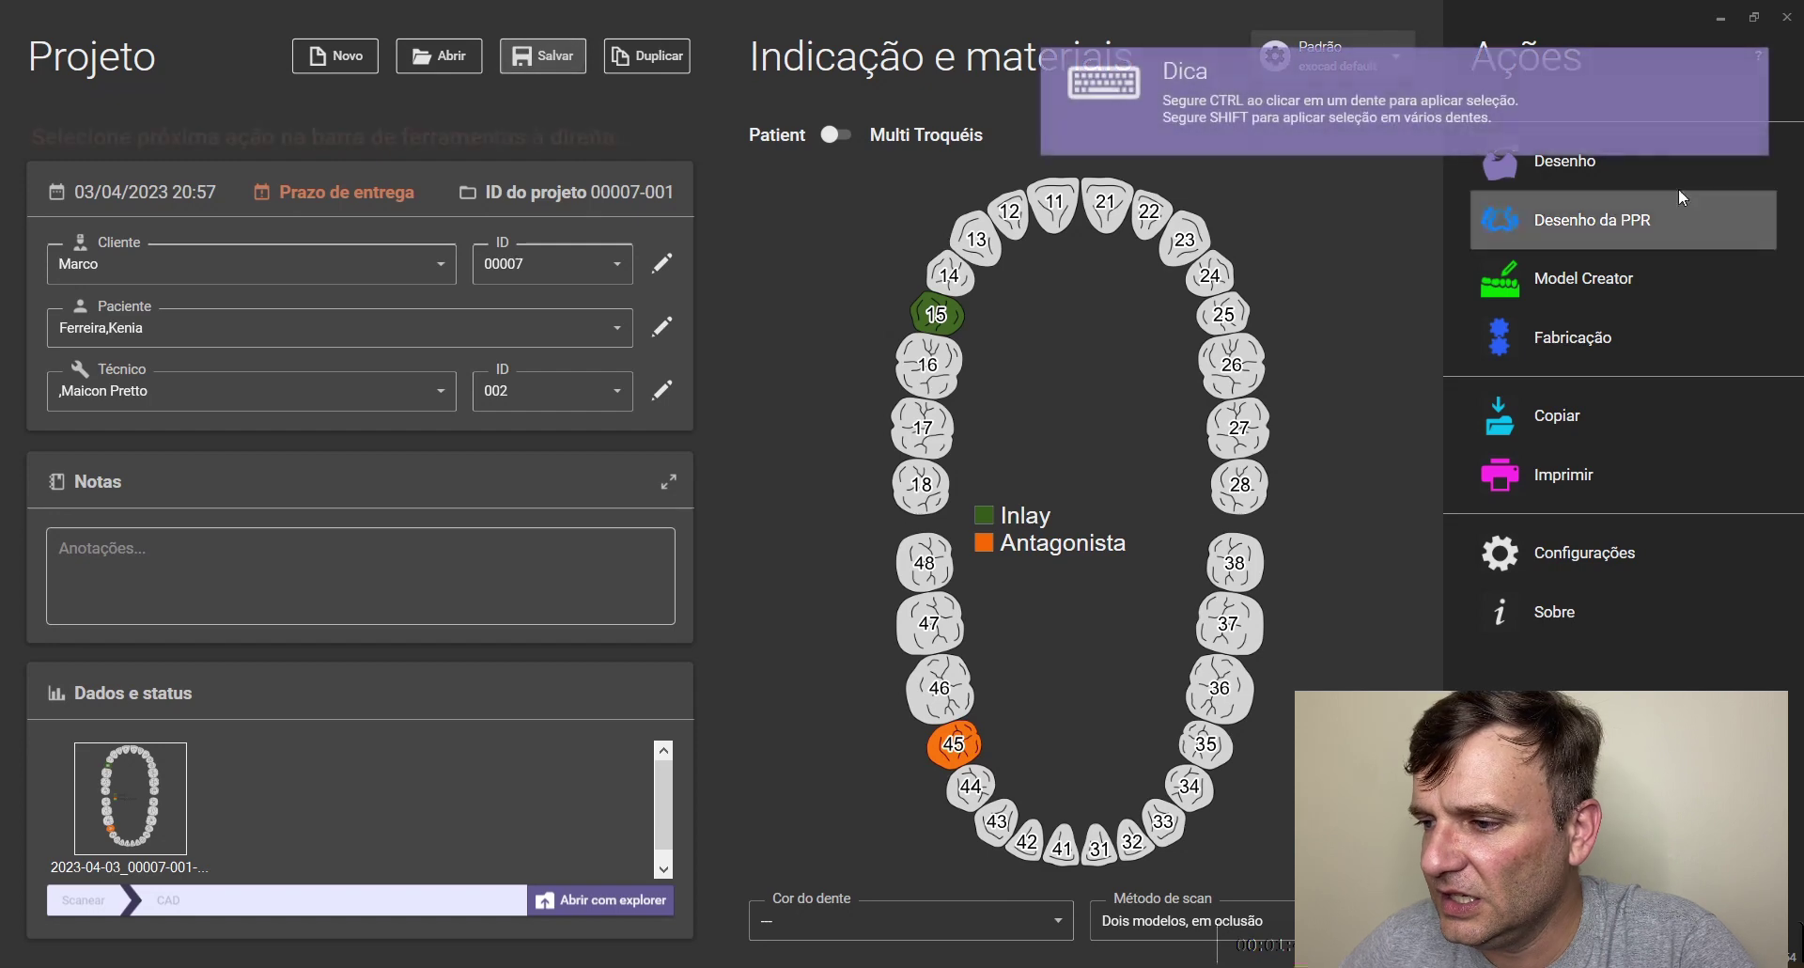
Start the project's design, loading the MaxillaryAnatomy STL as the full upper arch and the MandibularAnatomy STL as the antagonist
{"action": "left_click", "coordinate": [1605, 172]}
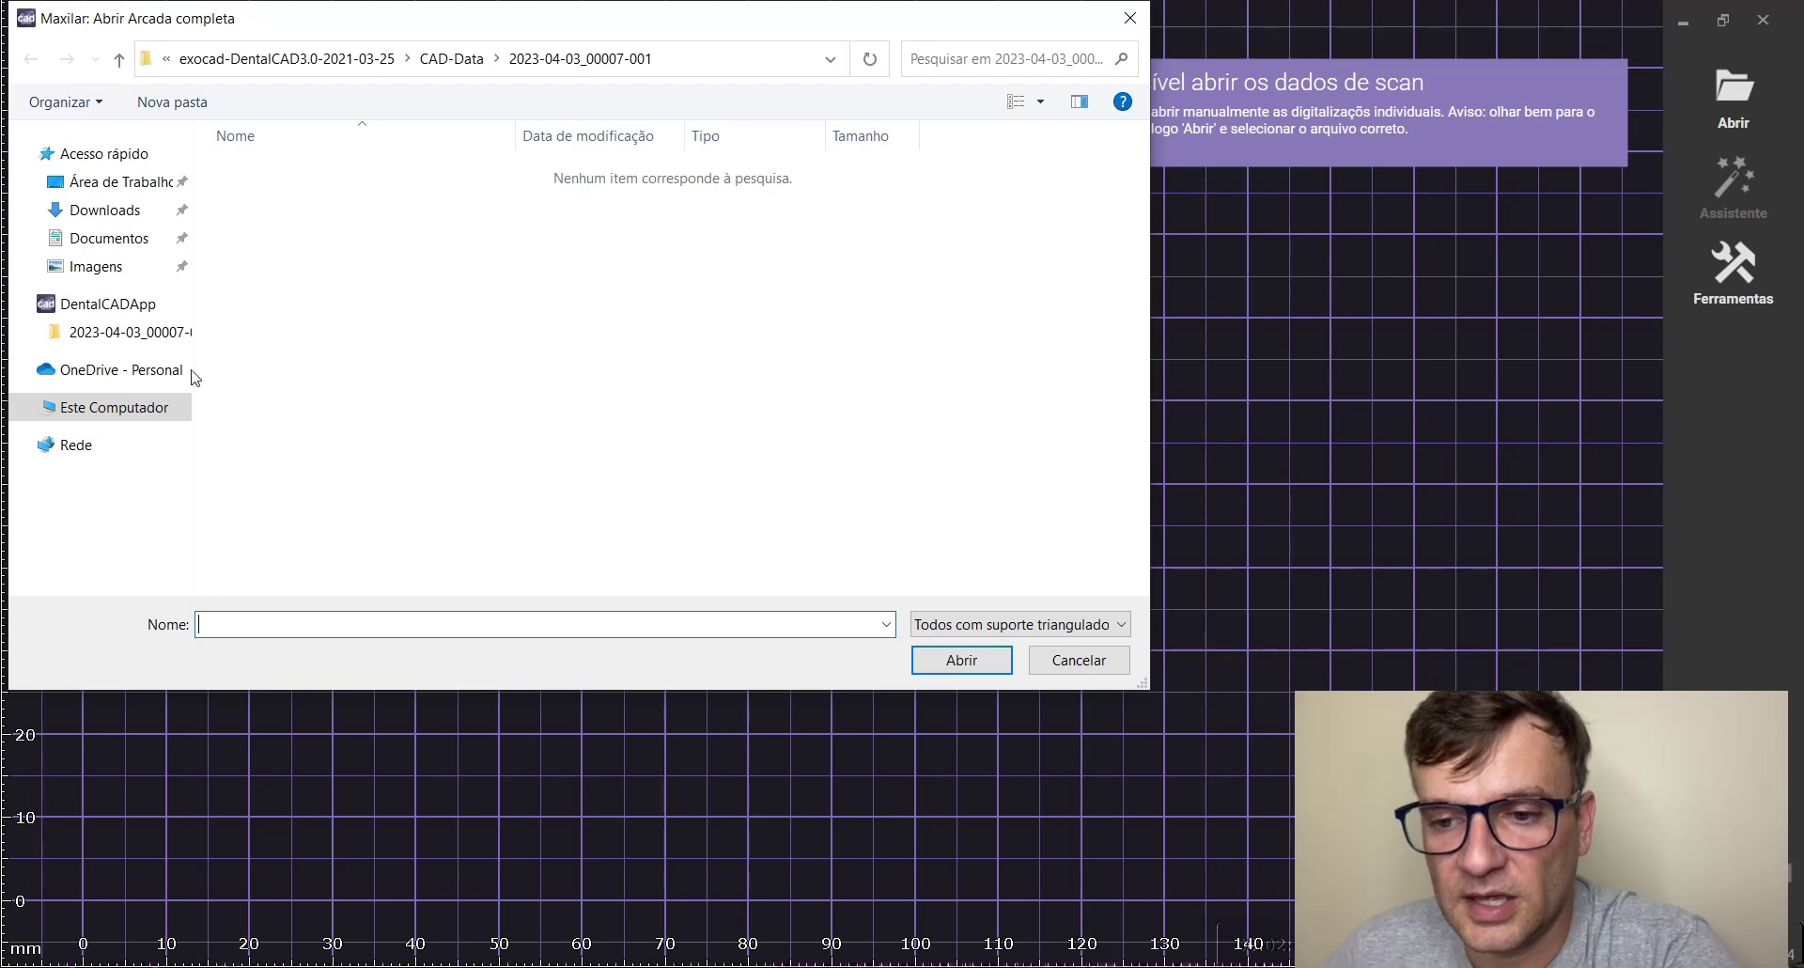
{"action": "double_click", "coordinate": [365, 280]}
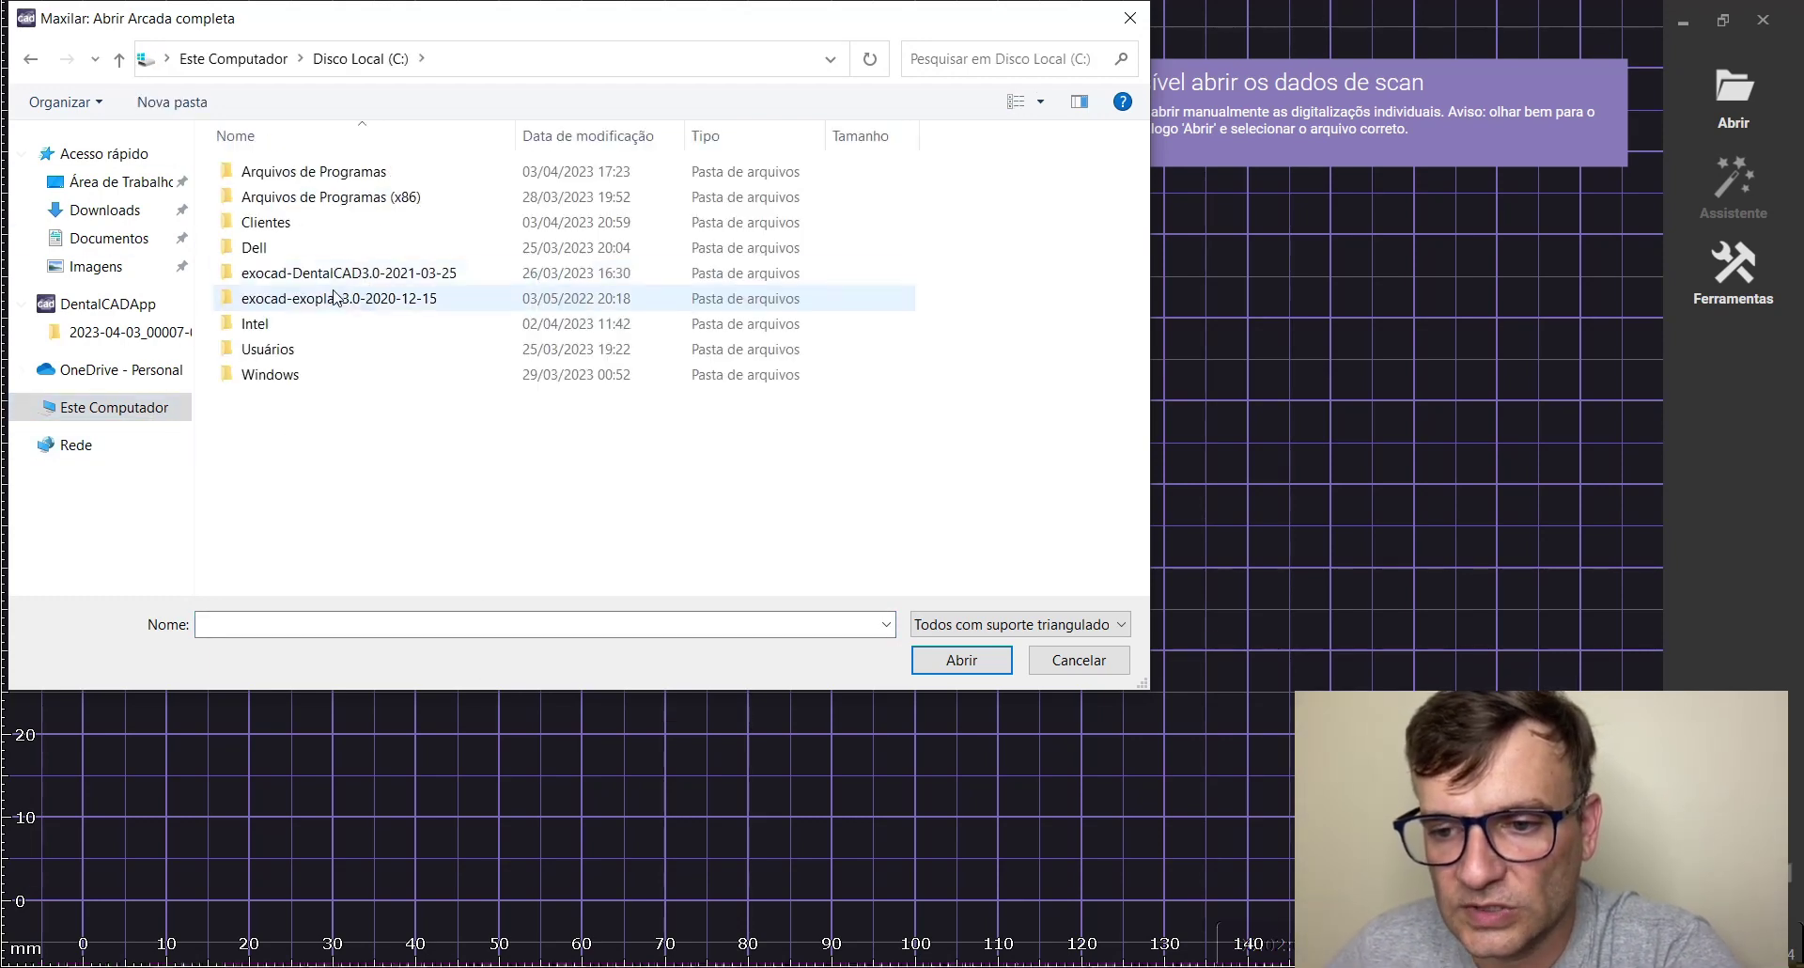
{"action": "double_click", "coordinate": [287, 223]}
{"action": "double_click", "coordinate": [289, 249]}
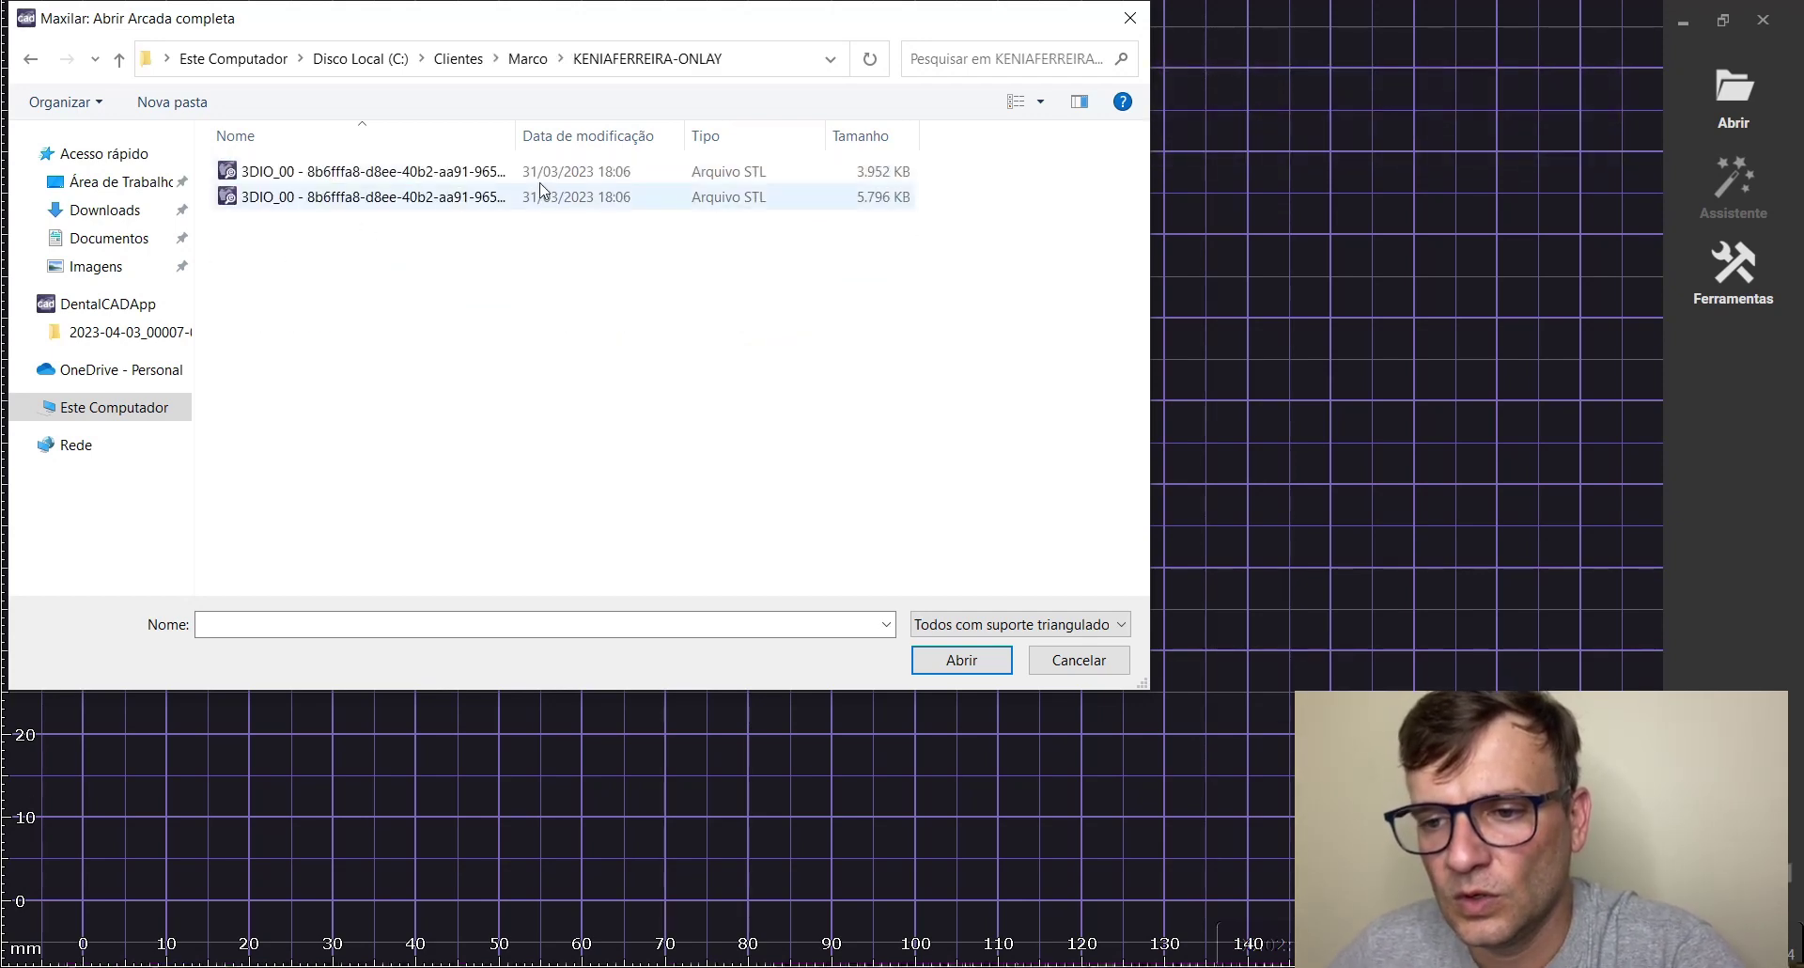
{"action": "left_click_drag", "start_coordinate": [514, 135], "coordinate": [891, 141]}
{"action": "double_click", "coordinate": [634, 197]}
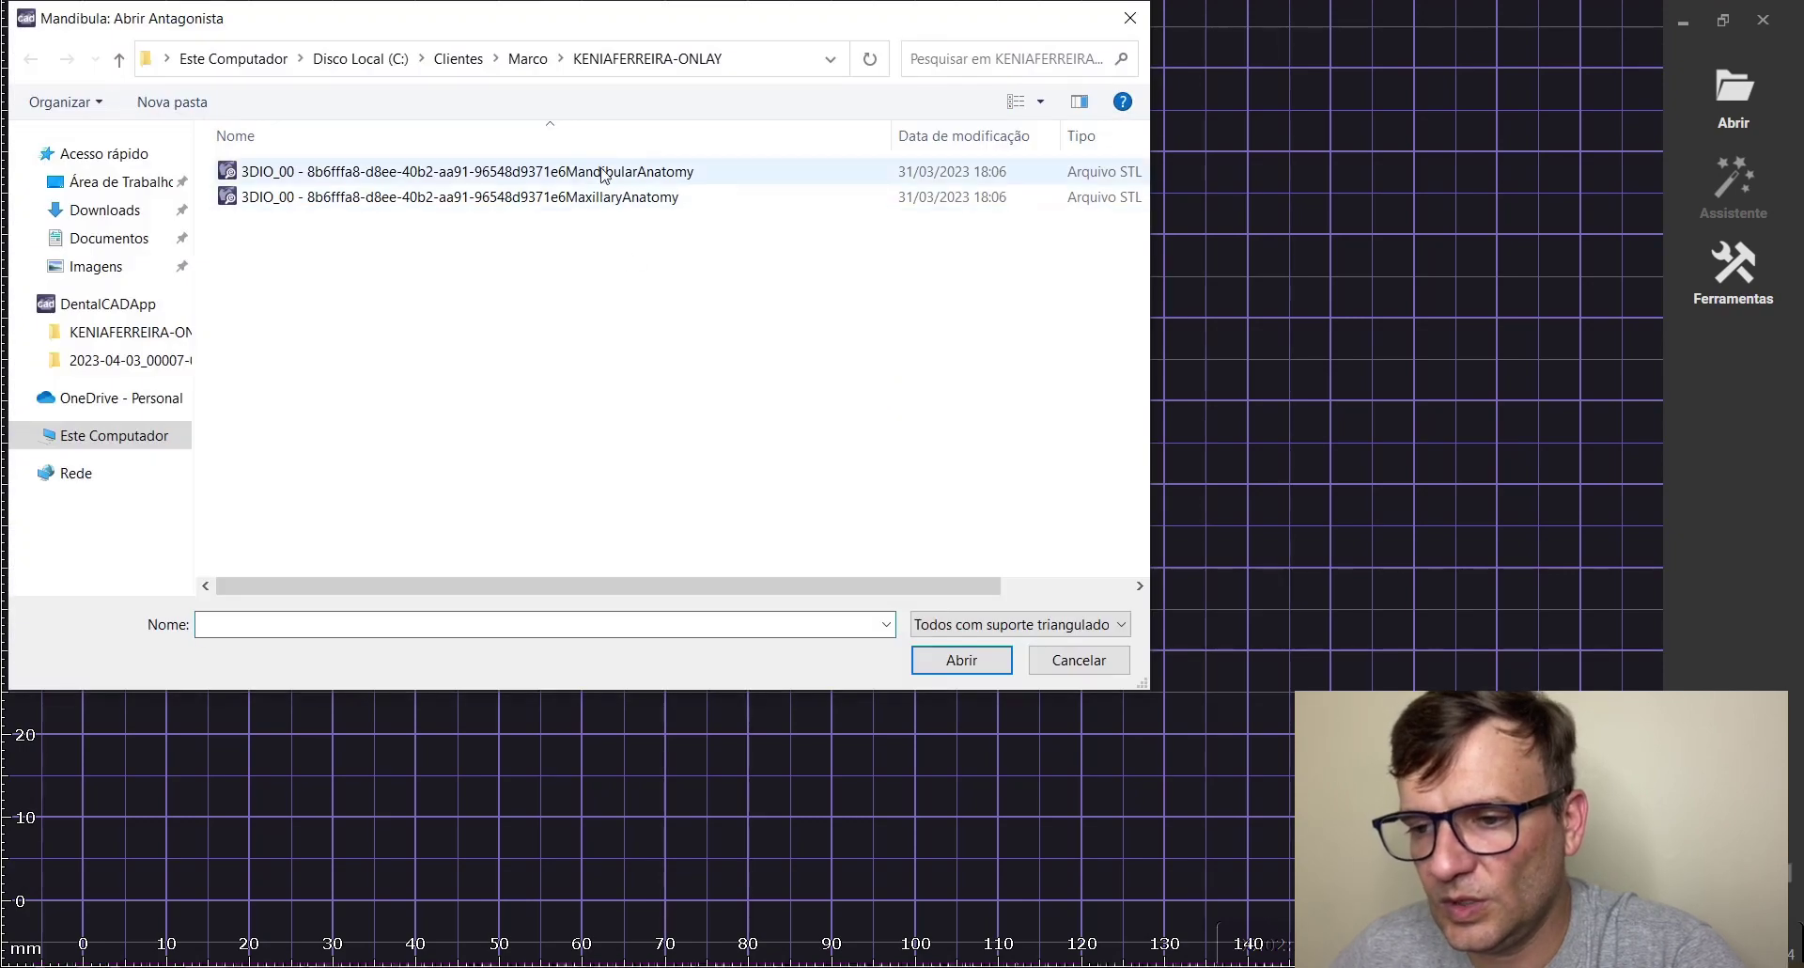
{"action": "double_click", "coordinate": [602, 172]}
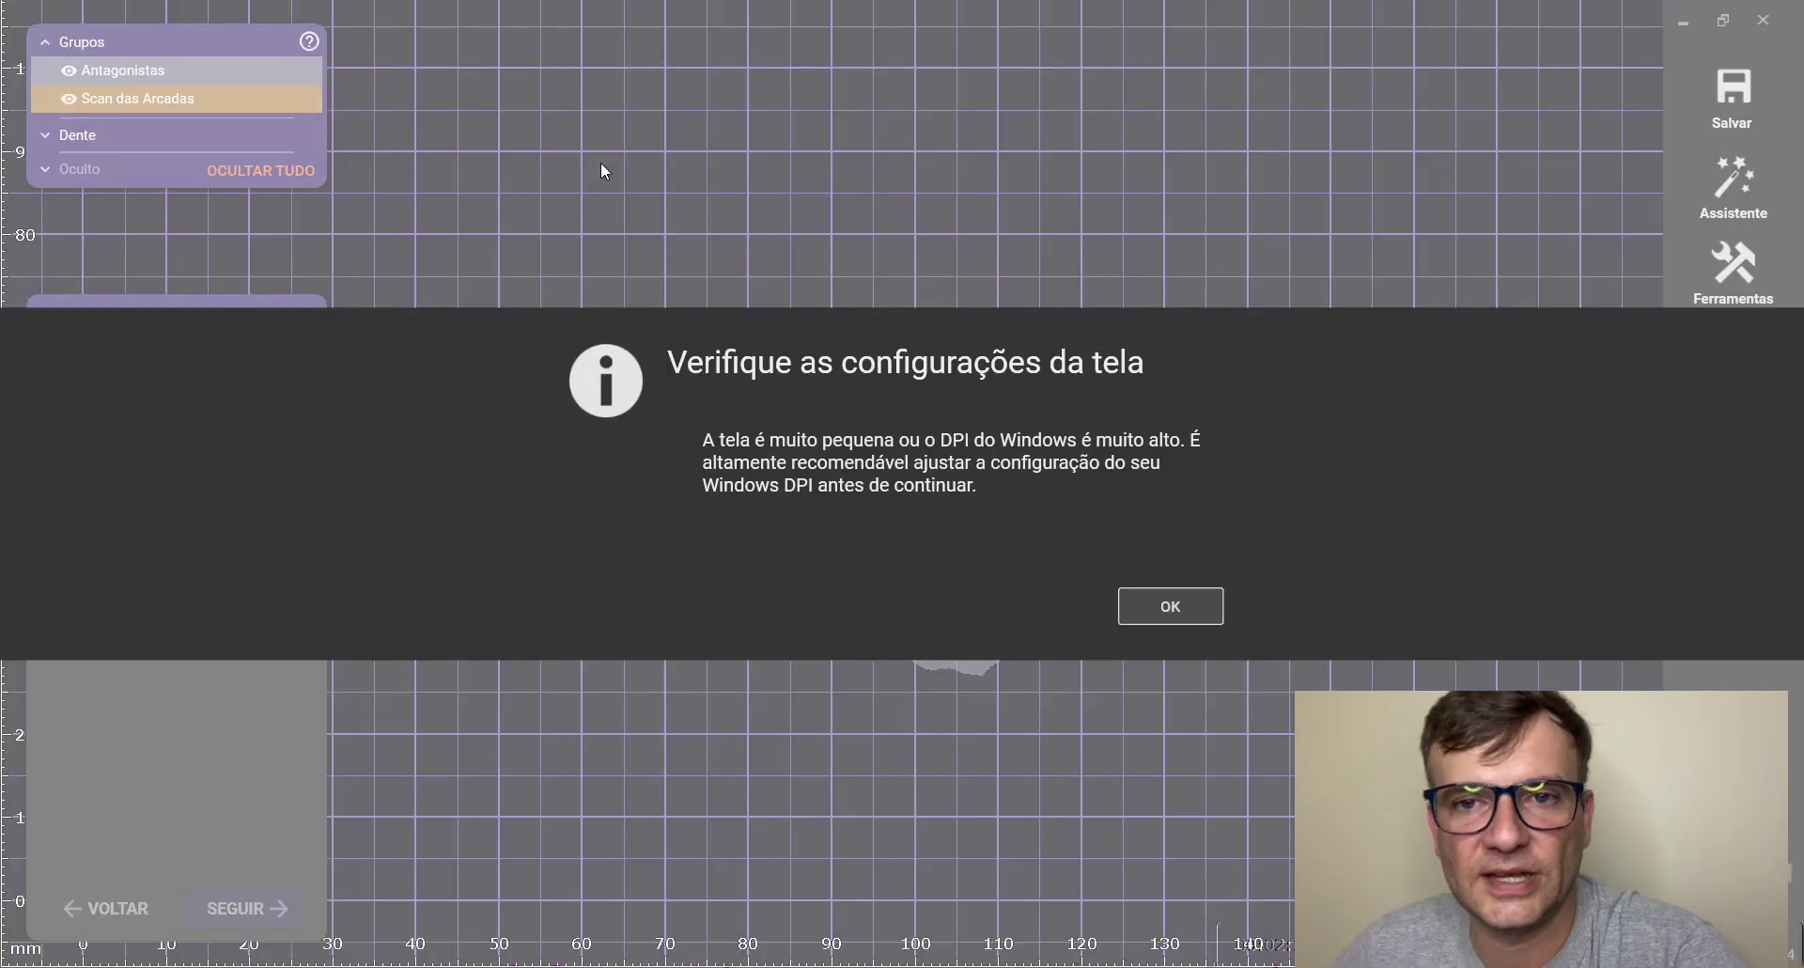
{"action": "left_click", "coordinate": [1160, 609]}
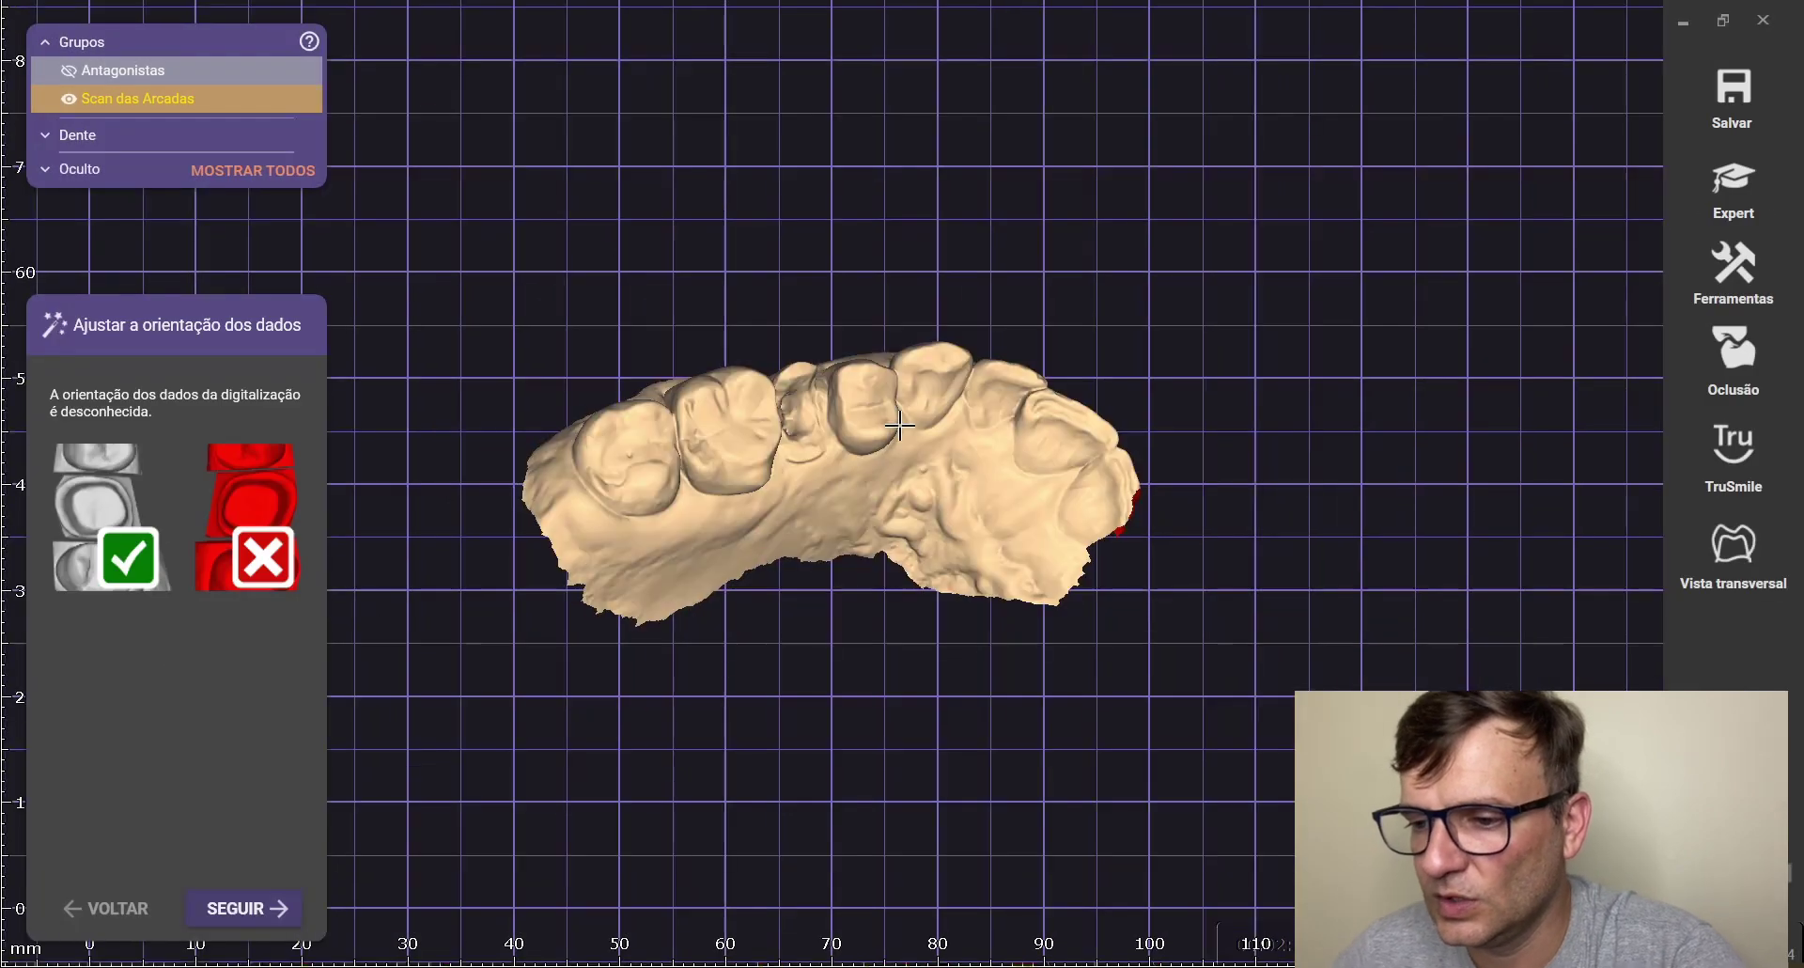
Orient the upper arch scan to an occlusal view over the tooth 15 preparation and accept the orientation
{"action": "scroll", "coordinate": [893, 422], "scroll_direction": "up", "scroll_amount": 3}
{"action": "scroll", "coordinate": [737, 417], "scroll_direction": "up", "scroll_amount": 3}
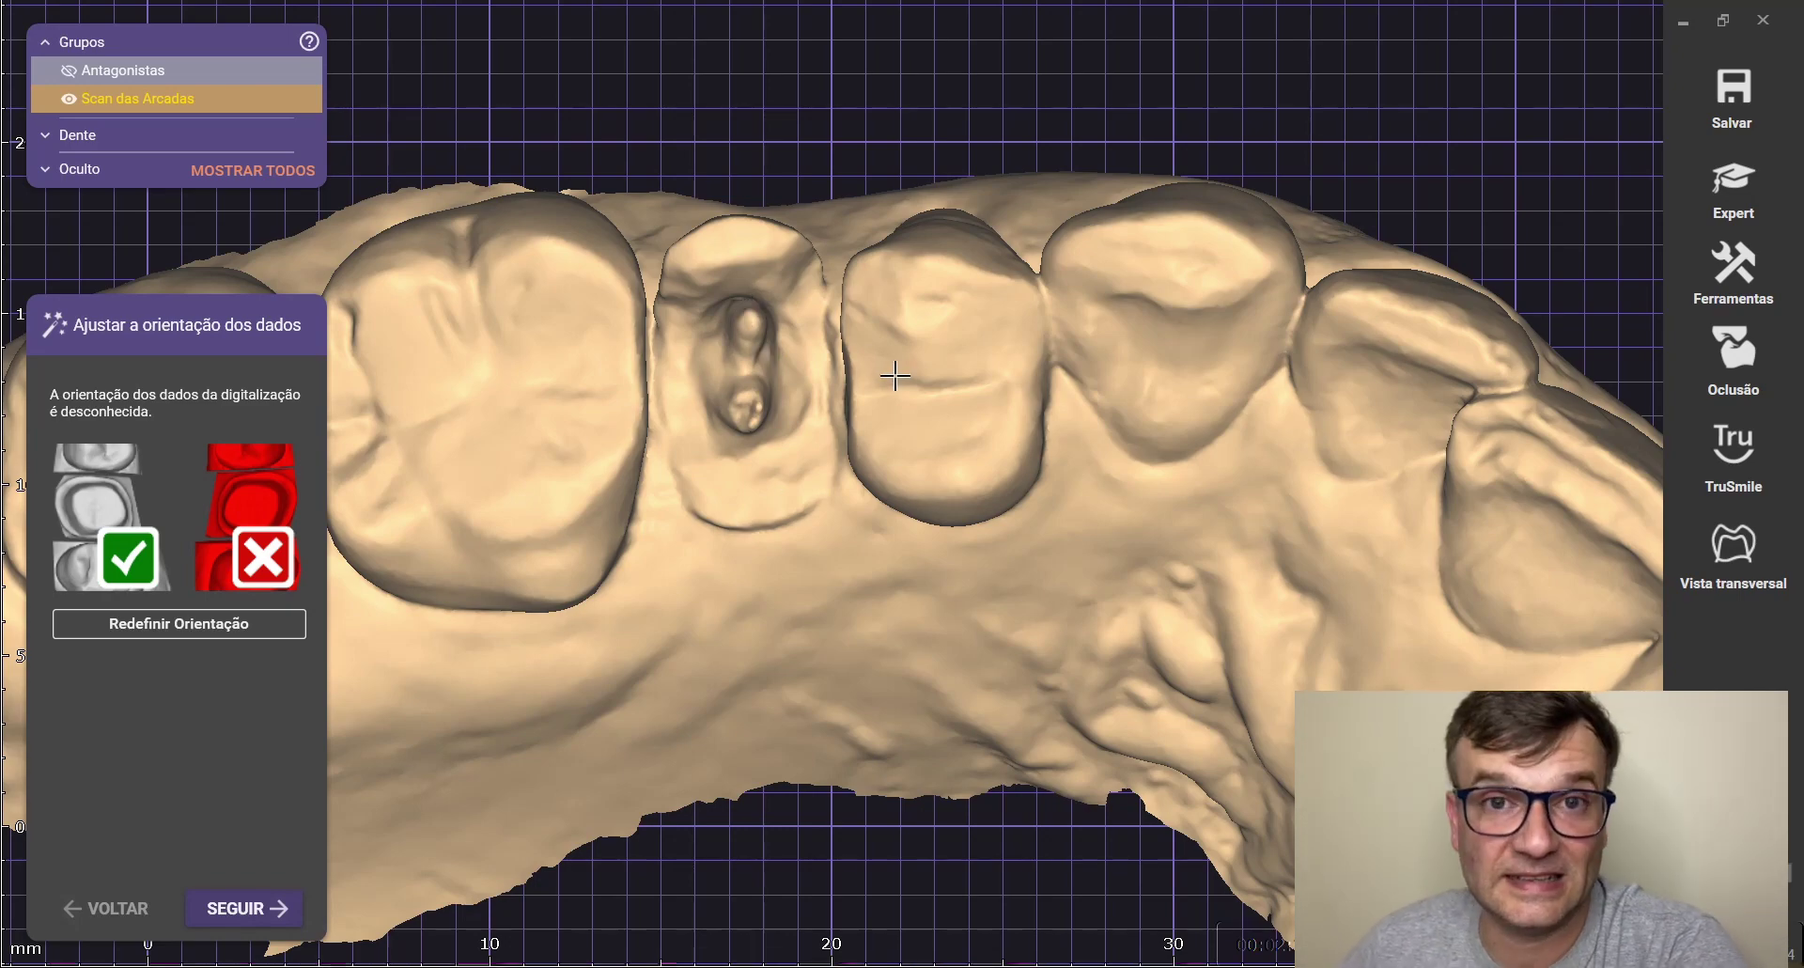
{"action": "scroll", "coordinate": [769, 395], "scroll_direction": "up", "scroll_amount": 5}
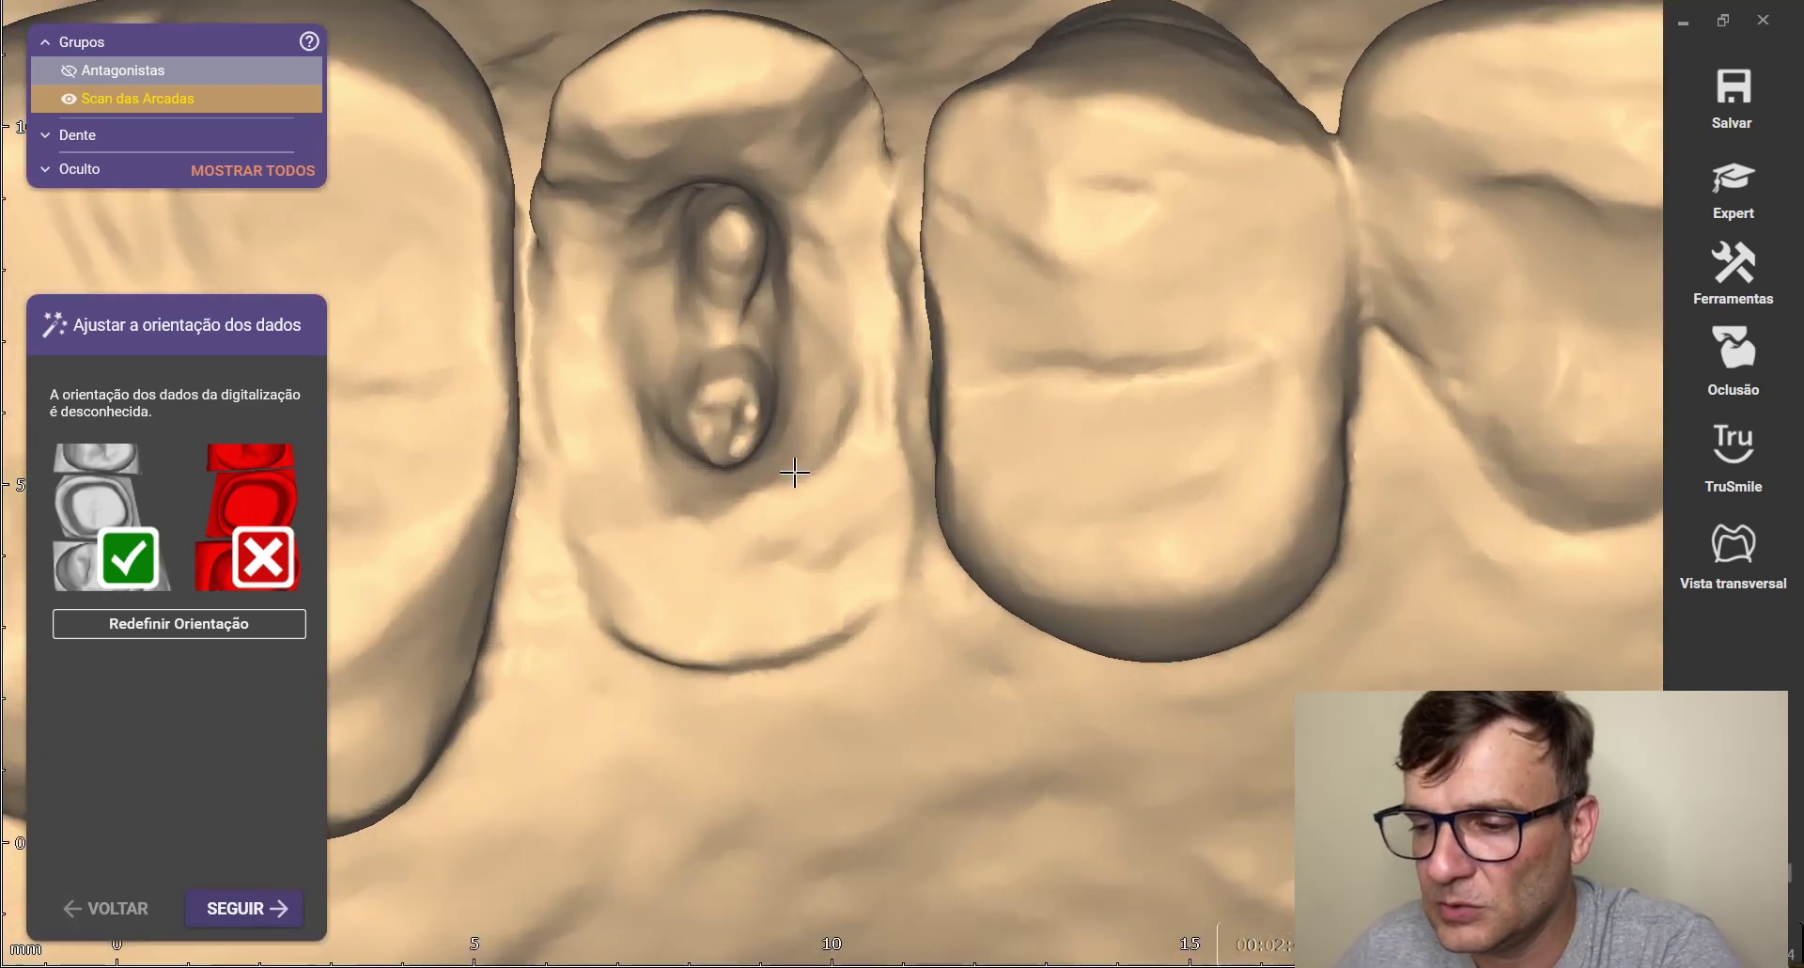
{"action": "scroll", "coordinate": [789, 467], "scroll_direction": "down", "scroll_amount": 4}
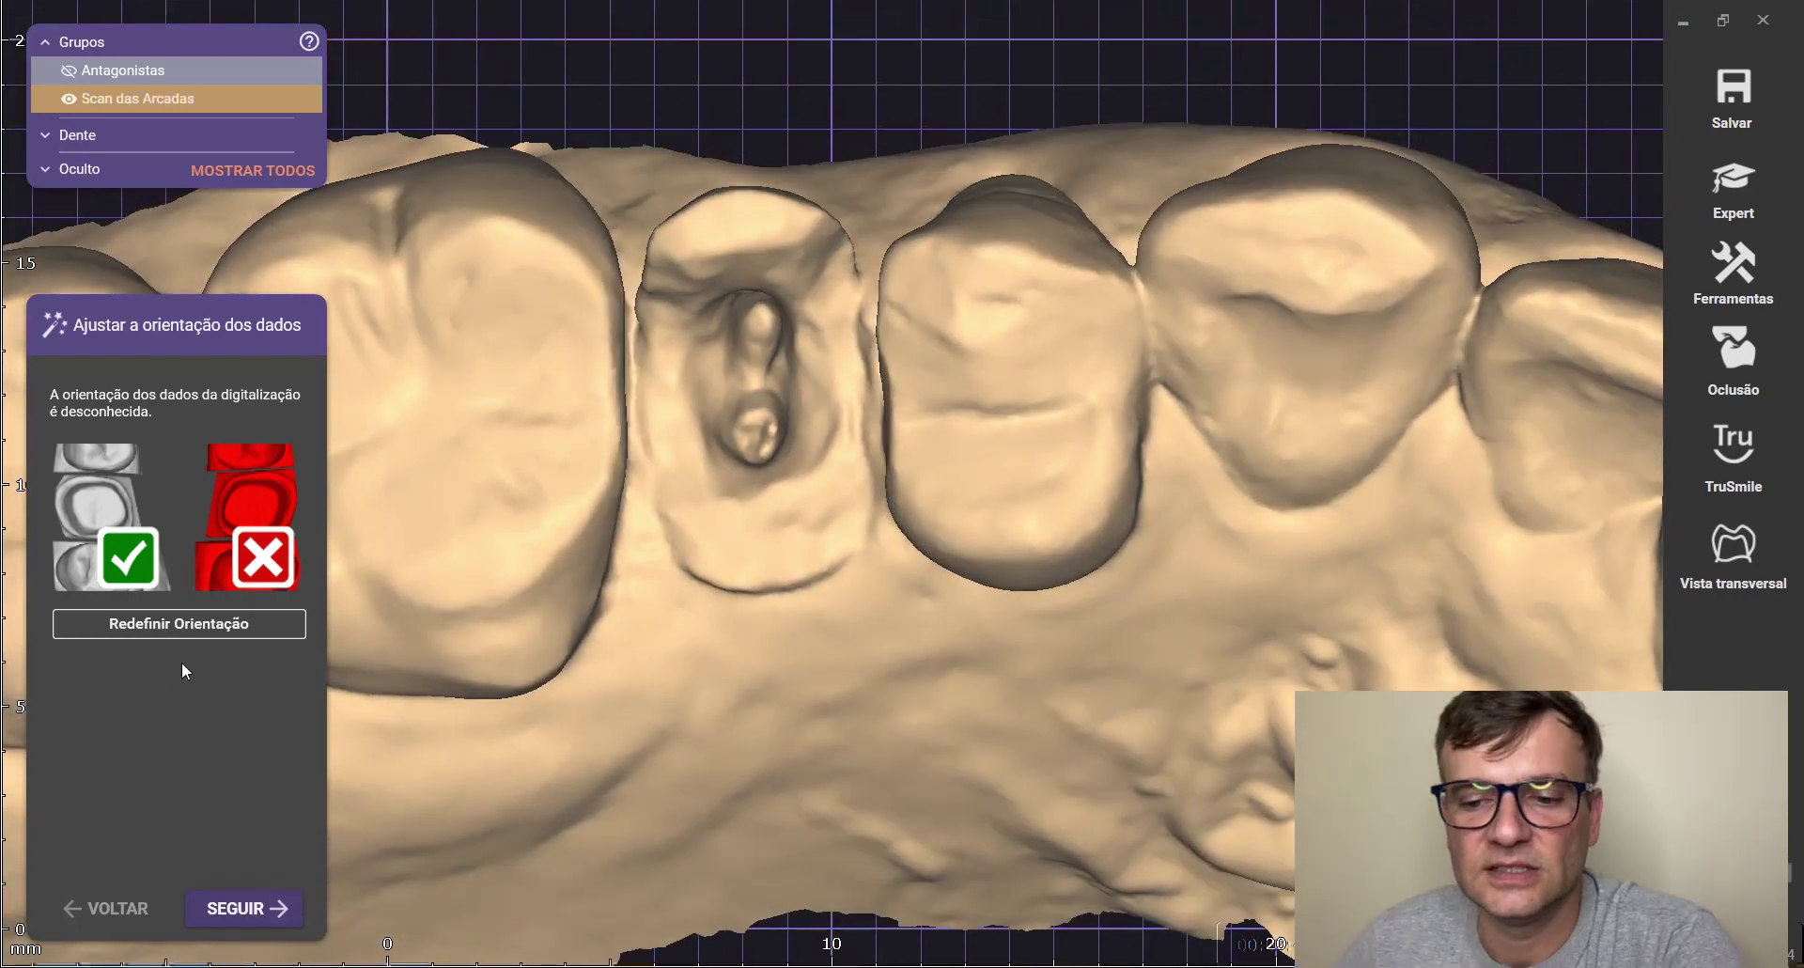
{"action": "left_click", "coordinate": [265, 924]}
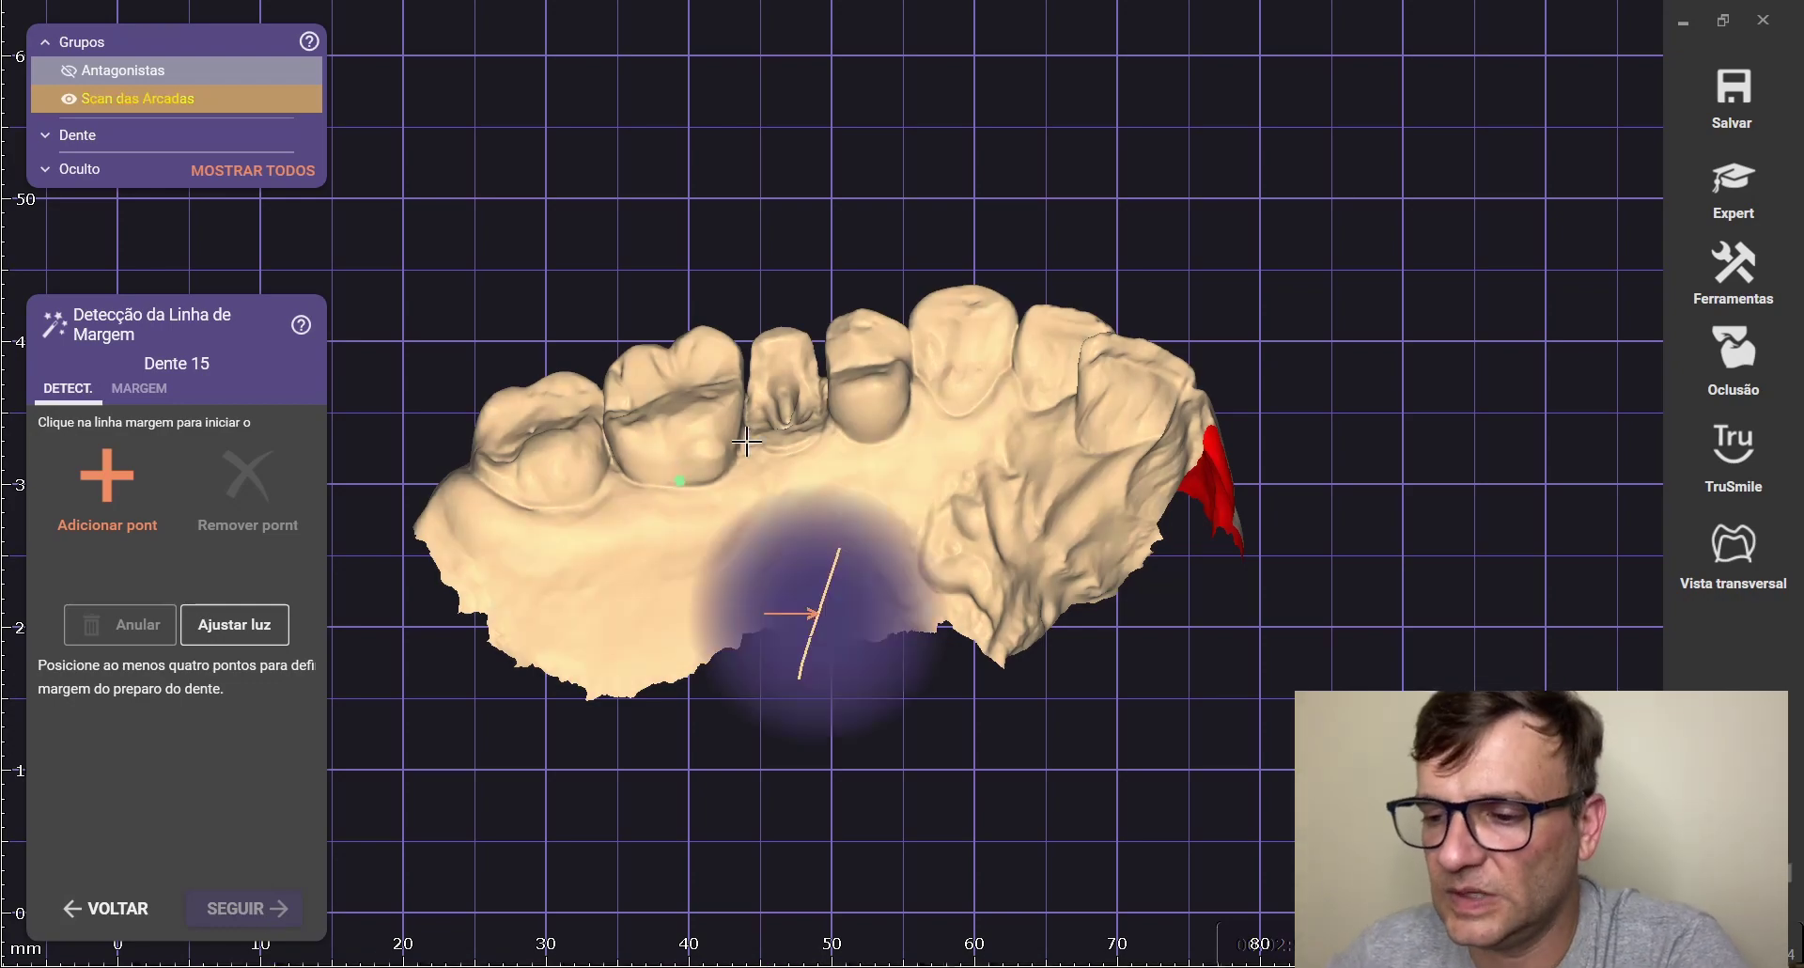
Place detection points around the buccal, mesial, palatal and distal edges of the tooth 15 preparation to detect its margin line
{"action": "scroll", "coordinate": [870, 357], "scroll_direction": "up", "scroll_amount": 10}
{"action": "scroll", "coordinate": [1141, 309], "scroll_direction": "down", "scroll_amount": 10}
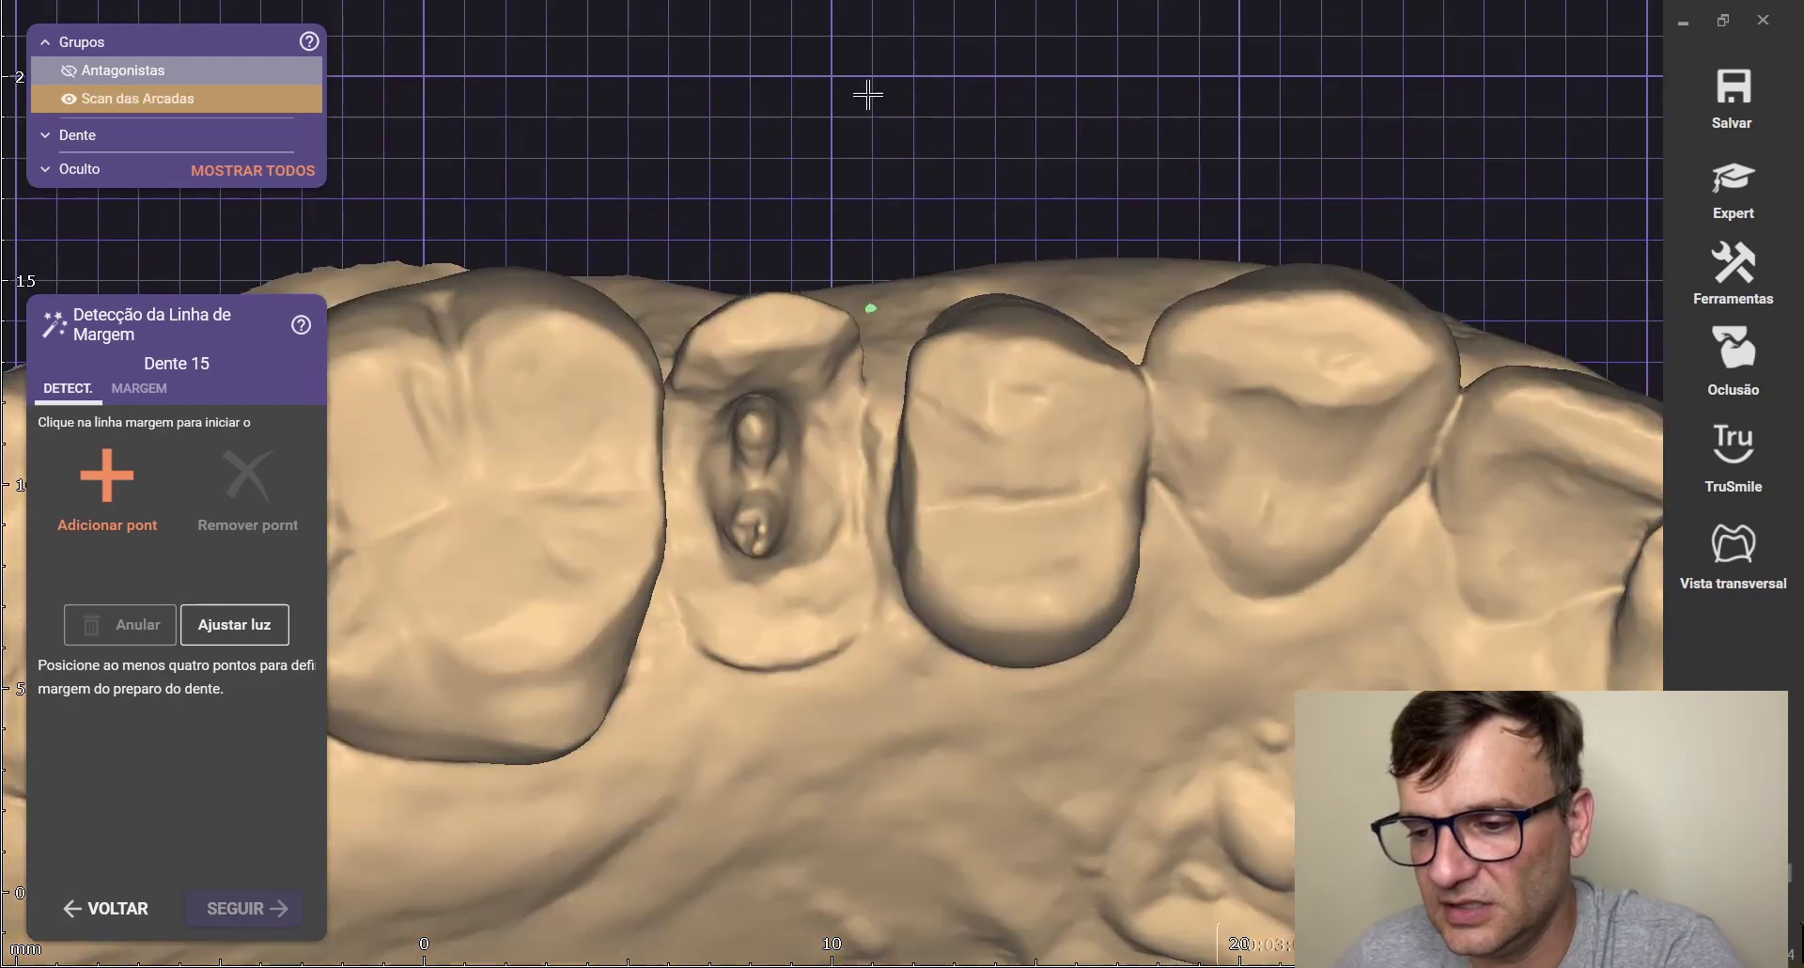
{"action": "scroll", "coordinate": [868, 93], "scroll_direction": "down", "scroll_amount": 3}
{"action": "right_click_drag", "start_coordinate": [885, 496], "coordinate": [859, 501]}
{"action": "scroll", "coordinate": [833, 512], "scroll_direction": "up", "scroll_amount": 4}
{"action": "left_click", "coordinate": [699, 119]}
{"action": "left_click", "coordinate": [860, 498]}
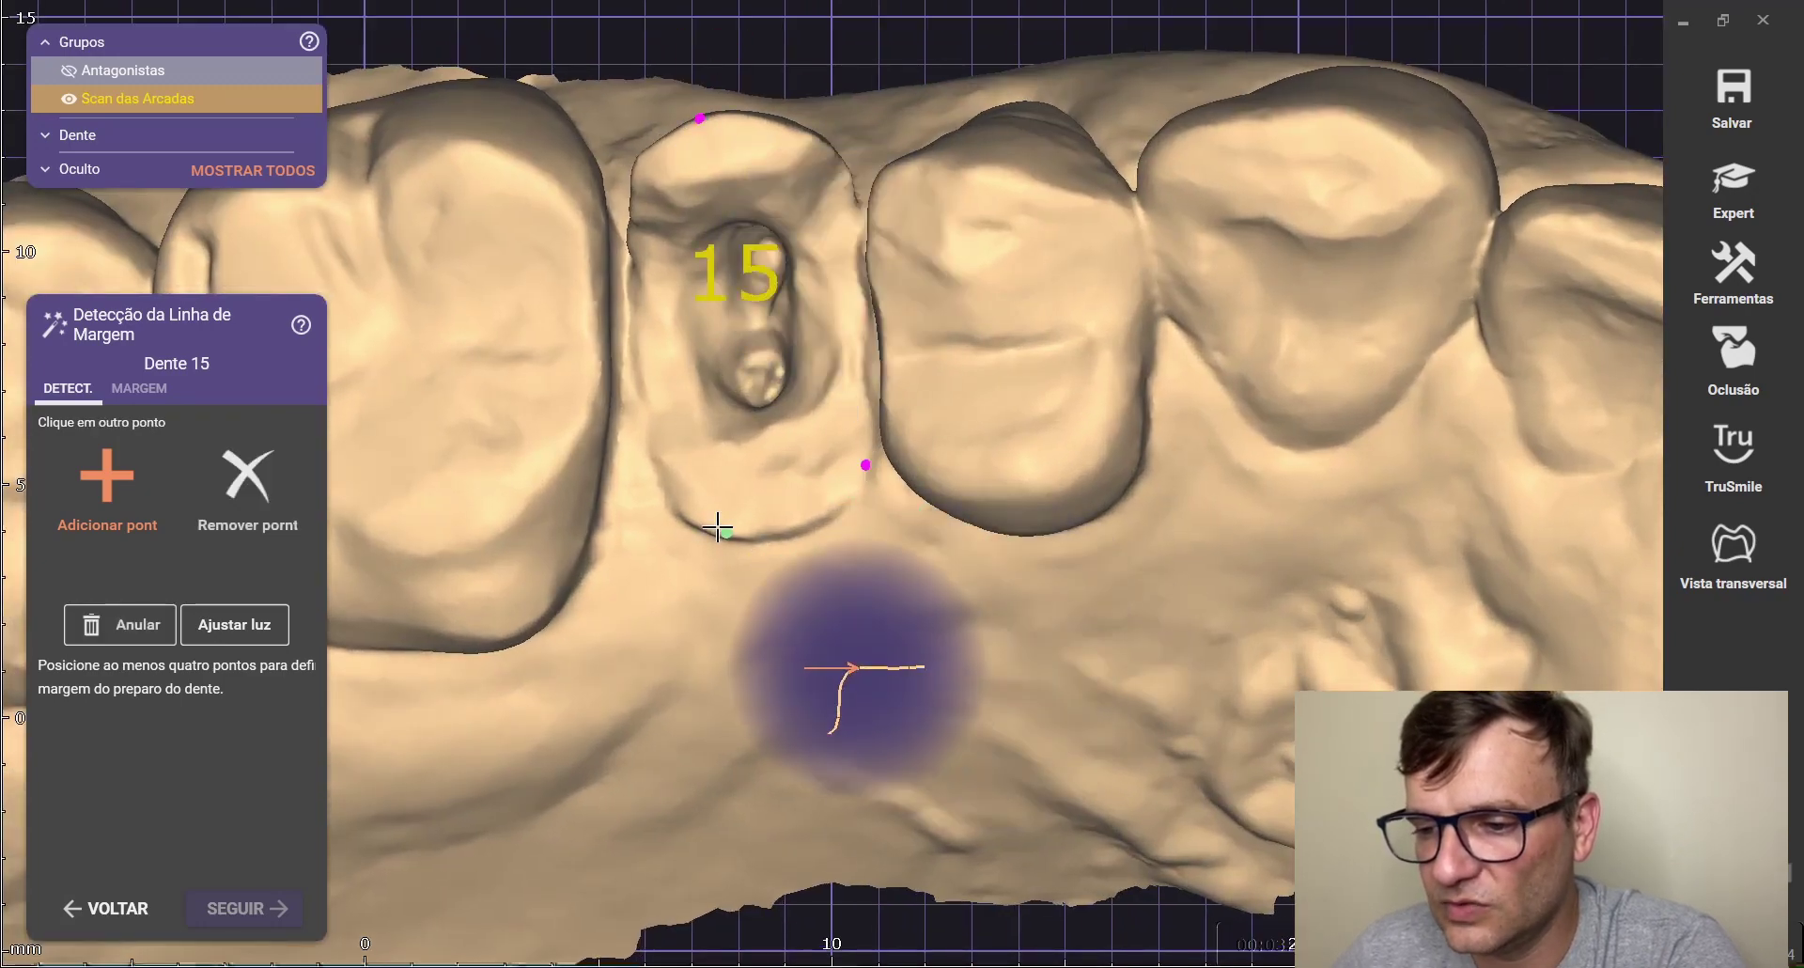
{"action": "left_click", "coordinate": [647, 390]}
{"action": "left_click", "coordinate": [726, 532]}
{"action": "left_click", "coordinate": [855, 336]}
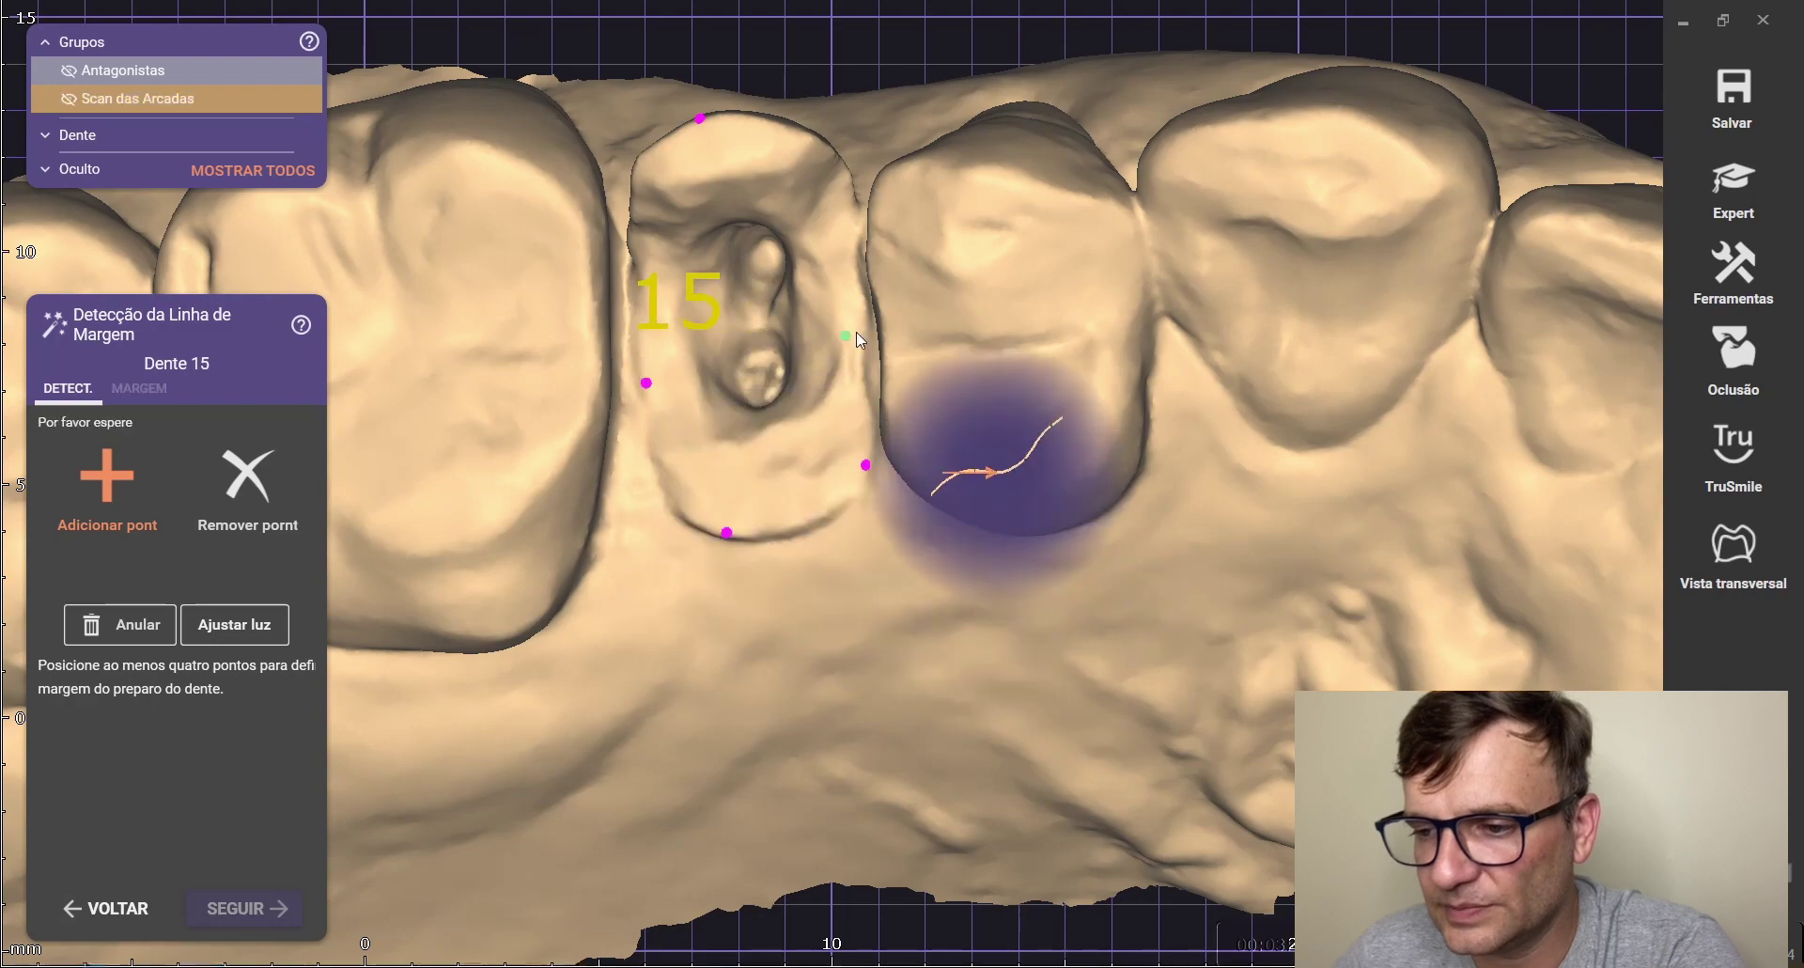
{"action": "left_click", "coordinate": [842, 160]}
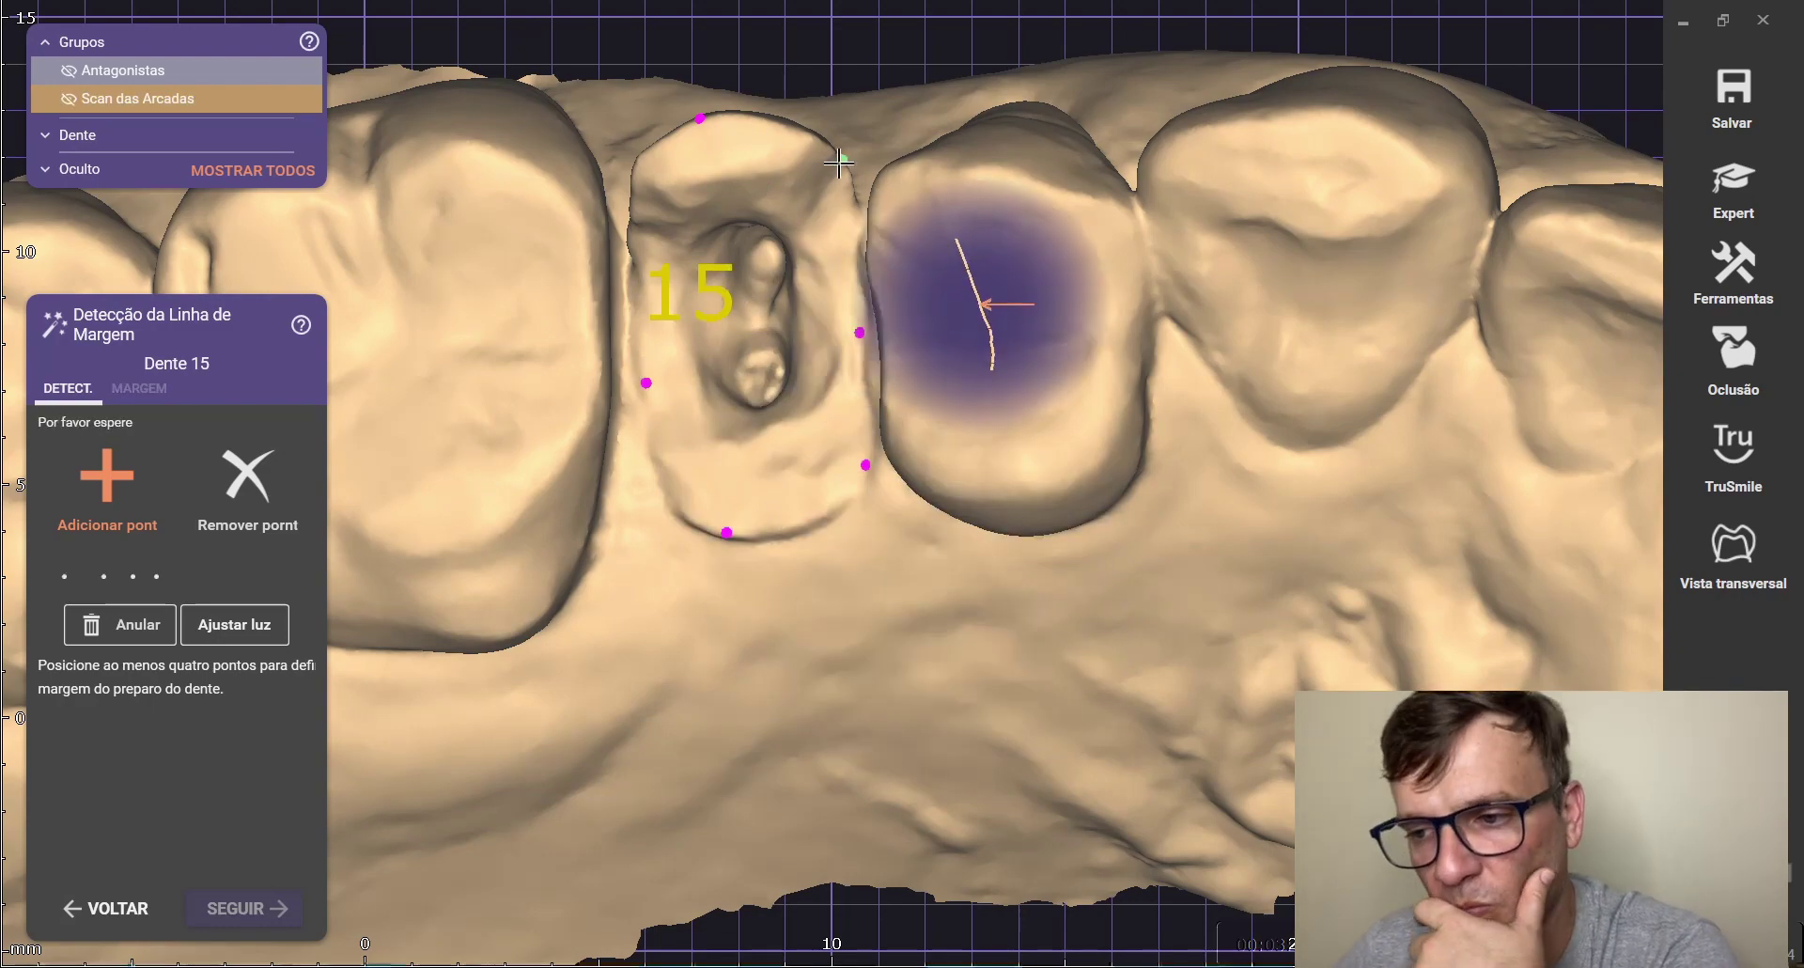
{"action": "left_click", "coordinate": [746, 192]}
{"action": "left_click", "coordinate": [637, 186]}
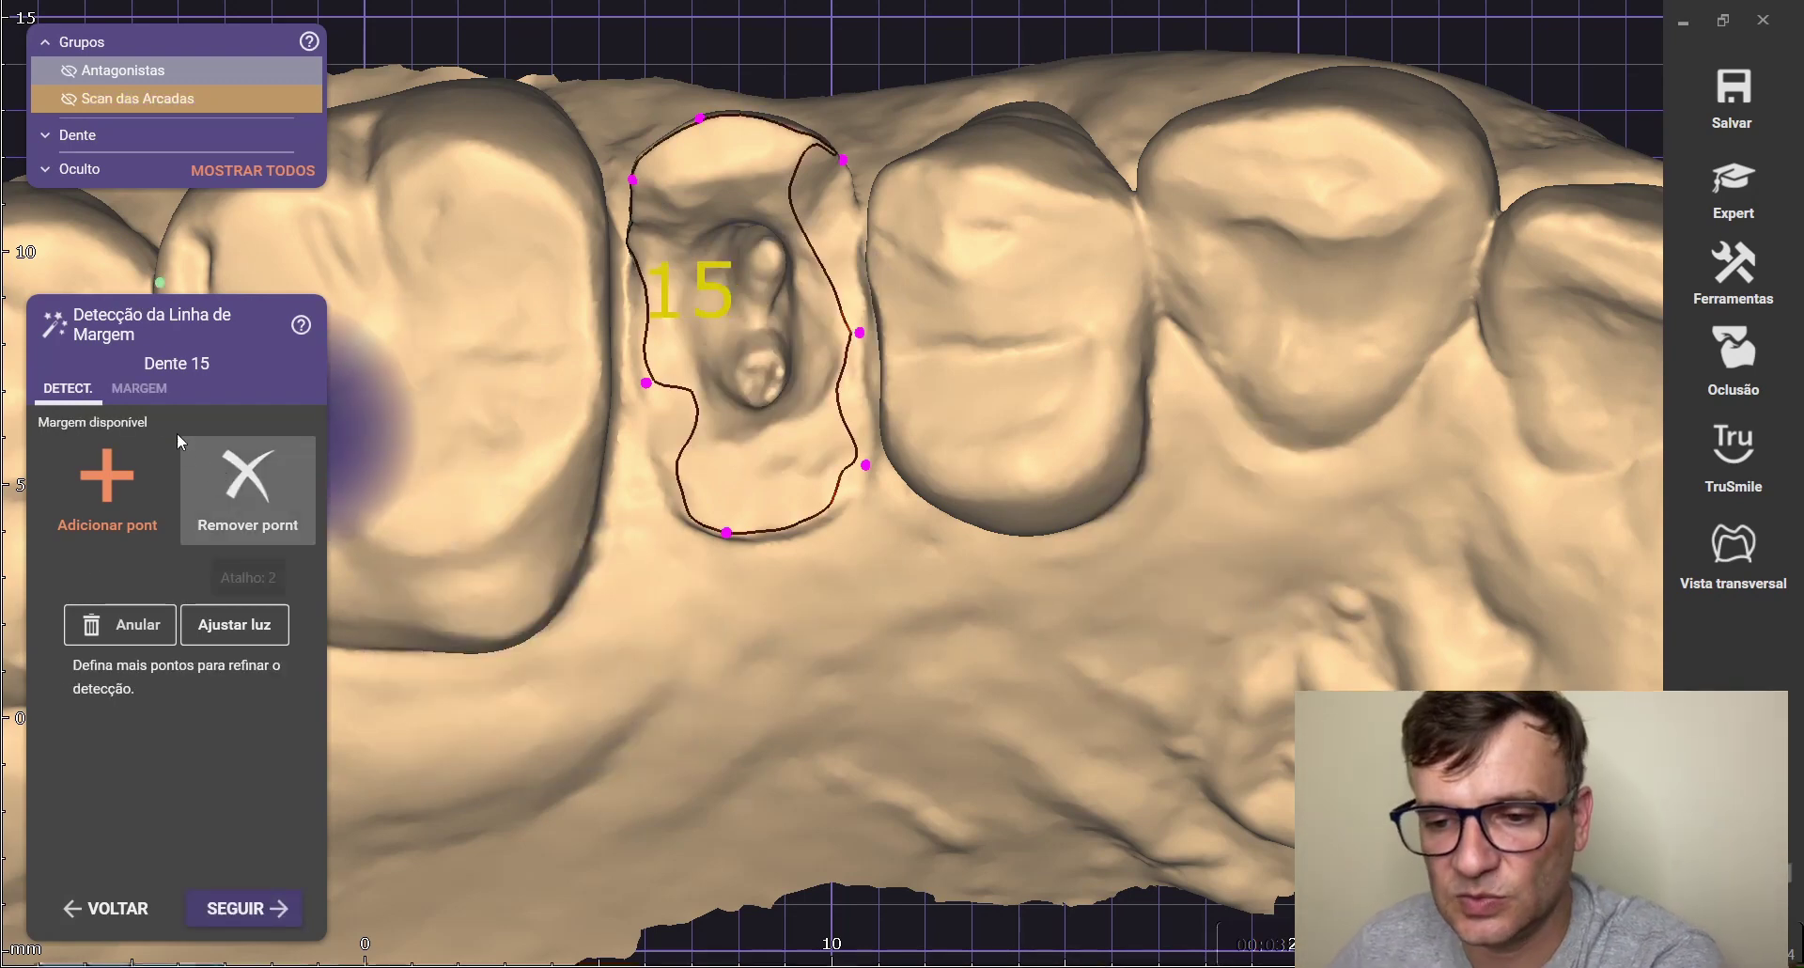
Switch to editing the detected margin and move its control points onto the mesiobuccal edge of the tooth 15 preparation
{"action": "left_click", "coordinate": [151, 391]}
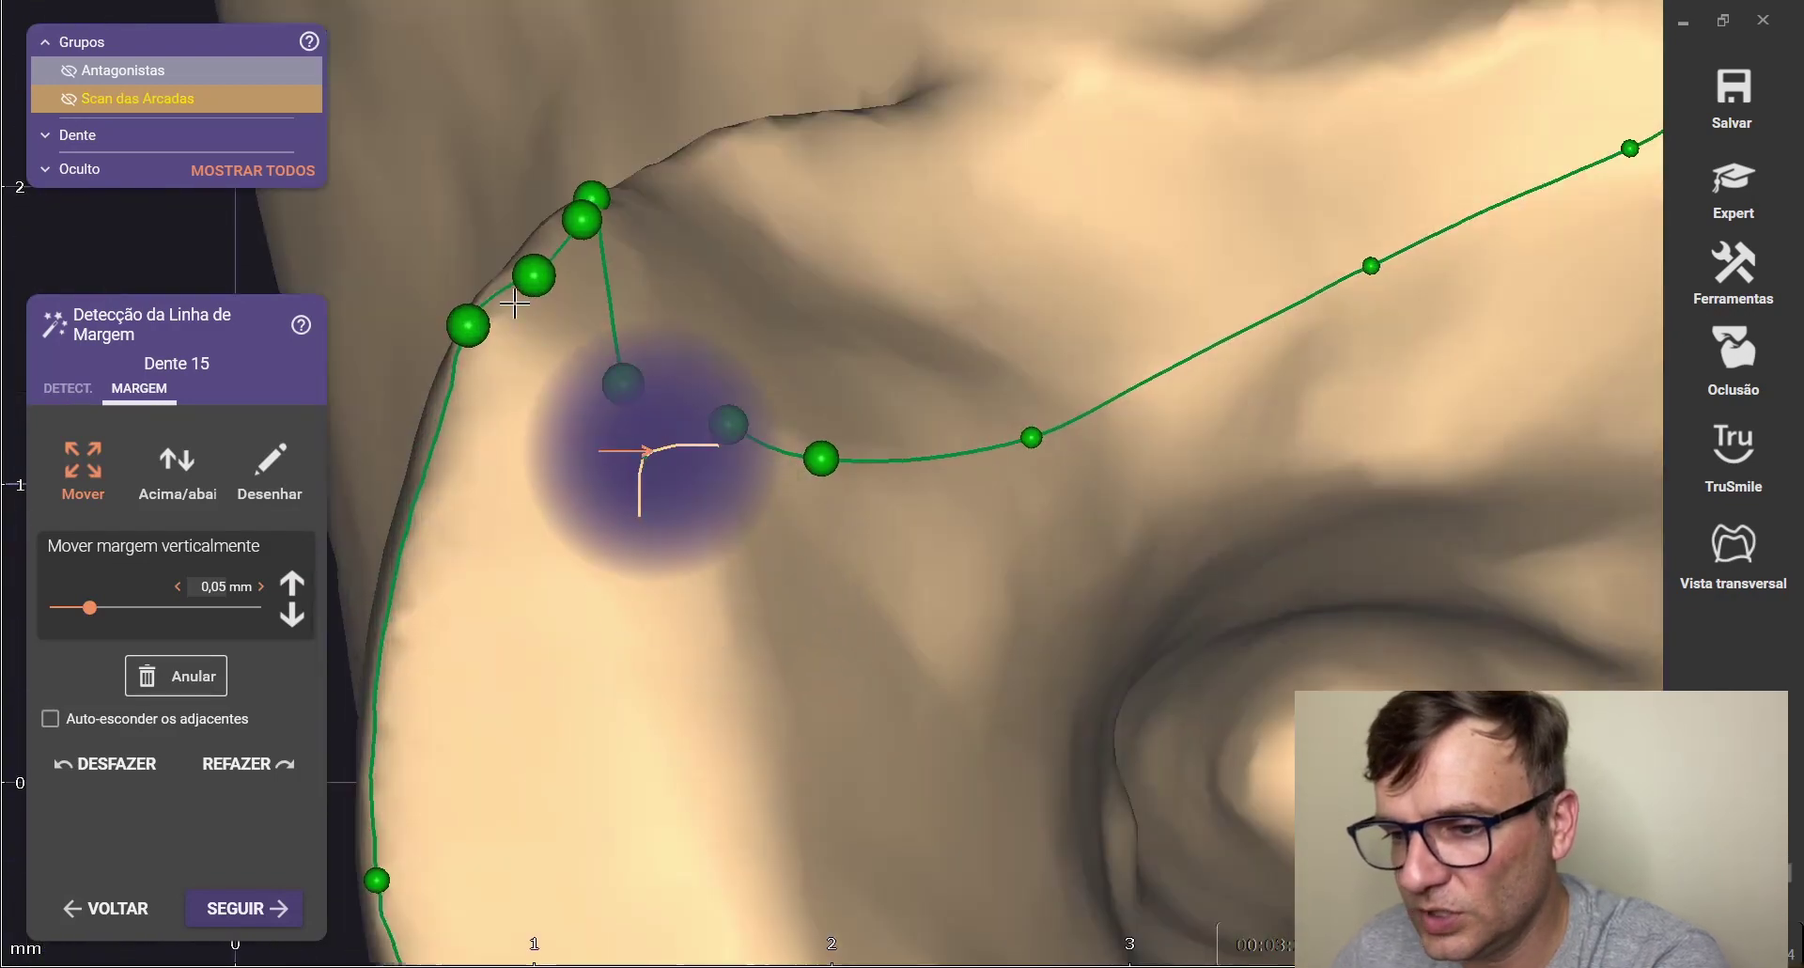
{"action": "left_click_drag", "start_coordinate": [531, 277], "coordinate": [518, 263]}
{"action": "left_click", "coordinate": [584, 220]}
{"action": "left_click_drag", "start_coordinate": [601, 197], "coordinate": [642, 181]}
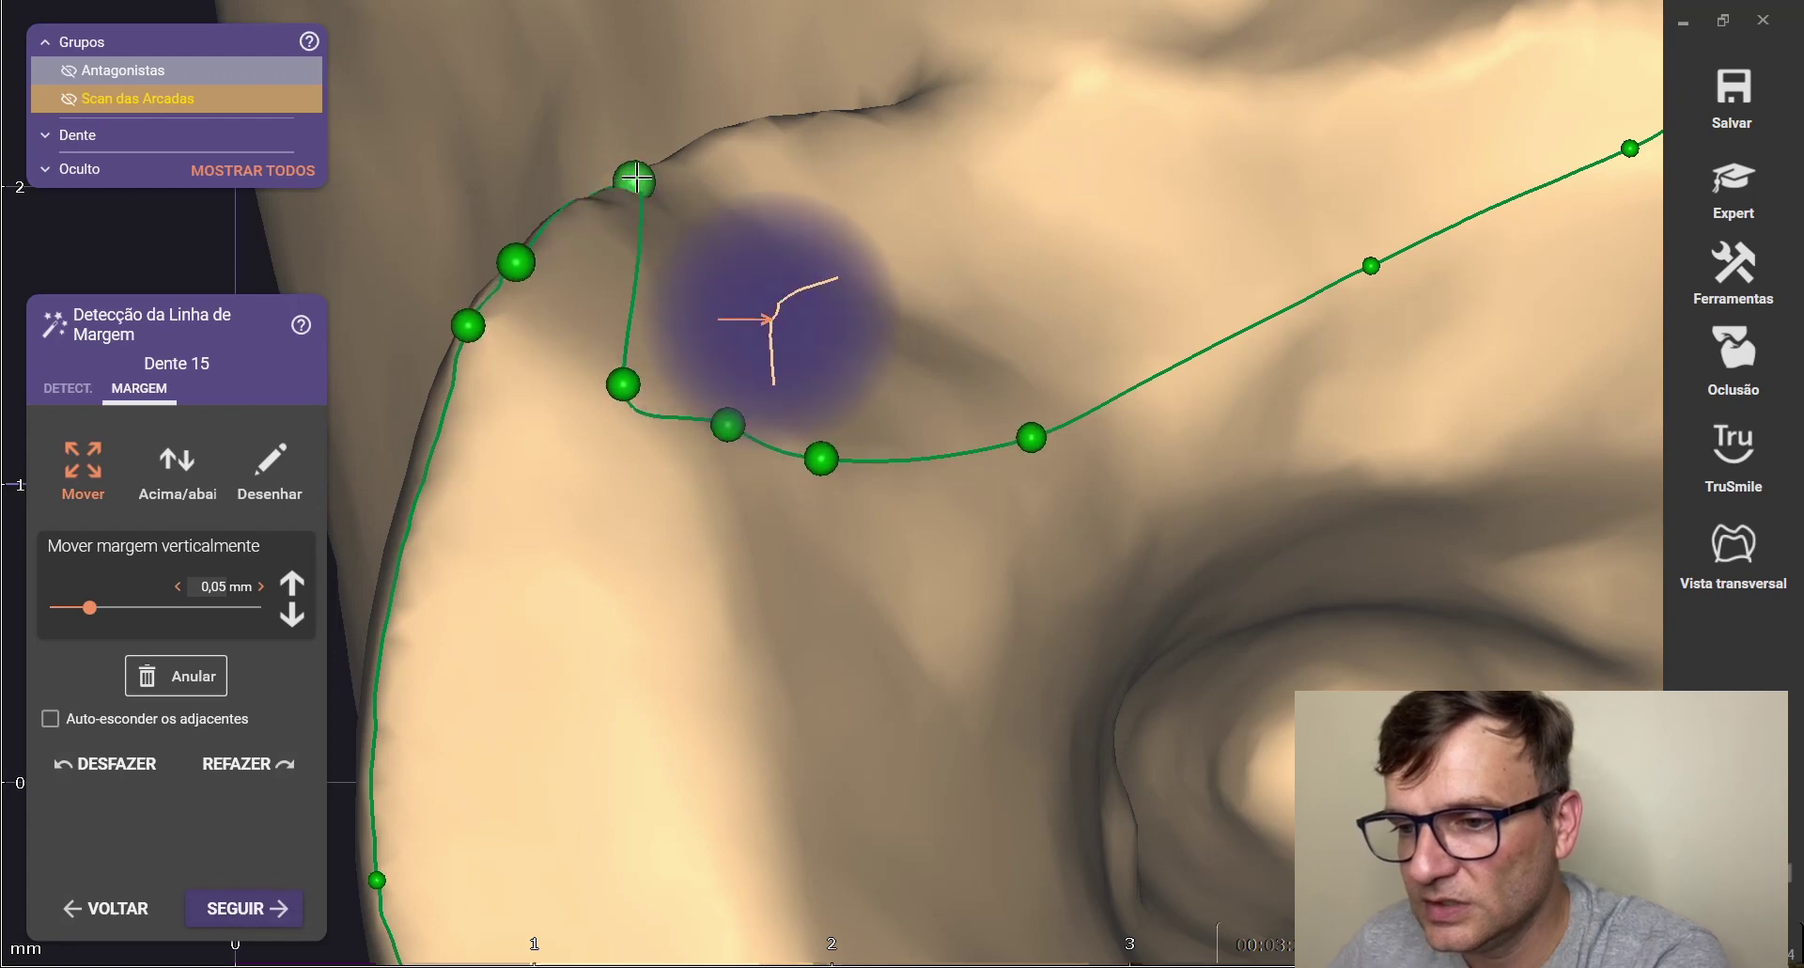
{"action": "left_click_drag", "start_coordinate": [477, 328], "coordinate": [453, 348]}
{"action": "left_click", "coordinate": [624, 383]}
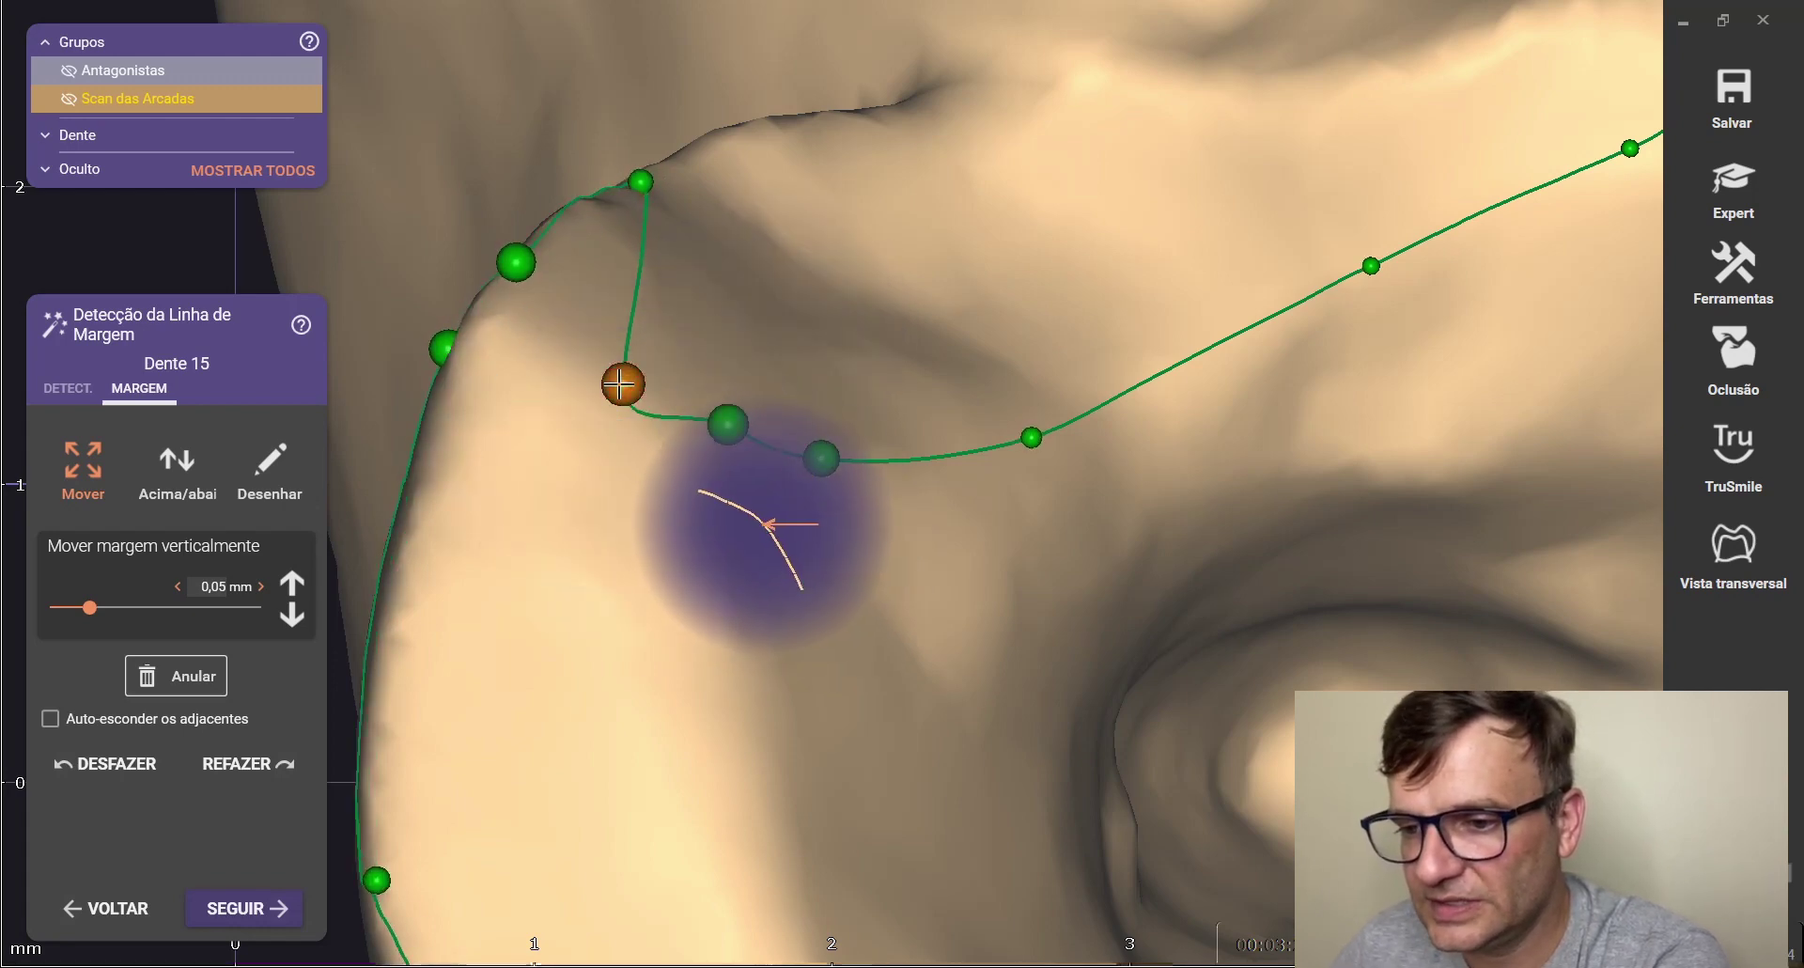
{"action": "left_click_drag", "start_coordinate": [732, 423], "coordinate": [882, 121]}
{"action": "left_click_drag", "start_coordinate": [641, 181], "coordinate": [695, 146]}
Reshape the inward-sagging mesial margin beside the buccal corner, shifting its control points out to the preparation's edge
{"action": "scroll", "coordinate": [522, 261], "scroll_direction": "down", "scroll_amount": 4}
{"action": "scroll", "coordinate": [814, 309], "scroll_direction": "up", "scroll_amount": 2}
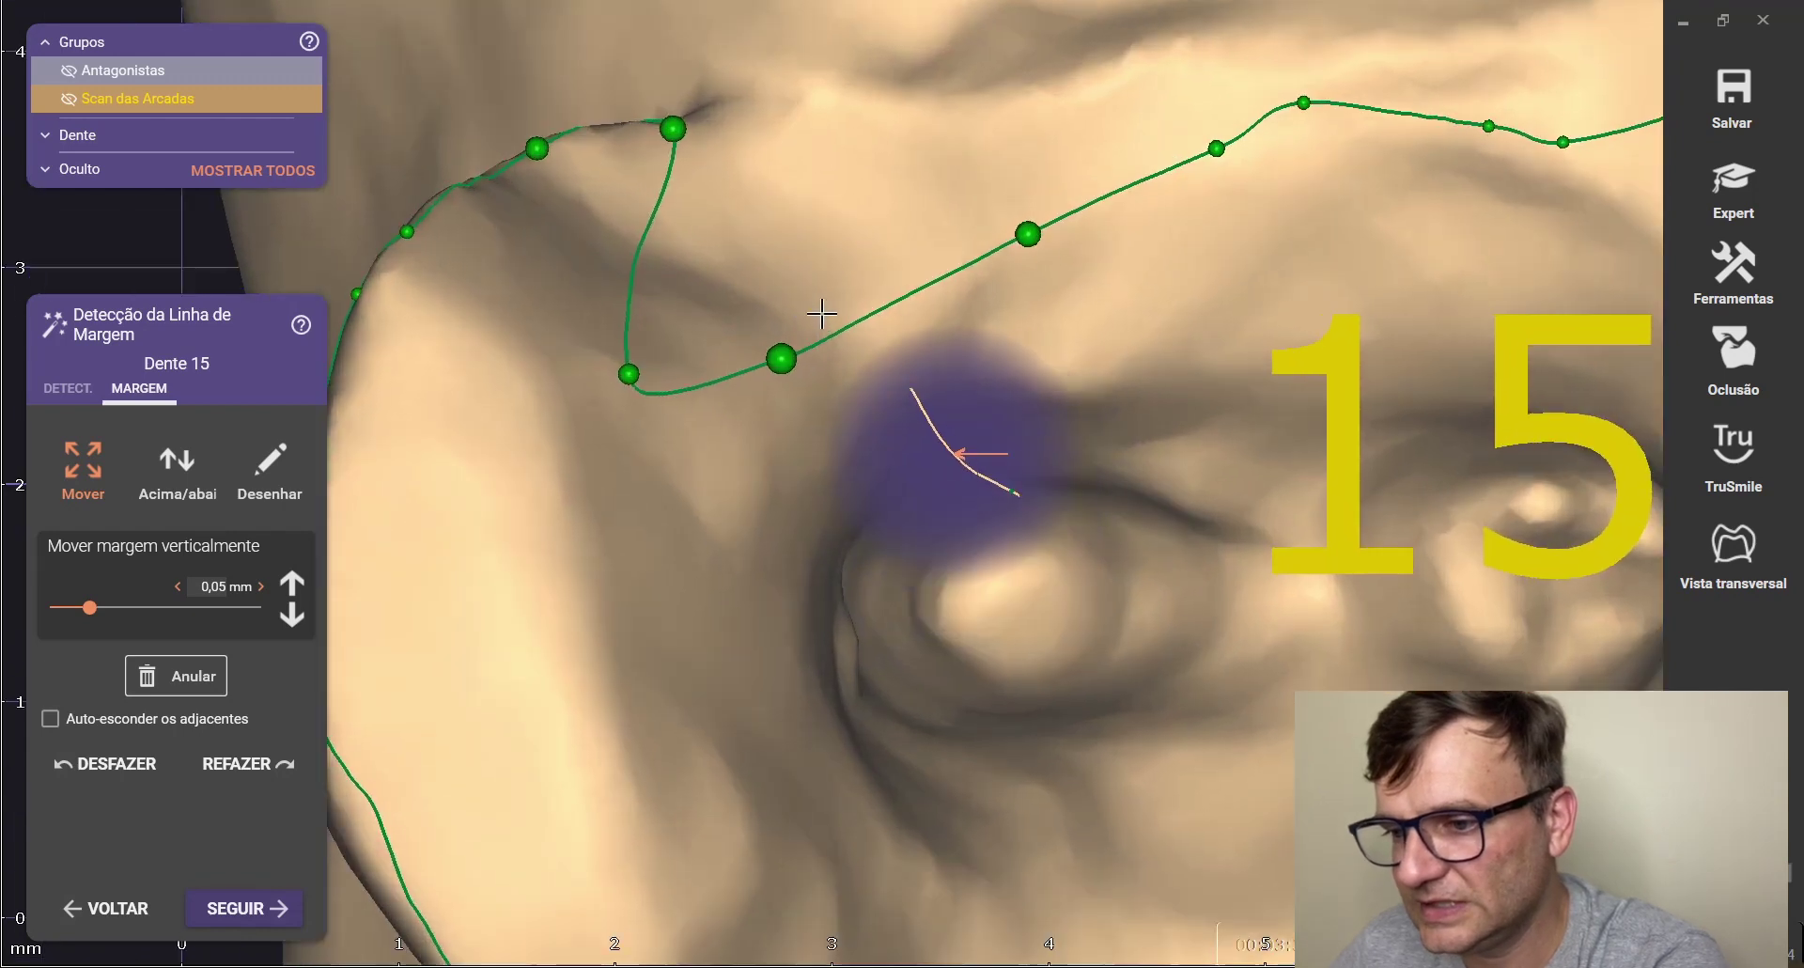
{"action": "left_click", "coordinate": [838, 332]}
{"action": "left_click", "coordinate": [892, 310]}
{"action": "left_click", "coordinate": [955, 274]}
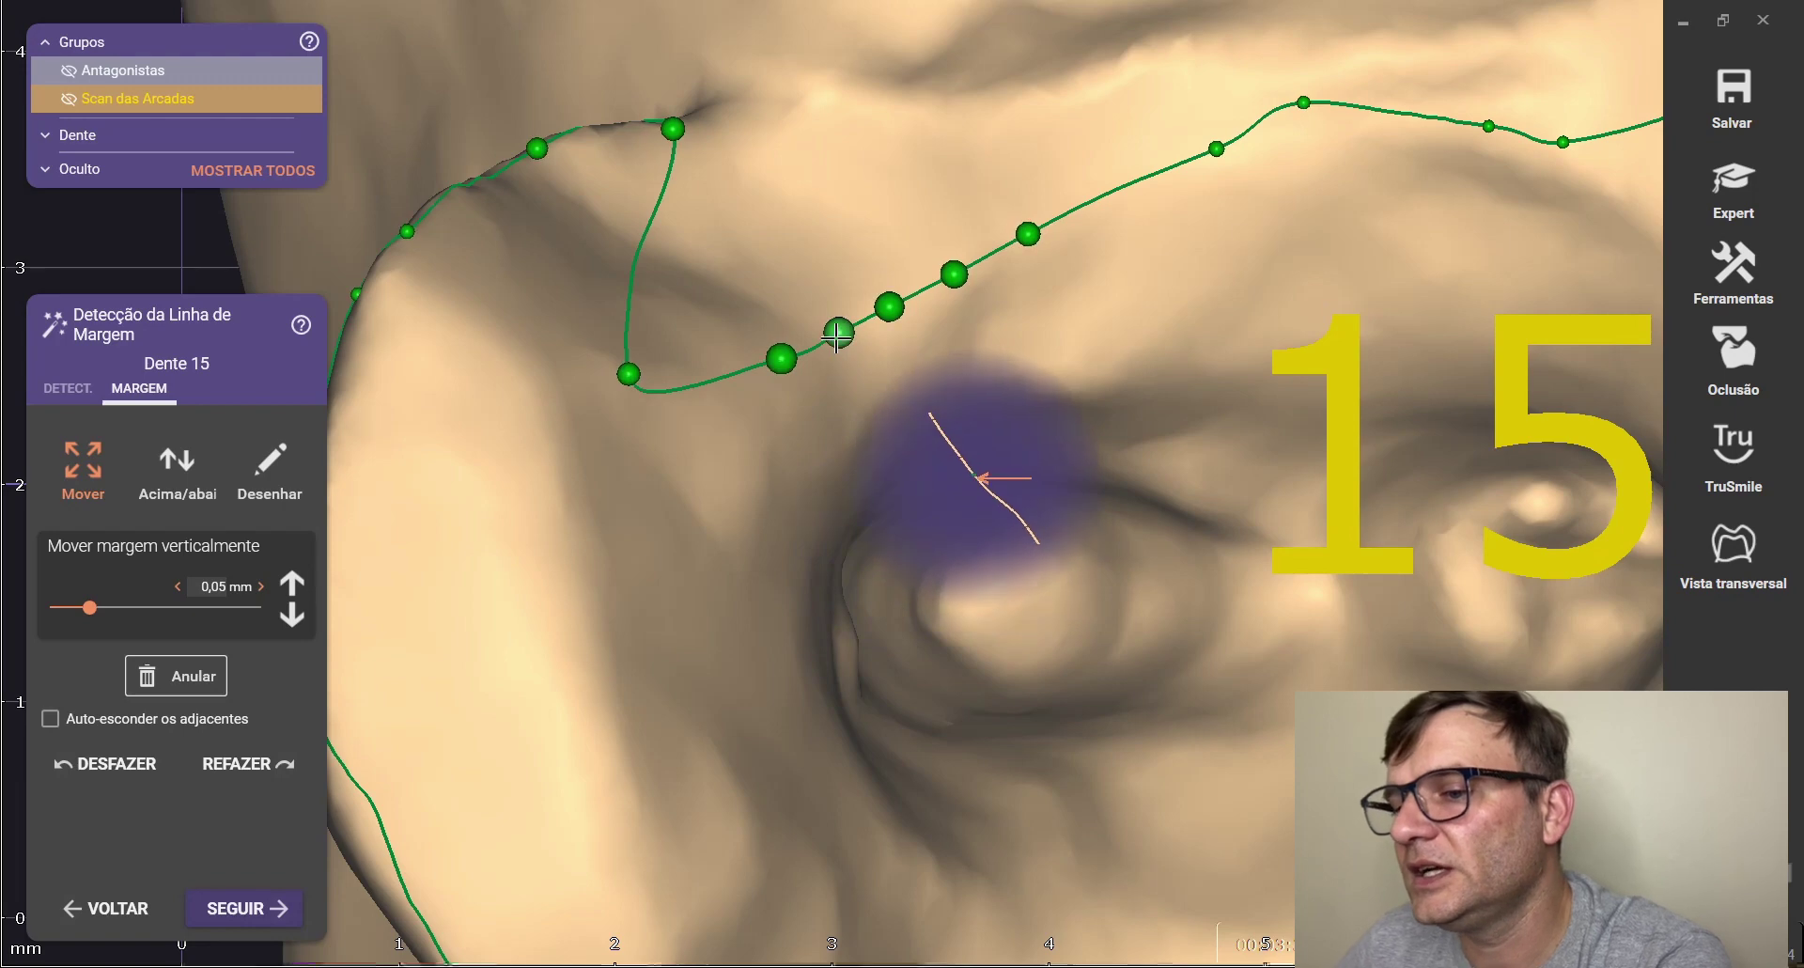
{"action": "left_click_drag", "start_coordinate": [833, 333], "coordinate": [824, 323]}
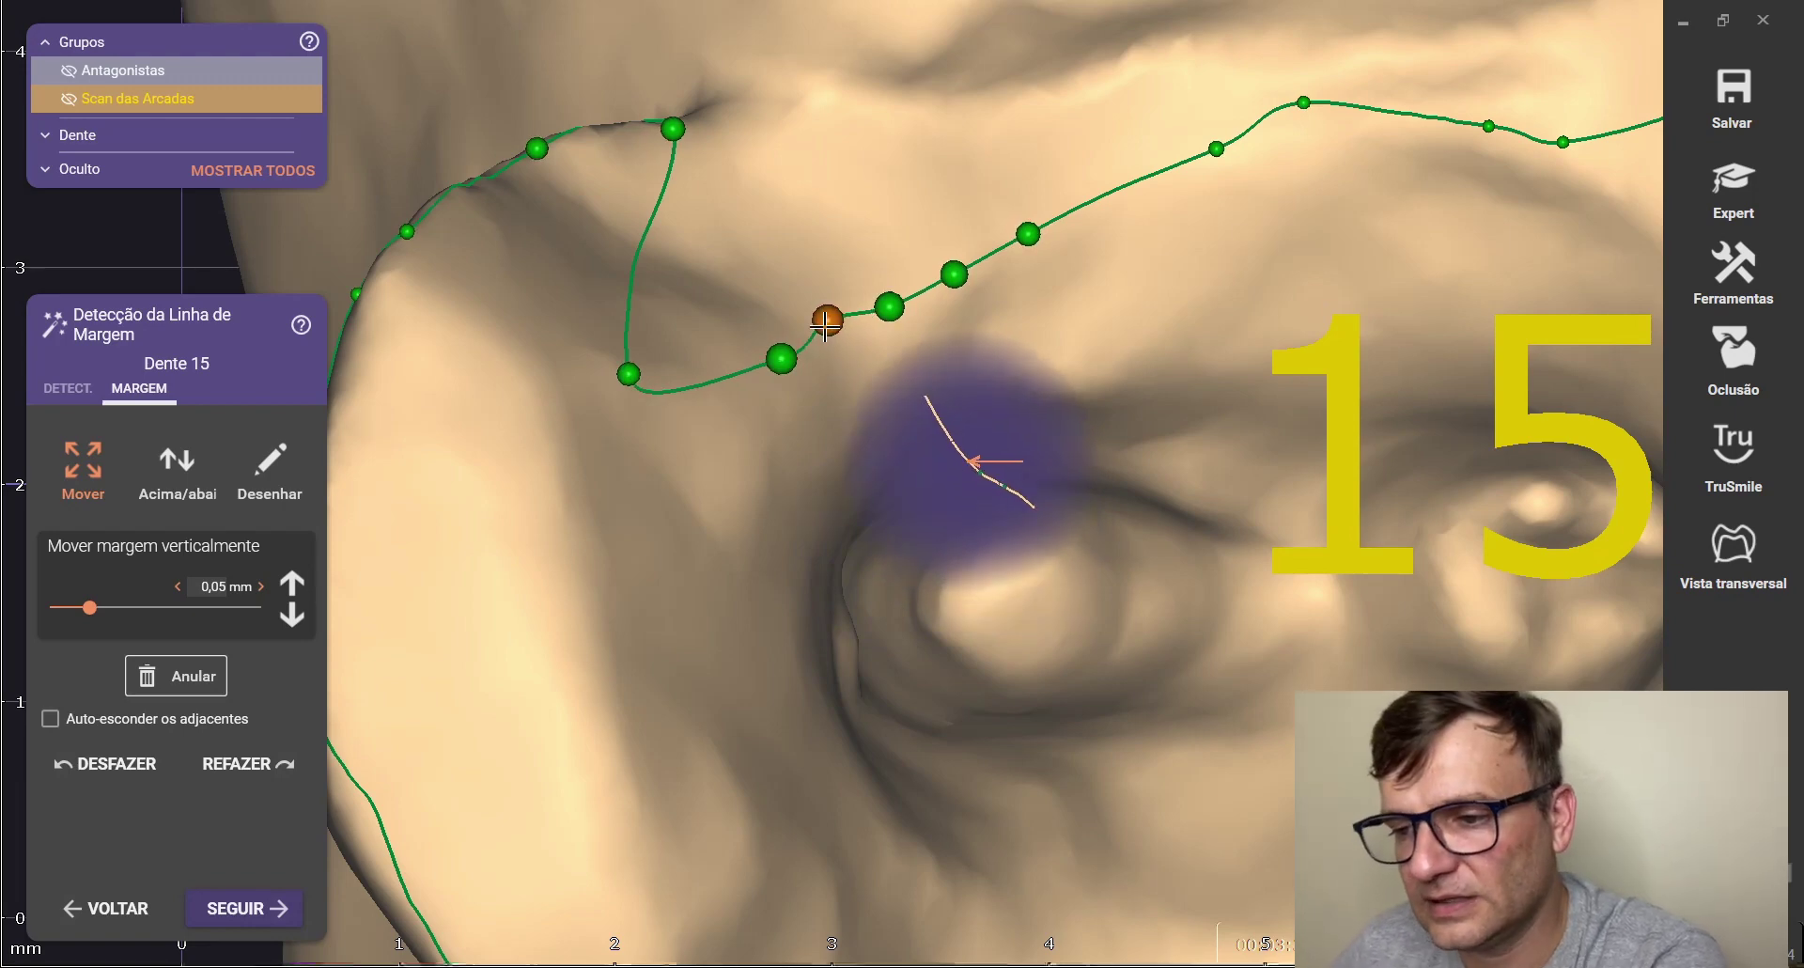
{"action": "left_click", "coordinate": [889, 307]}
{"action": "left_click", "coordinate": [954, 274]}
{"action": "left_click_drag", "start_coordinate": [792, 359], "coordinate": [812, 98]}
{"action": "left_click_drag", "start_coordinate": [673, 129], "coordinate": [673, 122]}
{"action": "left_click_drag", "start_coordinate": [1027, 234], "coordinate": [1040, 92]}
Straighten the rest of the mesial margin toward the palatal side, moving its points outward and removing the surplus ones
{"action": "scroll", "coordinate": [394, 214], "scroll_direction": "down", "scroll_amount": 5}
{"action": "scroll", "coordinate": [996, 85], "scroll_direction": "up", "scroll_amount": 3}
{"action": "left_click_drag", "start_coordinate": [860, 207], "coordinate": [1022, 136]}
{"action": "left_click", "coordinate": [1070, 189]}
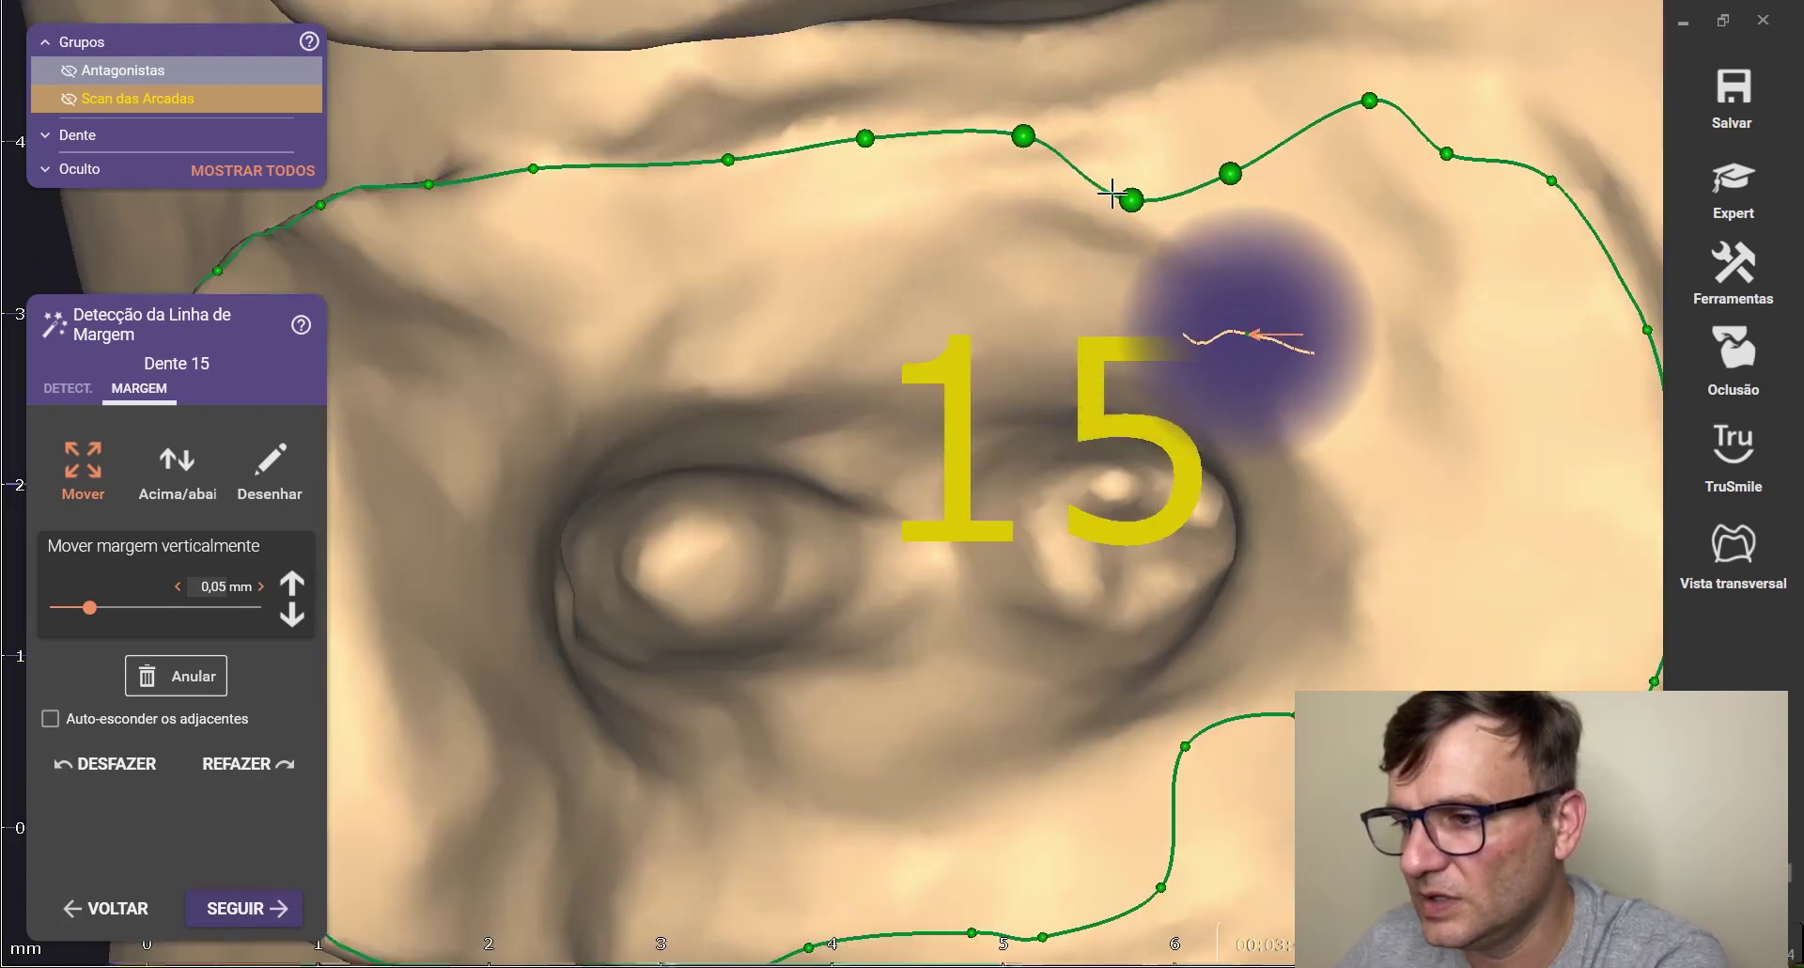
{"action": "left_click", "coordinate": [1132, 198]}
{"action": "left_click", "coordinate": [1230, 174]}
{"action": "mouse_move", "coordinate": [1376, 100]}
{"action": "left_mouse_down"}
{"action": "mouse_move", "coordinate": [1326, 40]}
{"action": "mouse_move", "coordinate": [1331, 63]}
{"action": "left_mouse_up"}
{"action": "left_click_drag", "start_coordinate": [867, 138], "coordinate": [843, 132]}
{"action": "left_click_drag", "start_coordinate": [729, 160], "coordinate": [698, 163]}
{"action": "scroll", "coordinate": [833, 141], "scroll_direction": "down", "scroll_amount": 3}
{"action": "scroll", "coordinate": [1212, 193], "scroll_direction": "up", "scroll_amount": 3}
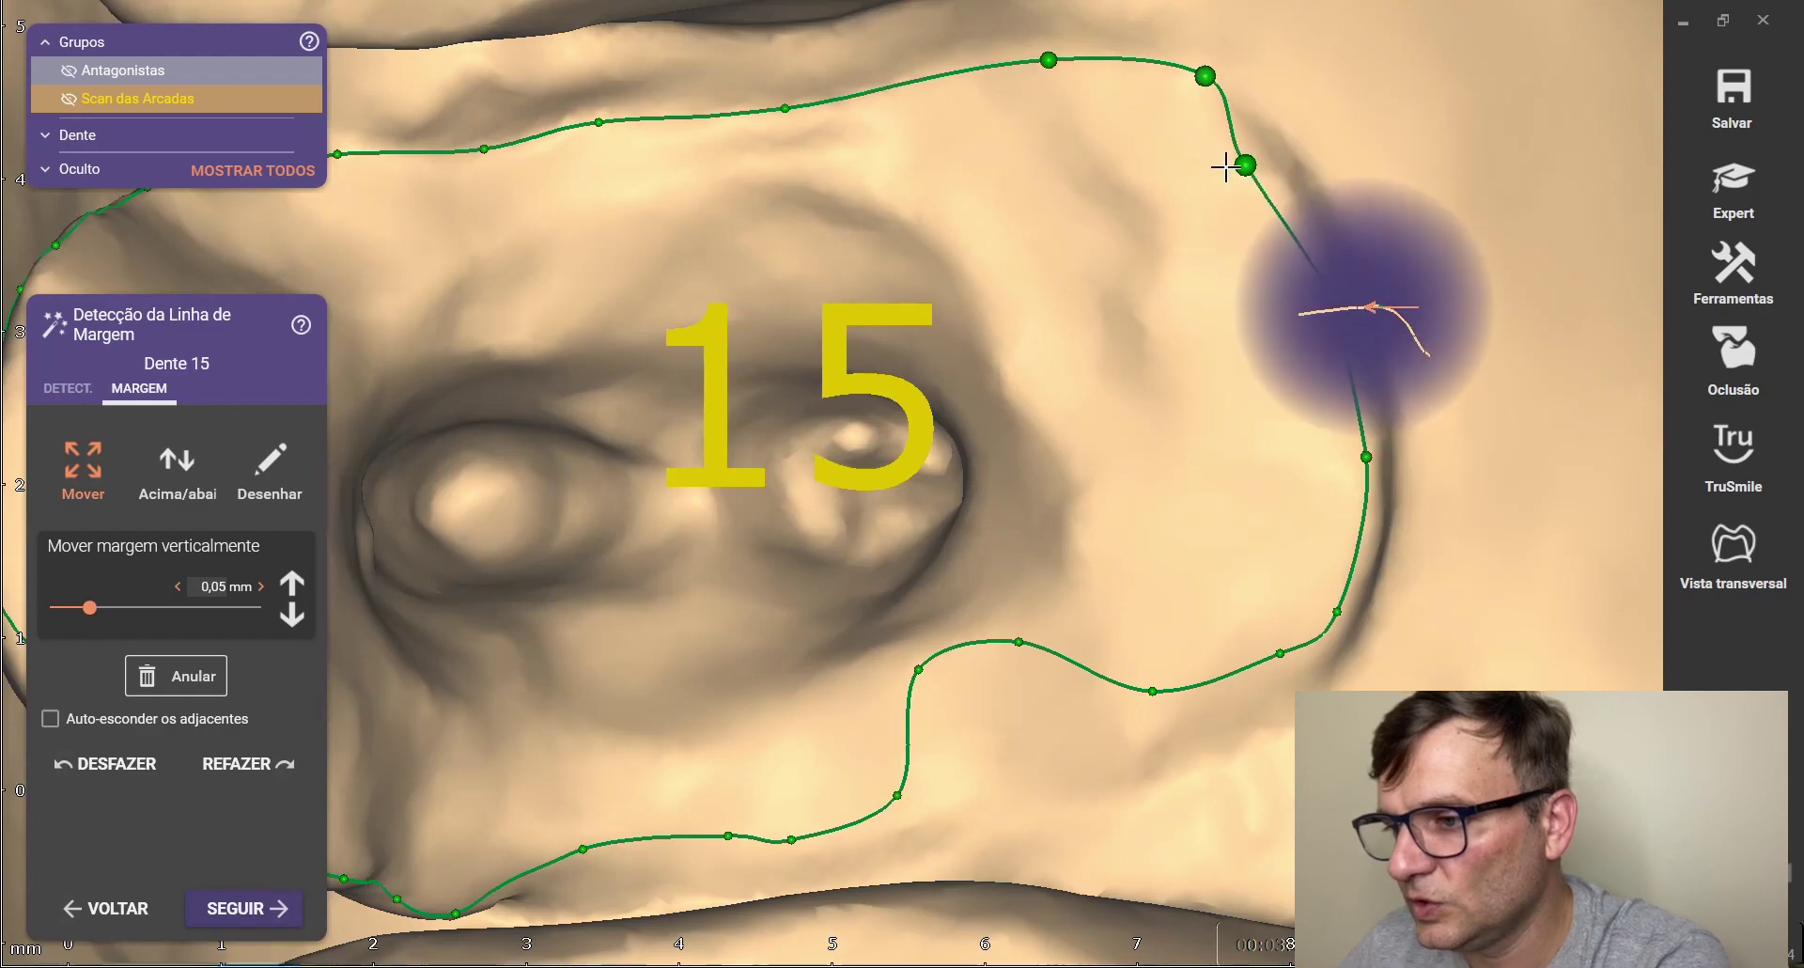
Move the middle of the palatal margin outward to the edge of the tooth 15 preparation
{"action": "scroll", "coordinate": [1186, 82], "scroll_direction": "down", "scroll_amount": 5}
{"action": "right_click_drag", "start_coordinate": [1071, 315], "coordinate": [1080, 390]}
{"action": "scroll", "coordinate": [1067, 400], "scroll_direction": "up", "scroll_amount": 2}
{"action": "scroll", "coordinate": [1001, 418], "scroll_direction": "up", "scroll_amount": 5}
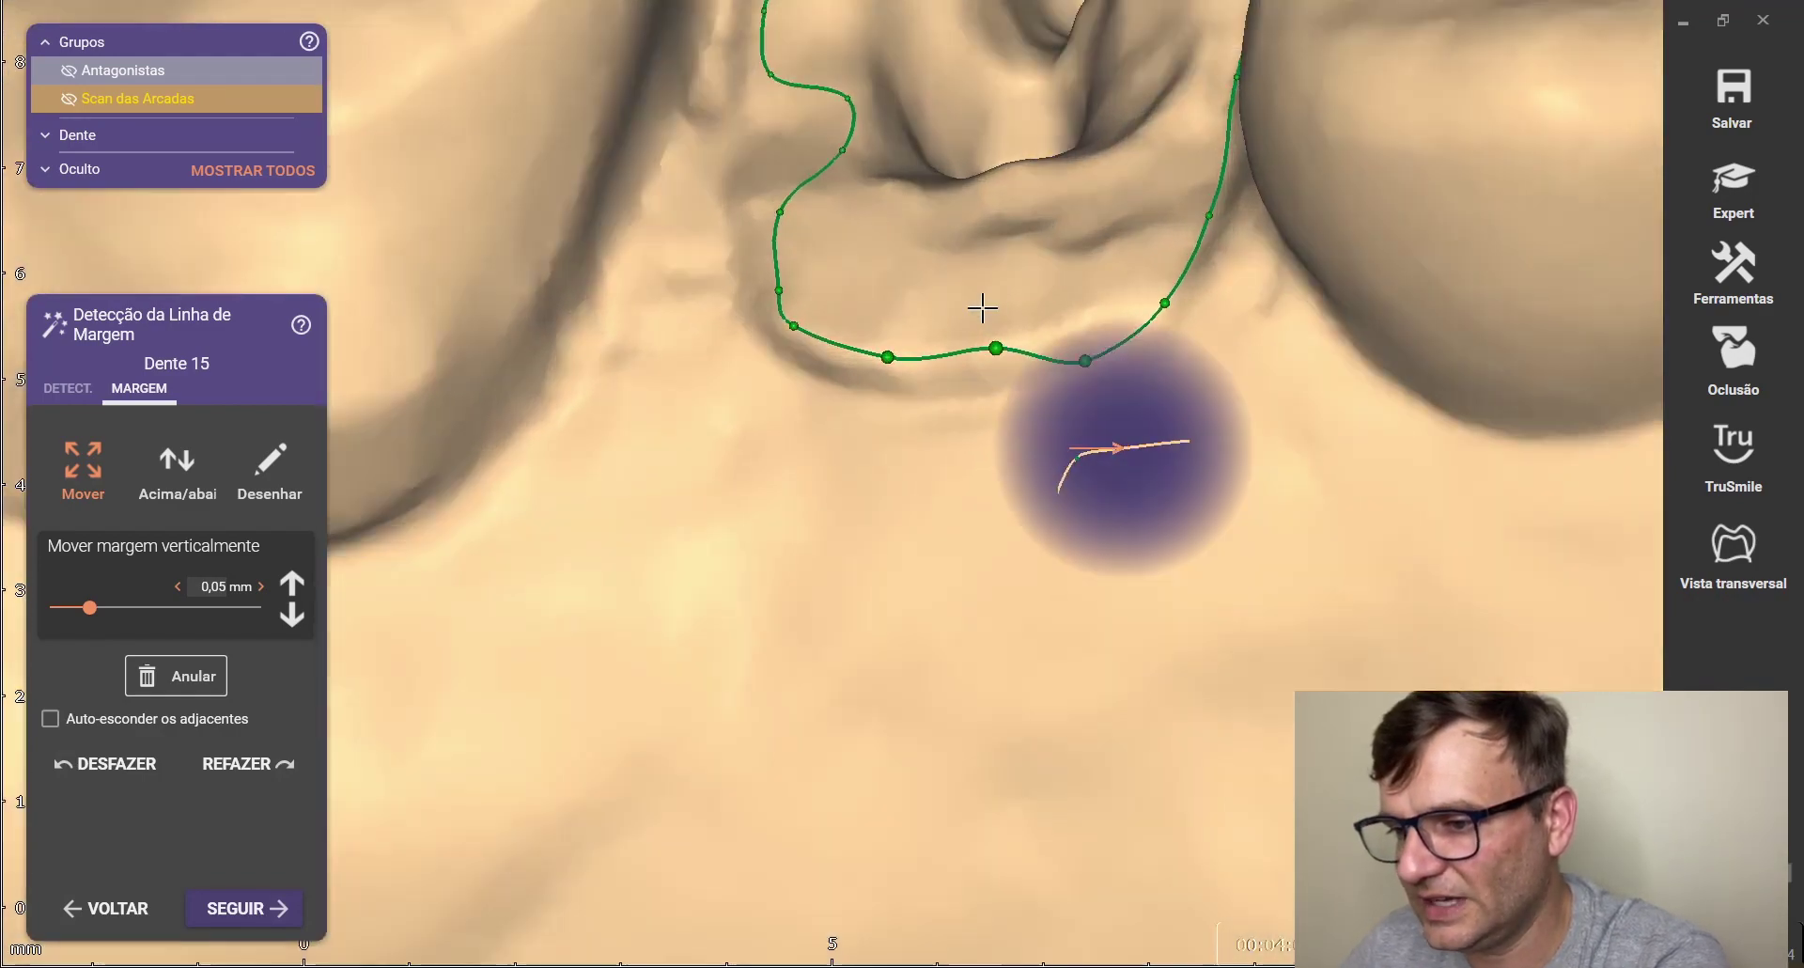
{"action": "left_click_drag", "start_coordinate": [1001, 361], "coordinate": [978, 429]}
{"action": "scroll", "coordinate": [973, 431], "scroll_direction": "down", "scroll_amount": 2}
{"action": "right_click_drag", "start_coordinate": [1107, 389], "coordinate": [1155, 335]}
{"action": "scroll", "coordinate": [1175, 563], "scroll_direction": "down", "scroll_amount": 2}
{"action": "scroll", "coordinate": [1250, 127], "scroll_direction": "up", "scroll_amount": 3}
{"action": "right_click_drag", "start_coordinate": [1249, 126], "coordinate": [1221, 258]}
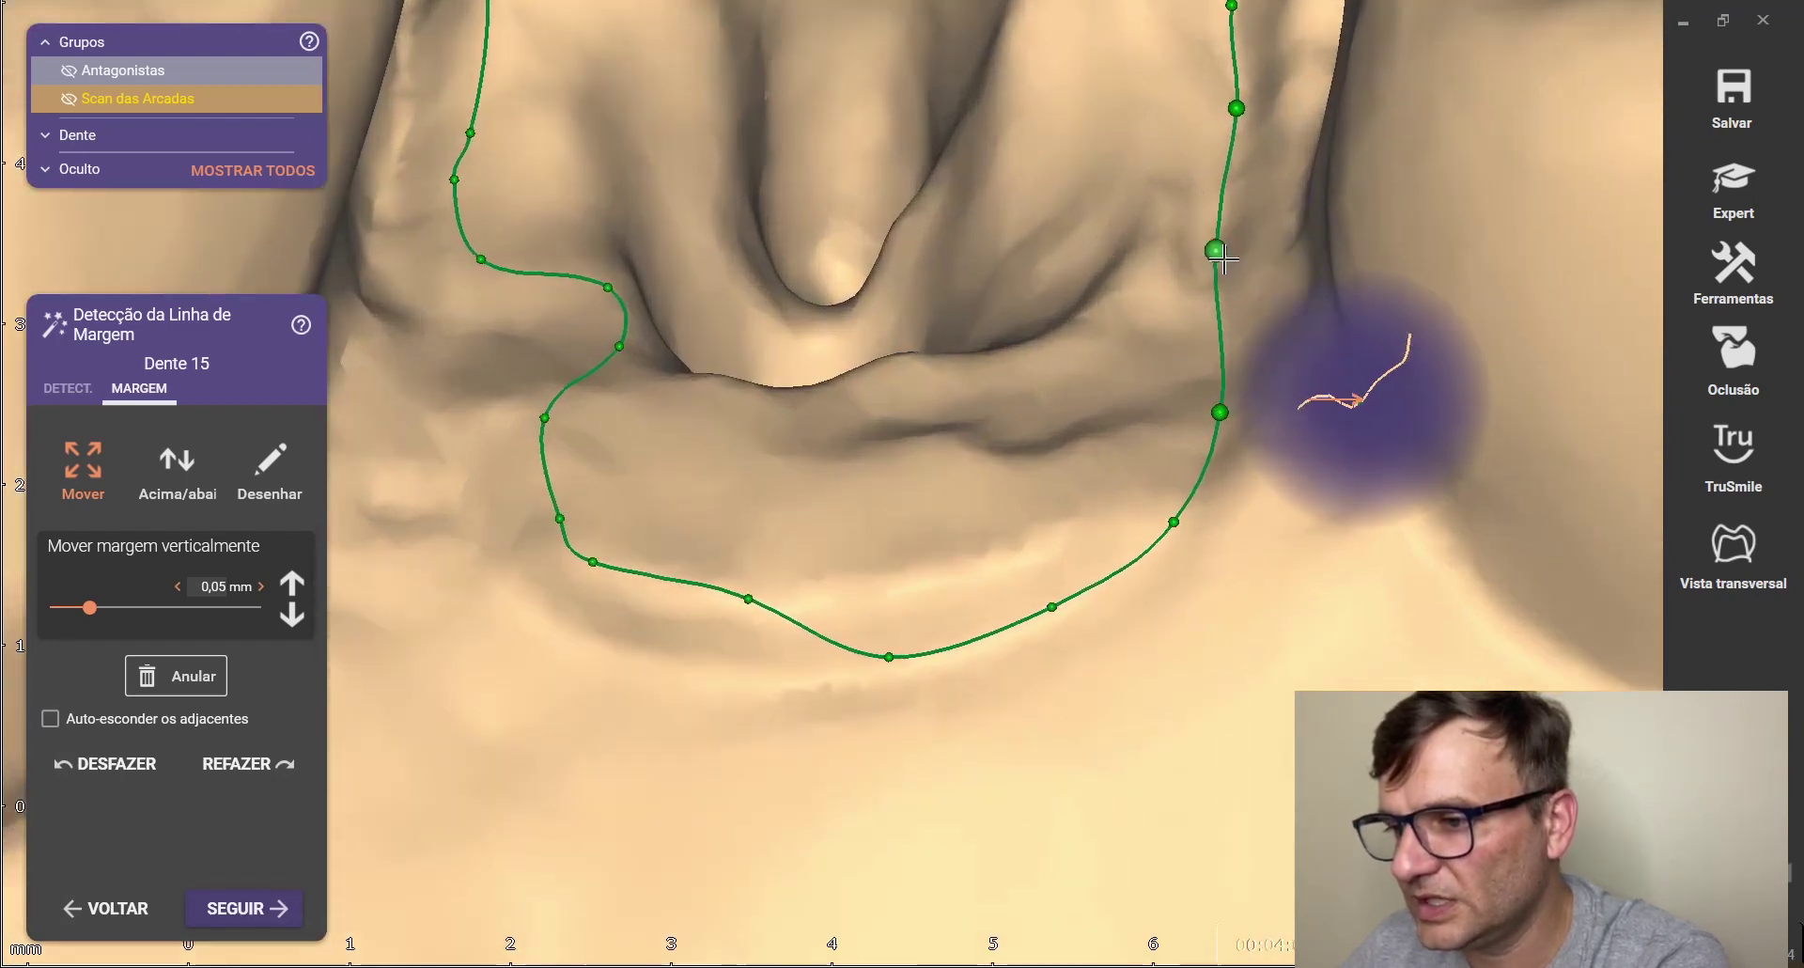
{"action": "scroll", "coordinate": [1052, 470], "scroll_direction": "down", "scroll_amount": 5}
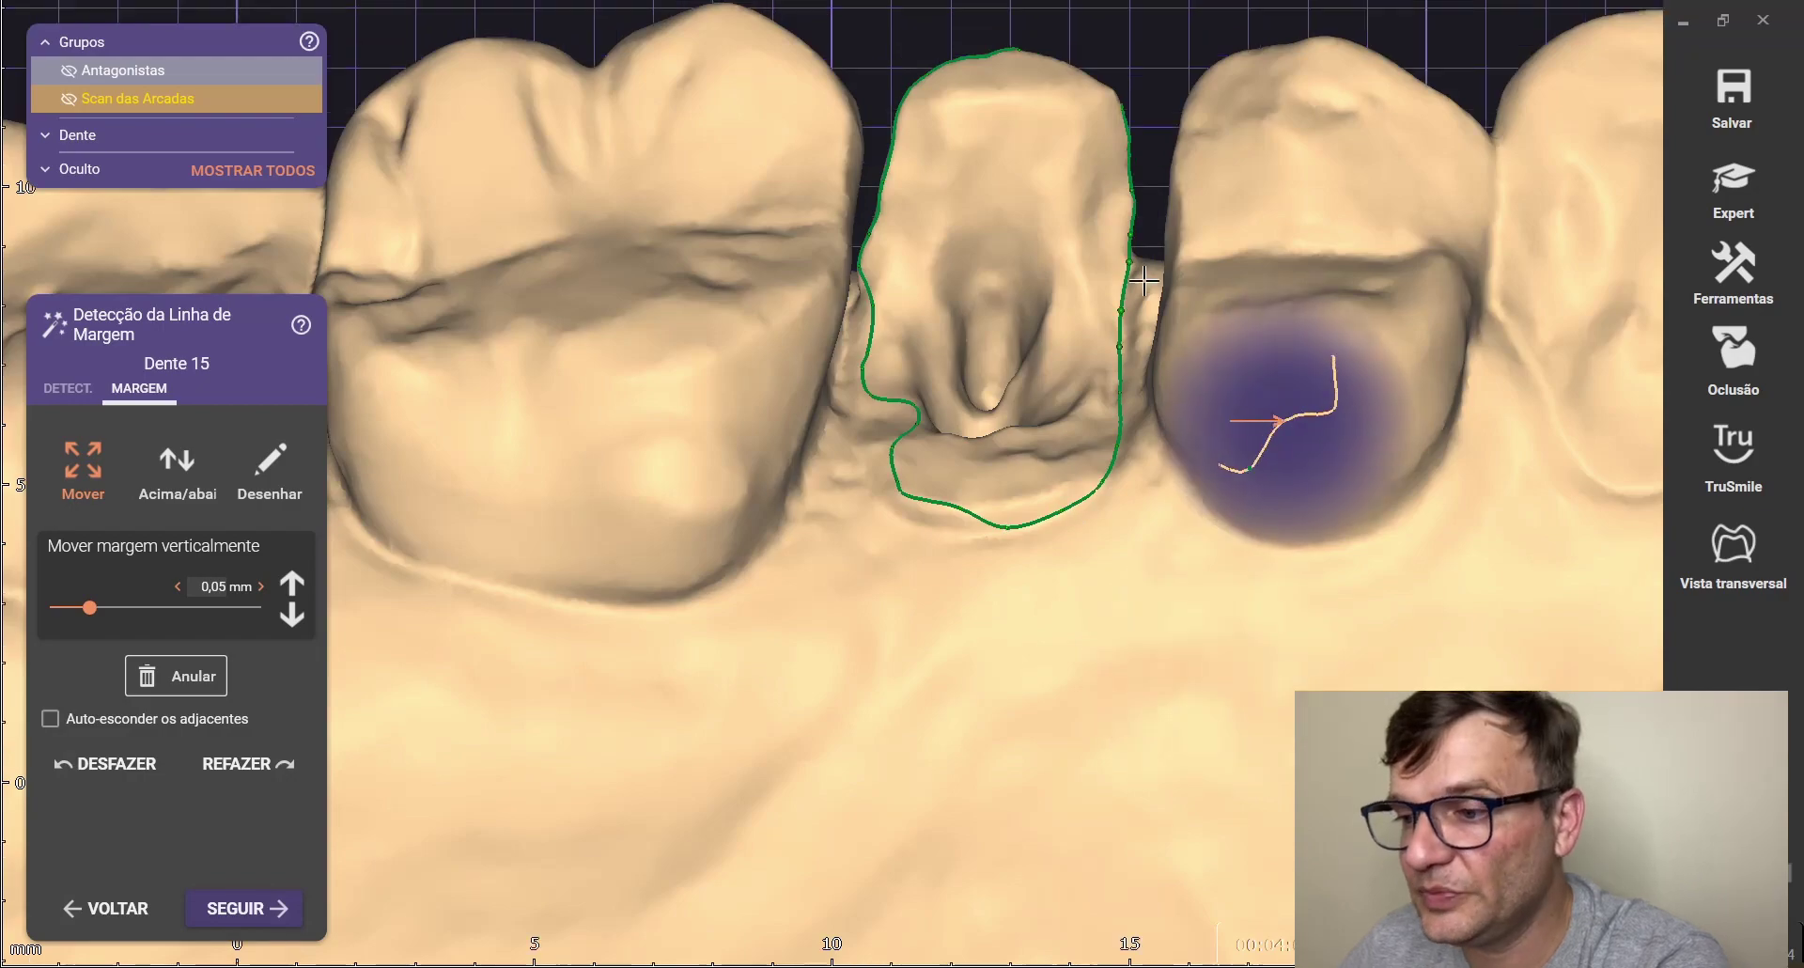
Check the mesial and palatal margin from several angles and correct the kink in the line near the mesiopalatal corner
{"action": "scroll", "coordinate": [1104, 386], "scroll_direction": "up", "scroll_amount": 3}
{"action": "right_click_drag", "start_coordinate": [1079, 387], "coordinate": [1147, 173]}
{"action": "scroll", "coordinate": [1147, 173], "scroll_direction": "up", "scroll_amount": 3}
{"action": "scroll", "coordinate": [1174, 136], "scroll_direction": "down", "scroll_amount": 4}
{"action": "right_click_drag", "start_coordinate": [1252, 121], "coordinate": [1280, 170]}
{"action": "scroll", "coordinate": [1283, 171], "scroll_direction": "up", "scroll_amount": 3}
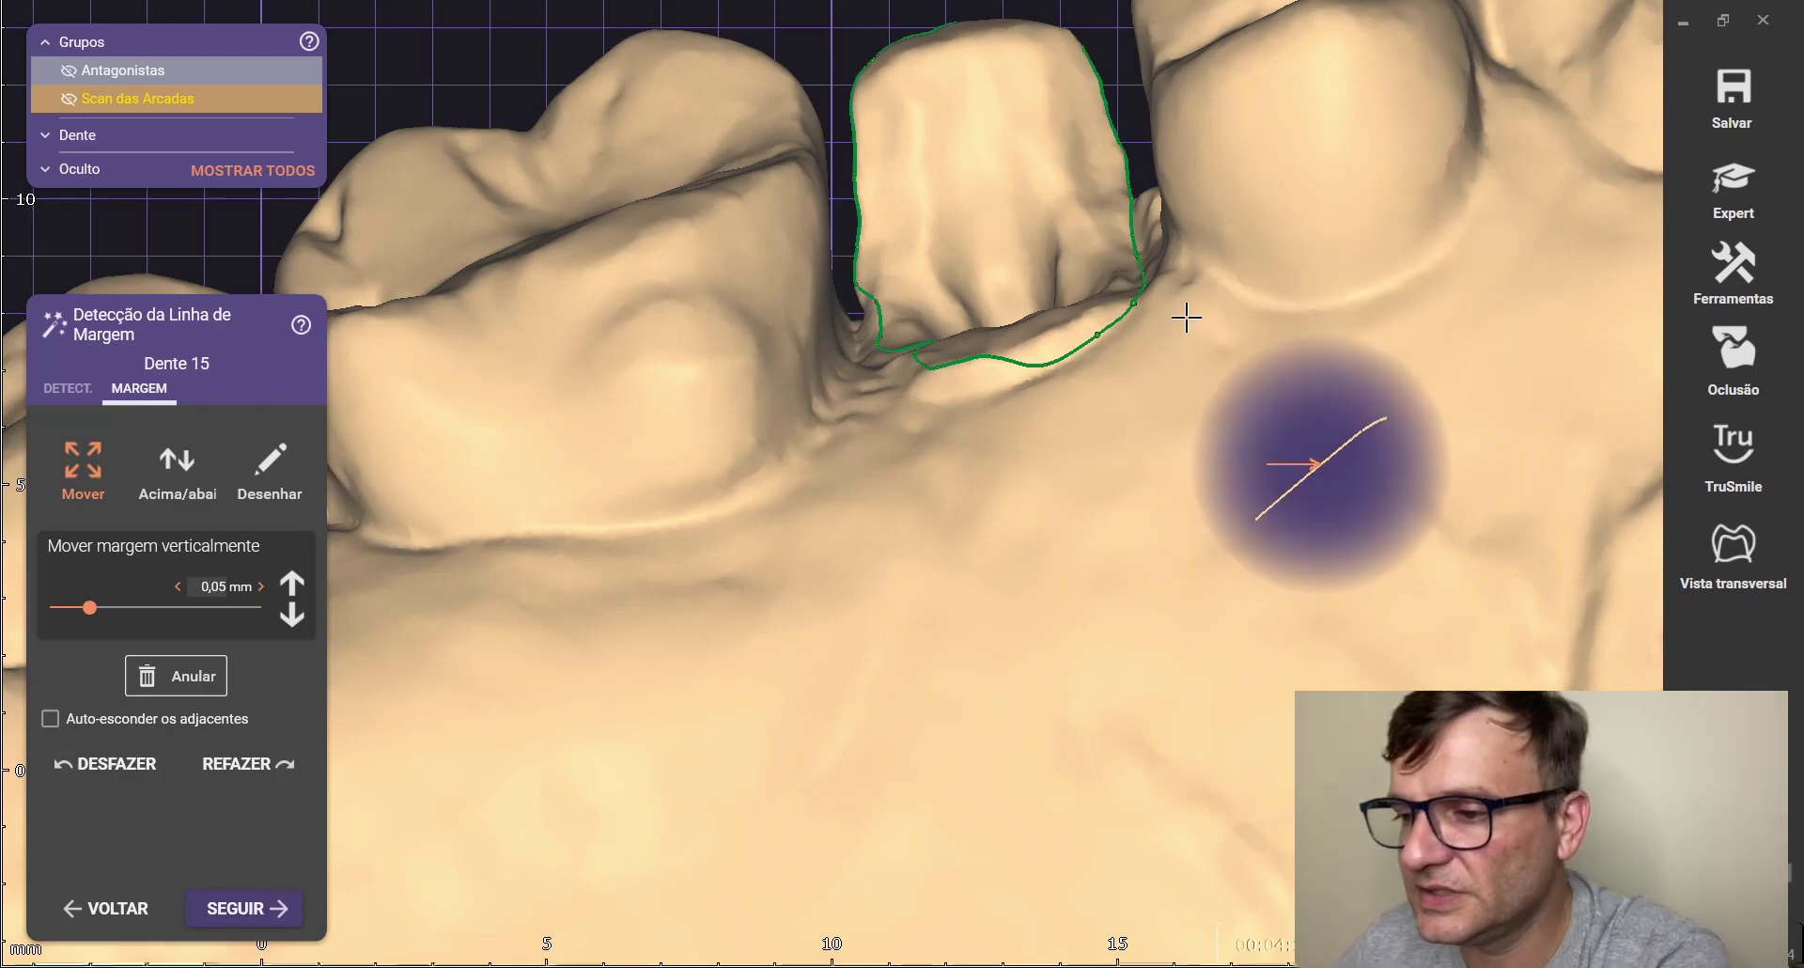
{"action": "mouse_move", "coordinate": [1169, 317]}
{"action": "right_mouse_down"}
{"action": "mouse_move", "coordinate": [1151, 94]}
{"action": "mouse_move", "coordinate": [1167, 322]}
{"action": "right_mouse_up"}
{"action": "scroll", "coordinate": [1128, 183], "scroll_direction": "up", "scroll_amount": 3}
{"action": "right_click_drag", "start_coordinate": [1161, 247], "coordinate": [1102, 169]}
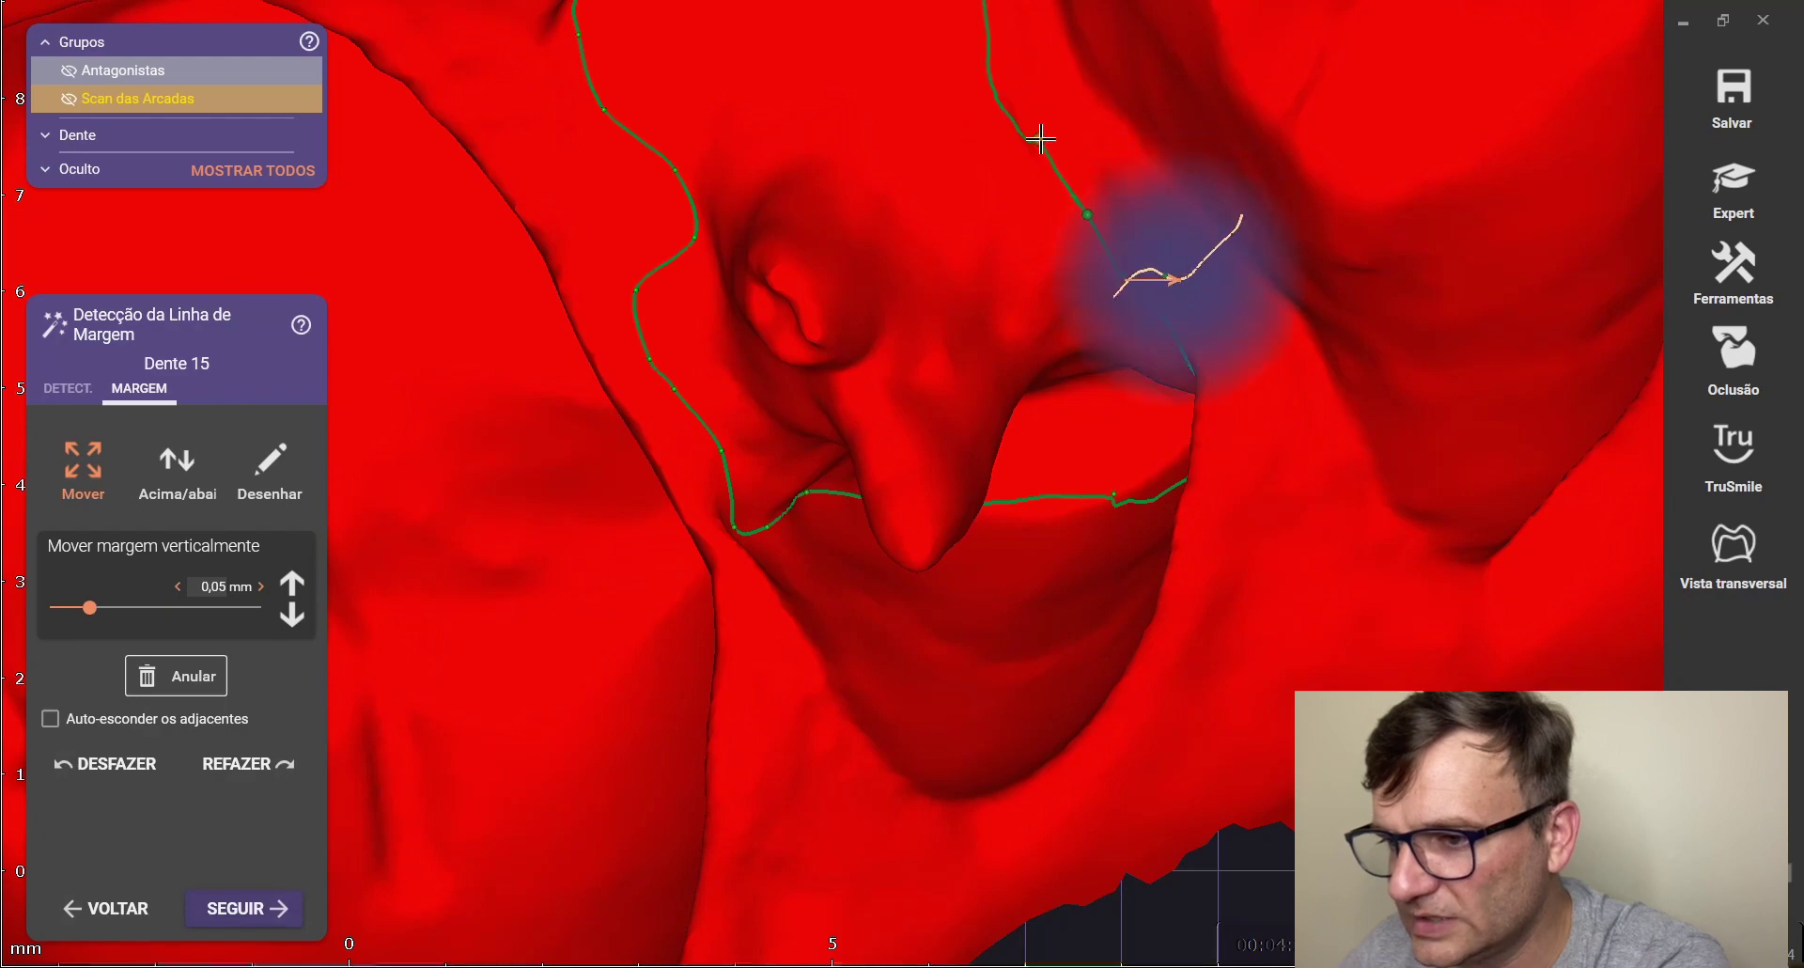
{"action": "scroll", "coordinate": [1030, 124], "scroll_direction": "down", "scroll_amount": 3}
{"action": "right_click_drag", "start_coordinate": [1055, 194], "coordinate": [1104, 312]}
{"action": "scroll", "coordinate": [1103, 312], "scroll_direction": "up", "scroll_amount": 6}
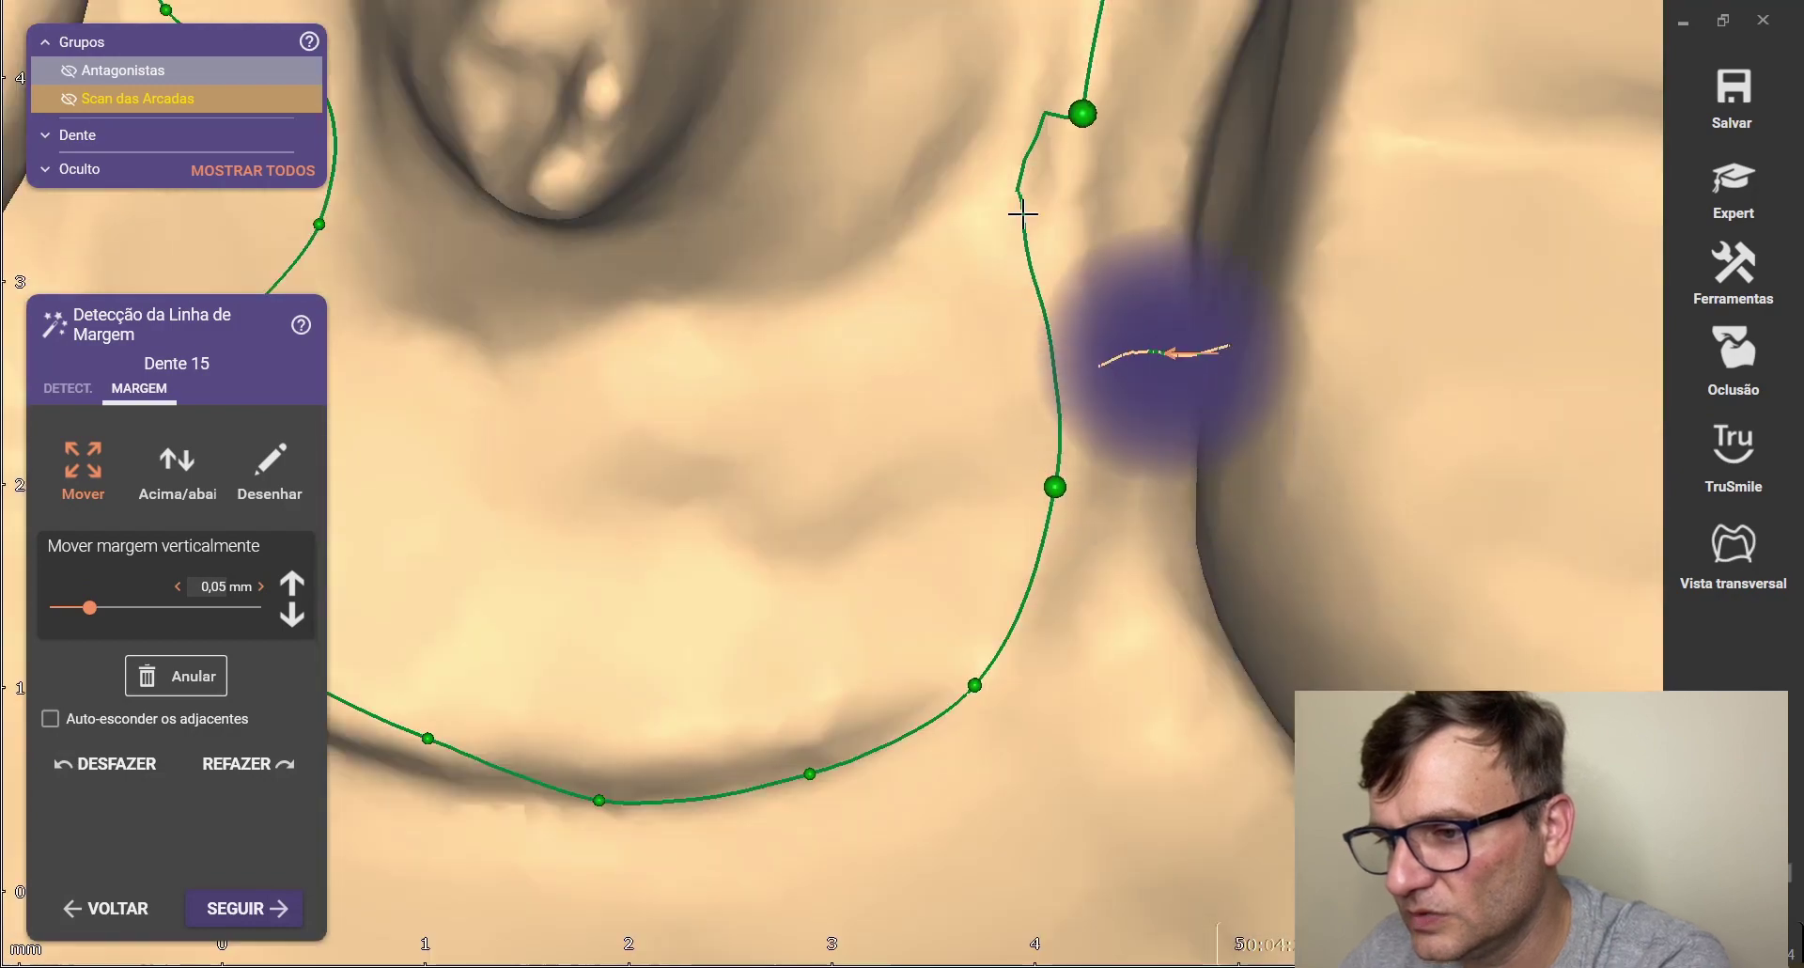
{"action": "left_click_drag", "start_coordinate": [1023, 214], "coordinate": [1060, 334]}
Smooth the mesial margin of tooth 15 by adjusting the control points around its kinks
{"action": "scroll", "coordinate": [1054, 99], "scroll_direction": "down", "scroll_amount": 5}
{"action": "right_click_drag", "start_coordinate": [1133, 215], "coordinate": [1131, 88]}
{"action": "scroll", "coordinate": [1131, 88], "scroll_direction": "down", "scroll_amount": 3}
{"action": "scroll", "coordinate": [1131, 88], "scroll_direction": "up", "scroll_amount": 5}
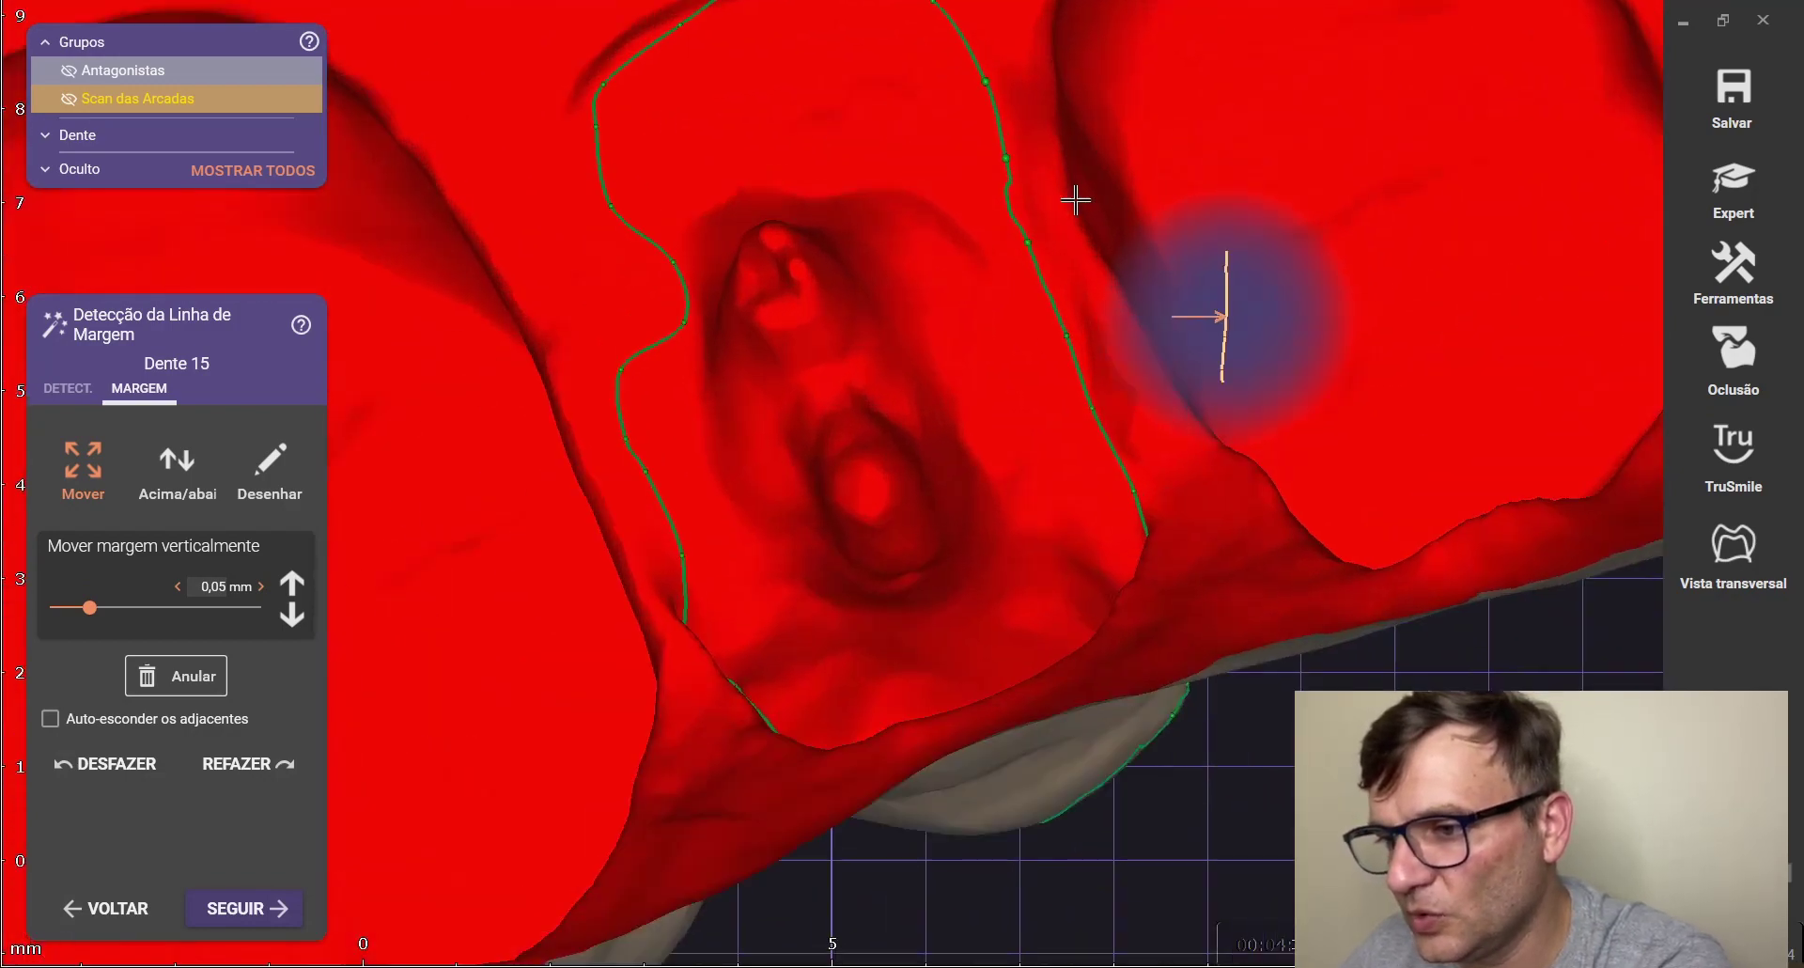
{"action": "left_click", "coordinate": [1019, 249]}
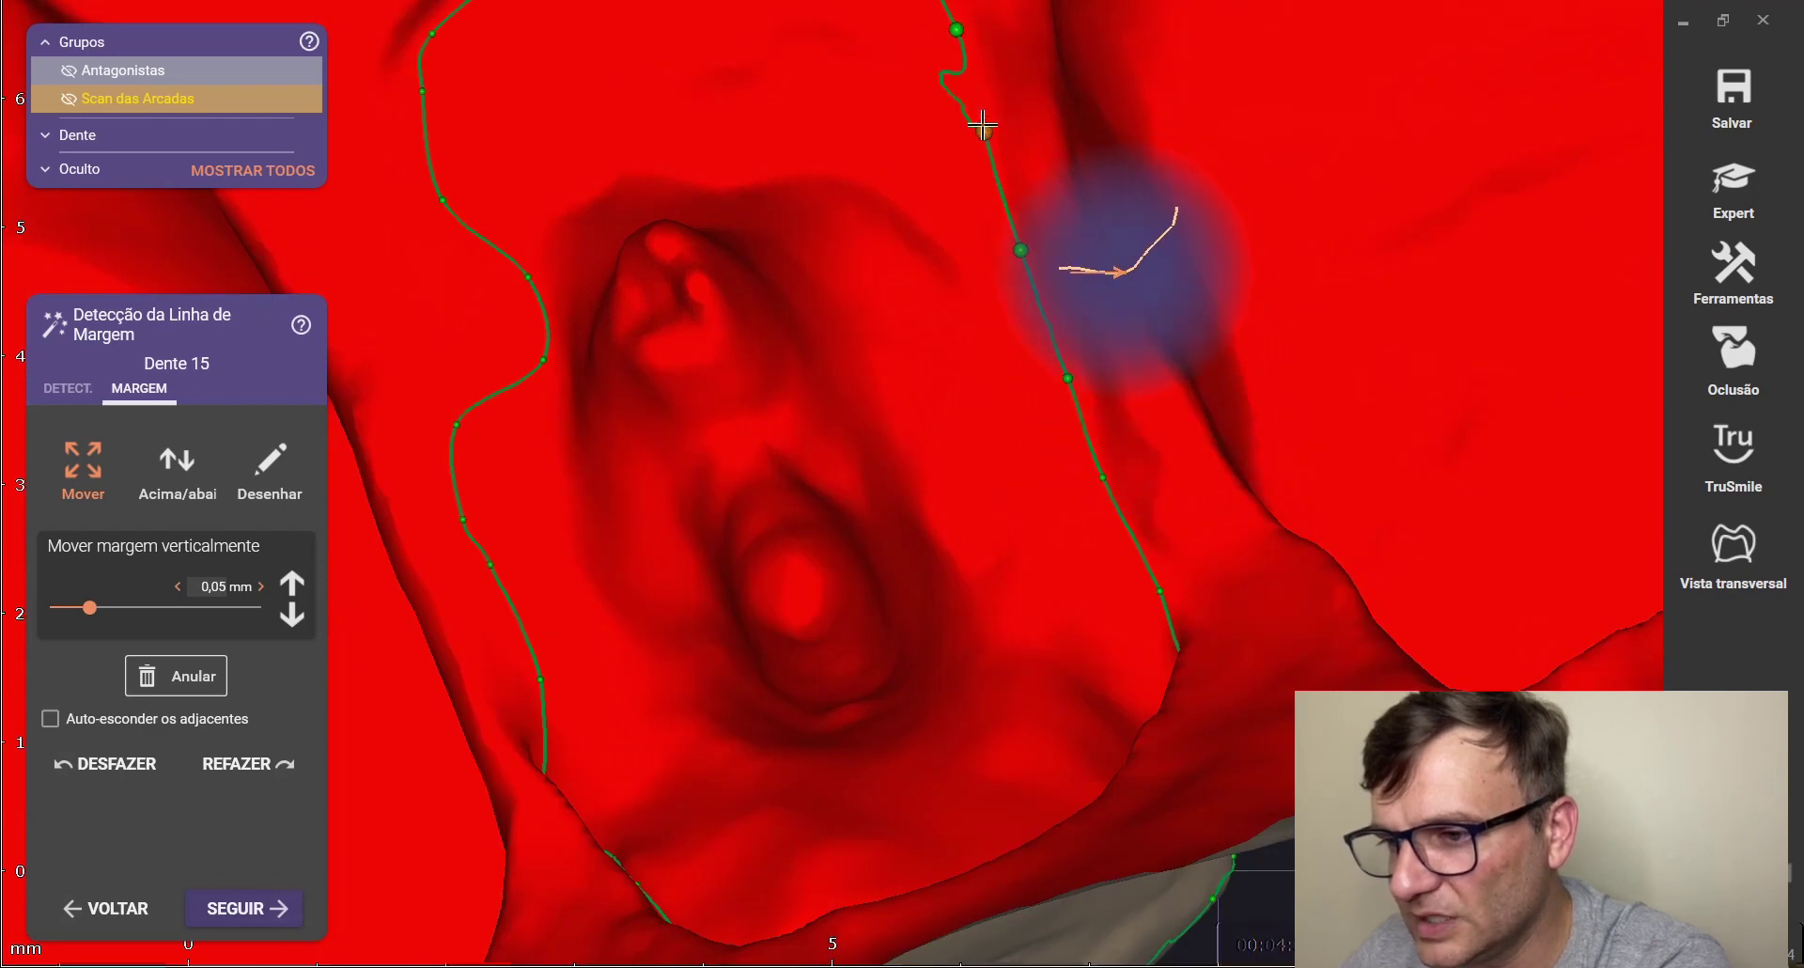
{"action": "left_click", "coordinate": [983, 123]}
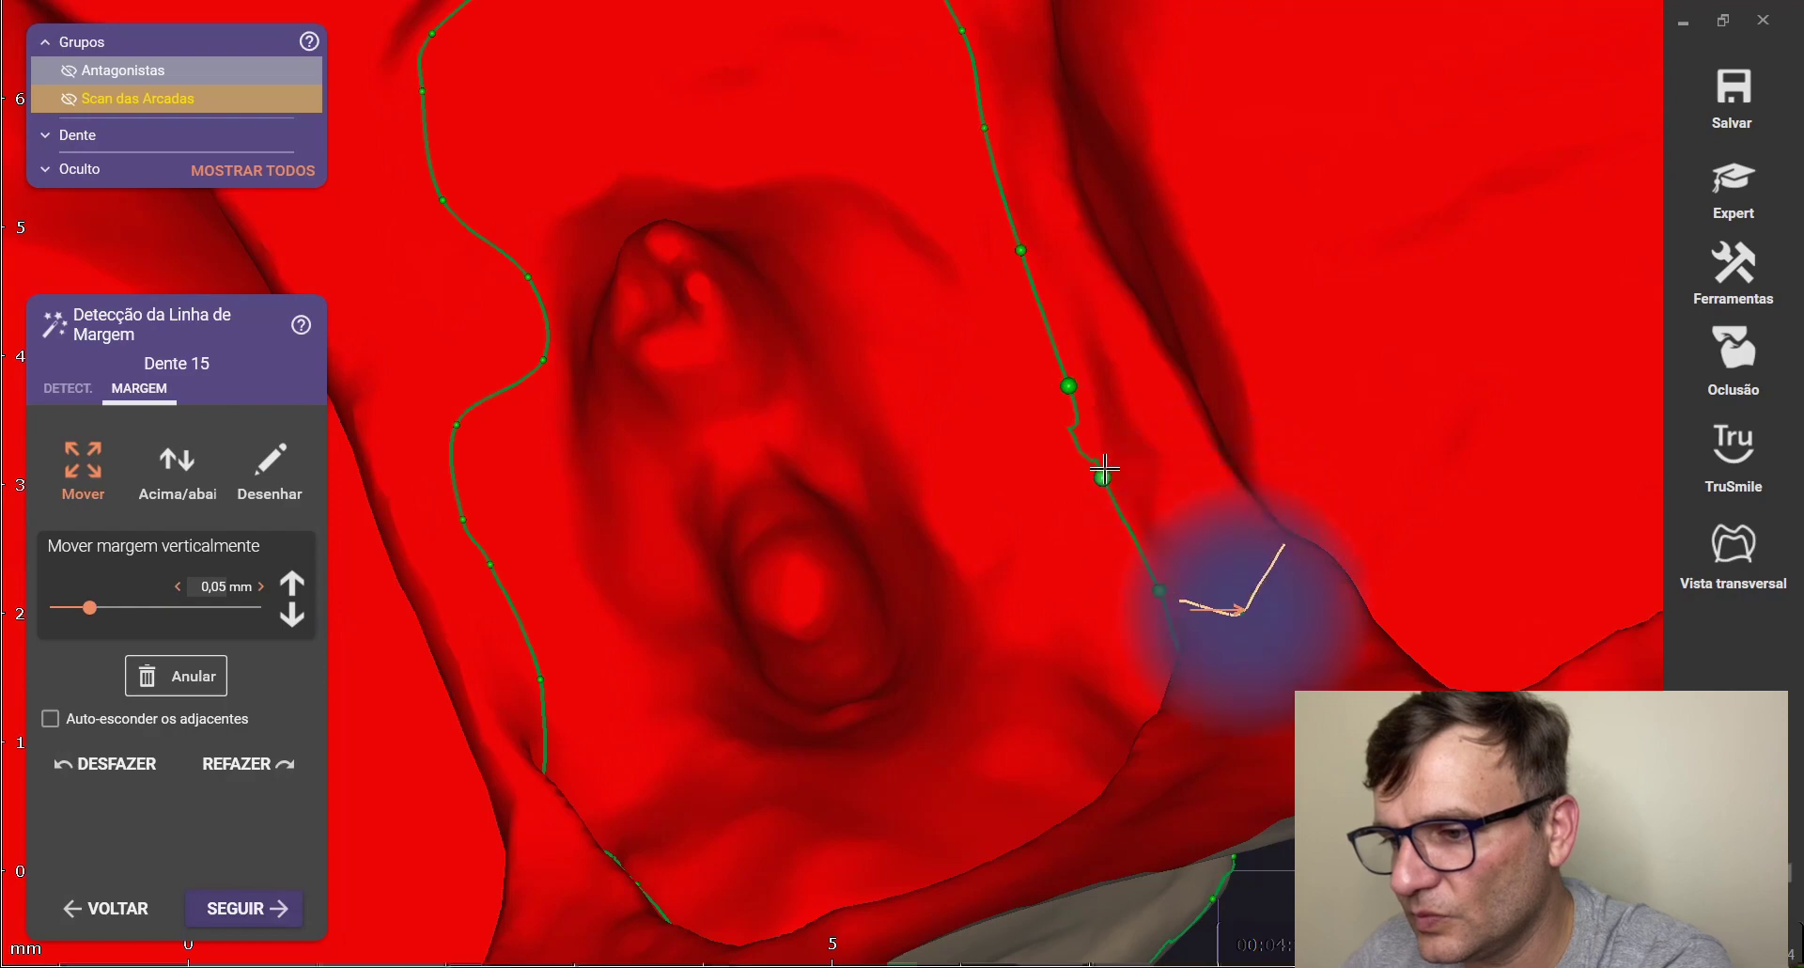
Reposition the margin points at the mesiopalatal corner and along the adjoining mesial edge of the preparation
{"action": "scroll", "coordinate": [964, 290], "scroll_direction": "down", "scroll_amount": 5}
{"action": "right_click_drag", "start_coordinate": [964, 290], "coordinate": [1038, 304]}
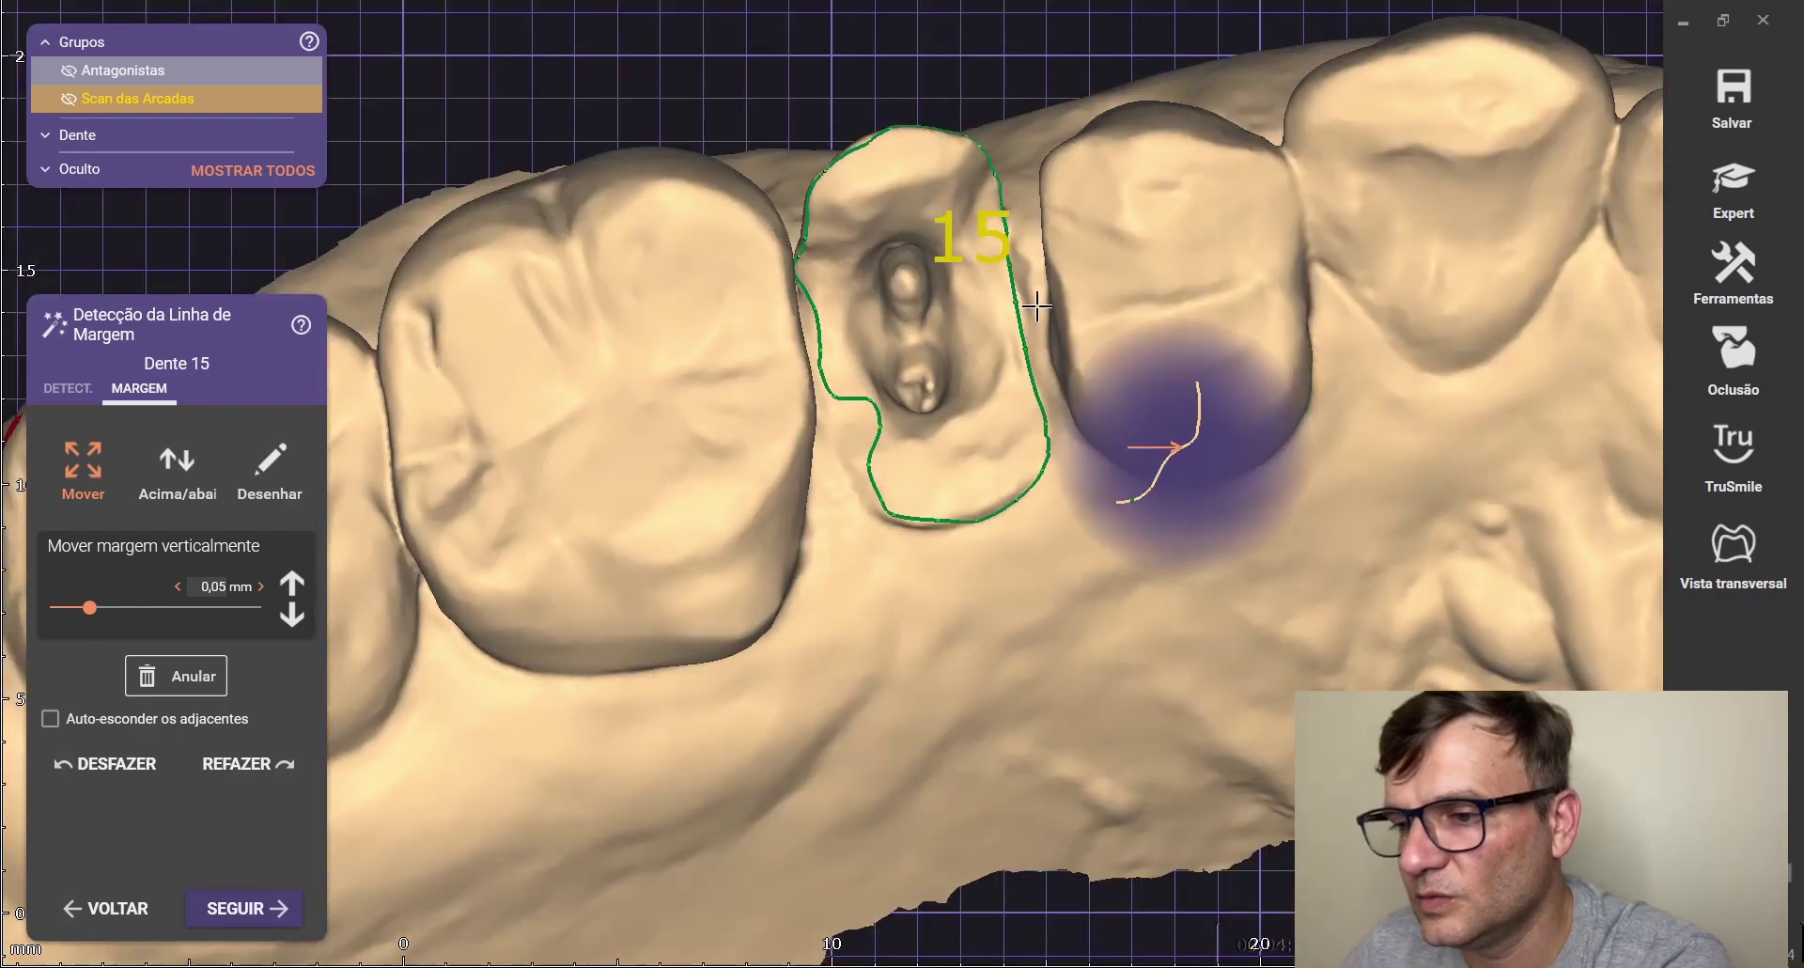
{"action": "scroll", "coordinate": [1010, 413], "scroll_direction": "up", "scroll_amount": 4}
{"action": "left_click_drag", "start_coordinate": [1041, 529], "coordinate": [1028, 539]}
{"action": "left_click_drag", "start_coordinate": [1049, 418], "coordinate": [1054, 465]}
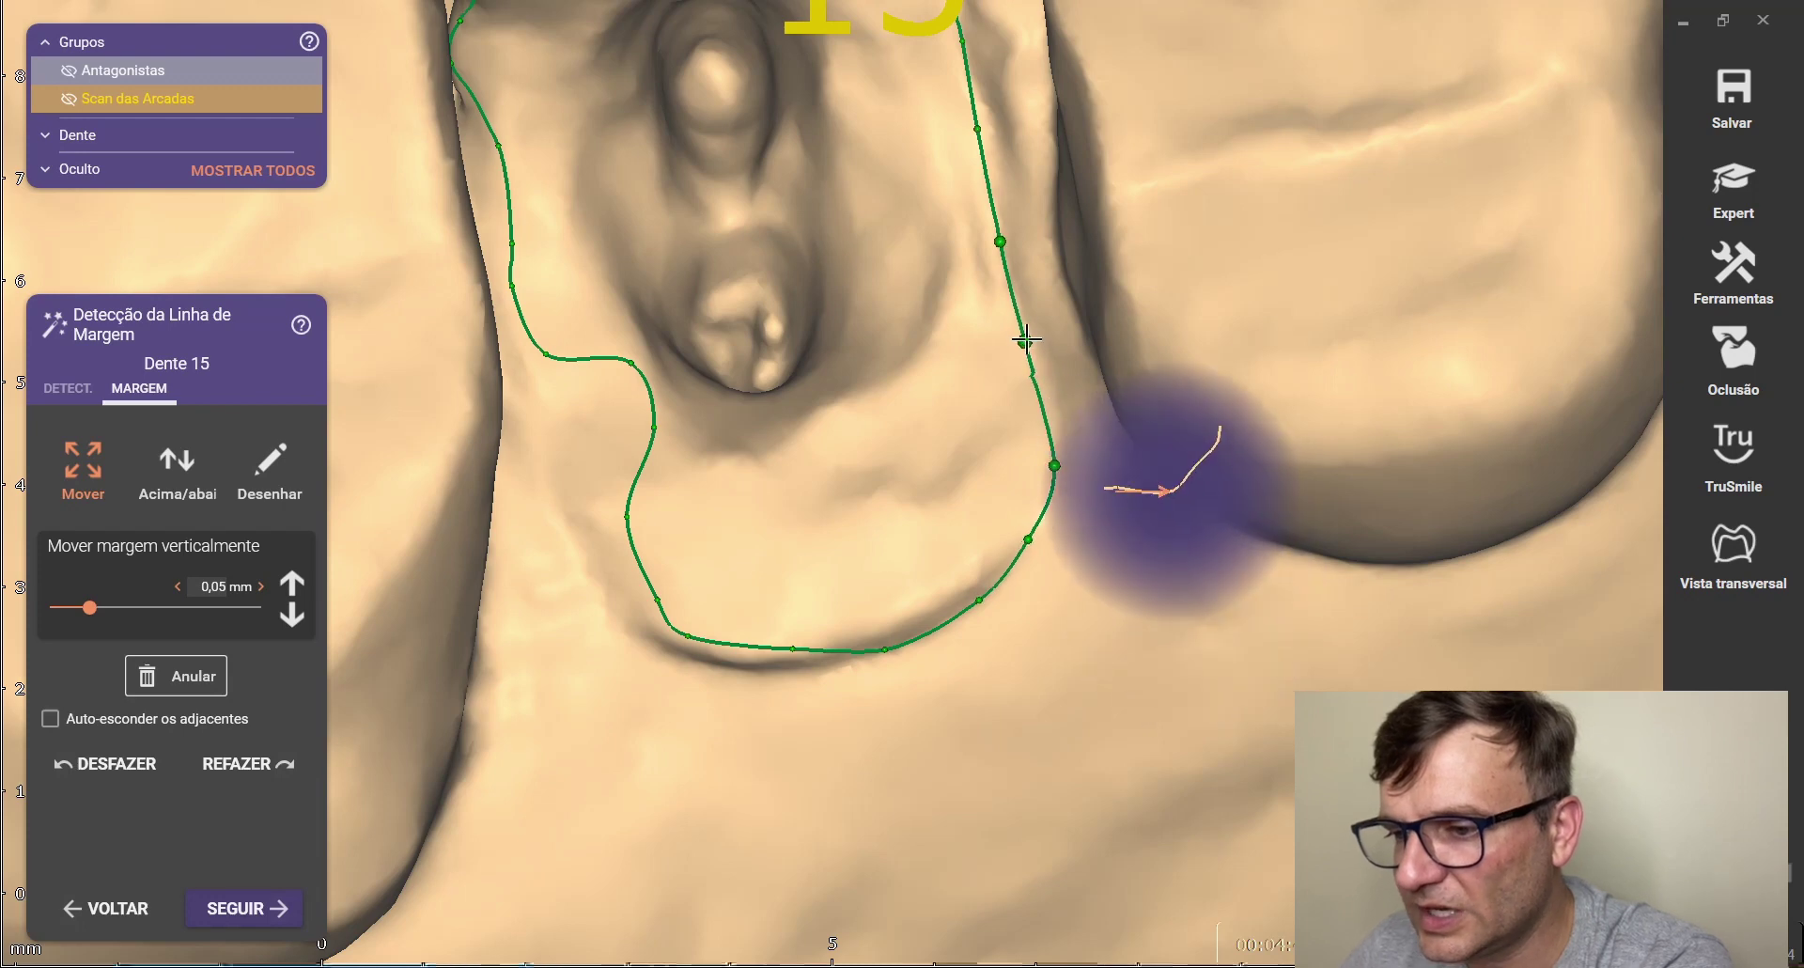
{"action": "left_click_drag", "start_coordinate": [1003, 237], "coordinate": [979, 127]}
Examine the edited margin line of tooth 15 from several angles, including the palatal side
{"action": "scroll", "coordinate": [980, 127], "scroll_direction": "down", "scroll_amount": 3}
{"action": "scroll", "coordinate": [979, 198], "scroll_direction": "up", "scroll_amount": 2}
{"action": "scroll", "coordinate": [979, 197], "scroll_direction": "down", "scroll_amount": 2}
{"action": "right_click_drag", "start_coordinate": [855, 469], "coordinate": [998, 367]}
{"action": "right_click_drag", "start_coordinate": [999, 246], "coordinate": [1002, 206]}
{"action": "scroll", "coordinate": [1046, 293], "scroll_direction": "down", "scroll_amount": 2}
{"action": "right_click_drag", "start_coordinate": [1047, 294], "coordinate": [645, 395]}
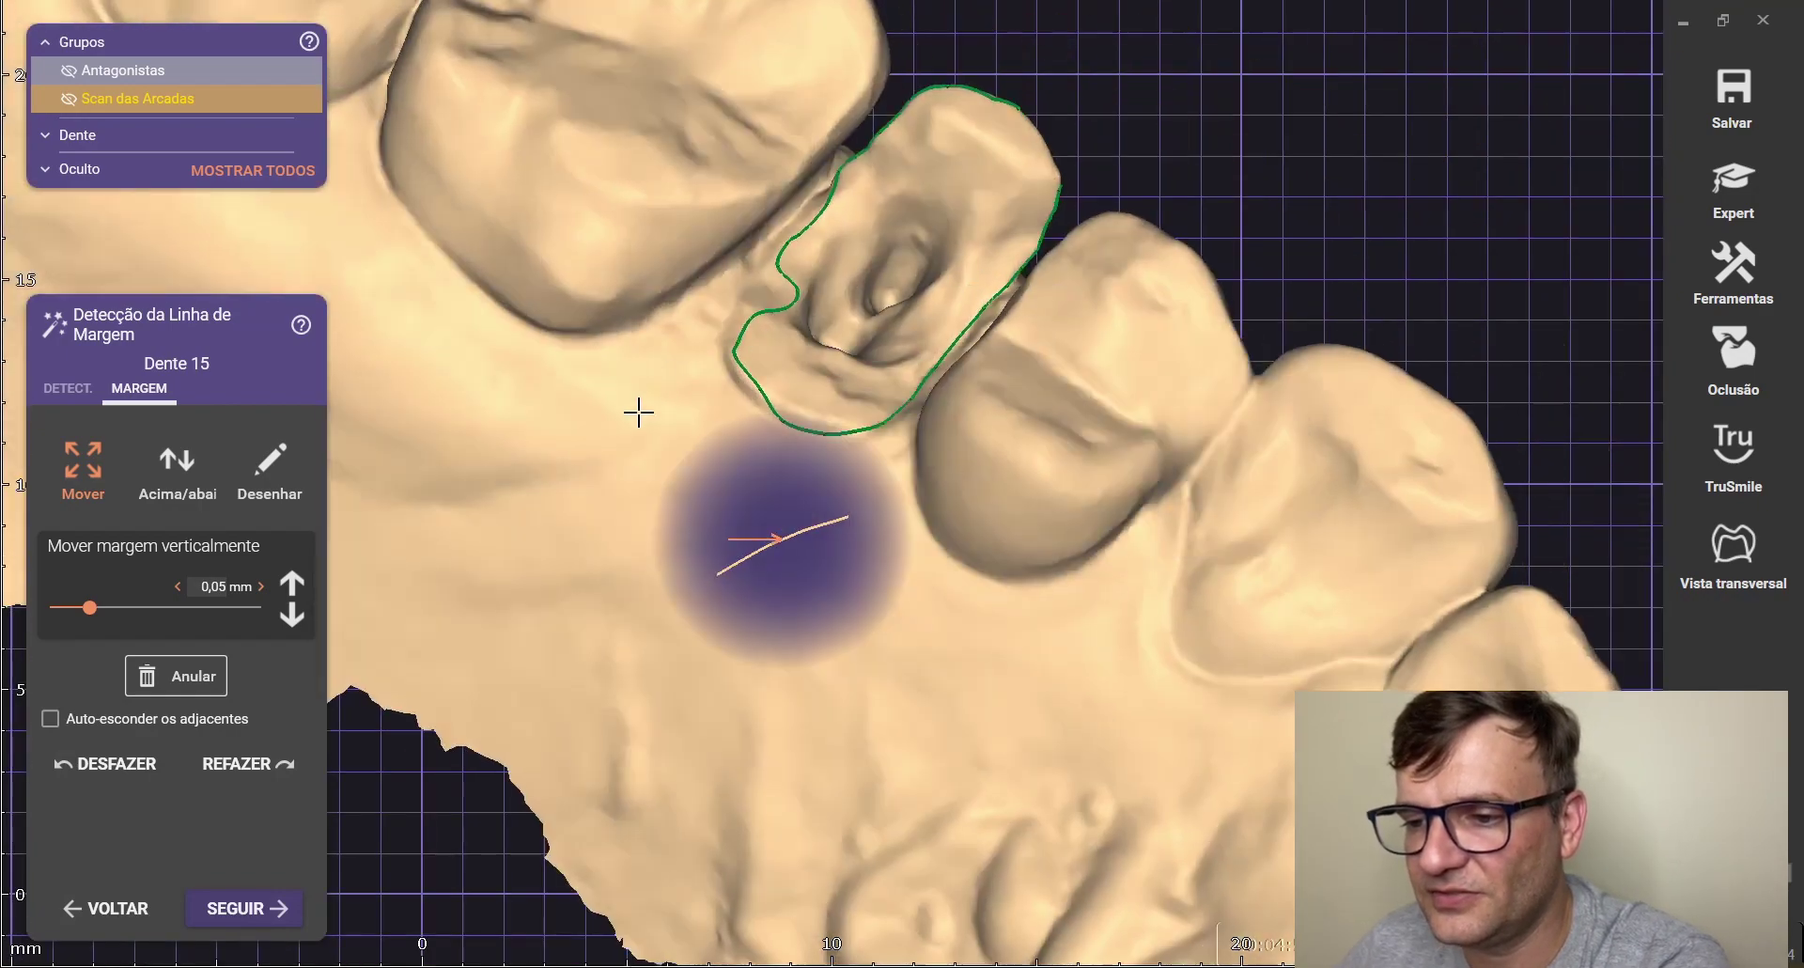
Smooth the indentation in the margin line near the distopalatal corner of tooth 15 by repositioning its control points
{"action": "scroll", "coordinate": [765, 370], "scroll_direction": "up", "scroll_amount": 4}
{"action": "left_click_drag", "start_coordinate": [796, 393], "coordinate": [731, 282]}
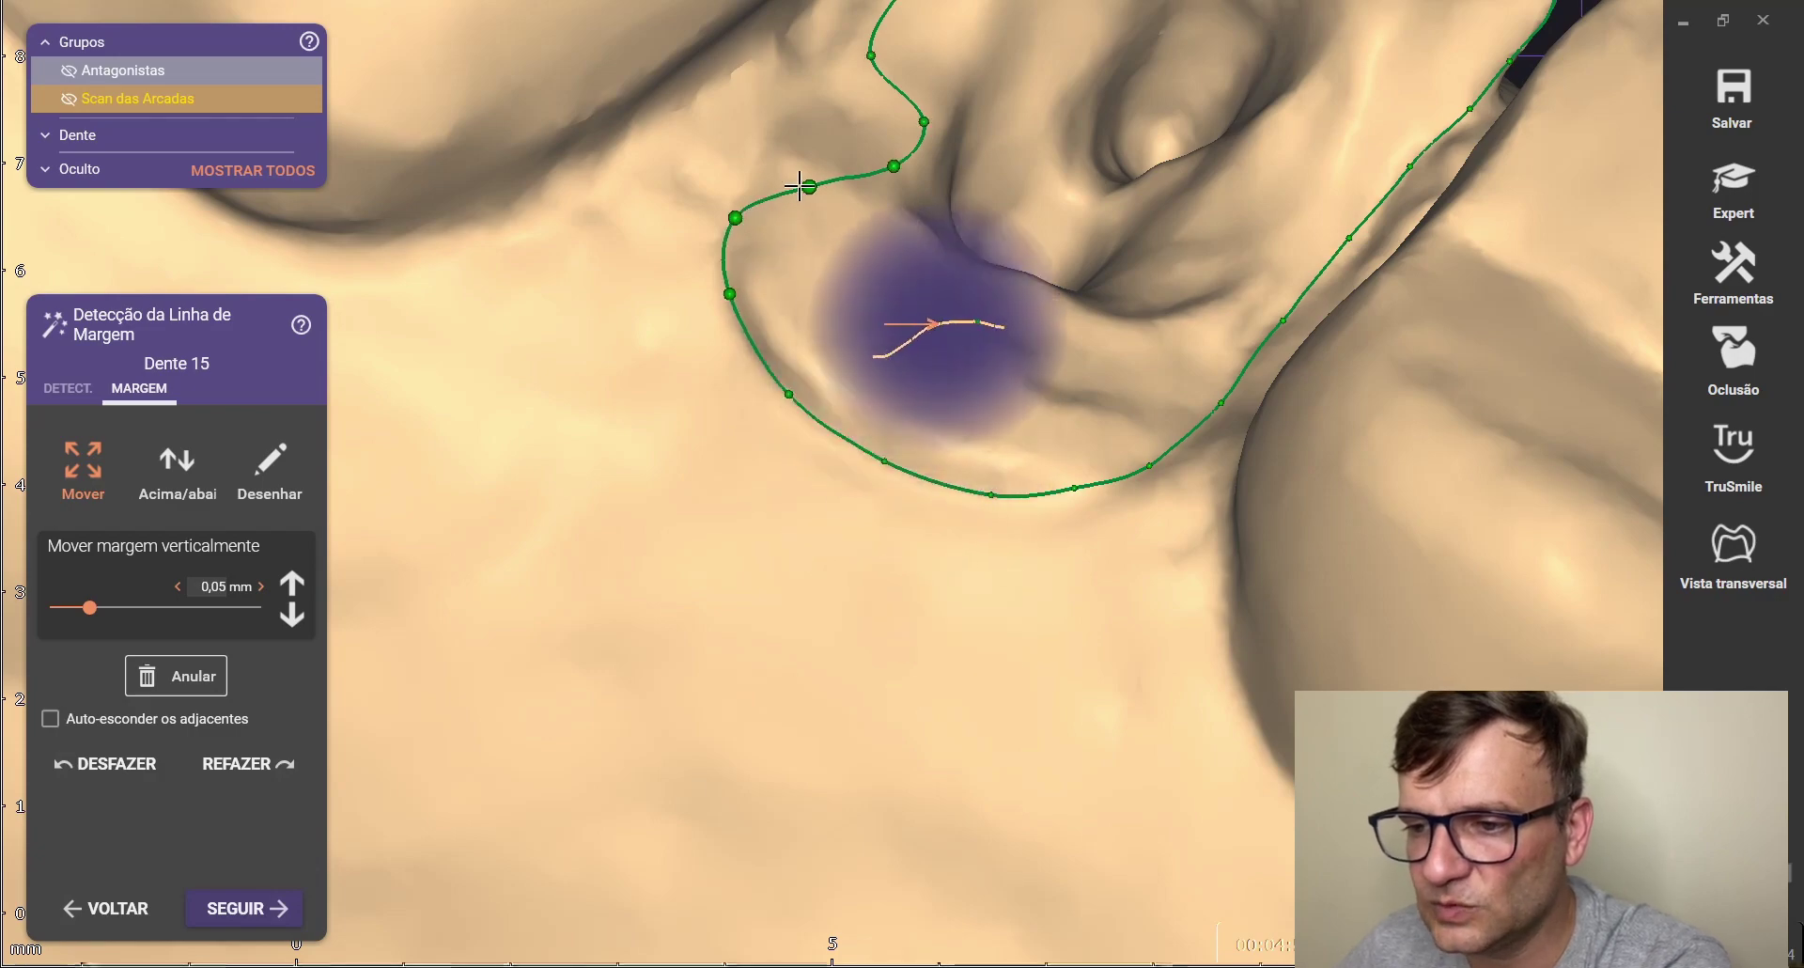
{"action": "left_click_drag", "start_coordinate": [784, 143], "coordinate": [774, 150]}
{"action": "scroll", "coordinate": [724, 464], "scroll_direction": "down", "scroll_amount": 4}
{"action": "right_click_drag", "start_coordinate": [724, 464], "coordinate": [824, 243]}
{"action": "scroll", "coordinate": [824, 242], "scroll_direction": "up", "scroll_amount": 2}
{"action": "scroll", "coordinate": [824, 243], "scroll_direction": "up", "scroll_amount": 3}
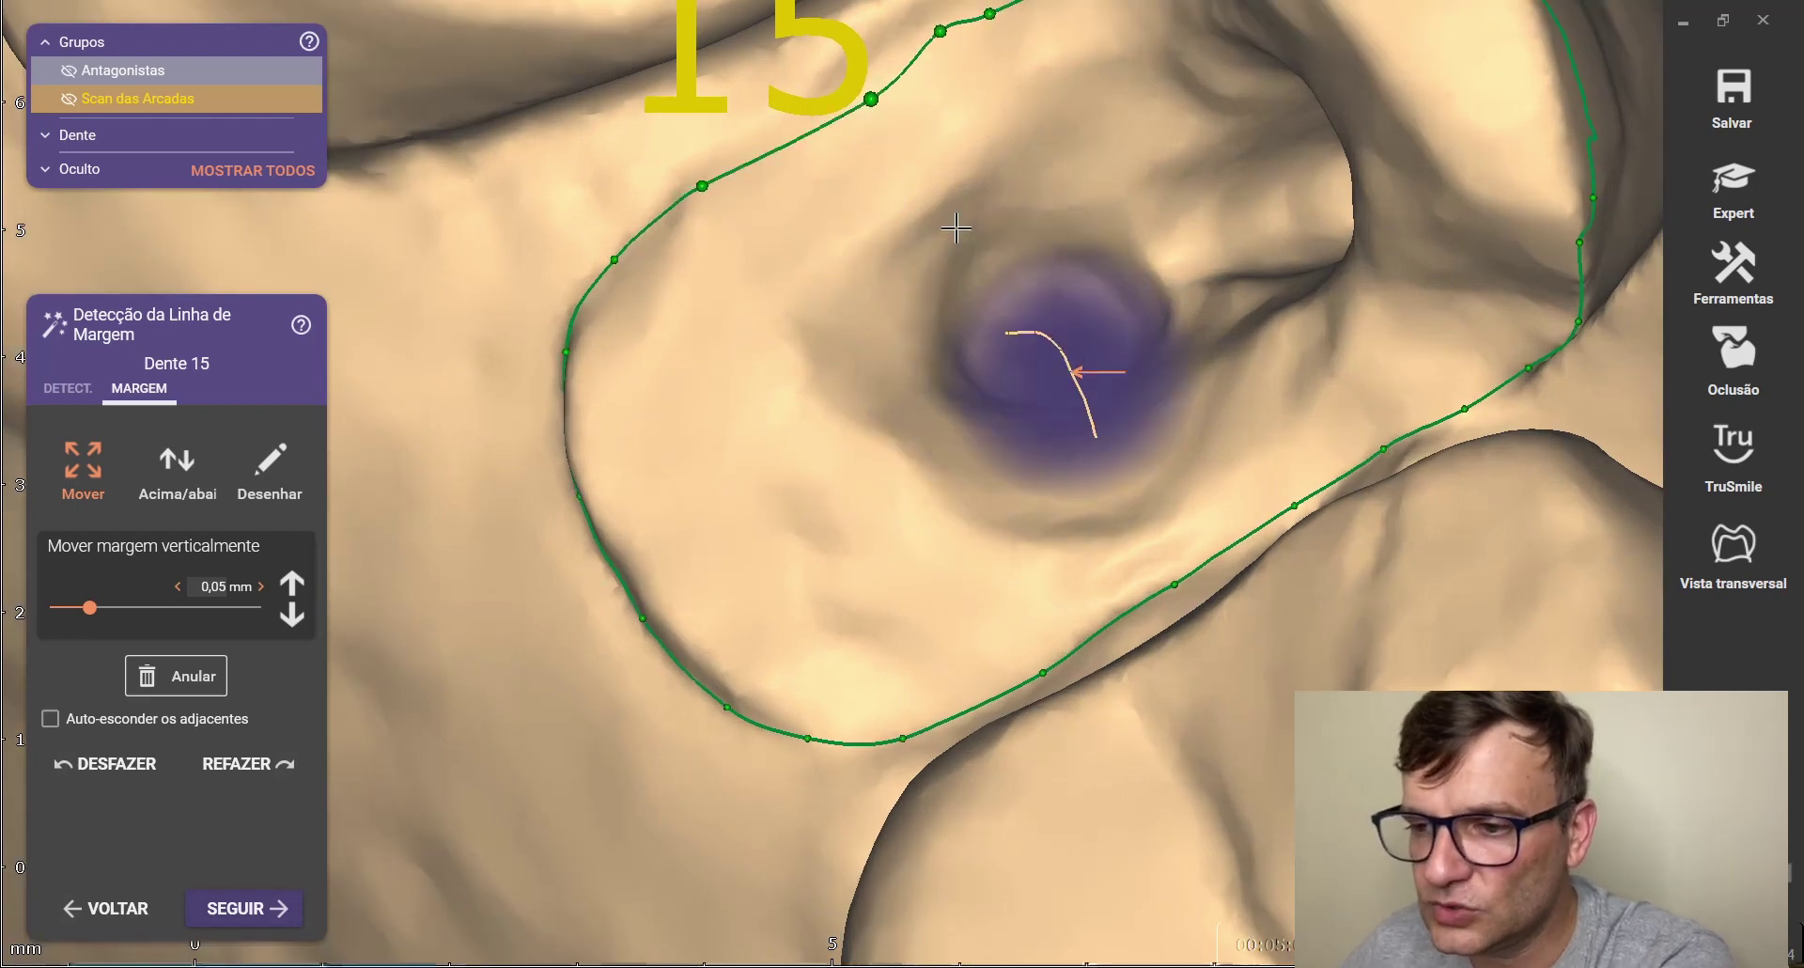
{"action": "right_click_drag", "start_coordinate": [915, 224], "coordinate": [933, 195]}
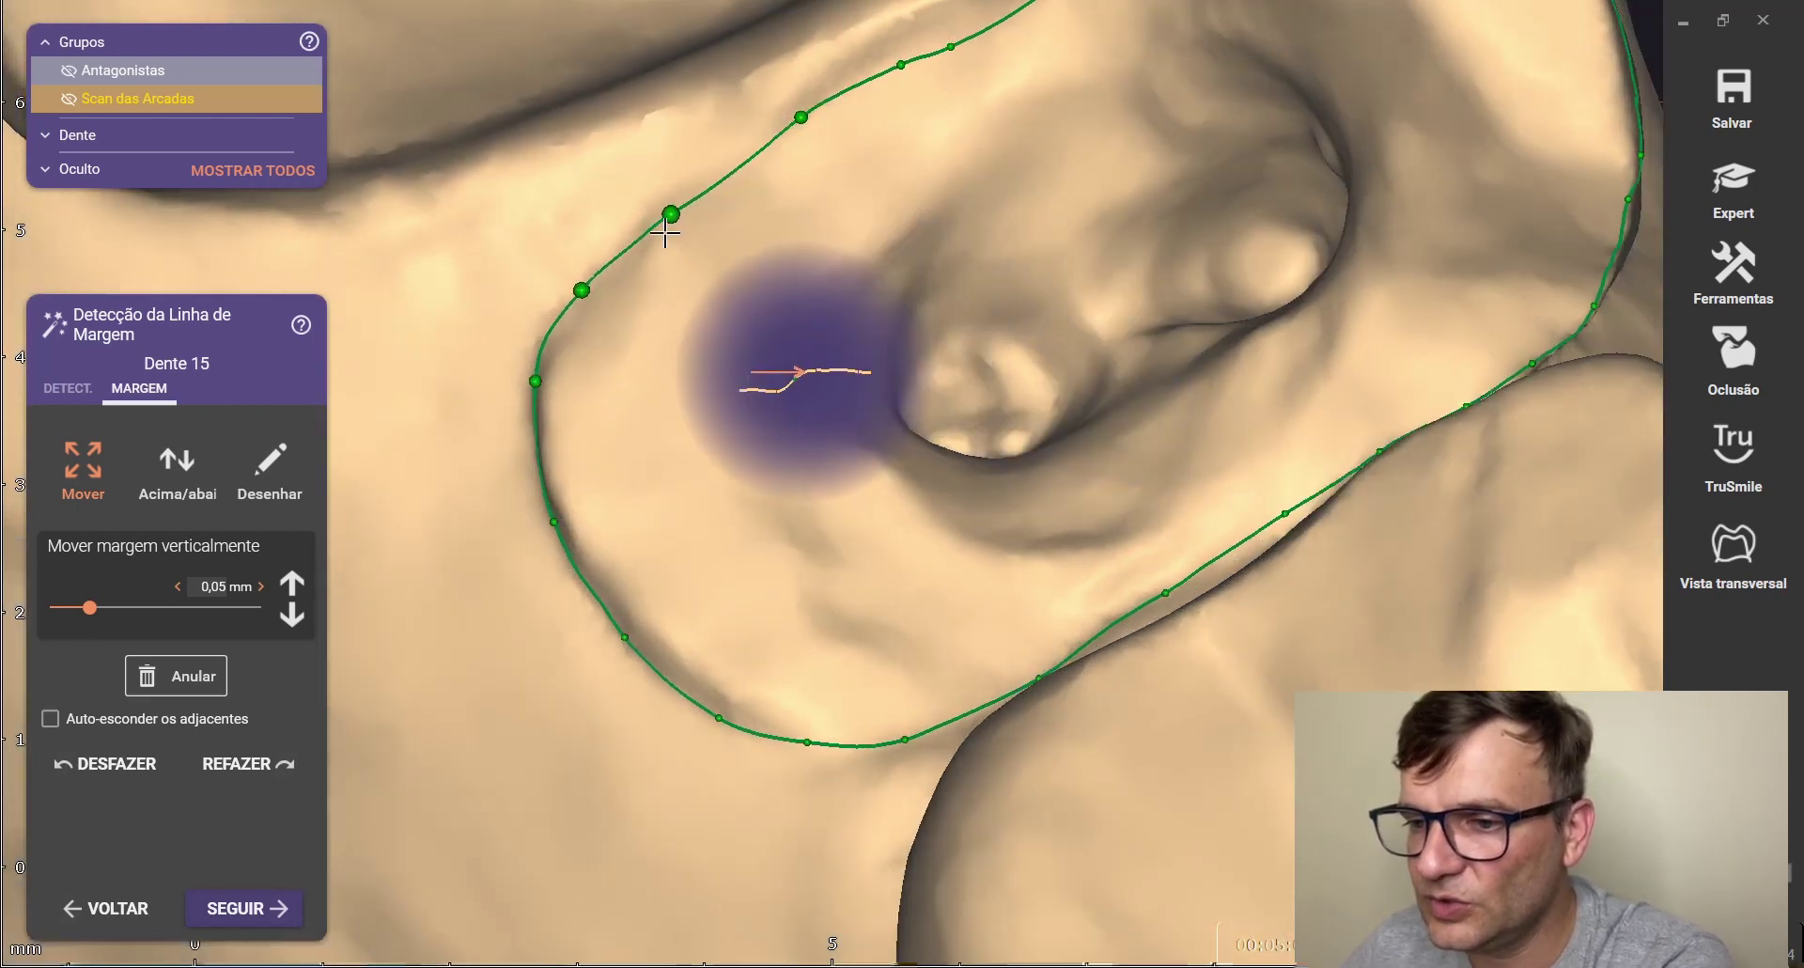
{"action": "scroll", "coordinate": [398, 476], "scroll_direction": "down", "scroll_amount": 5}
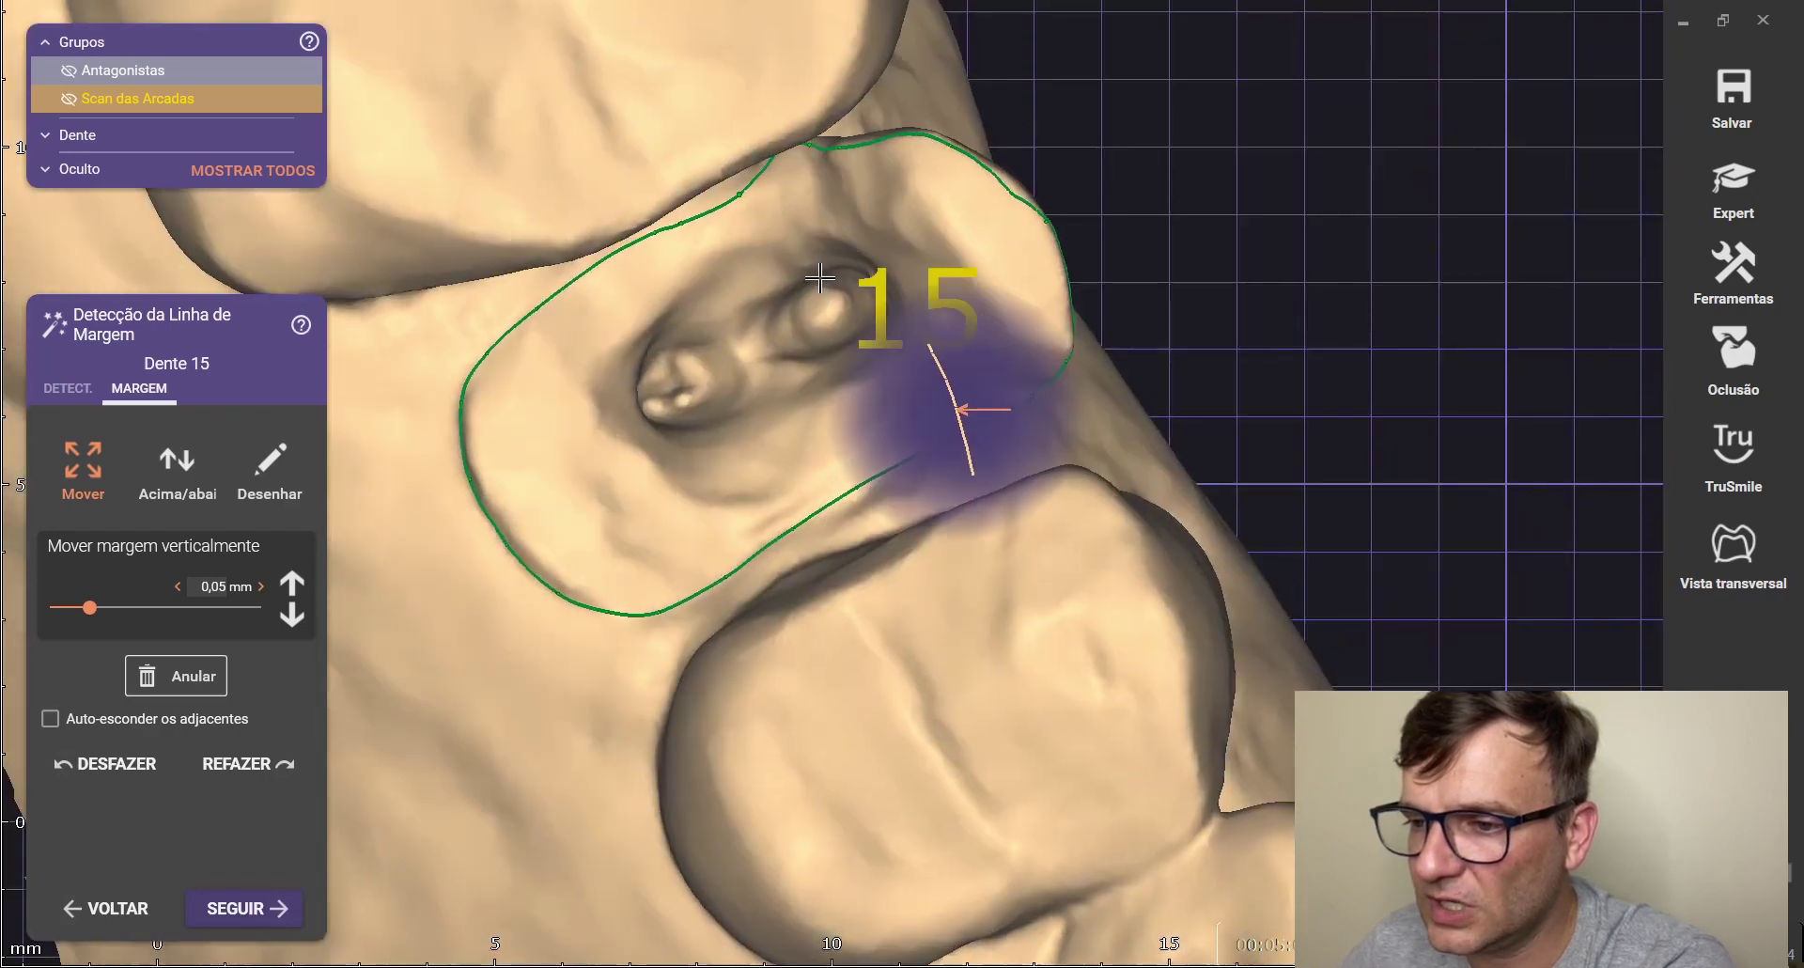
Move the control points outward along the distal margin of tooth 15 to even out the step facing the molar
{"action": "scroll", "coordinate": [650, 303], "scroll_direction": "up", "scroll_amount": 5}
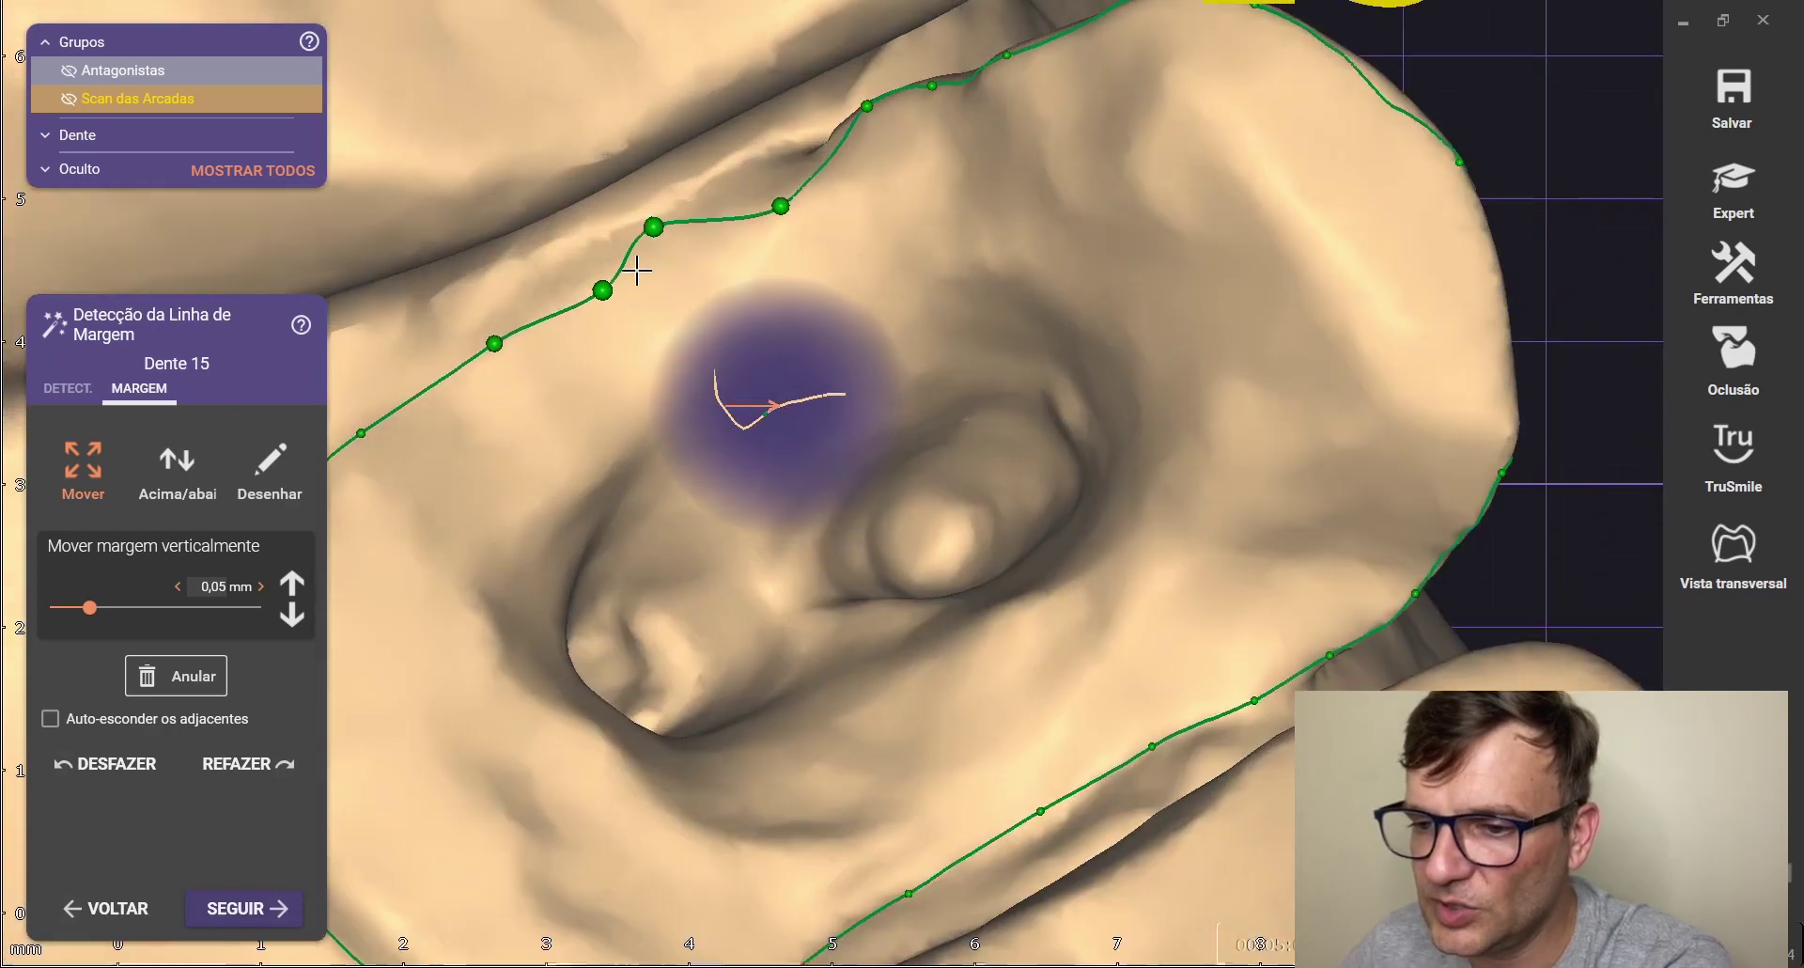
{"action": "left_click_drag", "start_coordinate": [602, 290], "coordinate": [552, 279]}
{"action": "left_click_drag", "start_coordinate": [494, 344], "coordinate": [441, 342]}
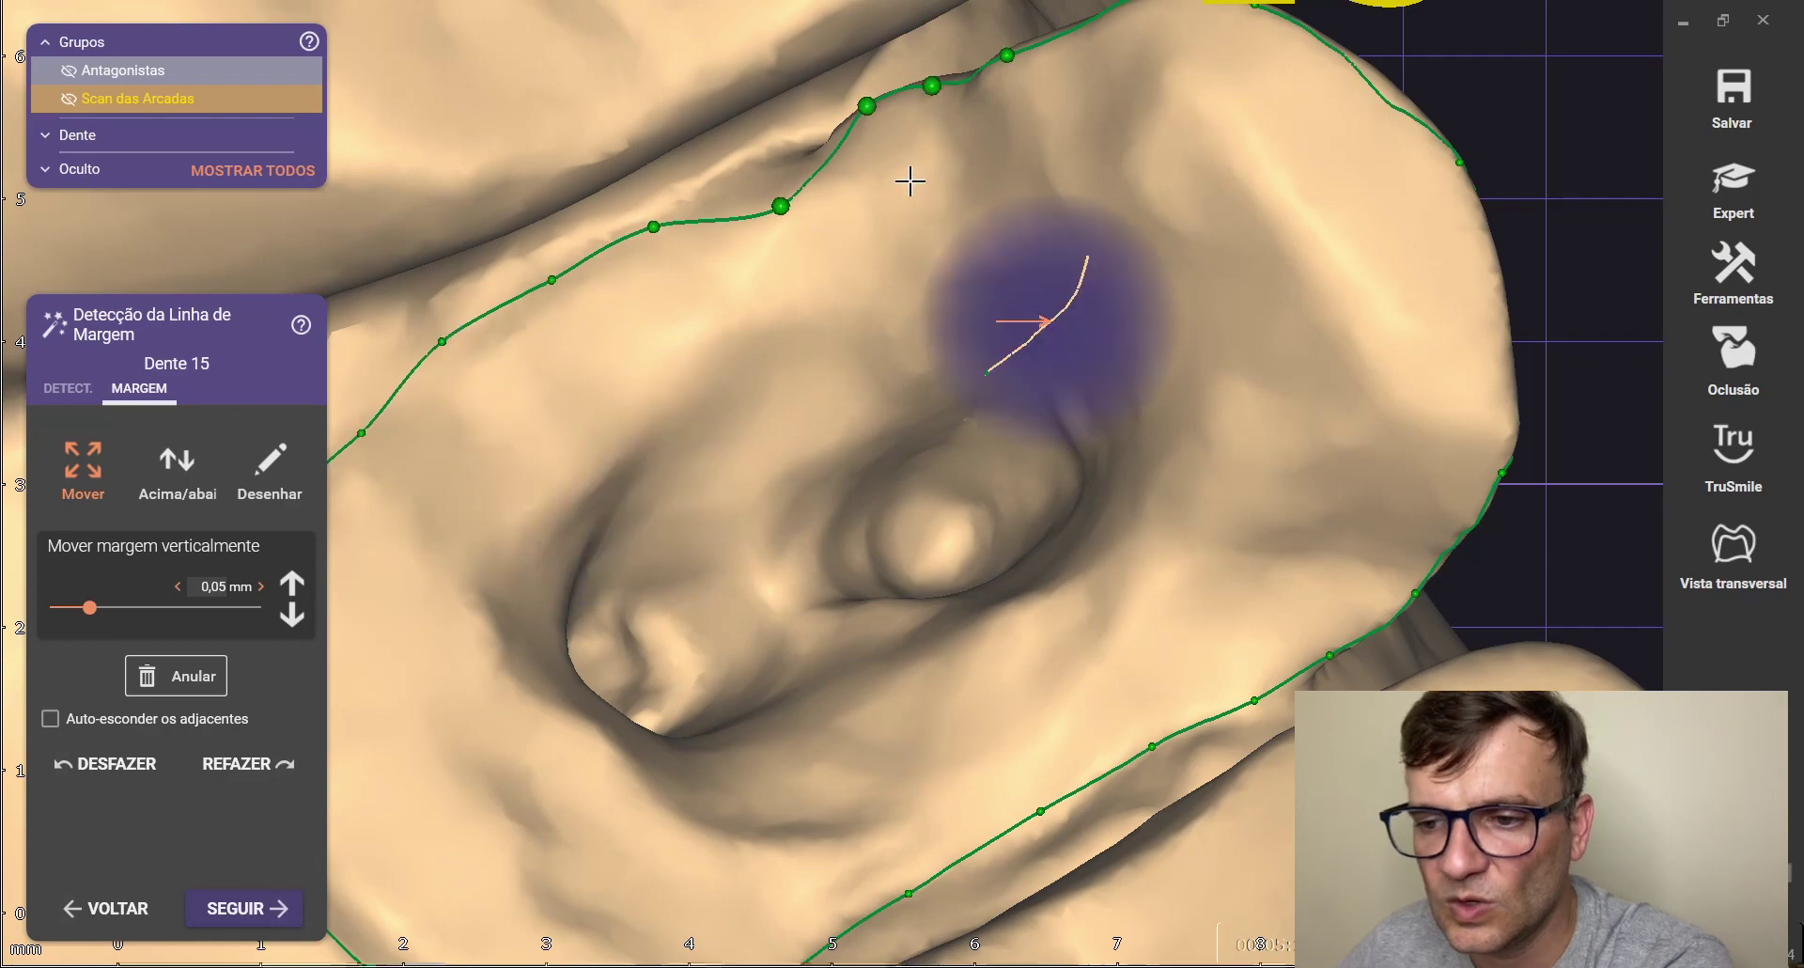
{"action": "scroll", "coordinate": [532, 313], "scroll_direction": "down", "scroll_amount": 5}
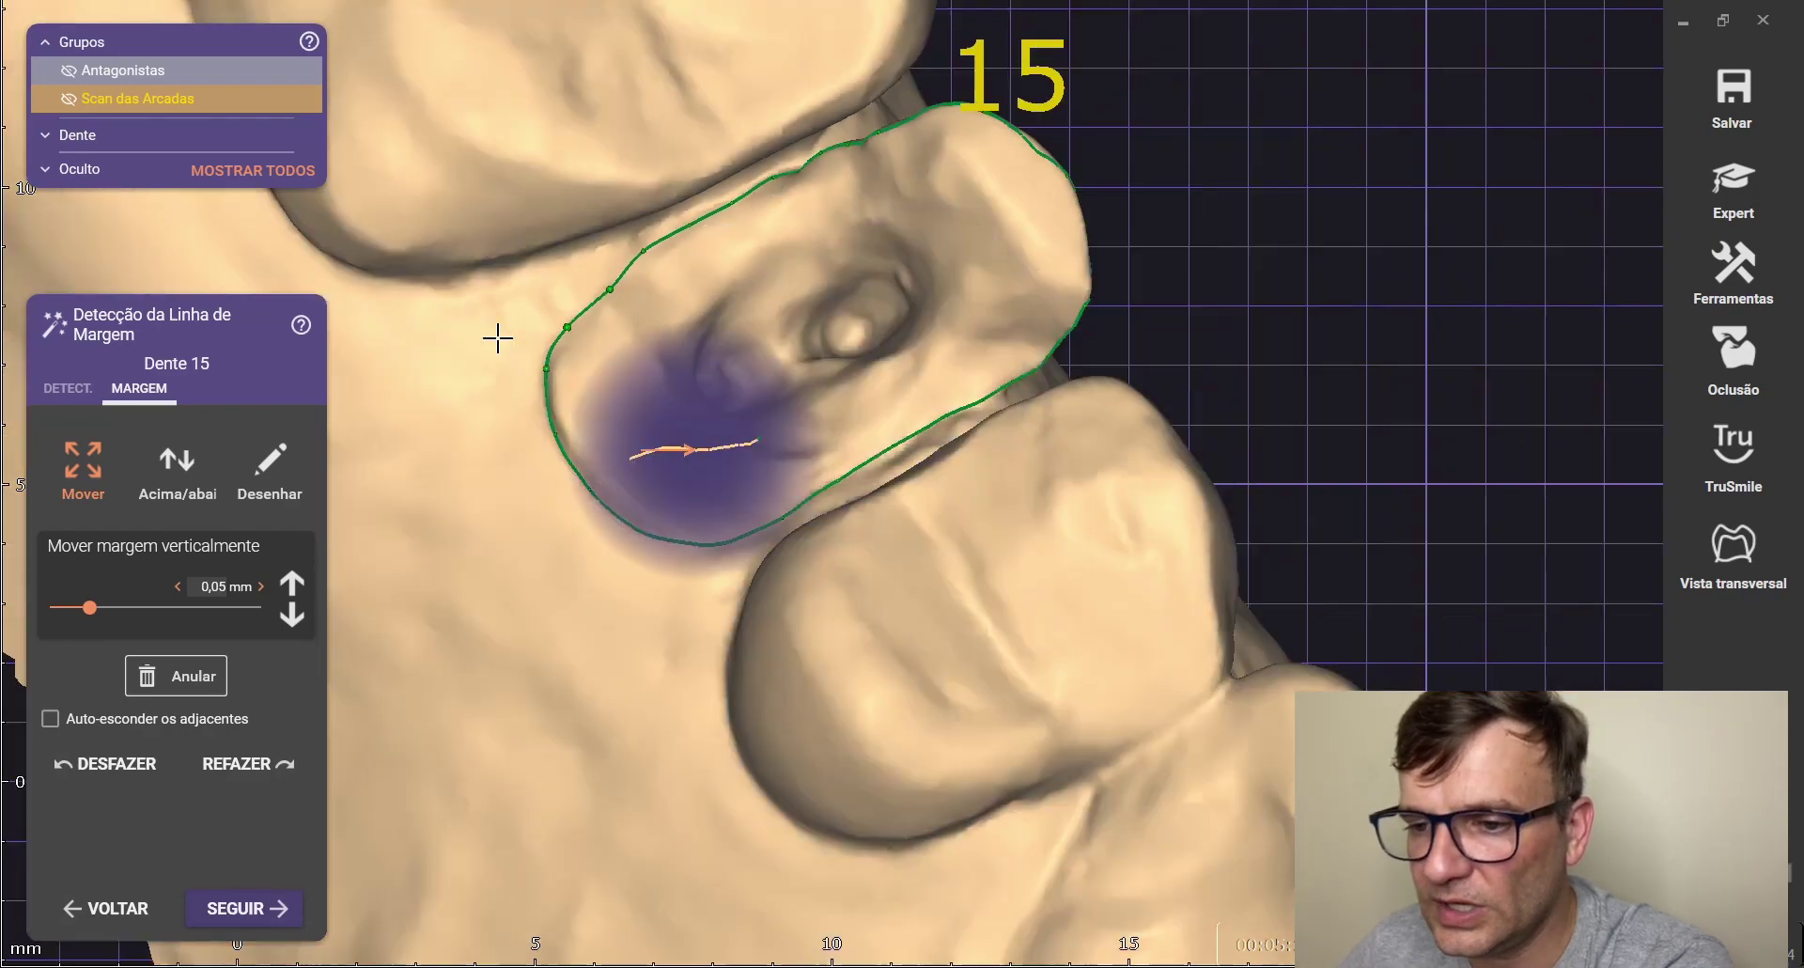
{"action": "scroll", "coordinate": [644, 250], "scroll_direction": "up", "scroll_amount": 5}
{"action": "scroll", "coordinate": [609, 282], "scroll_direction": "down", "scroll_amount": 4}
Shift a margin point on the distal edge of tooth 15 close to the remaining buccal cusp
{"action": "right_click_drag", "start_coordinate": [833, 323], "coordinate": [1033, 324]}
{"action": "scroll", "coordinate": [964, 278], "scroll_direction": "up", "scroll_amount": 3}
{"action": "left_click_drag", "start_coordinate": [974, 250], "coordinate": [984, 248]}
{"action": "right_click_drag", "start_coordinate": [989, 293], "coordinate": [1021, 328]}
{"action": "scroll", "coordinate": [1042, 238], "scroll_direction": "up", "scroll_amount": 3}
{"action": "right_click_drag", "start_coordinate": [1080, 141], "coordinate": [1035, 93]}
{"action": "scroll", "coordinate": [1040, 96], "scroll_direction": "up", "scroll_amount": 3}
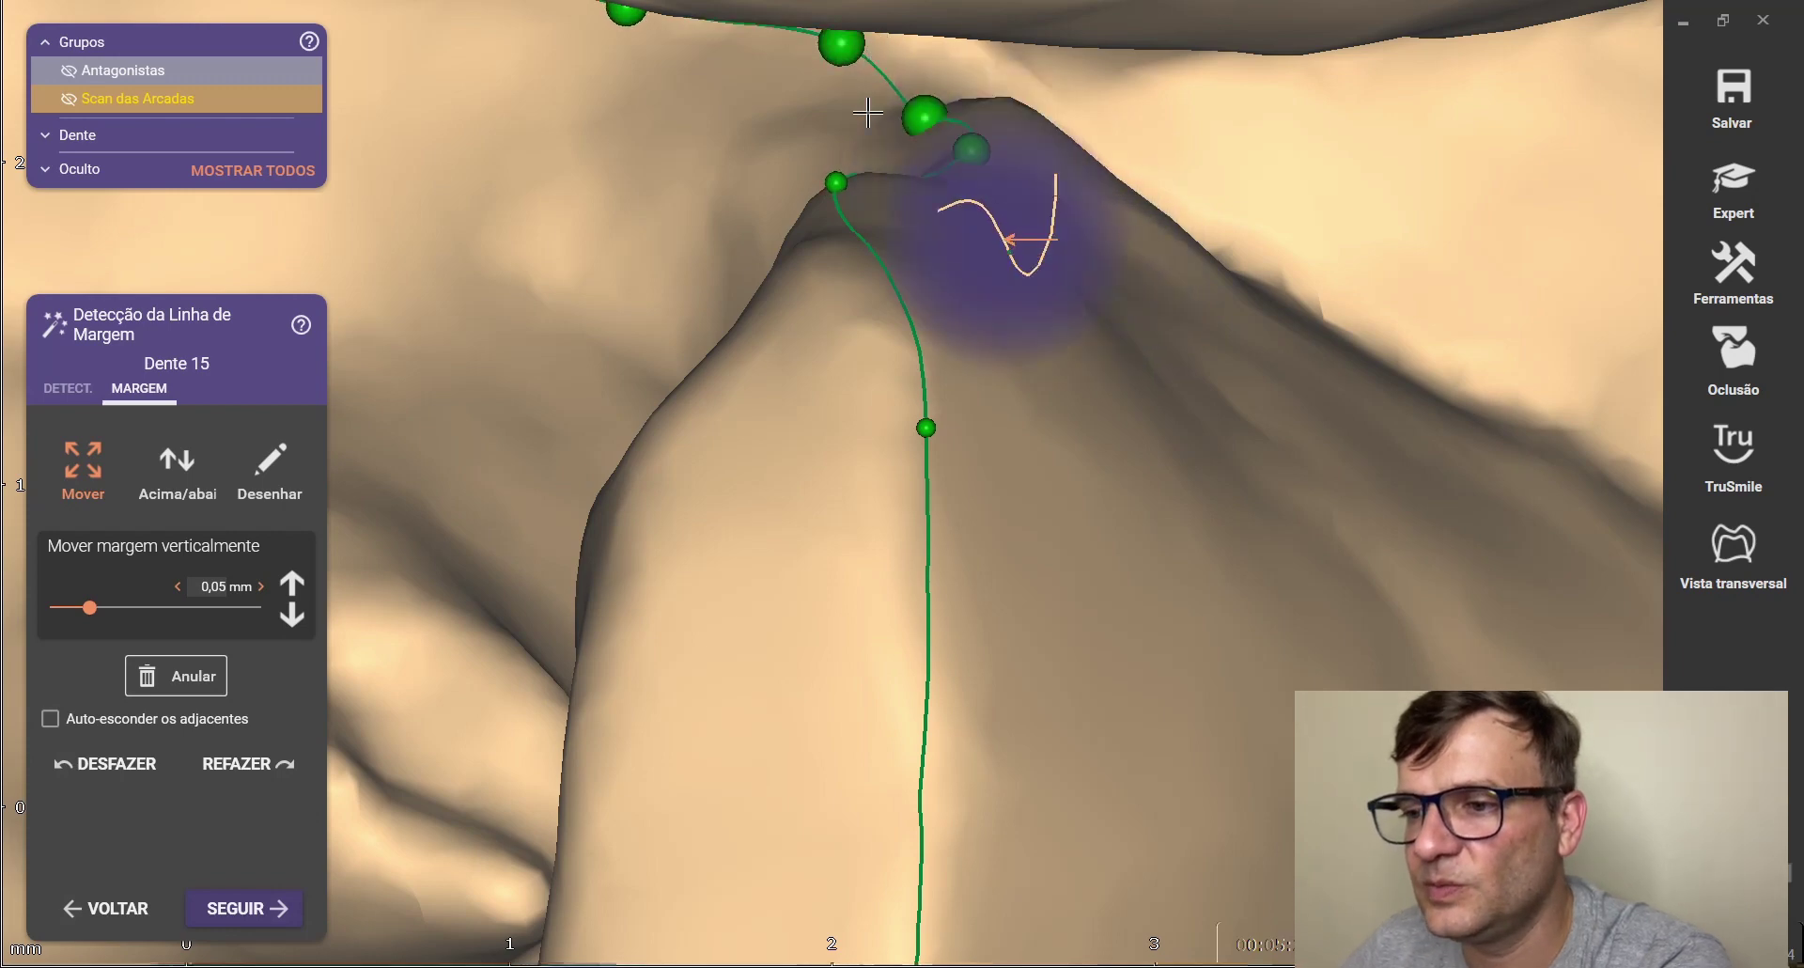
Adjust the margin points at the distobuccal corner so the line follows the preparation edge up onto the buccal cusp
{"action": "right_click_drag", "start_coordinate": [862, 98], "coordinate": [911, 170]}
{"action": "scroll", "coordinate": [983, 220], "scroll_direction": "down", "scroll_amount": 3}
{"action": "mouse_move", "coordinate": [983, 219]}
{"action": "right_mouse_down"}
{"action": "mouse_move", "coordinate": [946, 139]}
{"action": "mouse_move", "coordinate": [954, 266]}
{"action": "mouse_move", "coordinate": [950, 190]}
{"action": "mouse_move", "coordinate": [987, 190]}
{"action": "right_mouse_up"}
{"action": "scroll", "coordinate": [939, 232], "scroll_direction": "up", "scroll_amount": 2}
{"action": "scroll", "coordinate": [955, 195], "scroll_direction": "down", "scroll_amount": 3}
{"action": "scroll", "coordinate": [950, 190], "scroll_direction": "up", "scroll_amount": 3}
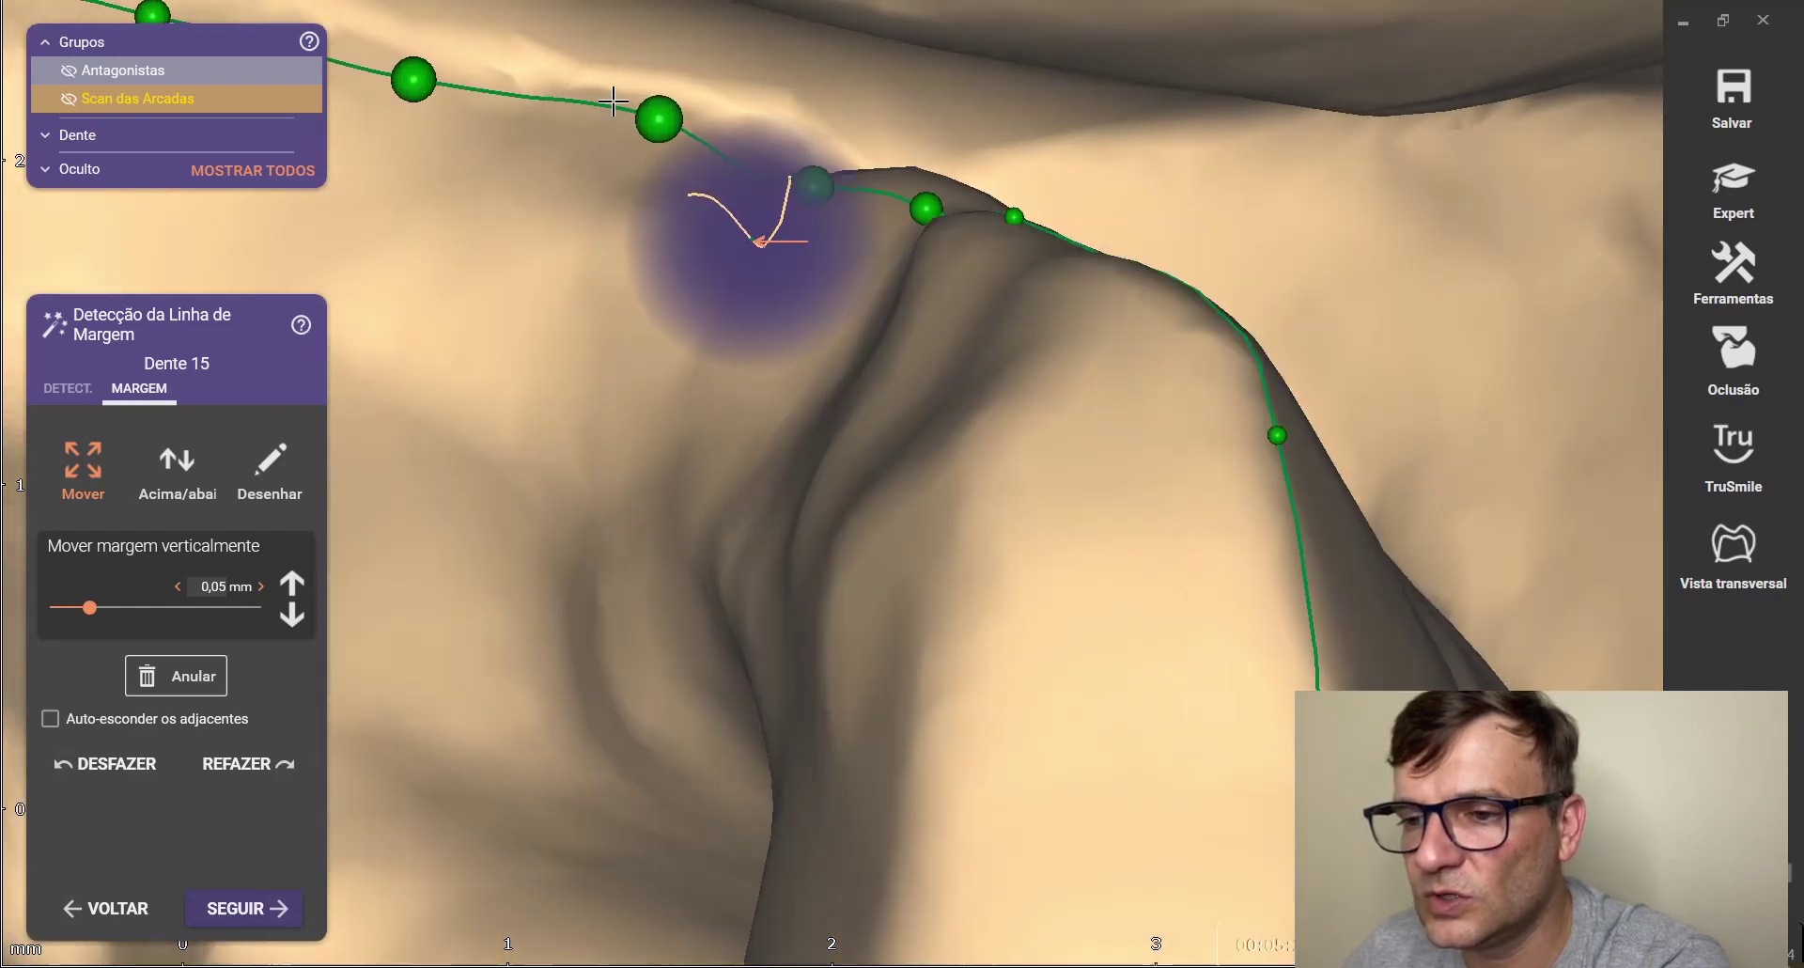
{"action": "left_click_drag", "start_coordinate": [414, 79], "coordinate": [423, 65]}
{"action": "scroll", "coordinate": [851, 135], "scroll_direction": "down", "scroll_amount": 5}
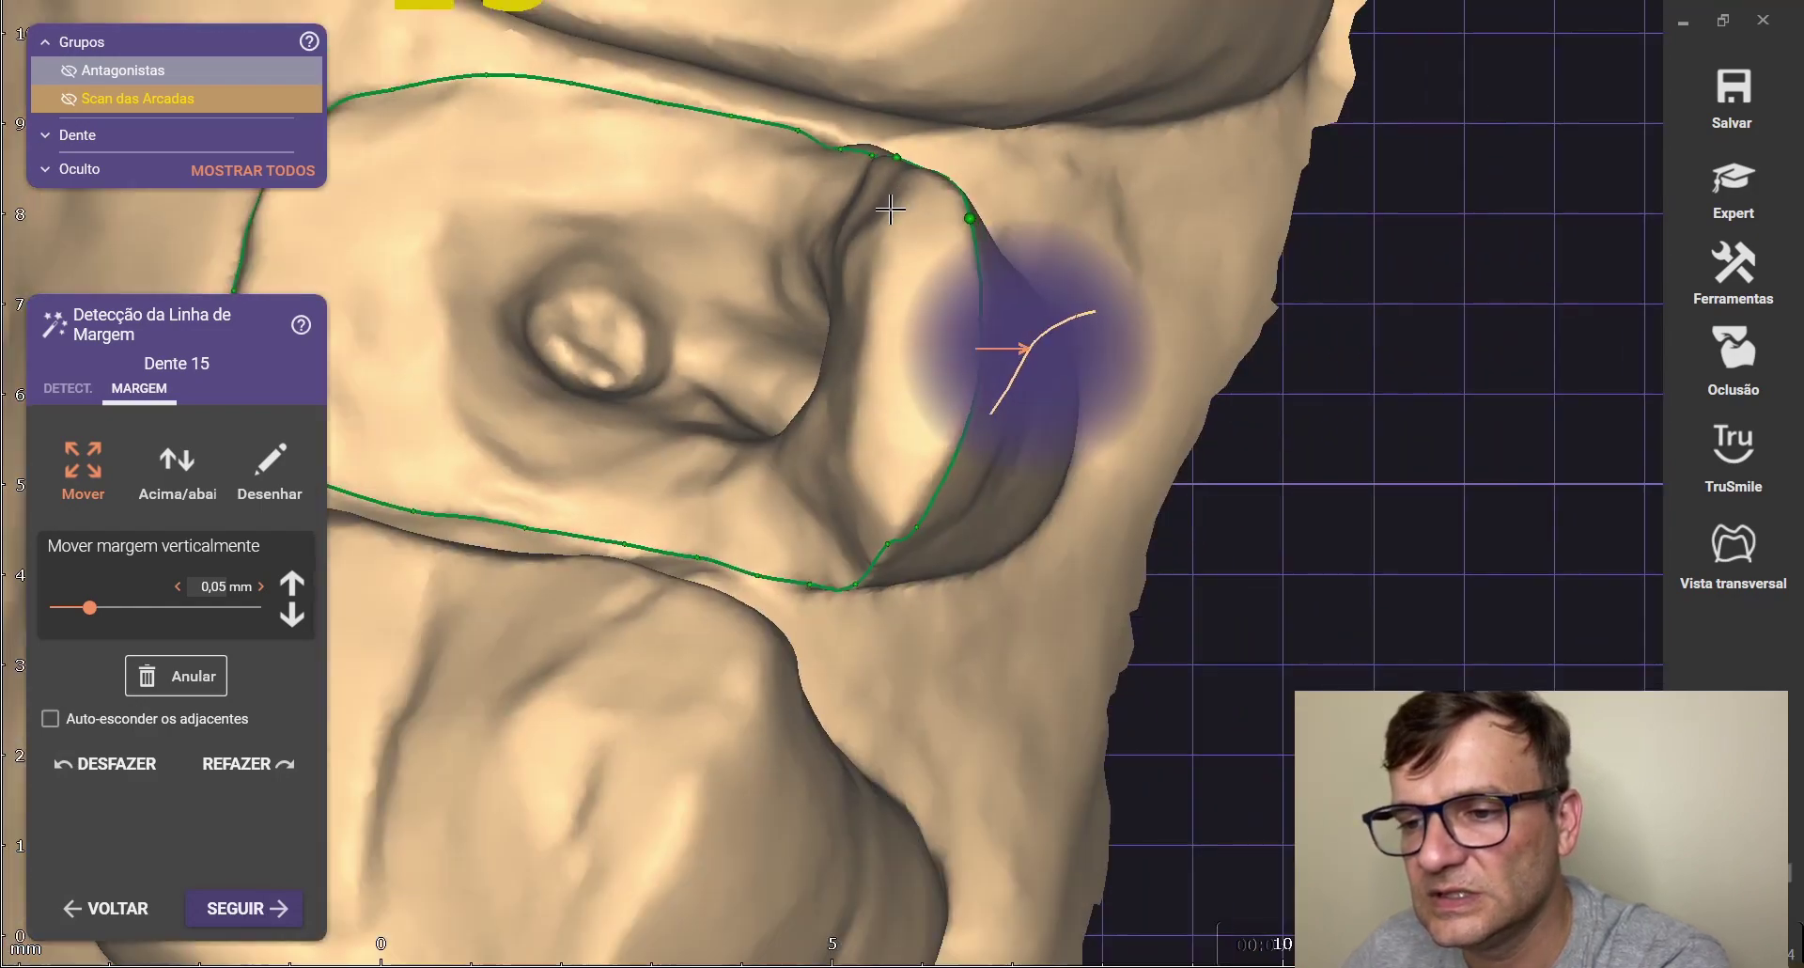
Smooth the kink in the margin line on the mesial side of the buccal cusp
{"action": "scroll", "coordinate": [890, 209], "scroll_direction": "down", "scroll_amount": 3}
{"action": "right_click_drag", "start_coordinate": [1143, 383], "coordinate": [994, 319]}
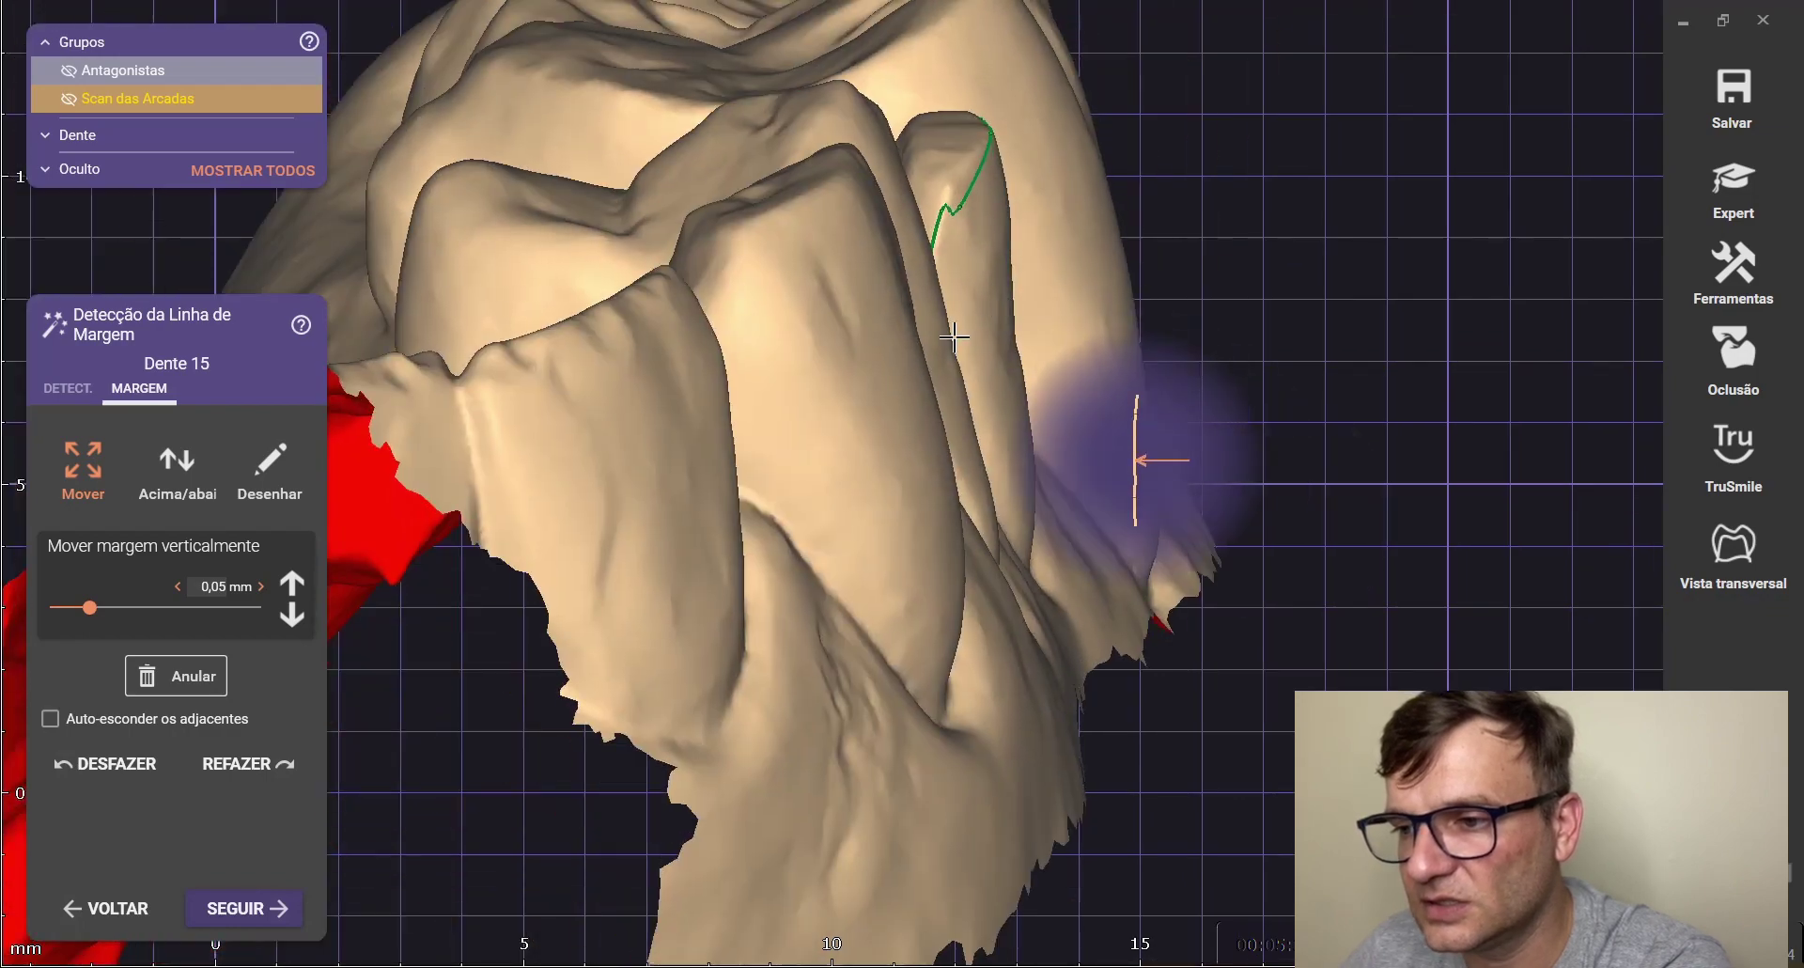
{"action": "scroll", "coordinate": [892, 349], "scroll_direction": "up", "scroll_amount": 5}
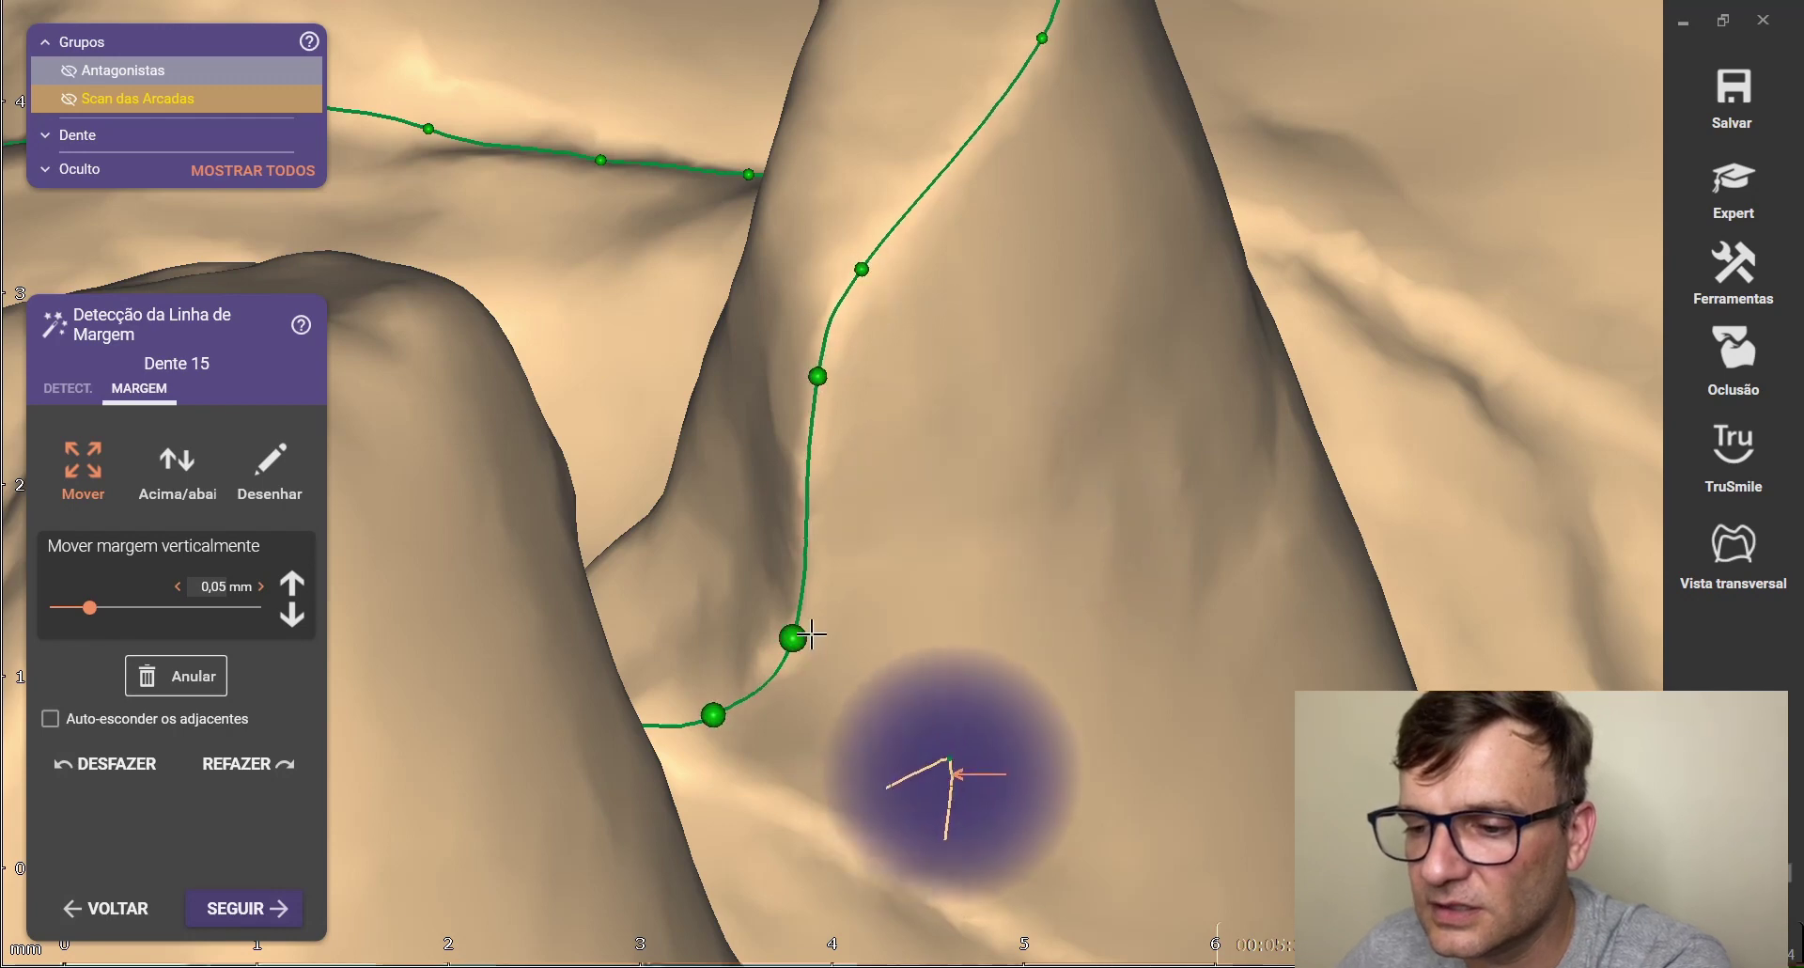
{"action": "scroll", "coordinate": [802, 629], "scroll_direction": "down", "scroll_amount": 5}
{"action": "right_click_drag", "start_coordinate": [882, 516], "coordinate": [899, 512]}
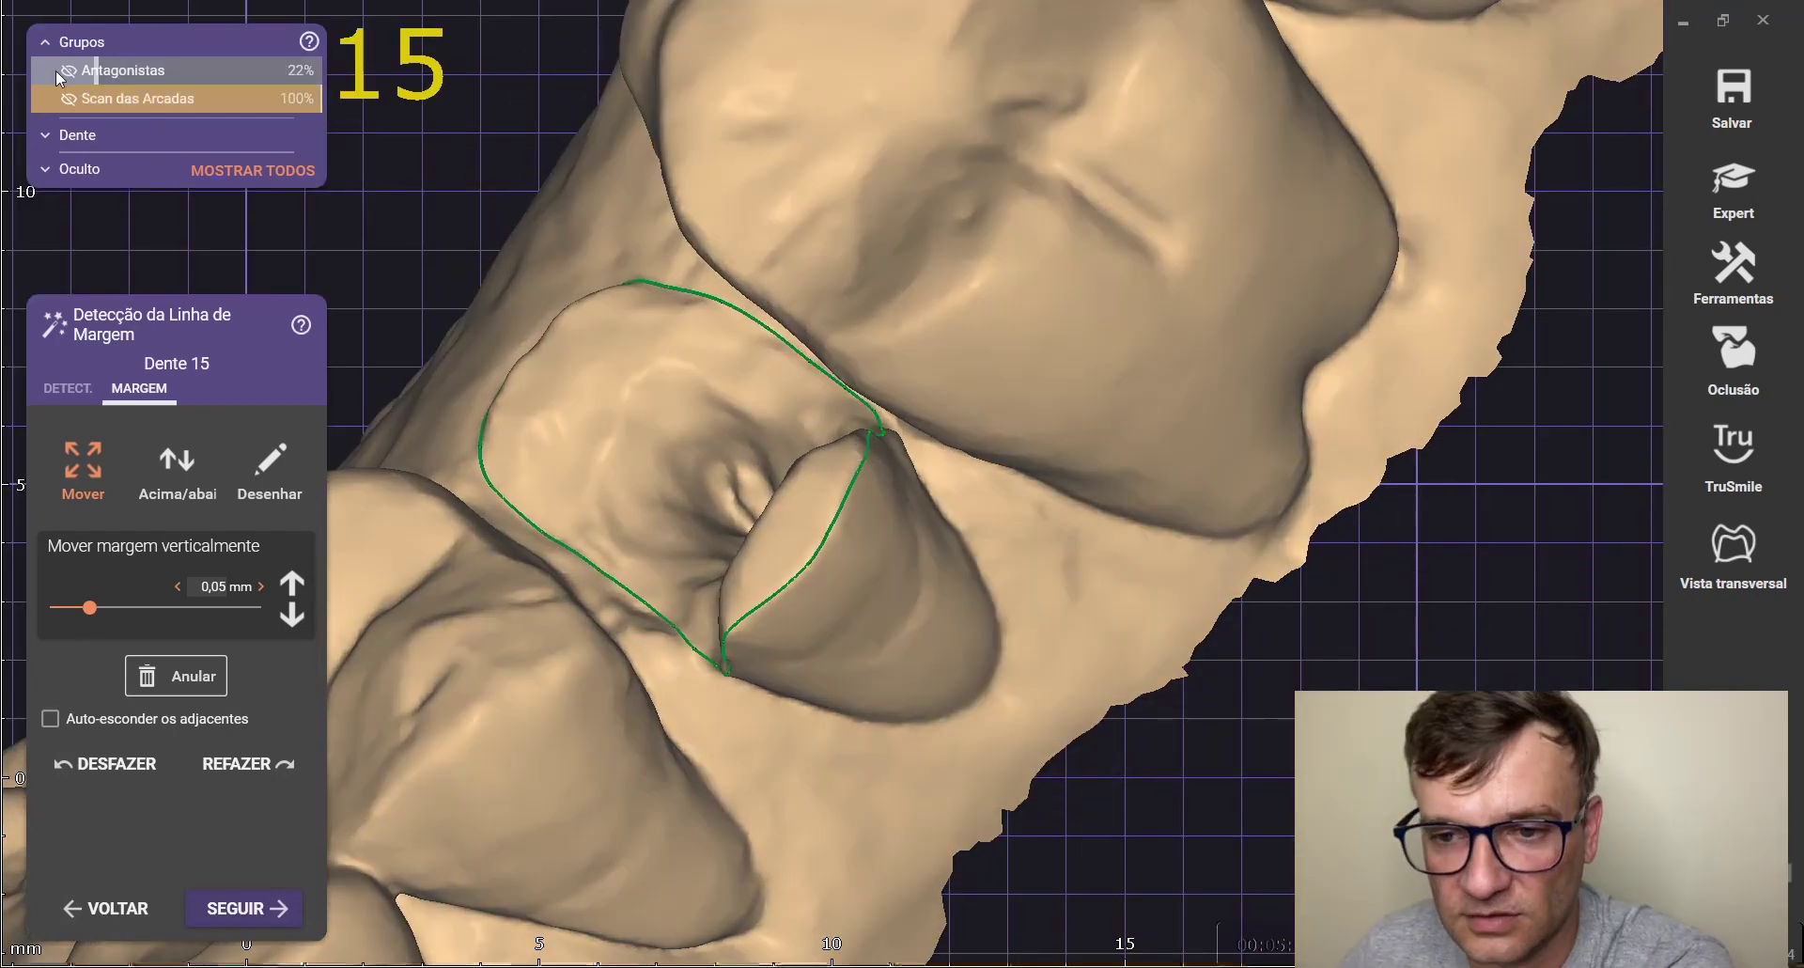
Show the antagonist arch at 100% opacity and inspect its relation to the preparation from the buccal side
{"action": "left_click", "coordinate": [69, 70]}
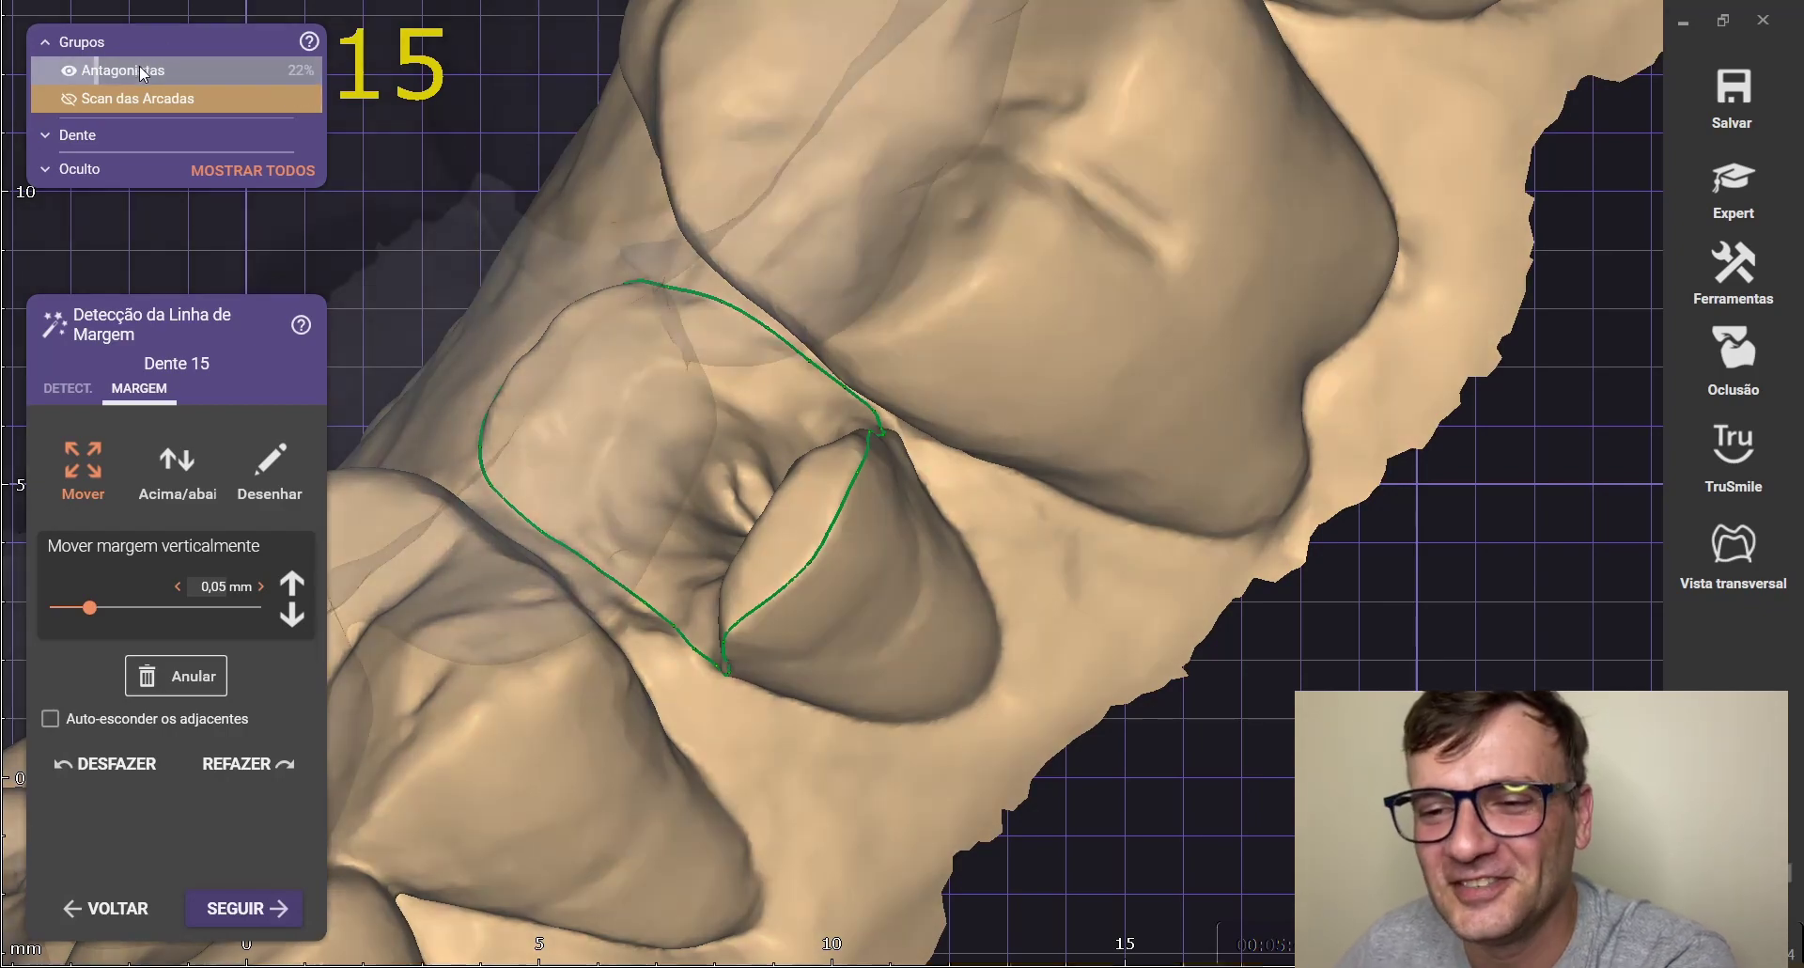
{"action": "left_click_drag", "start_coordinate": [96, 70], "coordinate": [322, 70]}
{"action": "scroll", "coordinate": [1212, 399], "scroll_direction": "down", "scroll_amount": 2}
{"action": "right_click_drag", "start_coordinate": [1156, 414], "coordinate": [965, 505]}
{"action": "scroll", "coordinate": [1108, 437], "scroll_direction": "down", "scroll_amount": 2}
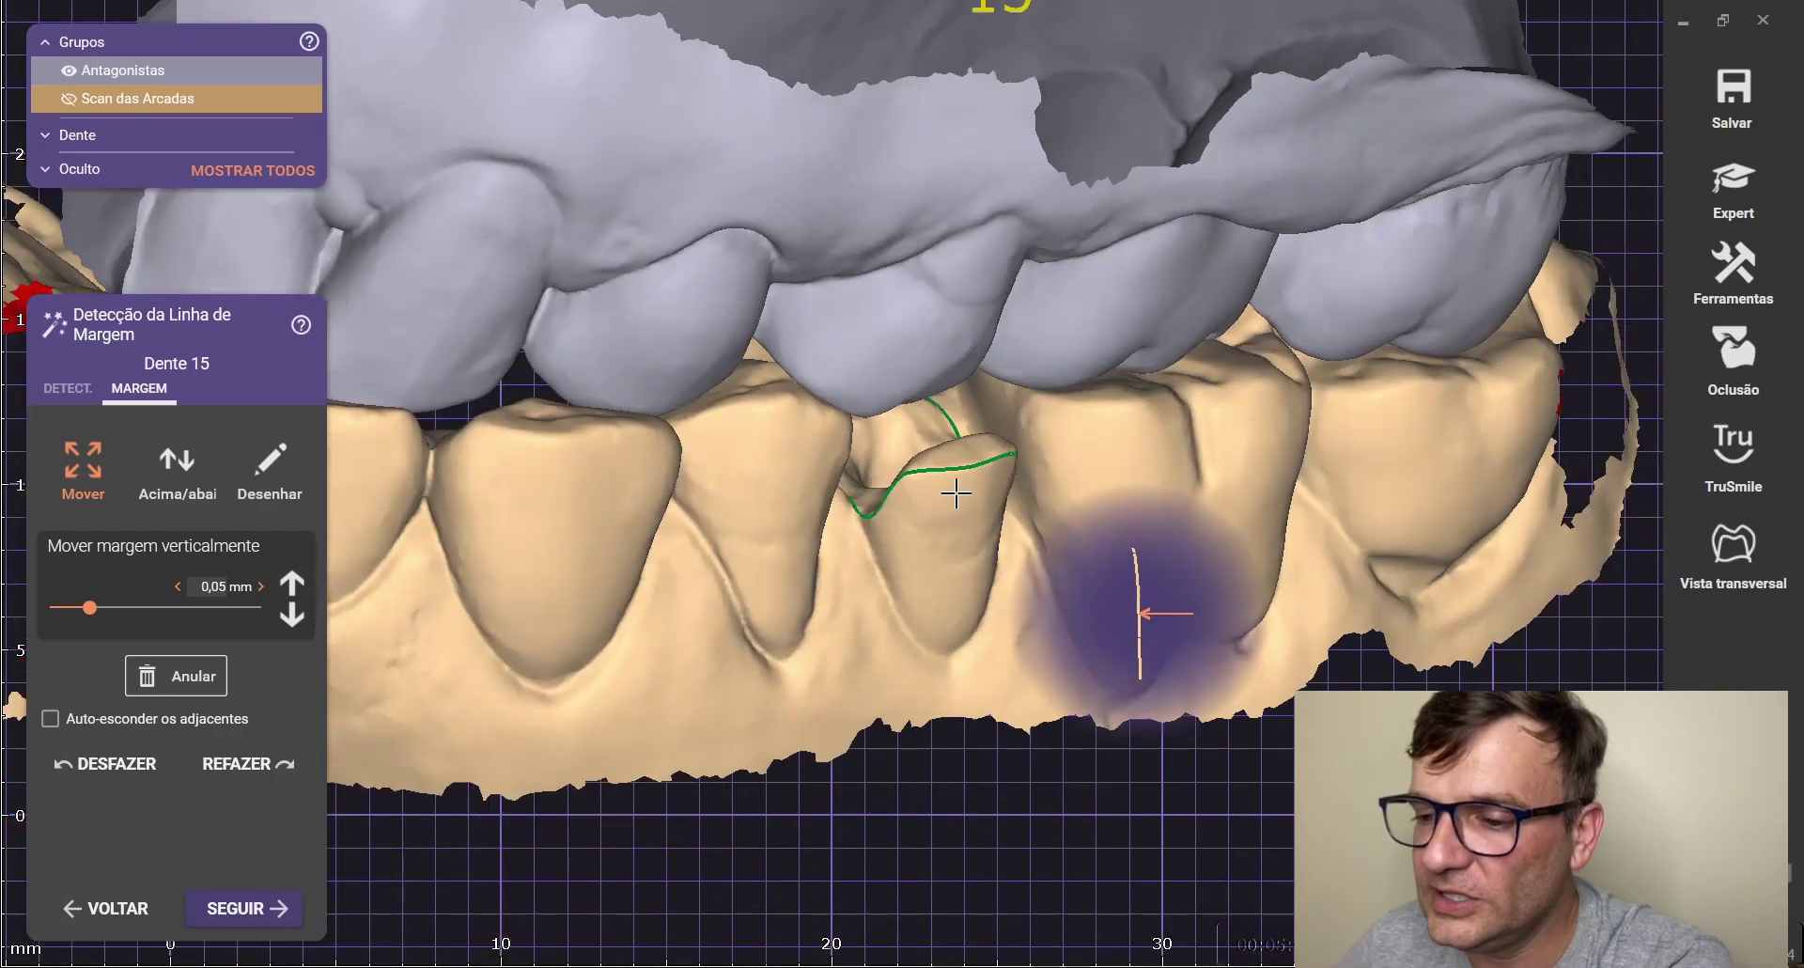
{"action": "scroll", "coordinate": [960, 410], "scroll_direction": "up", "scroll_amount": 5}
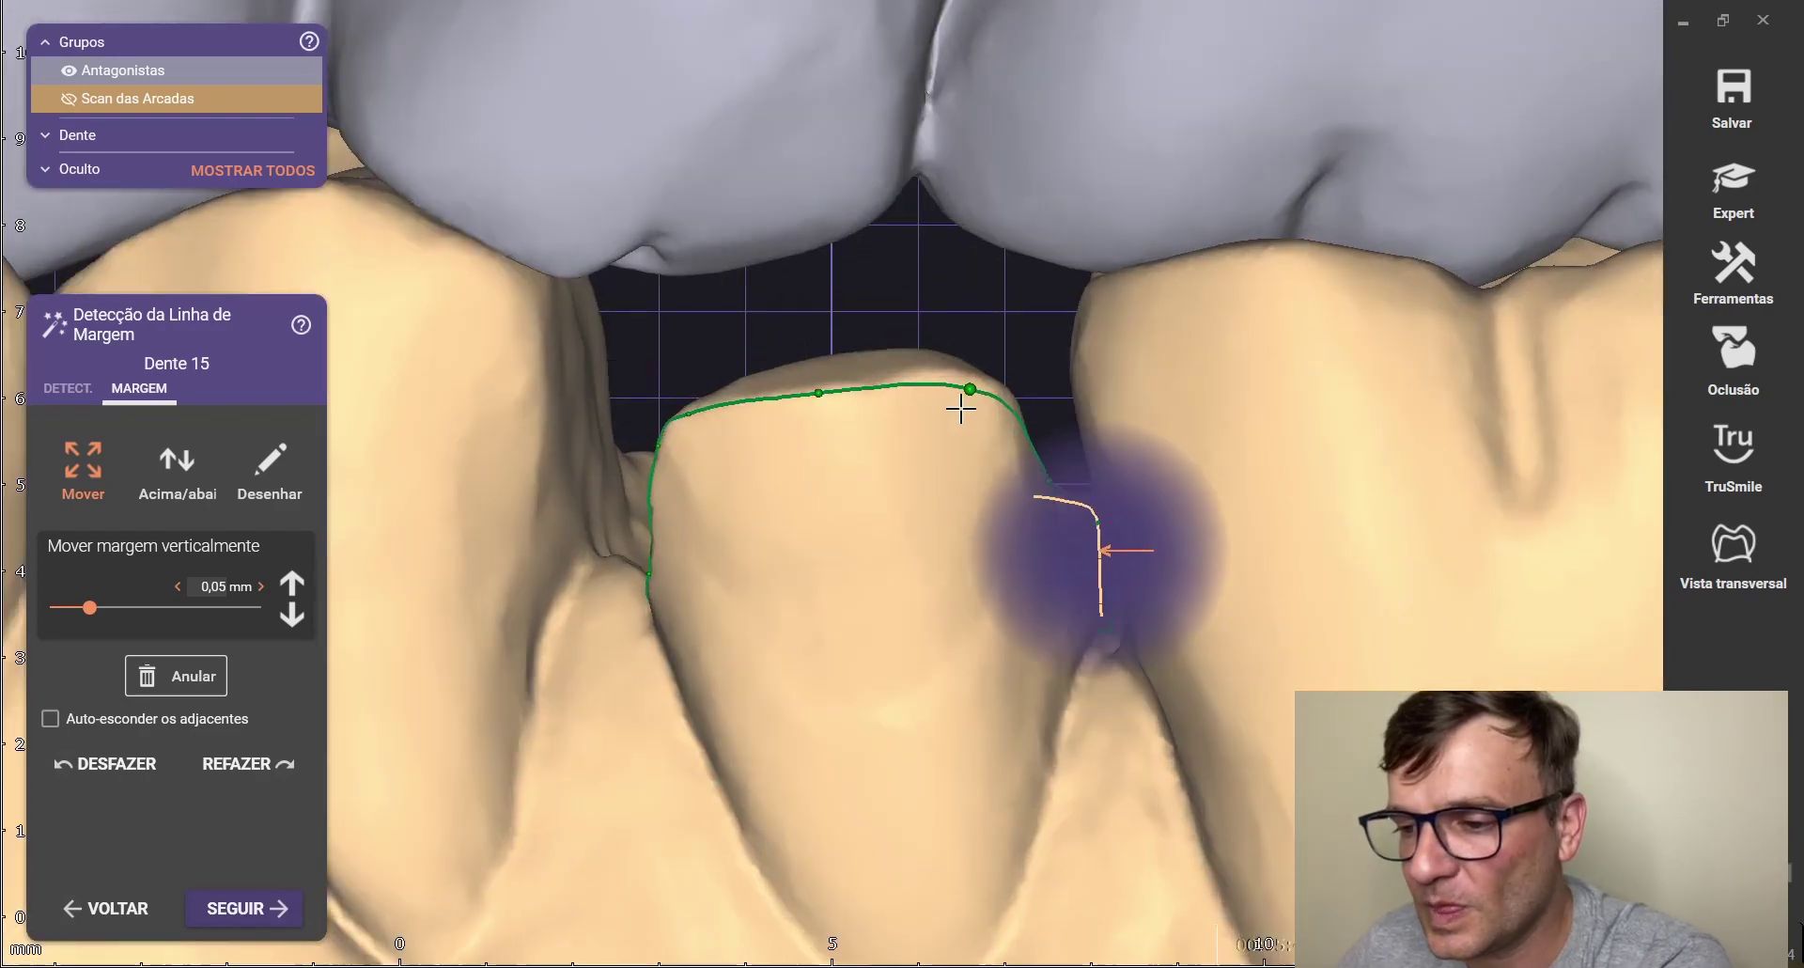
{"action": "scroll", "coordinate": [977, 383], "scroll_direction": "down", "scroll_amount": 4}
{"action": "right_click_drag", "start_coordinate": [978, 384], "coordinate": [1011, 424]}
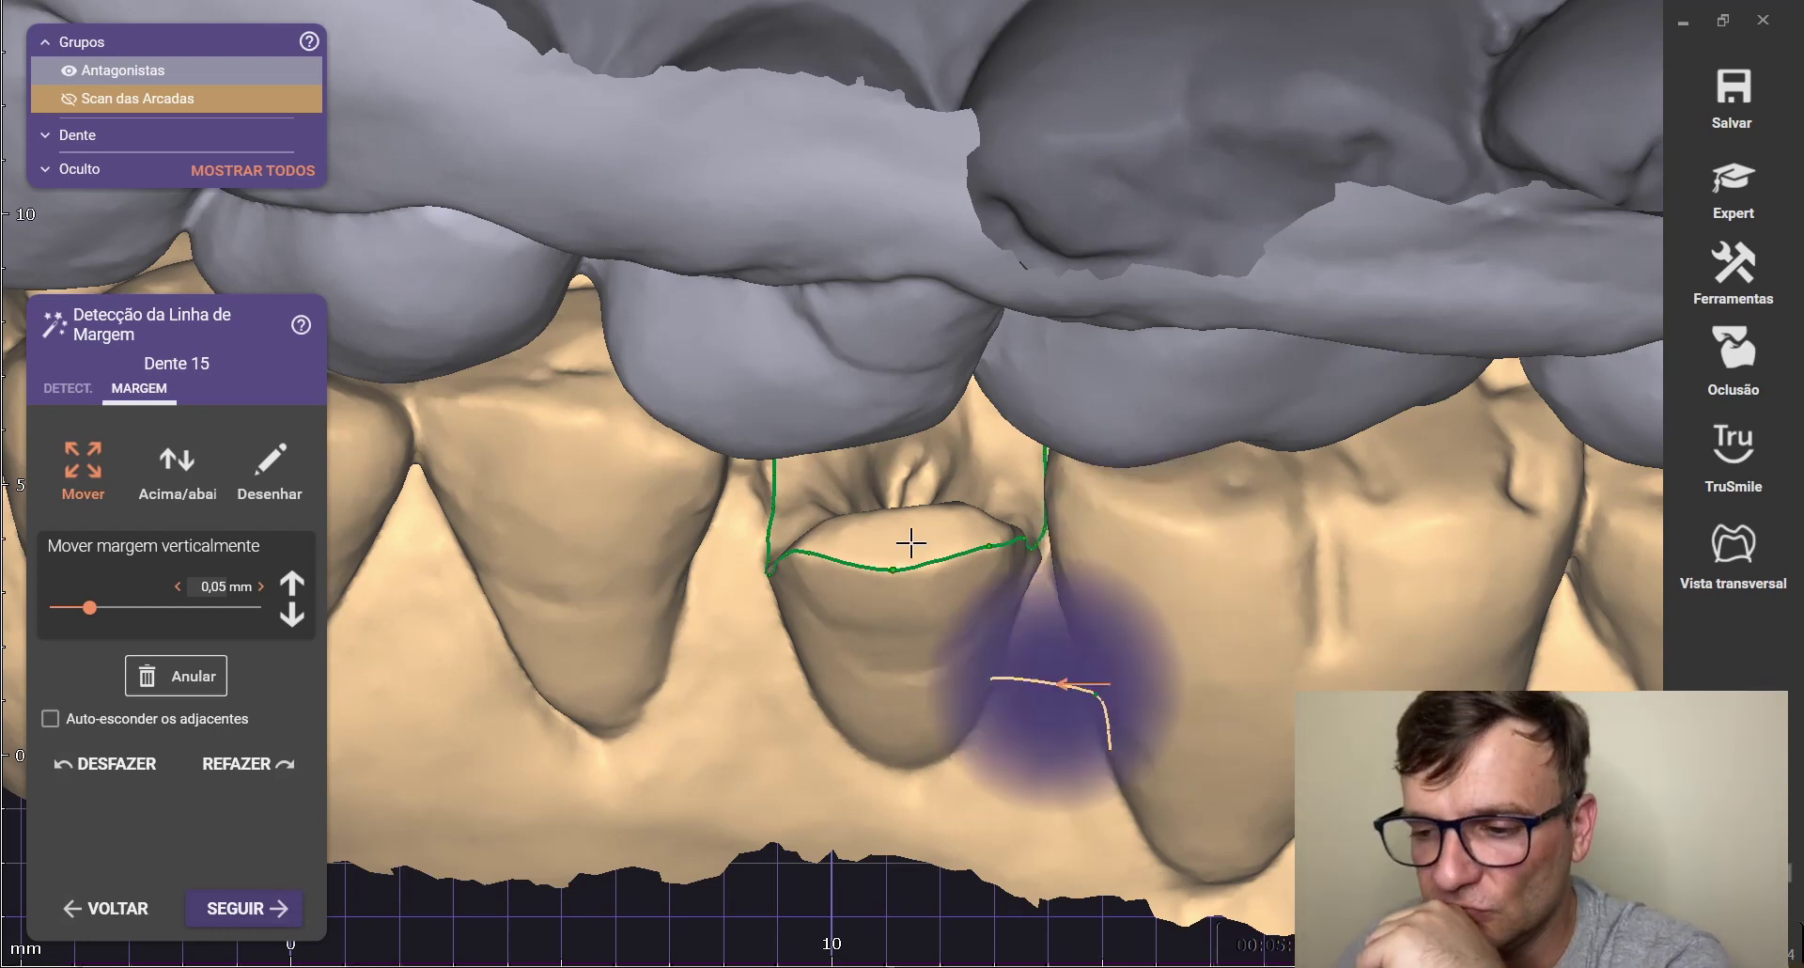
Examine the buccal margin and the space between tooth 15 and the opposing teeth from different heights
{"action": "scroll", "coordinate": [834, 645], "scroll_direction": "up", "scroll_amount": 5}
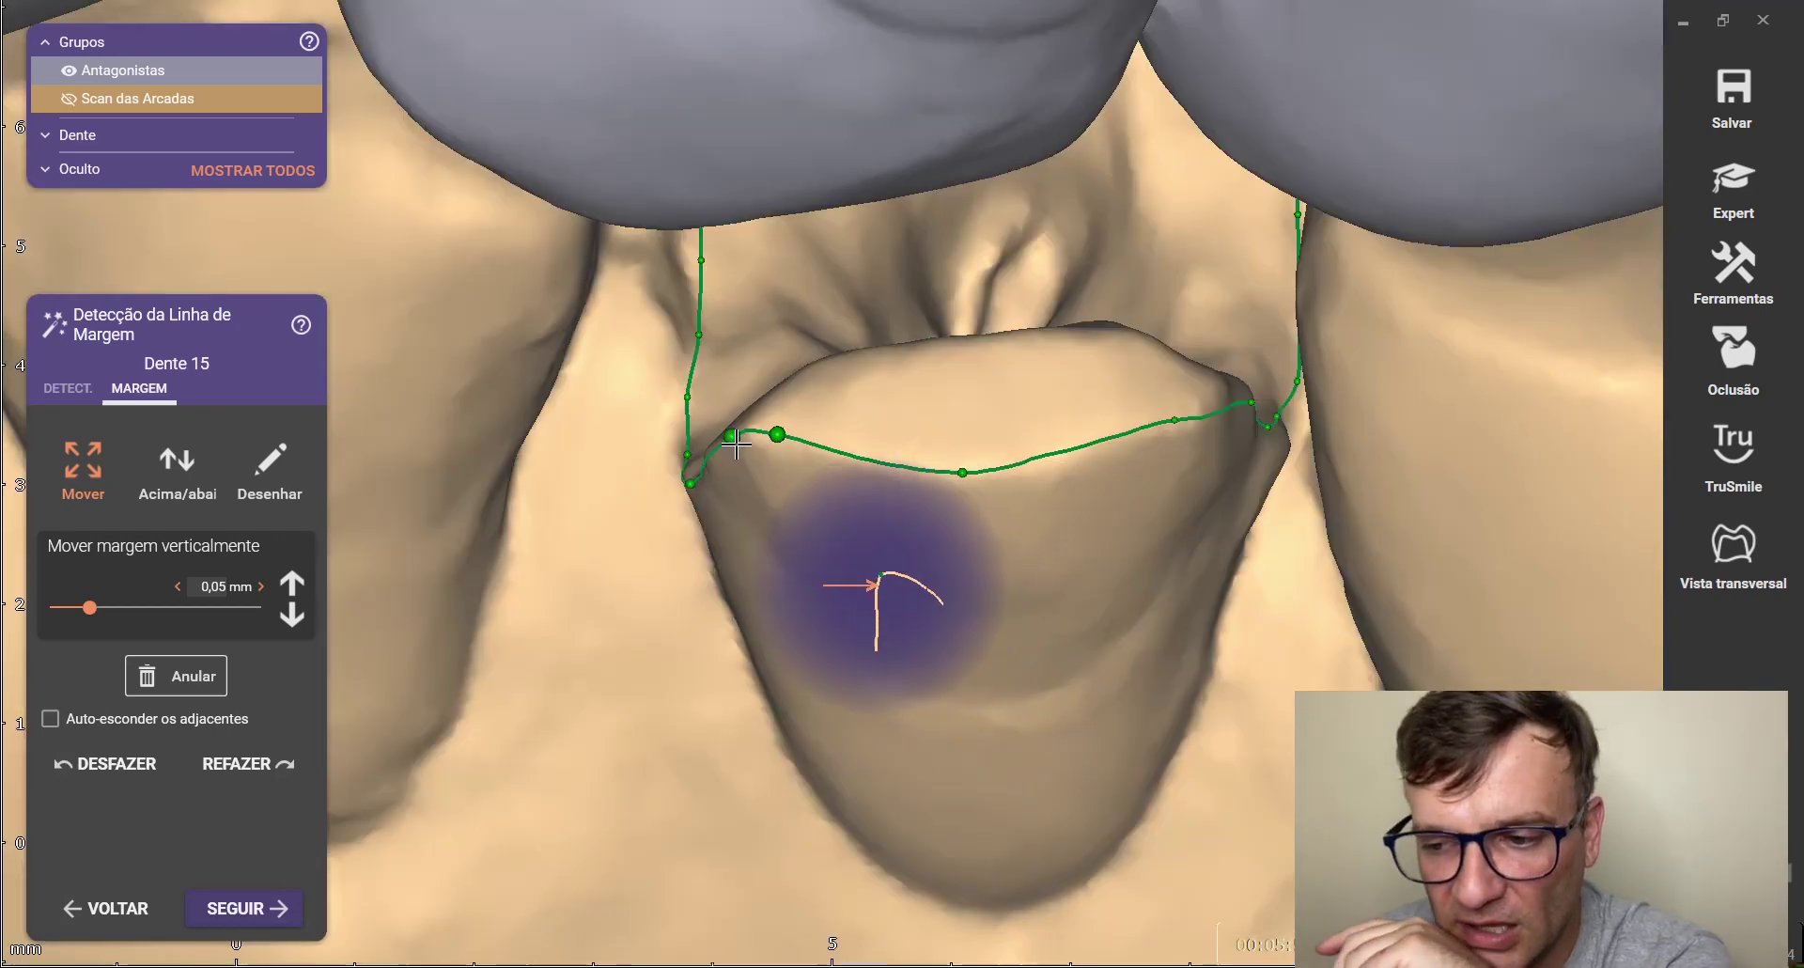
{"action": "scroll", "coordinate": [1005, 432], "scroll_direction": "down", "scroll_amount": 2}
{"action": "scroll", "coordinate": [1007, 440], "scroll_direction": "down", "scroll_amount": 1}
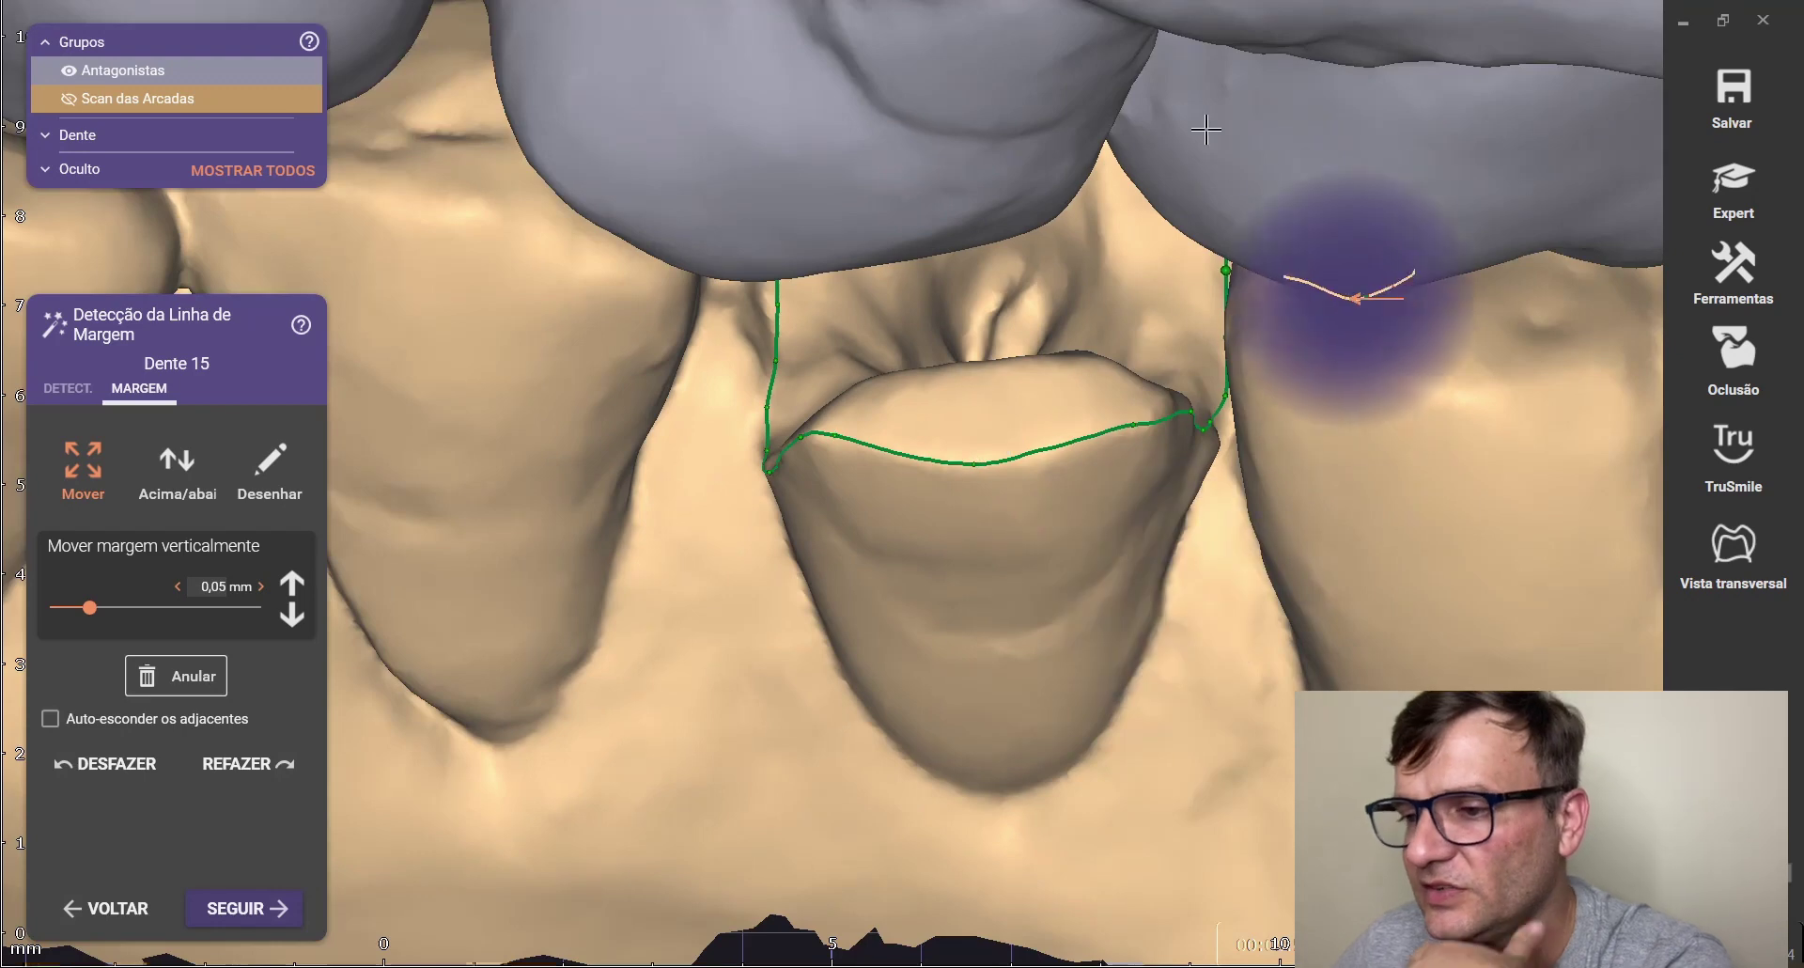
{"action": "right_click_drag", "start_coordinate": [1190, 337], "coordinate": [1146, 28]}
{"action": "scroll", "coordinate": [1043, 423], "scroll_direction": "down", "scroll_amount": 2}
{"action": "right_click_drag", "start_coordinate": [1044, 221], "coordinate": [1040, 155]}
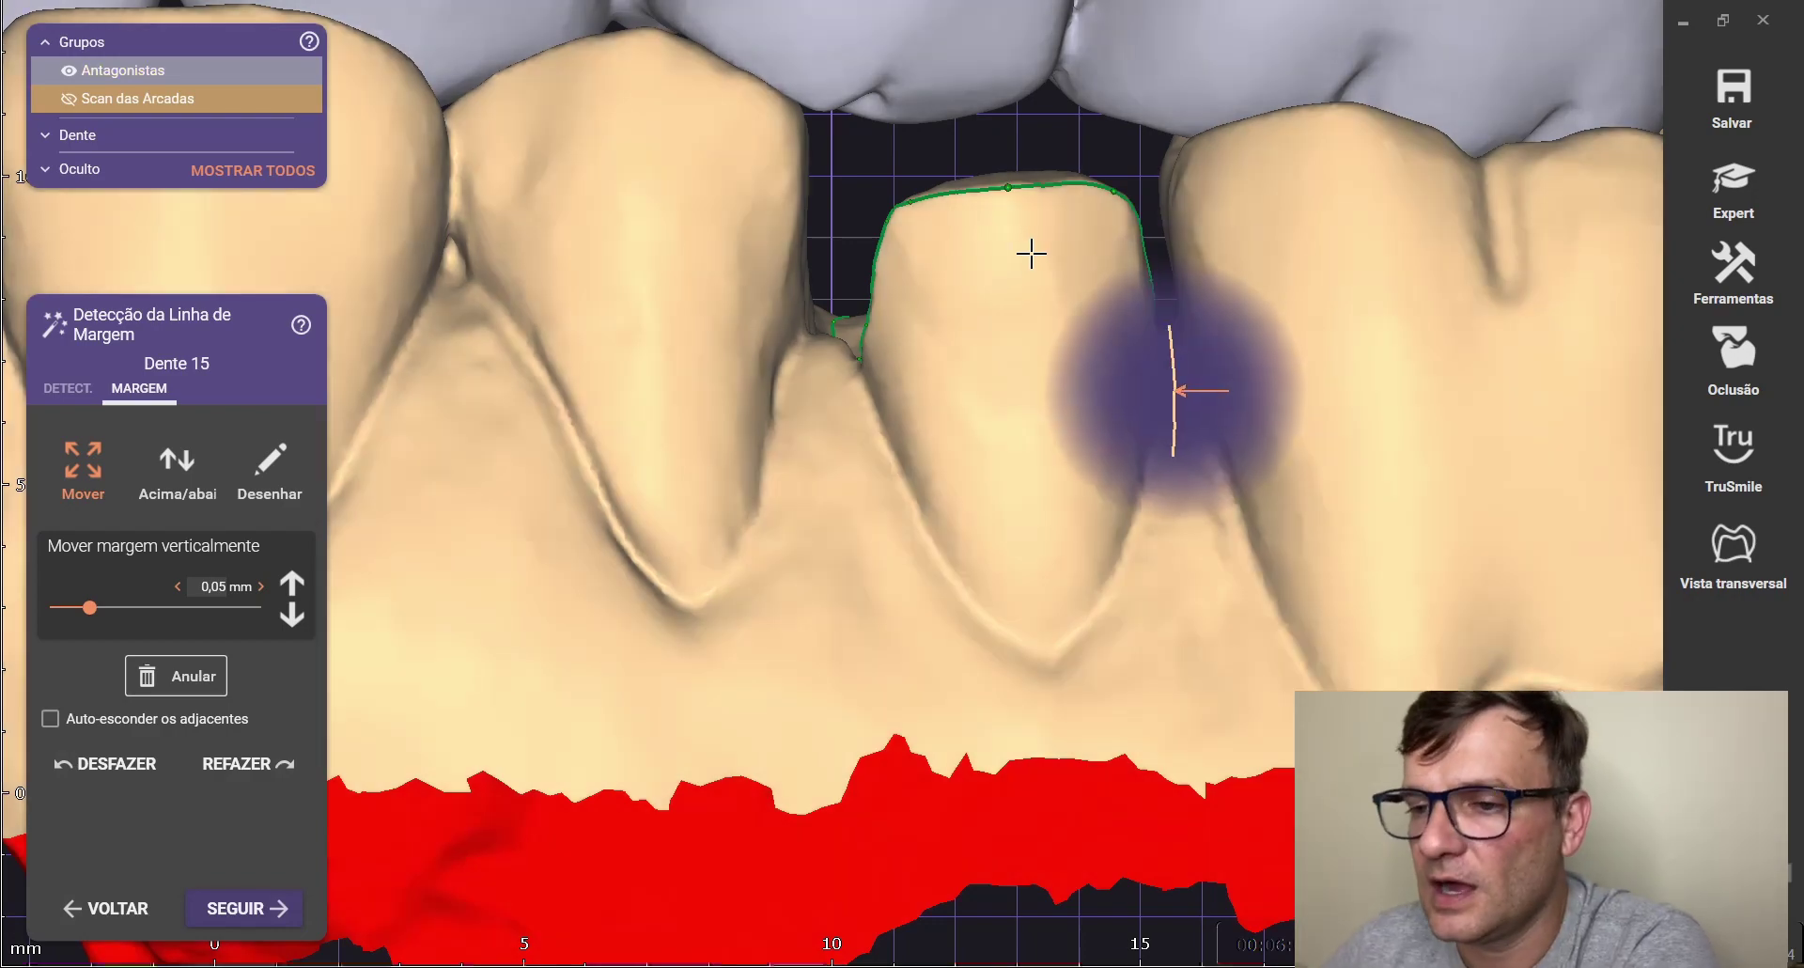
{"action": "scroll", "coordinate": [1031, 252], "scroll_direction": "down", "scroll_amount": 3}
{"action": "right_click_drag", "start_coordinate": [996, 310], "coordinate": [996, 489]}
{"action": "scroll", "coordinate": [842, 276], "scroll_direction": "up", "scroll_amount": 5}
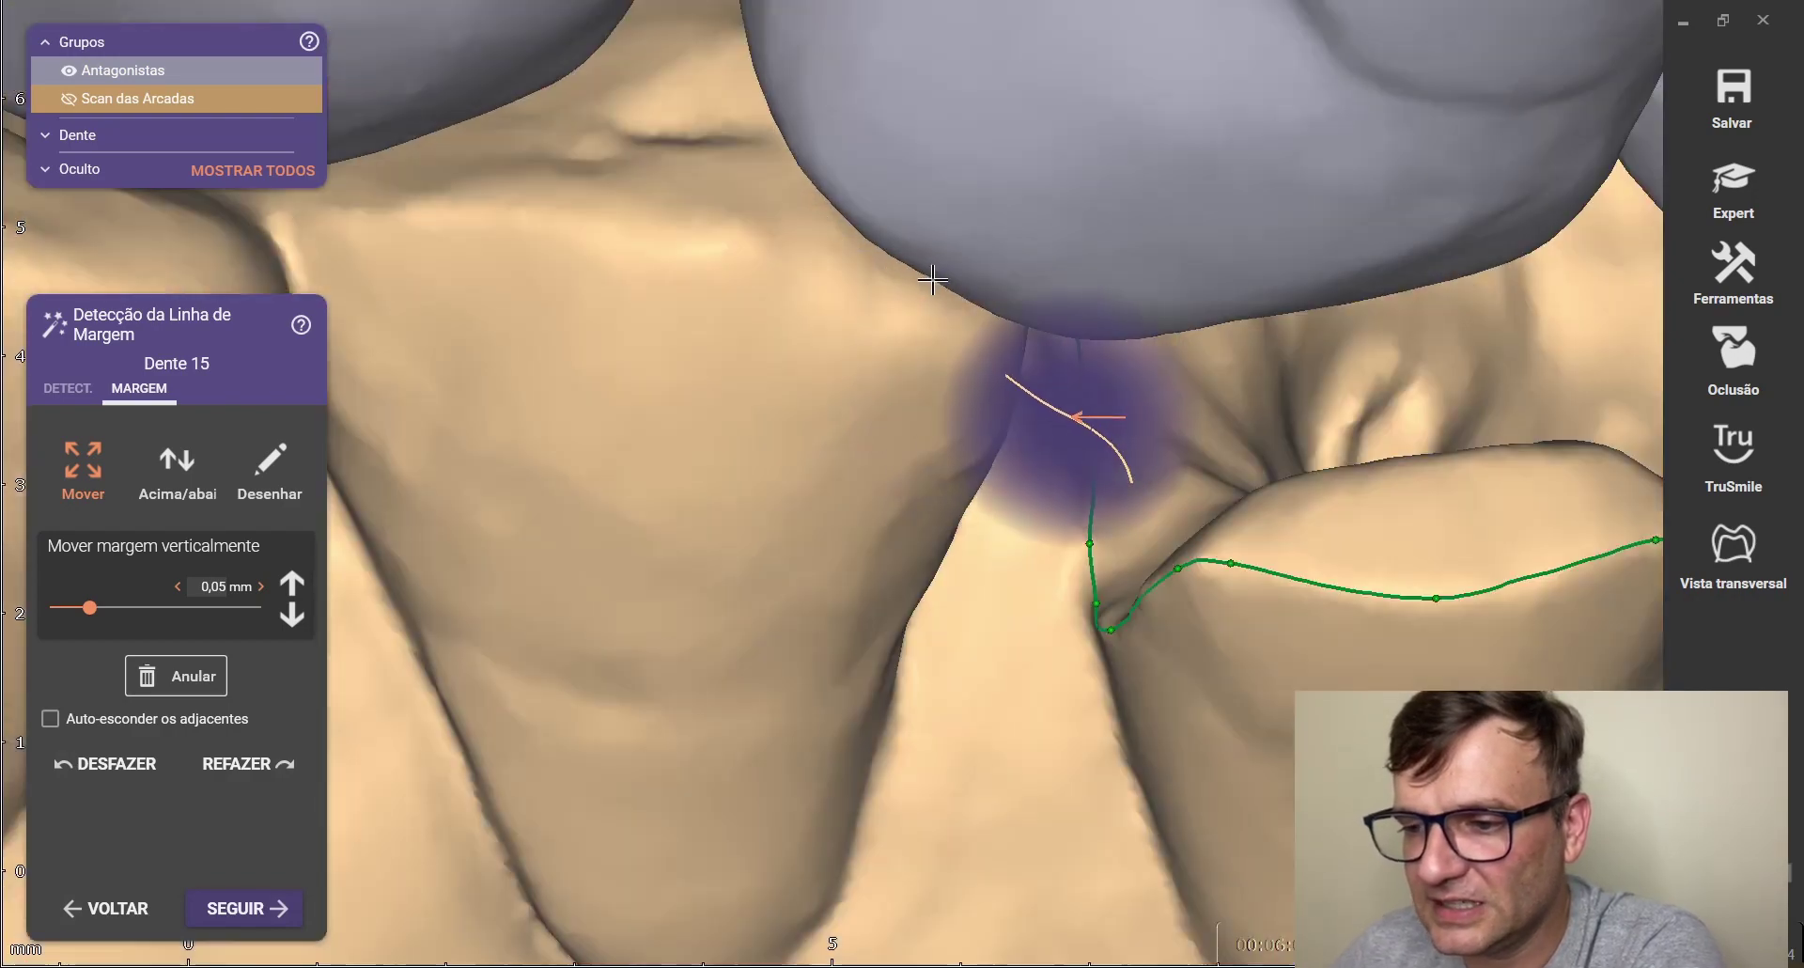
{"action": "scroll", "coordinate": [922, 271], "scroll_direction": "down", "scroll_amount": 2}
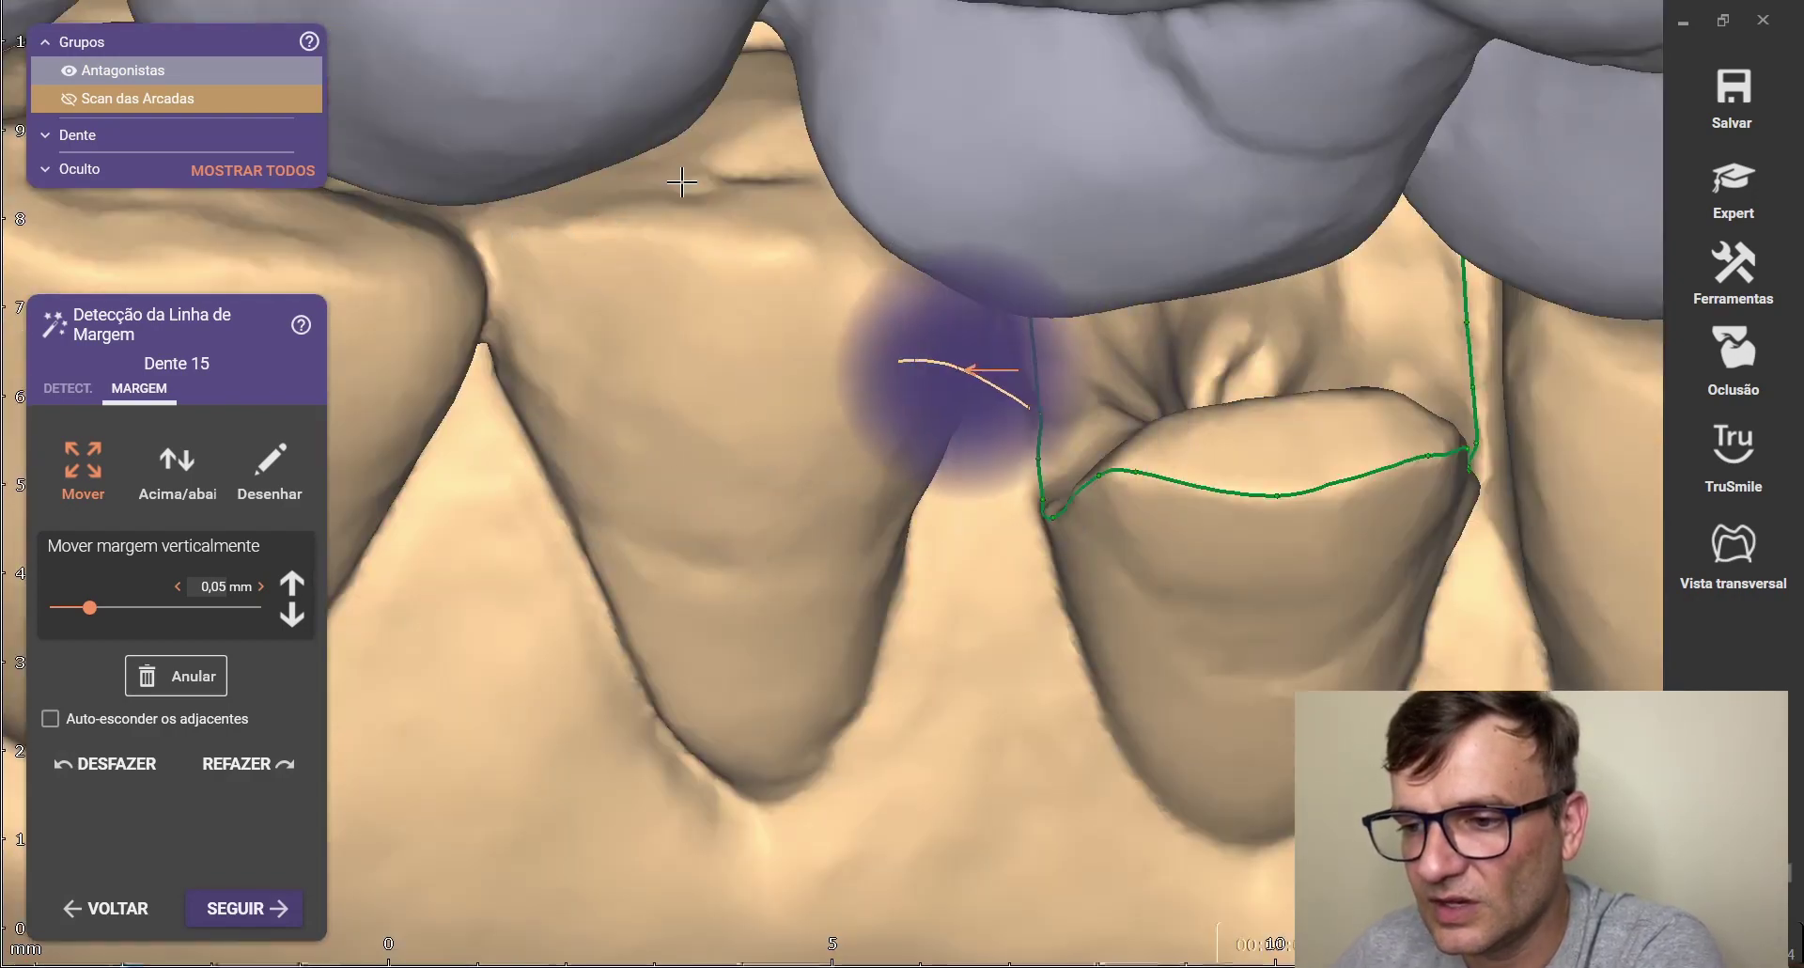
Compare the preparation with the antagonist arch hidden and shown, in occlusal and buccal views, and leave the antagonist hidden
{"action": "left_click", "coordinate": [69, 70]}
{"action": "right_click_drag", "start_coordinate": [785, 282], "coordinate": [836, 413]}
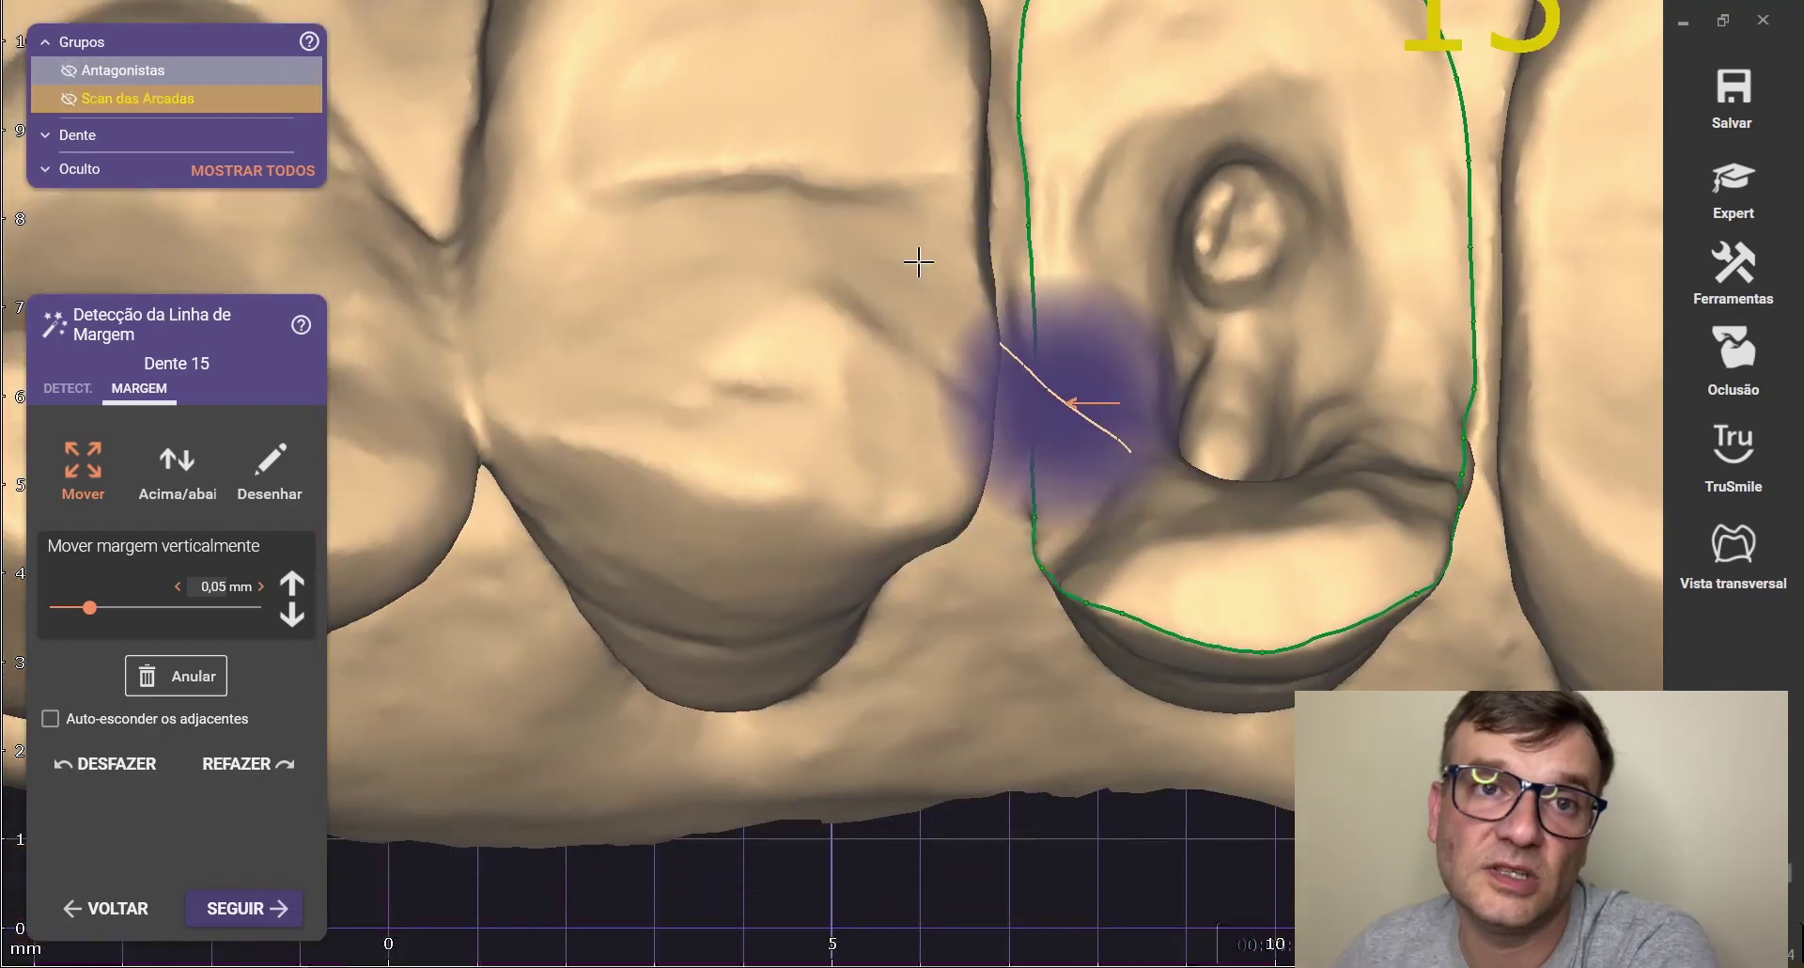
{"action": "left_click", "coordinate": [68, 71]}
{"action": "scroll", "coordinate": [1096, 481], "scroll_direction": "down", "scroll_amount": 1}
{"action": "mouse_move", "coordinate": [1119, 444]}
{"action": "right_mouse_down"}
{"action": "mouse_move", "coordinate": [978, 757]}
{"action": "mouse_move", "coordinate": [946, 666]}
{"action": "mouse_move", "coordinate": [838, 540]}
{"action": "mouse_move", "coordinate": [846, 500]}
{"action": "right_mouse_up"}
{"action": "scroll", "coordinate": [793, 383], "scroll_direction": "down", "scroll_amount": 2}
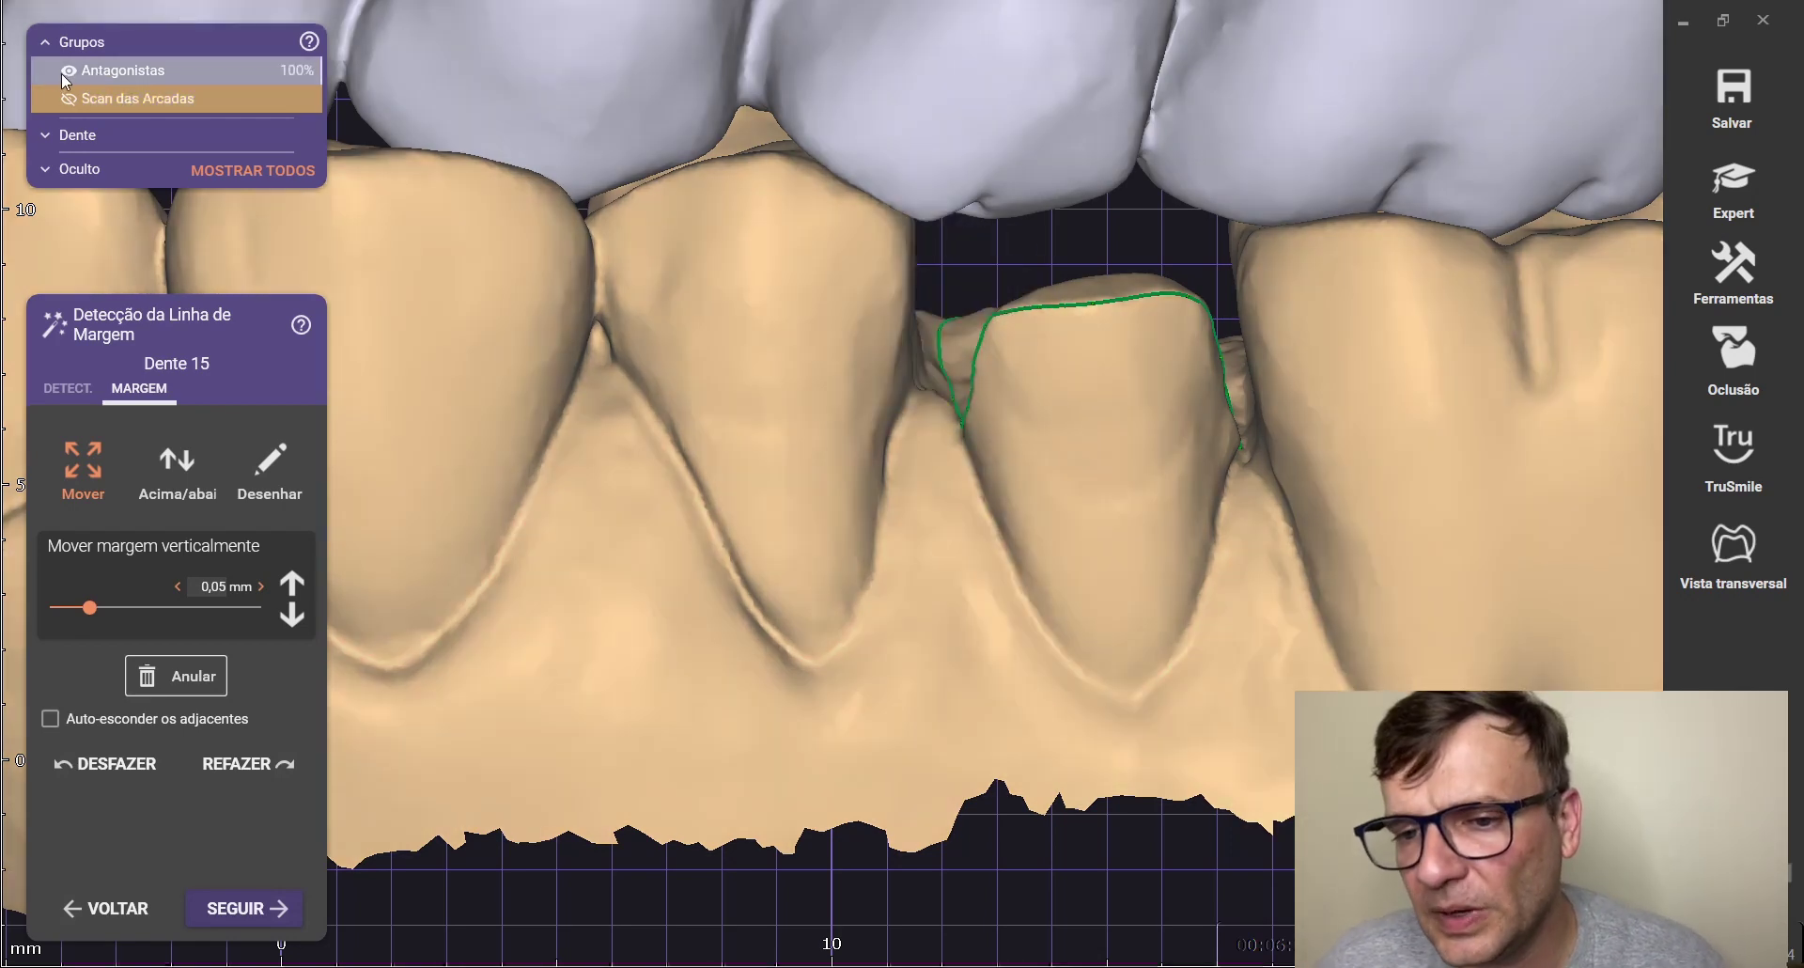
{"action": "left_click", "coordinate": [66, 72]}
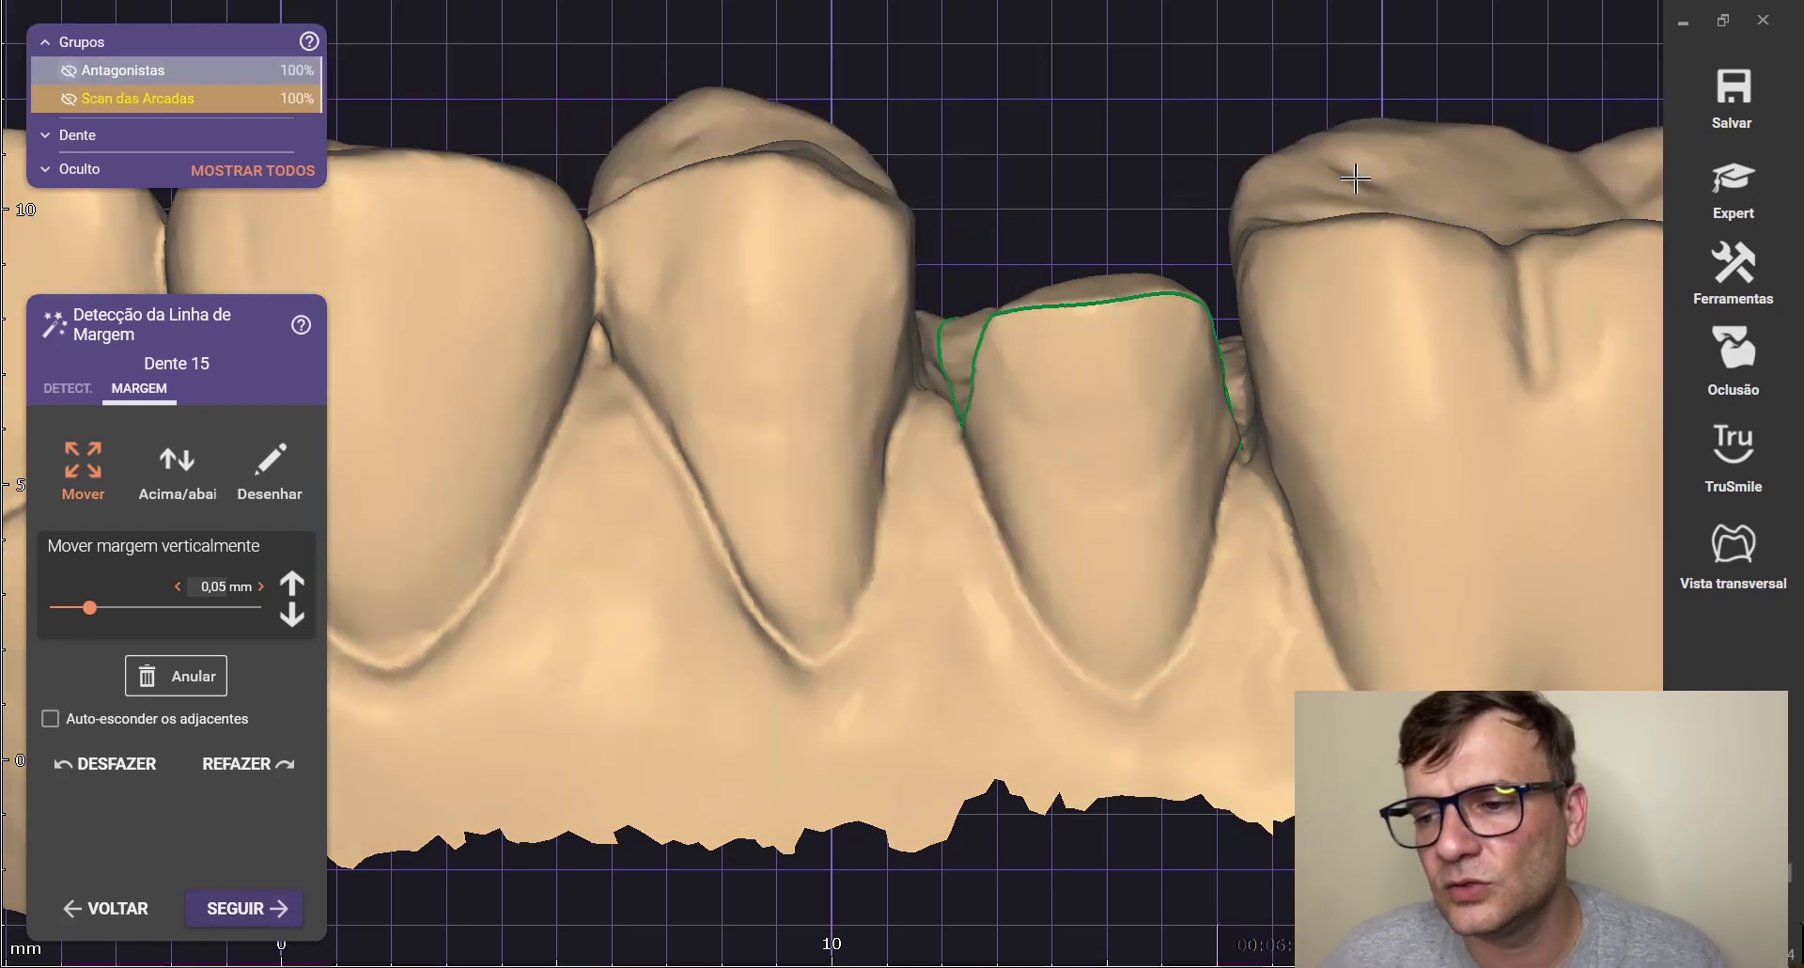
Respace the control points along the distal margin and at its transition to the buccal cusp
{"action": "scroll", "coordinate": [916, 256], "scroll_direction": "up", "scroll_amount": 5}
{"action": "scroll", "coordinate": [834, 246], "scroll_direction": "down", "scroll_amount": 5}
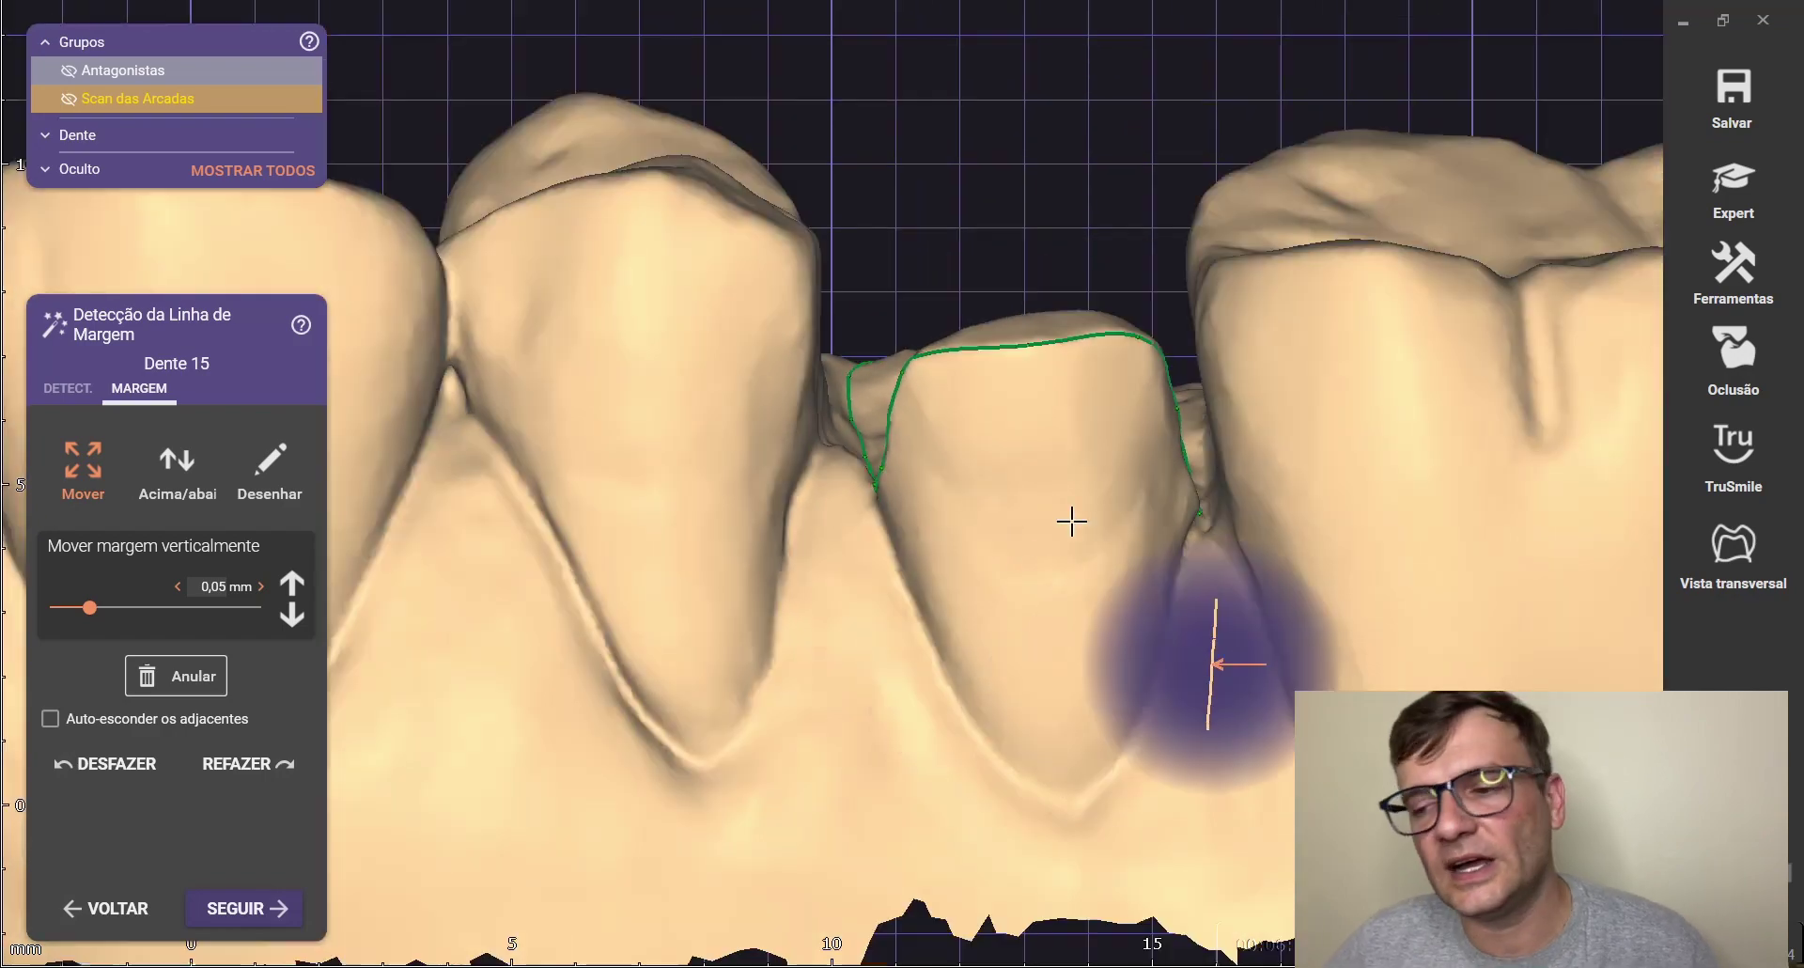
{"action": "mouse_move", "coordinate": [1071, 521]}
{"action": "right_mouse_down"}
{"action": "mouse_move", "coordinate": [1282, 410]}
{"action": "mouse_move", "coordinate": [1083, 499]}
{"action": "right_mouse_up"}
{"action": "scroll", "coordinate": [1185, 273], "scroll_direction": "up", "scroll_amount": 2}
{"action": "scroll", "coordinate": [1191, 270], "scroll_direction": "up", "scroll_amount": 5}
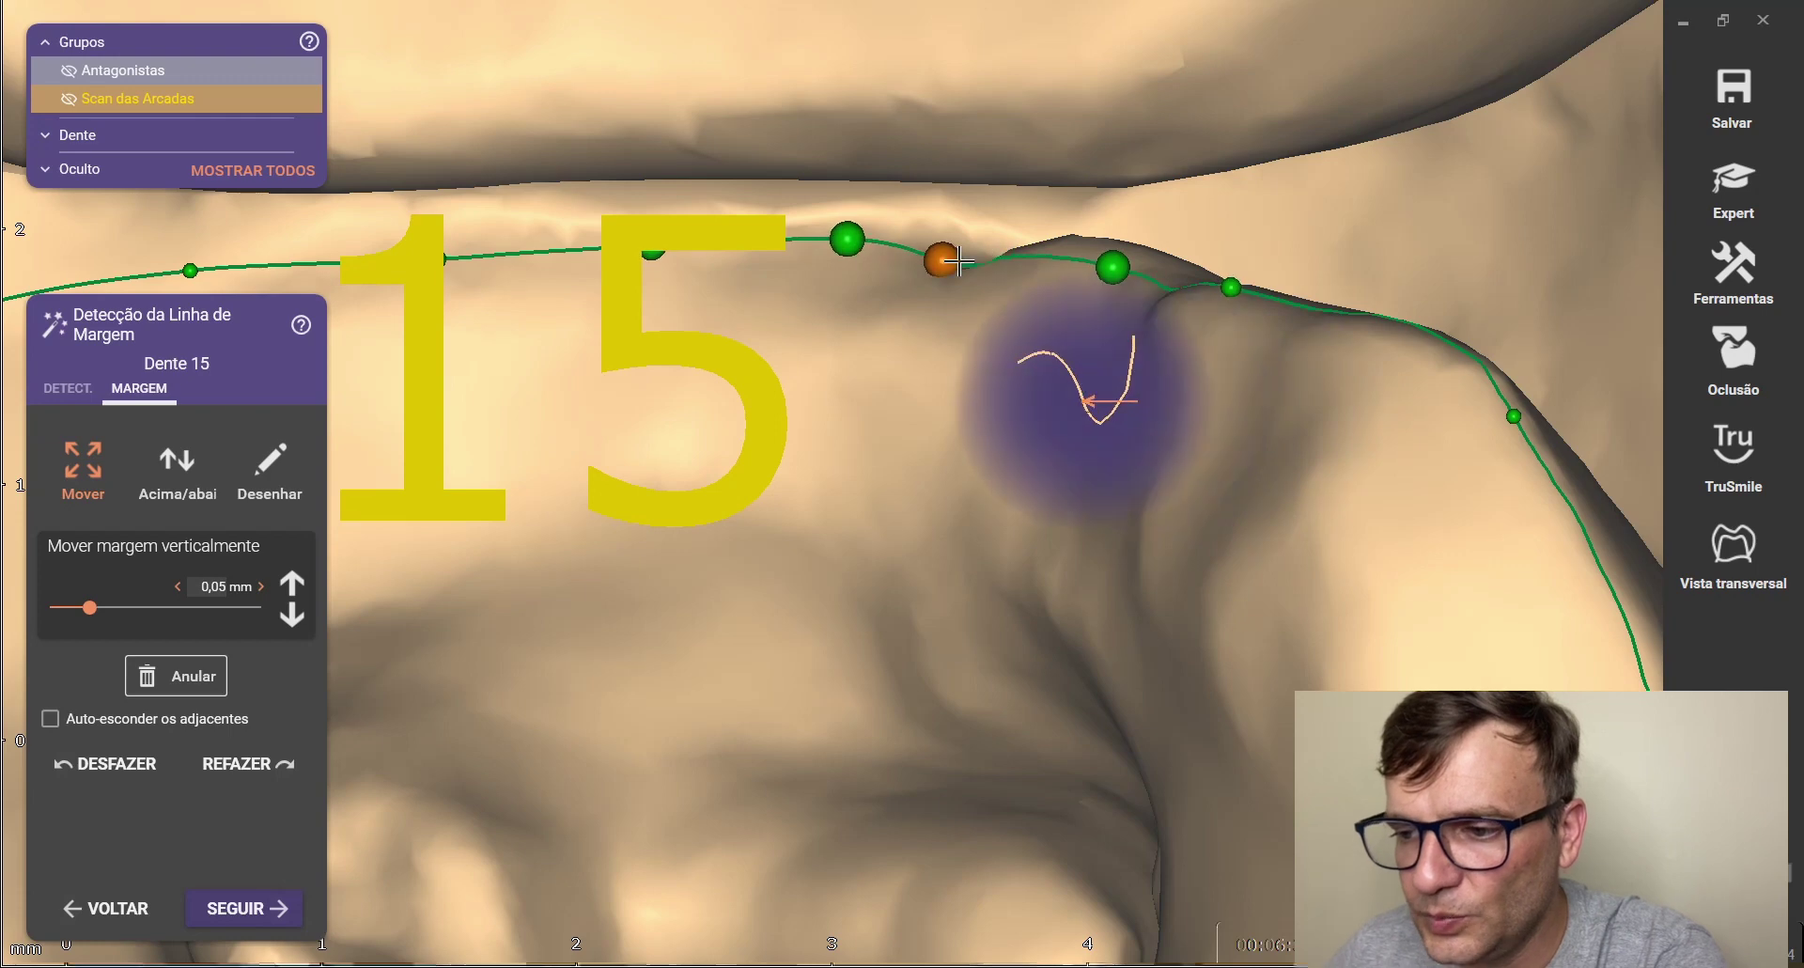
{"action": "left_click_drag", "start_coordinate": [847, 239], "coordinate": [804, 245]}
{"action": "scroll", "coordinate": [903, 211], "scroll_direction": "down", "scroll_amount": 2}
{"action": "scroll", "coordinate": [1127, 286], "scroll_direction": "up", "scroll_amount": 3}
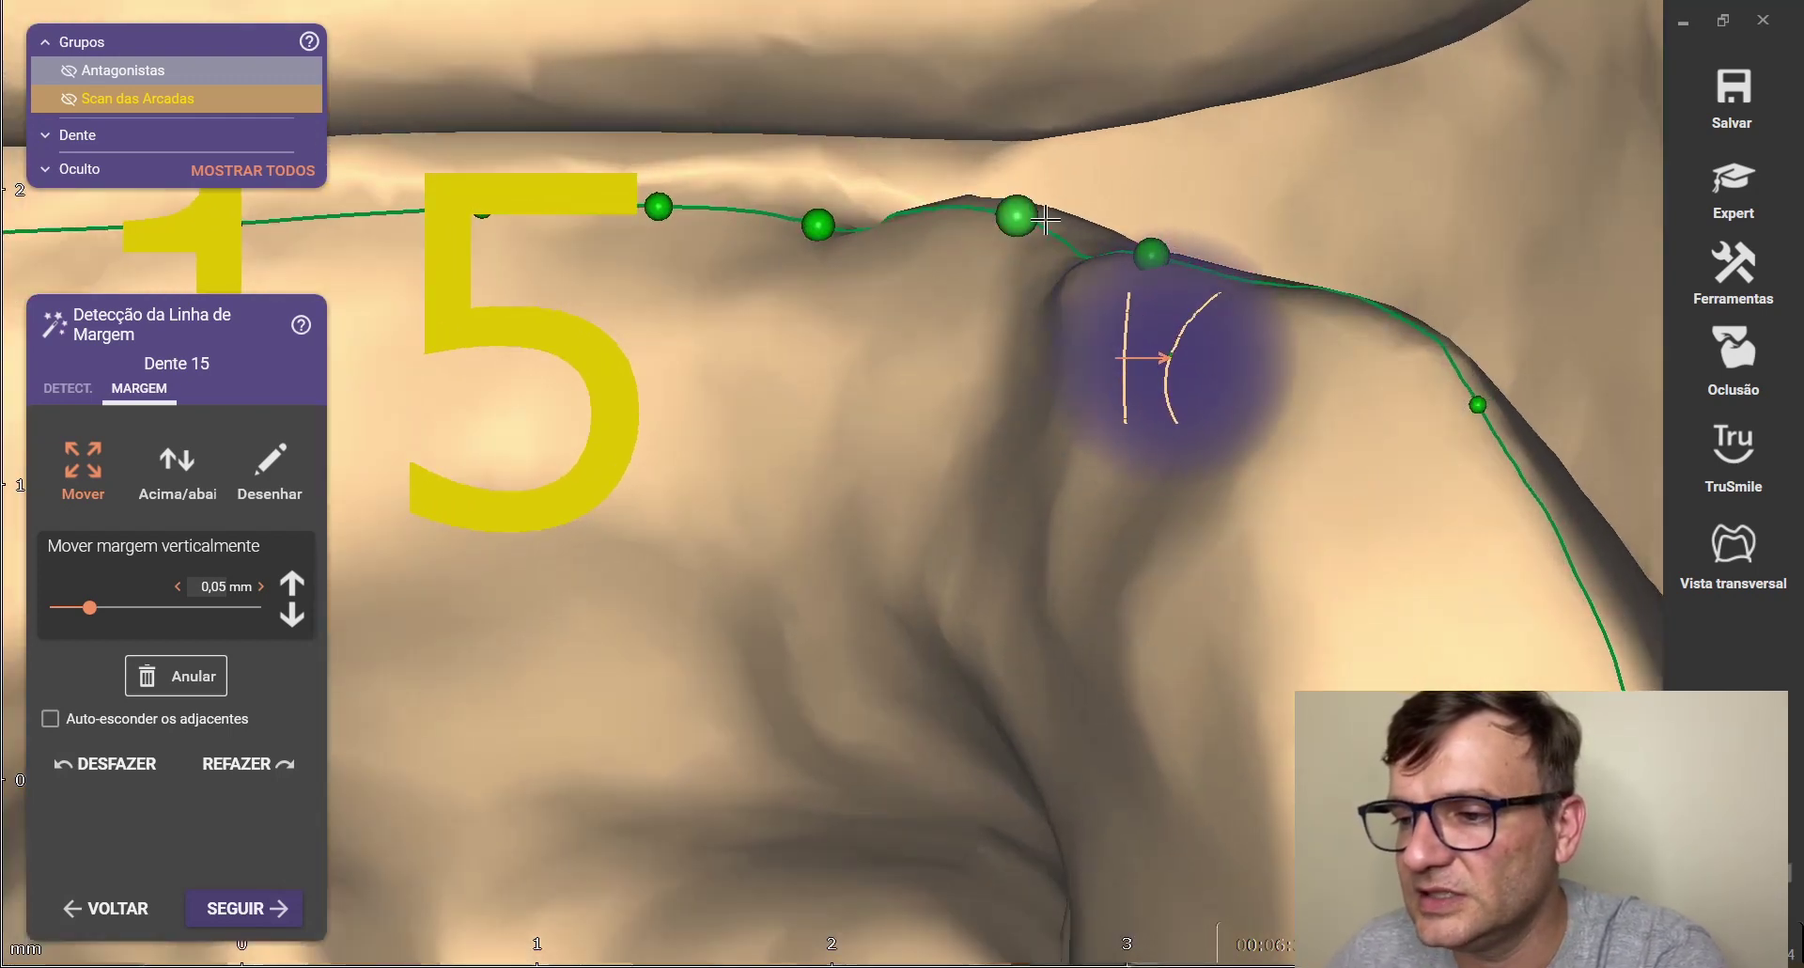
{"action": "left_click_drag", "start_coordinate": [1152, 254], "coordinate": [1191, 269]}
{"action": "scroll", "coordinate": [1039, 255], "scroll_direction": "down", "scroll_amount": 5}
Reshape the distobuccal corner of the margin by moving the points at its bend and on the buccal cusp
{"action": "right_click_drag", "start_coordinate": [1051, 406], "coordinate": [1036, 294]}
{"action": "scroll", "coordinate": [1037, 268], "scroll_direction": "up", "scroll_amount": 7}
{"action": "left_click_drag", "start_coordinate": [1007, 59], "coordinate": [944, 71]}
{"action": "scroll", "coordinate": [920, 233], "scroll_direction": "down", "scroll_amount": 4}
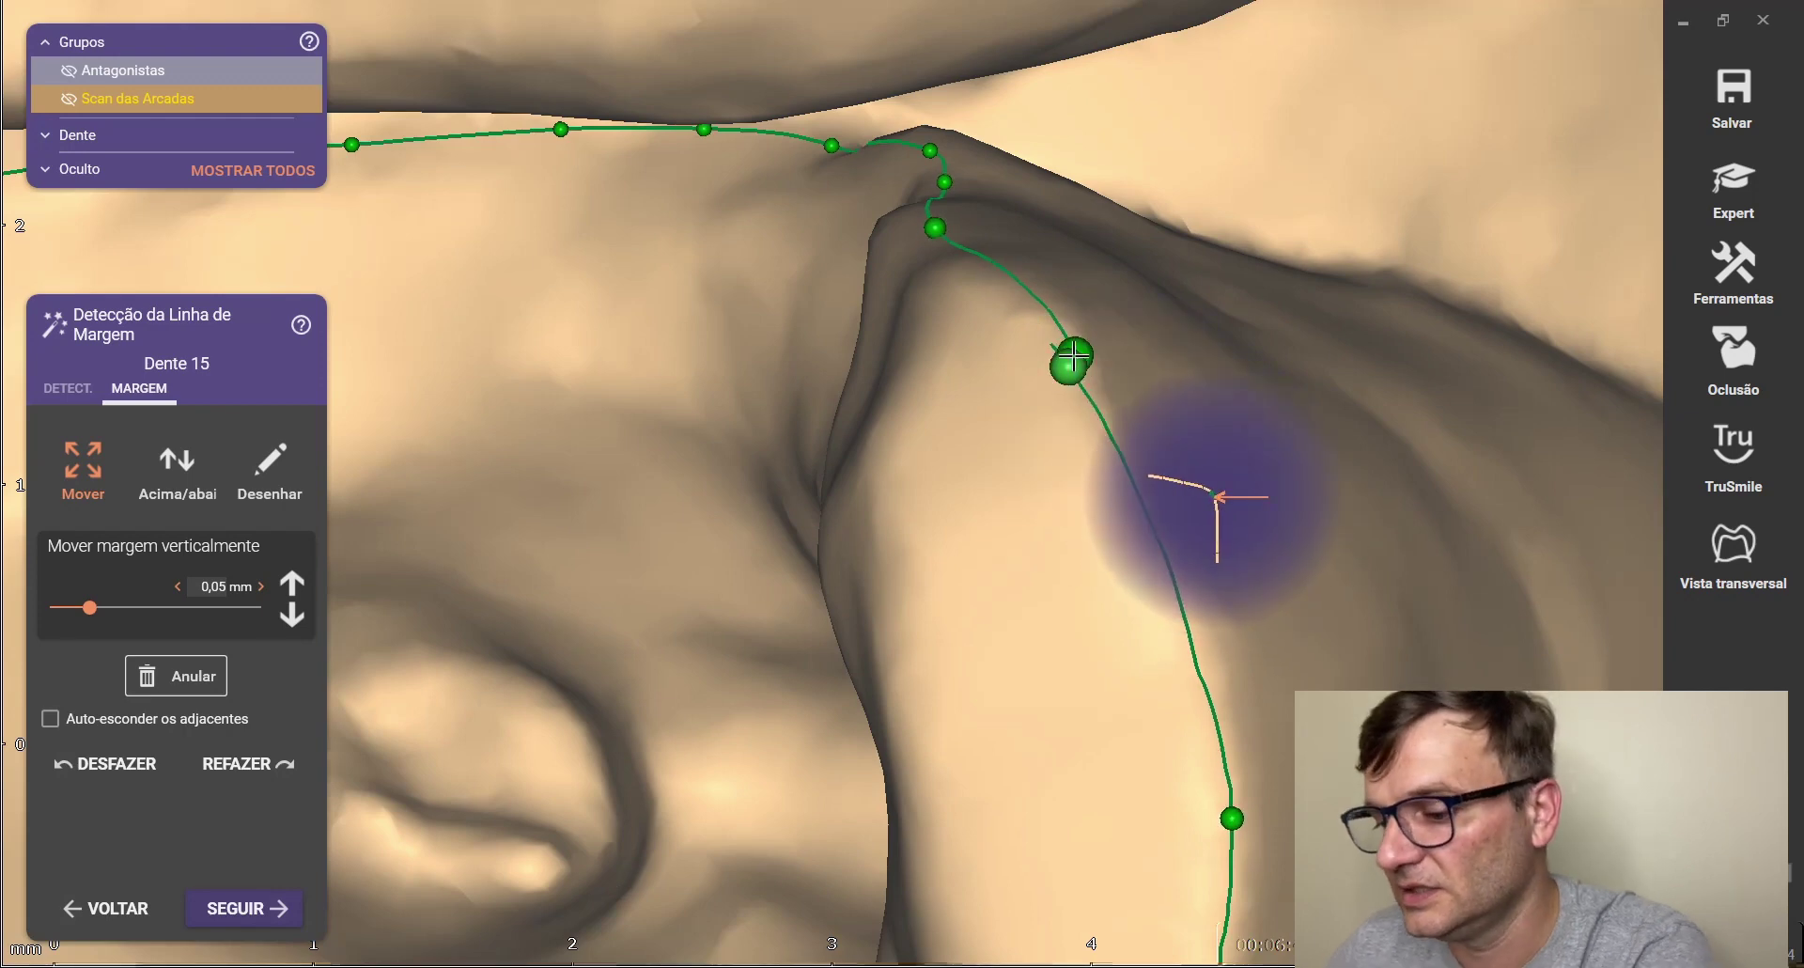
{"action": "left_click_drag", "start_coordinate": [1078, 359], "coordinate": [1076, 348]}
{"action": "scroll", "coordinate": [1067, 373], "scroll_direction": "down", "scroll_amount": 1}
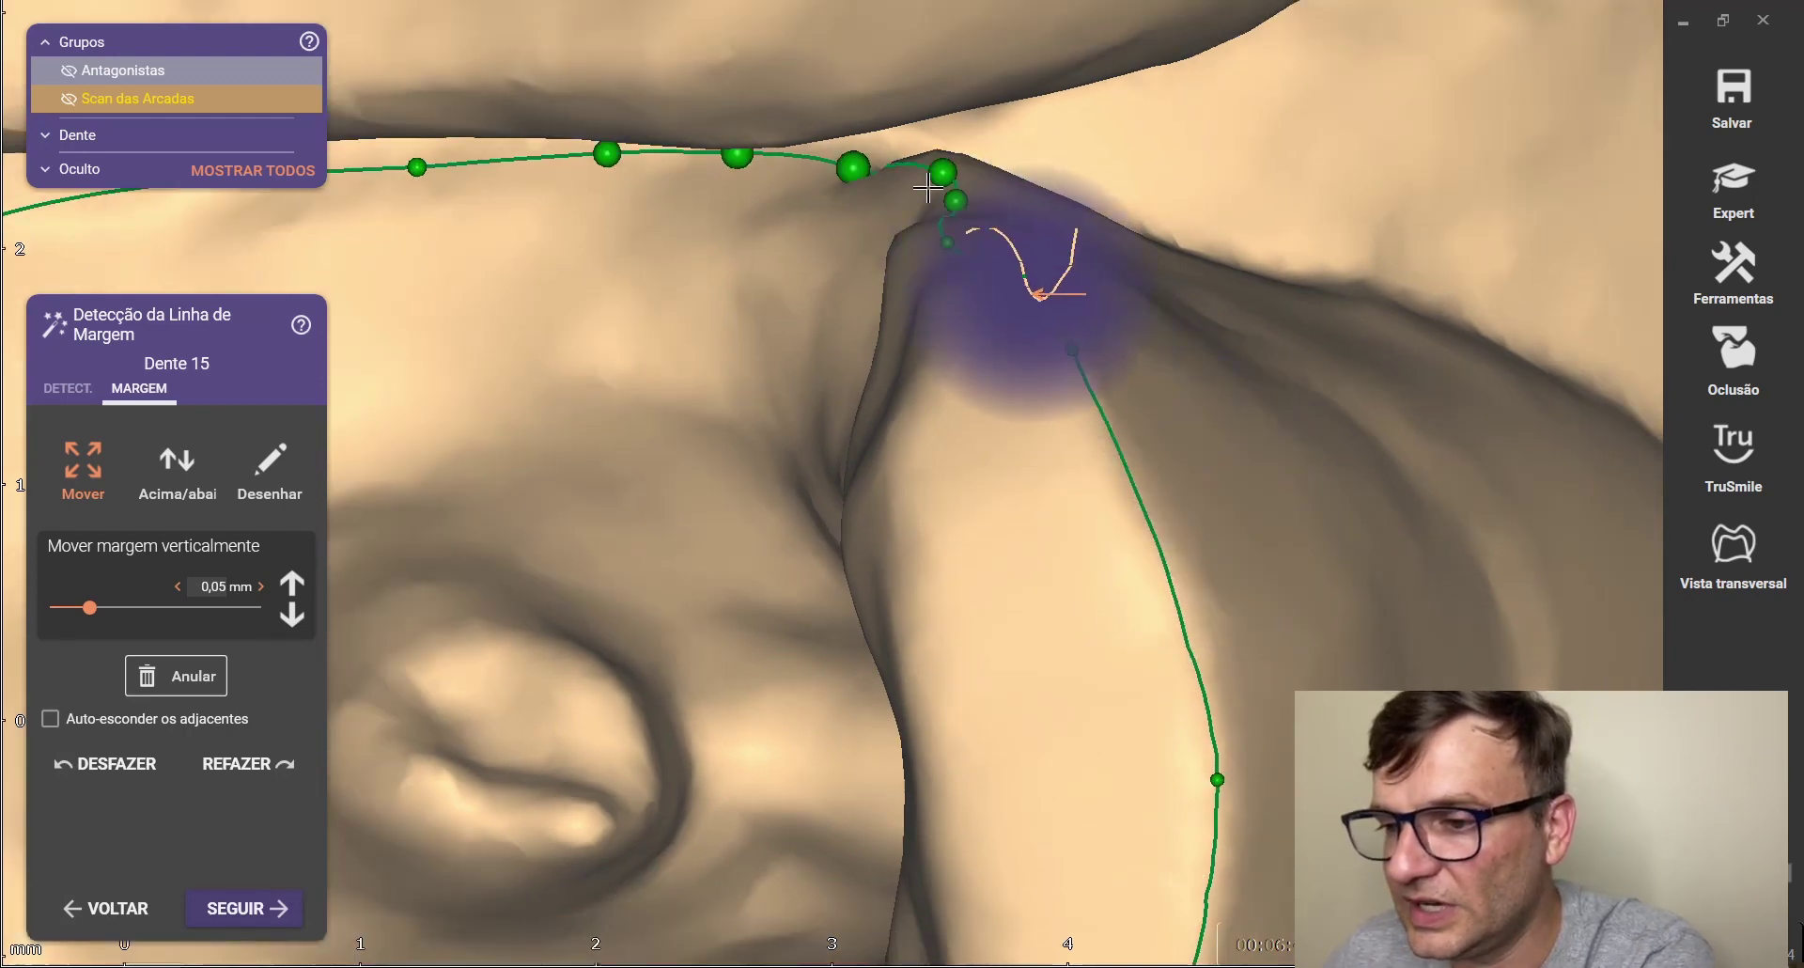
Fine-tune the closely spaced margin points in the groove beside the buccal cusp at the distobuccal corner
{"action": "scroll", "coordinate": [908, 157], "scroll_direction": "up", "scroll_amount": 8}
{"action": "left_click_drag", "start_coordinate": [966, 143], "coordinate": [944, 140]}
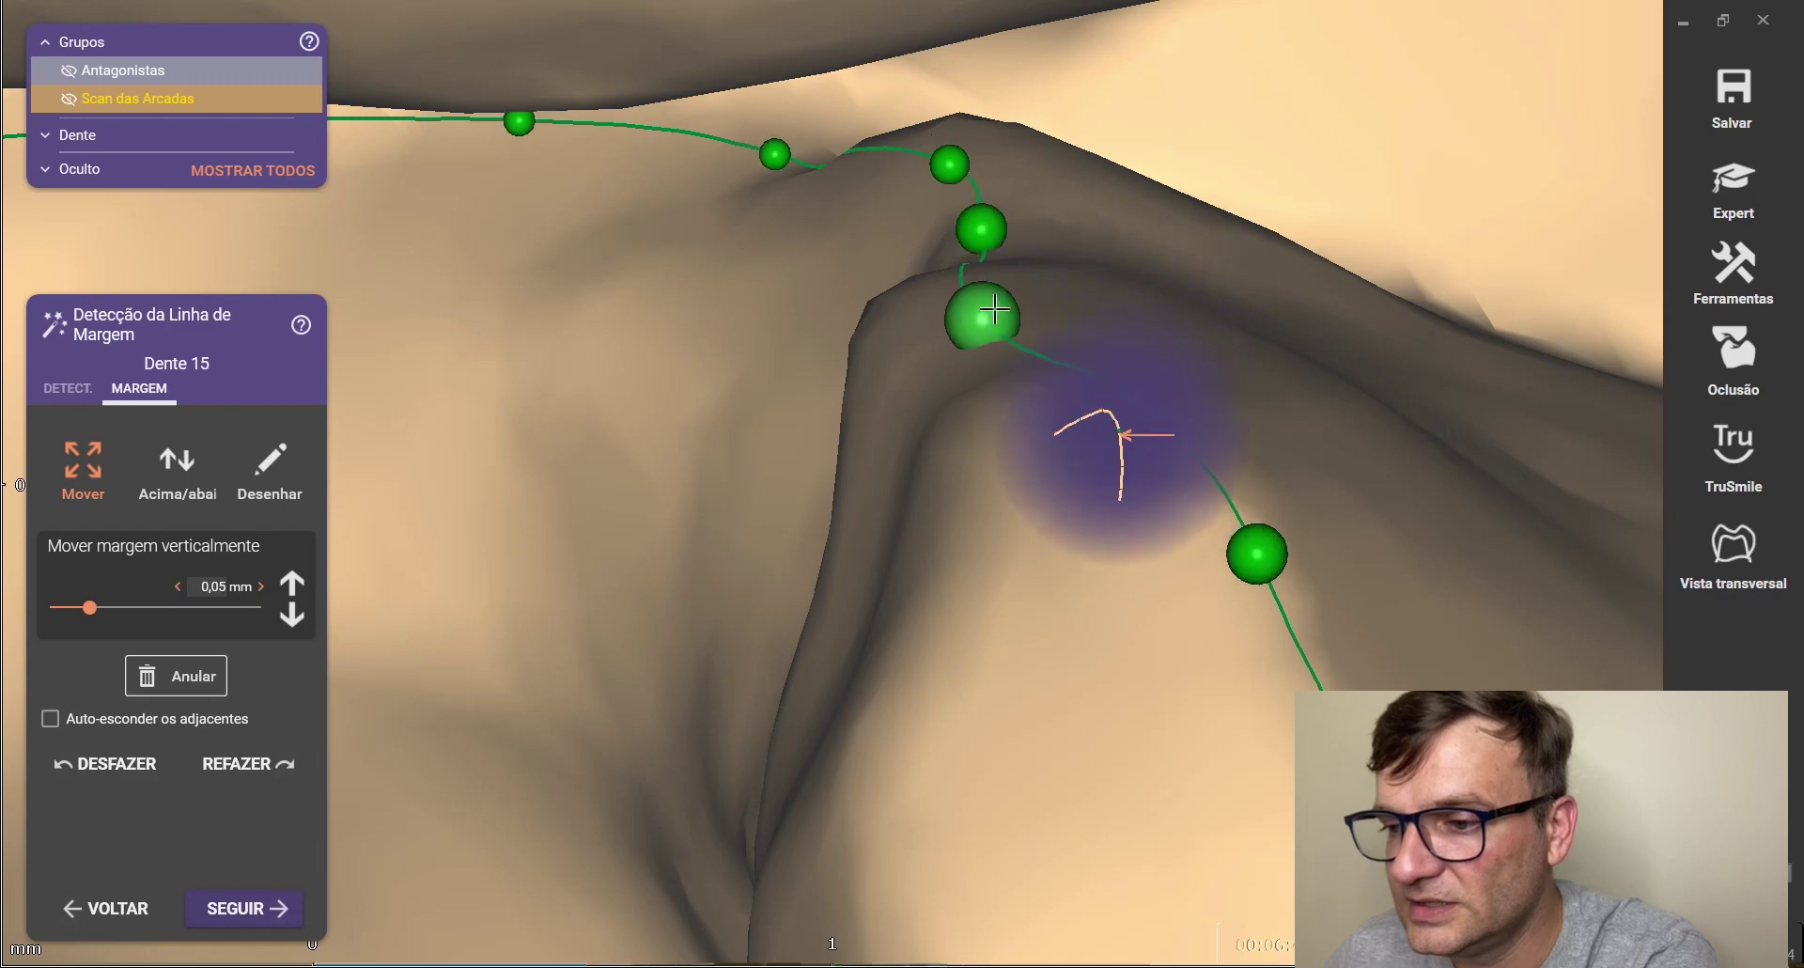
{"action": "scroll", "coordinate": [980, 365], "scroll_direction": "down", "scroll_amount": 4}
{"action": "scroll", "coordinate": [980, 364], "scroll_direction": "down", "scroll_amount": 6}
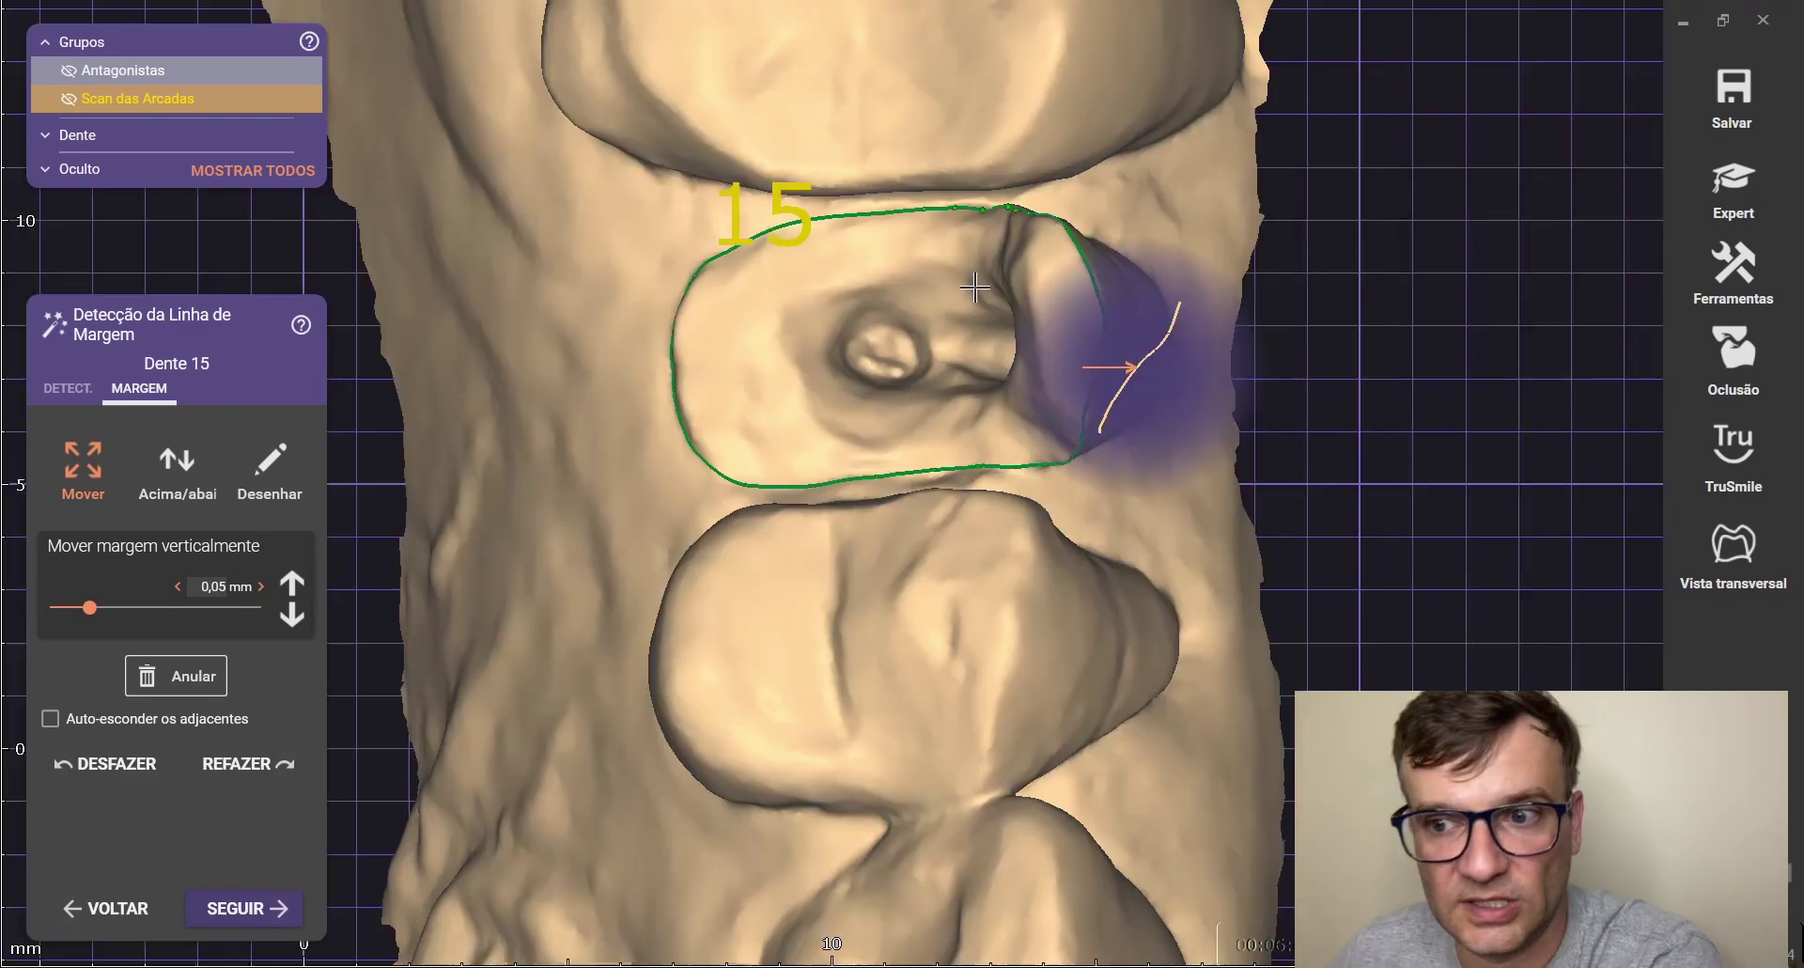
Check the mesial margin facing the neighbouring premolar and accept the margin line to continue to the insertion axis
{"action": "scroll", "coordinate": [885, 501], "scroll_direction": "up", "scroll_amount": 6}
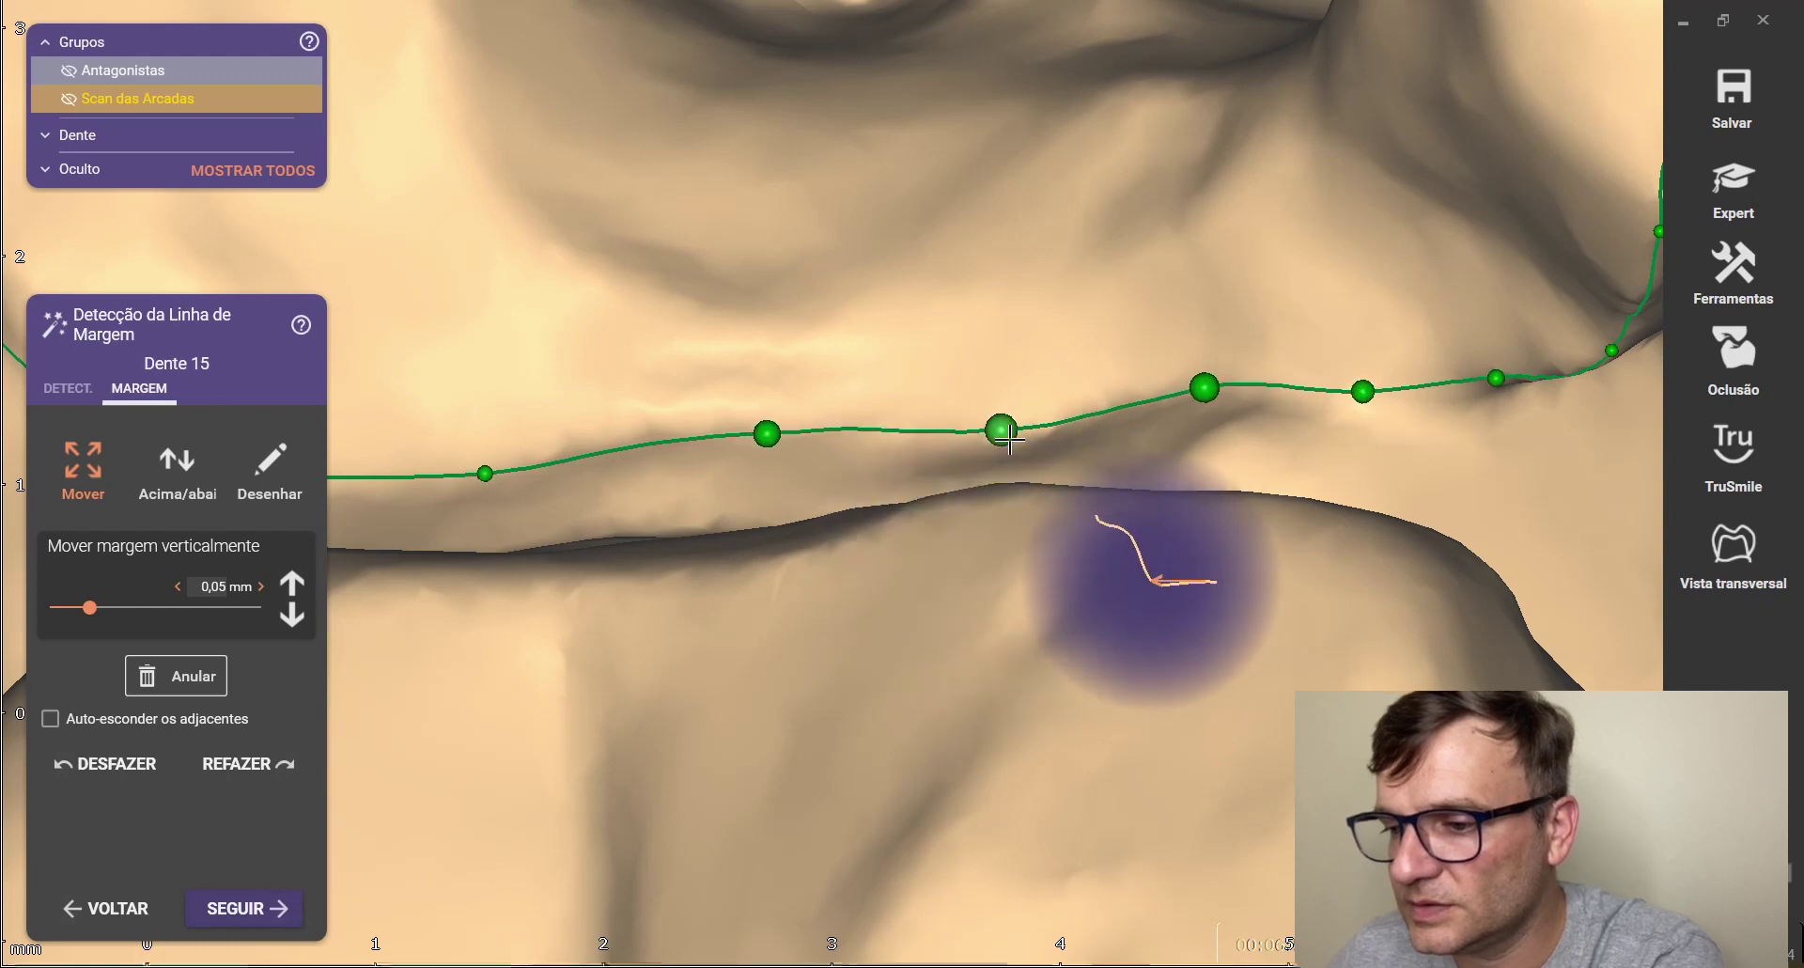
{"action": "scroll", "coordinate": [1038, 508], "scroll_direction": "down", "scroll_amount": 6}
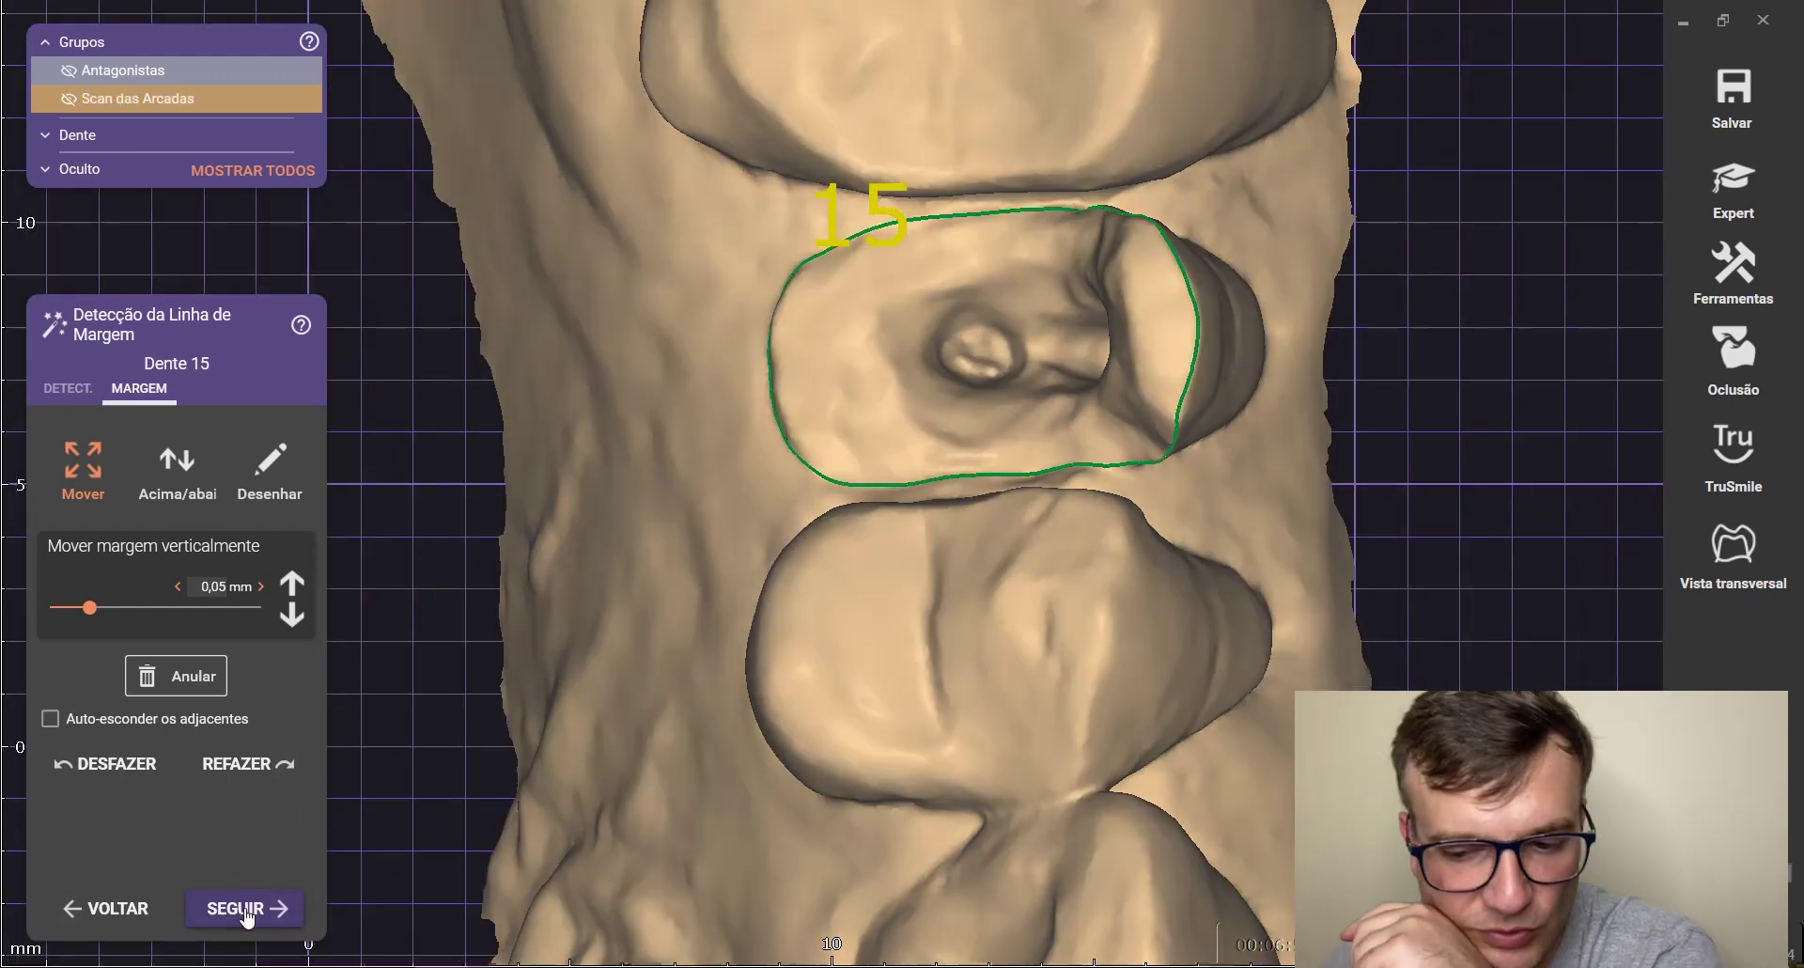
{"action": "left_click", "coordinate": [246, 910]}
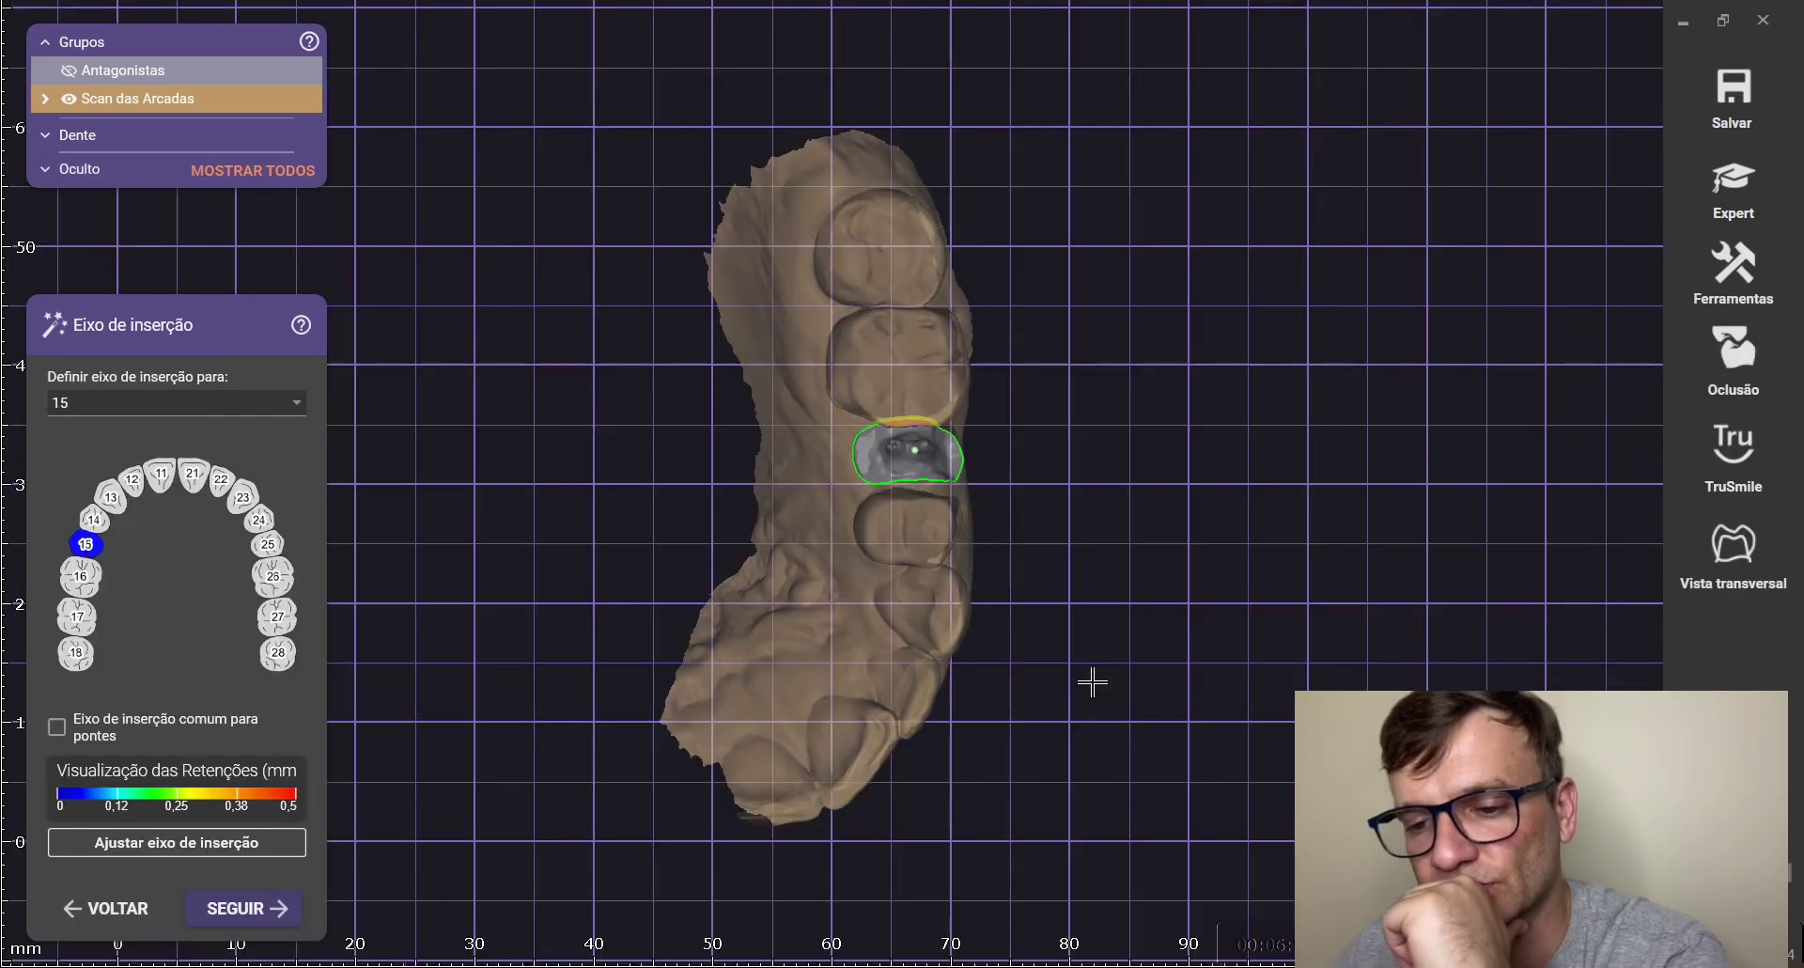
Check the cavity of tooth 15 for undercuts, tilt the insertion axis to free the distal wall and align it with the occlusal view
{"action": "scroll", "coordinate": [977, 490], "scroll_direction": "up", "scroll_amount": 8}
{"action": "scroll", "coordinate": [983, 578], "scroll_direction": "down", "scroll_amount": 3}
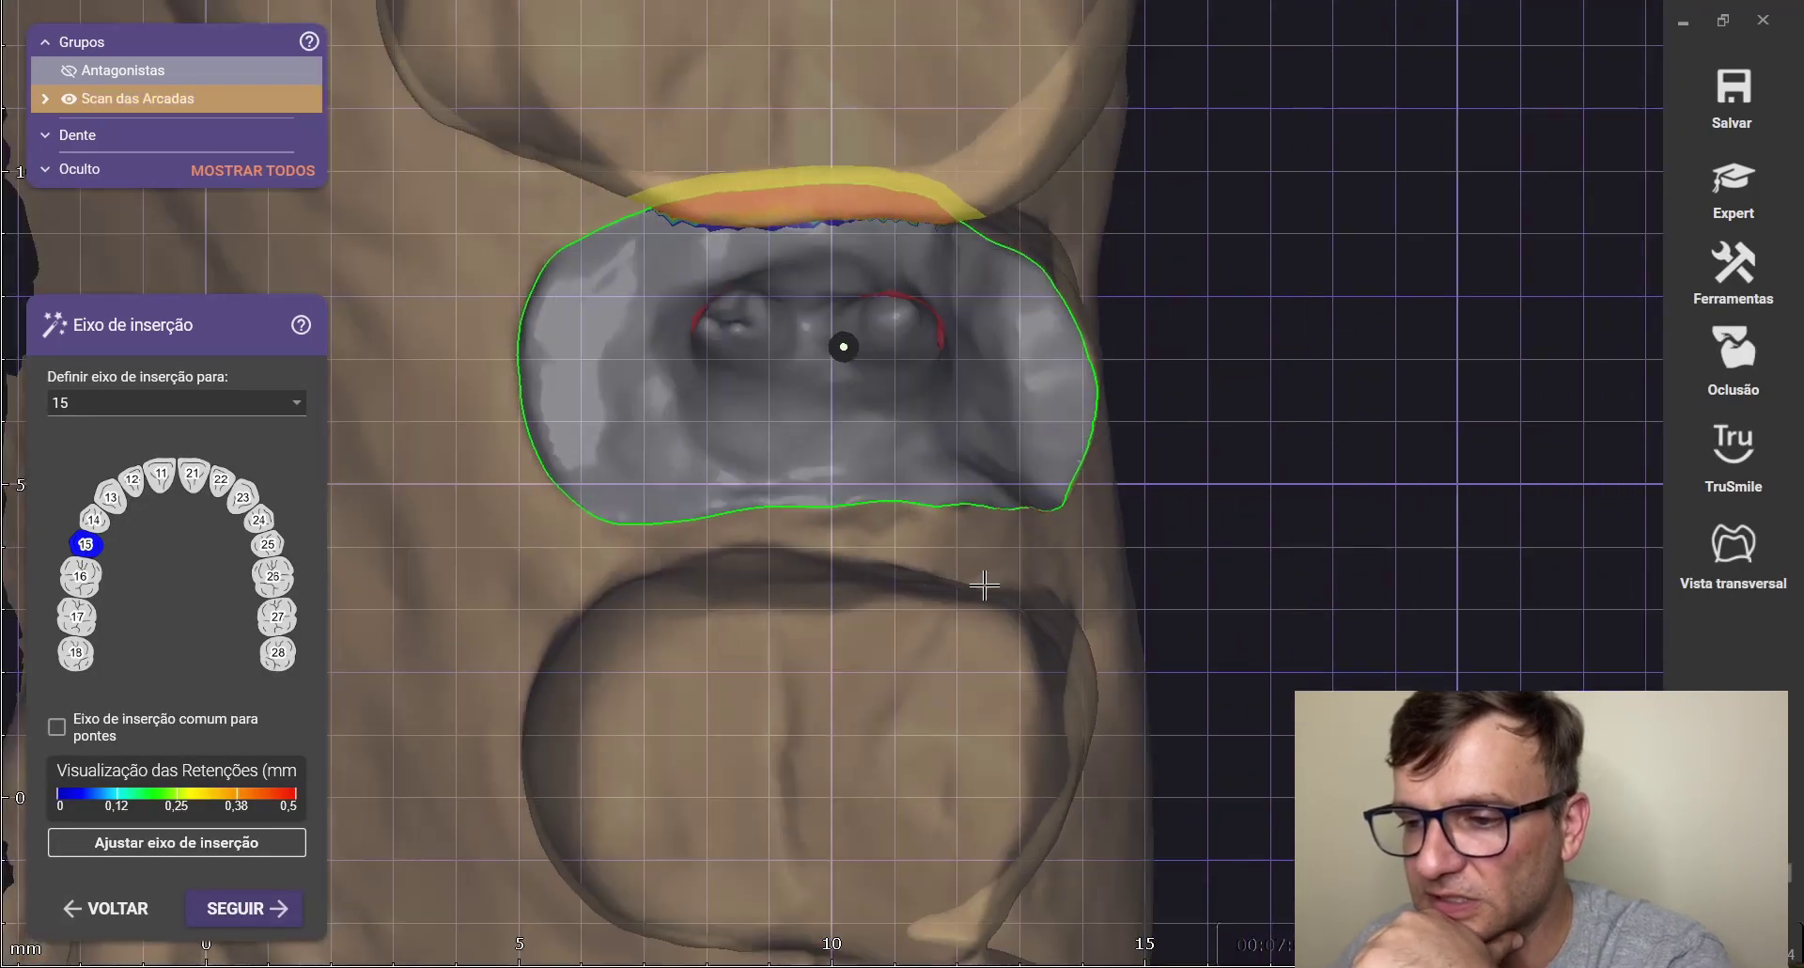
{"action": "right_click_drag", "start_coordinate": [1007, 516], "coordinate": [1012, 476]}
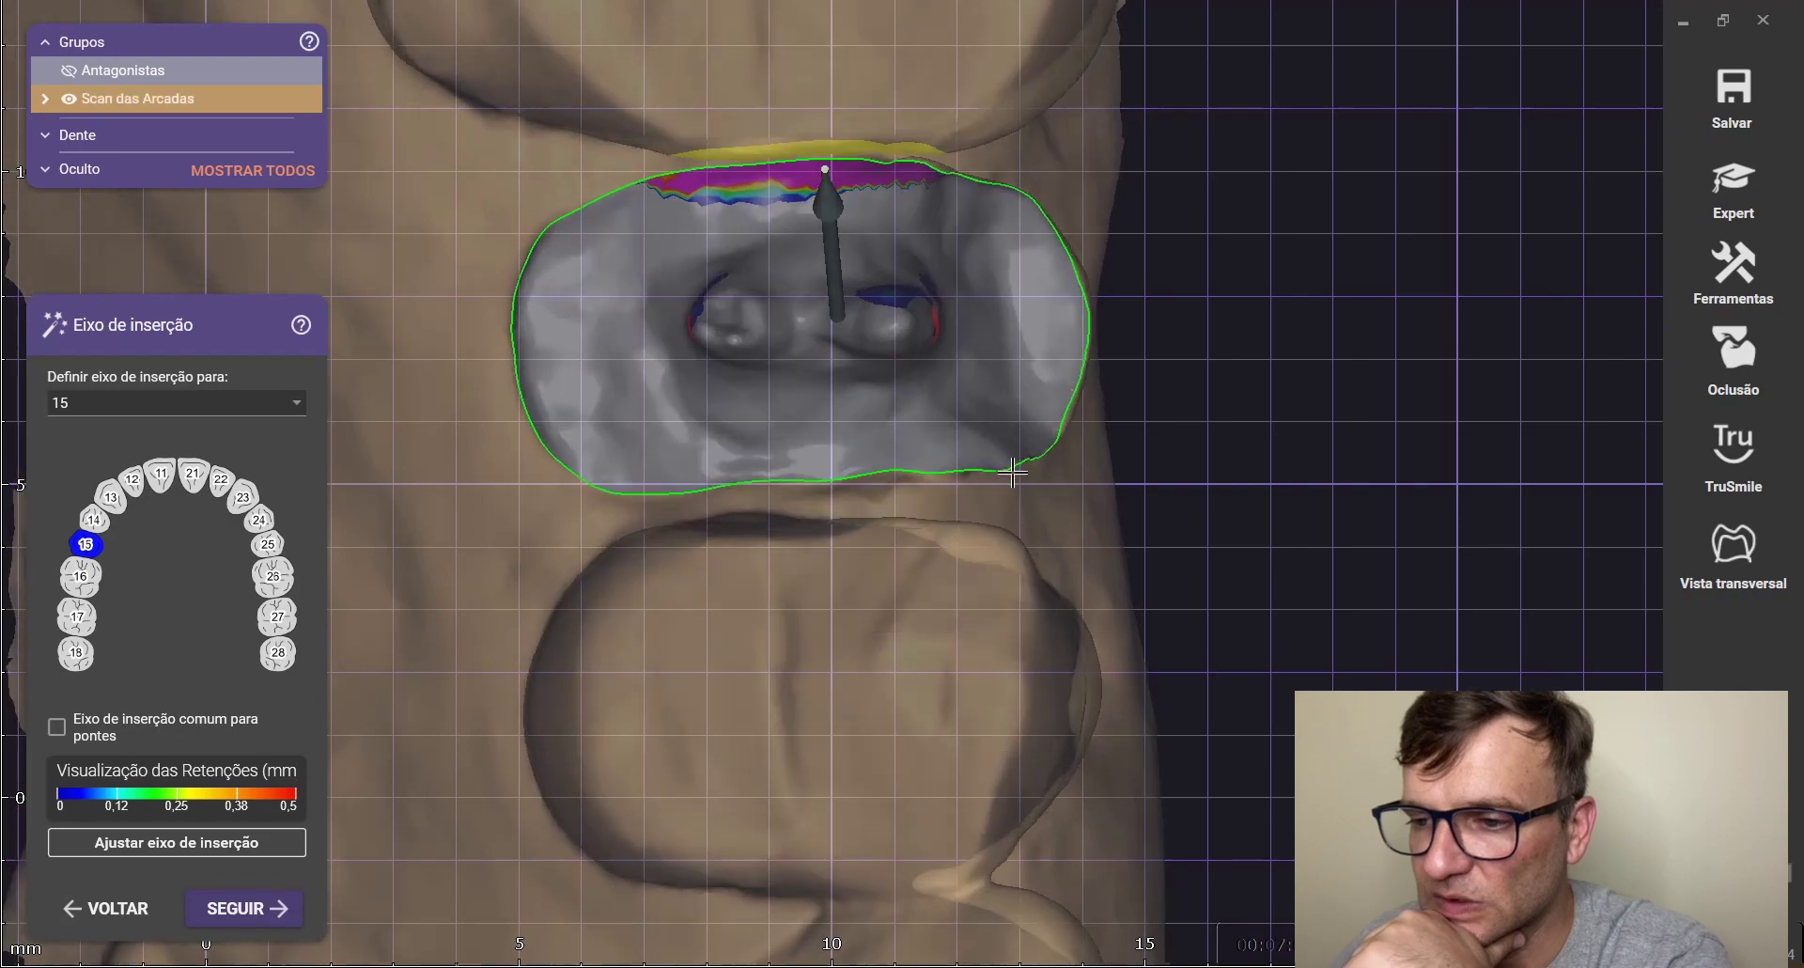
{"action": "right_click_drag", "start_coordinate": [1246, 361], "coordinate": [1252, 364]}
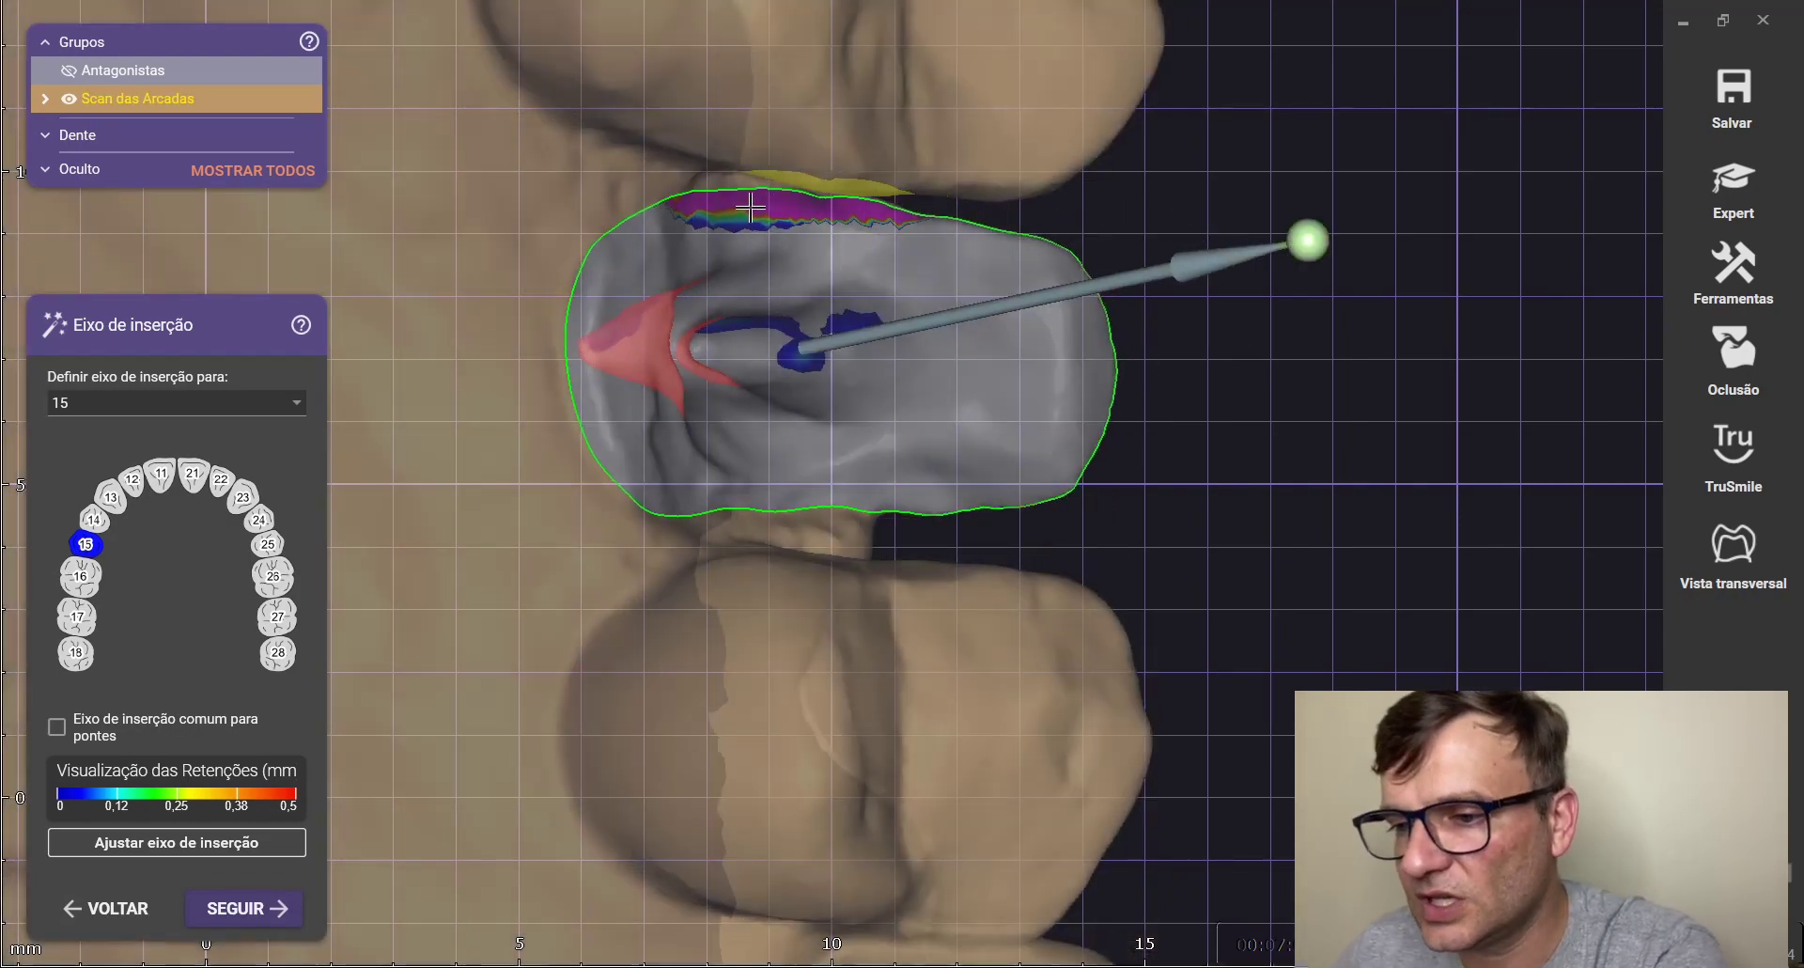
{"action": "right_click_drag", "start_coordinate": [840, 489], "coordinate": [831, 487]}
{"action": "scroll", "coordinate": [919, 325], "scroll_direction": "up", "scroll_amount": 3}
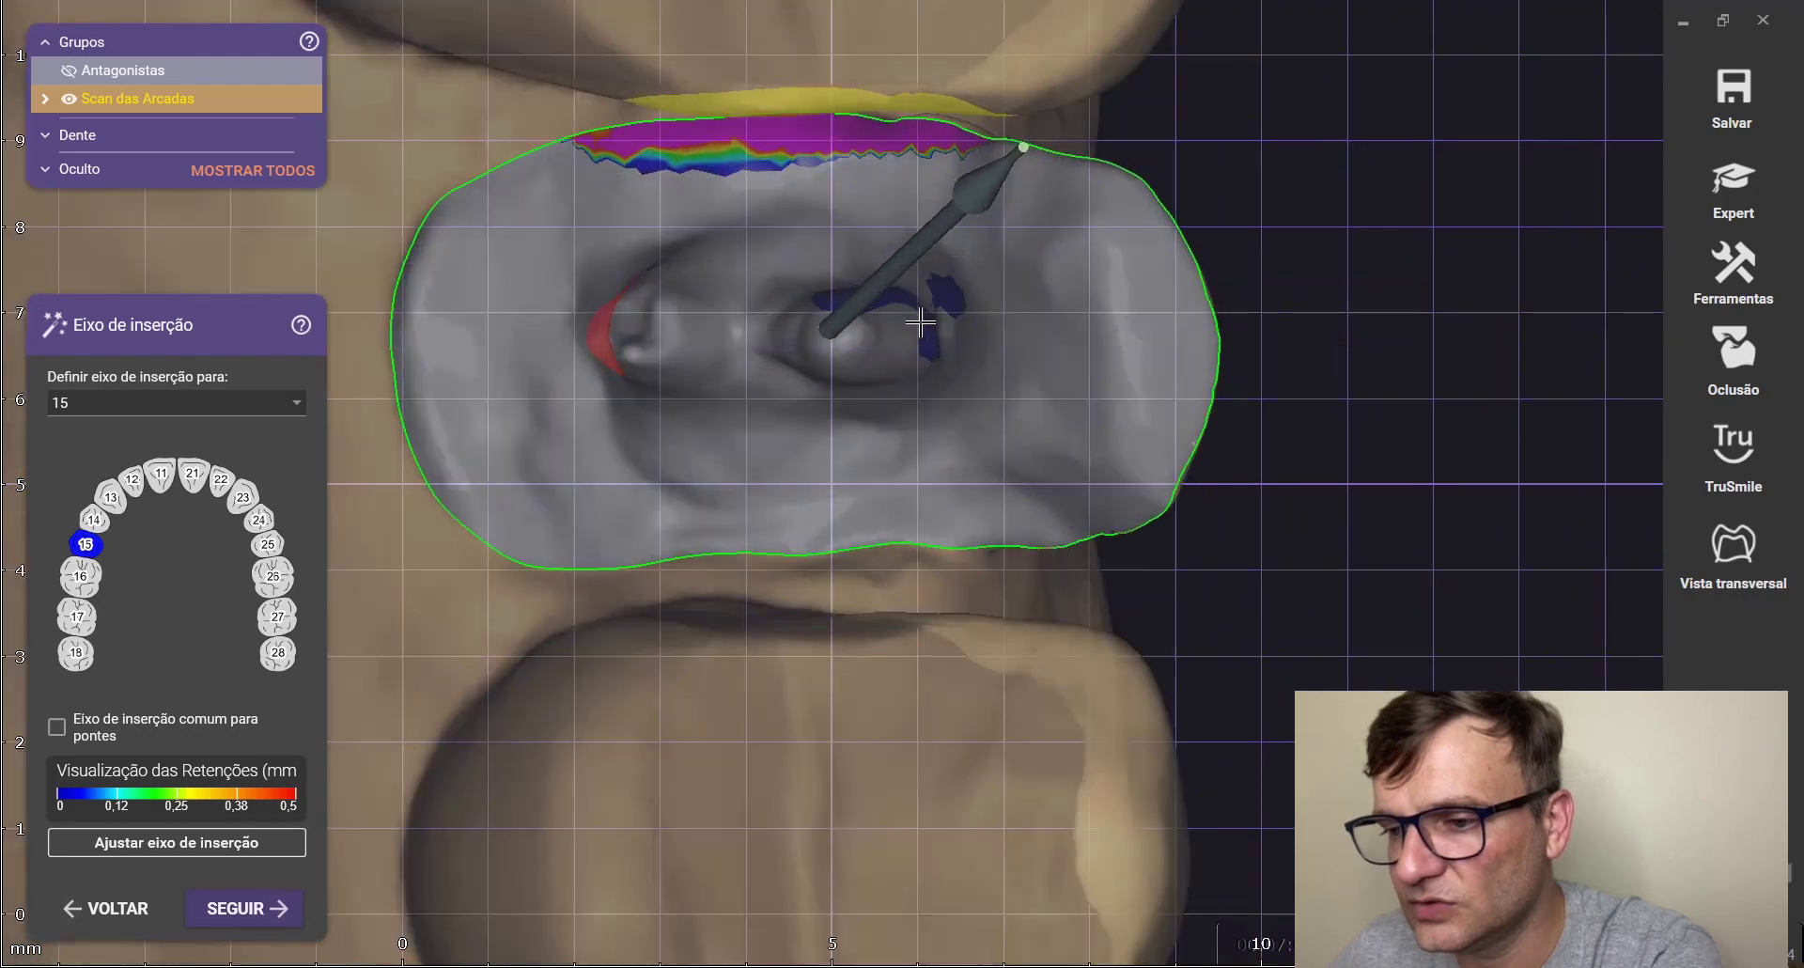
{"action": "scroll", "coordinate": [868, 360], "scroll_direction": "down", "scroll_amount": 4}
{"action": "right_click_drag", "start_coordinate": [980, 470], "coordinate": [990, 508]}
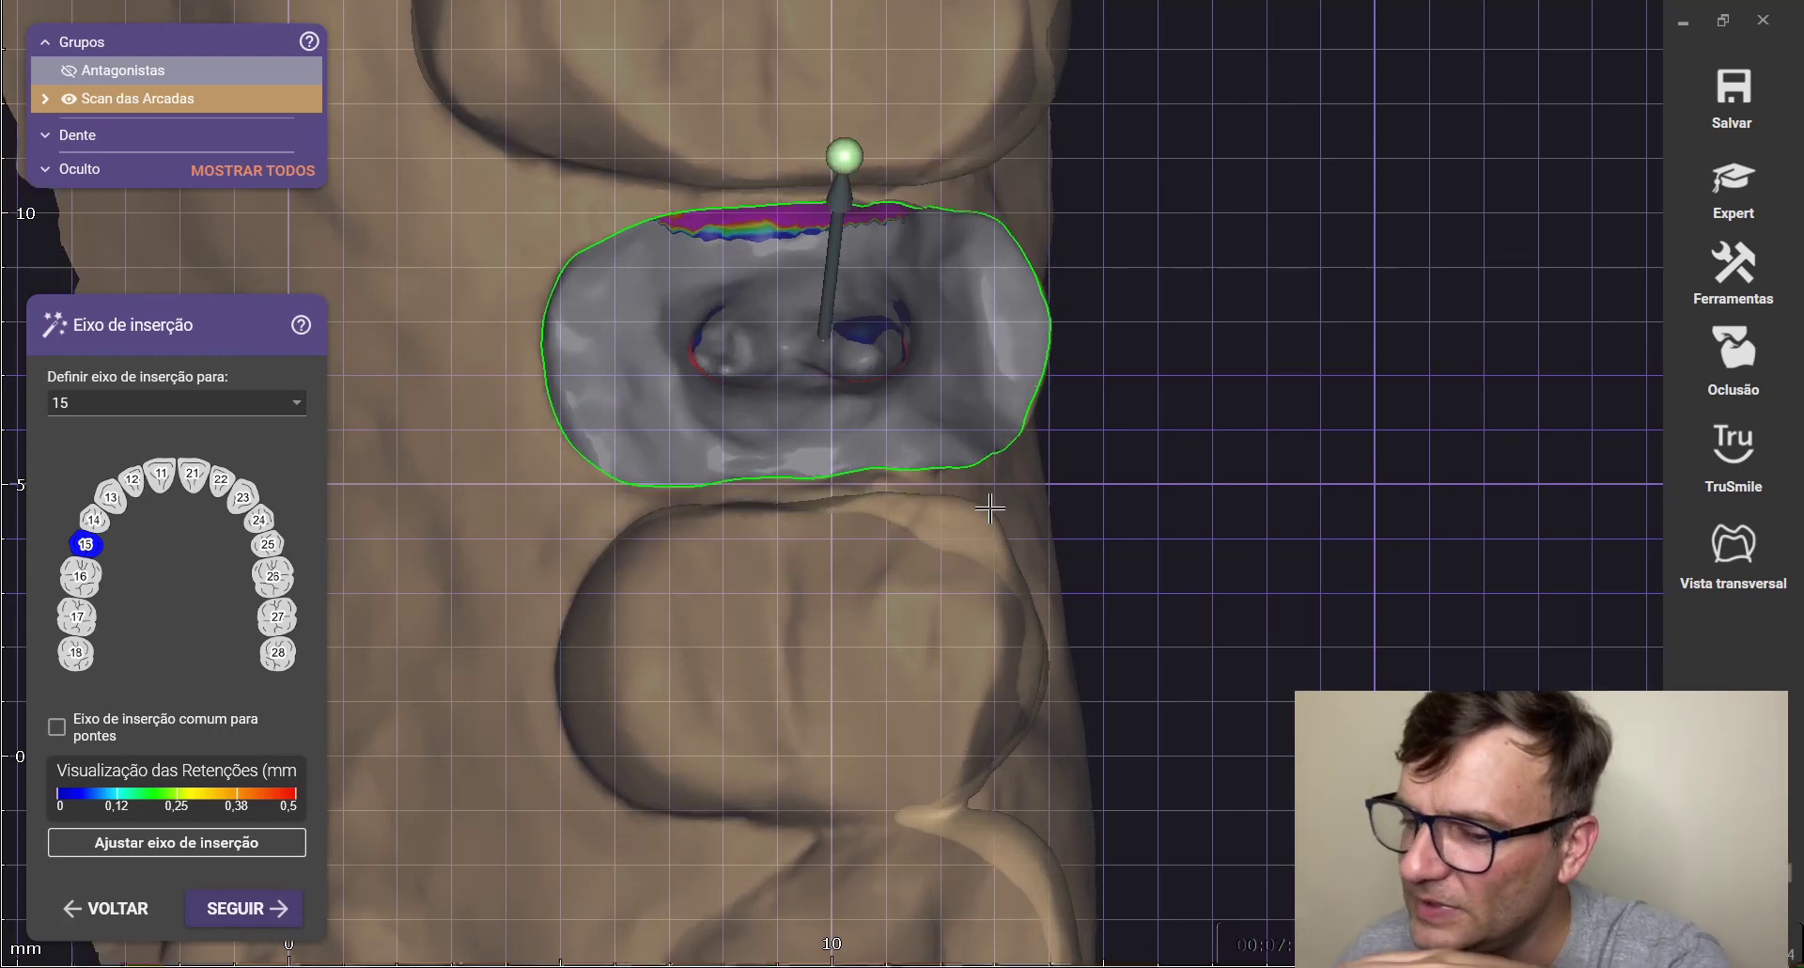
{"action": "left_click_drag", "start_coordinate": [851, 155], "coordinate": [823, 302]}
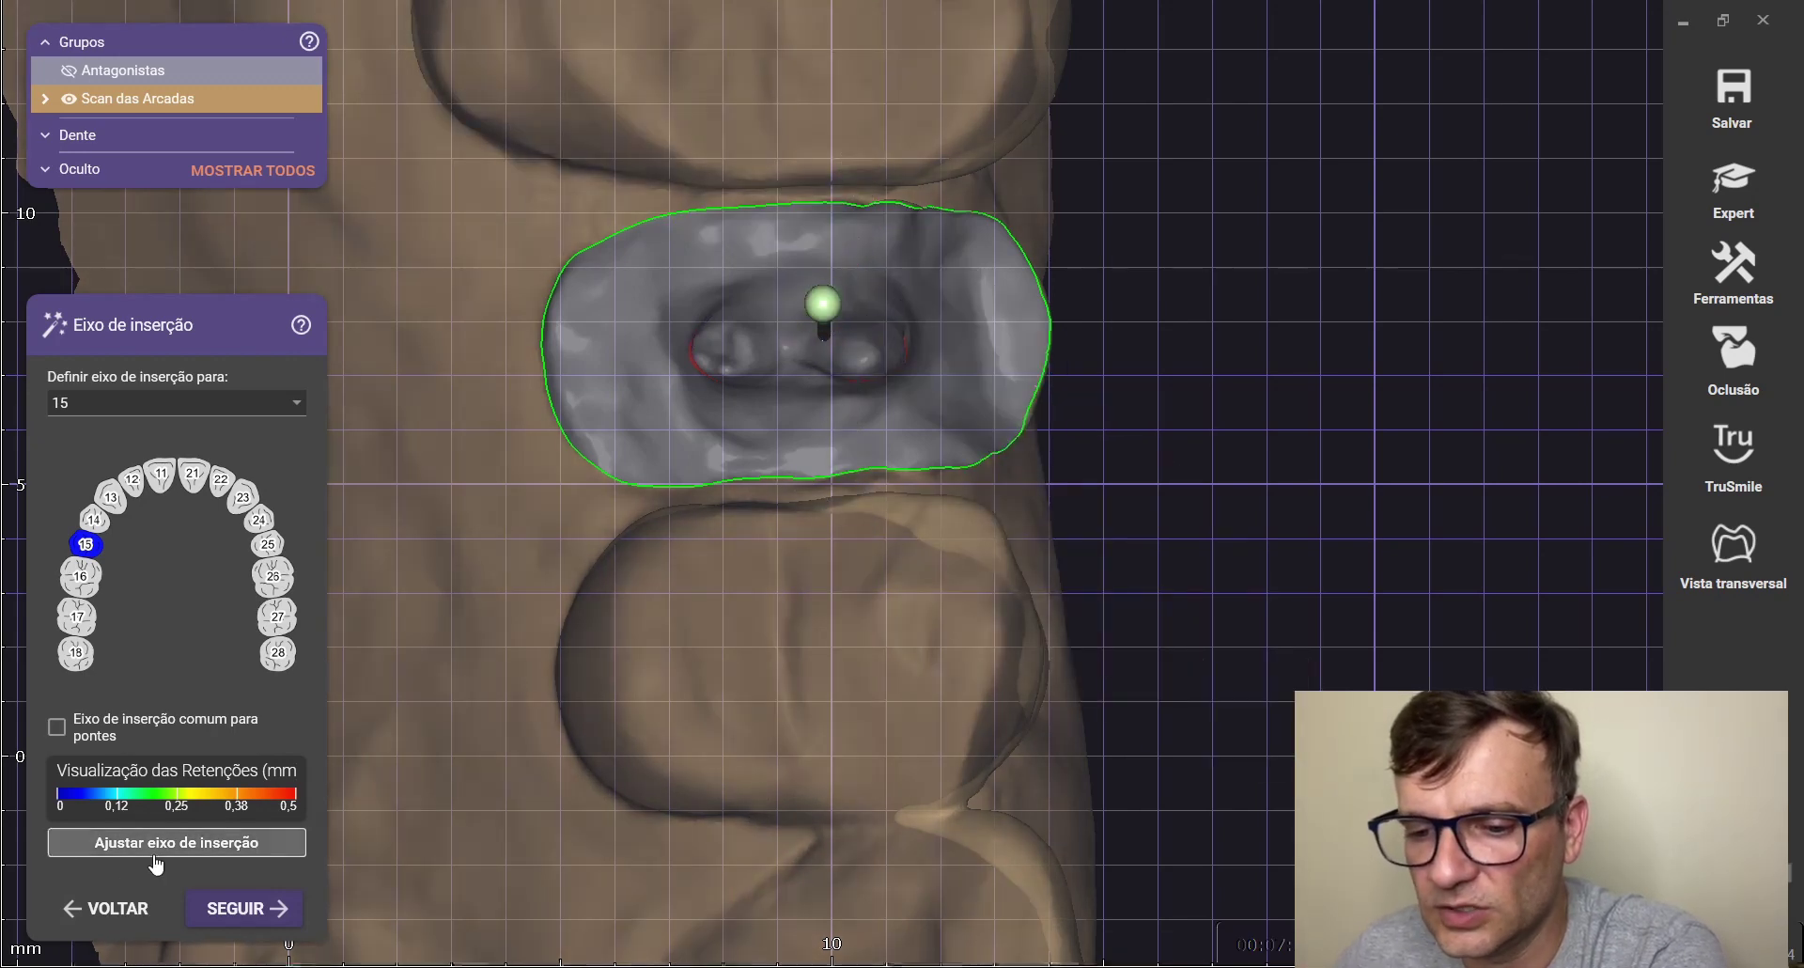
{"action": "left_click", "coordinate": [169, 851]}
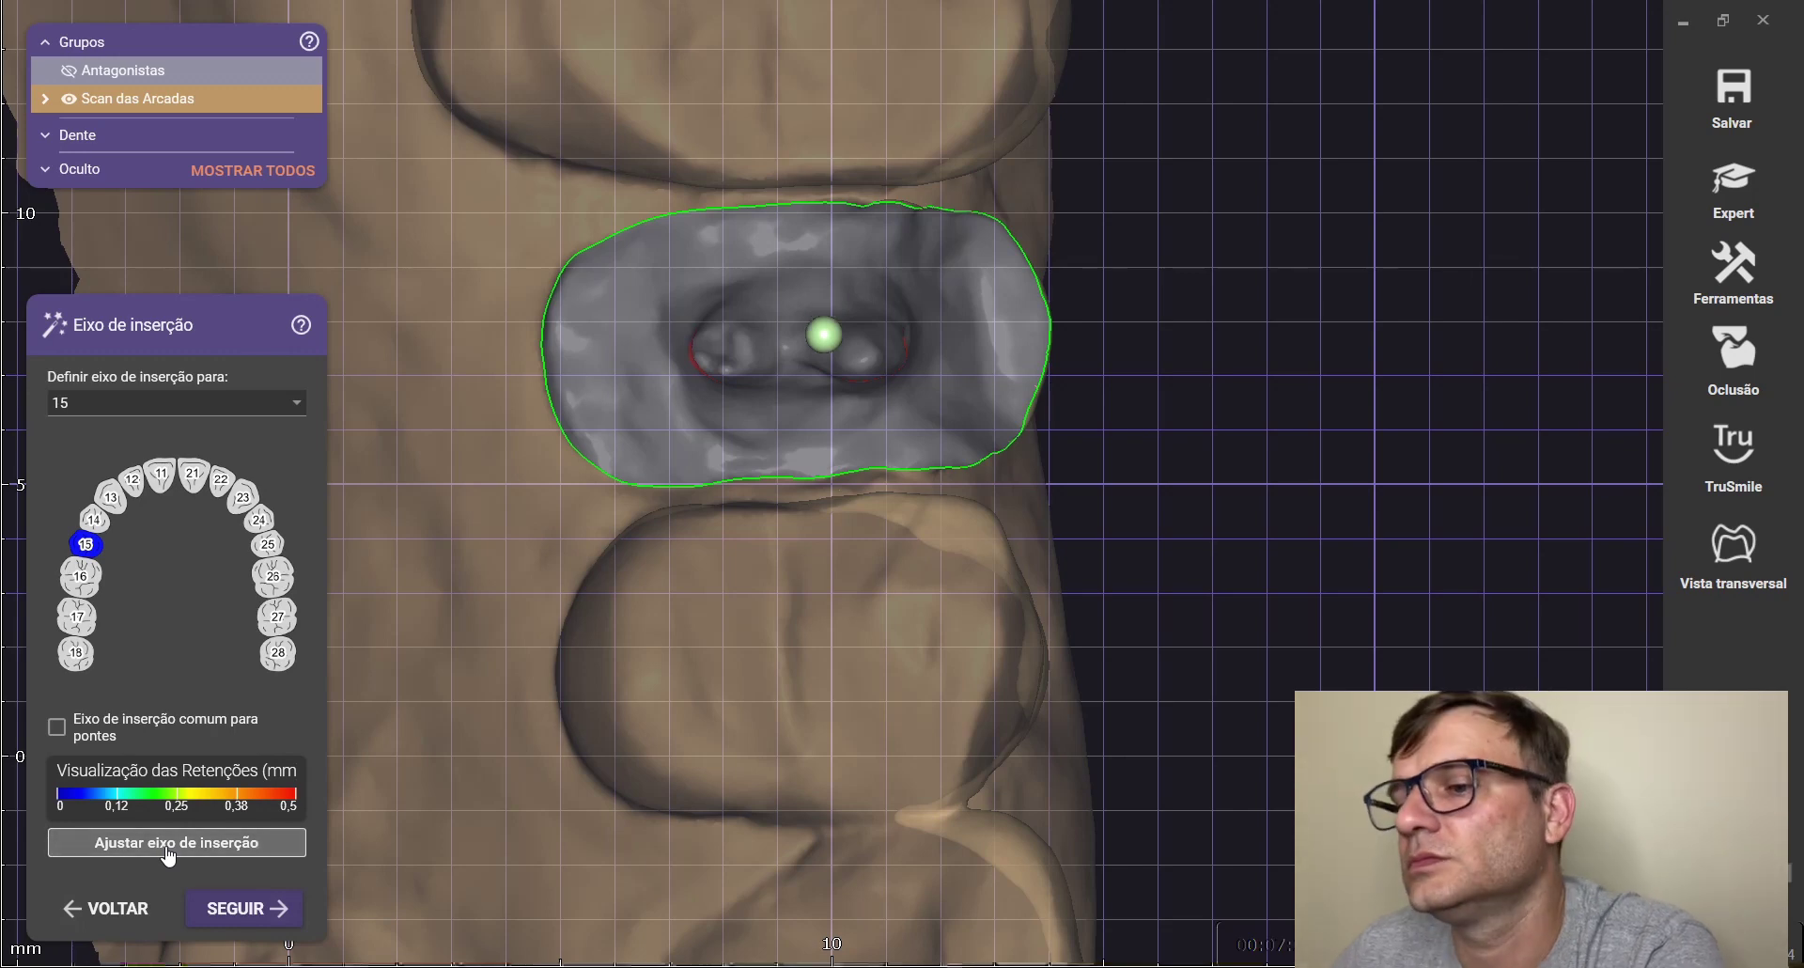
Realign the insertion axis with a slightly tilted view that minimises the undercuts inside the cavity and continue to the inlay base
{"action": "scroll", "coordinate": [844, 388], "scroll_direction": "up", "scroll_amount": 1}
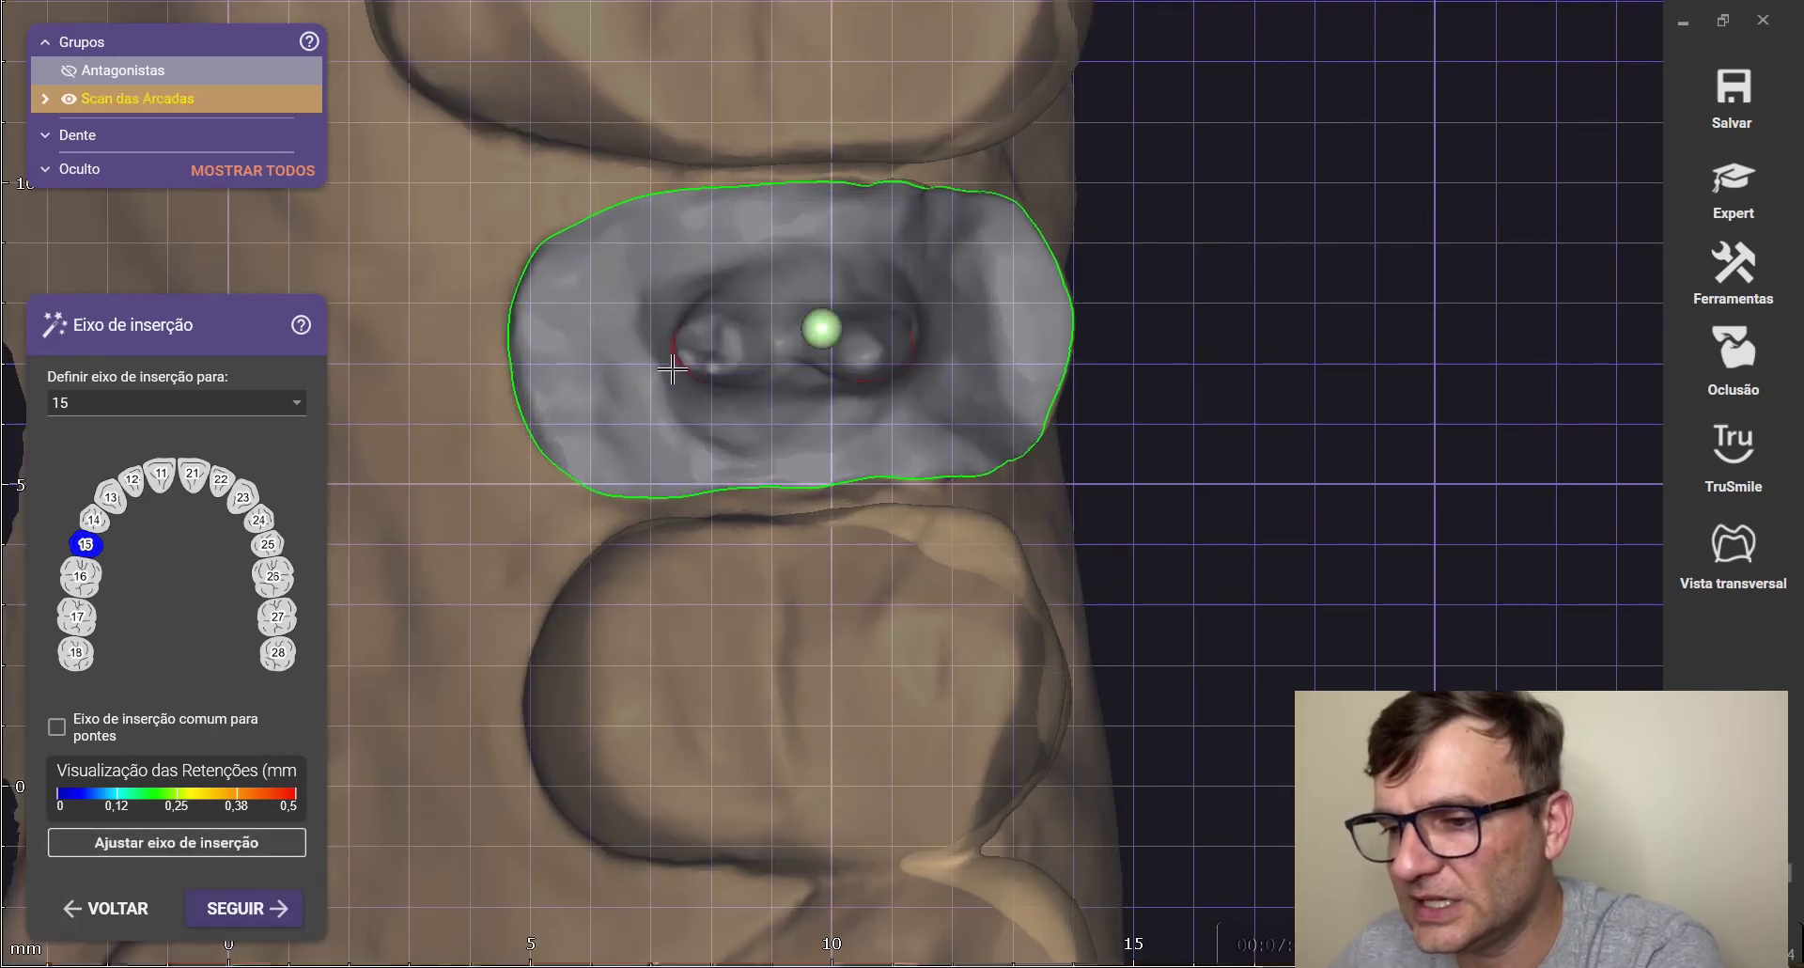
{"action": "scroll", "coordinate": [843, 434], "scroll_direction": "up", "scroll_amount": 2}
{"action": "right_click_drag", "start_coordinate": [857, 444], "coordinate": [854, 449]}
{"action": "right_click_drag", "start_coordinate": [942, 374], "coordinate": [942, 366]}
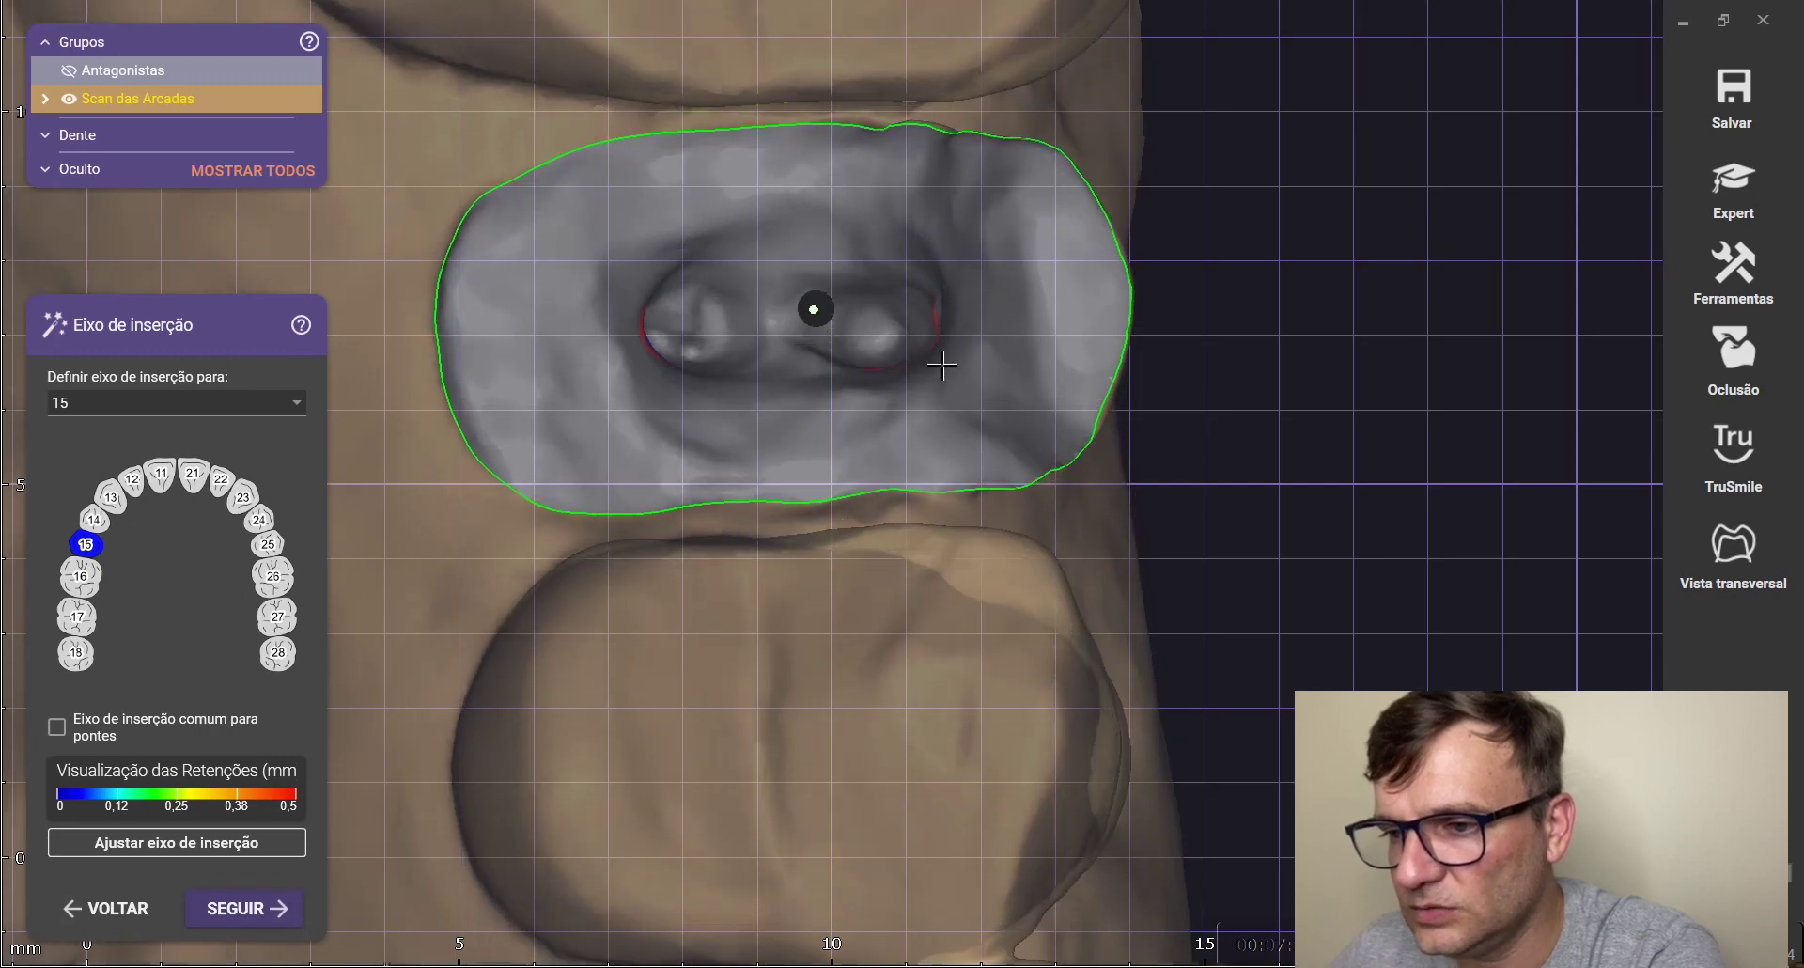
{"action": "right_click_drag", "start_coordinate": [750, 601], "coordinate": [731, 597]}
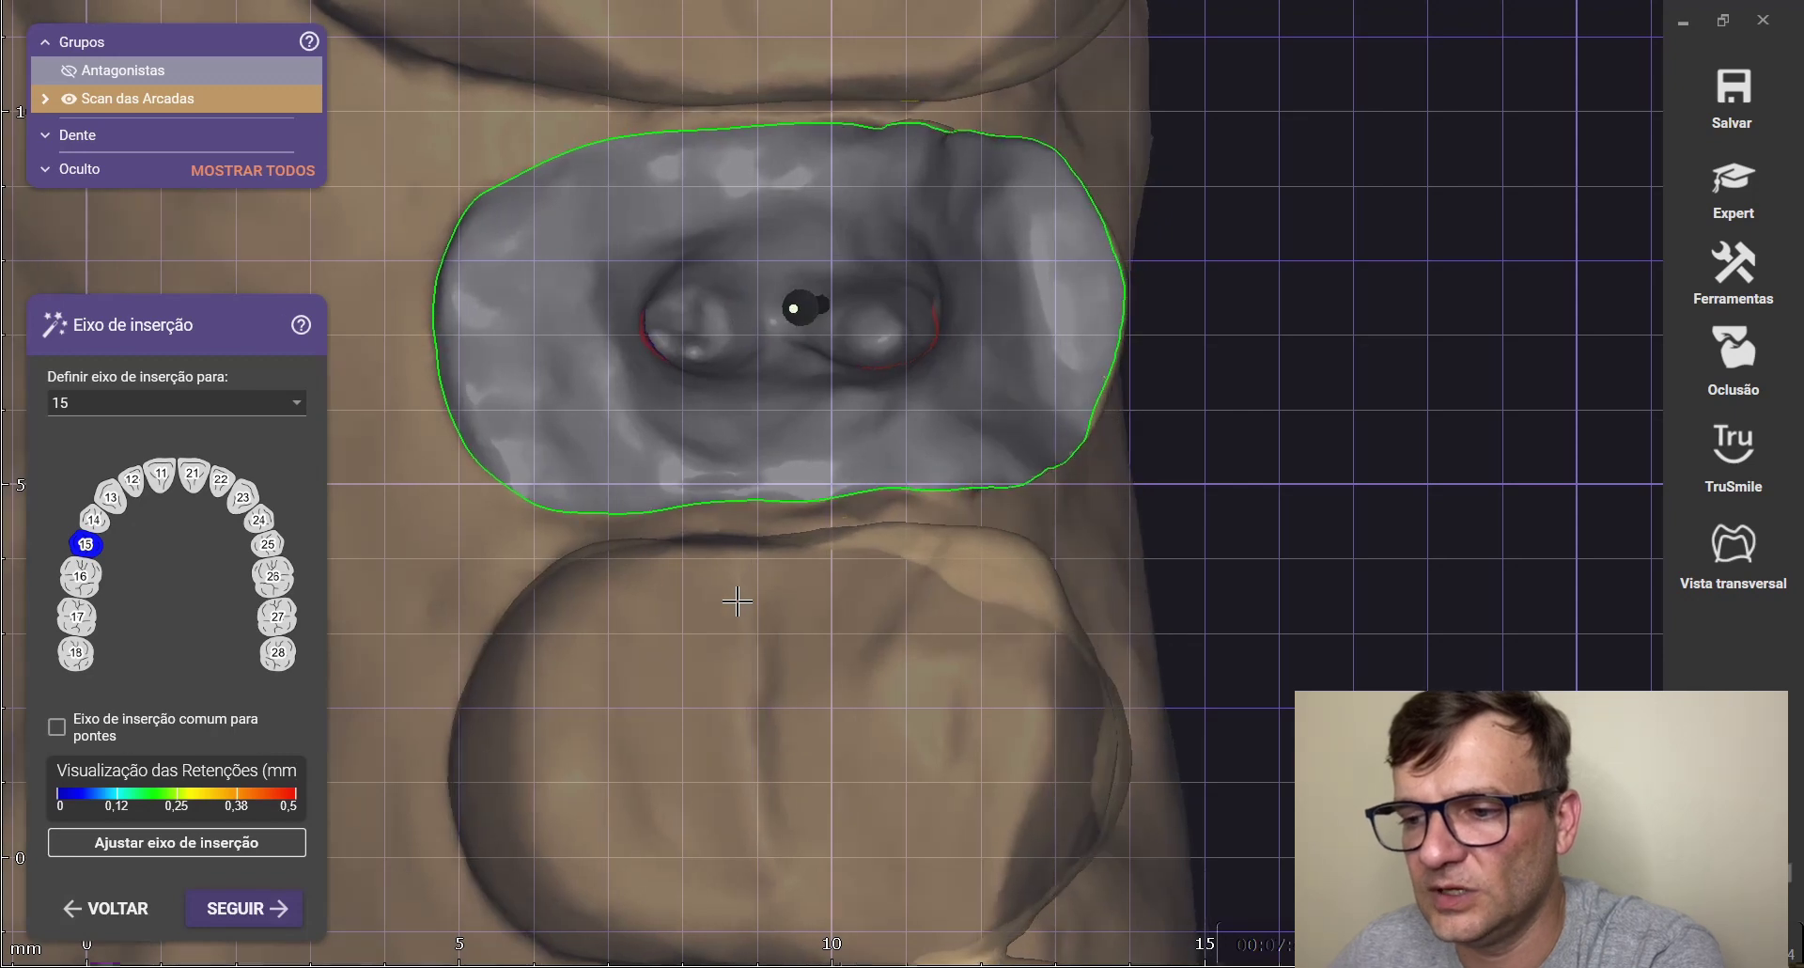
{"action": "left_click", "coordinate": [146, 851]}
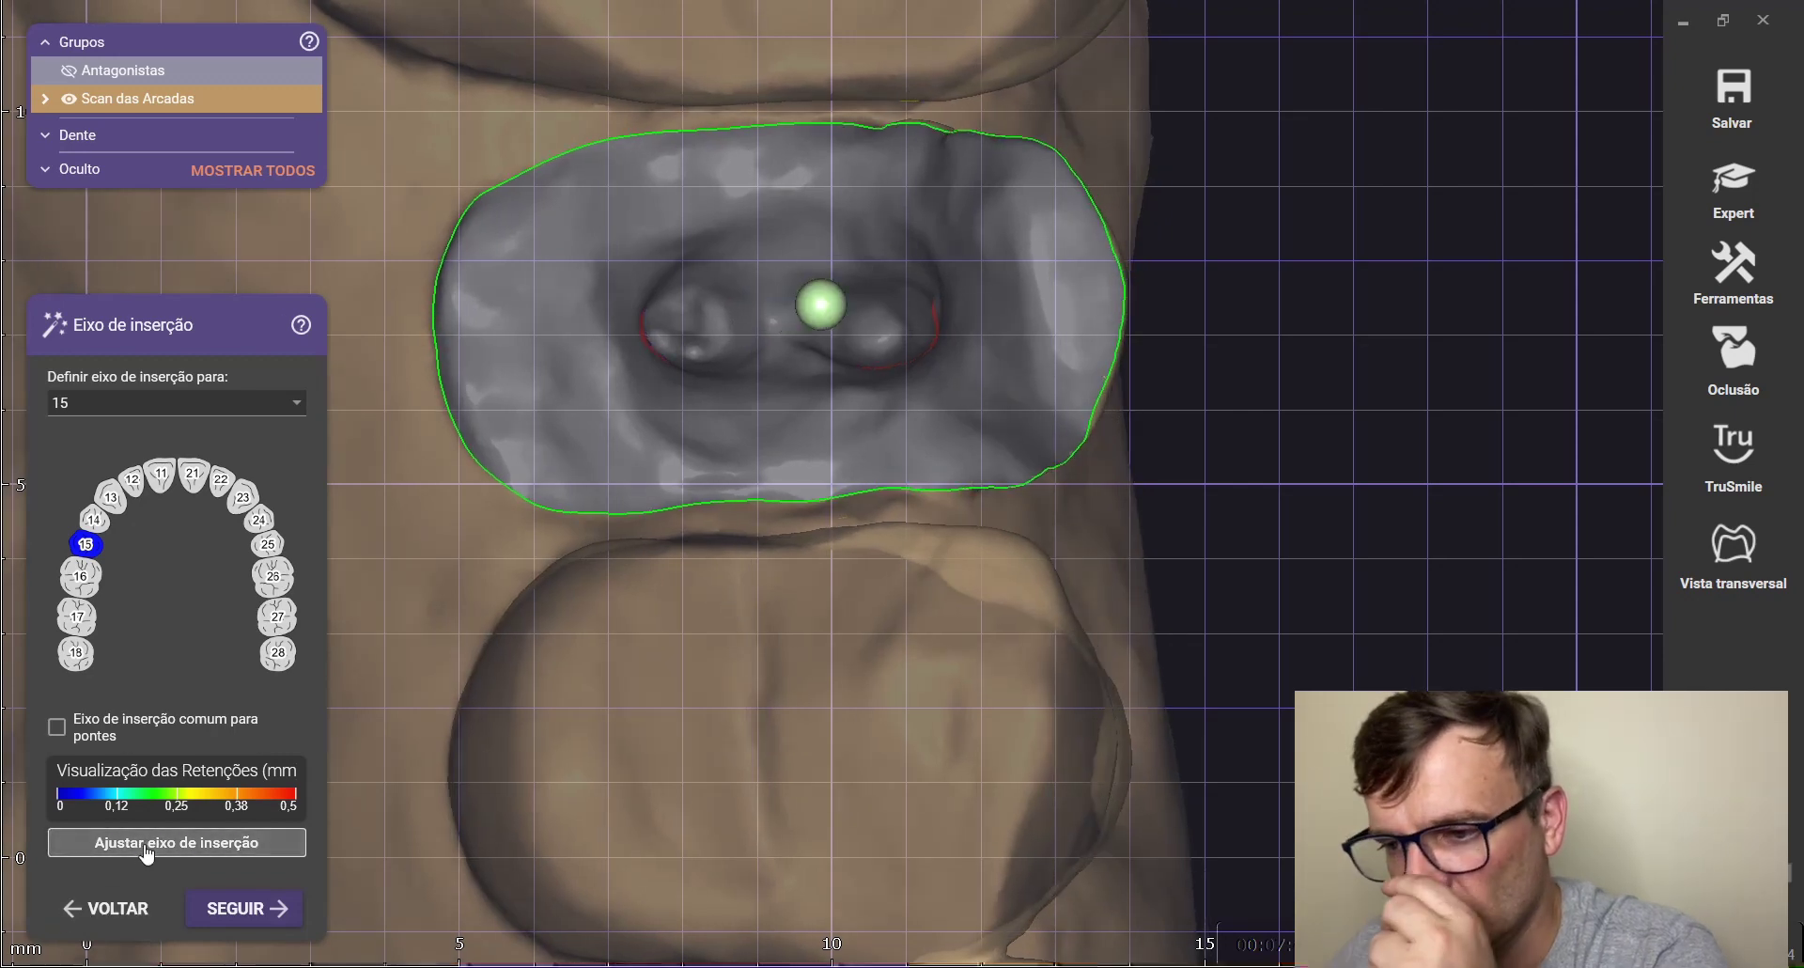
{"action": "left_click", "coordinate": [208, 909]}
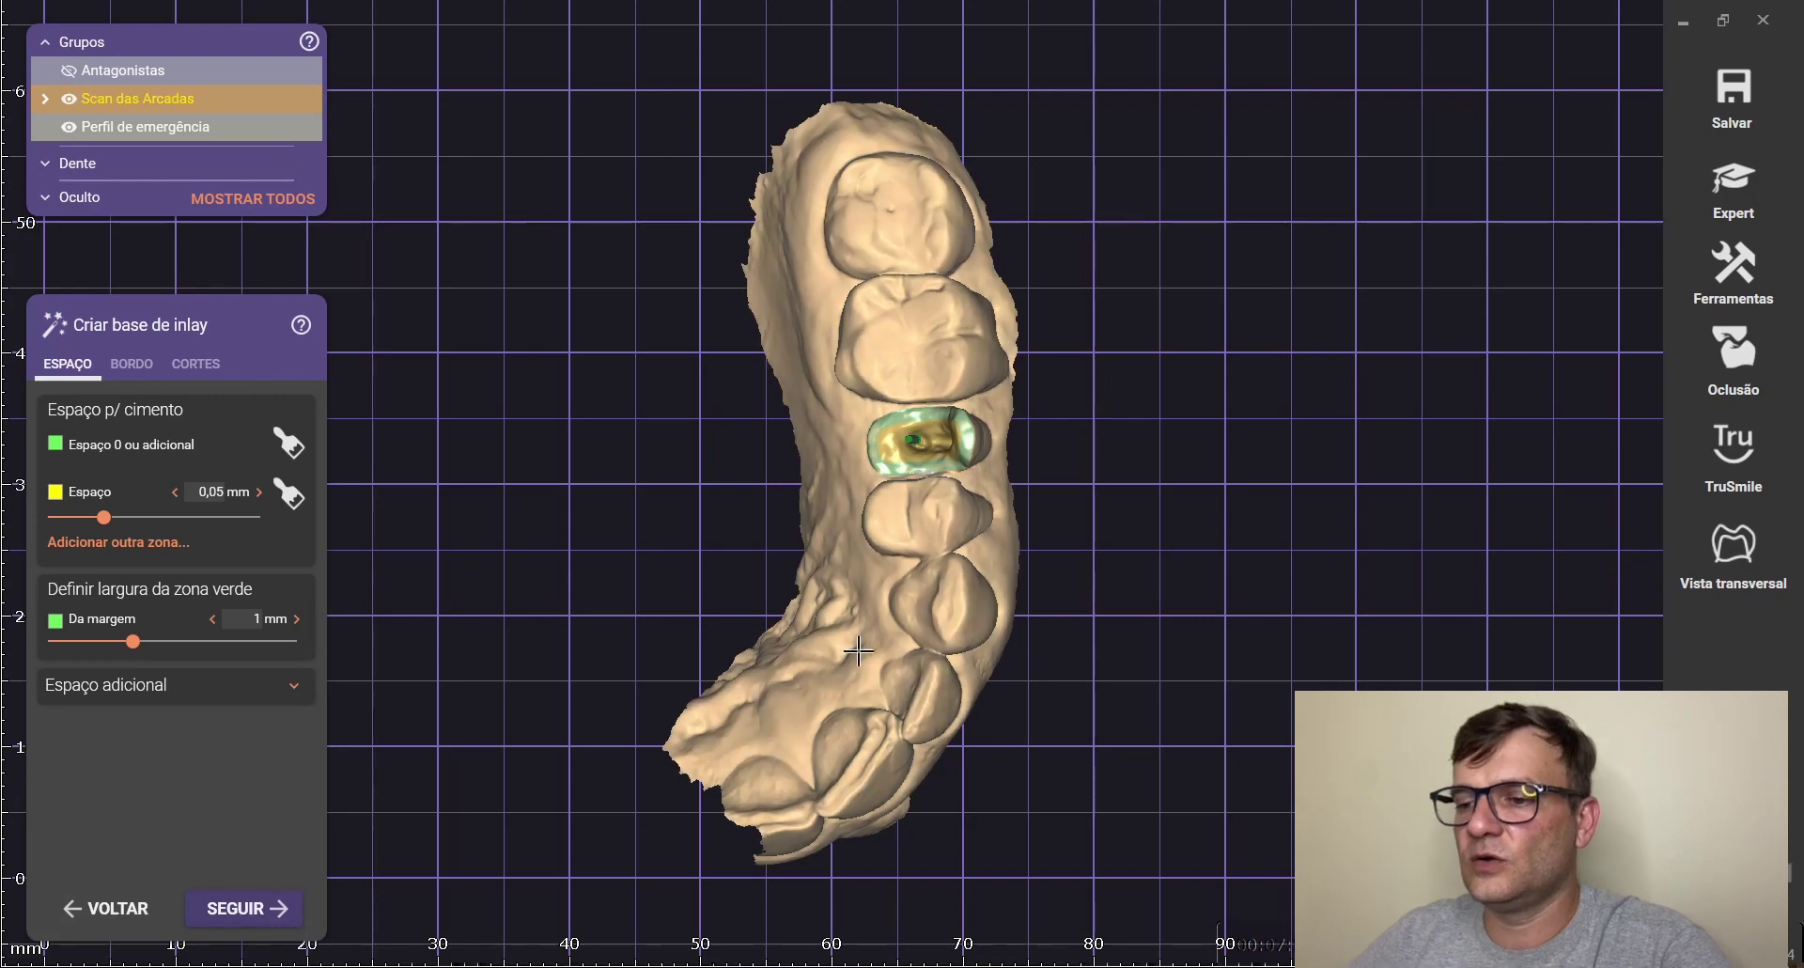
Hide the arch scans, examine the inlay base and its pulp chamber extensions from the side, and show the scans again
{"action": "scroll", "coordinate": [981, 441], "scroll_direction": "up", "scroll_amount": 5}
{"action": "scroll", "coordinate": [1046, 444], "scroll_direction": "down", "scroll_amount": 3}
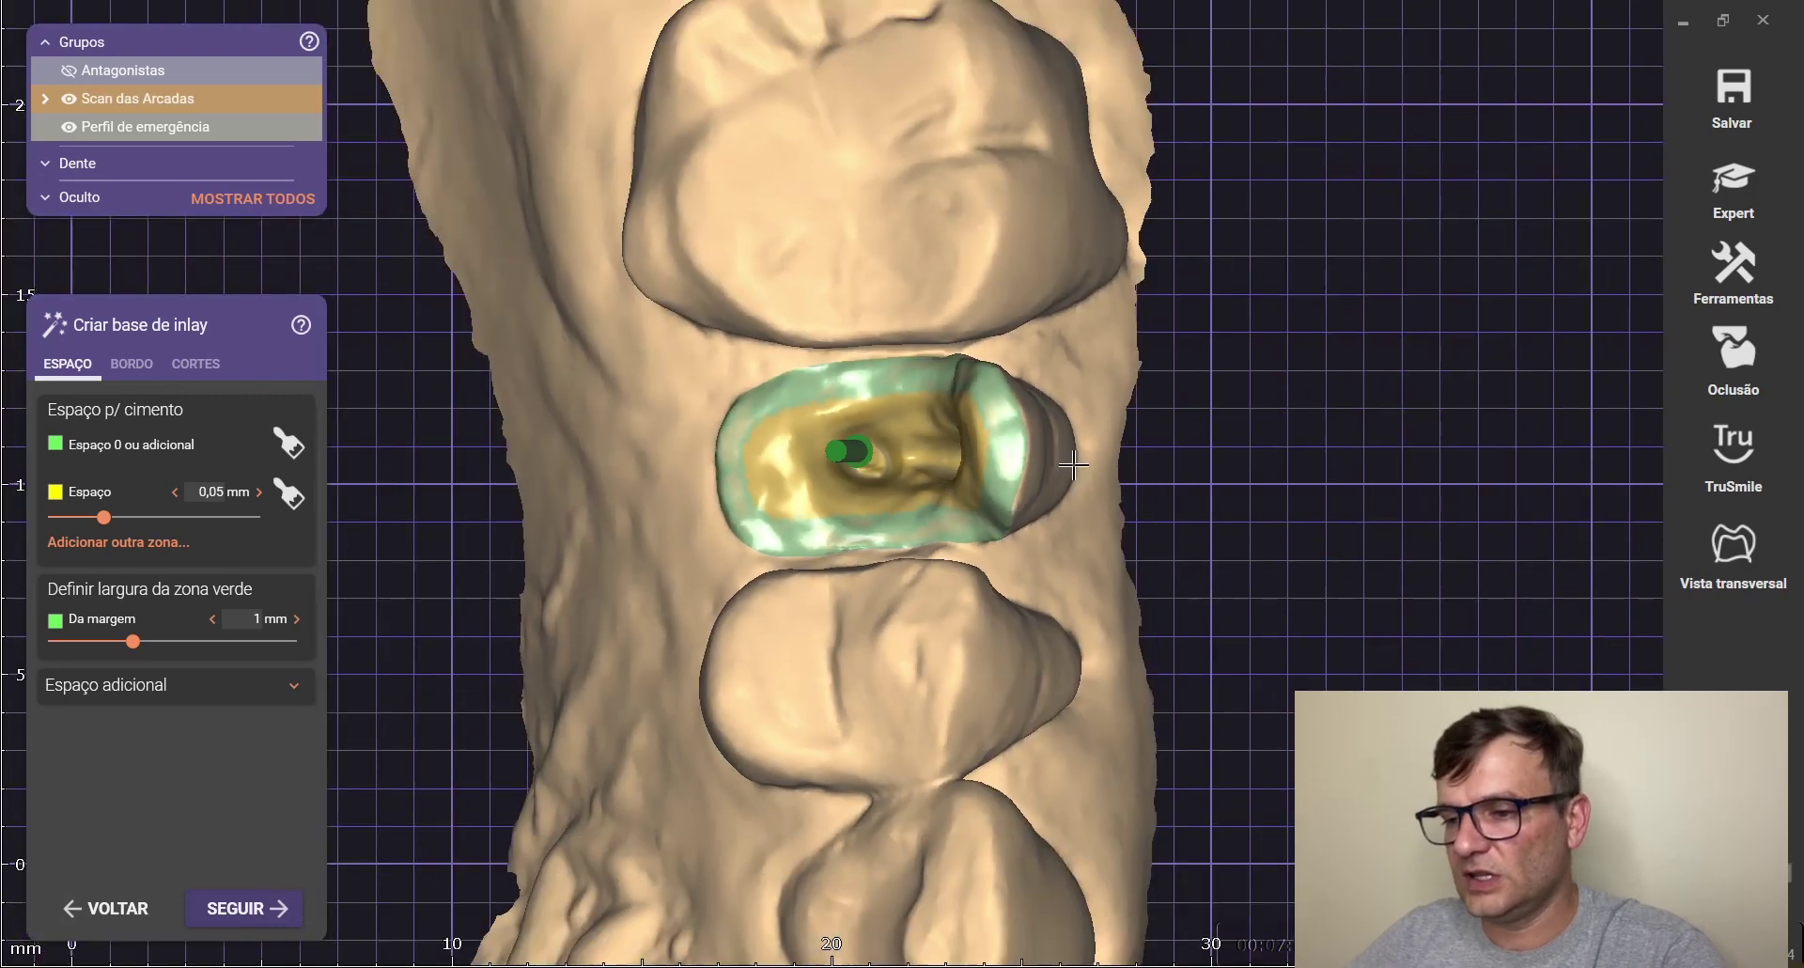
{"action": "right_click_drag", "start_coordinate": [1059, 470], "coordinate": [1070, 464]}
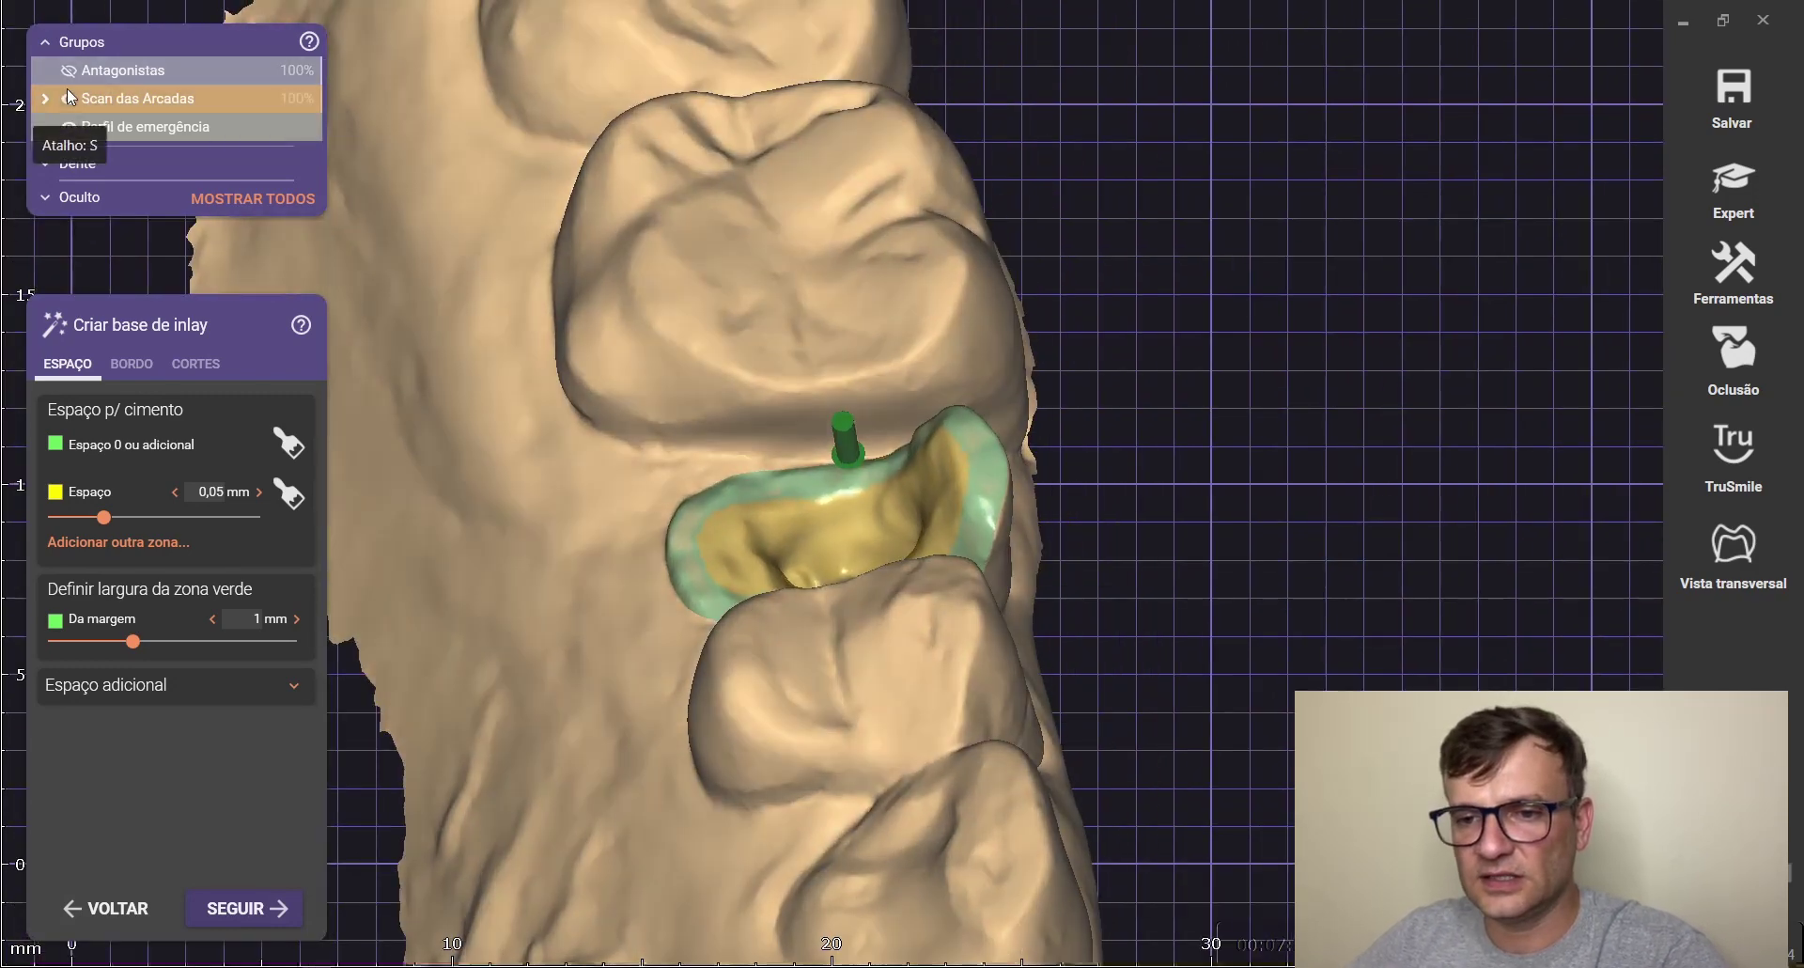
{"action": "left_click", "coordinate": [69, 97]}
{"action": "right_click_drag", "start_coordinate": [1039, 229], "coordinate": [980, 558]}
{"action": "scroll", "coordinate": [980, 558], "scroll_direction": "up", "scroll_amount": 5}
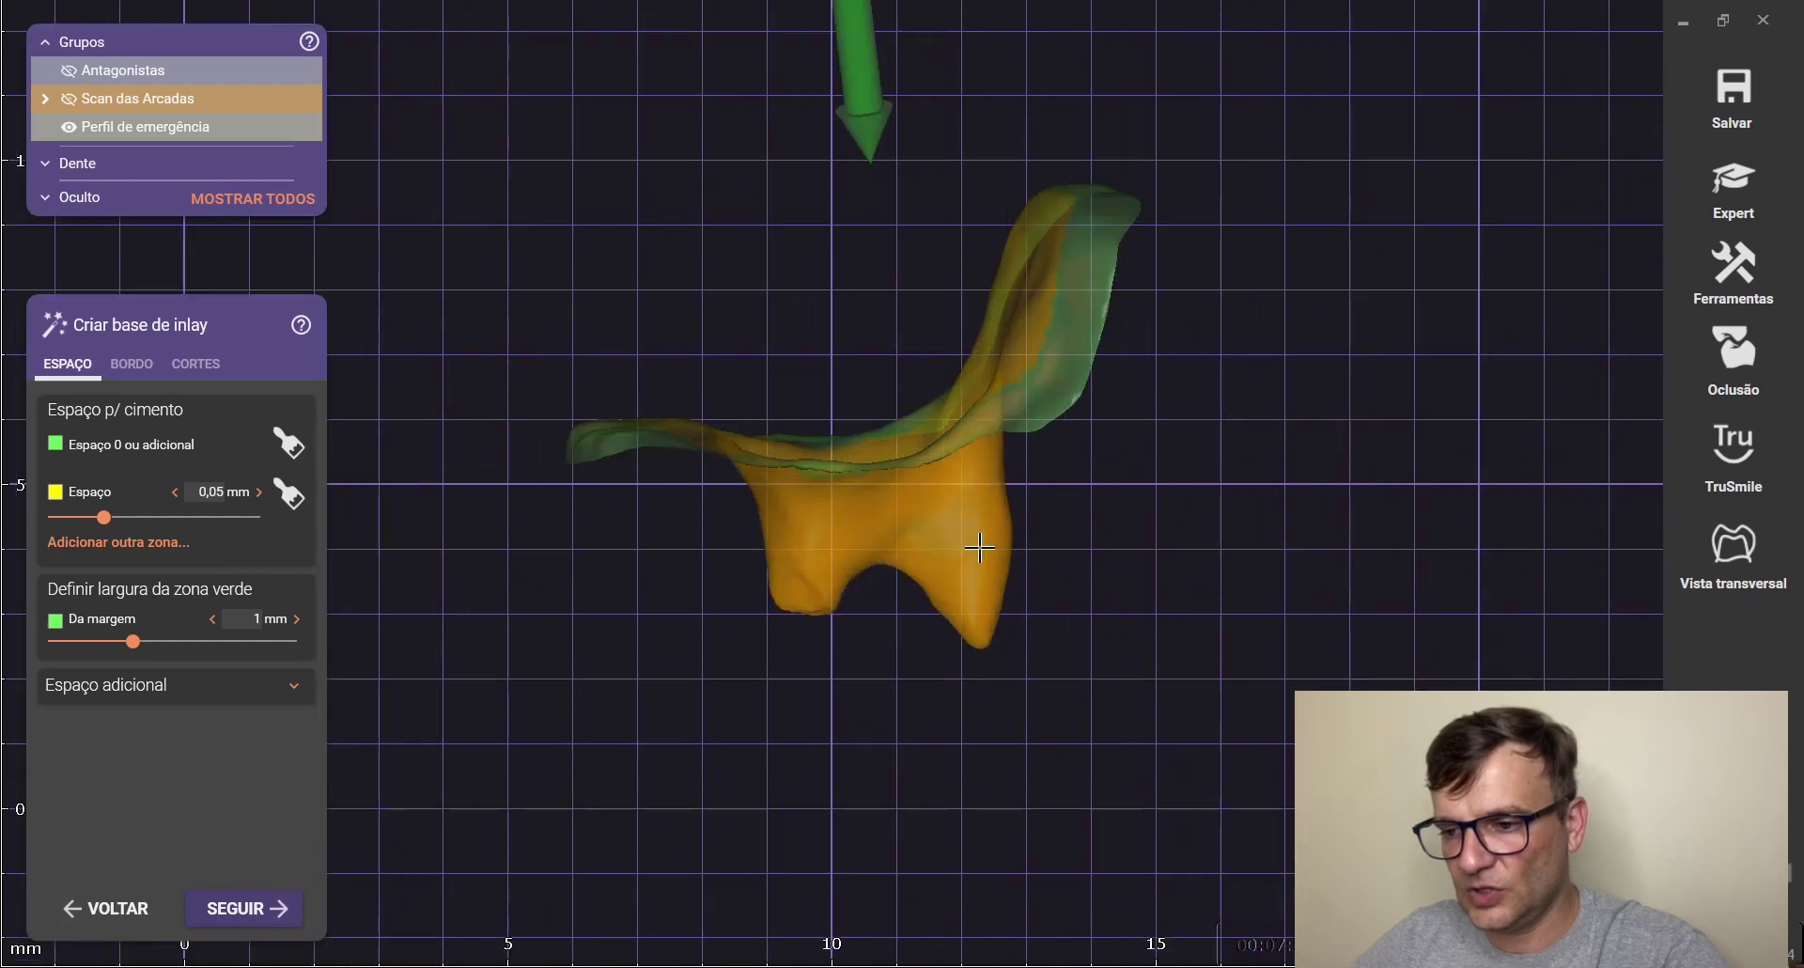
{"action": "scroll", "coordinate": [980, 547], "scroll_direction": "up", "scroll_amount": 3}
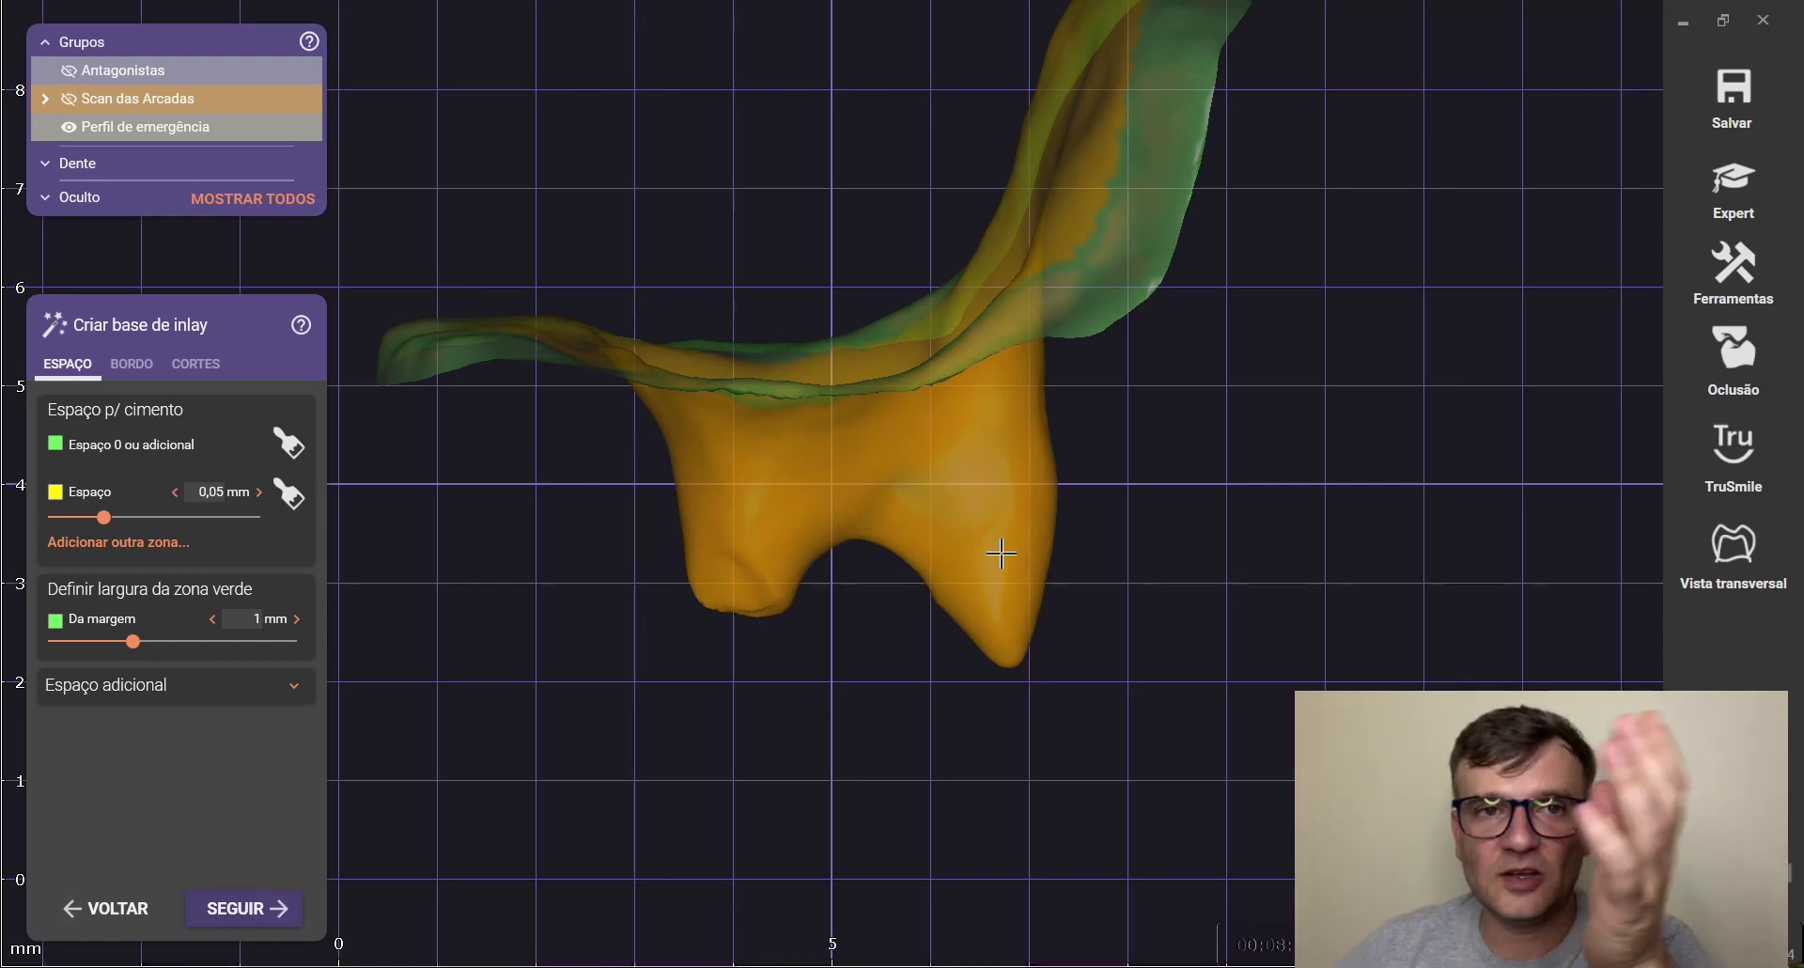
{"action": "scroll", "coordinate": [1000, 554], "scroll_direction": "down", "scroll_amount": 2}
{"action": "right_click_drag", "start_coordinate": [1000, 554], "coordinate": [1041, 468]}
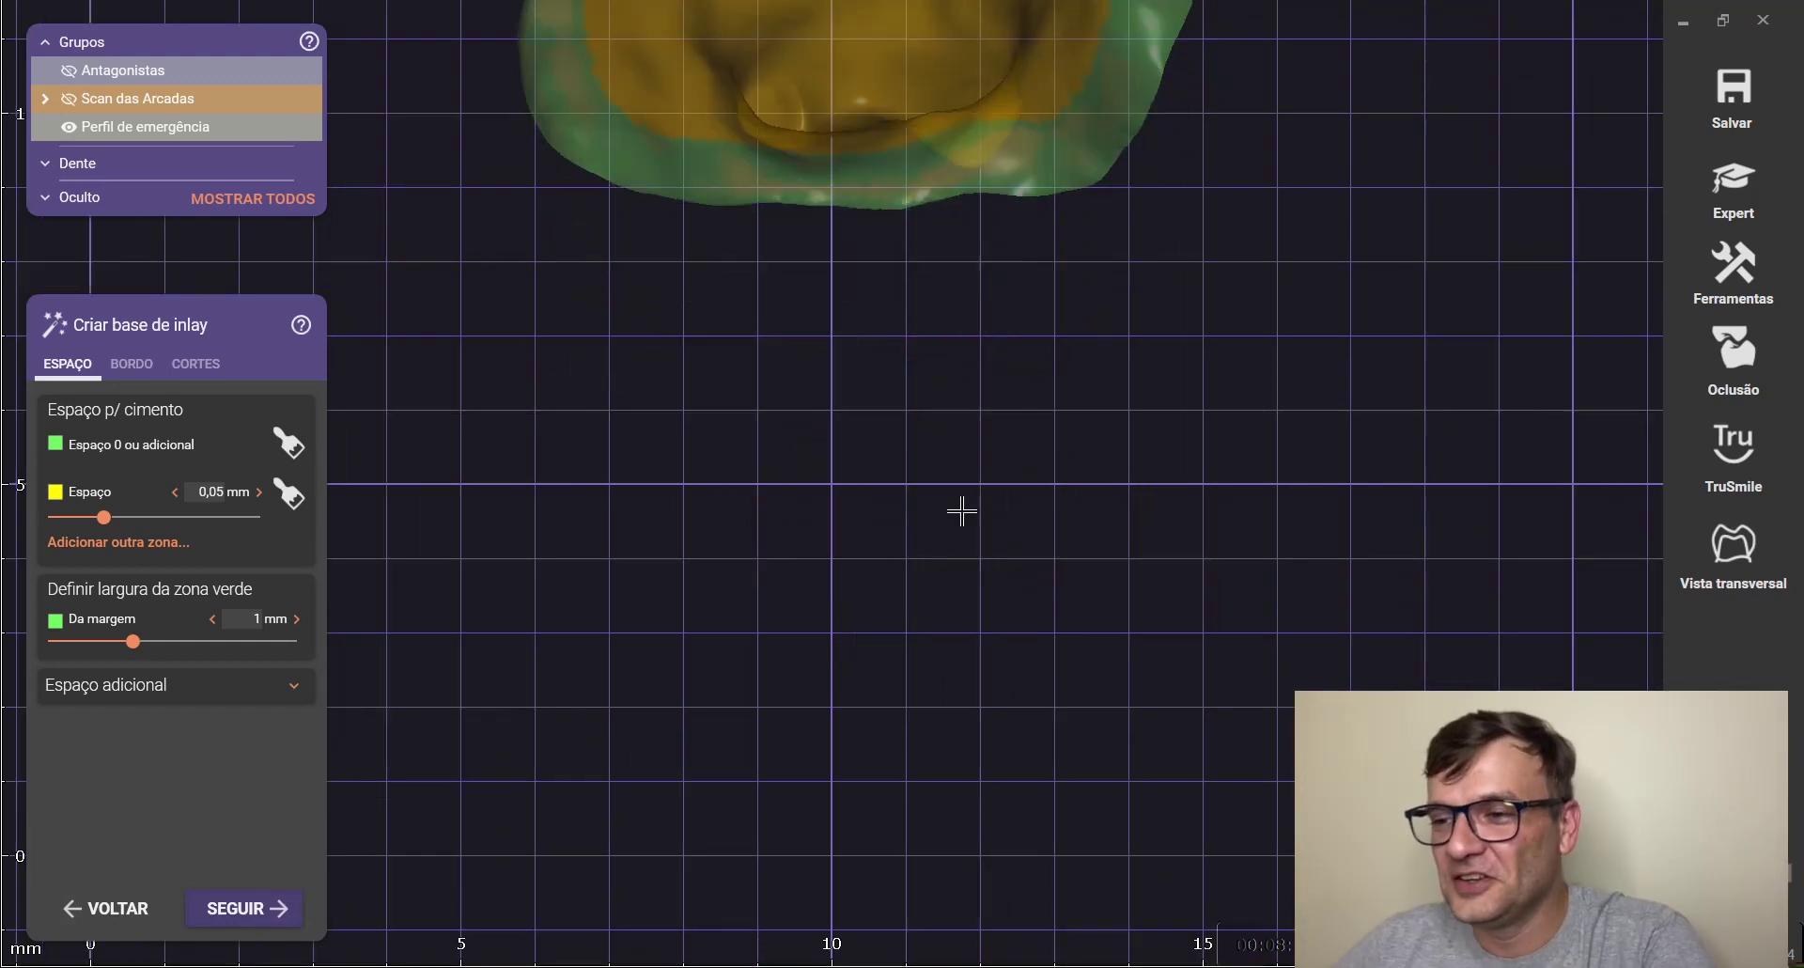
{"action": "scroll", "coordinate": [833, 588], "scroll_direction": "down", "scroll_amount": 3}
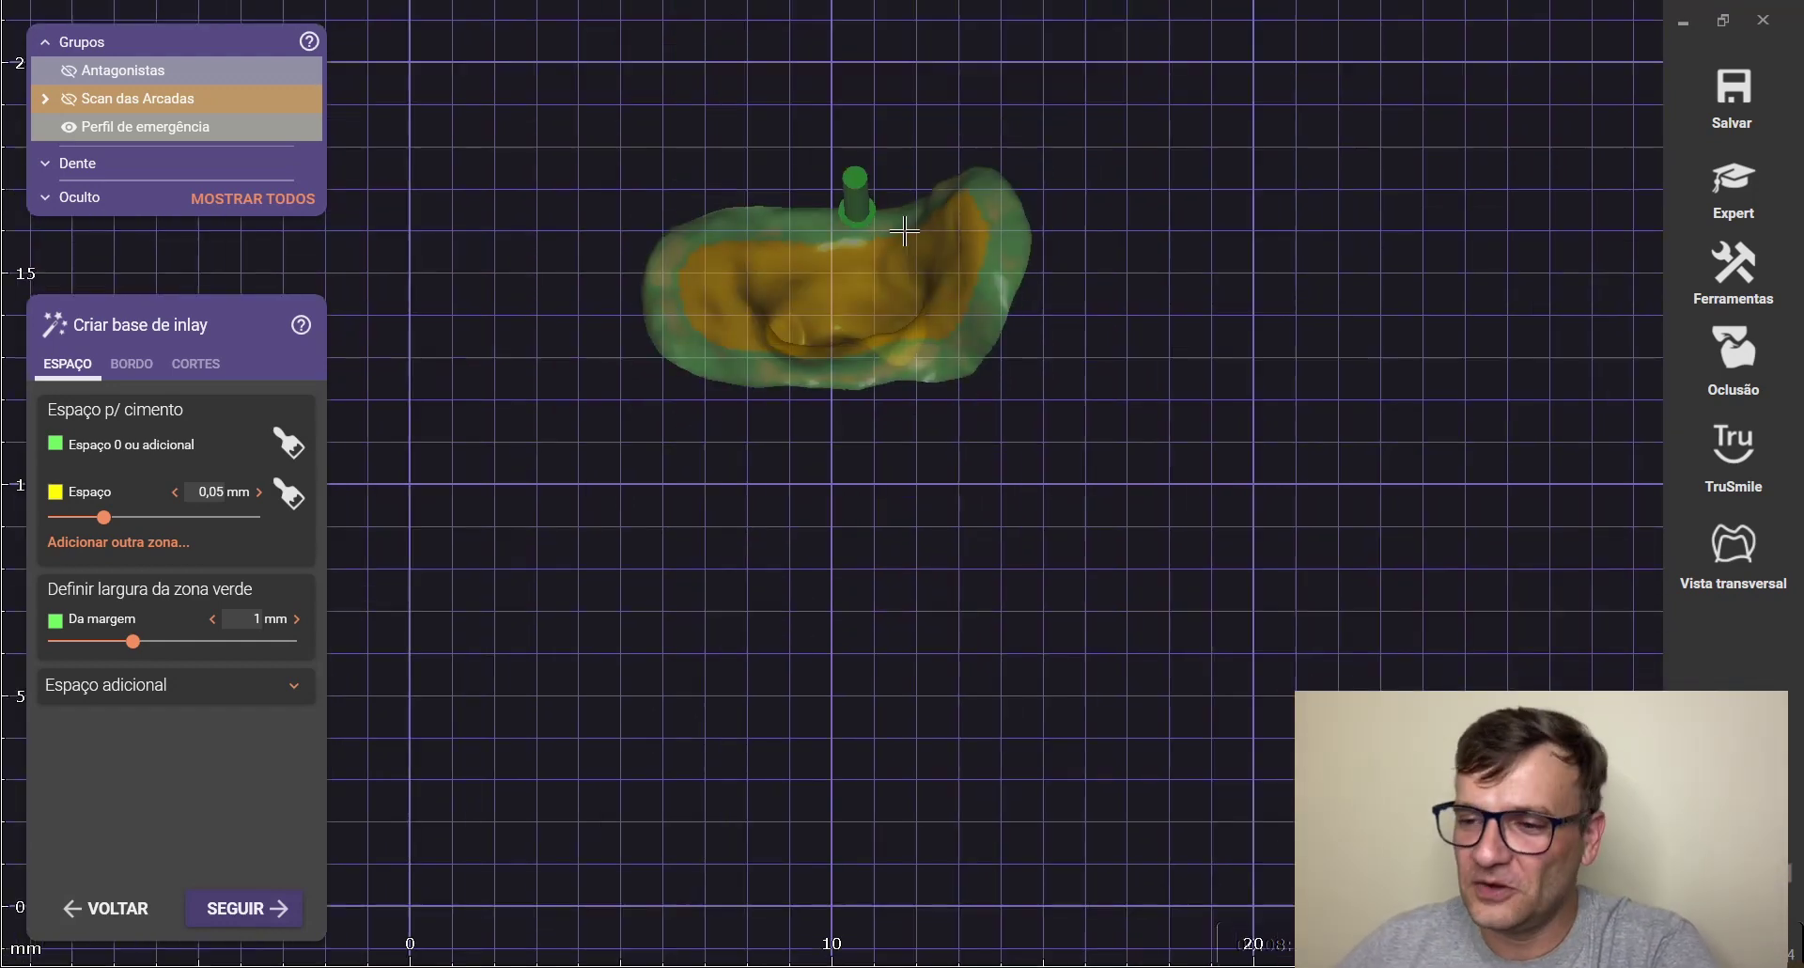
{"action": "left_click", "coordinate": [69, 97]}
Set the cement space of the yellow zone inside the inlay base to 0.1 mm
{"action": "scroll", "coordinate": [950, 347], "scroll_direction": "up", "scroll_amount": 5}
{"action": "scroll", "coordinate": [800, 348], "scroll_direction": "down", "scroll_amount": 1}
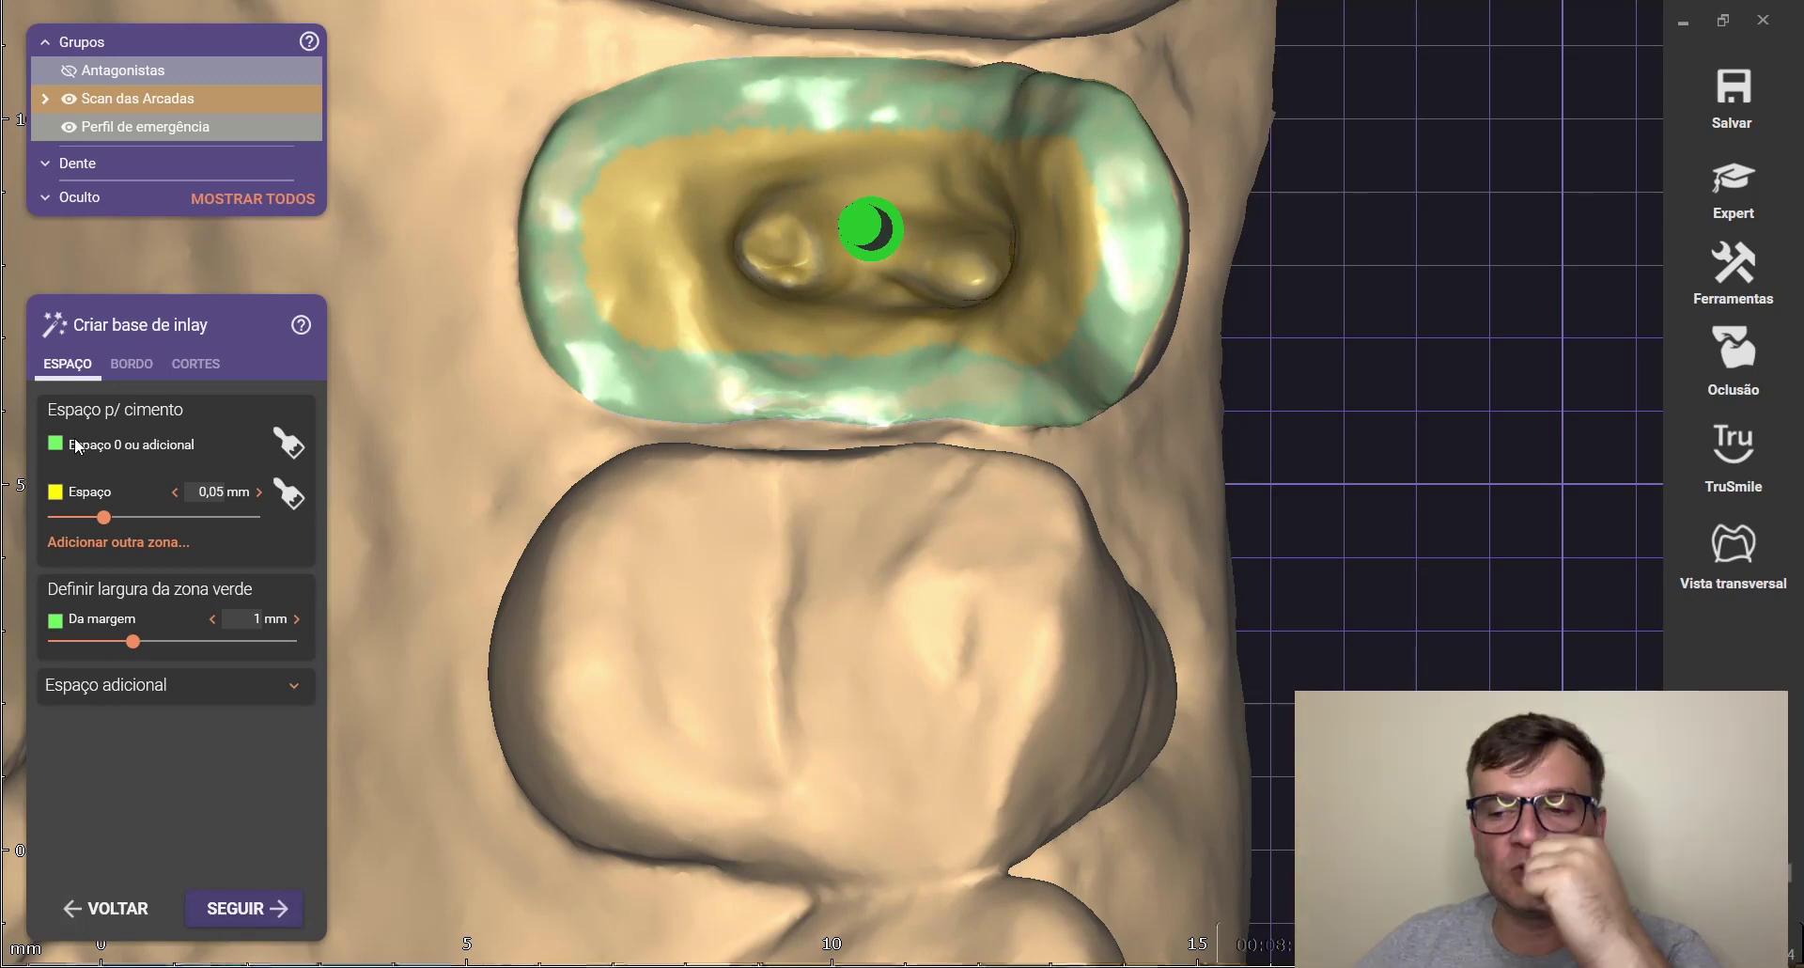
{"action": "right_click_drag", "start_coordinate": [779, 435], "coordinate": [779, 444]}
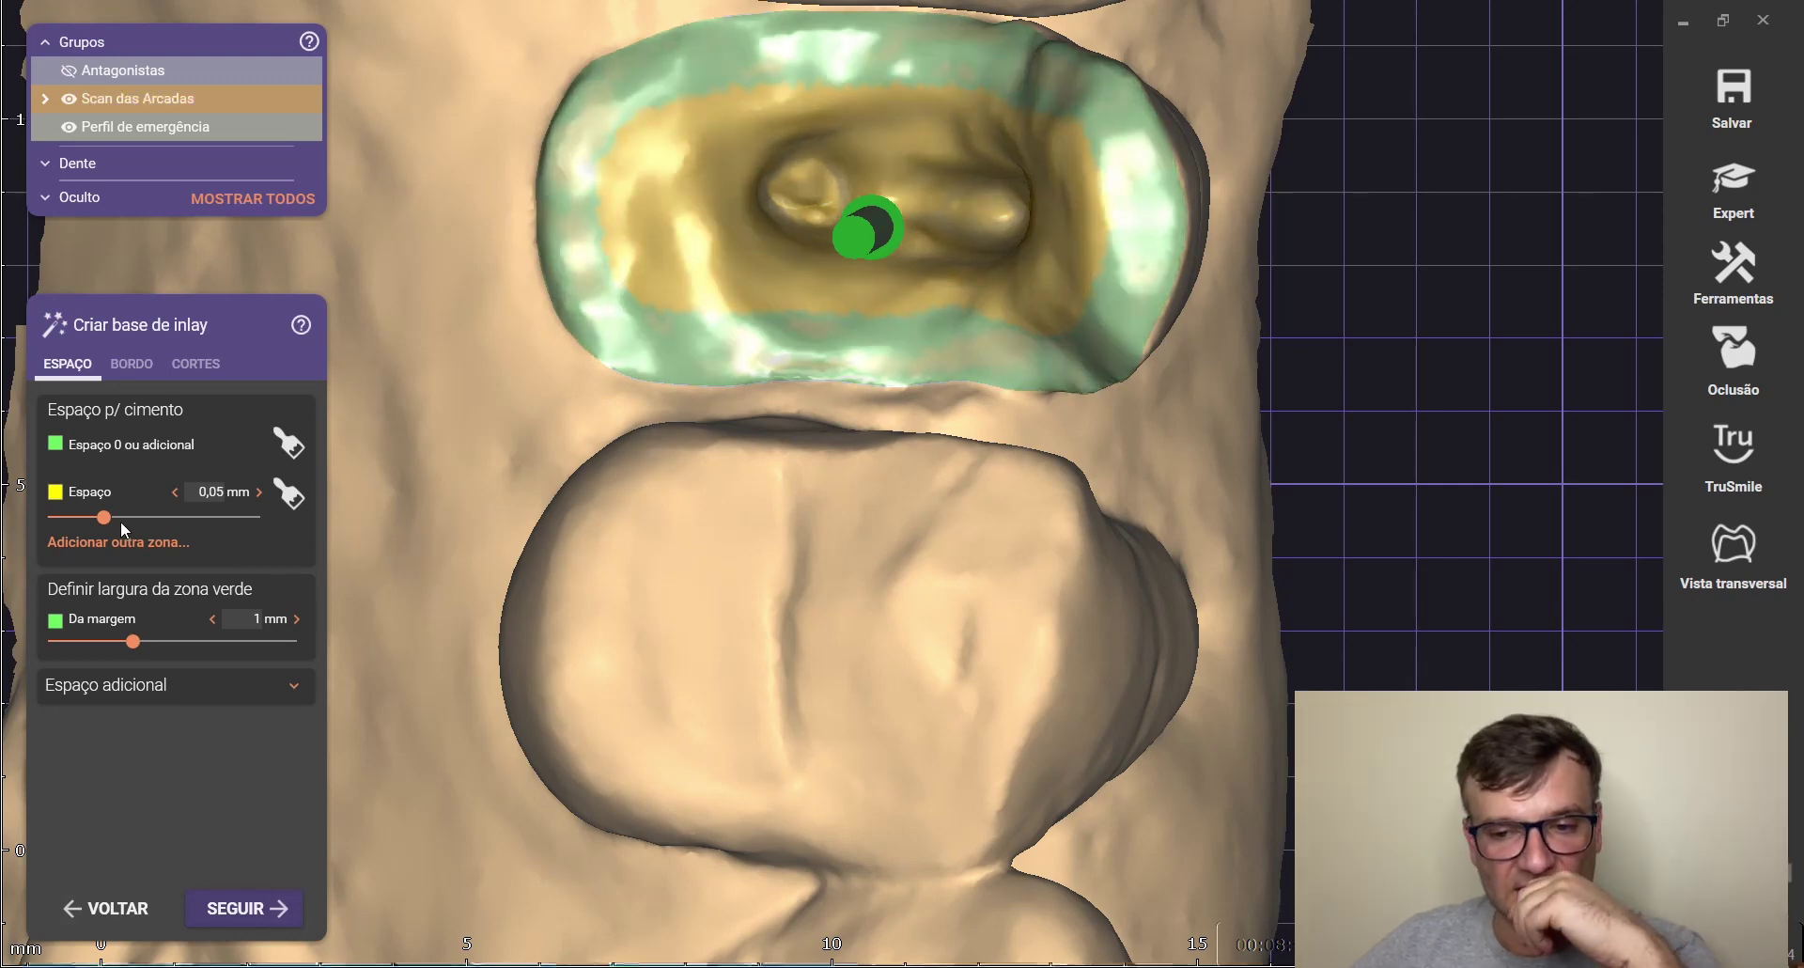
{"action": "left_click", "coordinate": [260, 492]}
{"action": "left_click", "coordinate": [259, 493]}
{"action": "left_click", "coordinate": [259, 493]}
{"action": "left_click", "coordinate": [259, 493]}
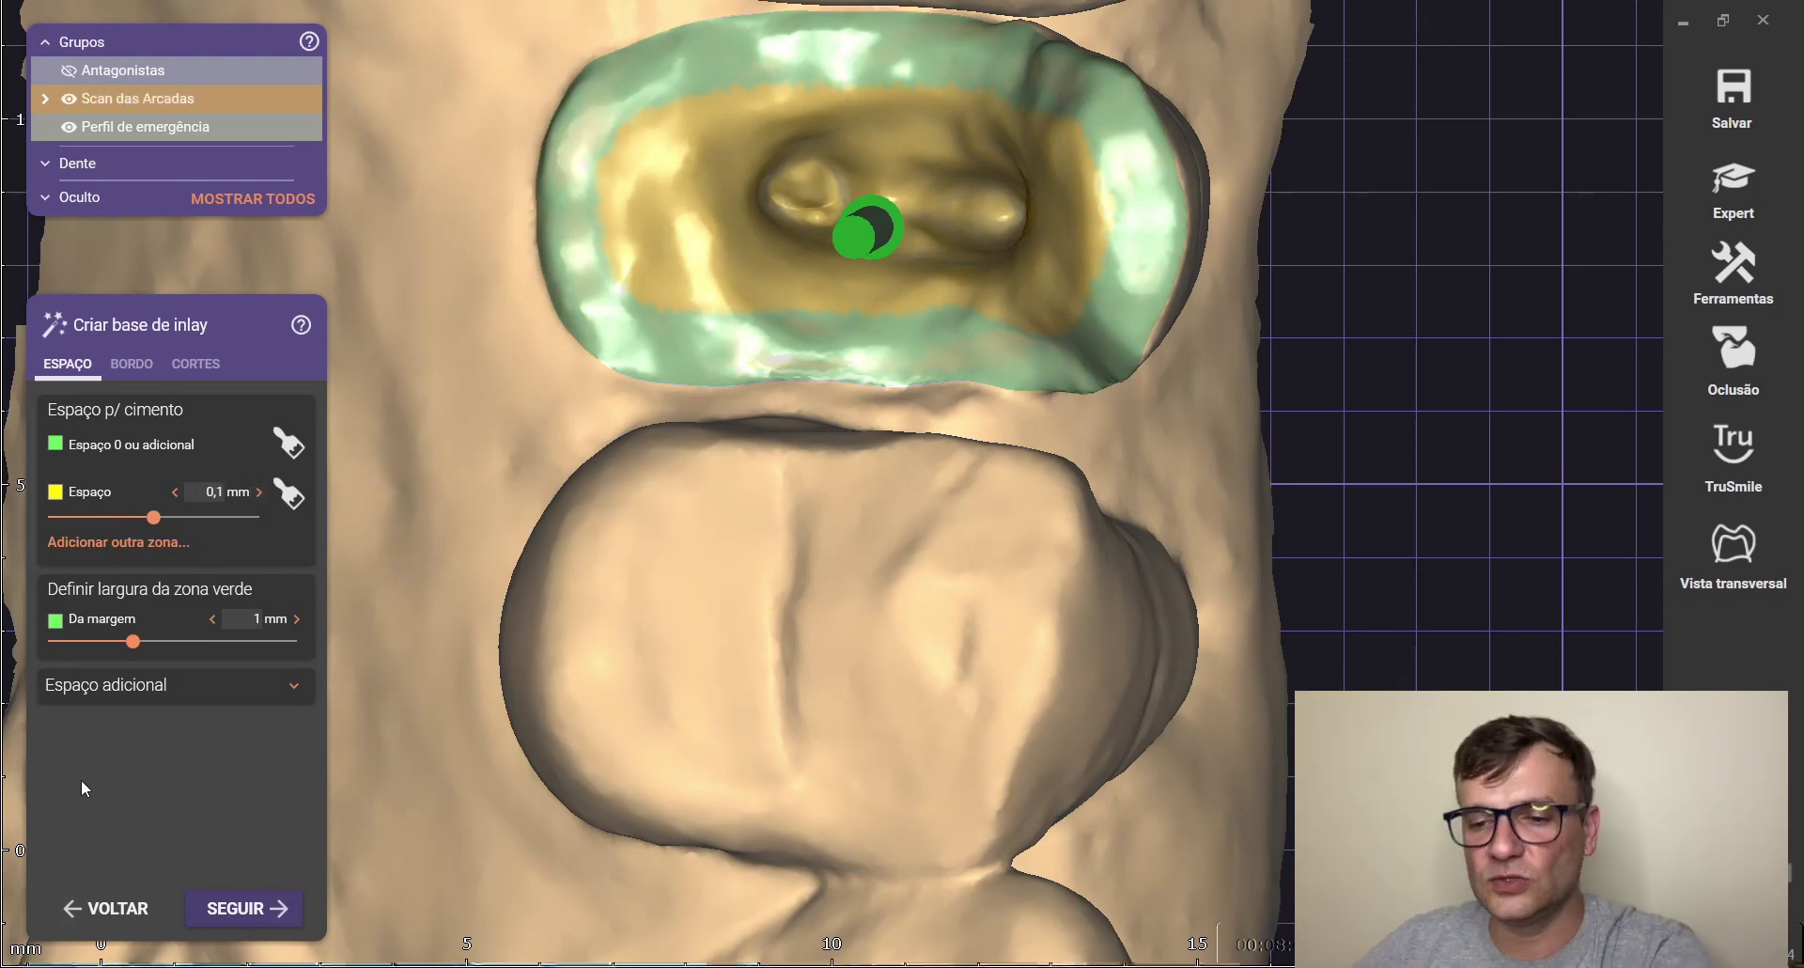
Narrow the green zone to 0.5 mm from the margin and show the additional spacing setting
{"action": "left_click_drag", "start_coordinate": [137, 639], "coordinate": [102, 641]}
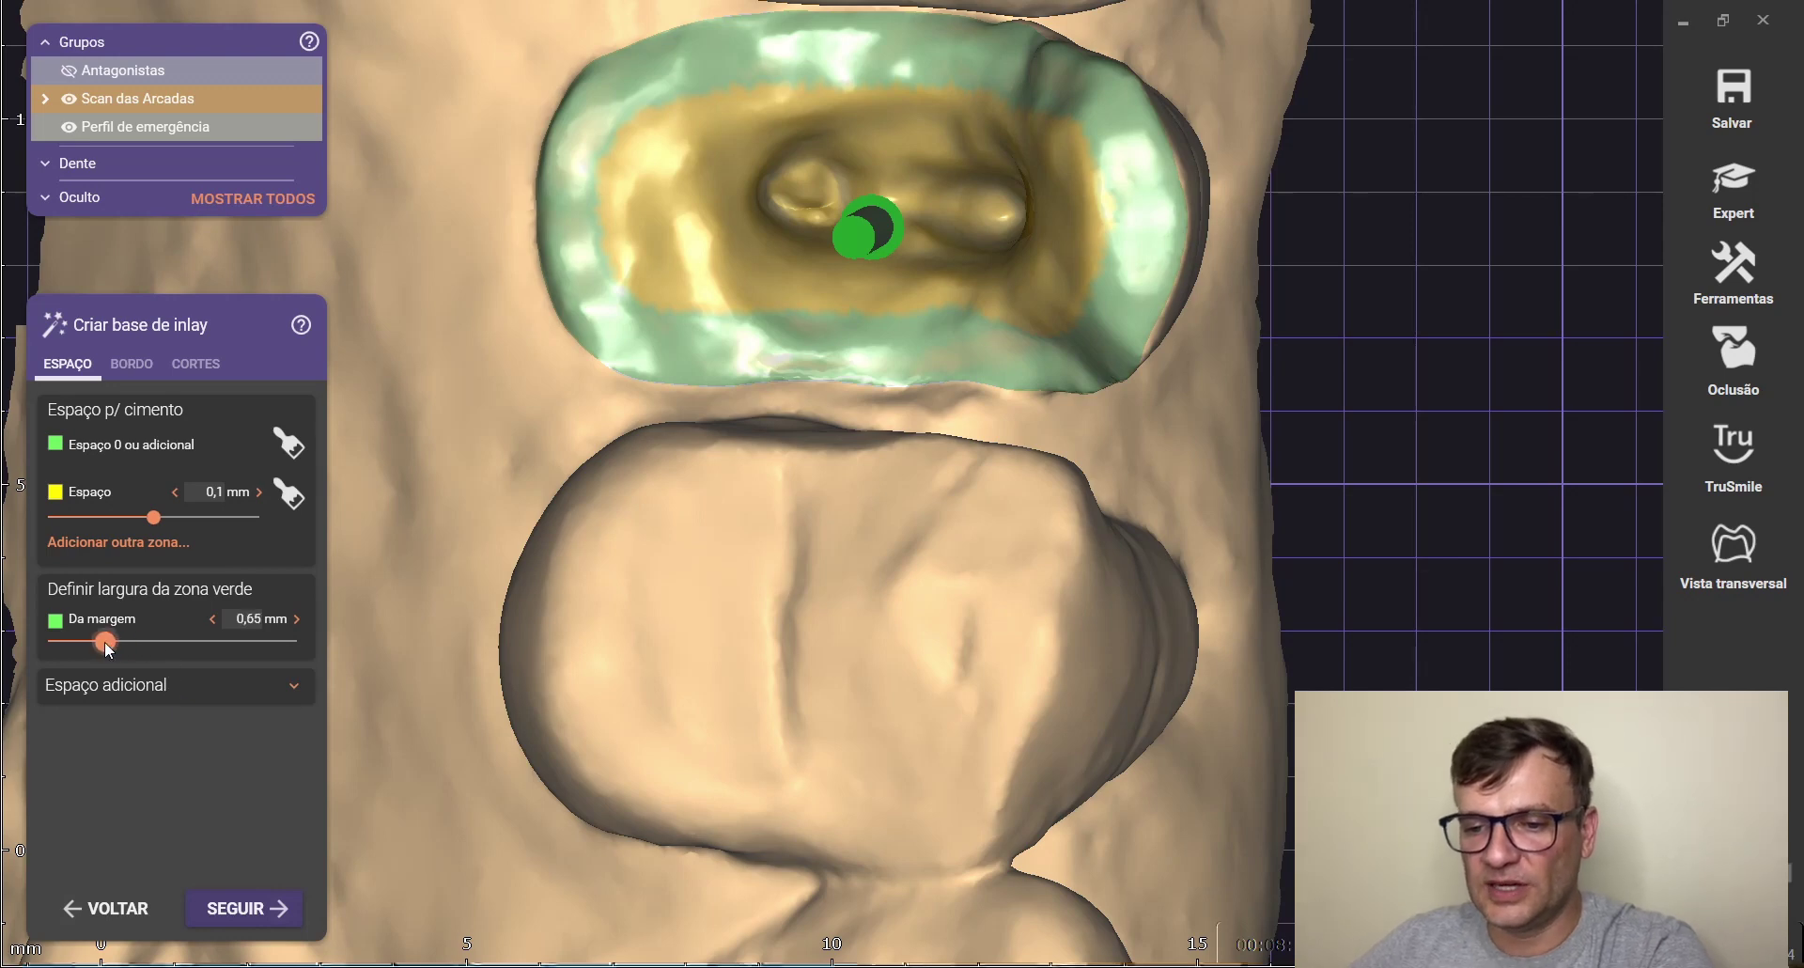
{"action": "left_click", "coordinate": [221, 627]}
{"action": "left_click", "coordinate": [221, 628]}
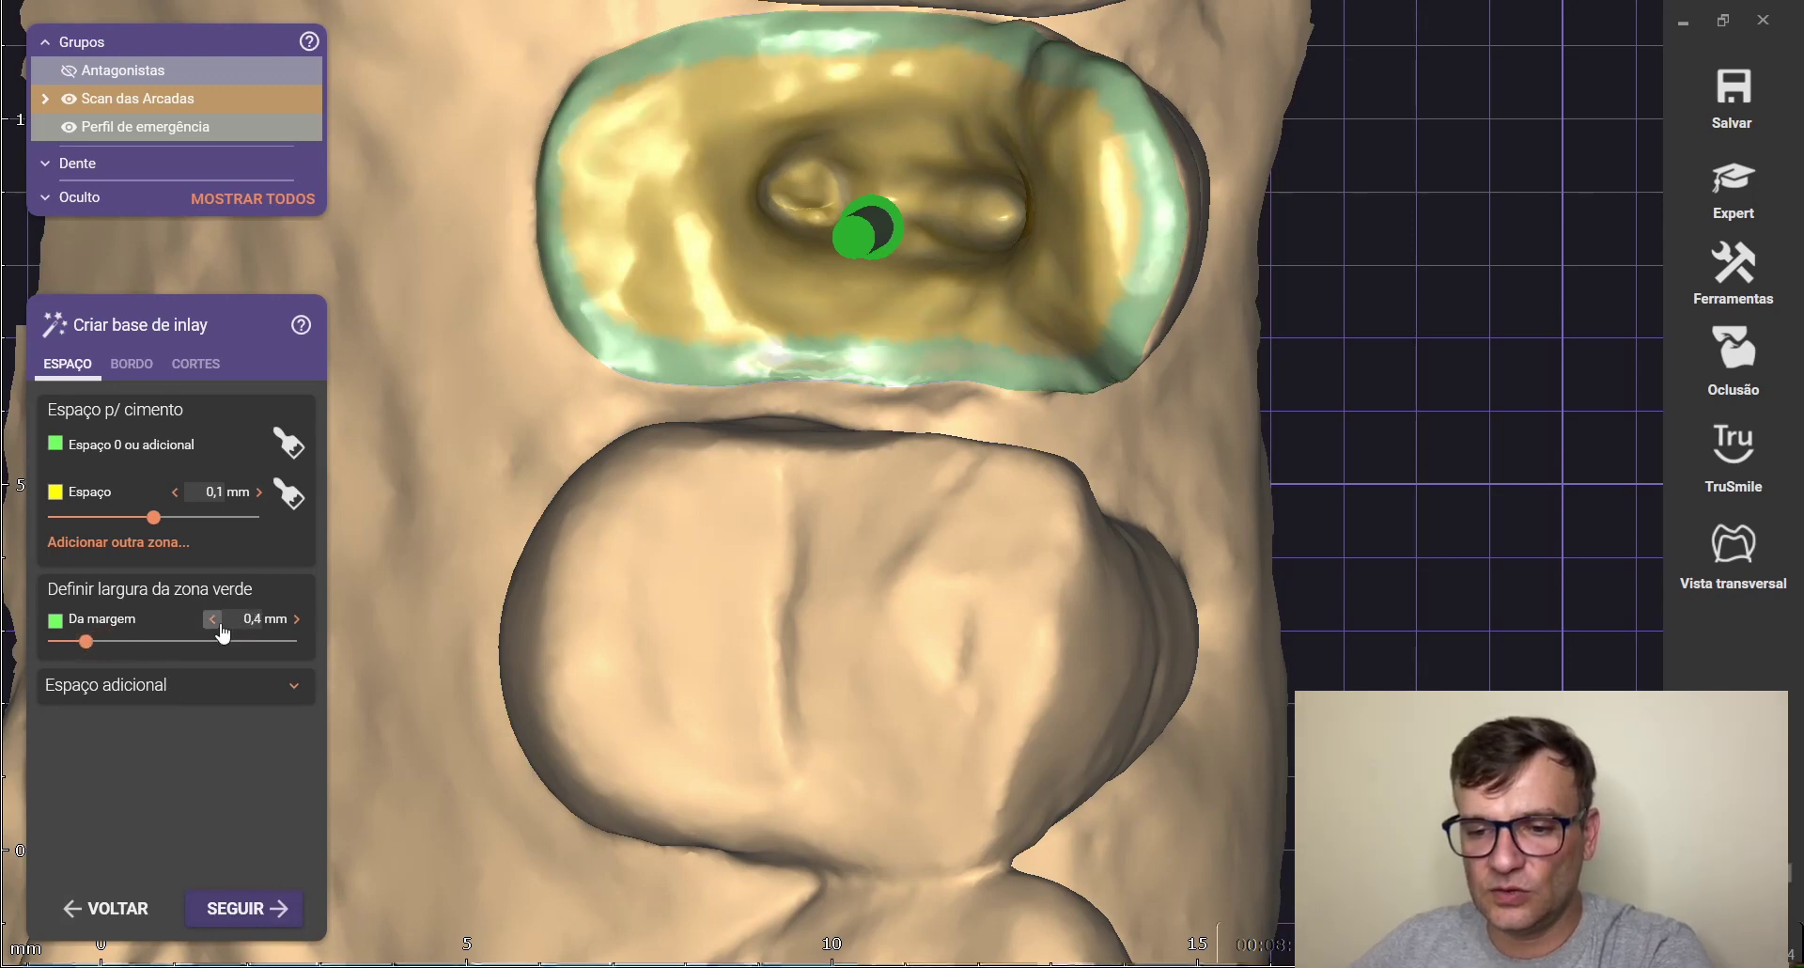
{"action": "left_click", "coordinate": [296, 619]}
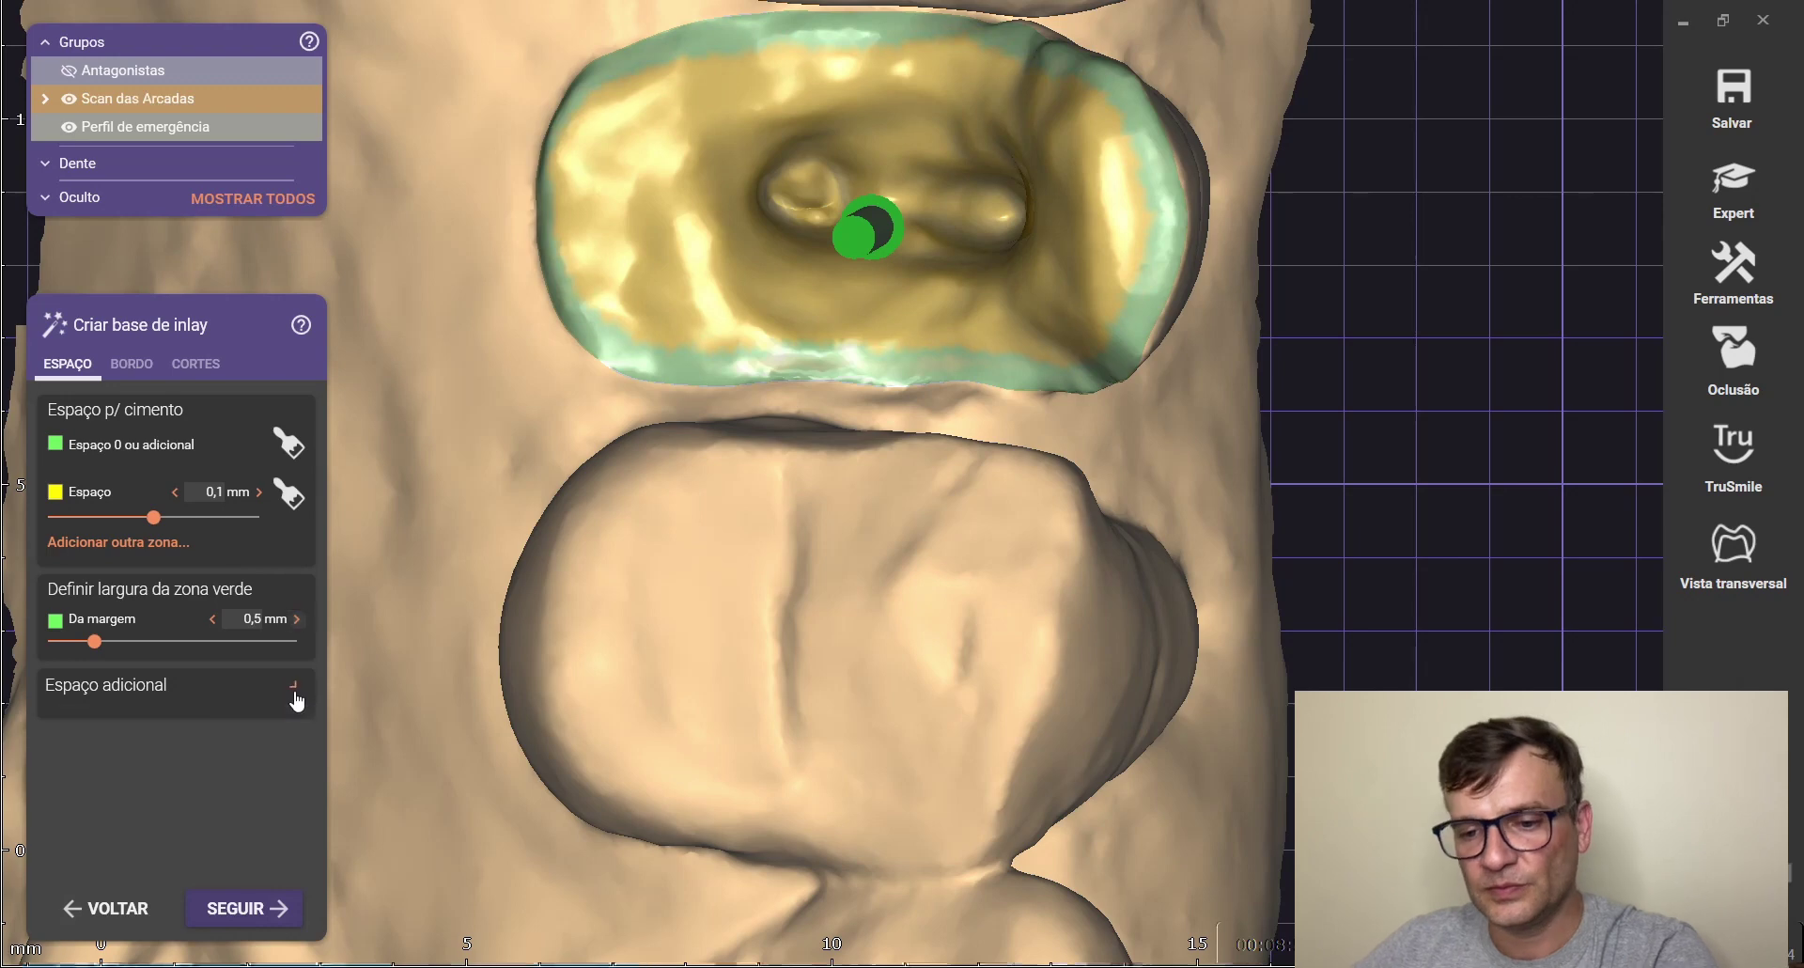
{"action": "left_click", "coordinate": [294, 687]}
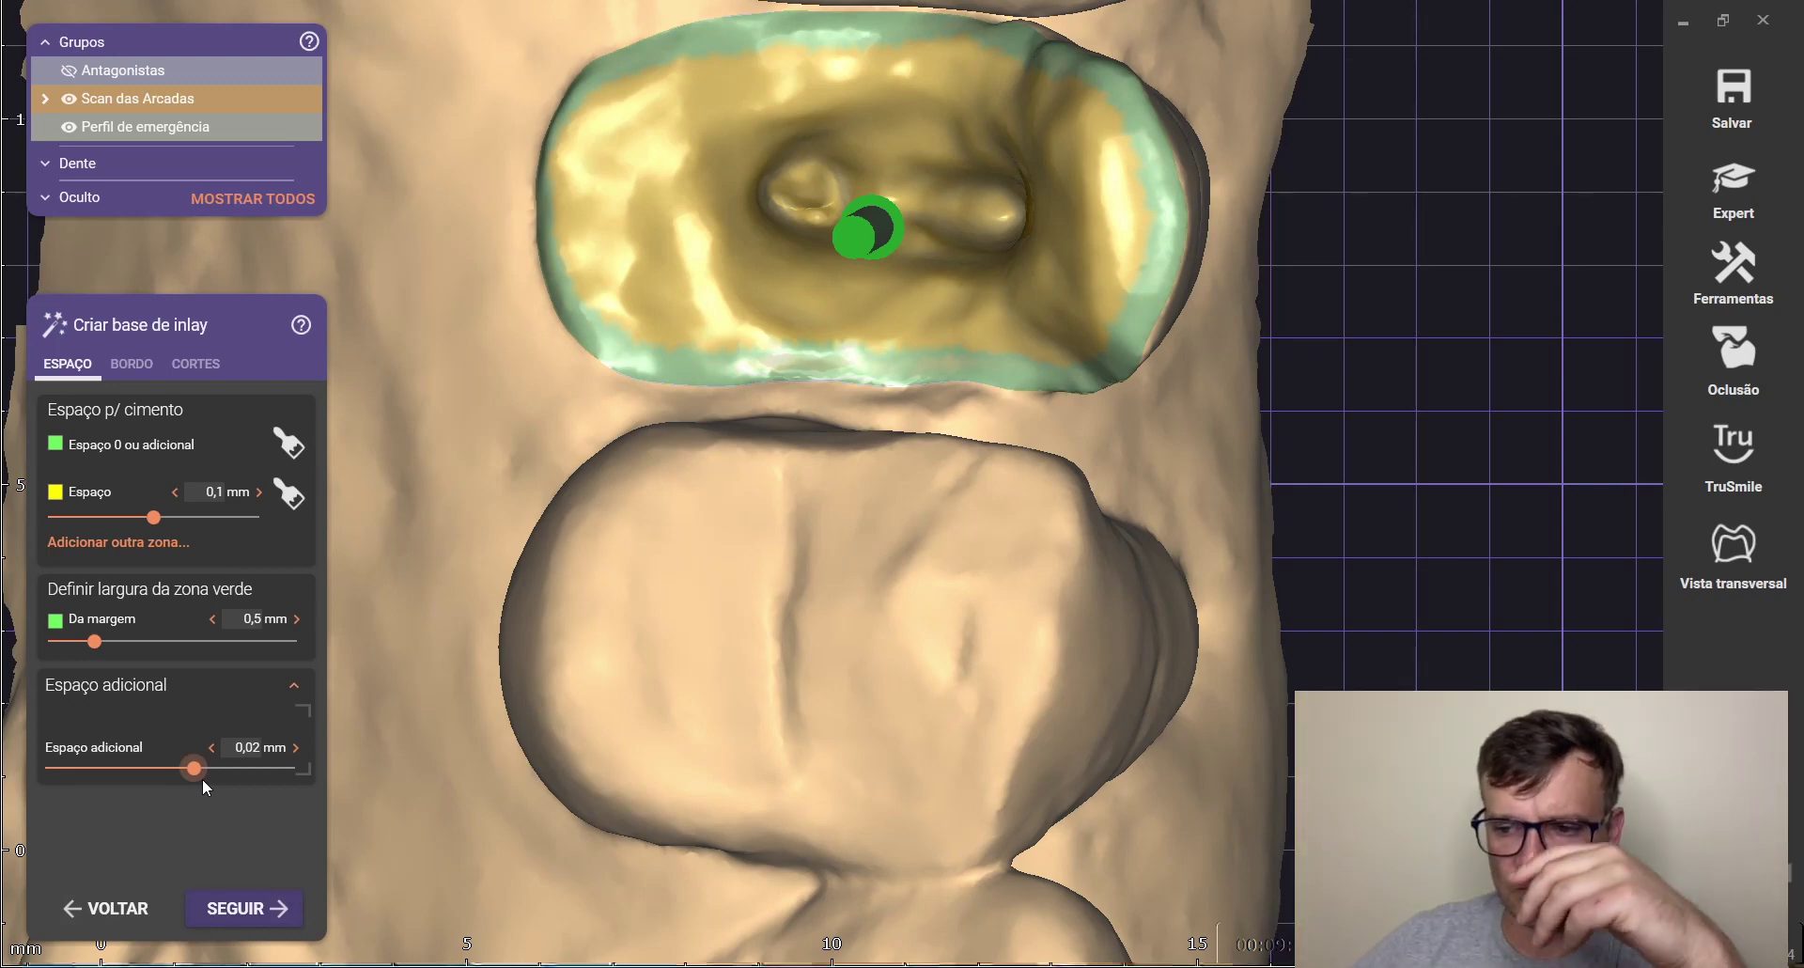
Set the horizontal border parameter of the inlay base to 0.2 mm
{"action": "left_click", "coordinate": [129, 366]}
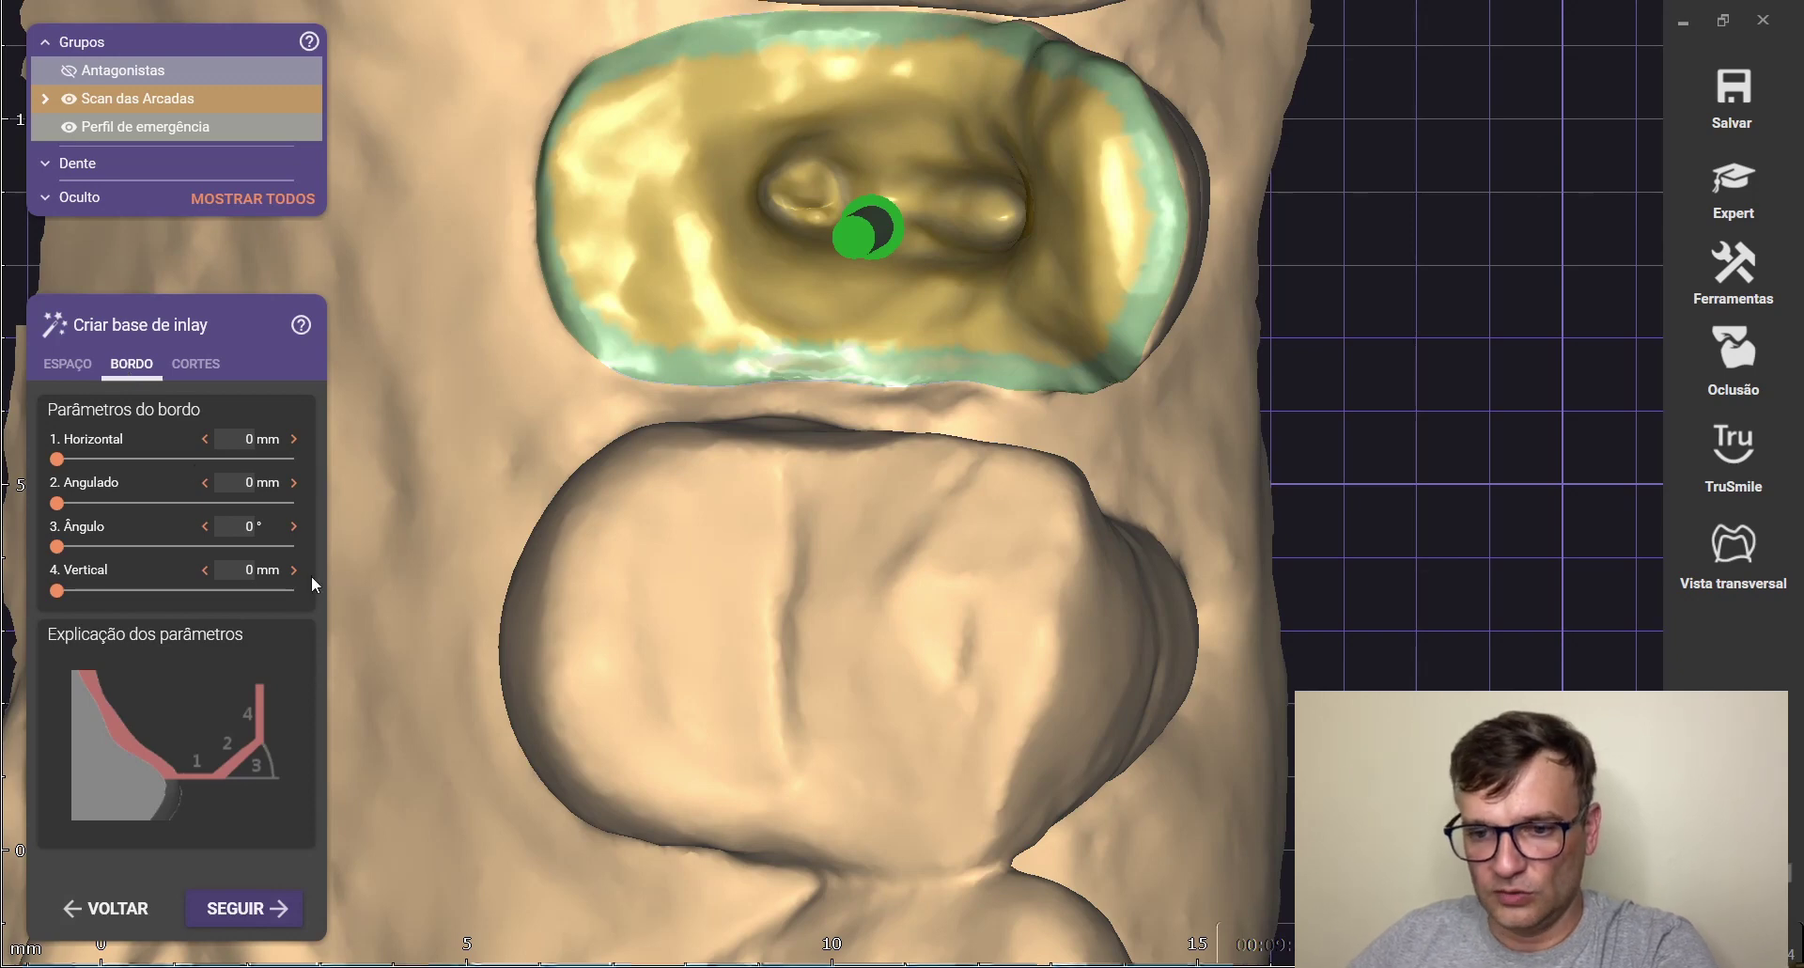
{"action": "scroll", "coordinate": [506, 646], "scroll_direction": "down", "scroll_amount": 2}
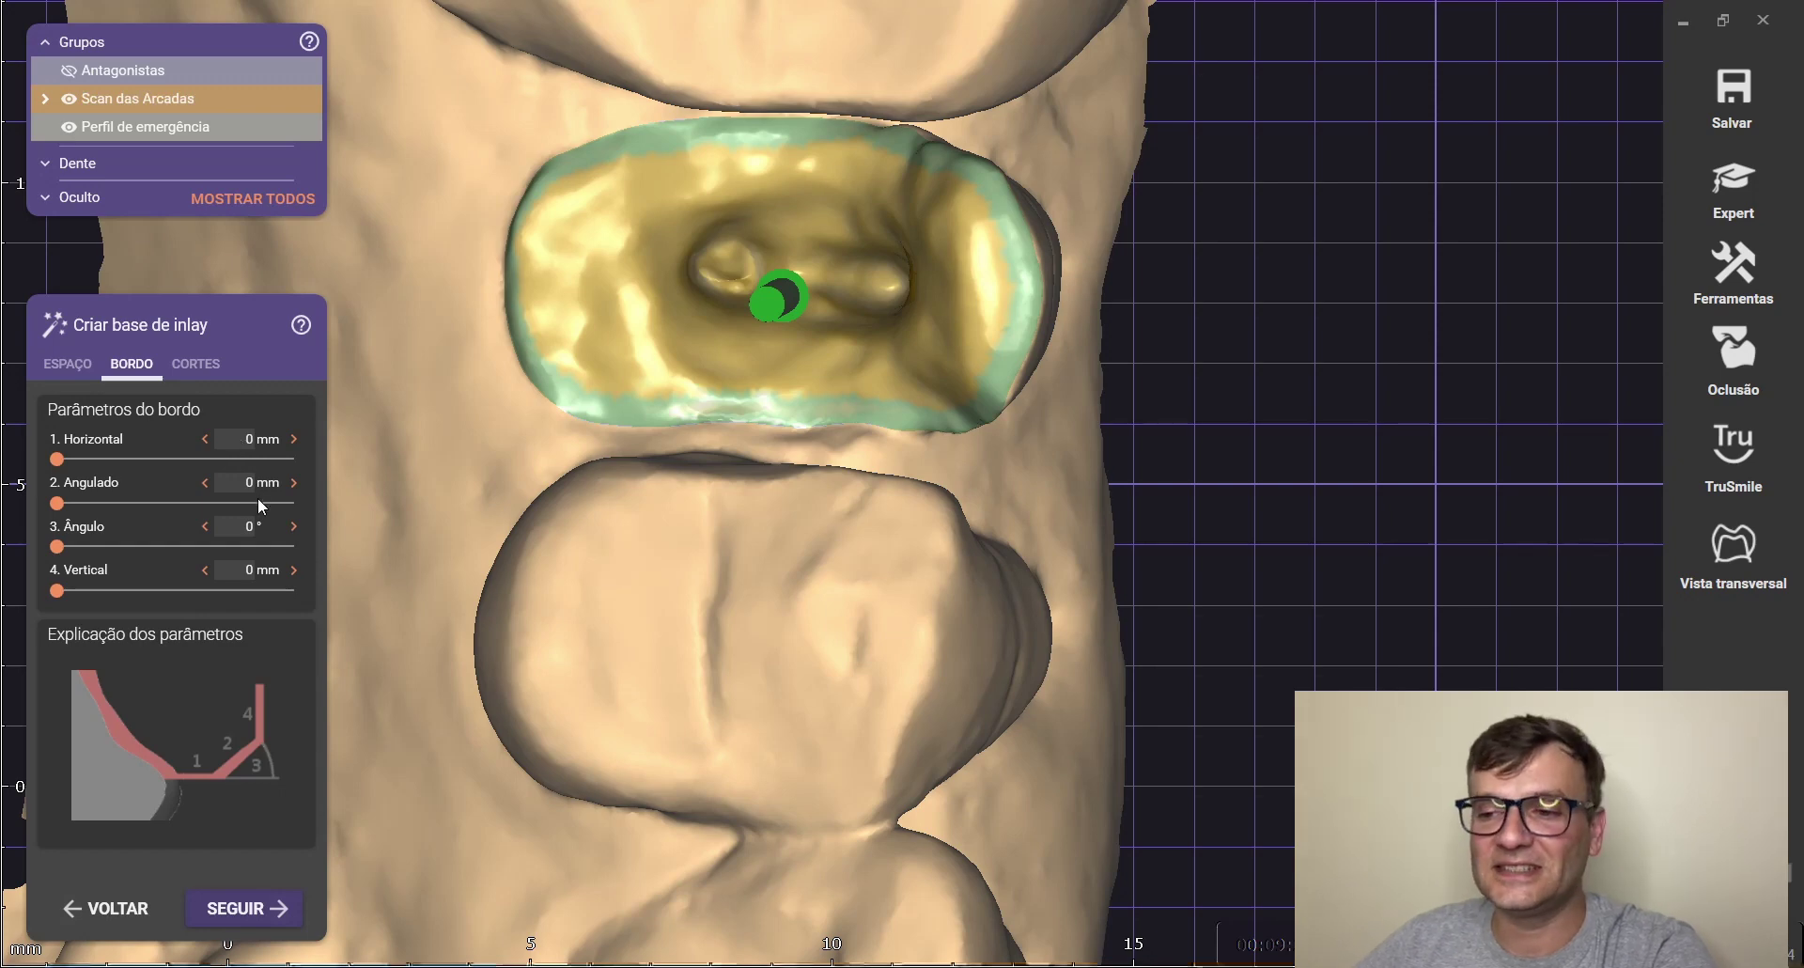
{"action": "left_click_drag", "start_coordinate": [56, 459], "coordinate": [152, 464]}
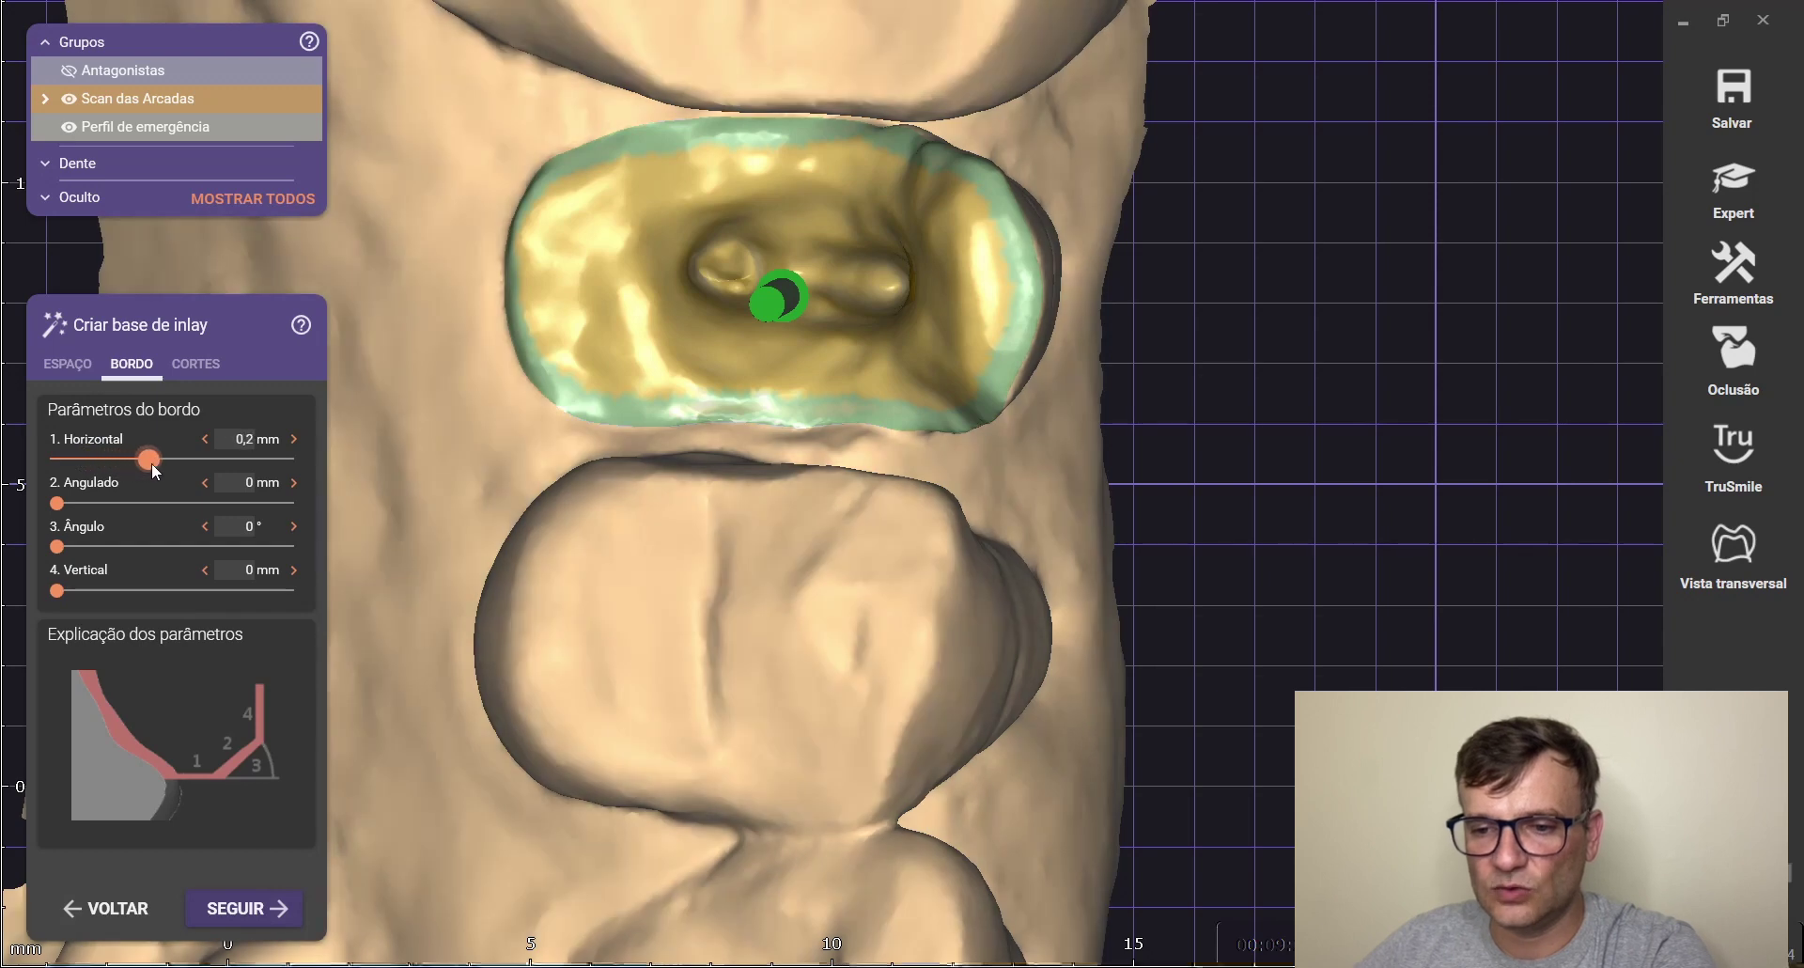
Set the anticipated milling diameter to 1 mm and continue to placing tooth 15
{"action": "left_click", "coordinate": [197, 365]}
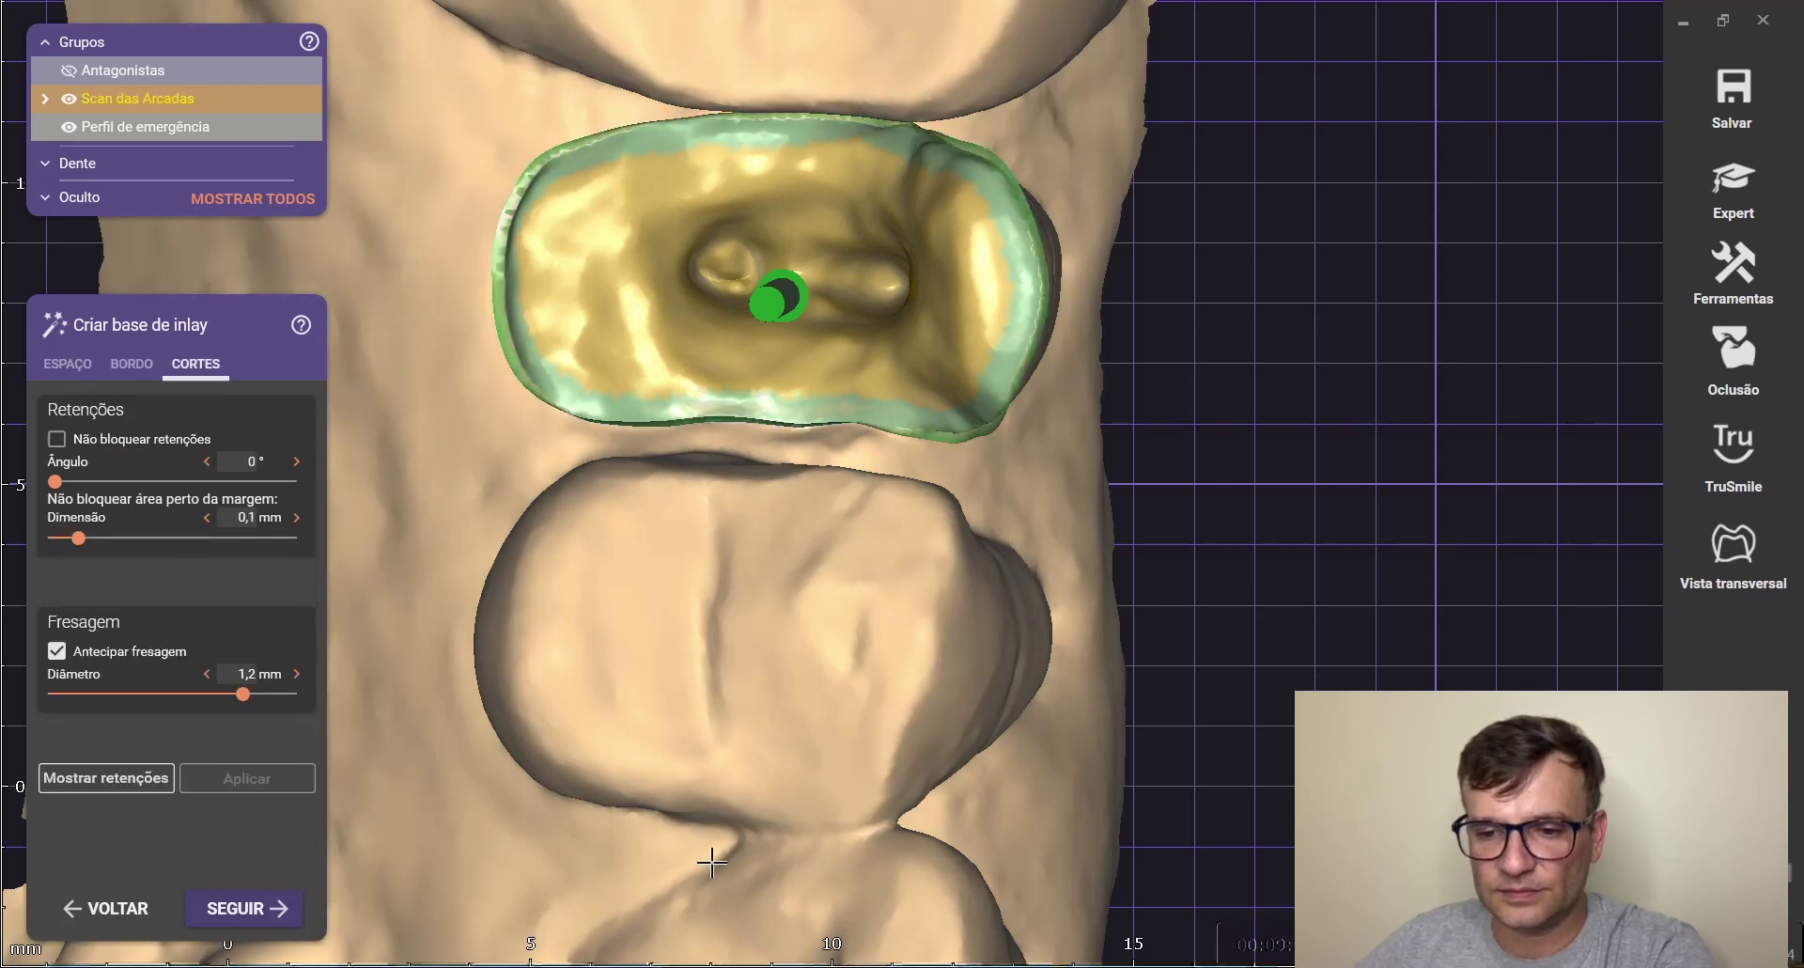
{"action": "left_click", "coordinate": [207, 674]}
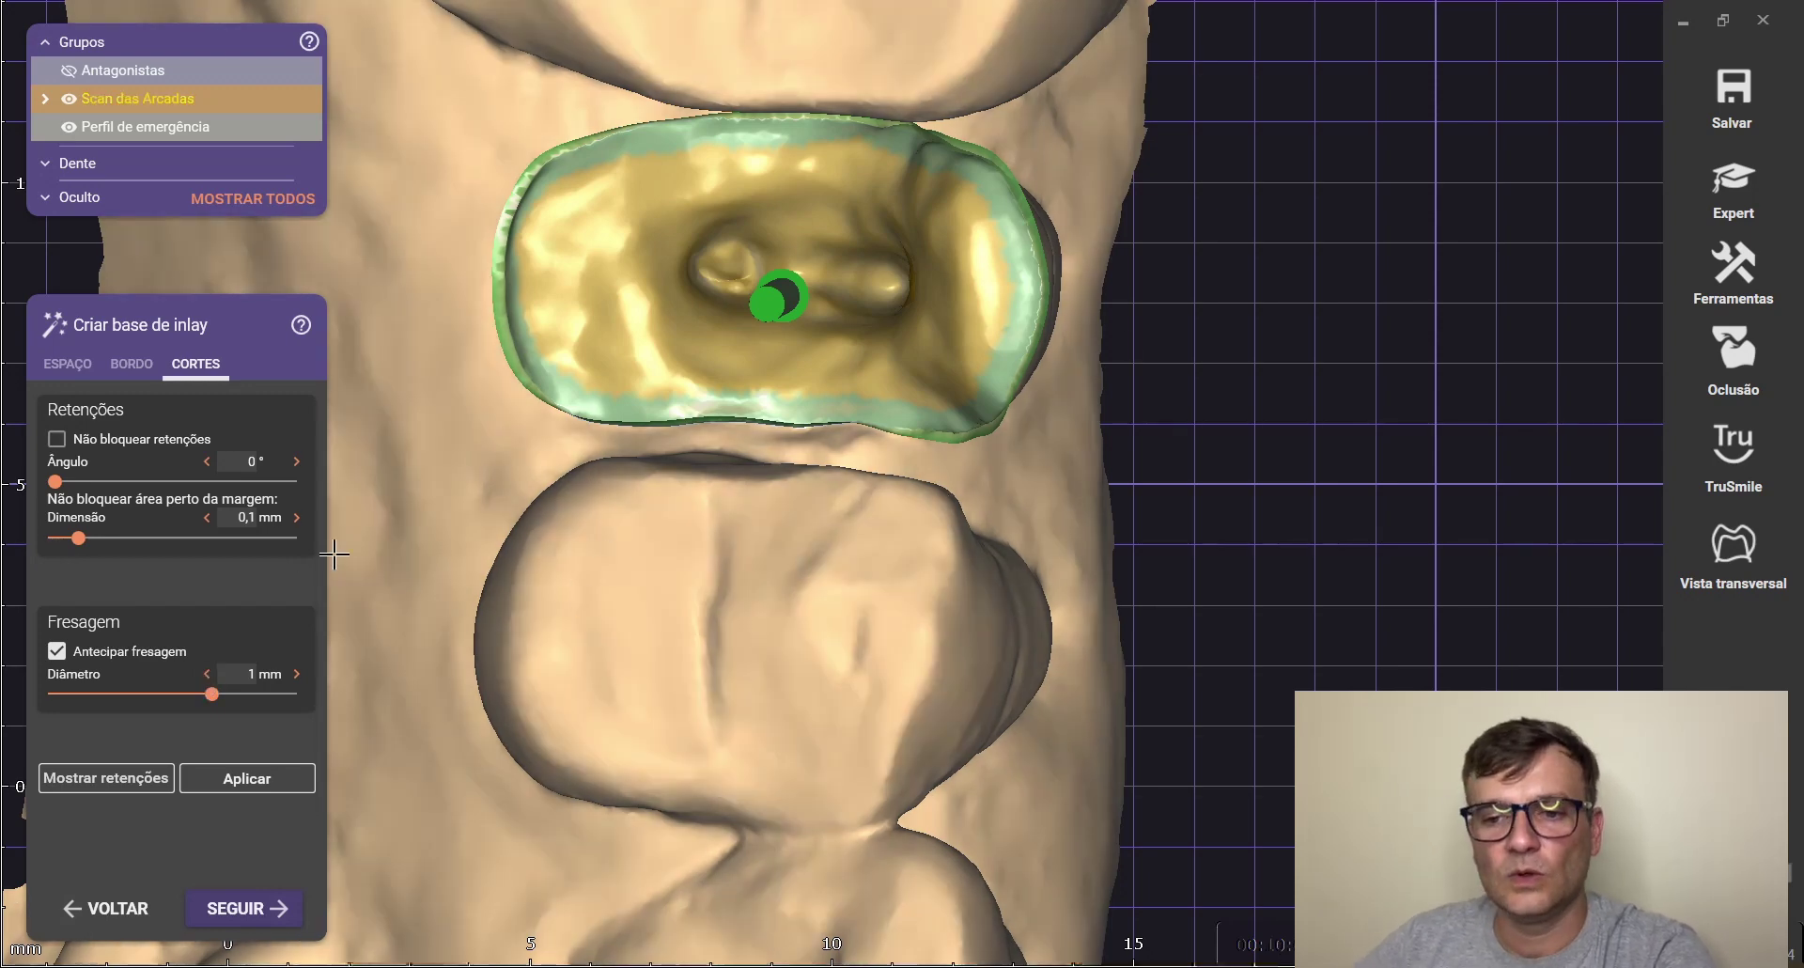
{"action": "left_click", "coordinate": [222, 909]}
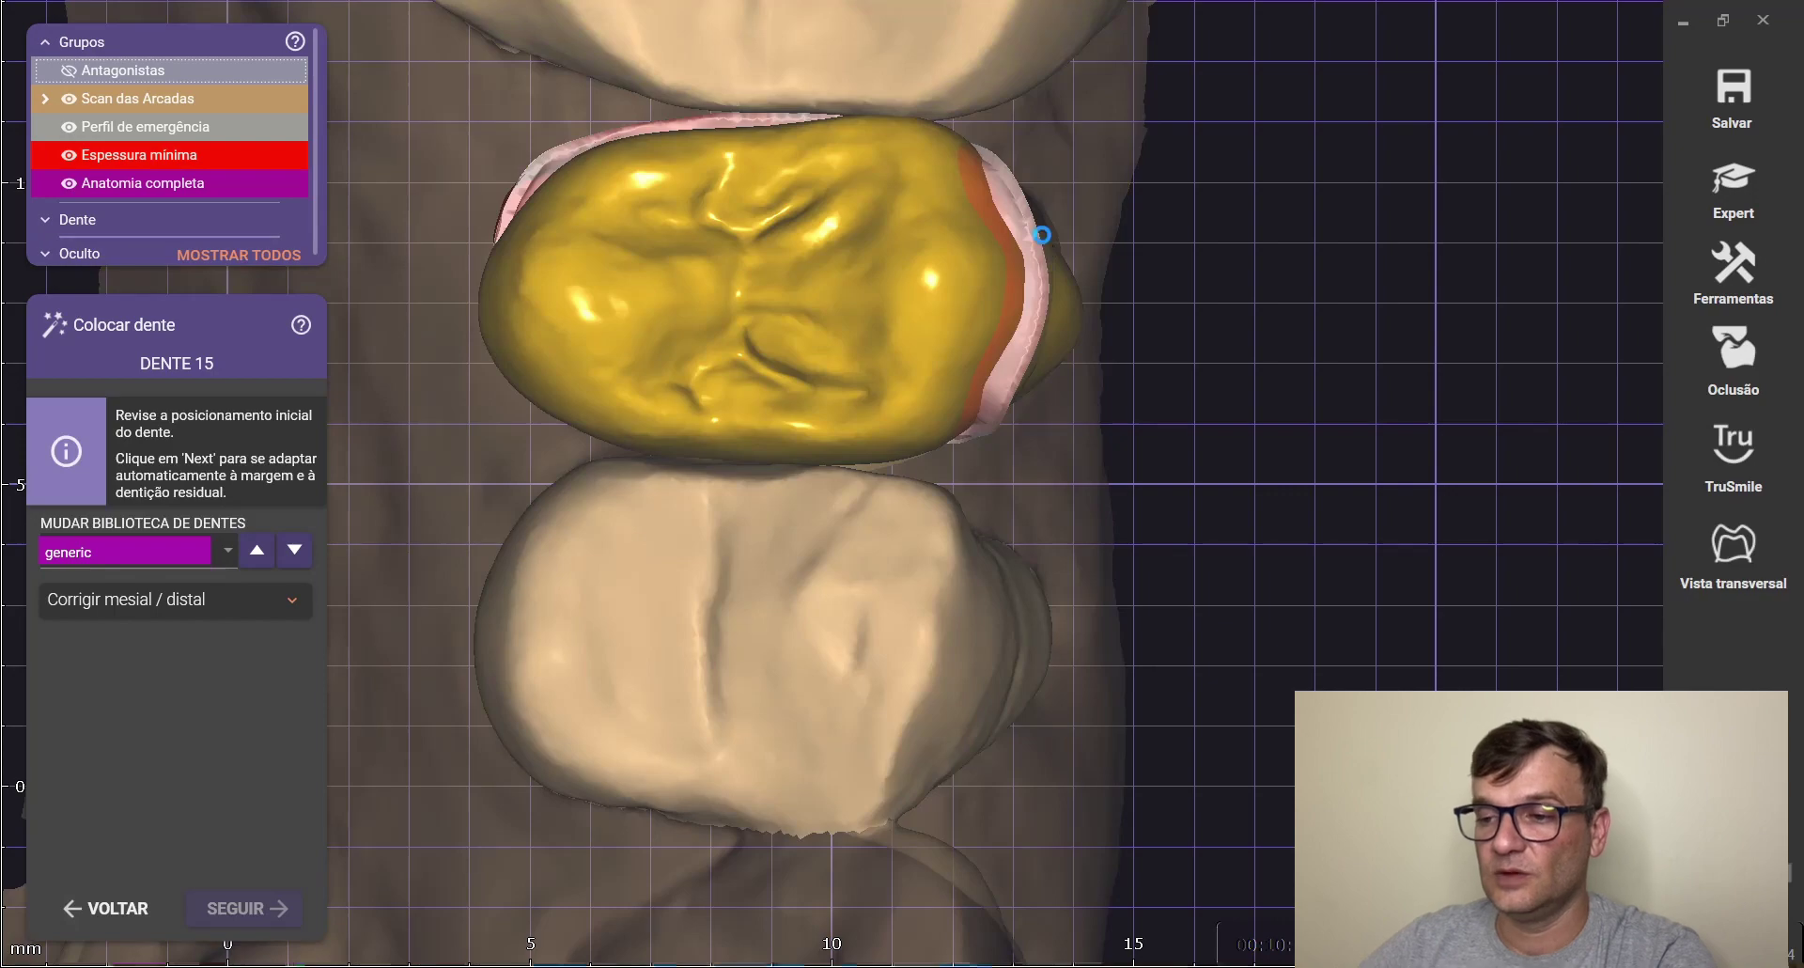
Examine up close the border strip of the inlay base along the remaining buccal cusp of tooth 15
{"action": "left_click", "coordinate": [131, 105]}
{"action": "scroll", "coordinate": [991, 432], "scroll_direction": "down", "scroll_amount": 3}
{"action": "right_click_drag", "start_coordinate": [1055, 472], "coordinate": [1044, 507]}
{"action": "scroll", "coordinate": [634, 162], "scroll_direction": "up", "scroll_amount": 4}
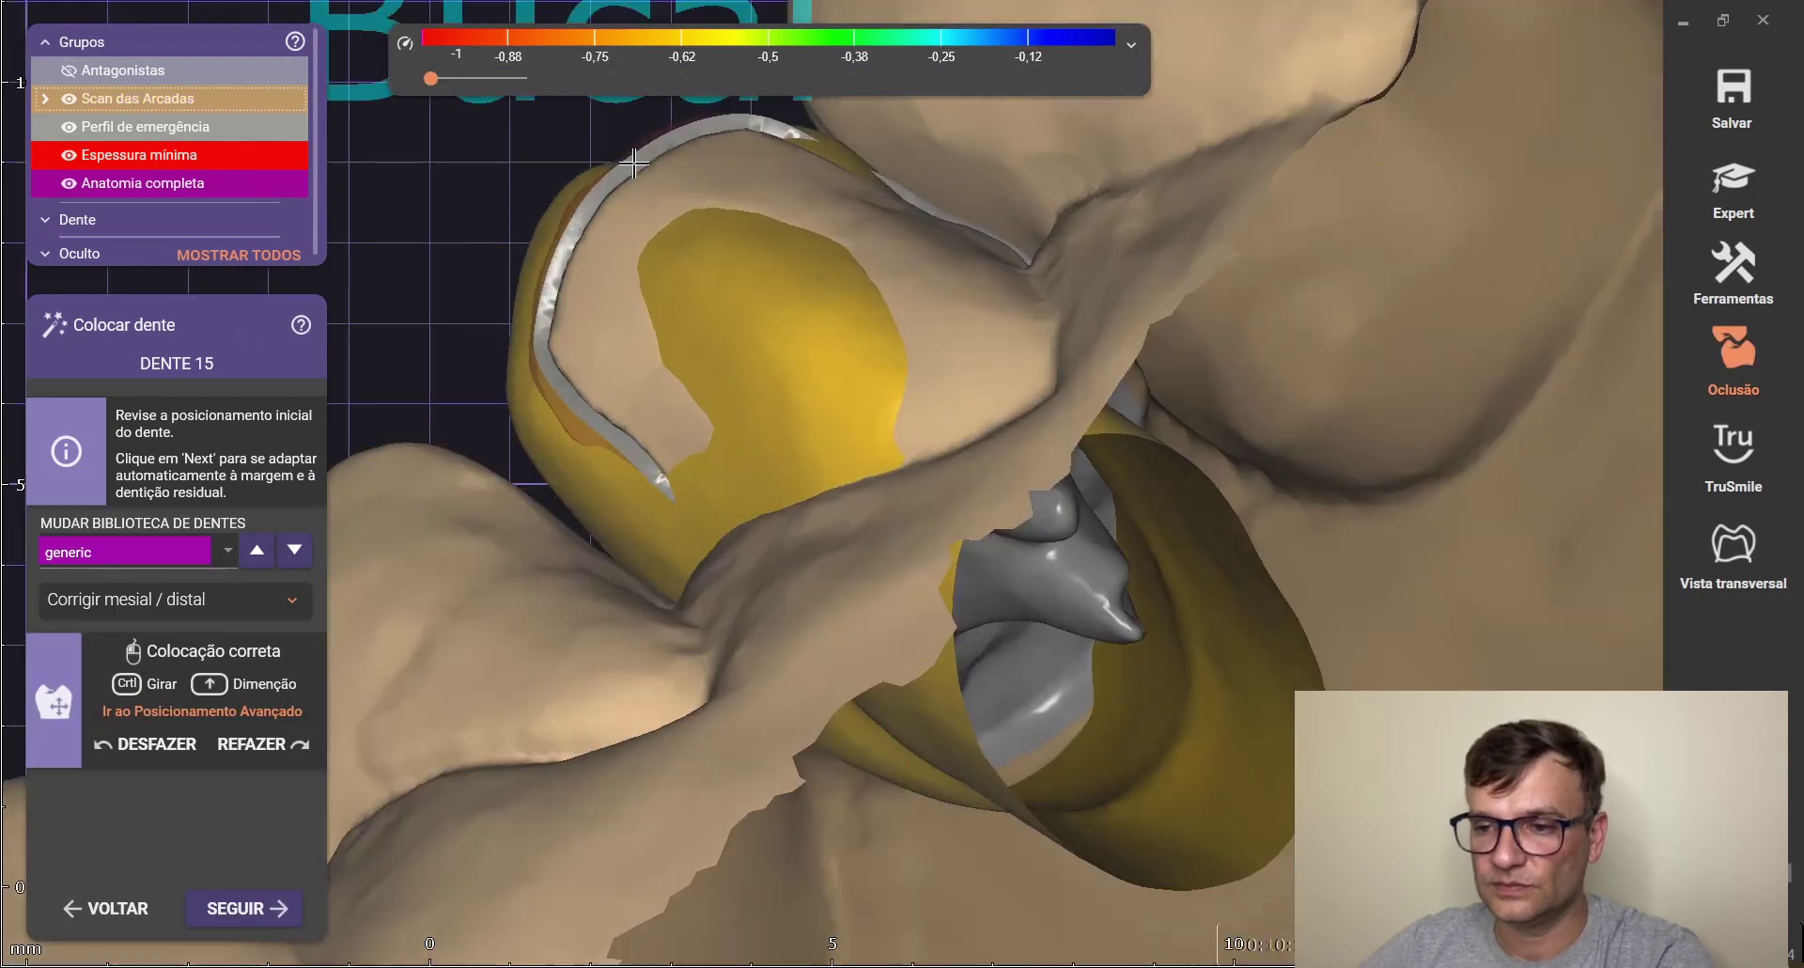
{"action": "scroll", "coordinate": [634, 164], "scroll_direction": "up", "scroll_amount": 2}
{"action": "scroll", "coordinate": [538, 271], "scroll_direction": "up", "scroll_amount": 2}
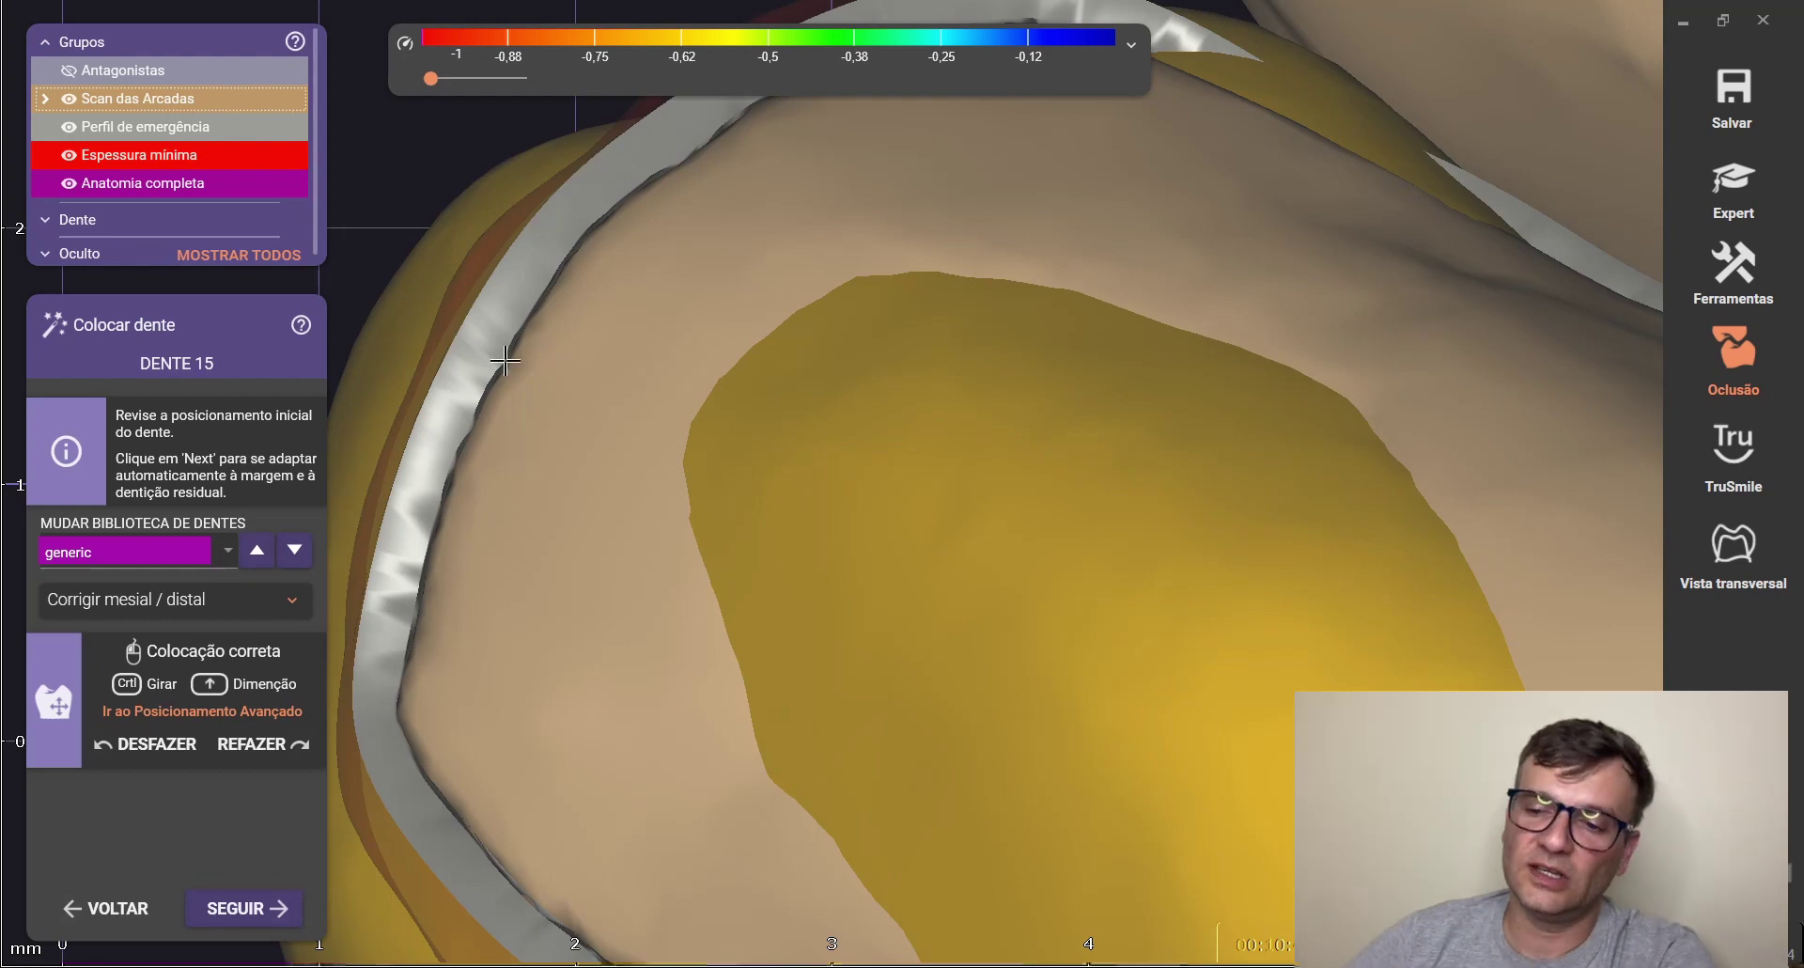
{"action": "scroll", "coordinate": [551, 350], "scroll_direction": "down", "scroll_amount": 5}
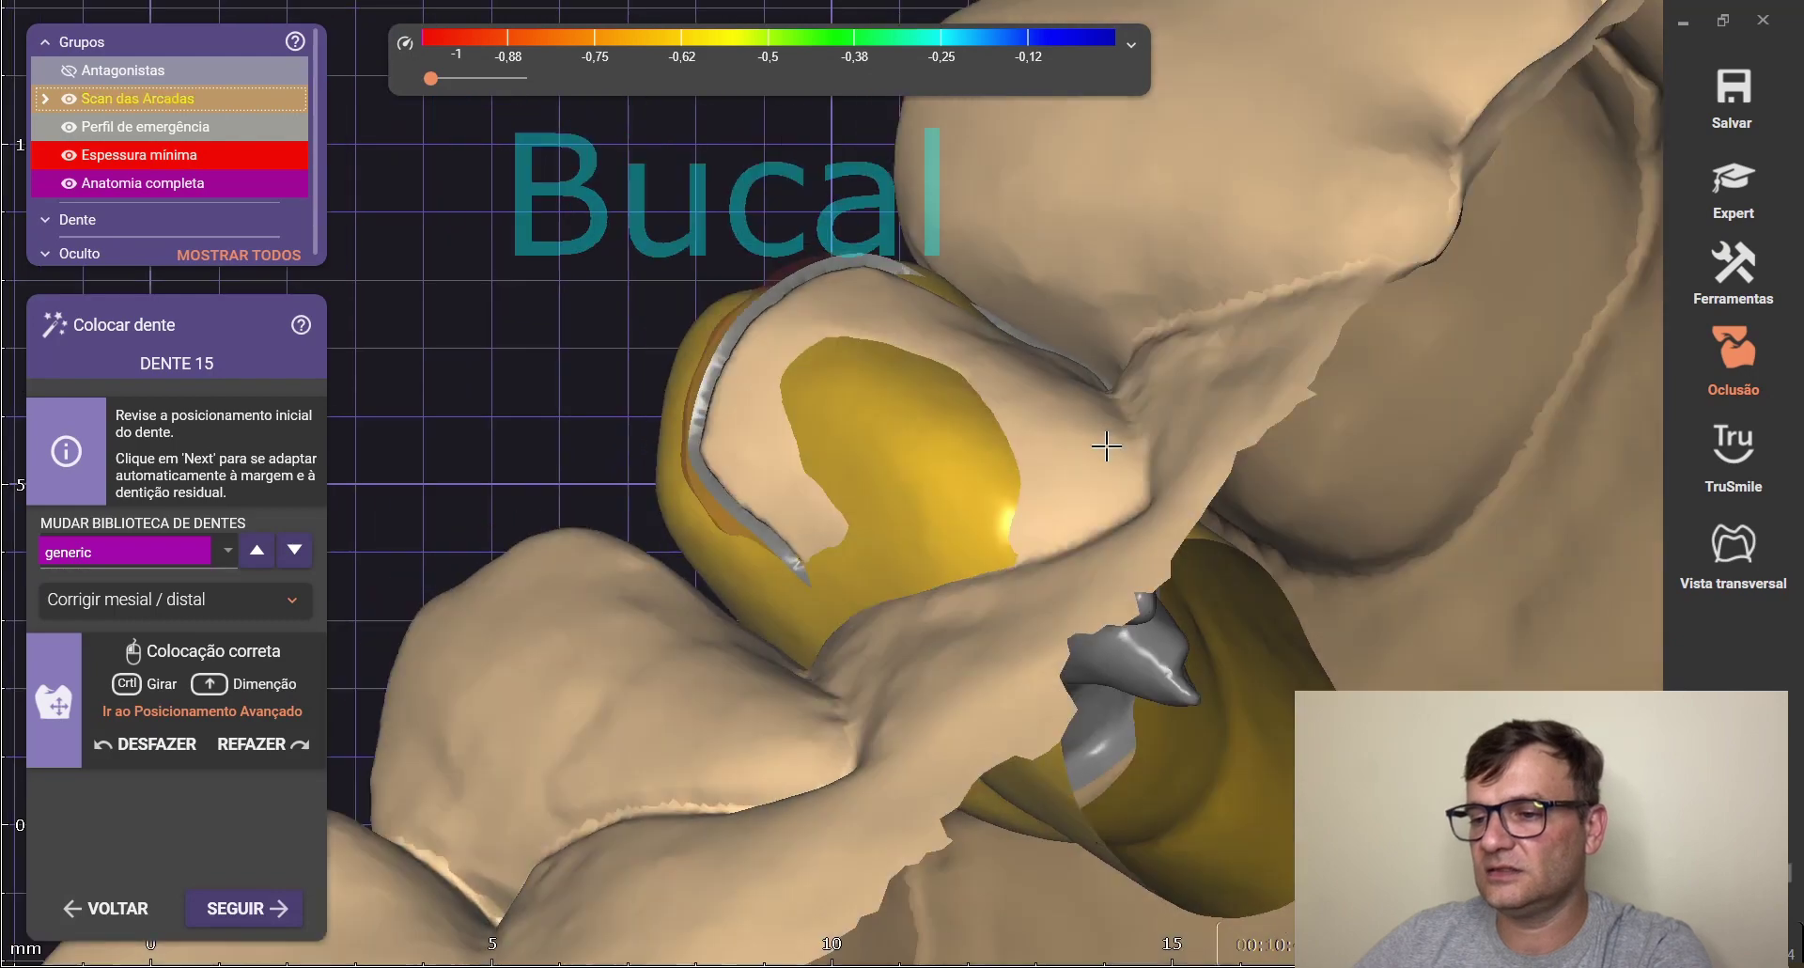
Examine the placed library tooth against the remaining buccal wall and the neighbouring teeth from the buccal side
{"action": "right_click_drag", "start_coordinate": [1106, 446], "coordinate": [1047, 375]}
{"action": "scroll", "coordinate": [1047, 375], "scroll_direction": "down", "scroll_amount": 2}
{"action": "middle_click_drag", "start_coordinate": [879, 796], "coordinate": [833, 428]}
{"action": "scroll", "coordinate": [822, 419], "scroll_direction": "down", "scroll_amount": 5}
{"action": "right_click_drag", "start_coordinate": [1044, 535], "coordinate": [967, 443]}
{"action": "scroll", "coordinate": [930, 472], "scroll_direction": "up", "scroll_amount": 3}
{"action": "scroll", "coordinate": [924, 451], "scroll_direction": "up", "scroll_amount": 5}
{"action": "scroll", "coordinate": [759, 472], "scroll_direction": "down", "scroll_amount": 2}
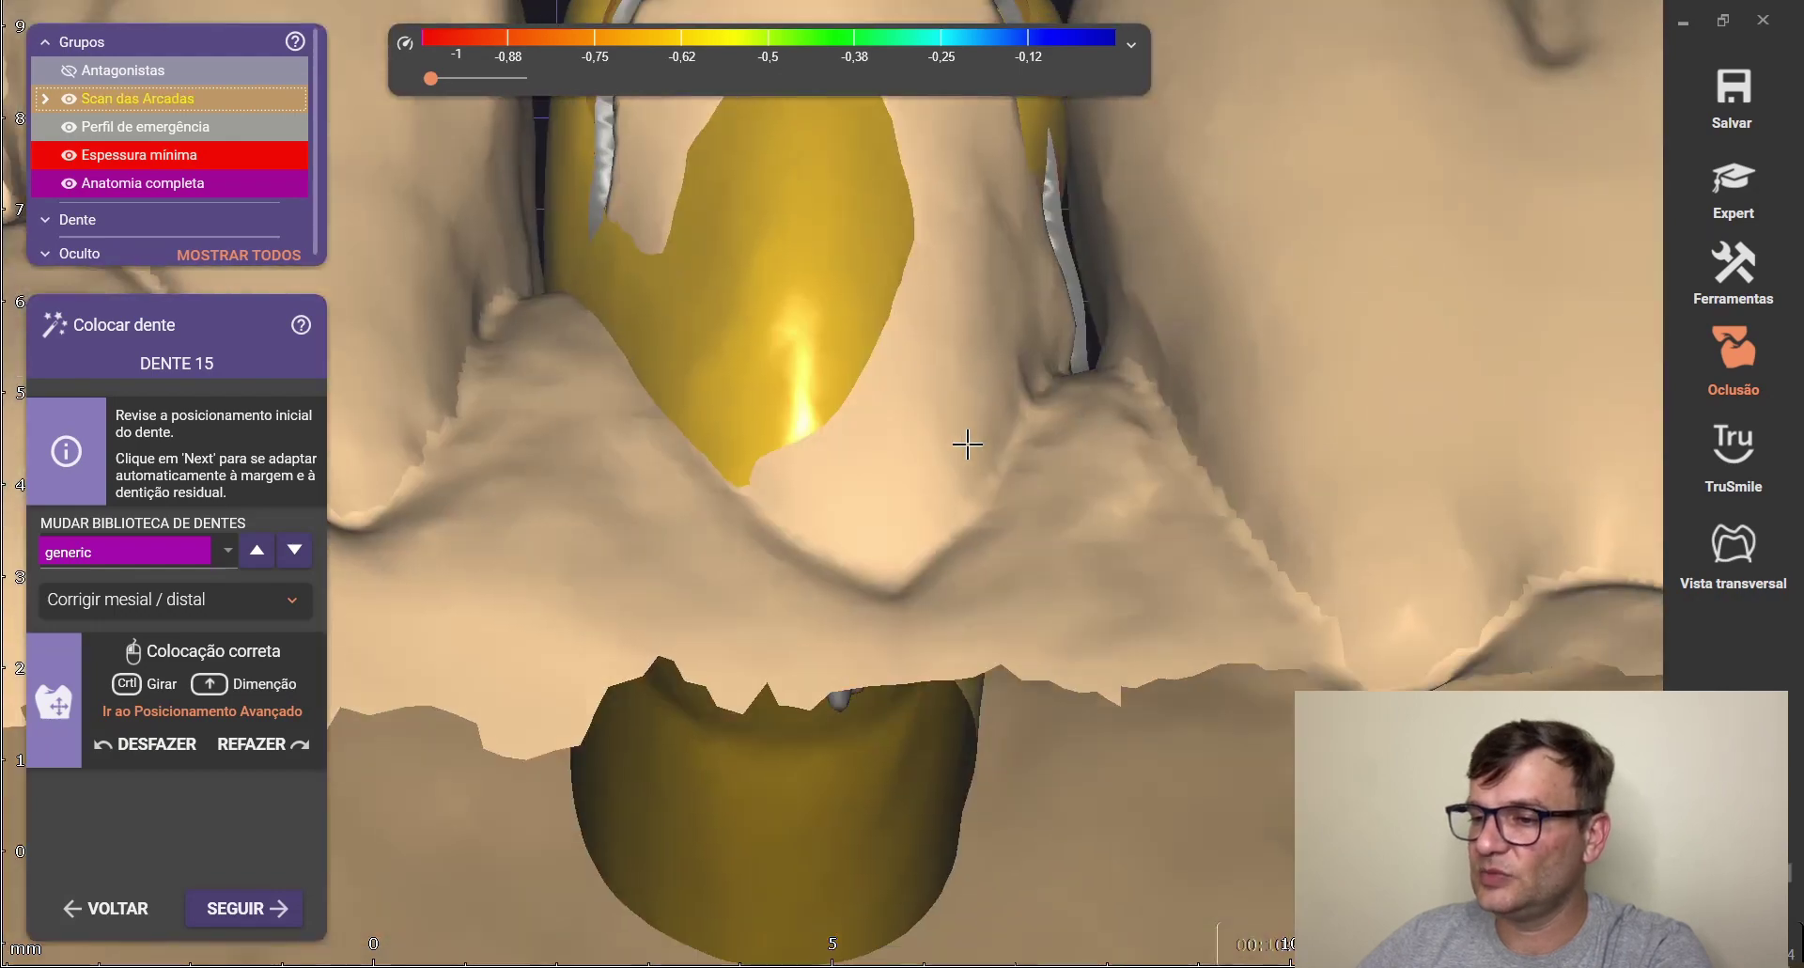
Turn off the occlusal contact map shown on the placed library tooth
{"action": "scroll", "coordinate": [933, 514], "scroll_direction": "down", "scroll_amount": 3}
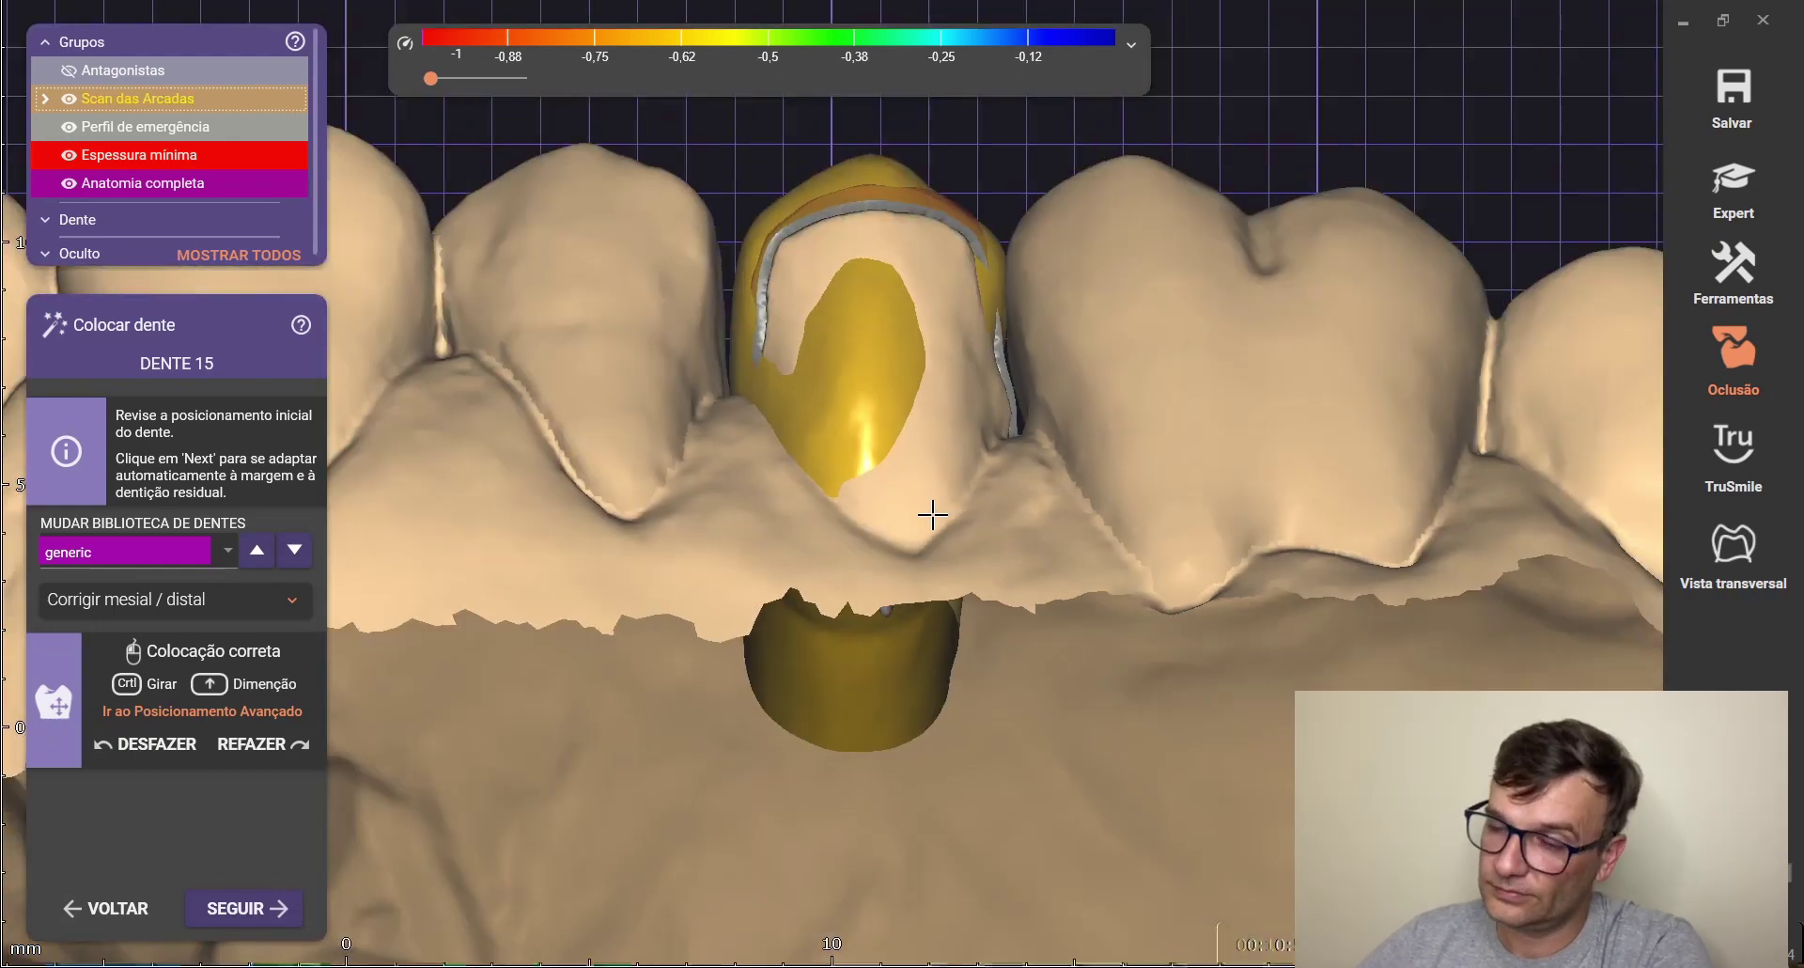
{"action": "scroll", "coordinate": [714, 369], "scroll_direction": "down", "scroll_amount": 2}
{"action": "right_click_drag", "start_coordinate": [714, 369], "coordinate": [888, 185]}
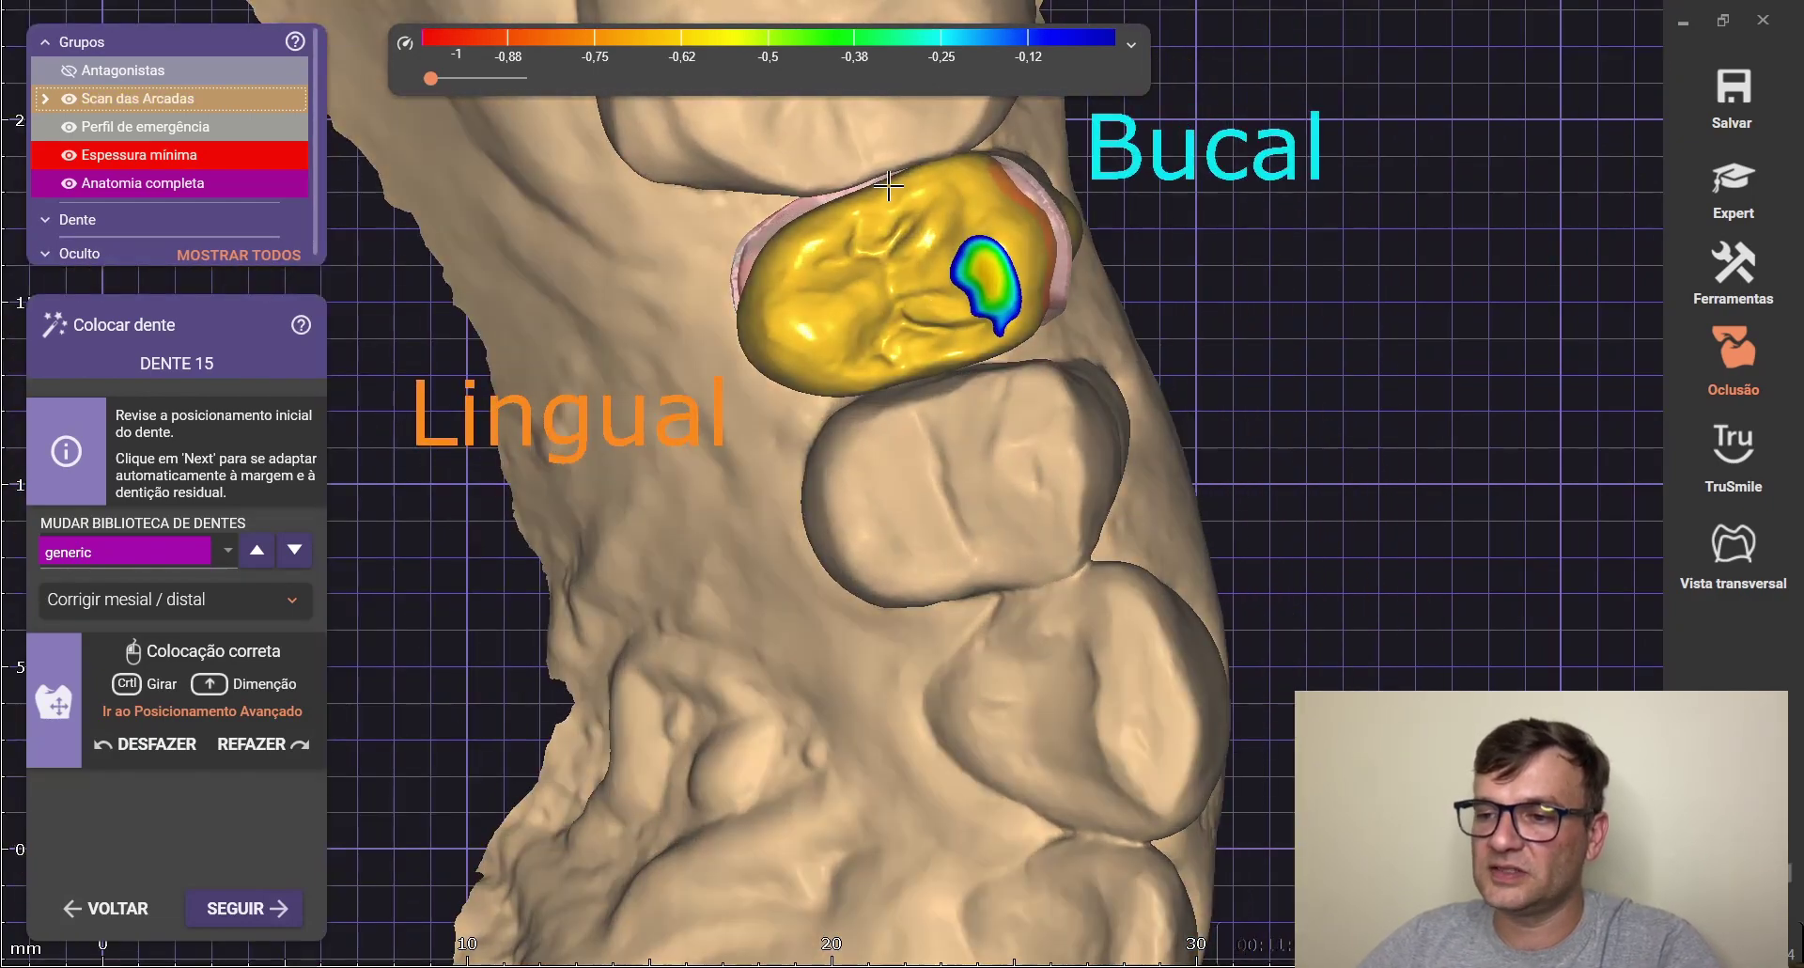
{"action": "scroll", "coordinate": [1004, 232], "scroll_direction": "up", "scroll_amount": 2}
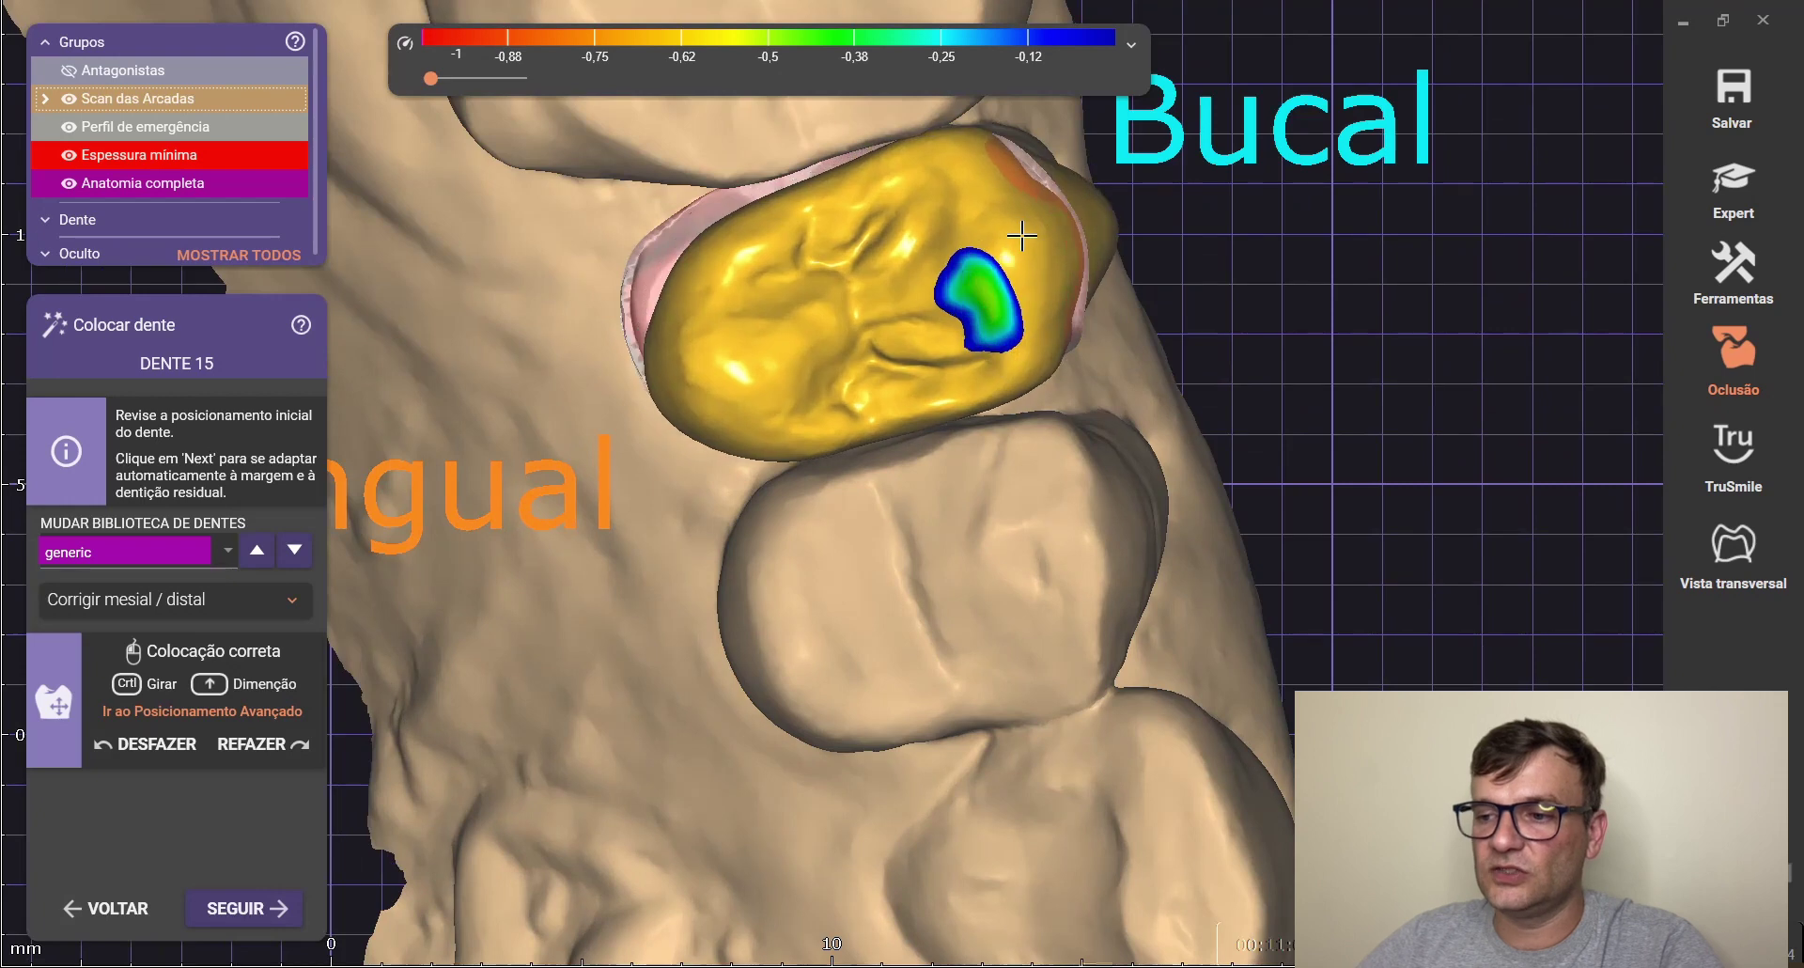
{"action": "left_click", "coordinate": [1733, 371]}
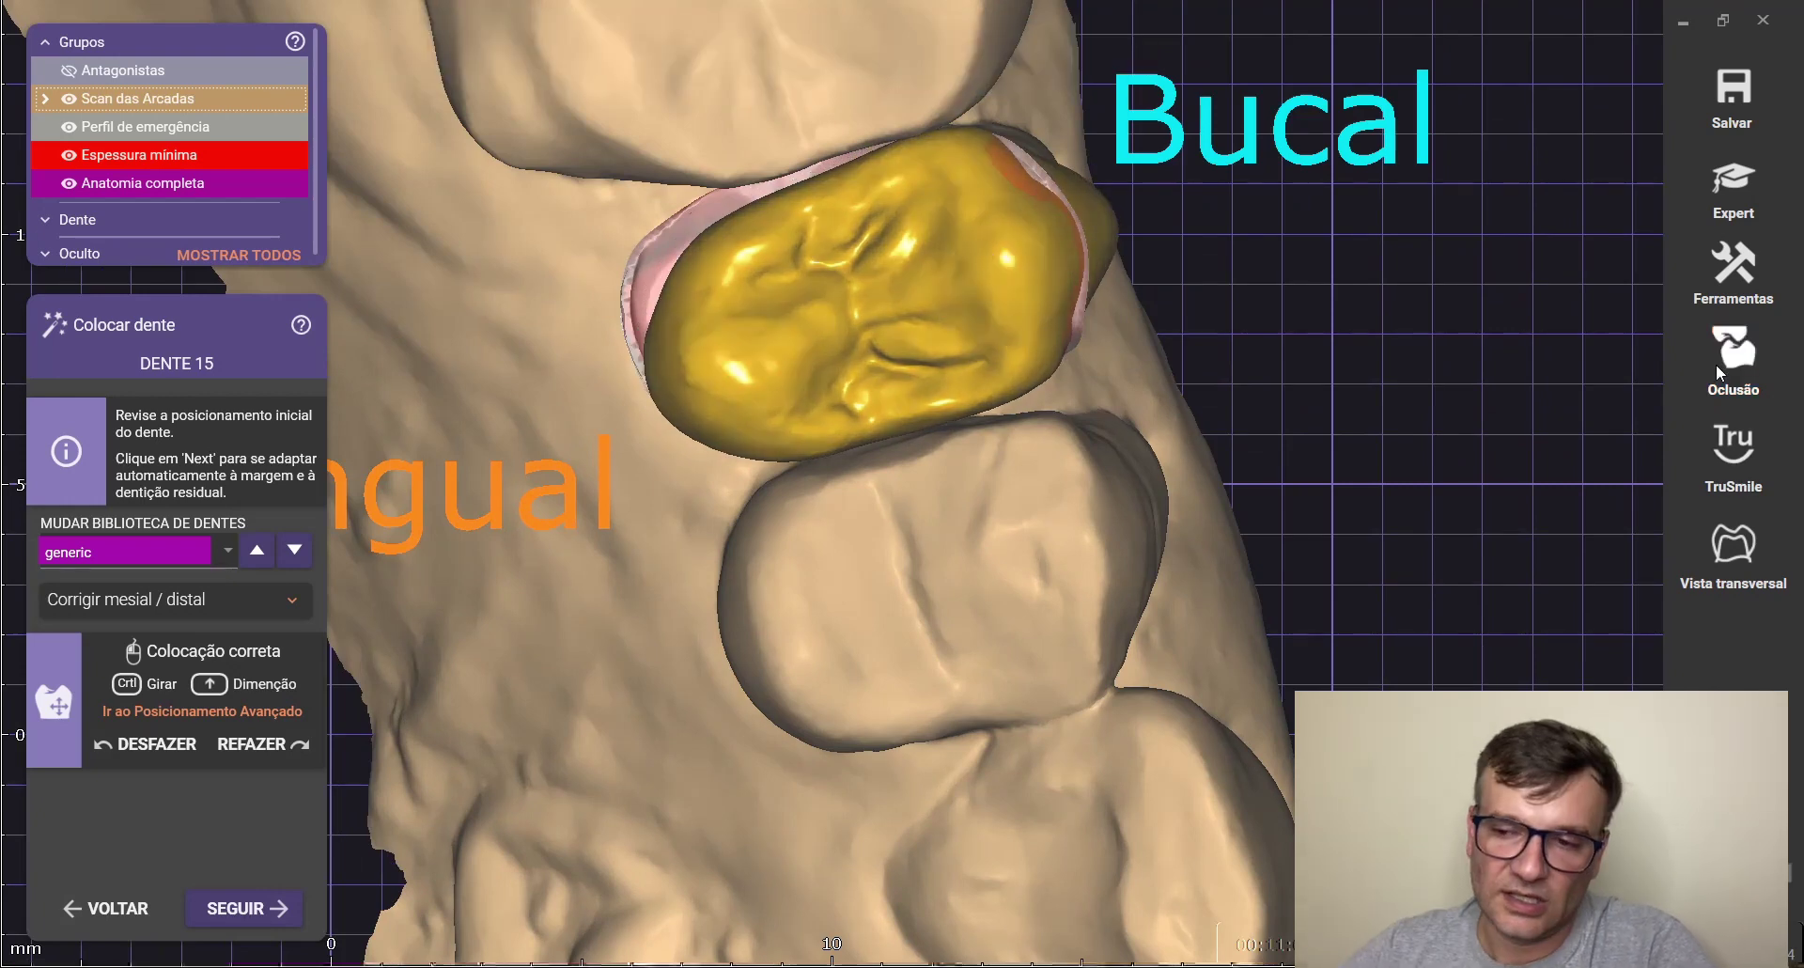
Scale up the library tooth 15 slightly, keeping it between the neighbouring teeth in the occlusal view
{"action": "scroll", "coordinate": [533, 330], "scroll_direction": "down", "scroll_amount": 3}
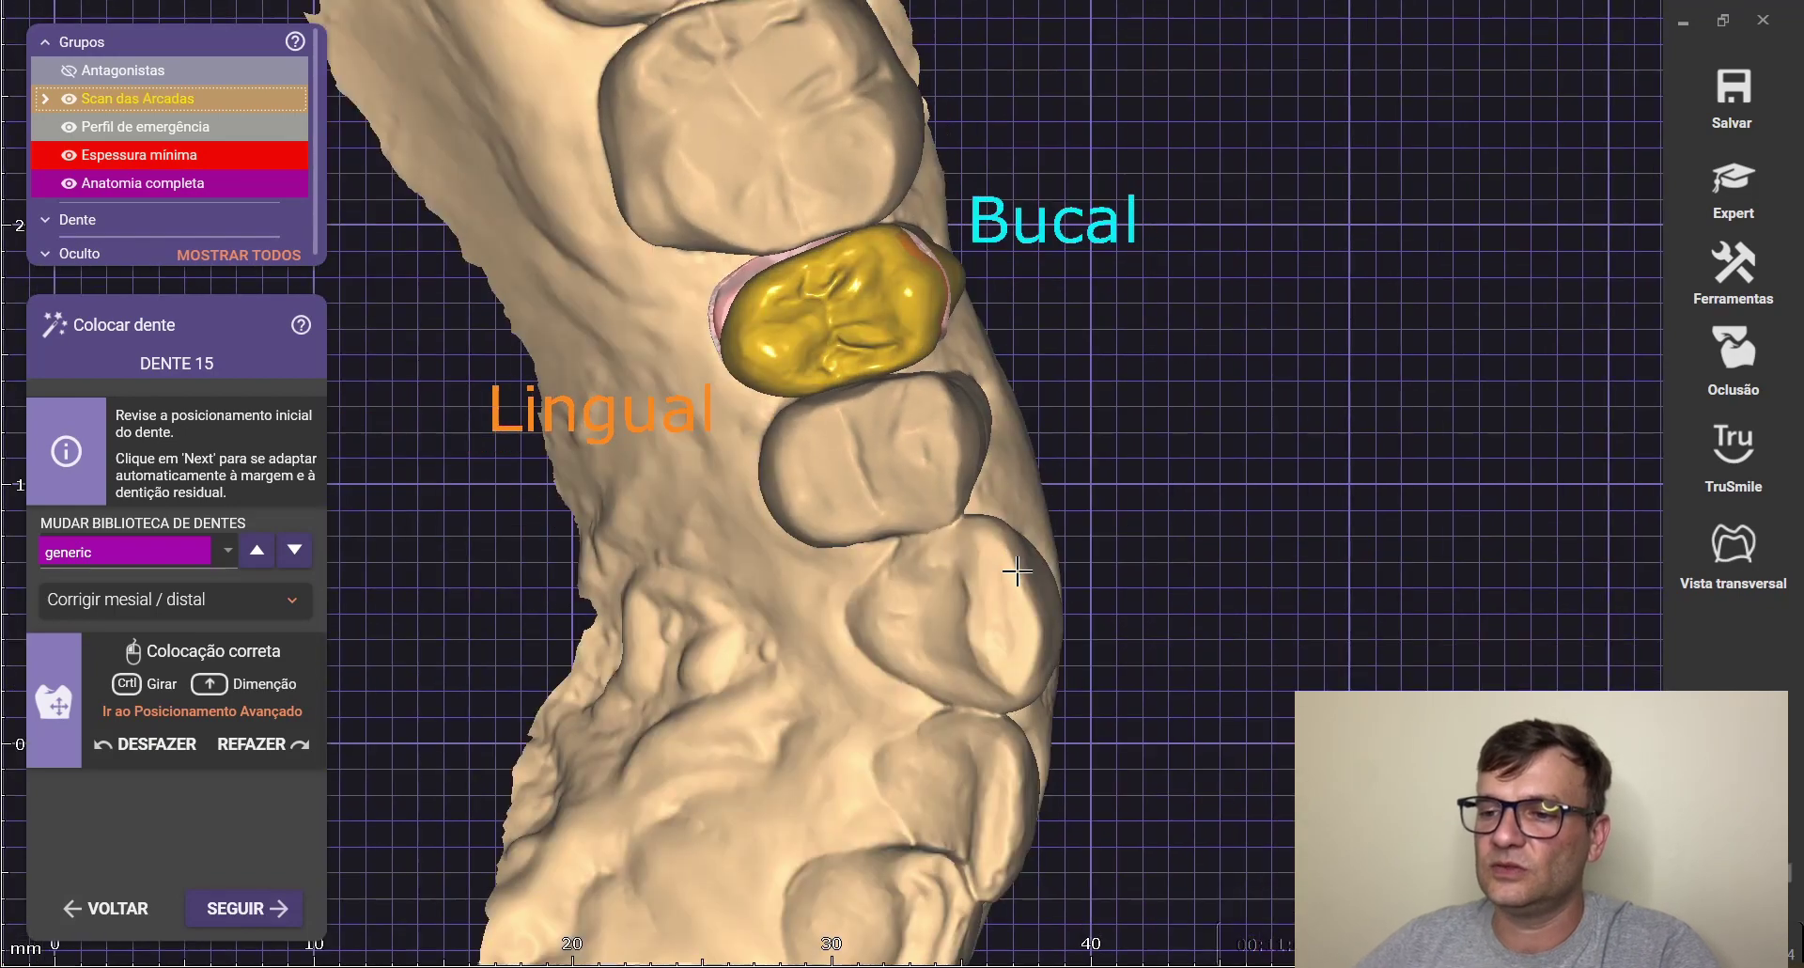
{"action": "scroll", "coordinate": [1016, 570], "scroll_direction": "down", "scroll_amount": 2}
{"action": "middle_click_drag", "start_coordinate": [1127, 512], "coordinate": [1139, 568]}
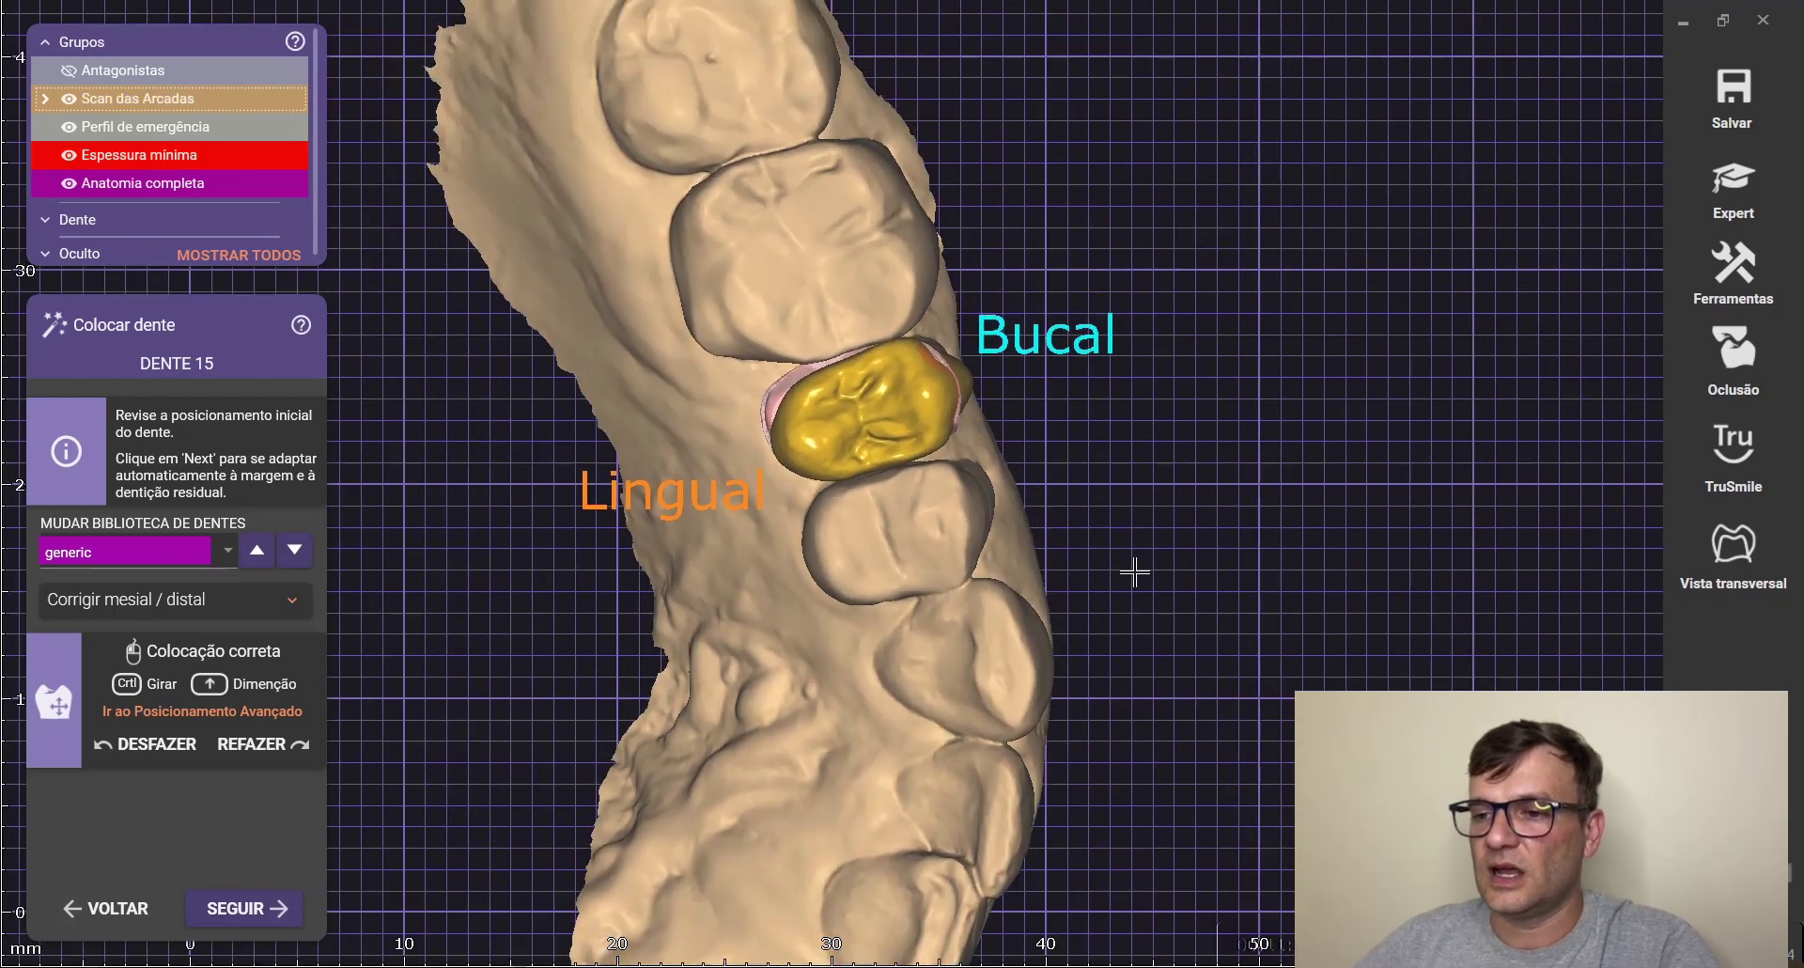
{"action": "right_click_drag", "start_coordinate": [1128, 553], "coordinate": [1118, 534]}
{"action": "scroll", "coordinate": [877, 336], "scroll_direction": "up", "scroll_amount": 4}
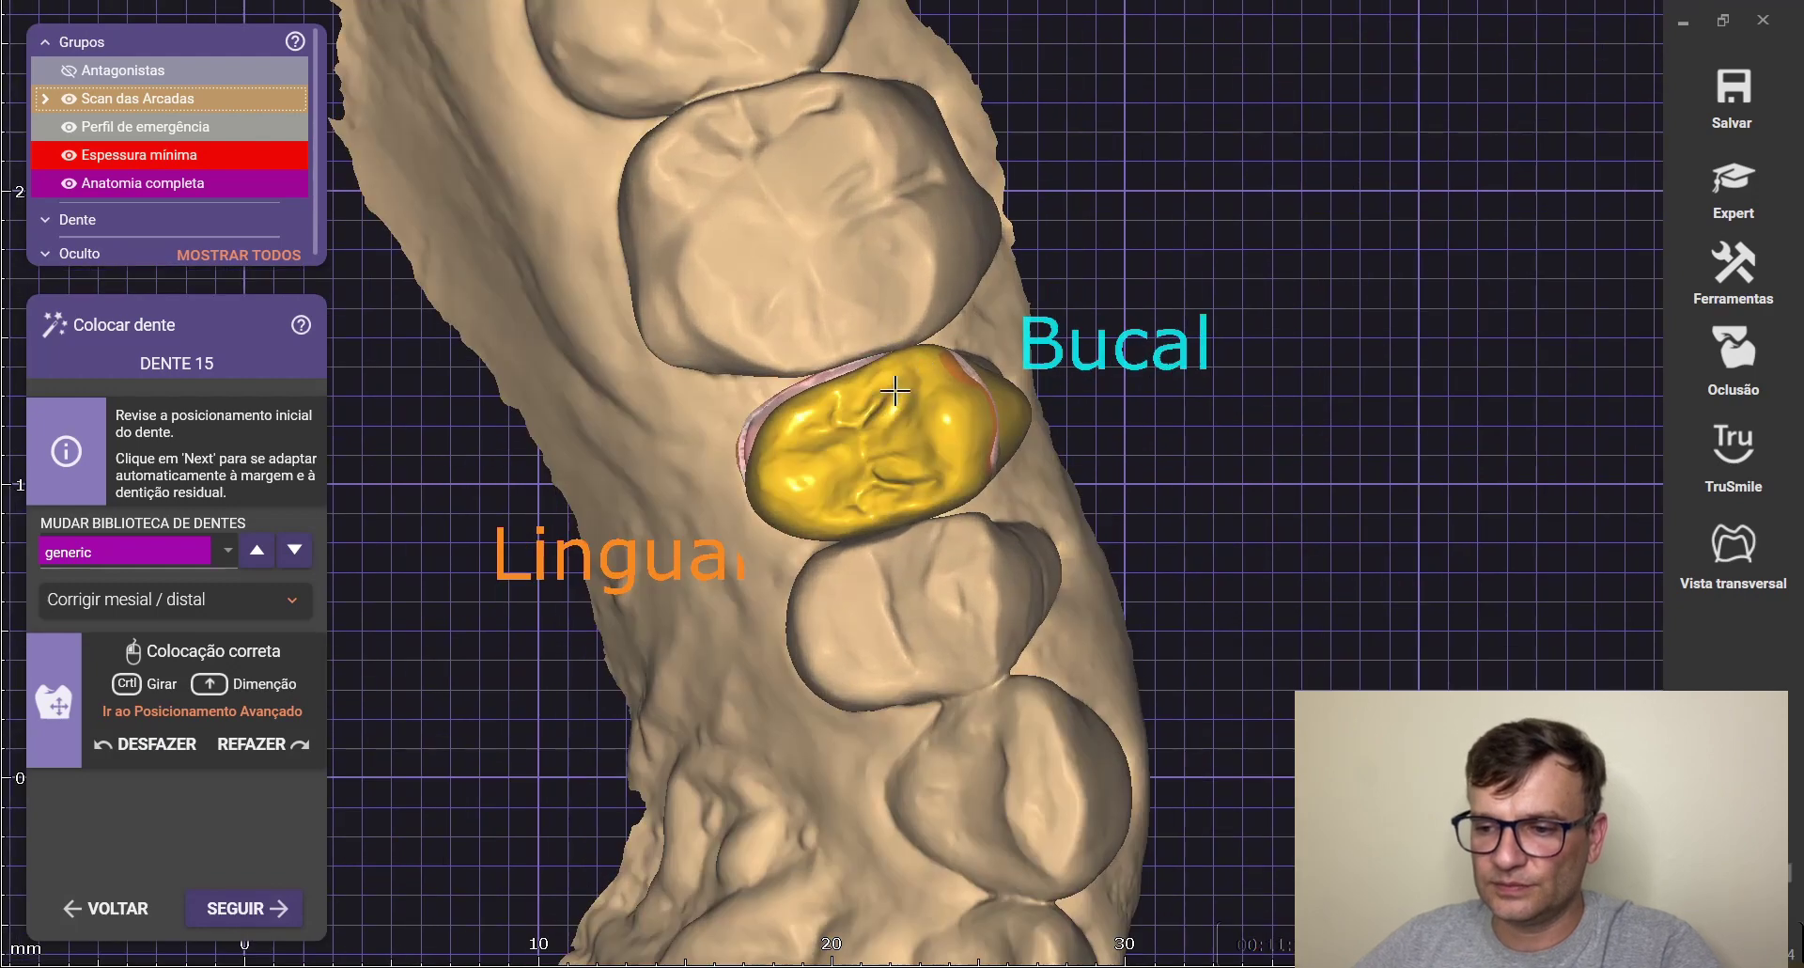
{"action": "scroll", "coordinate": [907, 432], "scroll_direction": "down", "scroll_amount": 3}
{"action": "right_click_drag", "start_coordinate": [909, 423], "coordinate": [1144, 536]}
{"action": "scroll", "coordinate": [871, 554], "scroll_direction": "up", "scroll_amount": 2}
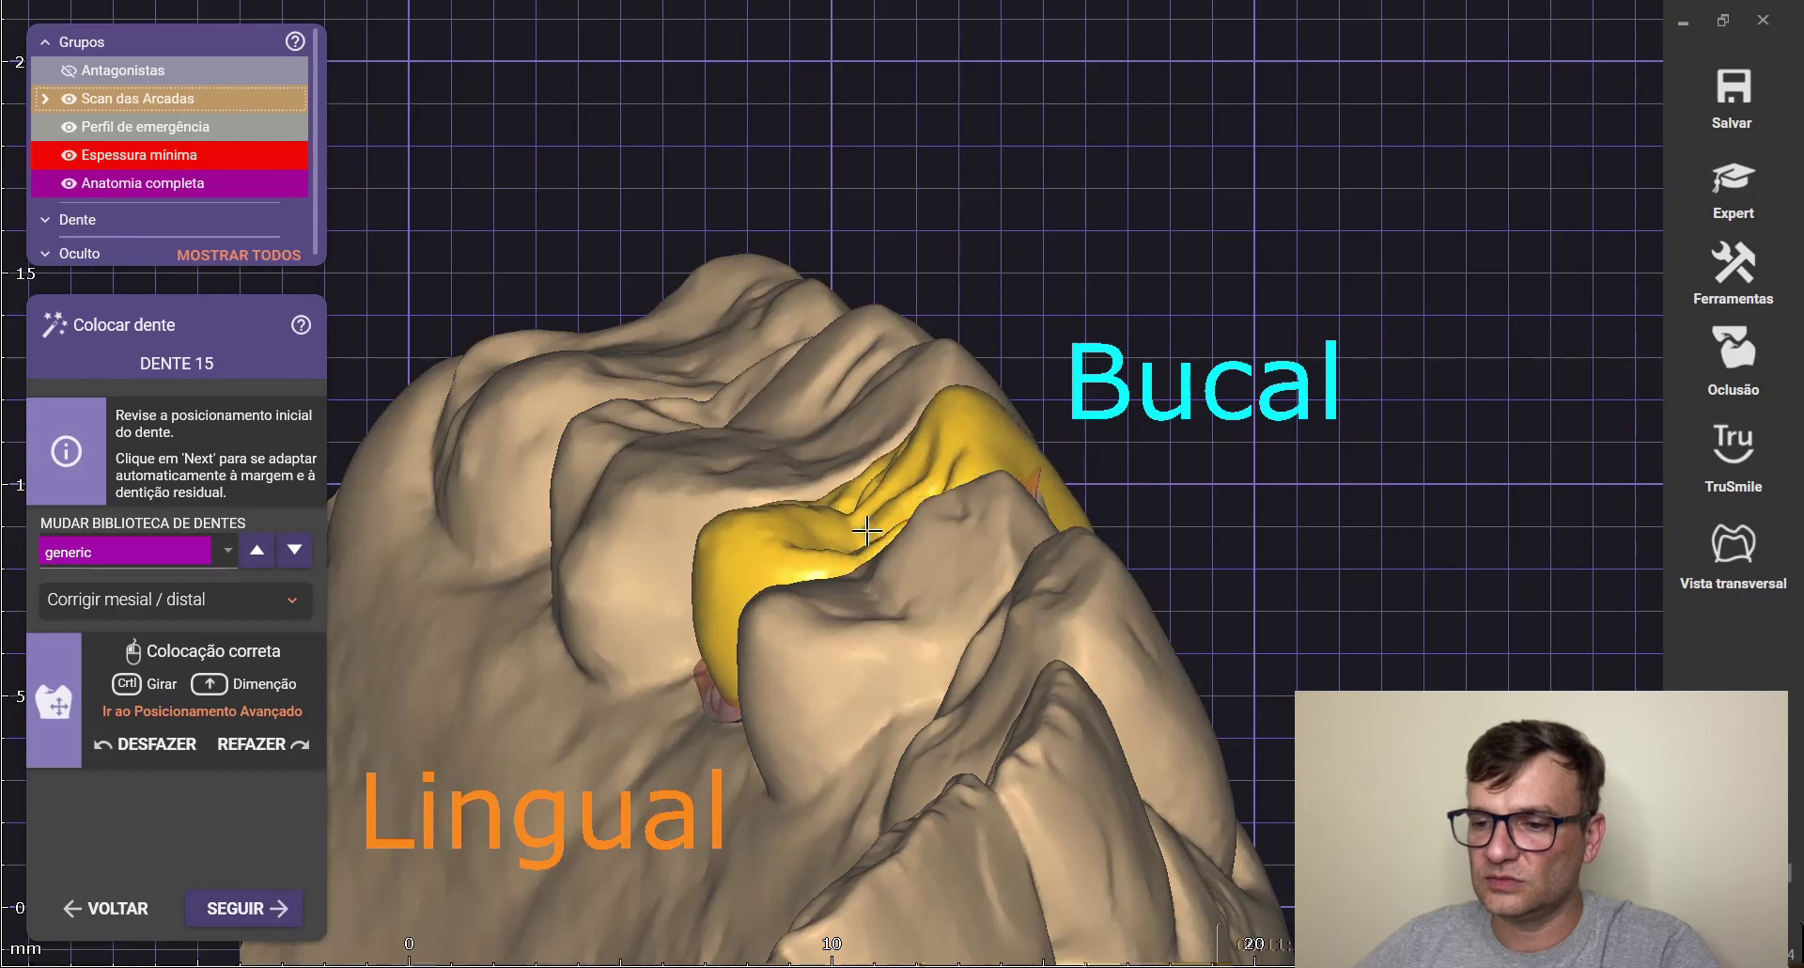
{"action": "right_click_drag", "start_coordinate": [867, 532], "coordinate": [923, 408]}
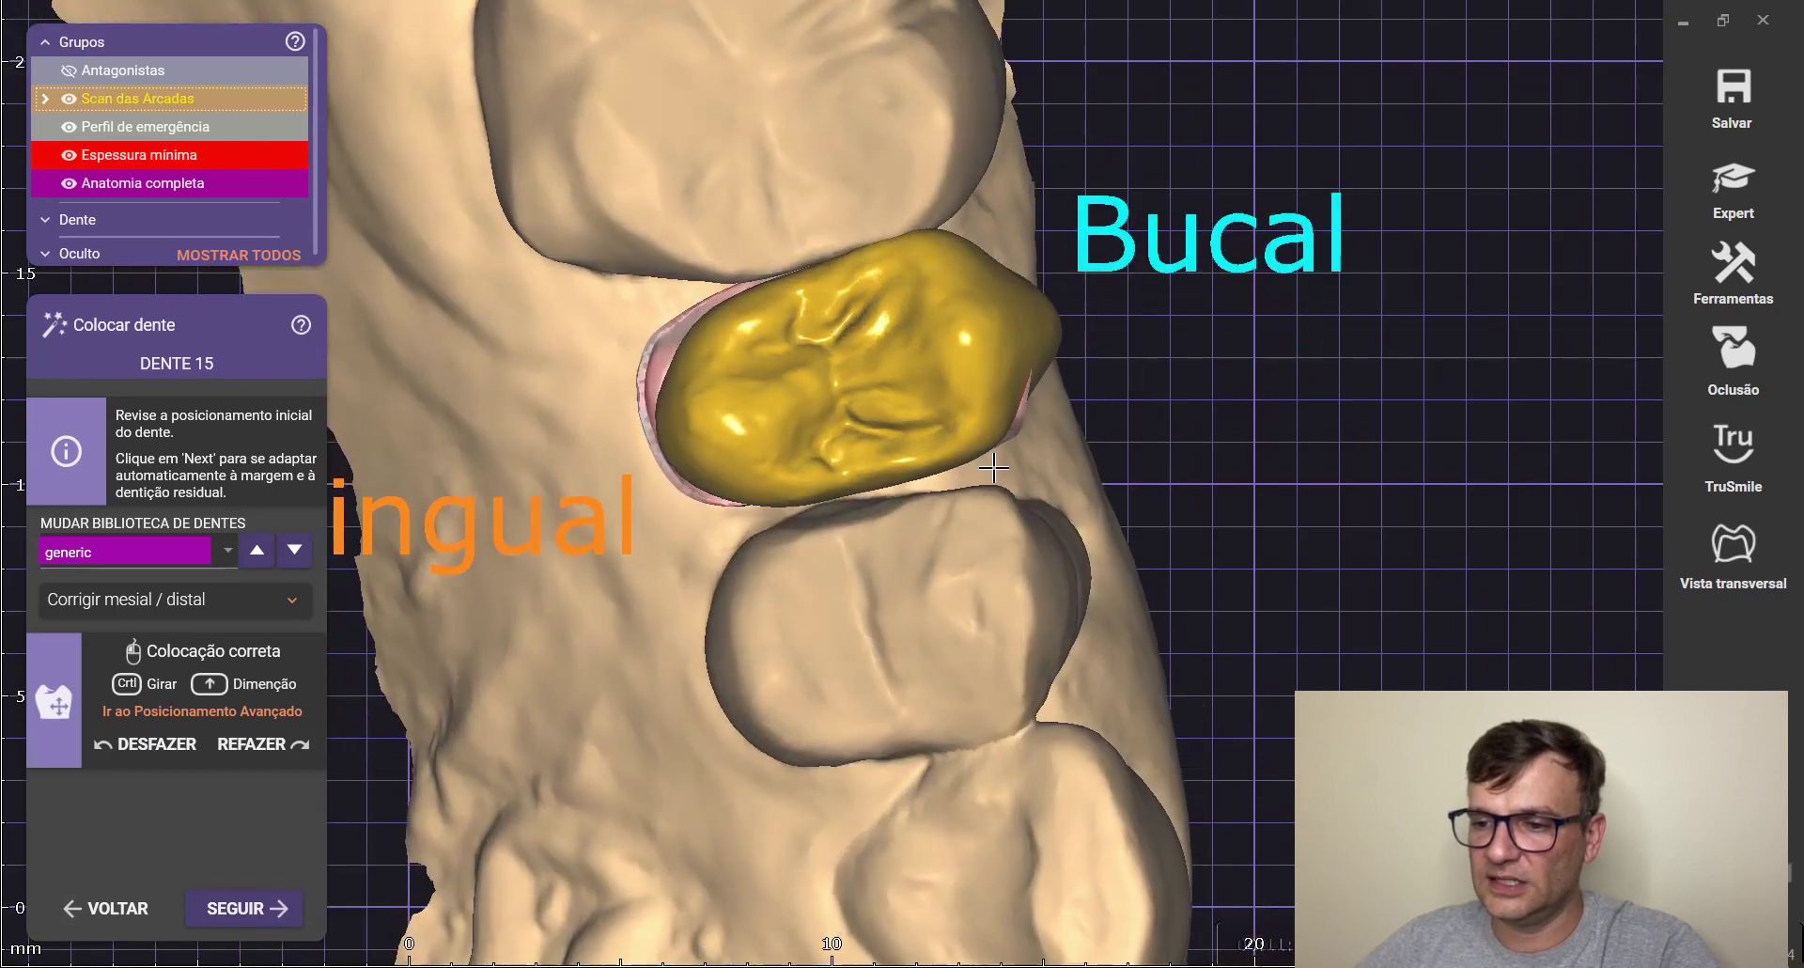
{"action": "left_click_drag", "start_coordinate": [965, 425], "coordinate": [982, 409], "text": "shift"}
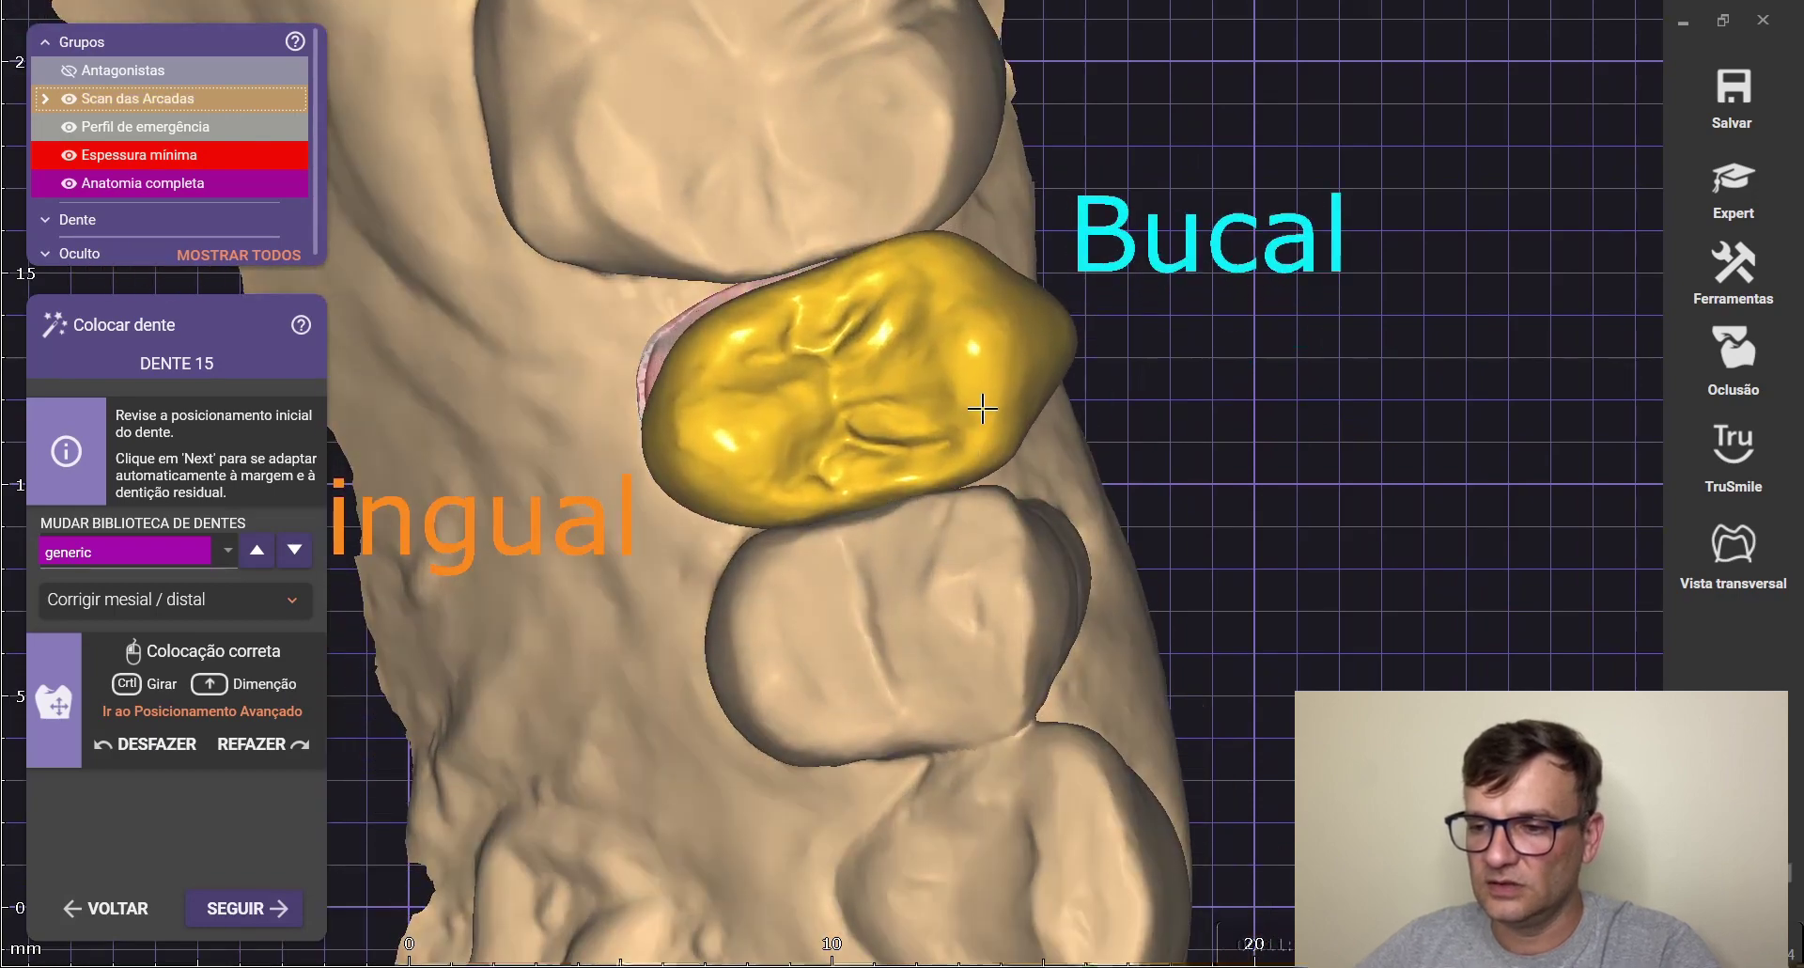
Examine the buccal contour of the enlarged library tooth and its alignment with the arch from the occlusal side
{"action": "scroll", "coordinate": [1048, 370], "scroll_direction": "down", "scroll_amount": 2}
{"action": "right_click_drag", "start_coordinate": [883, 512], "coordinate": [869, 517]}
{"action": "scroll", "coordinate": [1019, 347], "scroll_direction": "up", "scroll_amount": 2}
{"action": "scroll", "coordinate": [1018, 349], "scroll_direction": "up", "scroll_amount": 5}
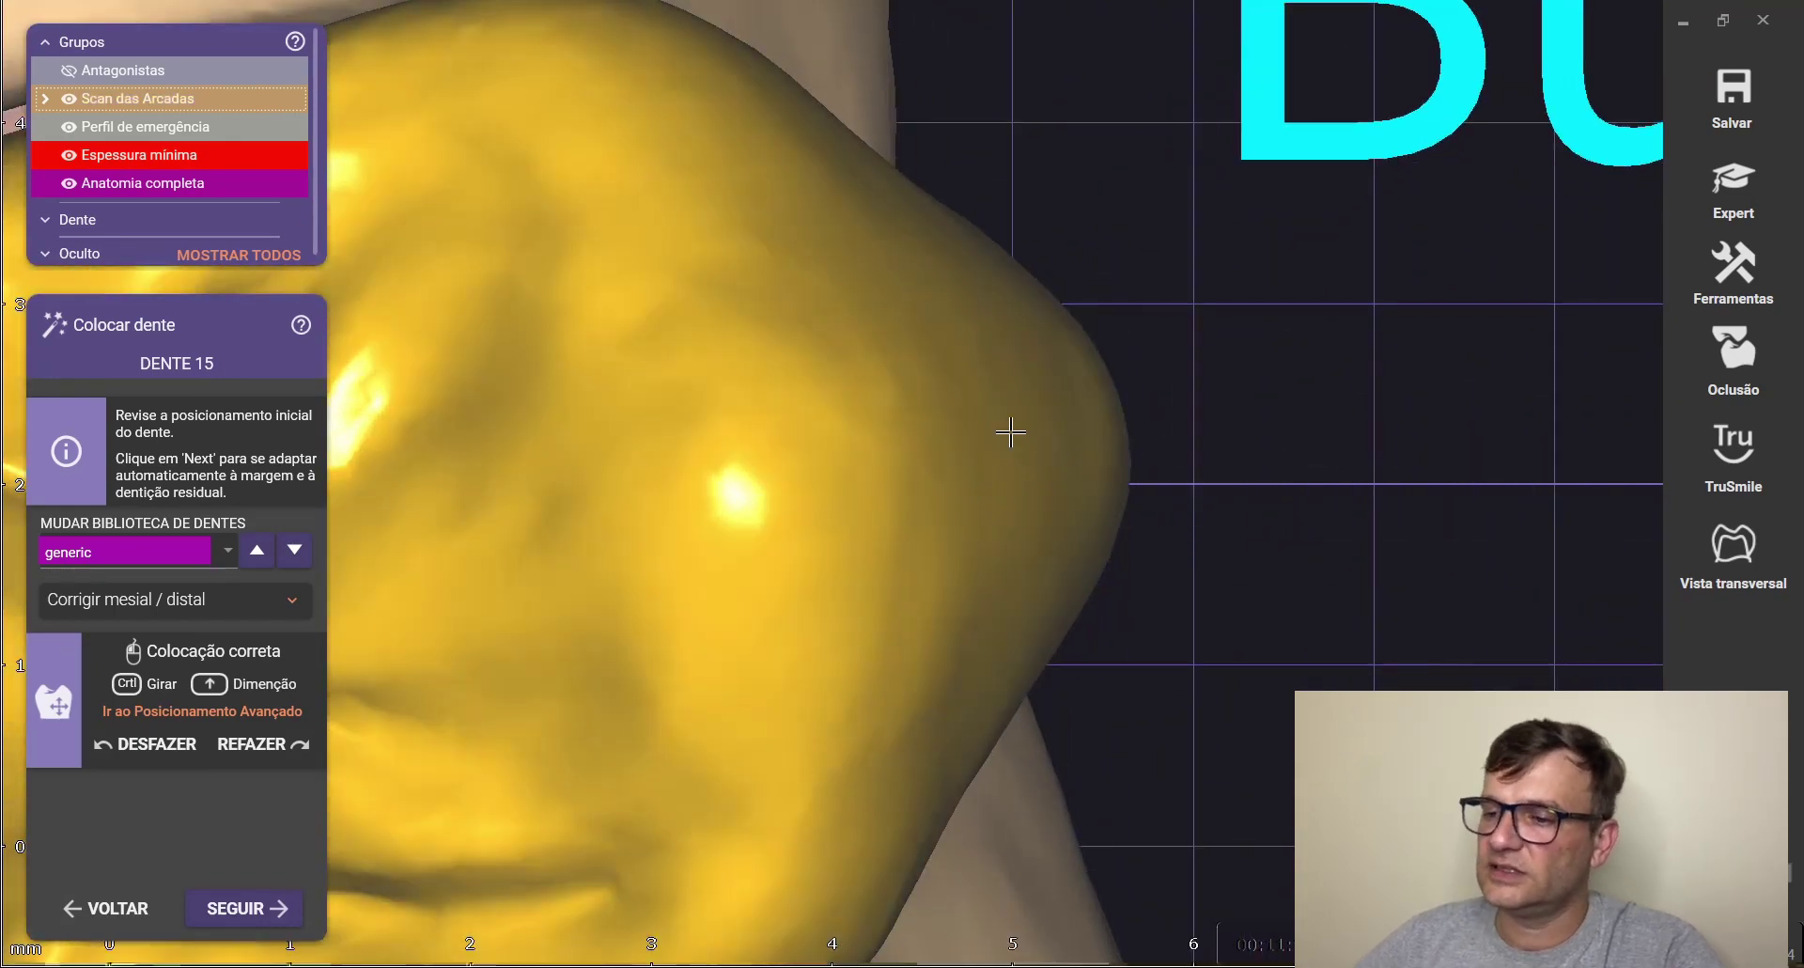
{"action": "scroll", "coordinate": [997, 456], "scroll_direction": "down", "scroll_amount": 5}
{"action": "mouse_move", "coordinate": [1039, 472]}
{"action": "right_mouse_down"}
{"action": "mouse_move", "coordinate": [994, 479]}
{"action": "mouse_move", "coordinate": [1043, 466]}
{"action": "right_mouse_up"}
{"action": "scroll", "coordinate": [1182, 348], "scroll_direction": "down", "scroll_amount": 2}
{"action": "scroll", "coordinate": [893, 536], "scroll_direction": "down", "scroll_amount": 2}
{"action": "right_click_drag", "start_coordinate": [1253, 676], "coordinate": [1253, 680]}
{"action": "right_click_drag", "start_coordinate": [871, 647], "coordinate": [338, 597]}
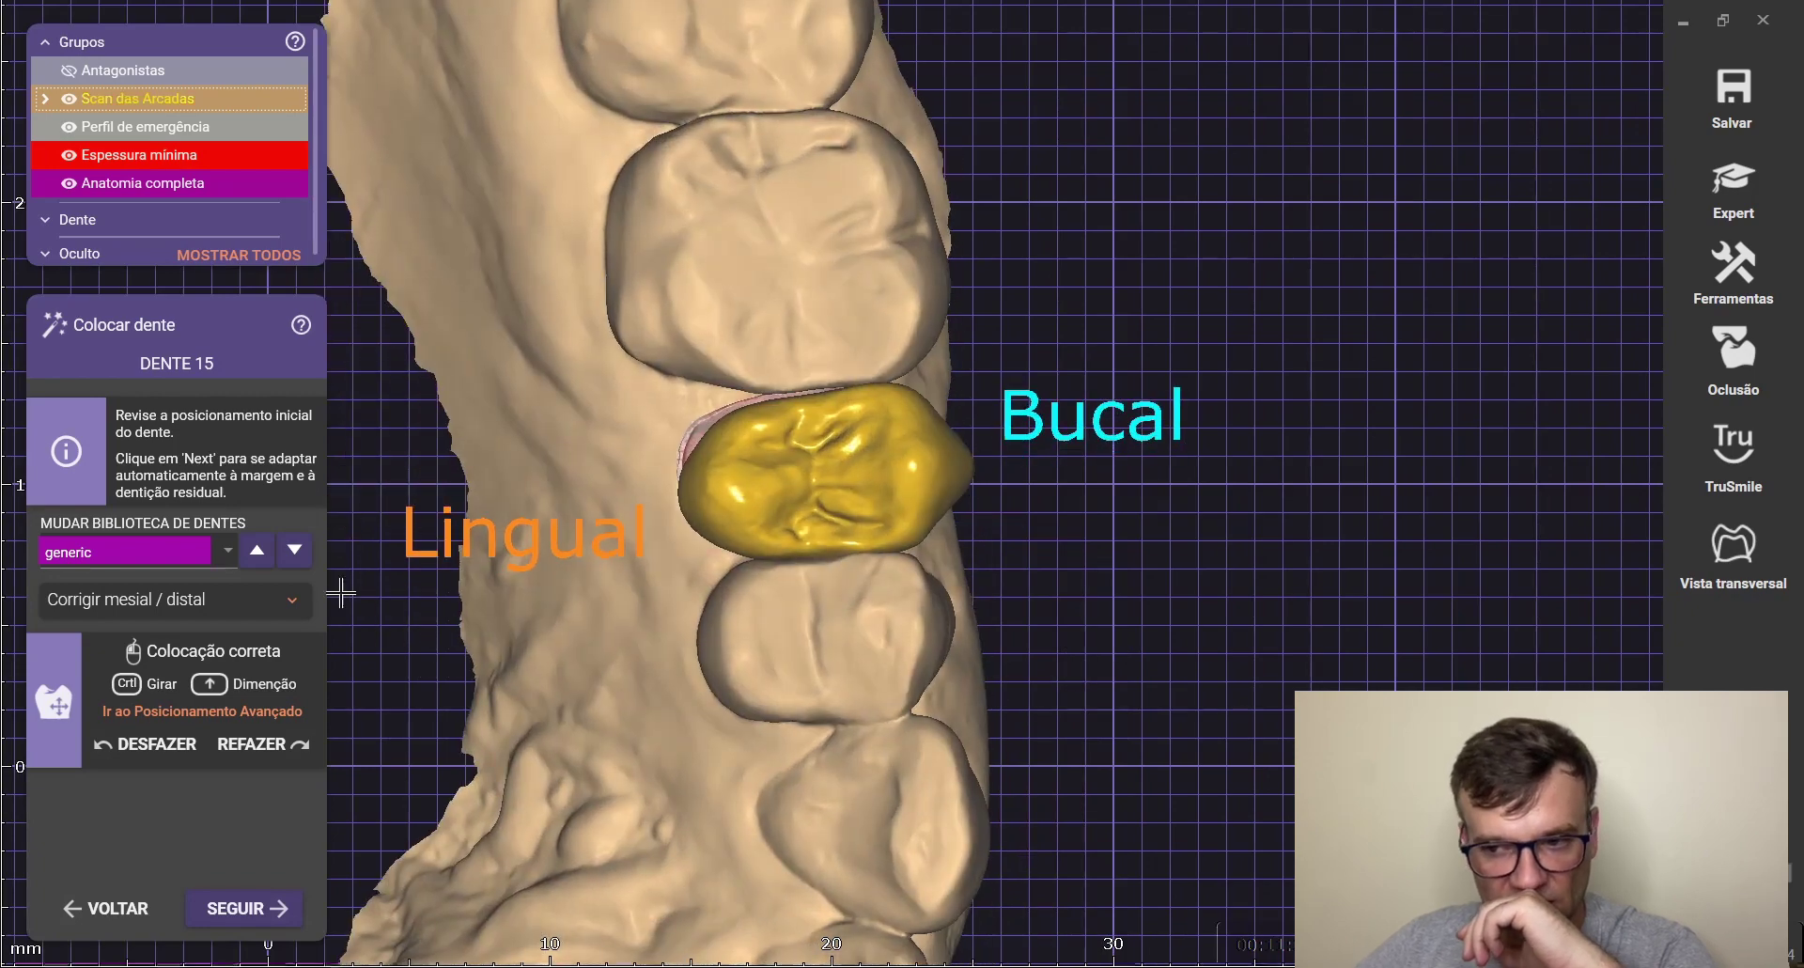
Compare the cusps and central groove of the library tooth with the neighbouring teeth from occlusal and along the arch
{"action": "left_click", "coordinate": [229, 553]}
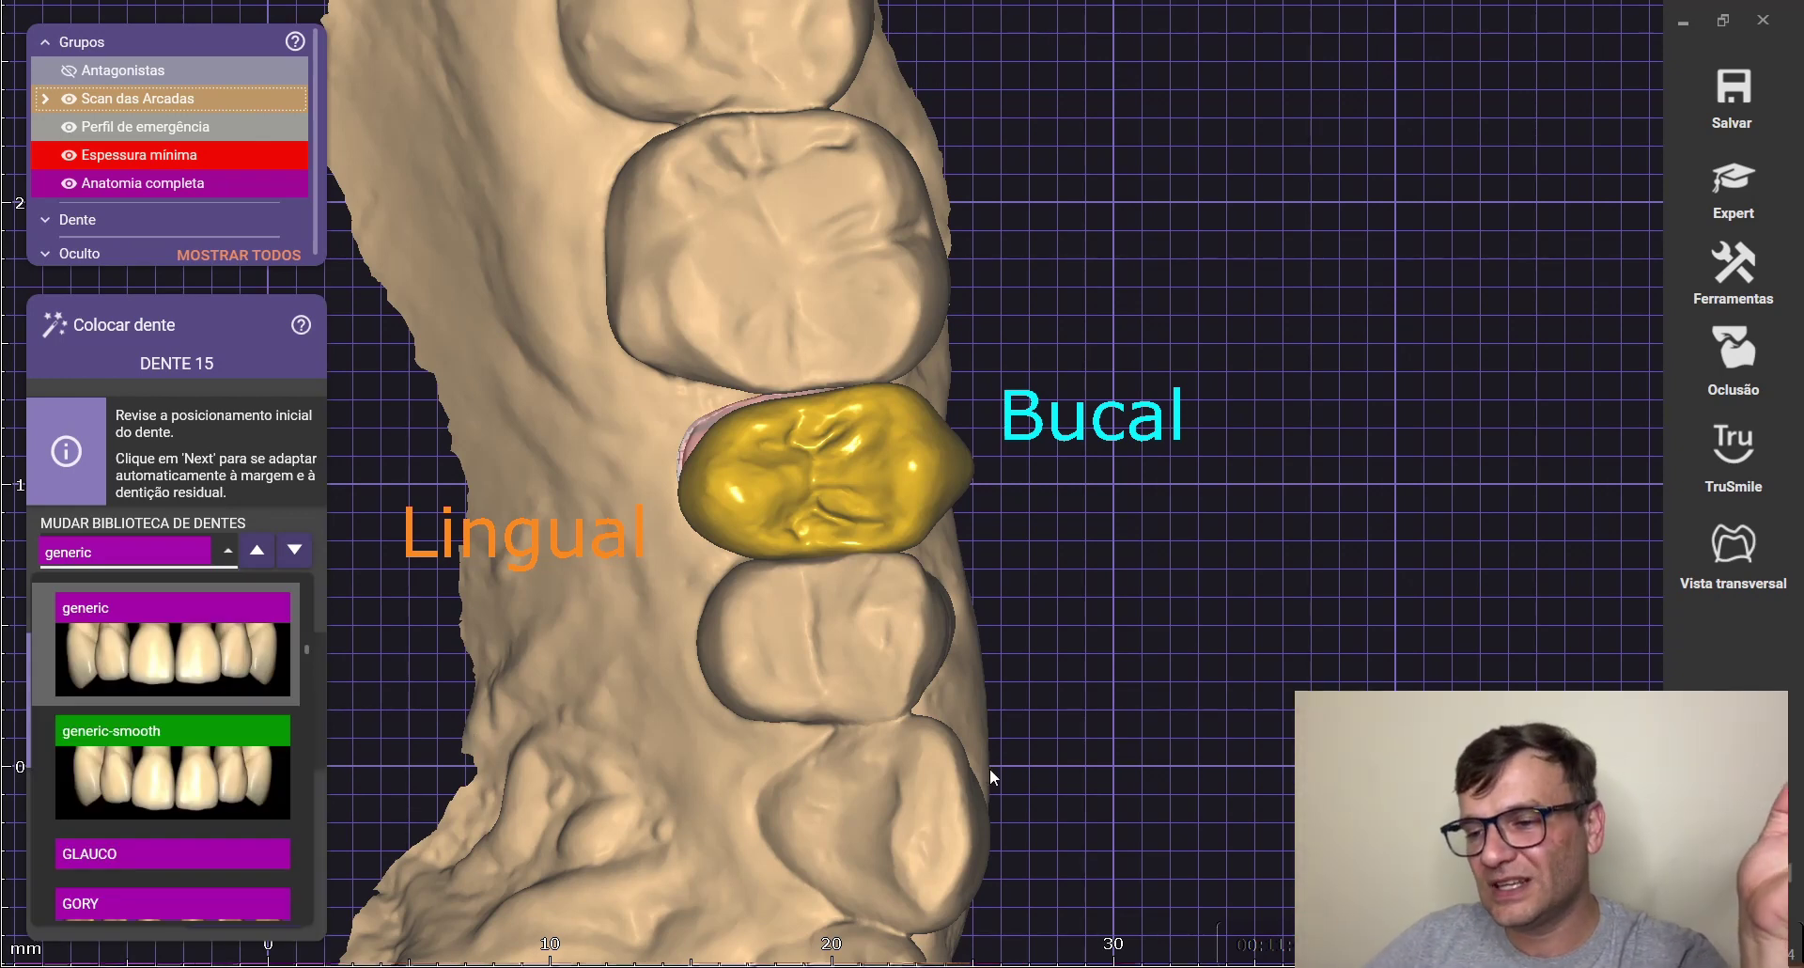
{"action": "scroll", "coordinate": [989, 768], "scroll_direction": "down", "scroll_amount": 1}
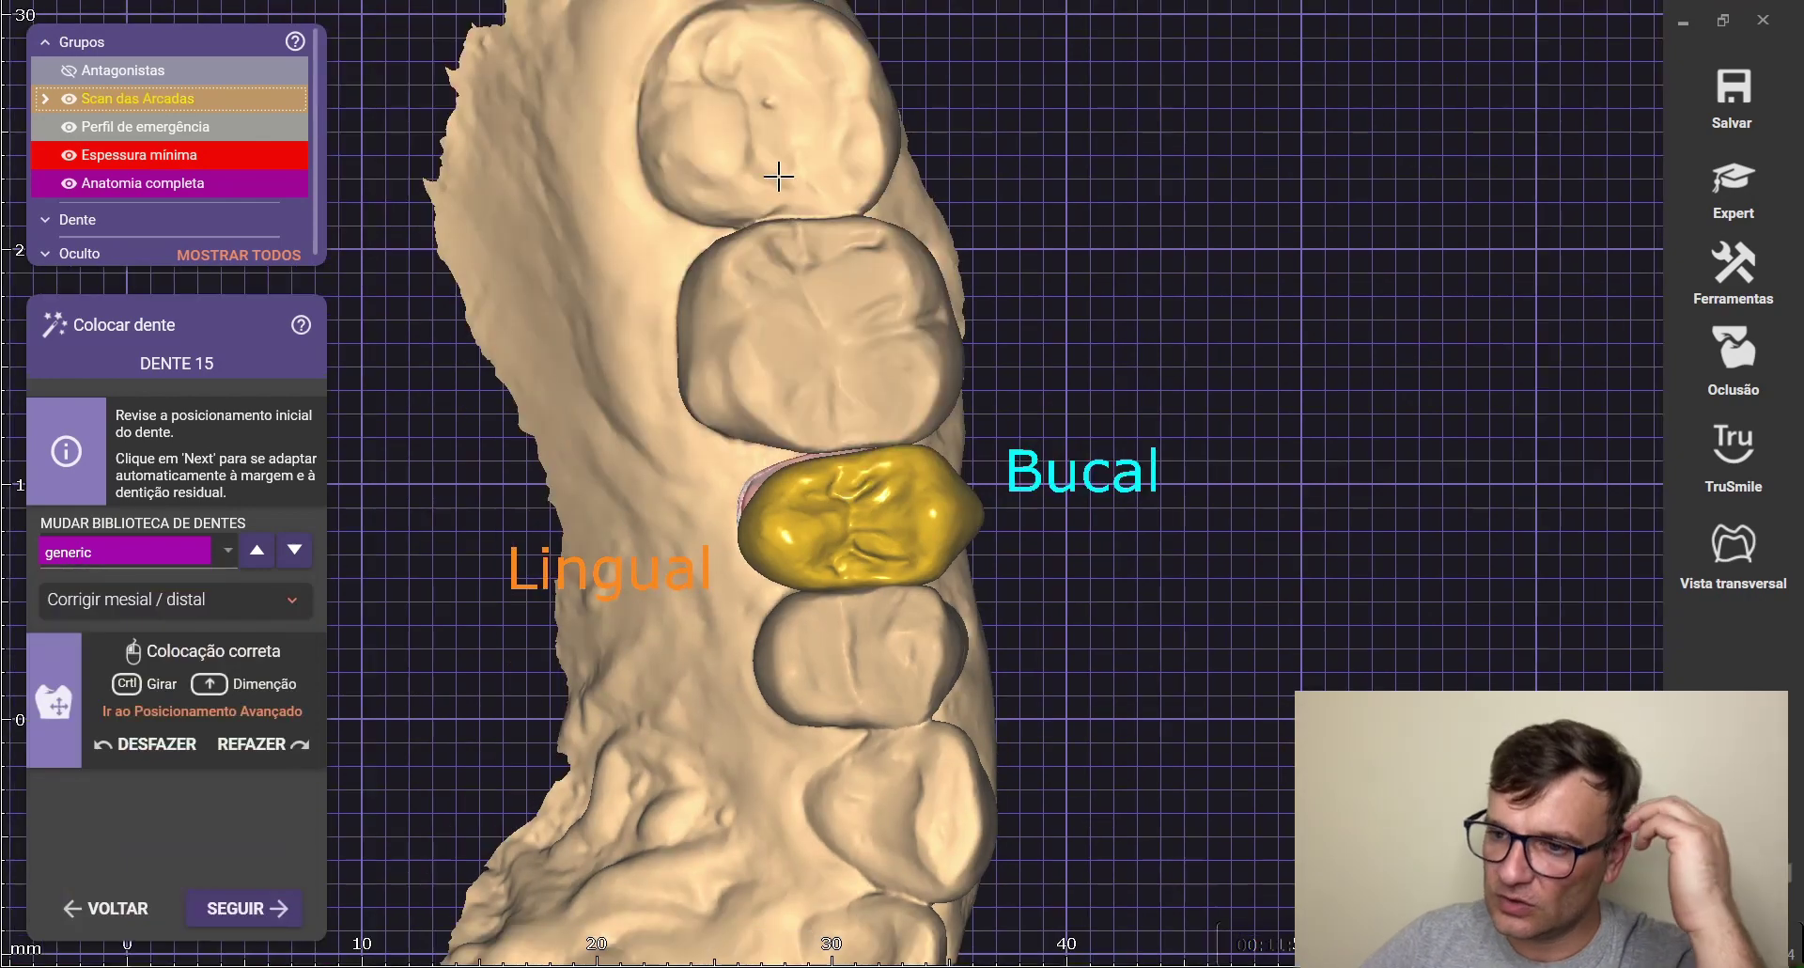
{"action": "right_click_drag", "start_coordinate": [891, 273], "coordinate": [886, 521]}
{"action": "scroll", "coordinate": [886, 522], "scroll_direction": "up", "scroll_amount": 3}
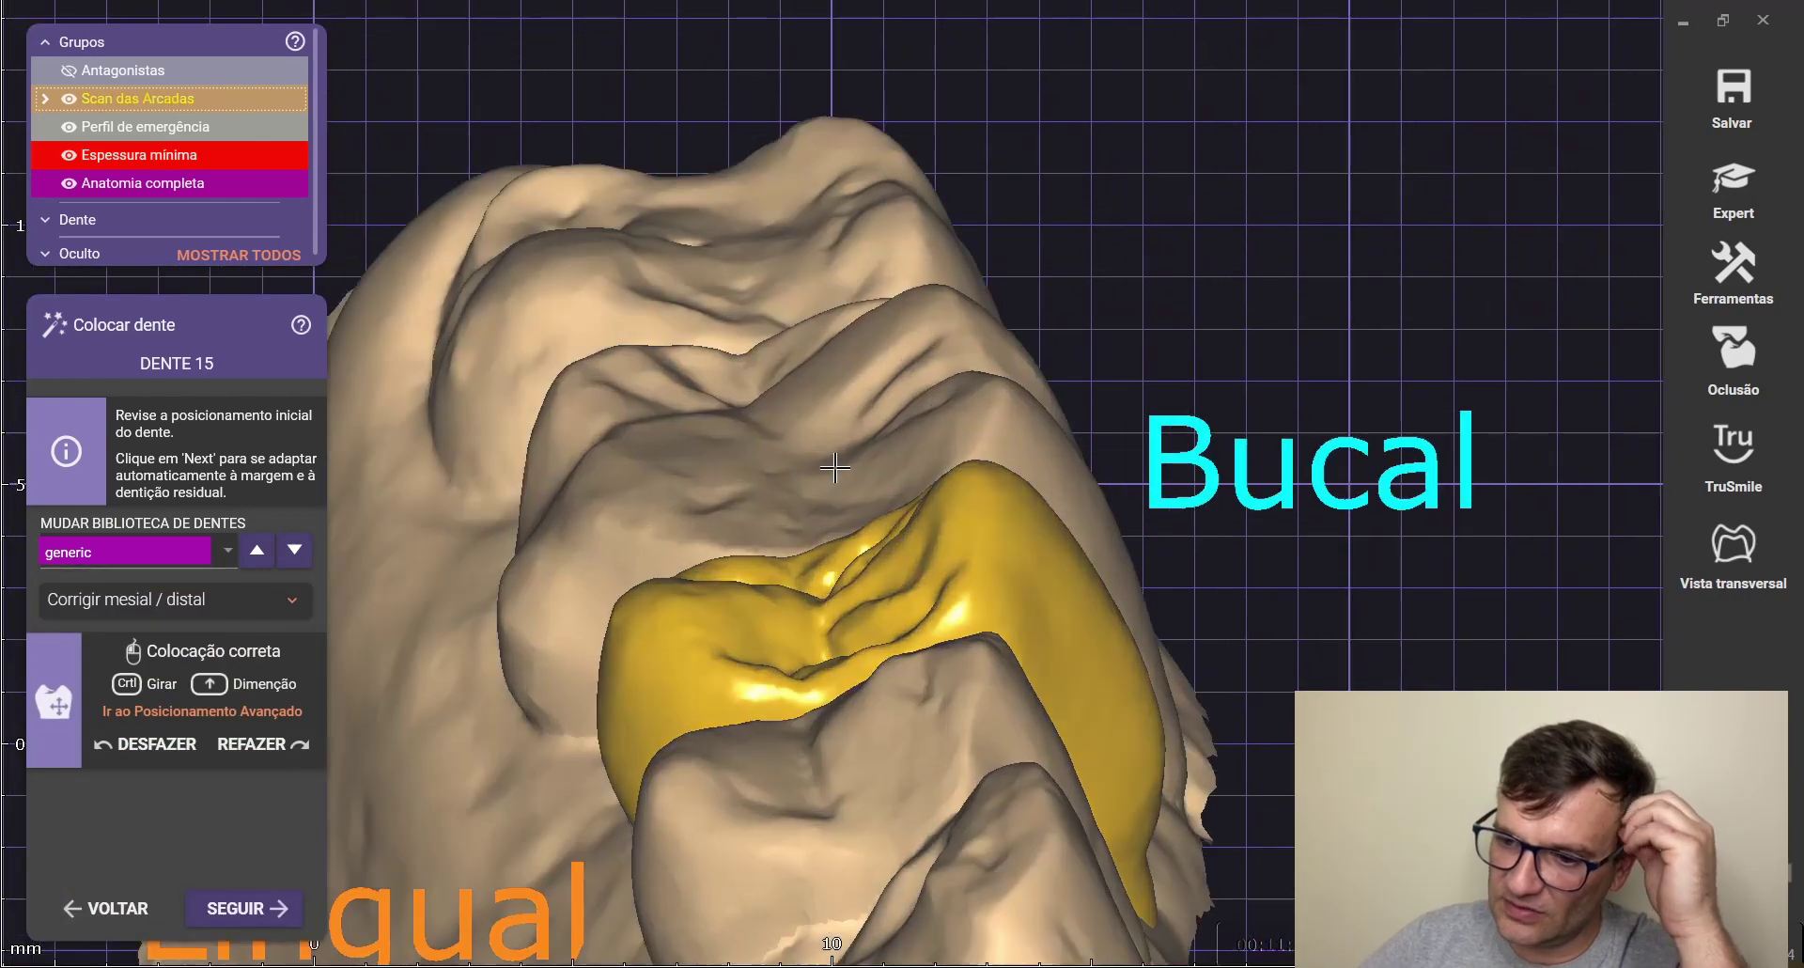
{"action": "scroll", "coordinate": [859, 439], "scroll_direction": "down", "scroll_amount": 1}
{"action": "right_click_drag", "start_coordinate": [859, 439], "coordinate": [1024, 468]}
{"action": "scroll", "coordinate": [893, 468], "scroll_direction": "down", "scroll_amount": 2}
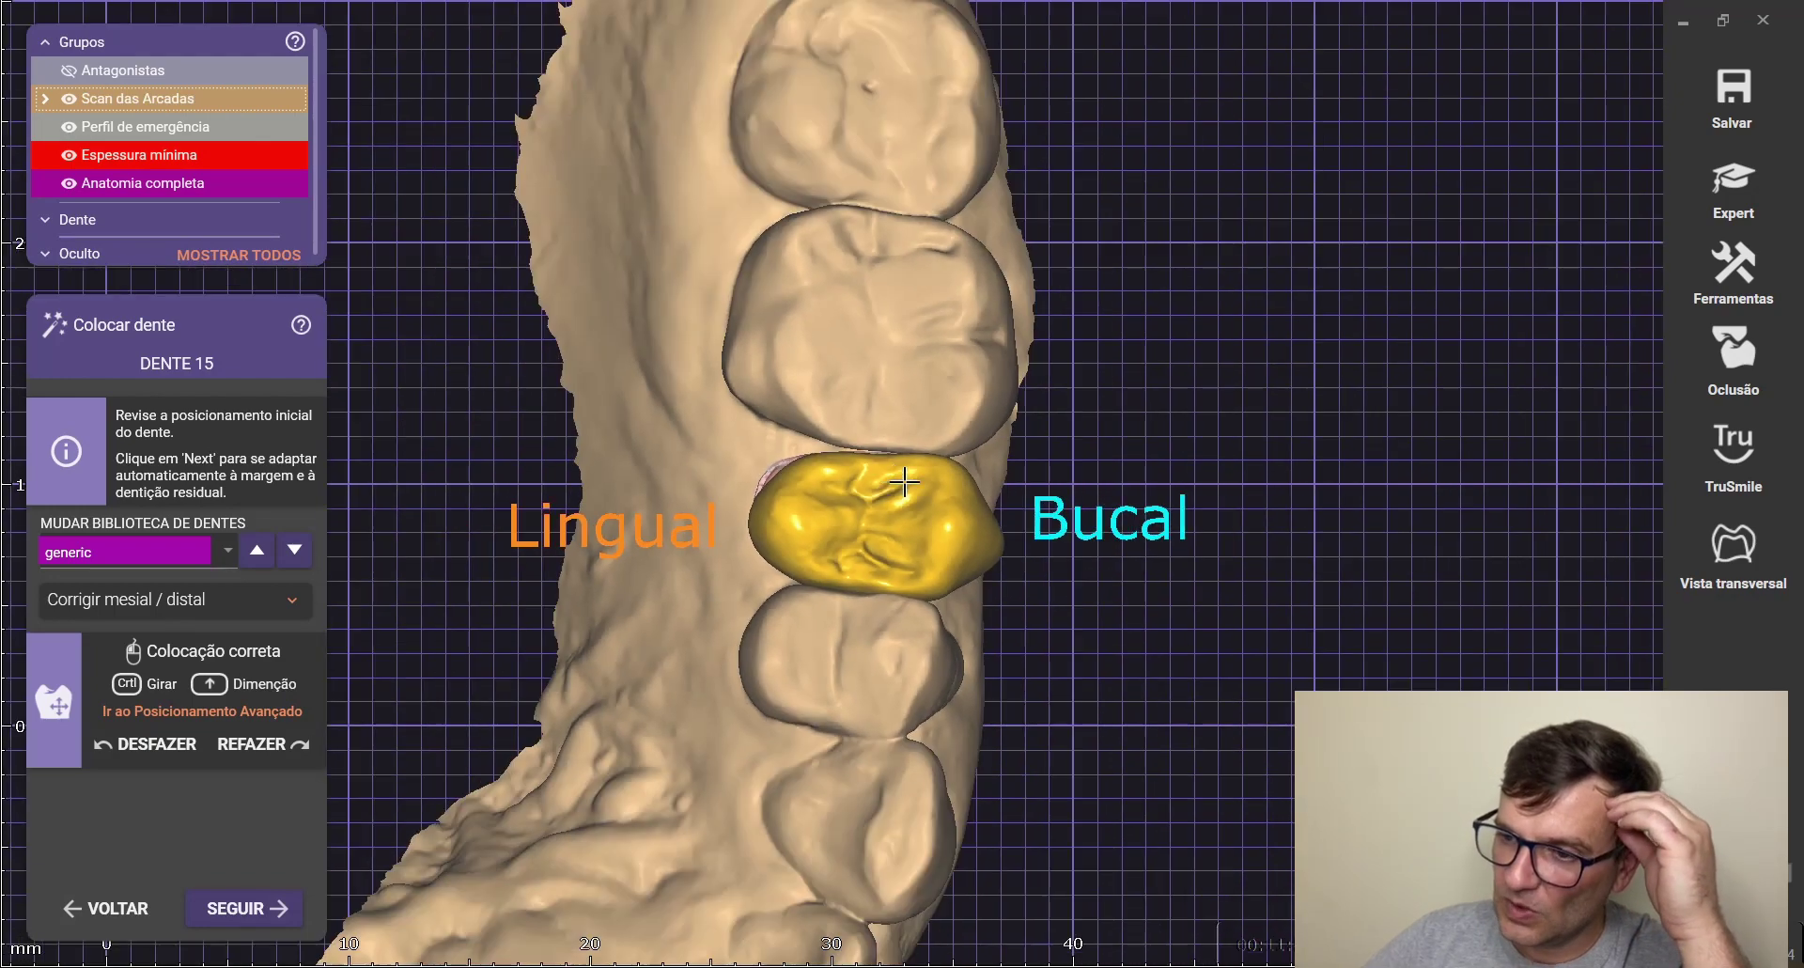
{"action": "mouse_move", "coordinate": [932, 573]}
{"action": "right_mouse_down"}
{"action": "mouse_move", "coordinate": [1034, 600]}
{"action": "mouse_move", "coordinate": [920, 601]}
{"action": "right_mouse_up"}
{"action": "scroll", "coordinate": [765, 372], "scroll_direction": "up", "scroll_amount": 3}
{"action": "scroll", "coordinate": [831, 431], "scroll_direction": "down", "scroll_amount": 1}
{"action": "scroll", "coordinate": [933, 517], "scroll_direction": "down", "scroll_amount": 3}
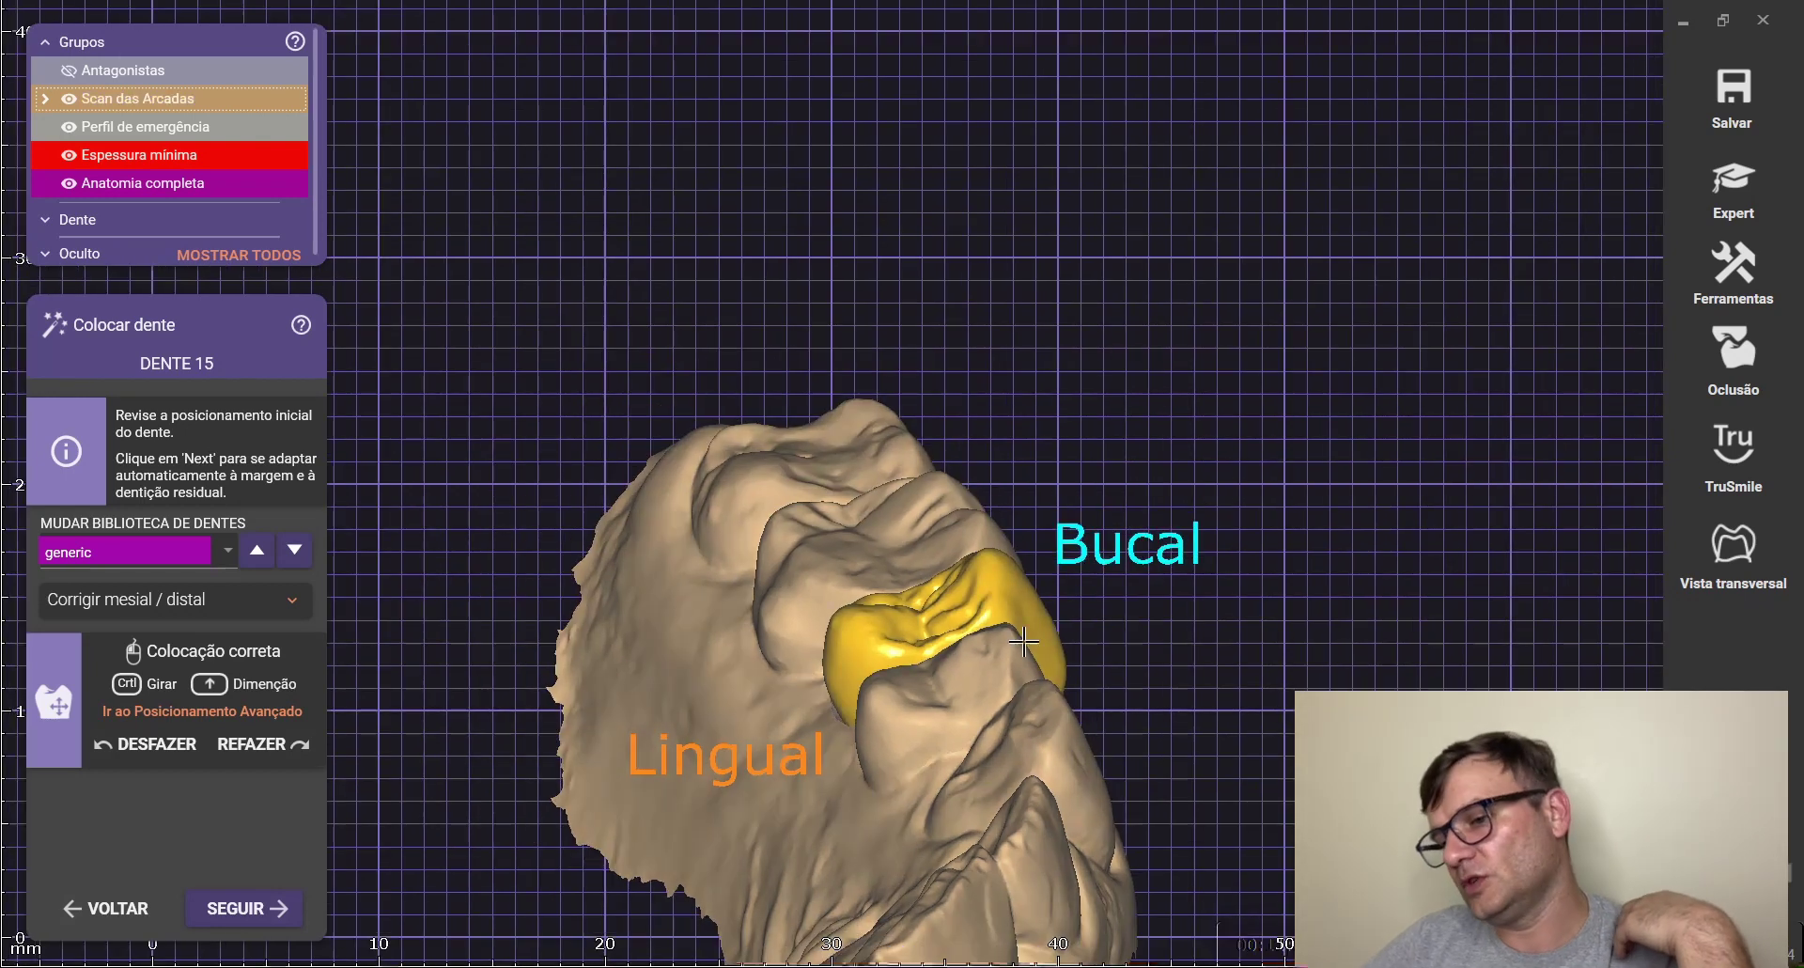
{"action": "scroll", "coordinate": [979, 641], "scroll_direction": "up", "scroll_amount": 3}
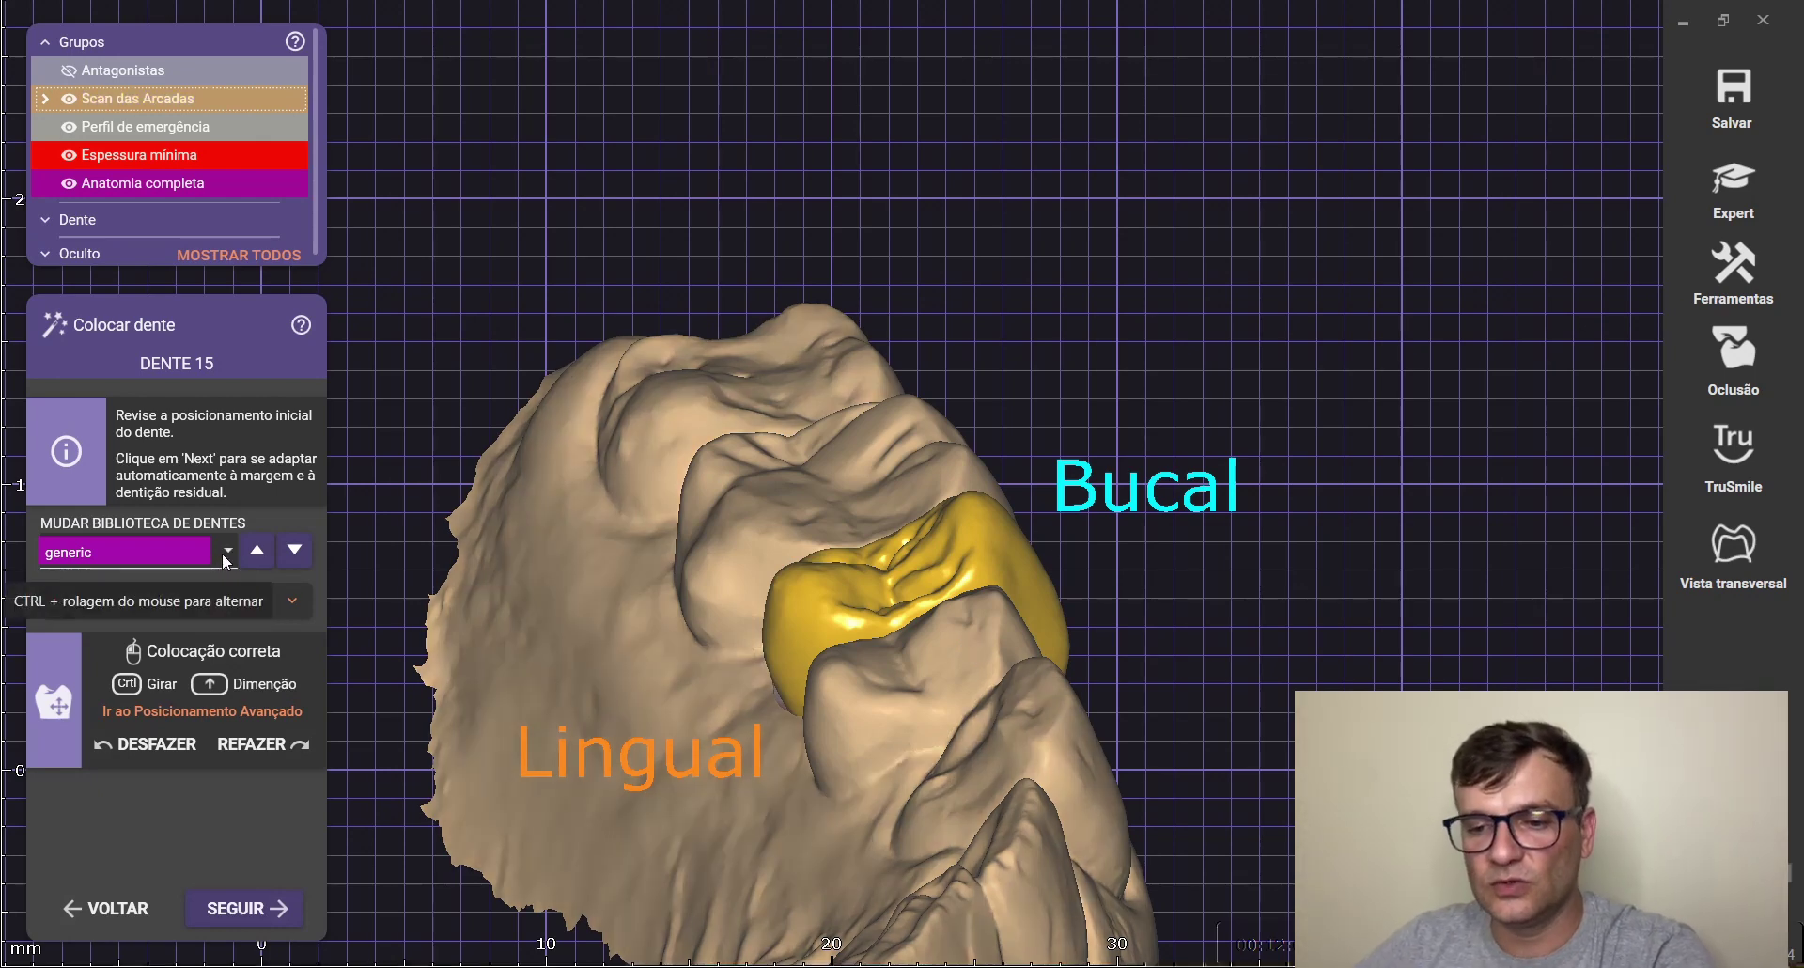
Browse the available tooth libraries for an alternative to the generic anatomy for tooth 15
{"action": "left_click", "coordinate": [222, 552]}
{"action": "scroll", "coordinate": [145, 682], "scroll_direction": "down", "scroll_amount": 6}
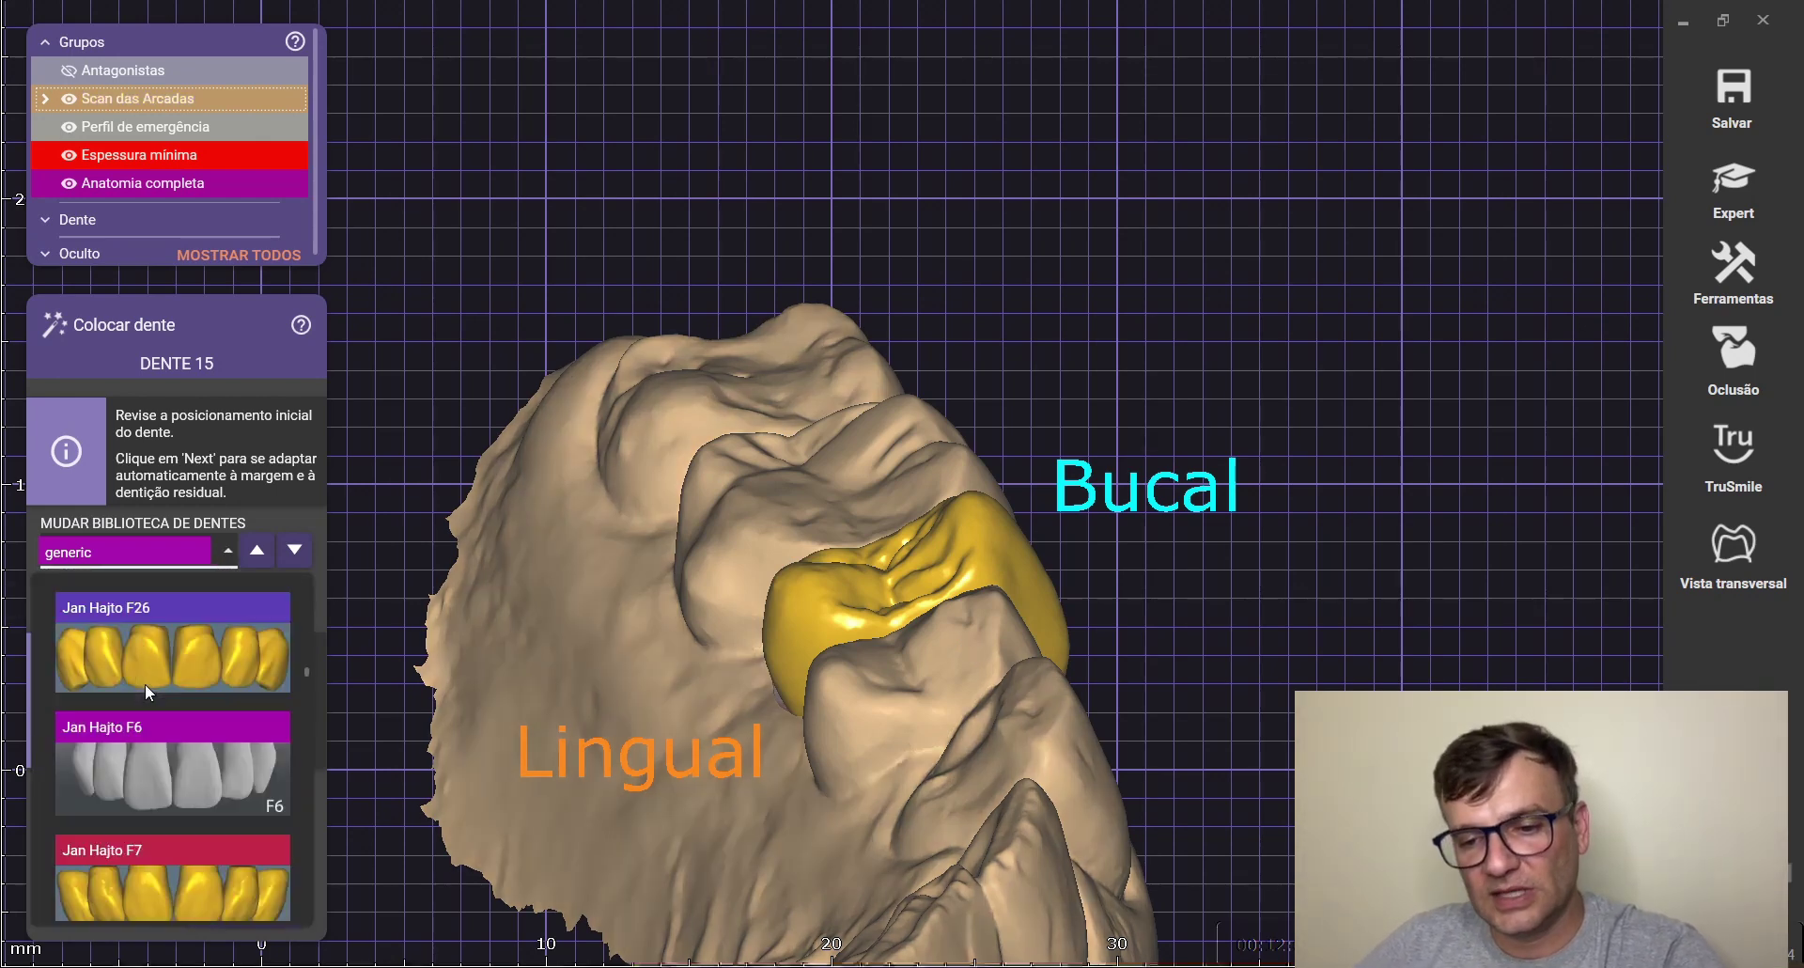
{"action": "scroll", "coordinate": [145, 686], "scroll_direction": "down", "scroll_amount": 10}
{"action": "scroll", "coordinate": [134, 729], "scroll_direction": "down", "scroll_amount": 10}
{"action": "scroll", "coordinate": [134, 727], "scroll_direction": "down", "scroll_amount": 10}
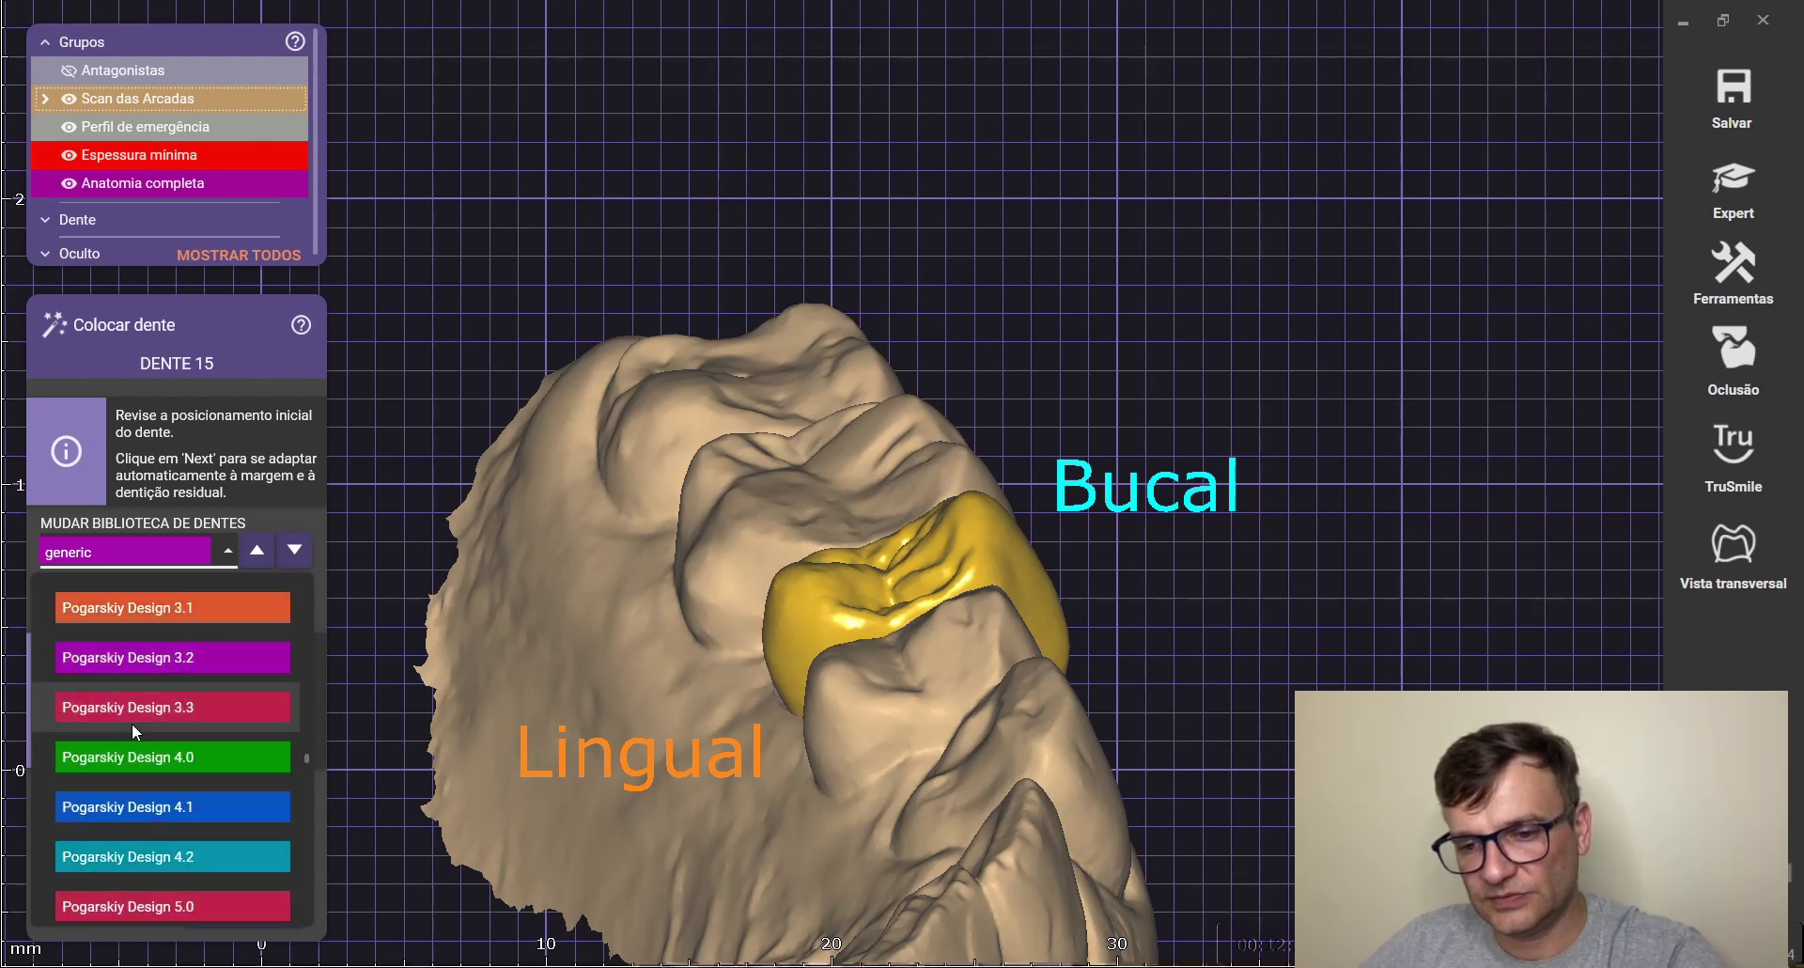
{"action": "scroll", "coordinate": [133, 726], "scroll_direction": "down", "scroll_amount": 8}
{"action": "scroll", "coordinate": [131, 723], "scroll_direction": "down", "scroll_amount": 10}
{"action": "scroll", "coordinate": [131, 723], "scroll_direction": "down", "scroll_amount": 10}
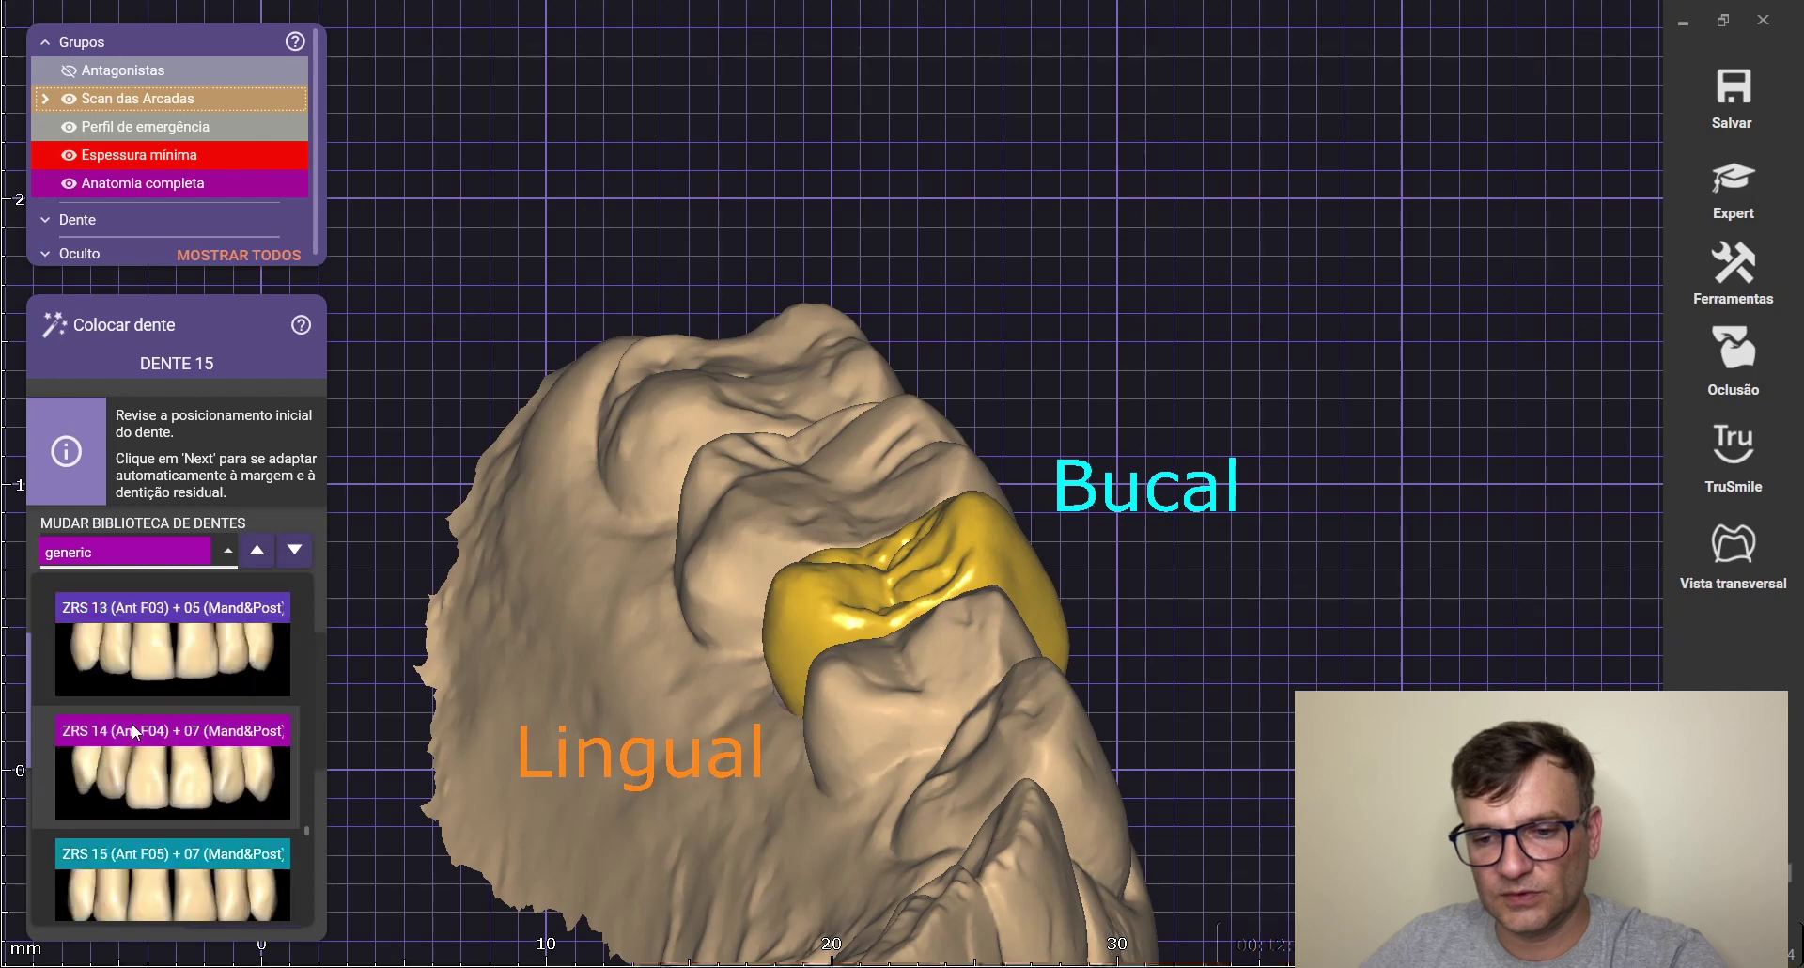
{"action": "scroll", "coordinate": [132, 723], "scroll_direction": "down", "scroll_amount": 8}
{"action": "scroll", "coordinate": [132, 723], "scroll_direction": "down", "scroll_amount": 10}
{"action": "scroll", "coordinate": [131, 724], "scroll_direction": "up", "scroll_amount": 5}
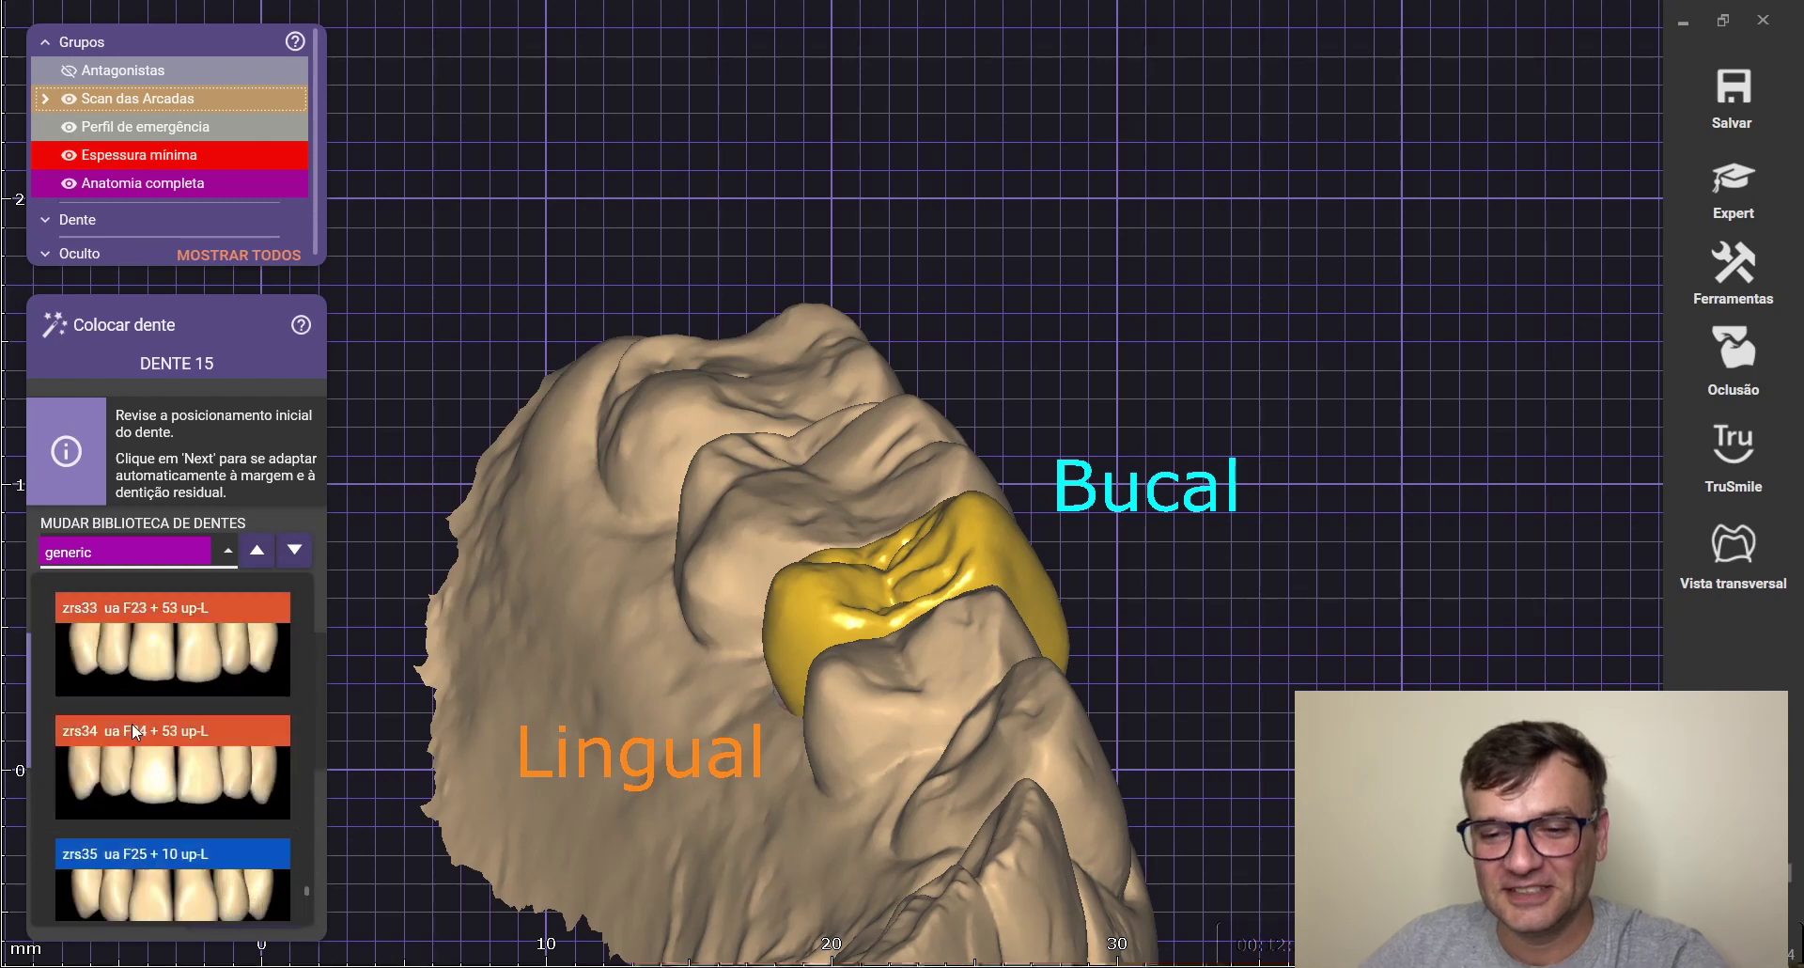
{"action": "scroll", "coordinate": [131, 723], "scroll_direction": "up", "scroll_amount": 10}
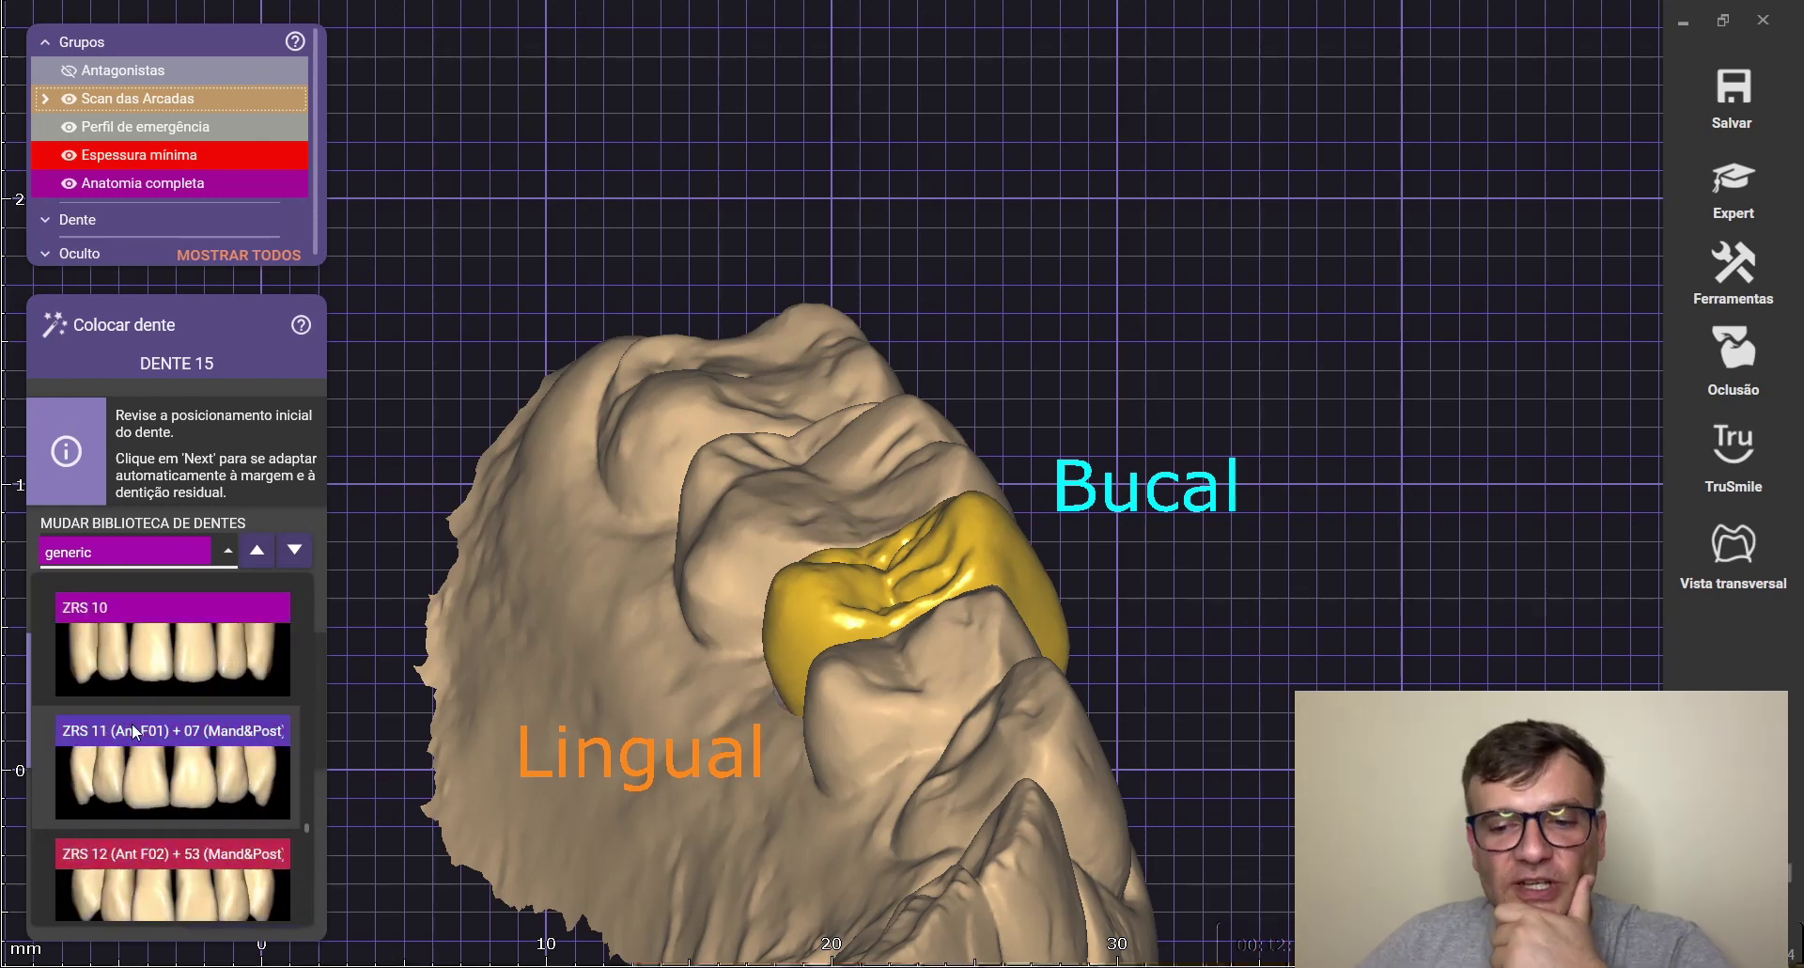
{"action": "scroll", "coordinate": [131, 723], "scroll_direction": "up", "scroll_amount": 10}
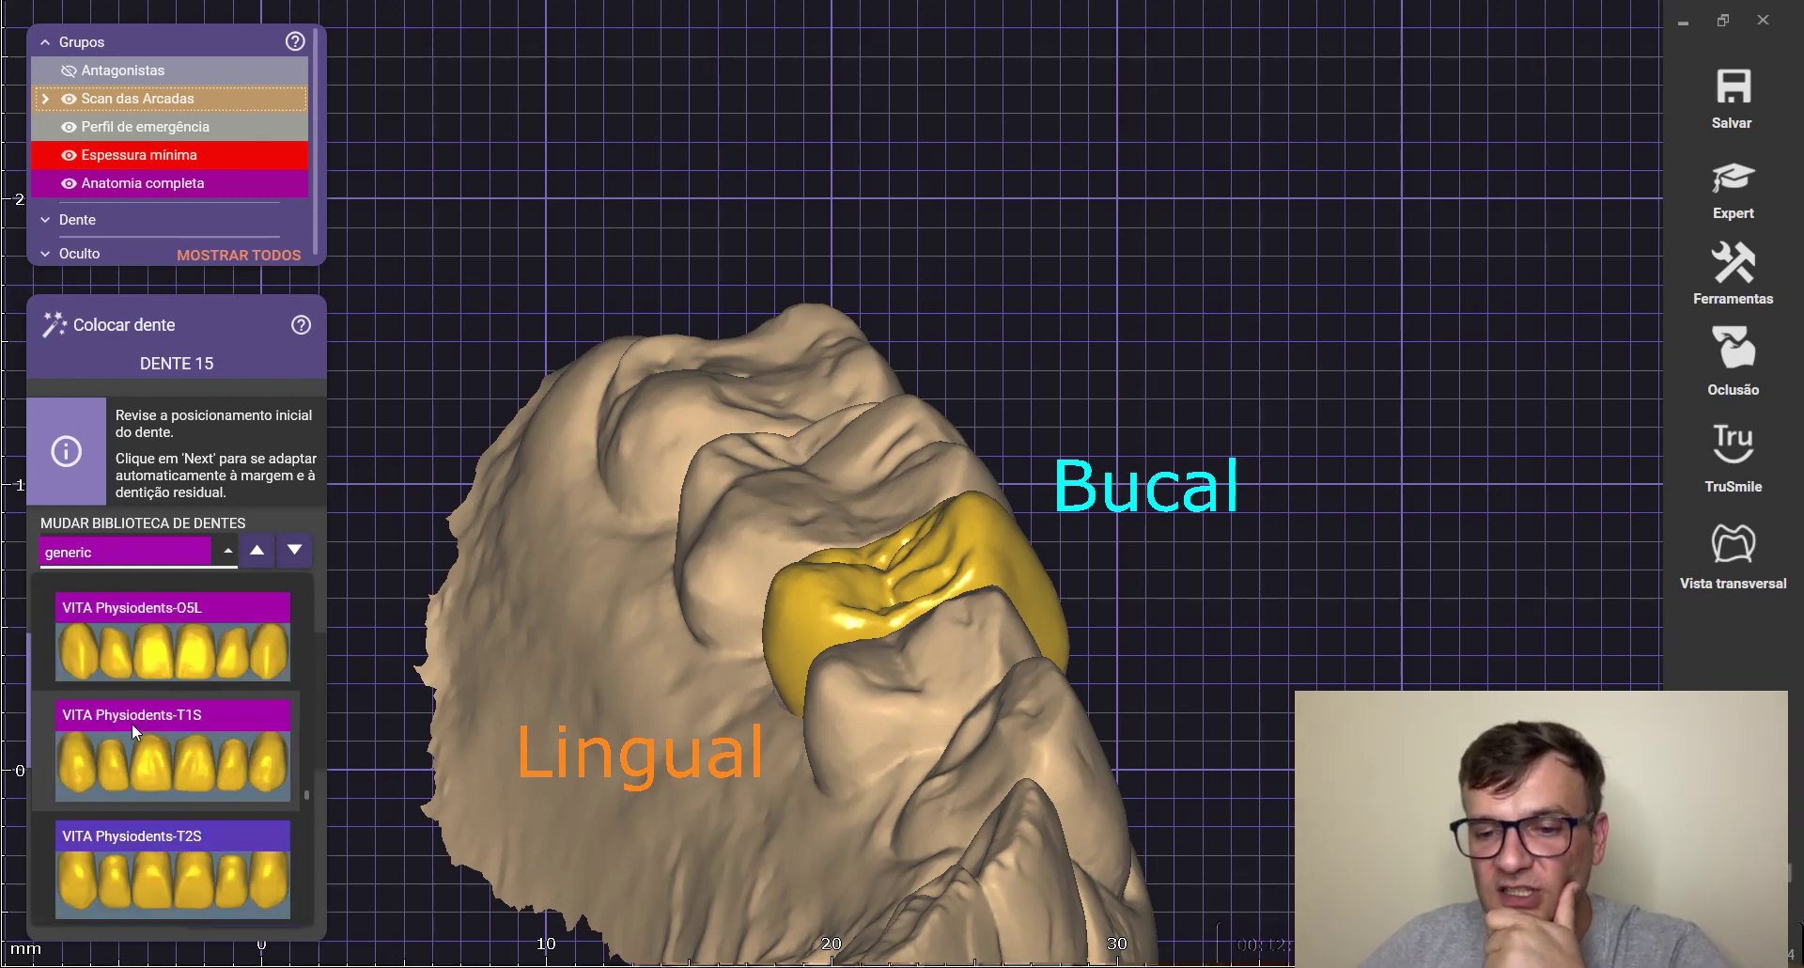
{"action": "scroll", "coordinate": [131, 723], "scroll_direction": "up", "scroll_amount": 10}
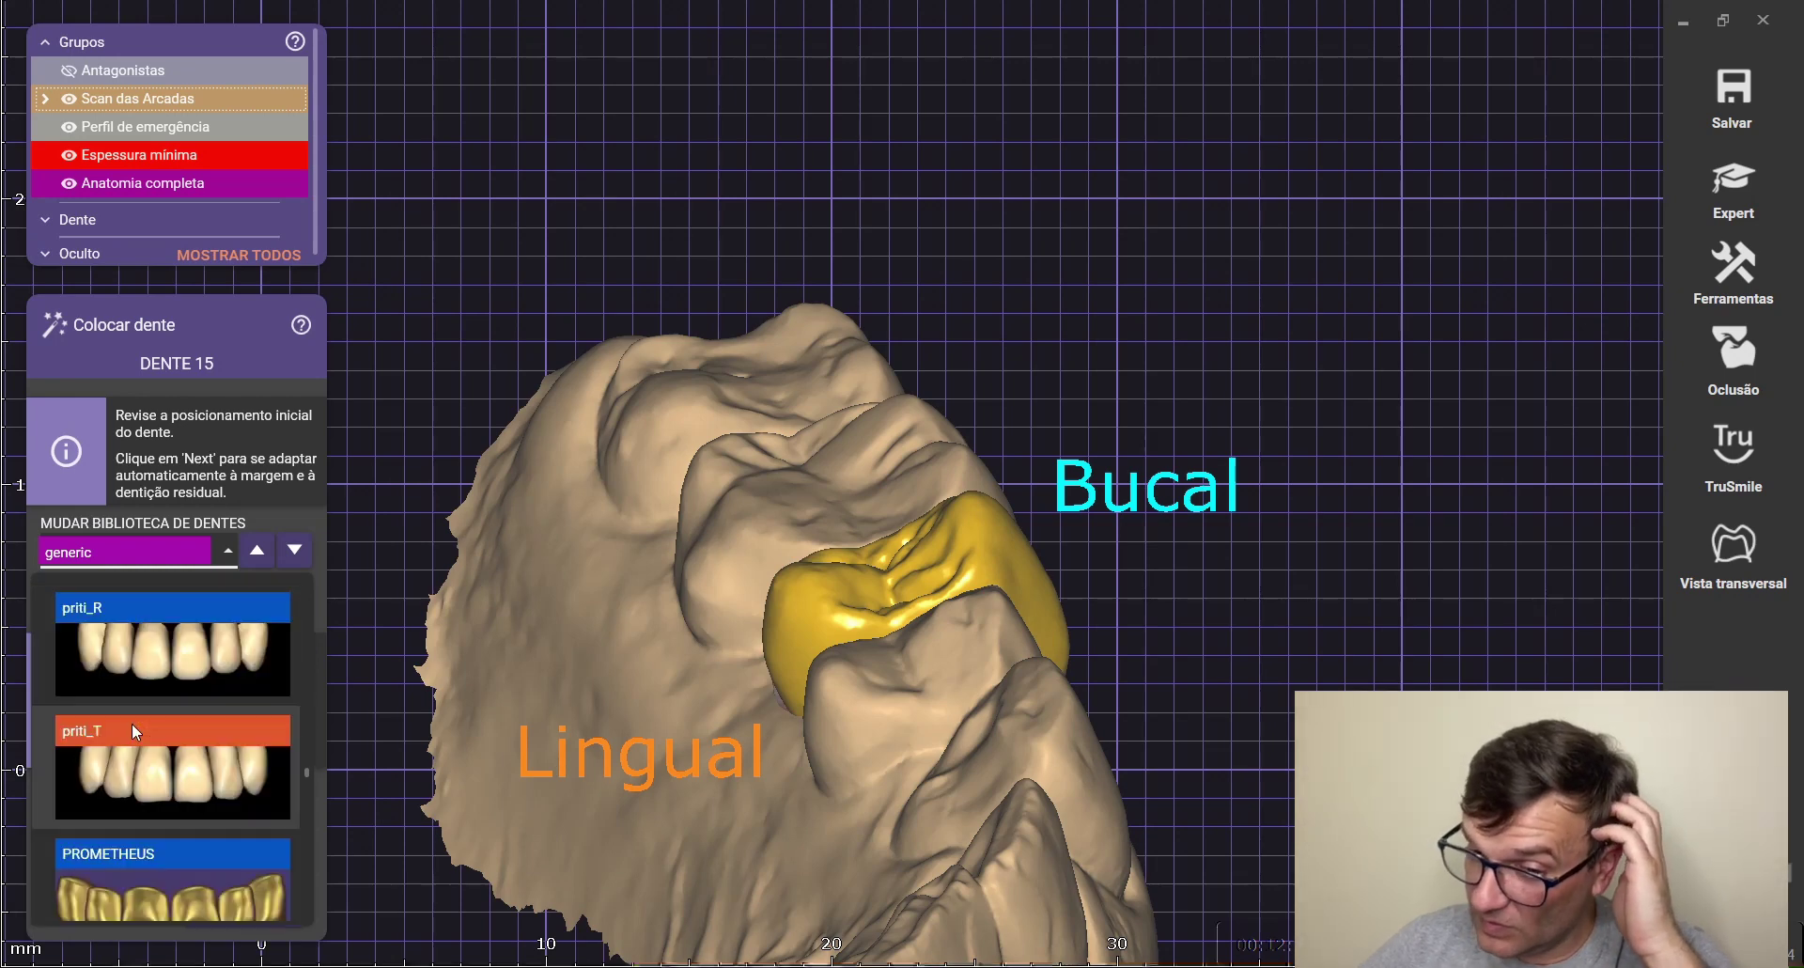
{"action": "scroll", "coordinate": [131, 723], "scroll_direction": "up", "scroll_amount": 10}
{"action": "scroll", "coordinate": [132, 724], "scroll_direction": "up", "scroll_amount": 10}
{"action": "scroll", "coordinate": [132, 723], "scroll_direction": "up", "scroll_amount": 10}
{"action": "scroll", "coordinate": [135, 730], "scroll_direction": "up", "scroll_amount": 10}
{"action": "scroll", "coordinate": [131, 723], "scroll_direction": "up", "scroll_amount": 10}
{"action": "scroll", "coordinate": [132, 723], "scroll_direction": "up", "scroll_amount": 10}
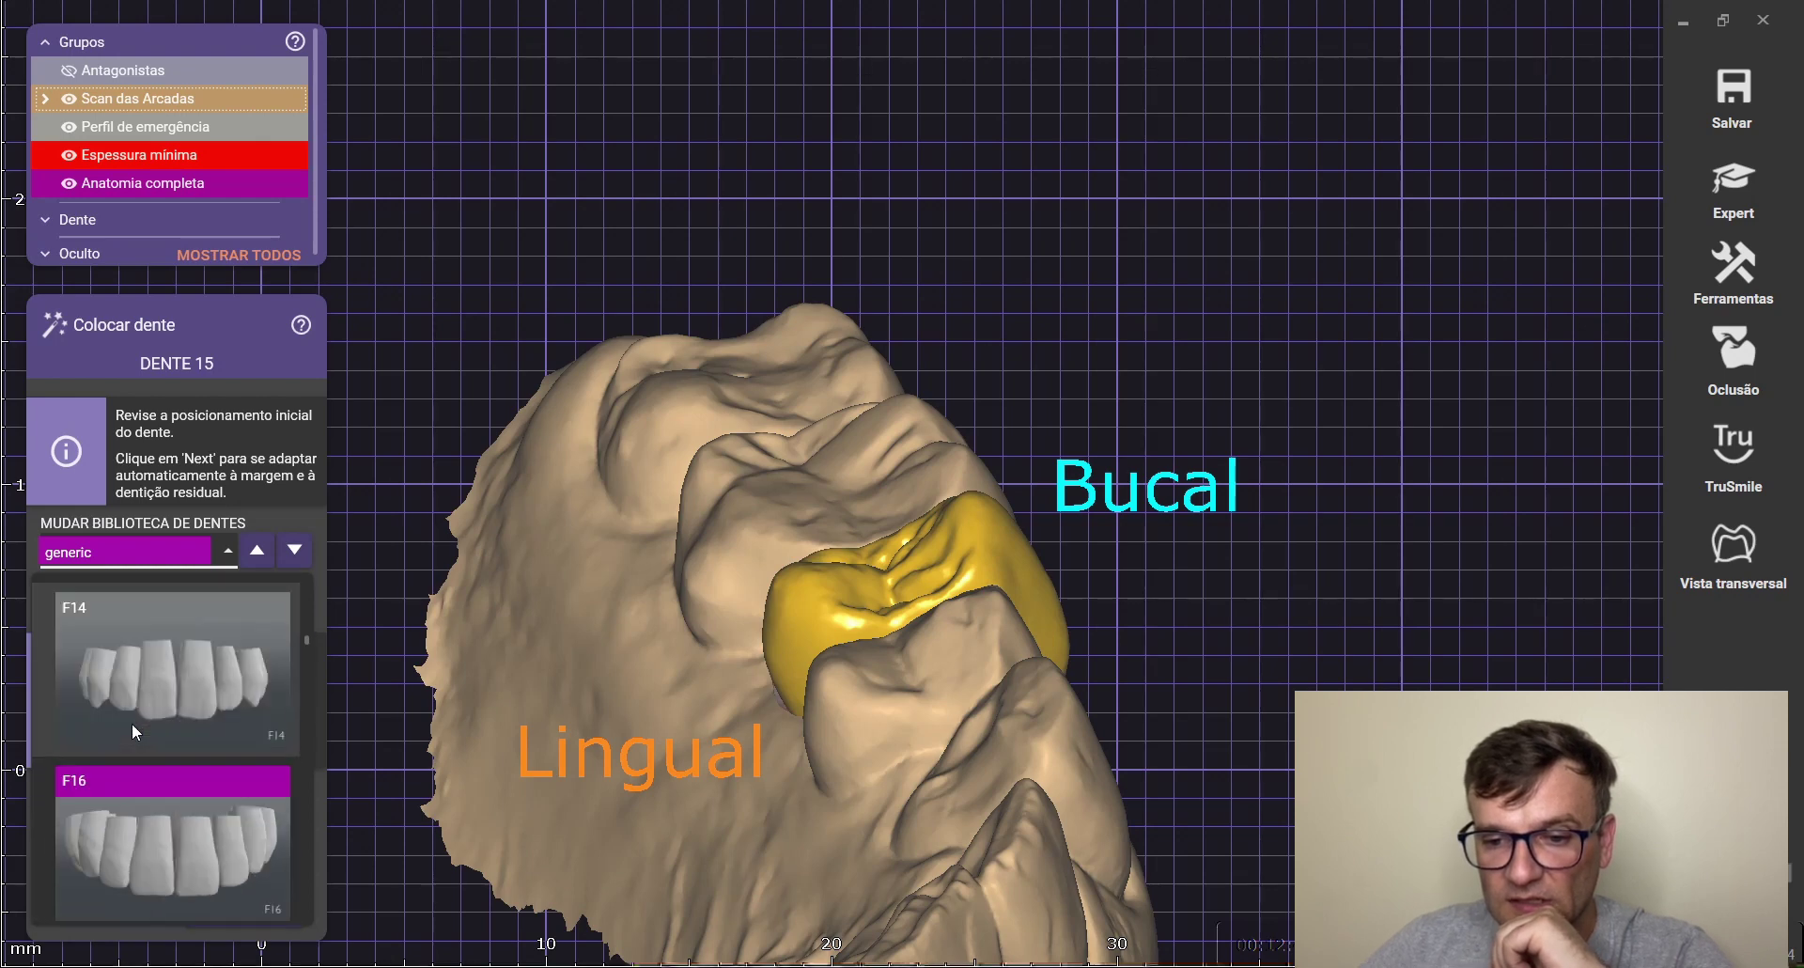
{"action": "scroll", "coordinate": [133, 724], "scroll_direction": "up", "scroll_amount": 3}
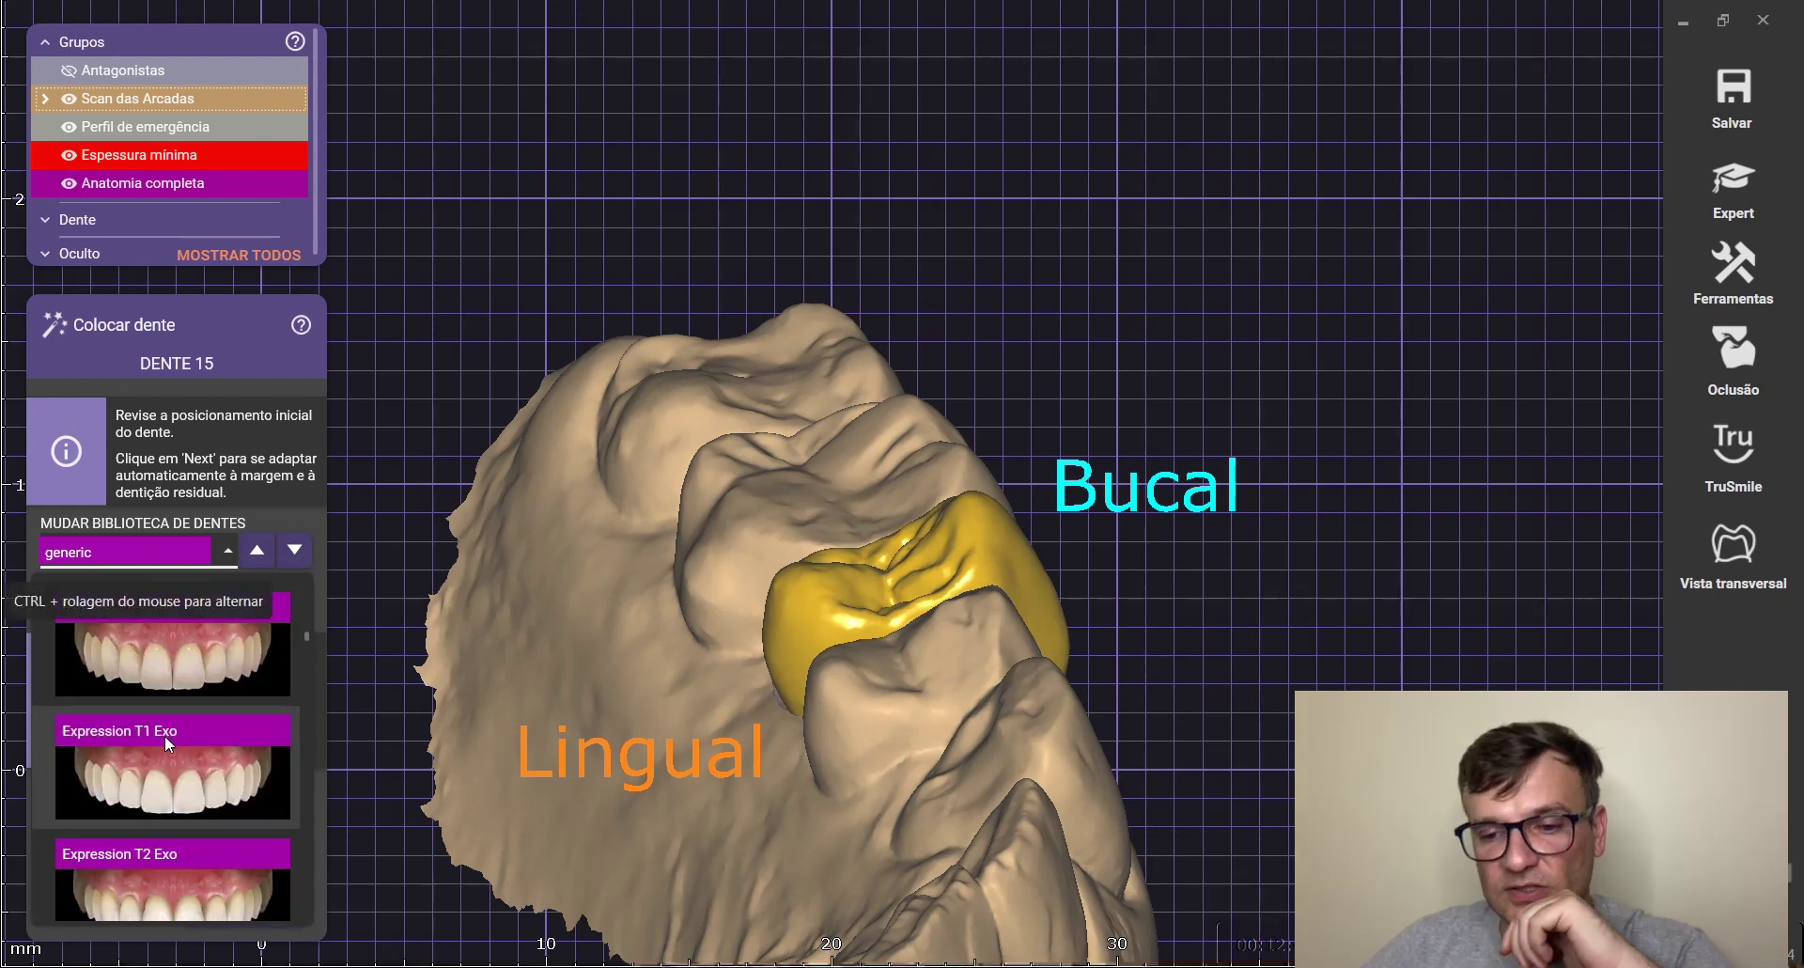
{"action": "scroll", "coordinate": [165, 737], "scroll_direction": "down", "scroll_amount": 2}
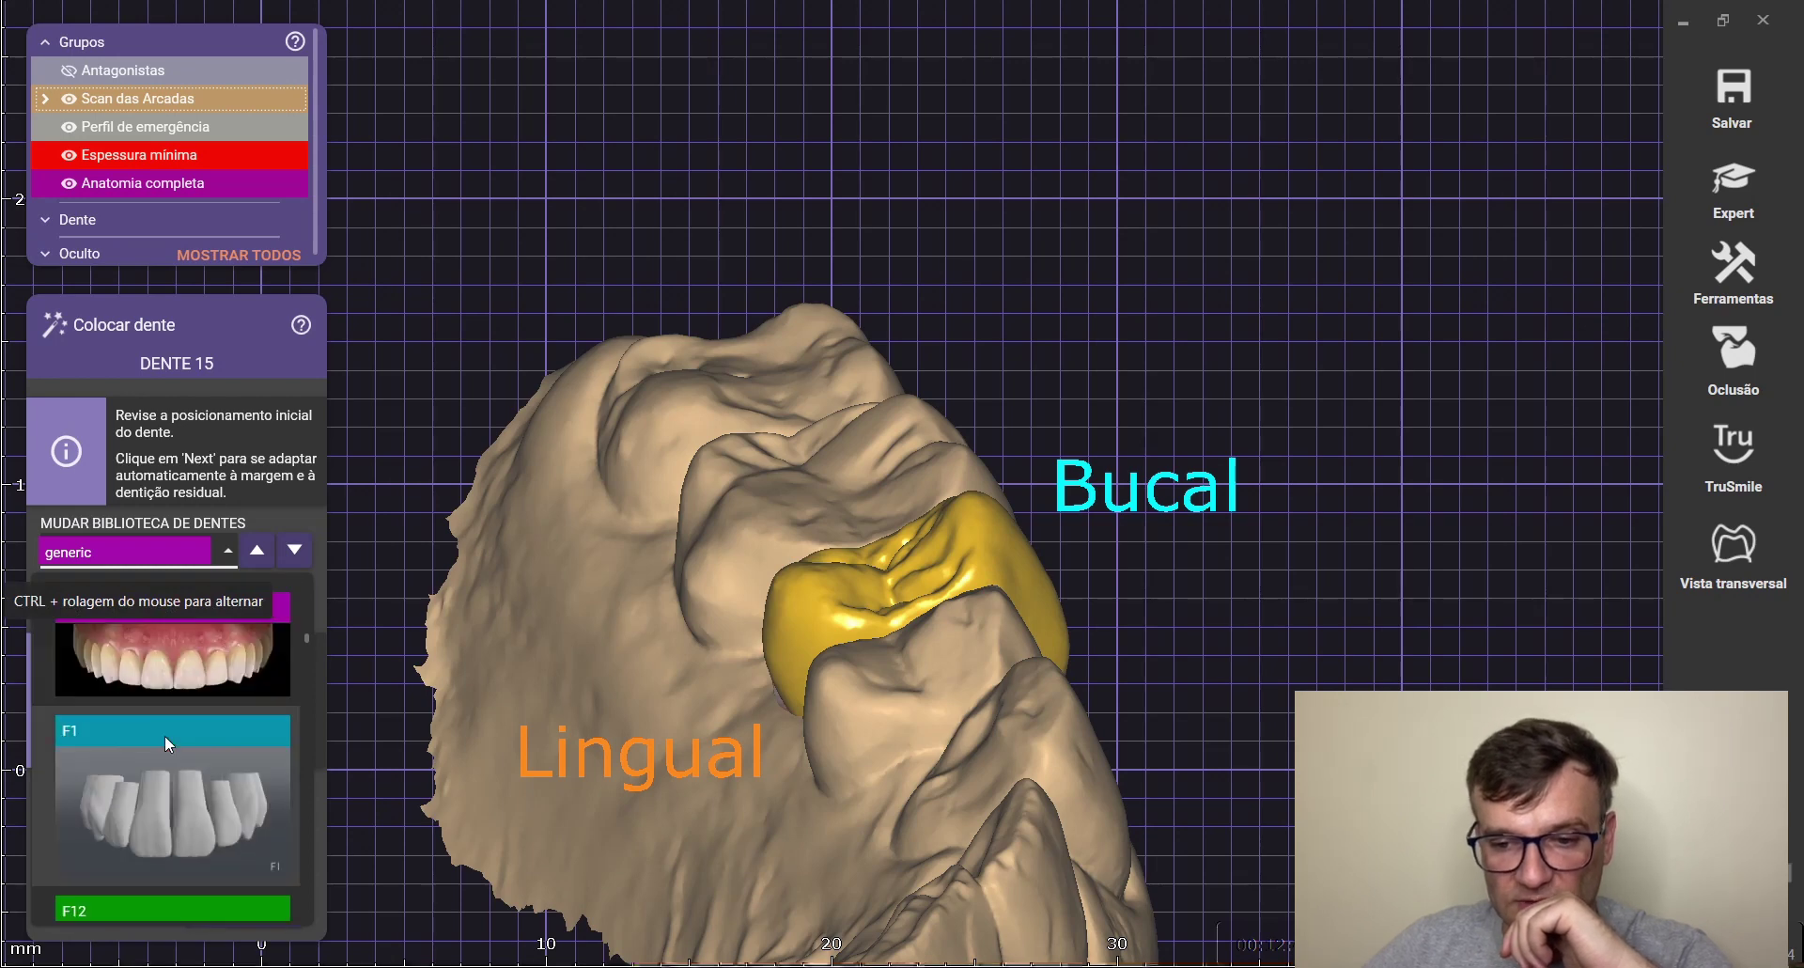
{"action": "scroll", "coordinate": [165, 734], "scroll_direction": "up", "scroll_amount": 2}
{"action": "scroll", "coordinate": [166, 734], "scroll_direction": "up", "scroll_amount": 2}
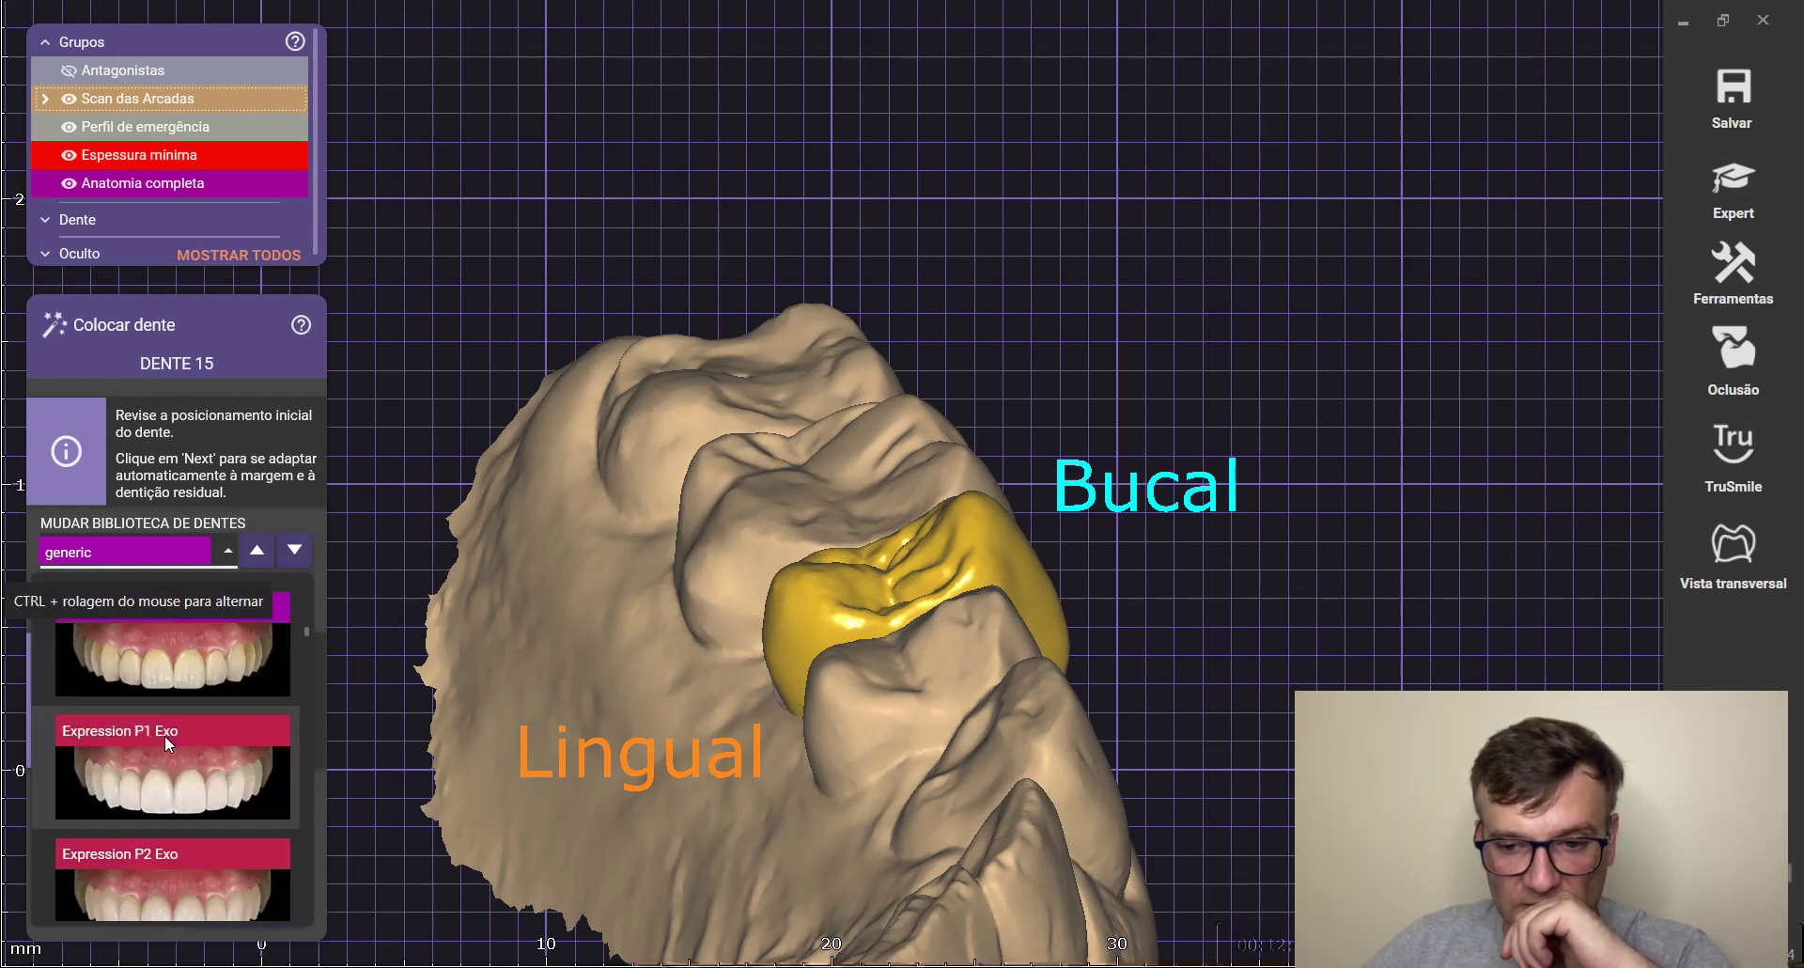
Change the library of tooth 15 to Expression P1 Exo
{"action": "scroll", "coordinate": [160, 847], "scroll_direction": "down", "scroll_amount": 1}
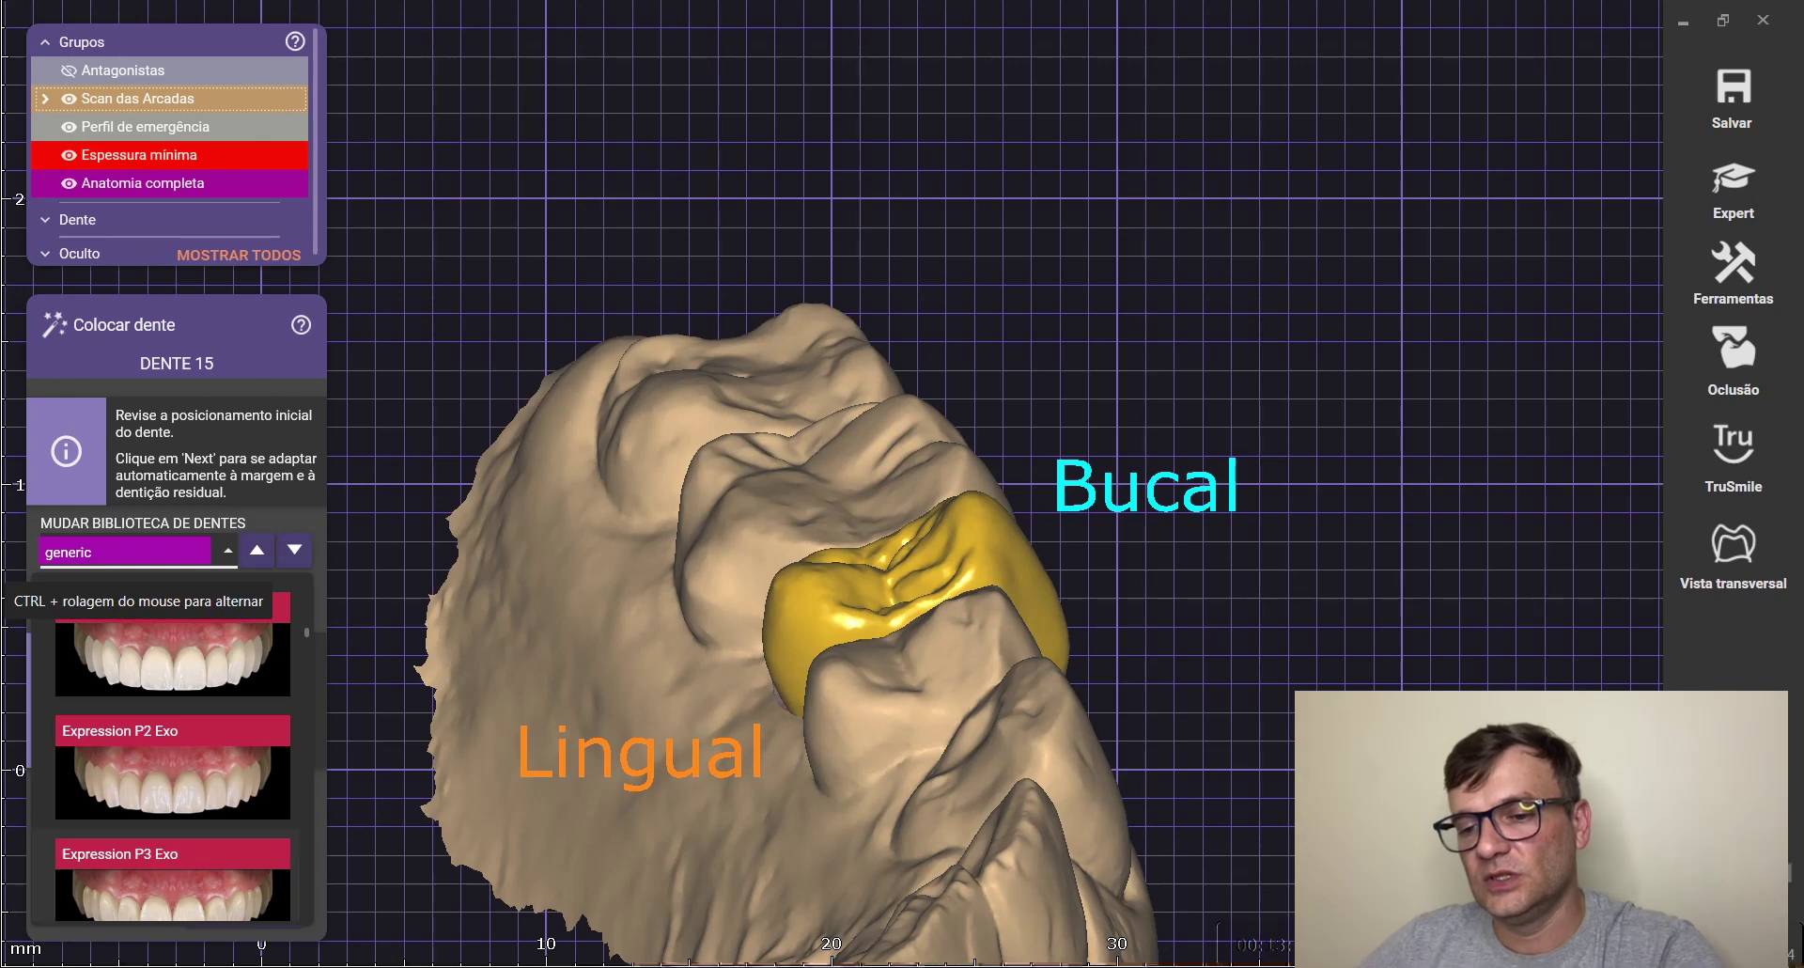
{"action": "mouse_move", "coordinate": [205, 966]}
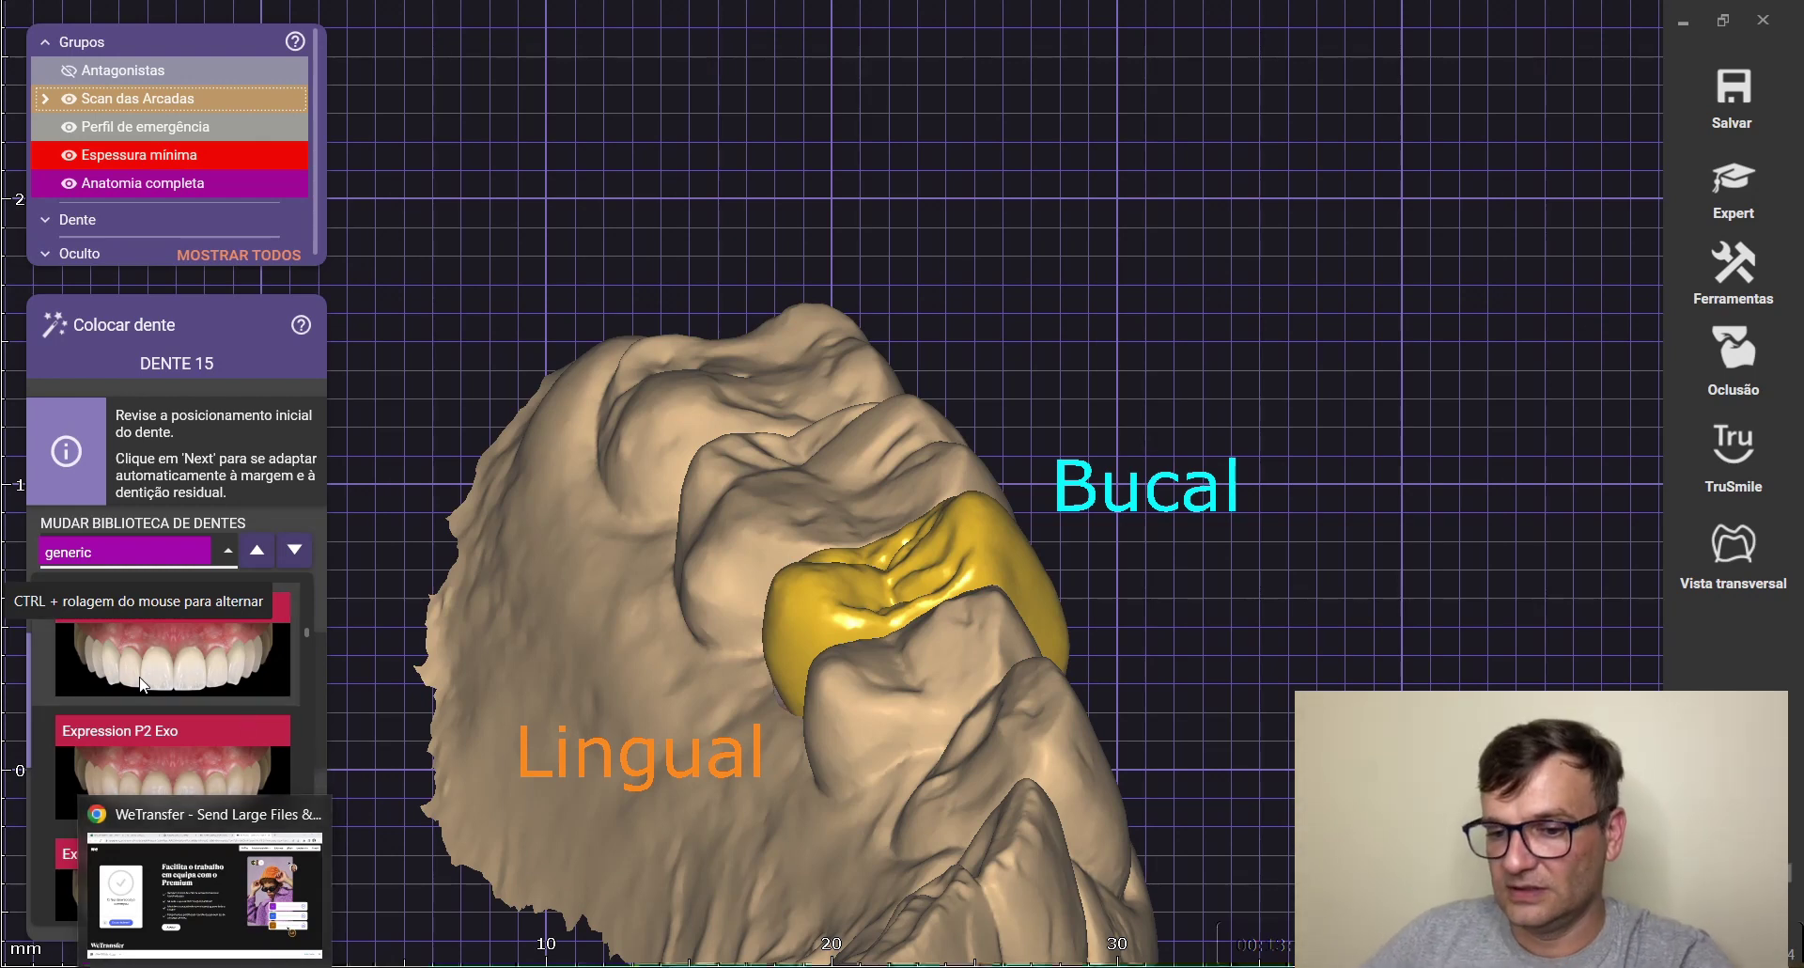
{"action": "left_click", "coordinate": [170, 653]}
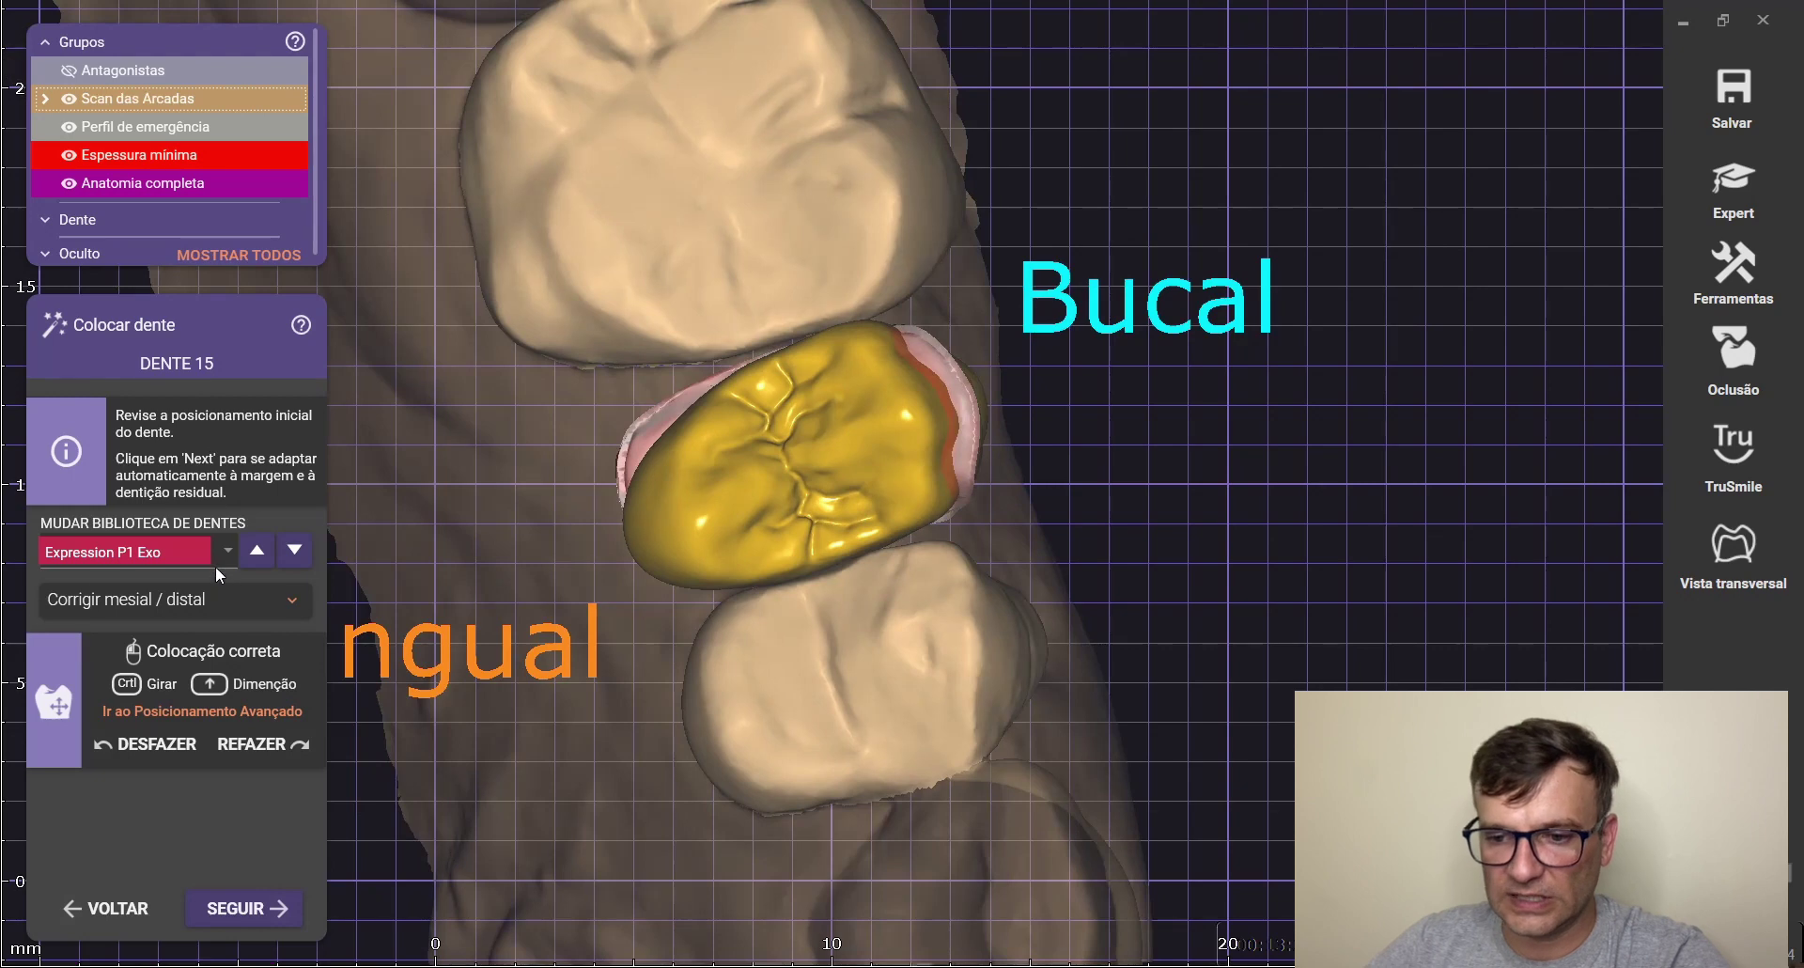
Change the library of tooth 15 to Expression S2 Exo and view the new anatomy from the occlusal side
{"action": "left_click", "coordinate": [228, 550]}
{"action": "scroll", "coordinate": [210, 712], "scroll_direction": "down", "scroll_amount": 3}
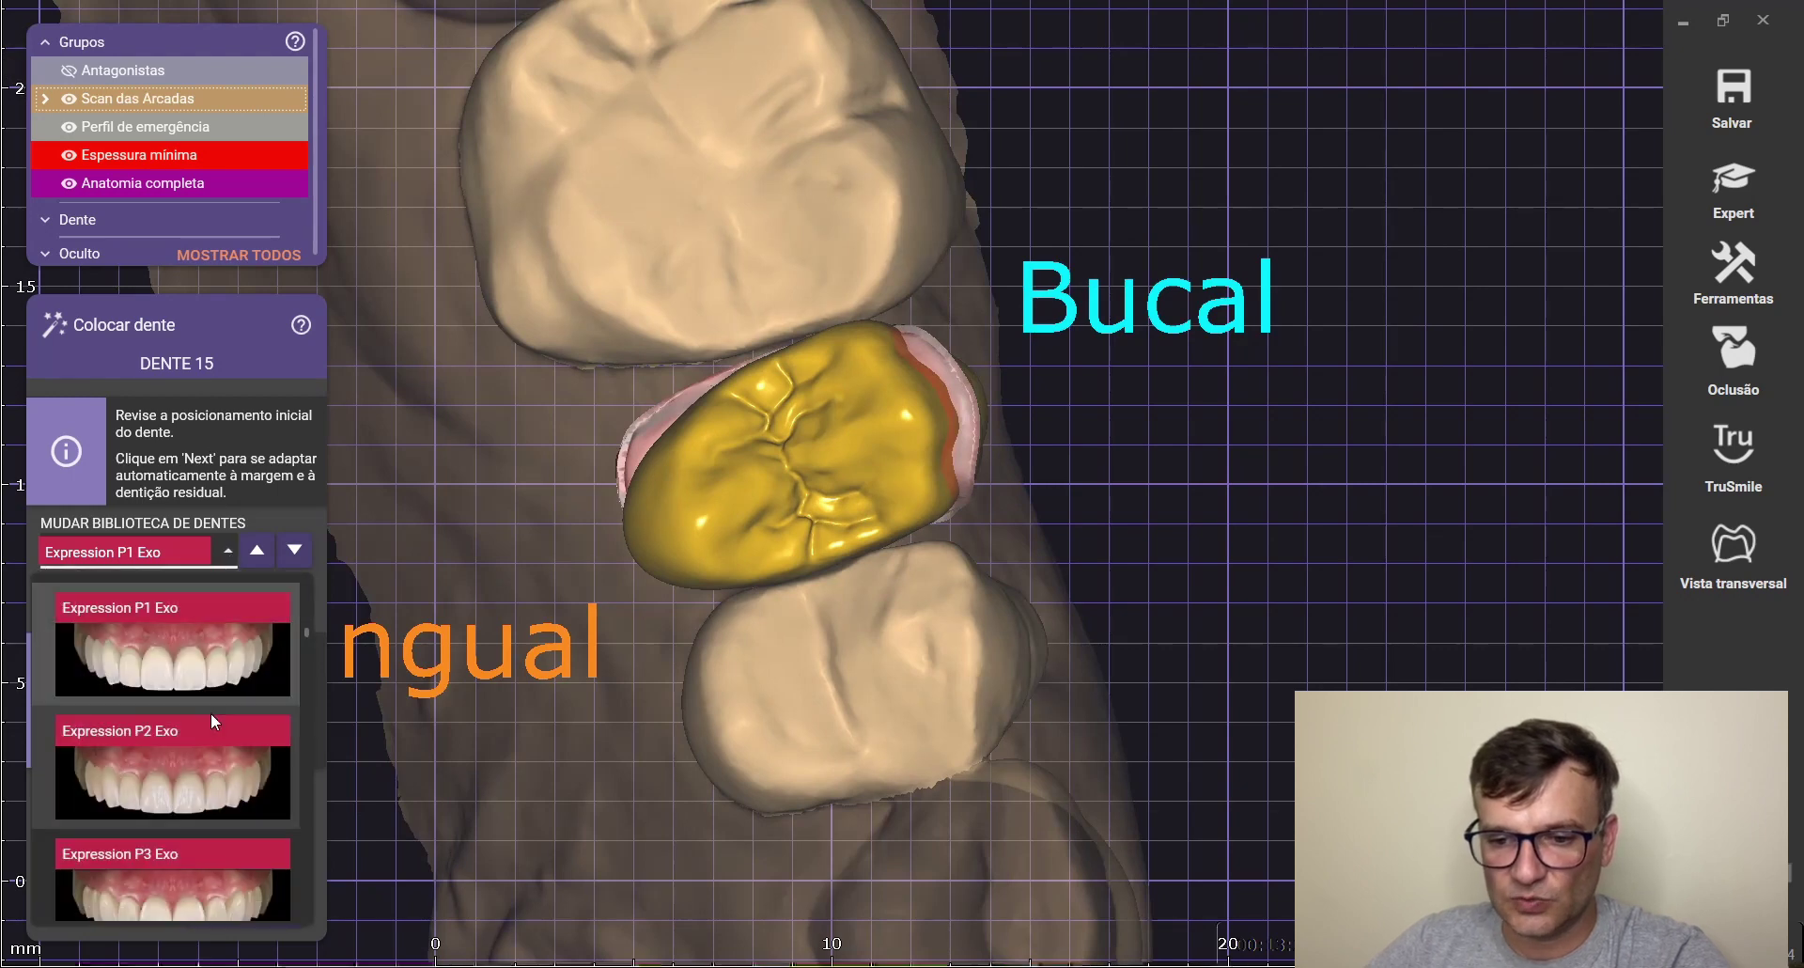
{"action": "left_click", "coordinate": [203, 776]}
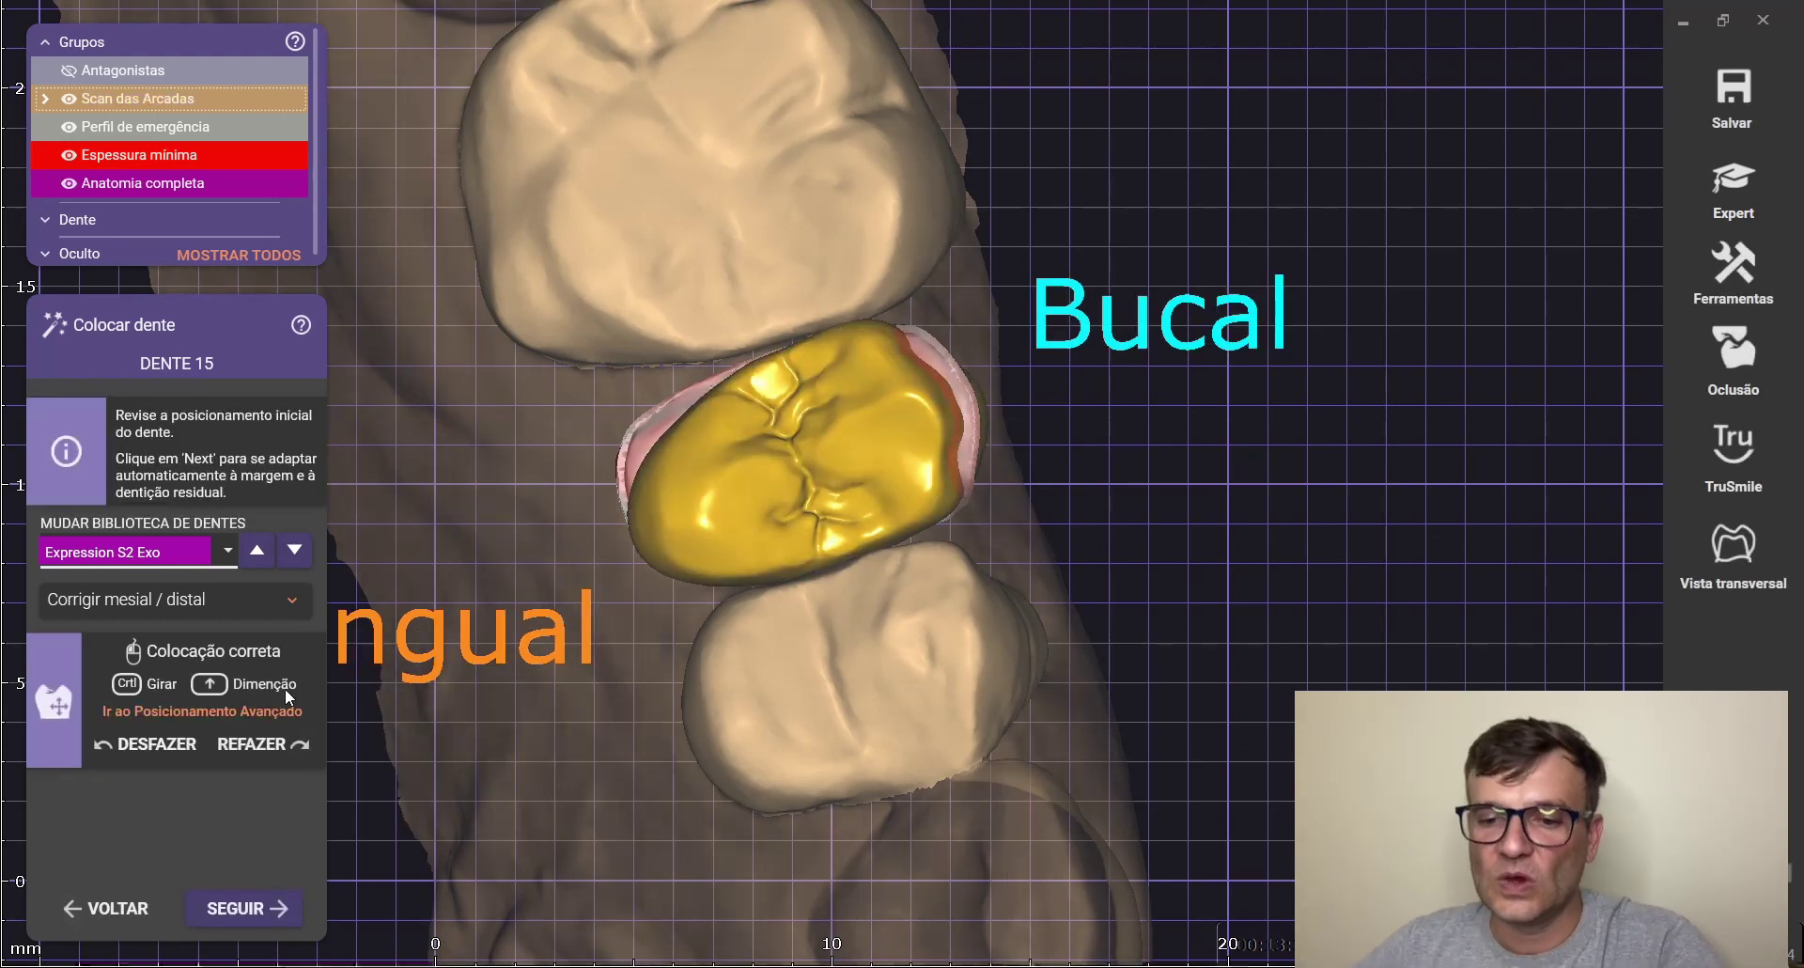
{"action": "mouse_move", "coordinate": [1061, 679]}
{"action": "right_mouse_down"}
{"action": "mouse_move", "coordinate": [1062, 451]}
{"action": "mouse_move", "coordinate": [1062, 677]}
{"action": "right_mouse_up"}
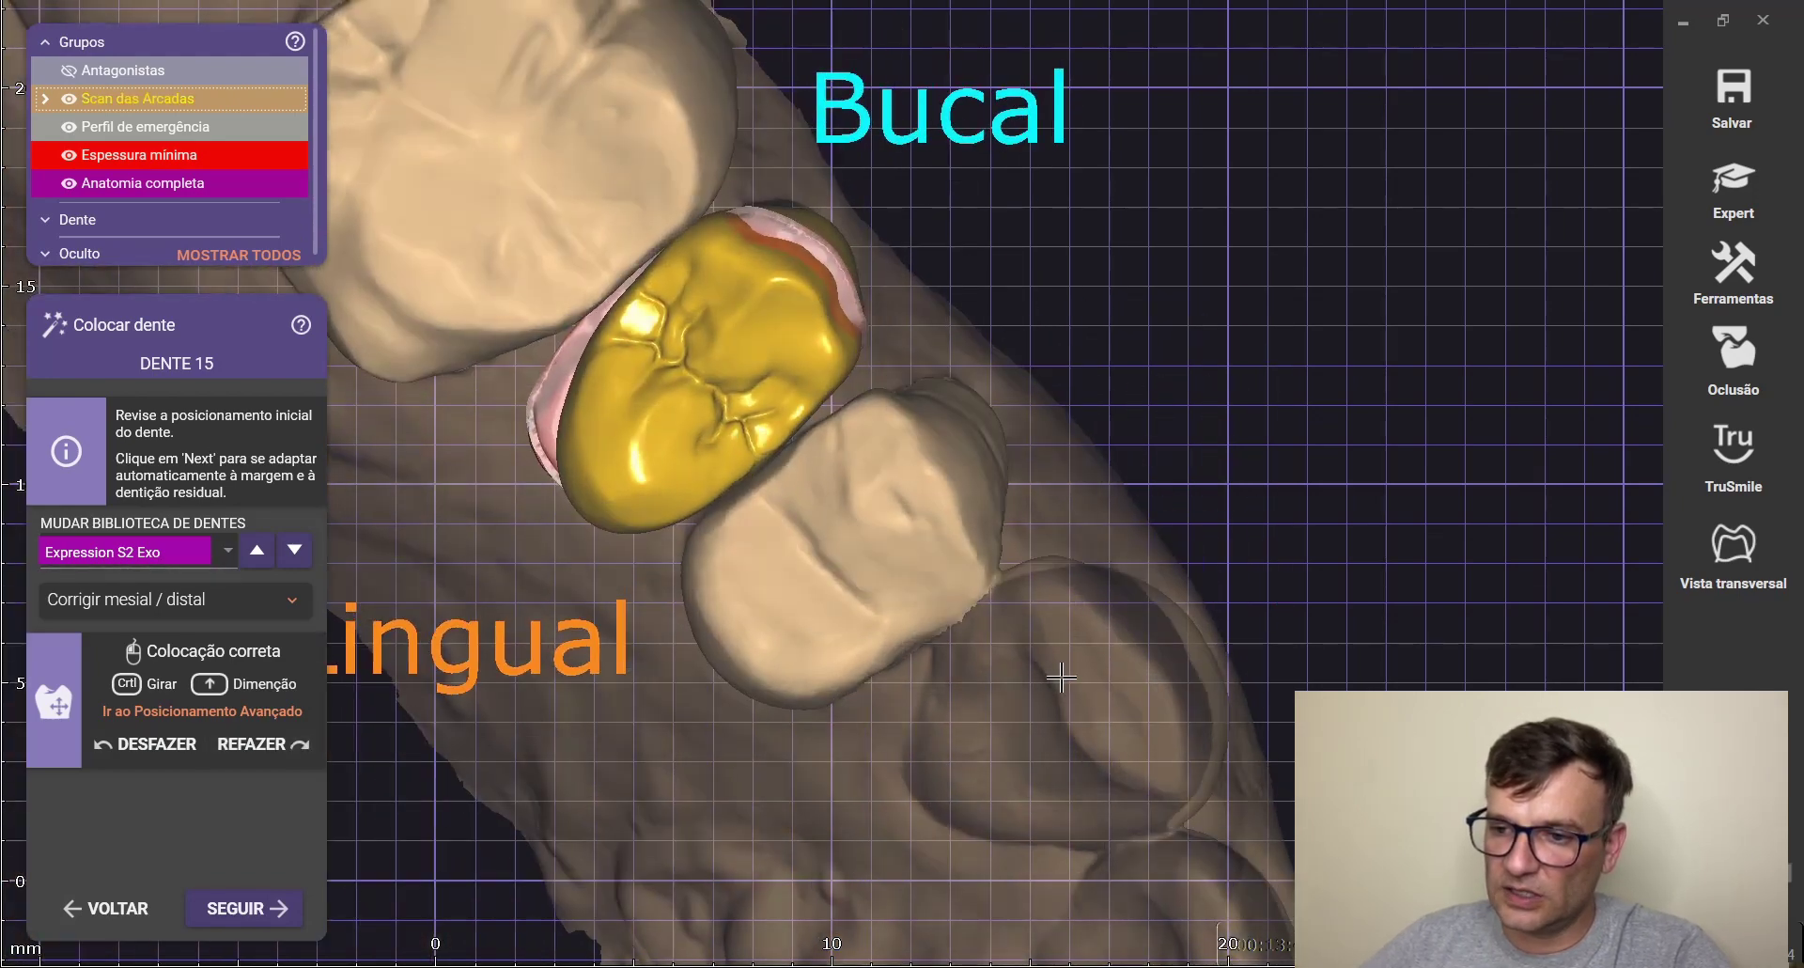
Open the advanced positioning for tooth 15, hide the antagonists and face the arch from the occlusal side
{"action": "left_click", "coordinate": [203, 711]}
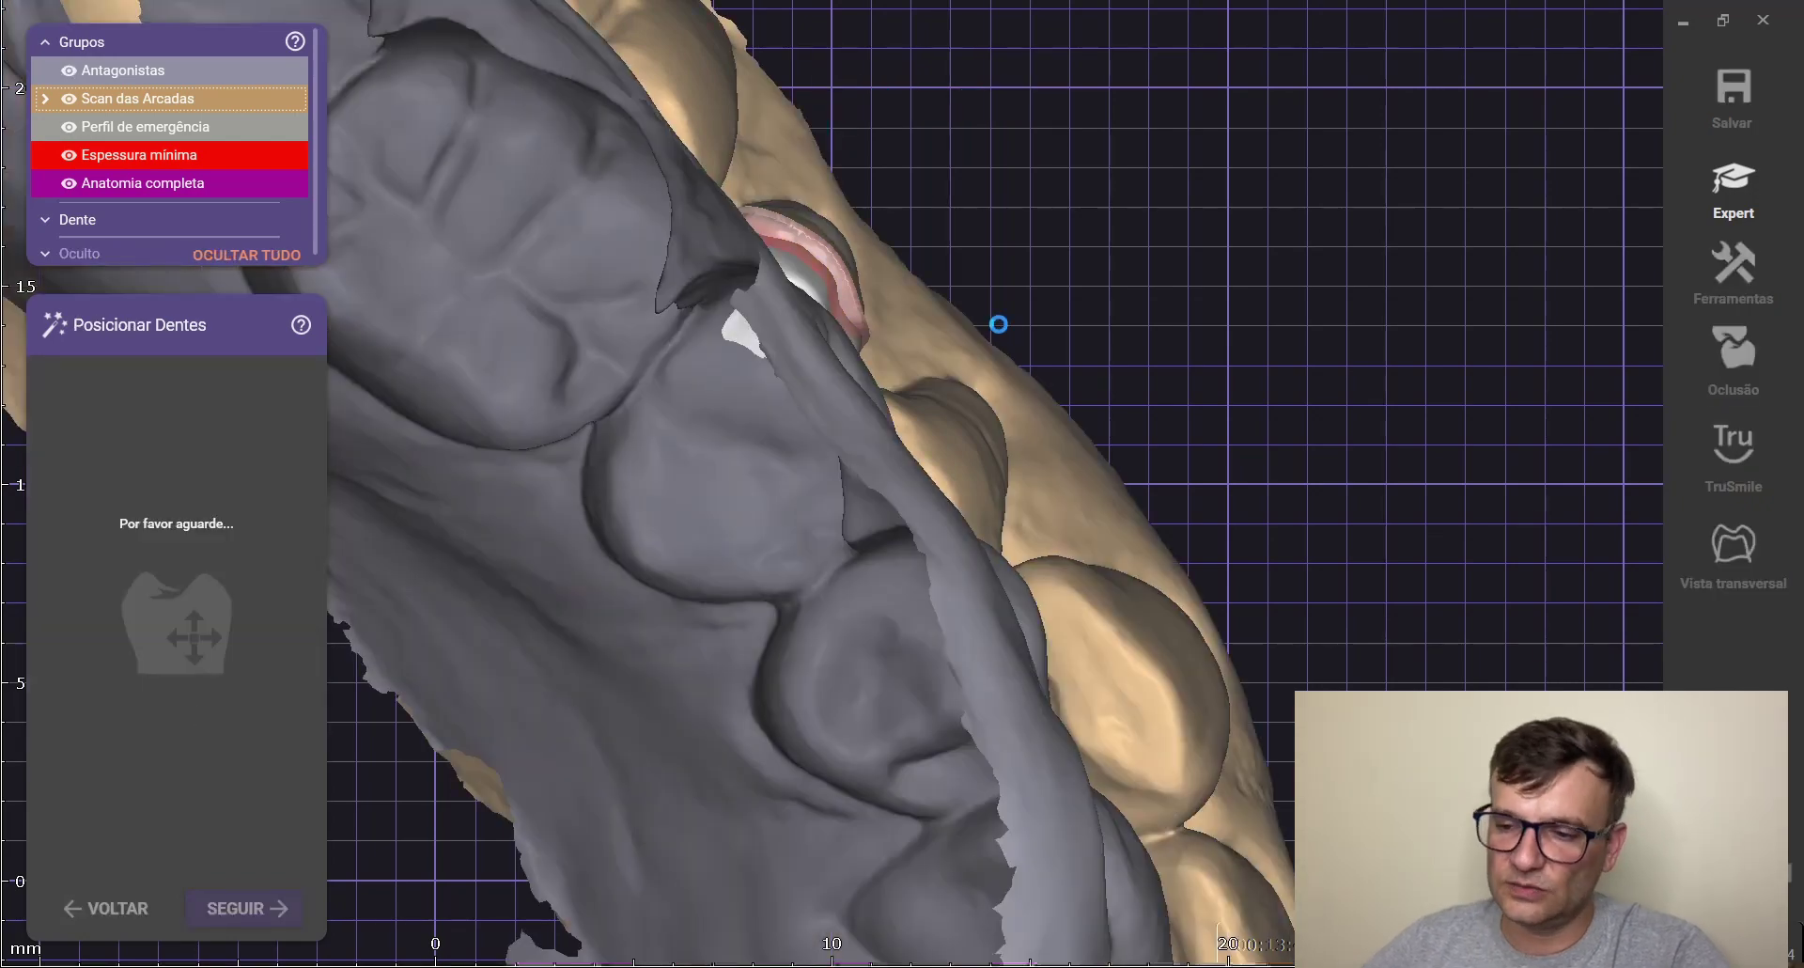
{"action": "left_click", "coordinate": [67, 70]}
{"action": "scroll", "coordinate": [968, 498], "scroll_direction": "down", "scroll_amount": 2}
{"action": "right_click_drag", "start_coordinate": [977, 498], "coordinate": [950, 499]}
{"action": "scroll", "coordinate": [716, 420], "scroll_direction": "up", "scroll_amount": 2}
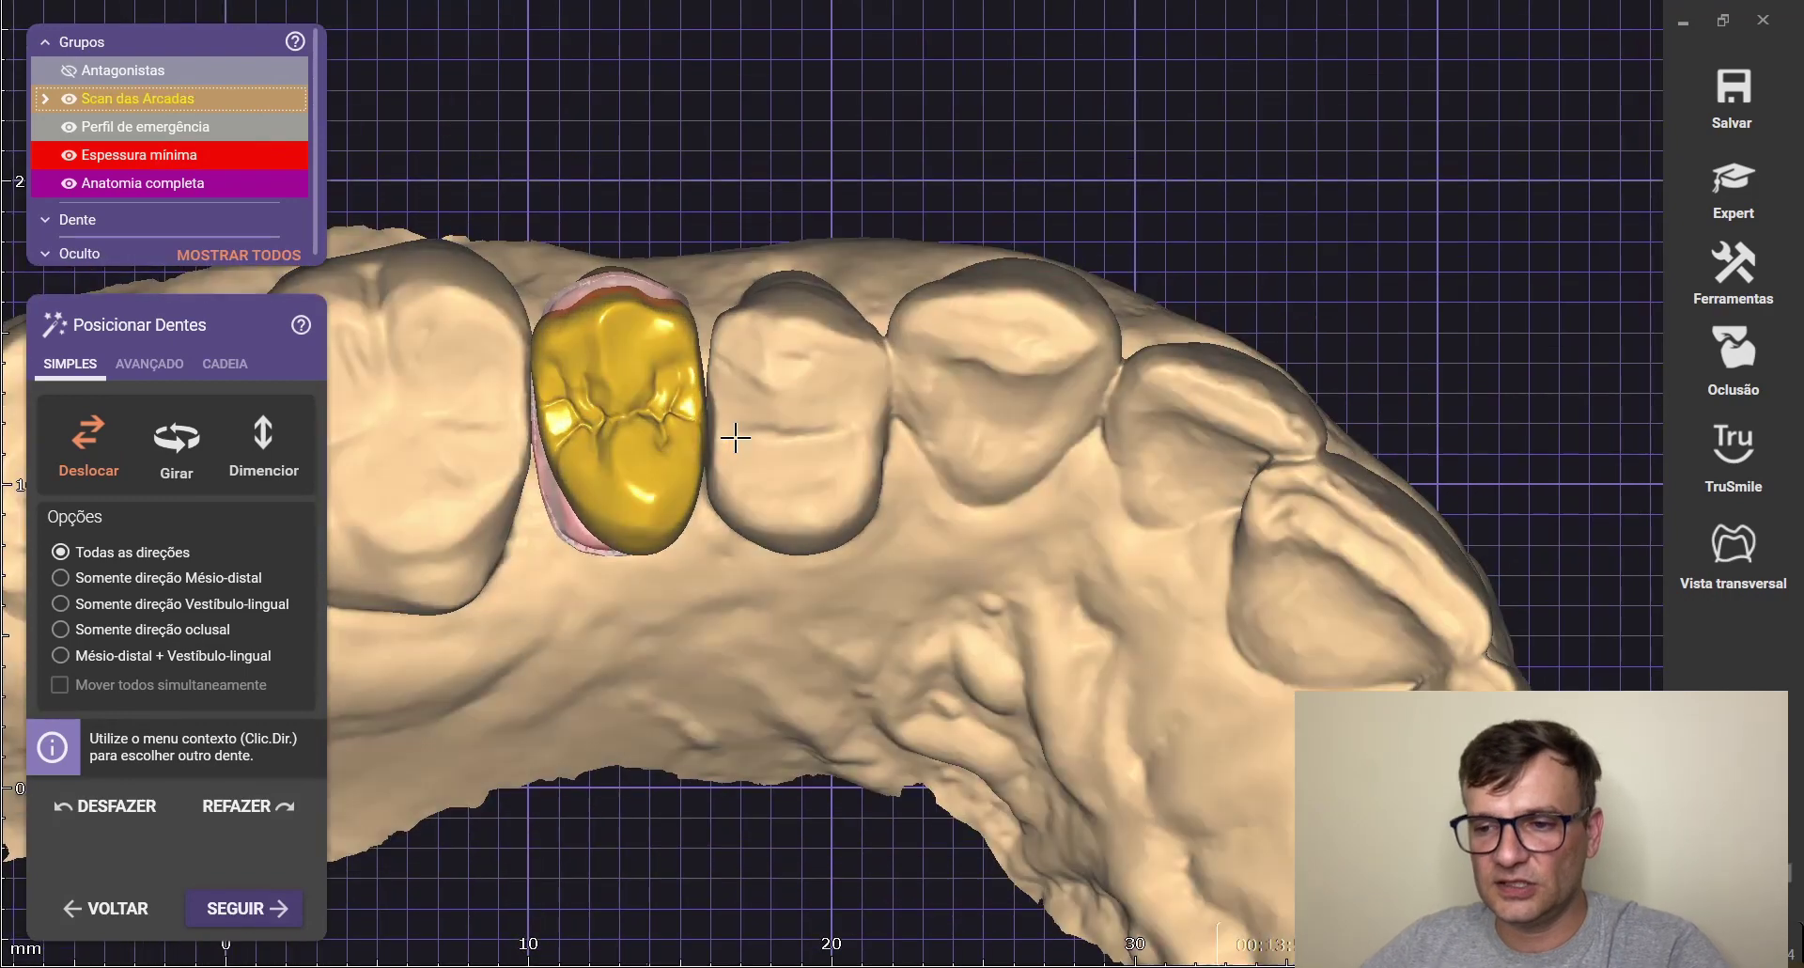
Align and enlarge the library tooth so it fills the space between the neighbouring teeth and covers the preparation
{"action": "left_click_drag", "start_coordinate": [682, 519], "coordinate": [661, 525]}
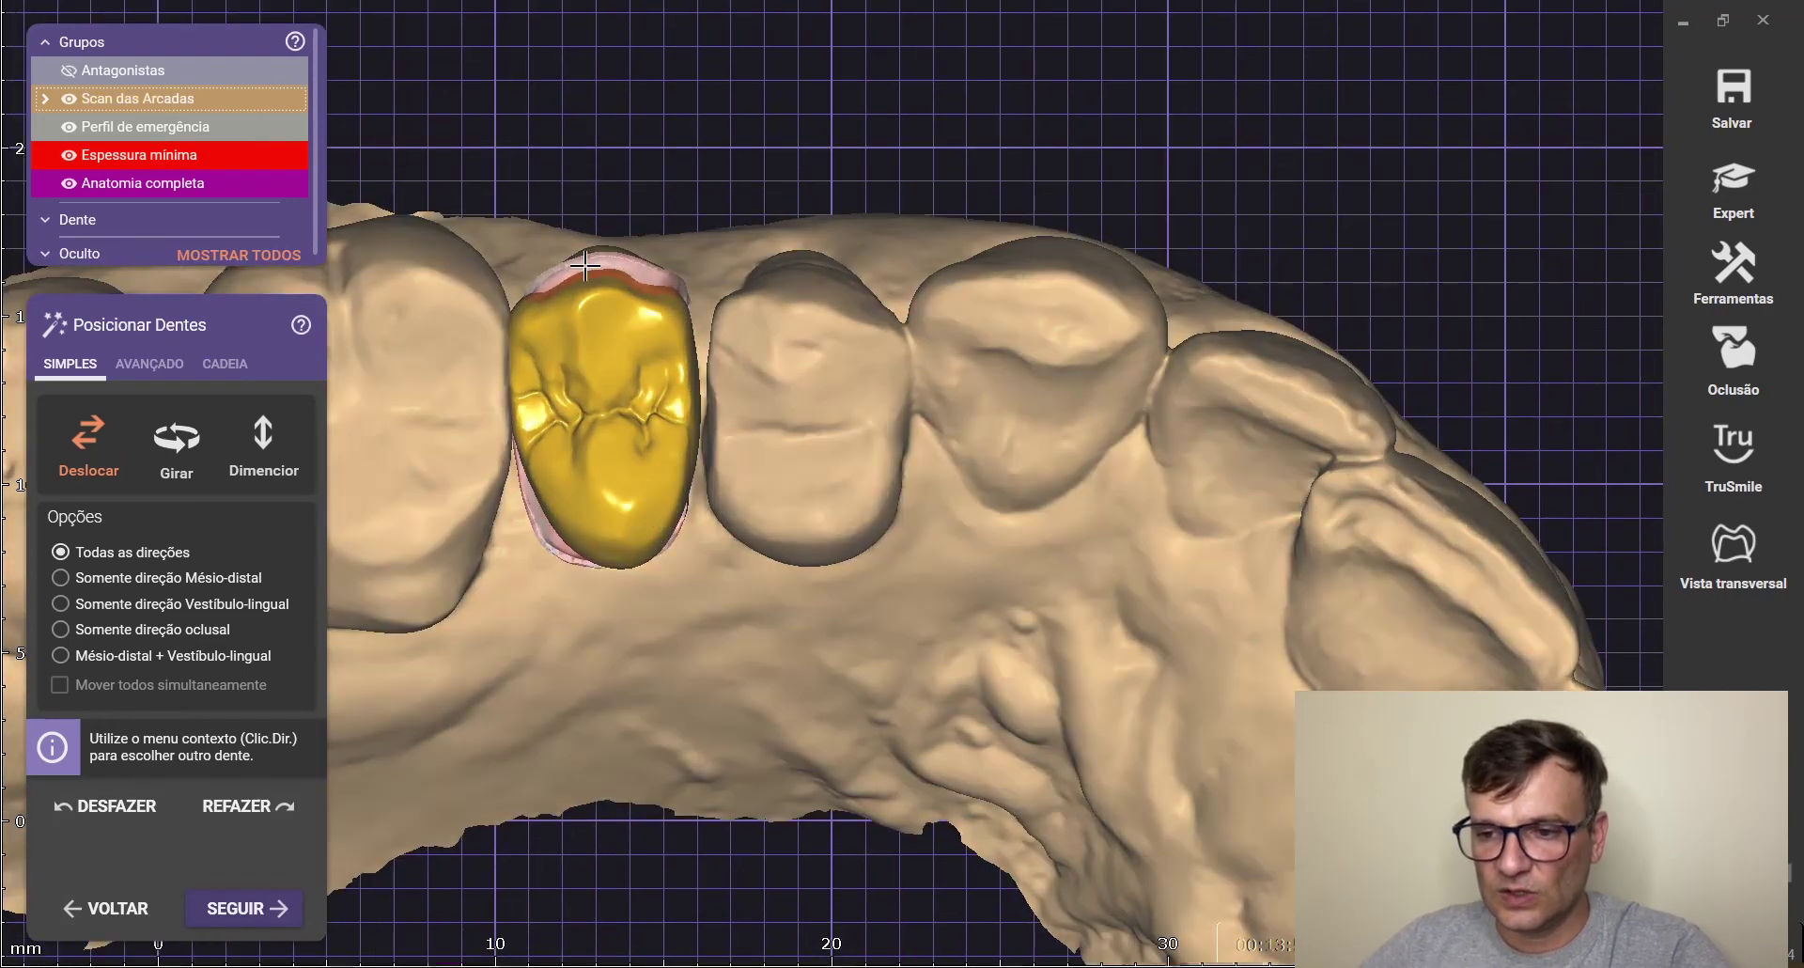
{"action": "left_click_drag", "start_coordinate": [625, 313], "coordinate": [647, 308]}
{"action": "left_click_drag", "start_coordinate": [664, 541], "coordinate": [604, 531]}
{"action": "left_click_drag", "start_coordinate": [627, 435], "coordinate": [684, 478]}
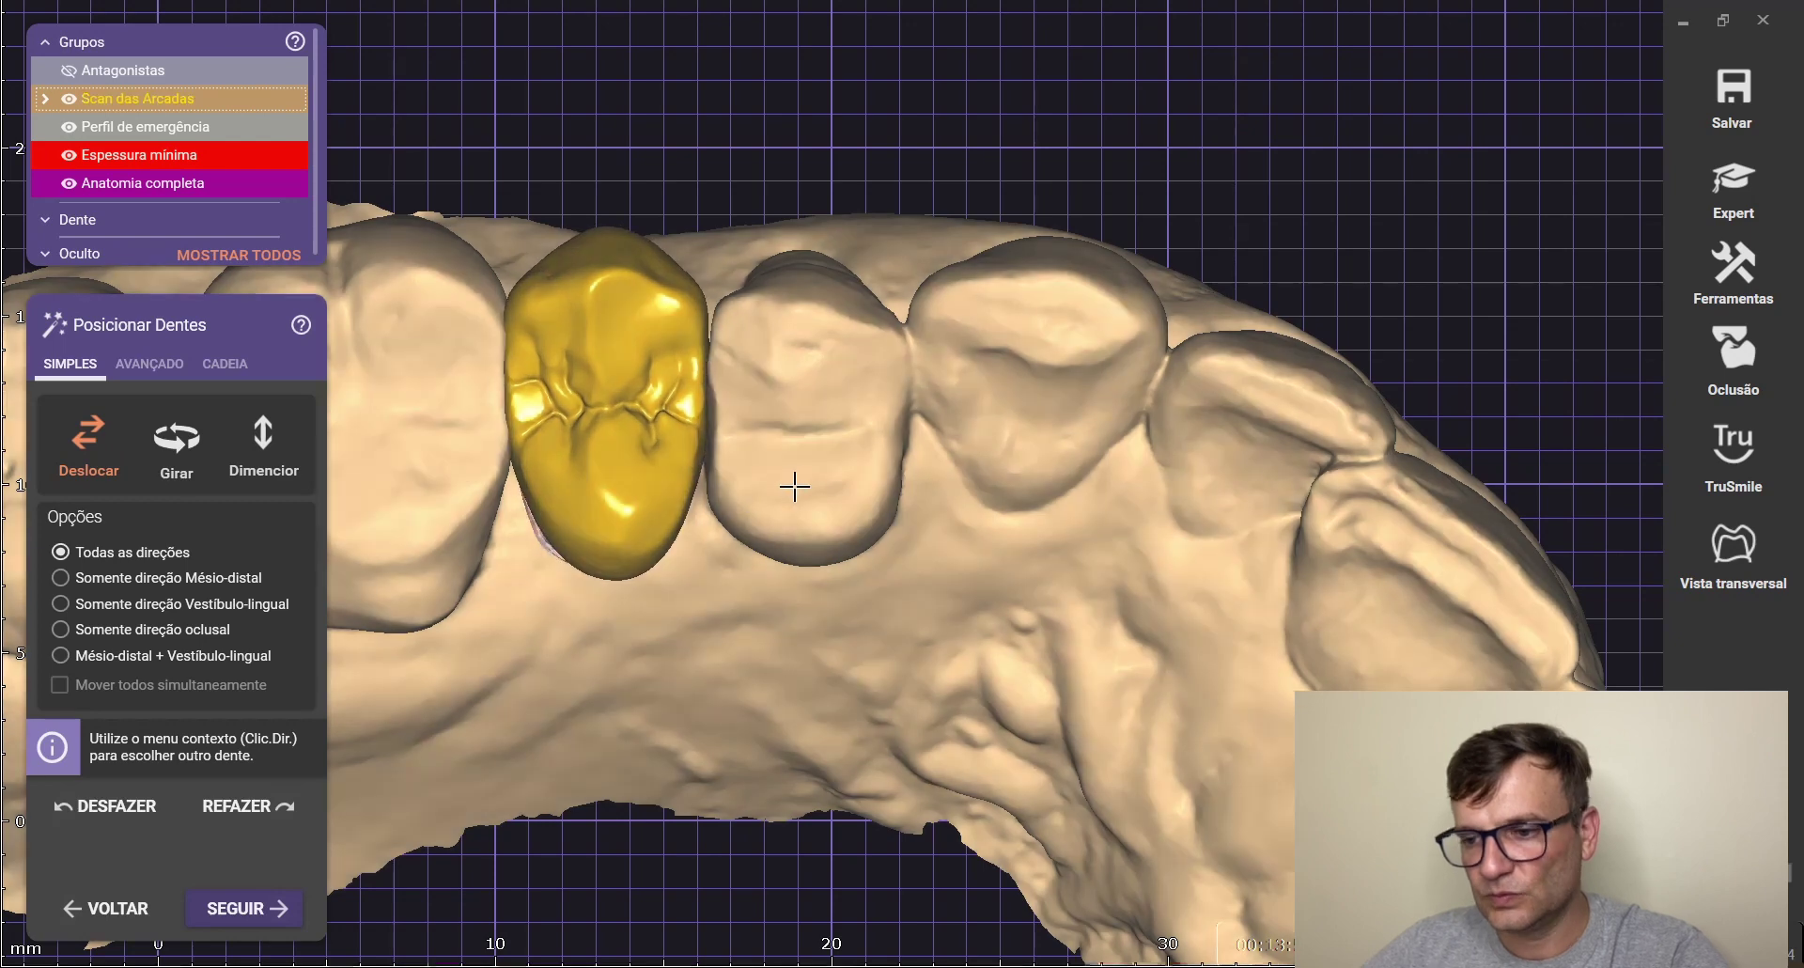
{"action": "right_click_drag", "start_coordinate": [767, 644], "coordinate": [758, 639]}
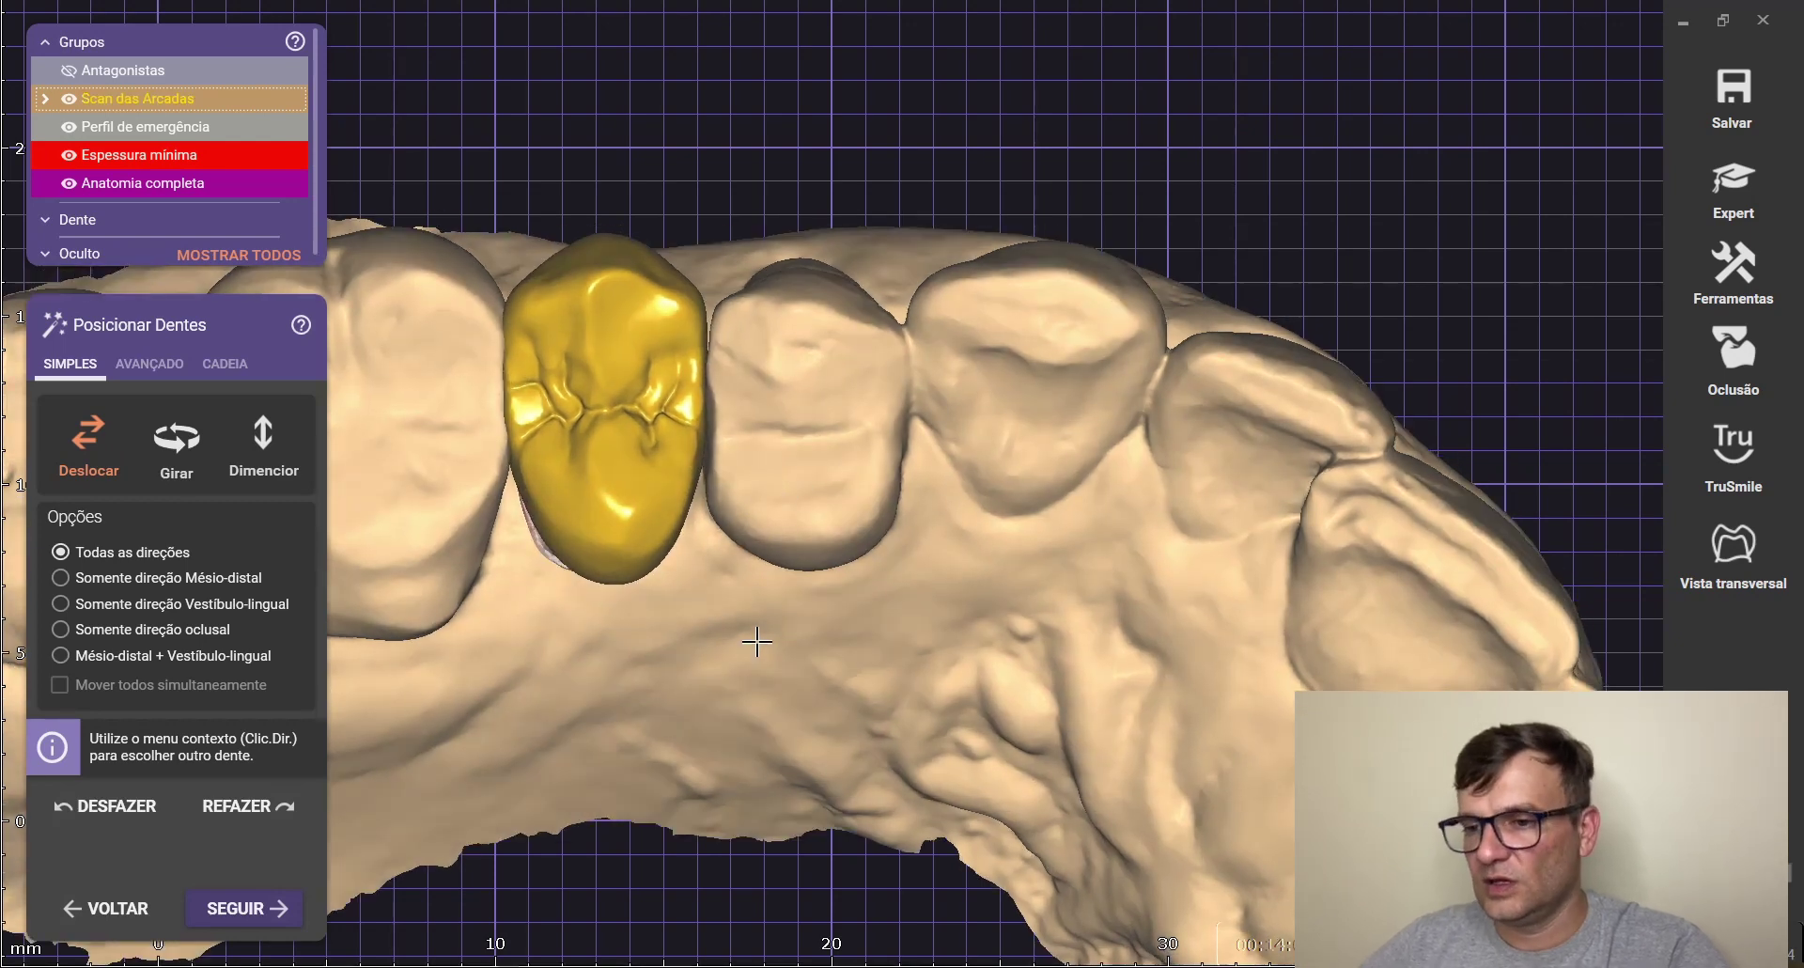
{"action": "left_click_drag", "start_coordinate": [661, 472], "coordinate": [665, 471]}
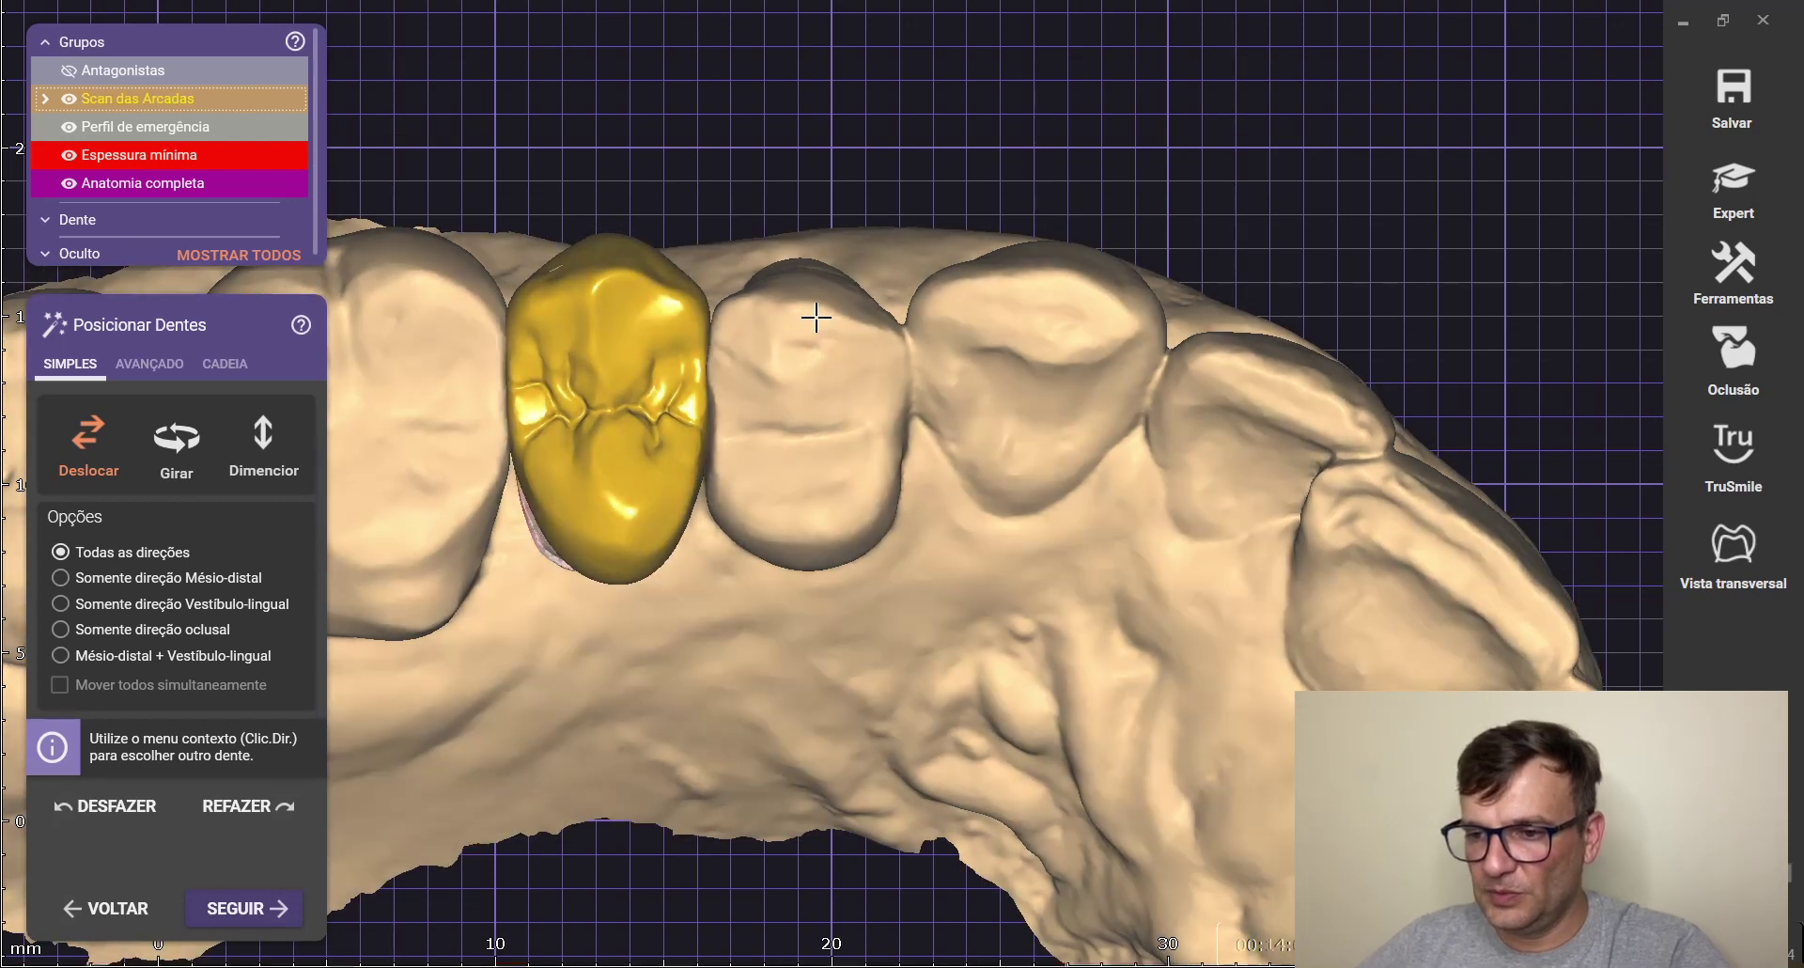
Reduce tooth 15 in the bucco-lingual direction and shift it towards the buccal side
{"action": "left_click", "coordinate": [263, 439]}
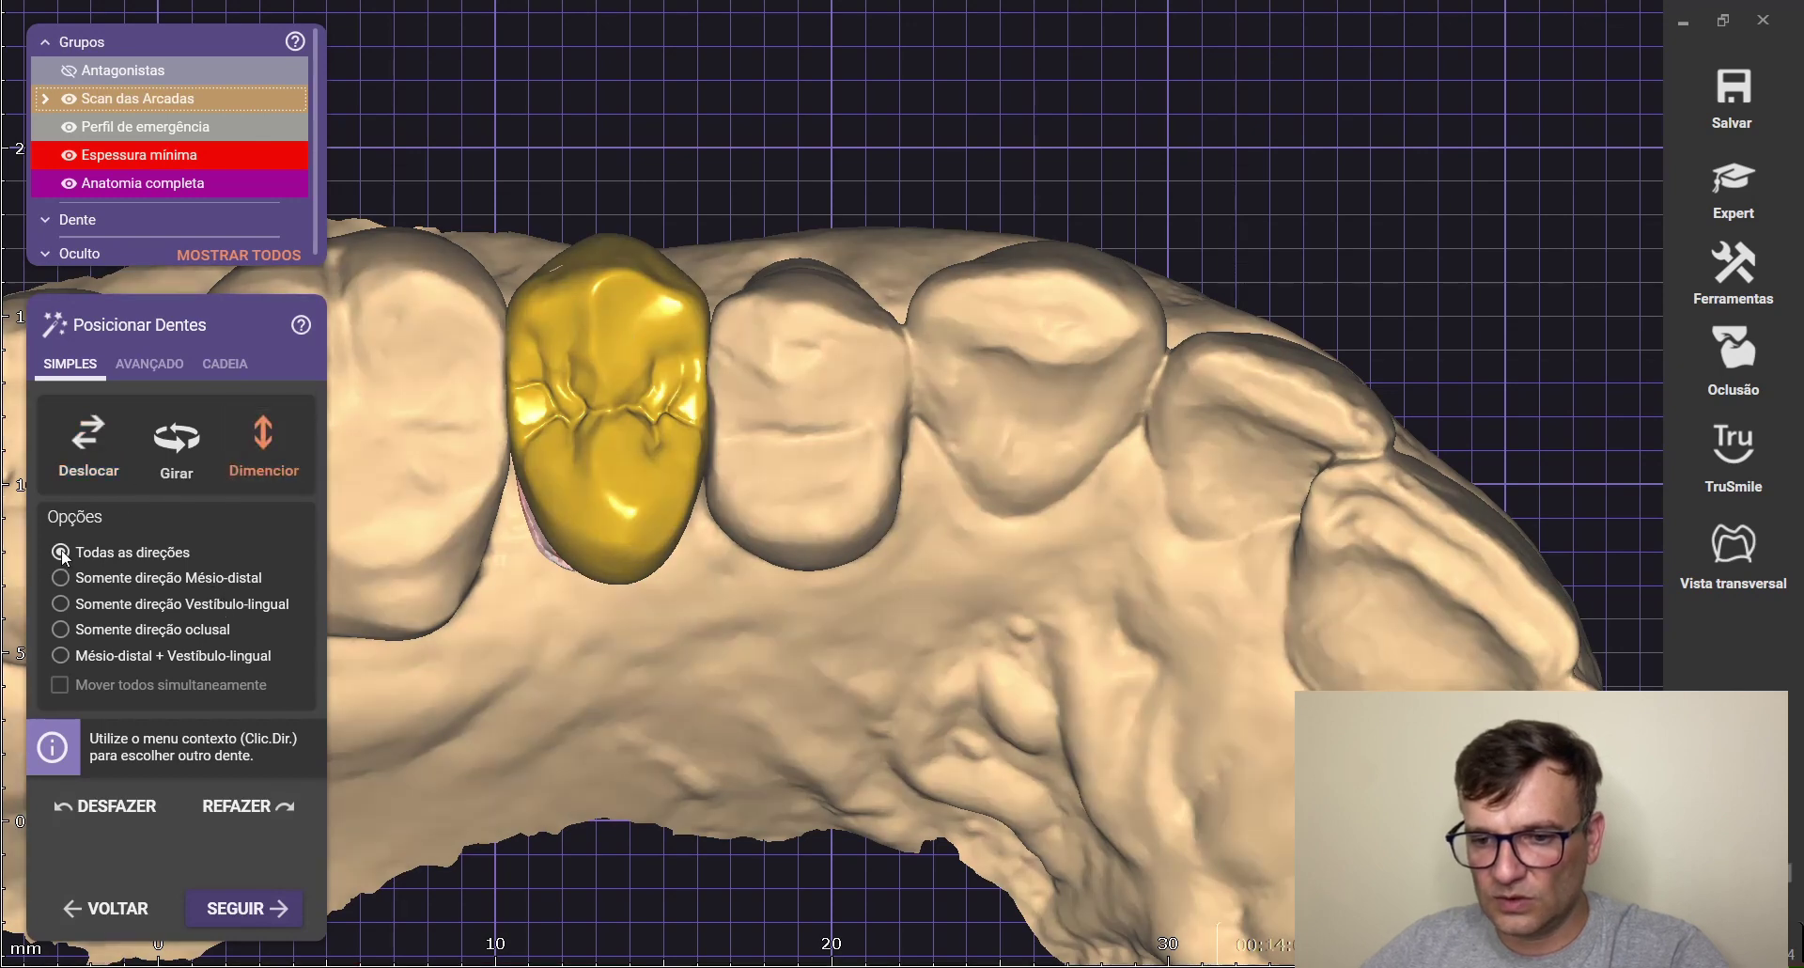
{"action": "left_click", "coordinate": [78, 482]}
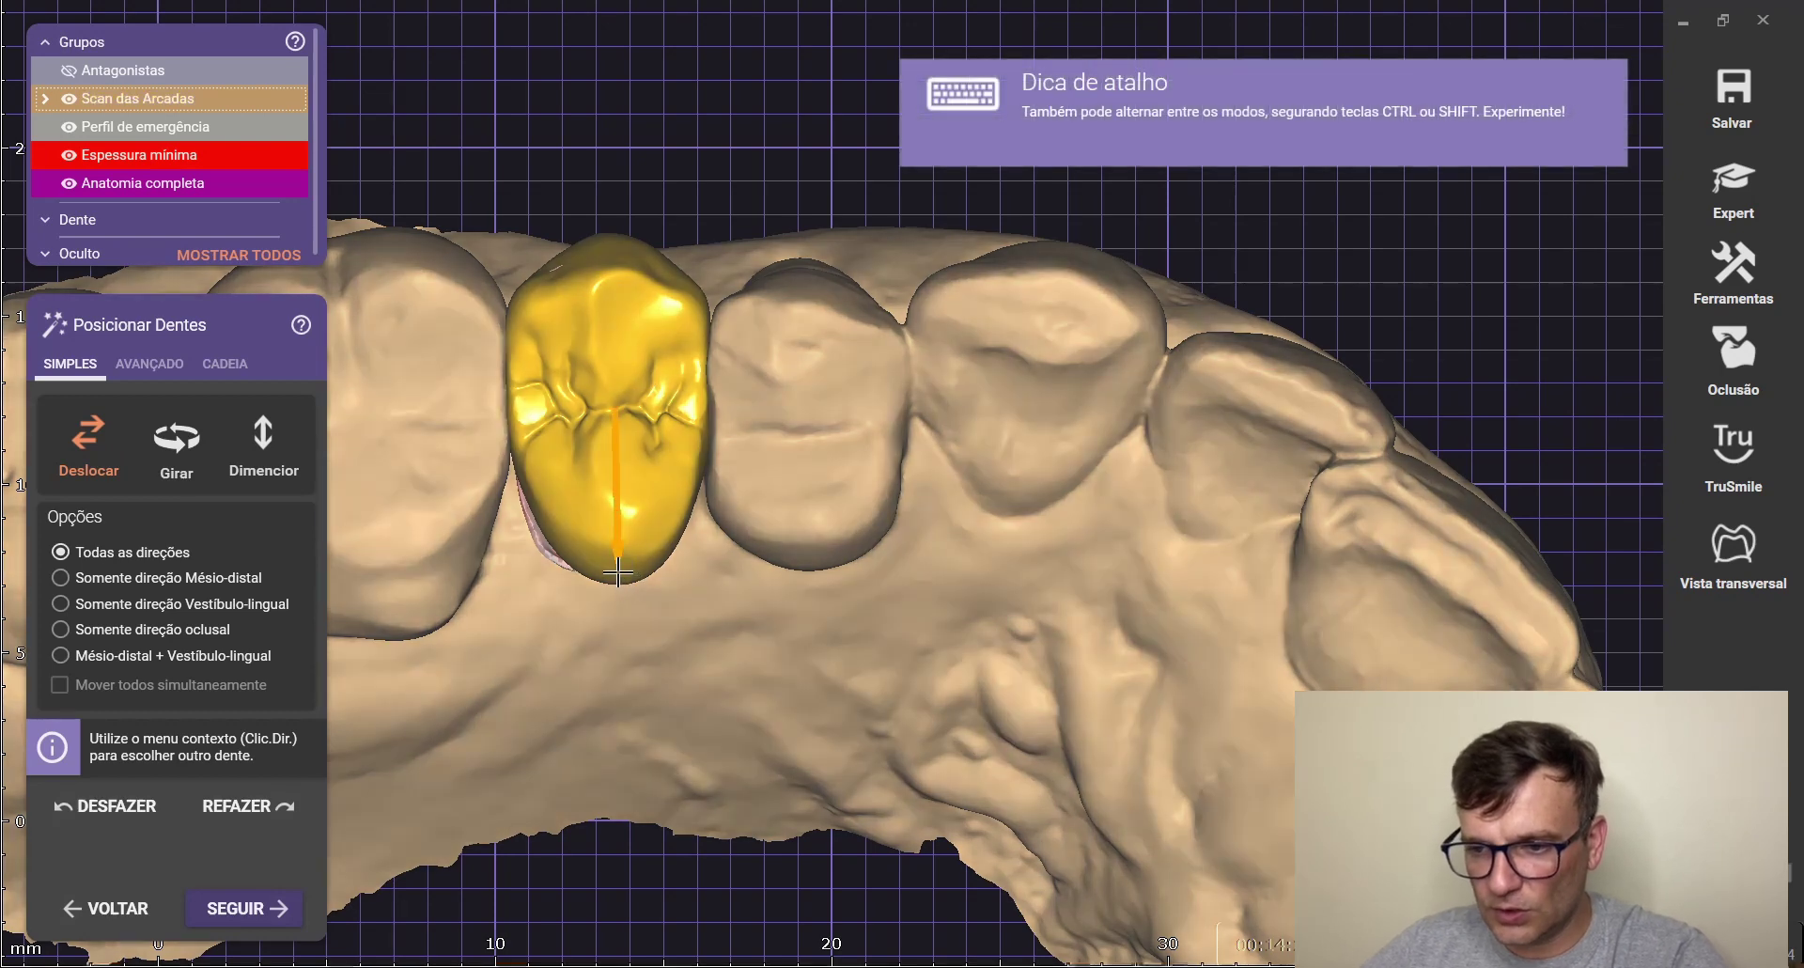
{"action": "left_click_drag", "start_coordinate": [617, 571], "coordinate": [617, 553], "text": "shift"}
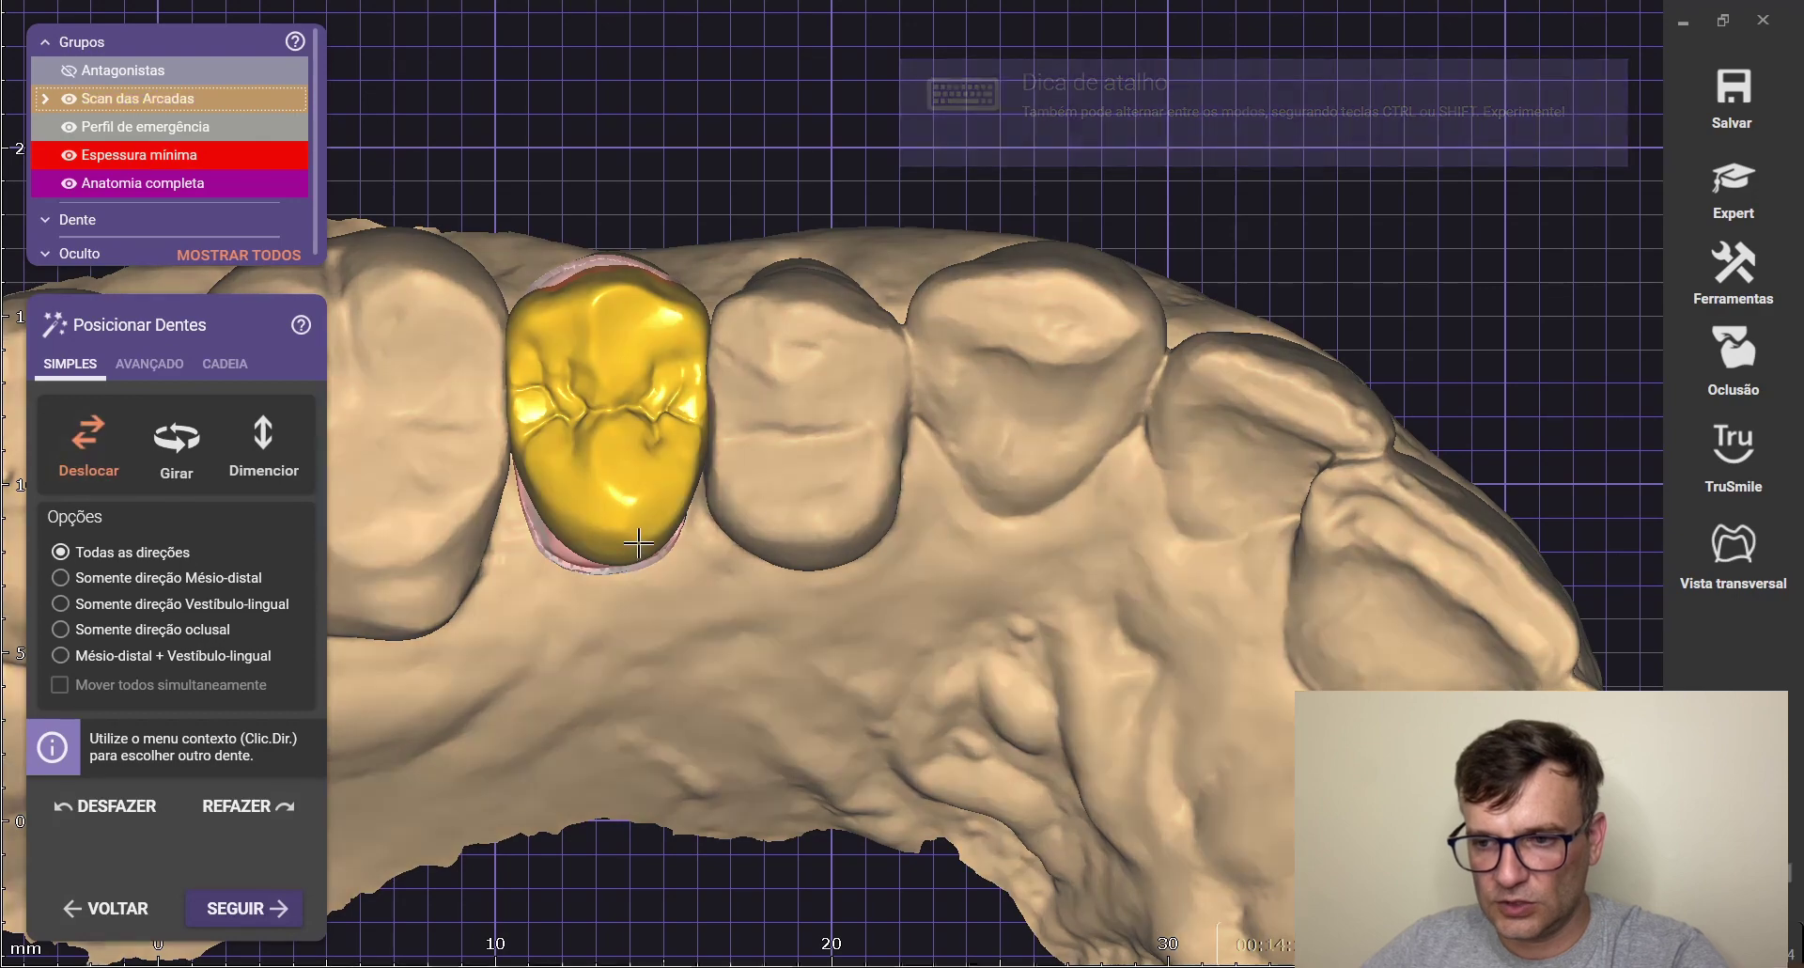
{"action": "left_click_drag", "start_coordinate": [637, 542], "coordinate": [637, 534]}
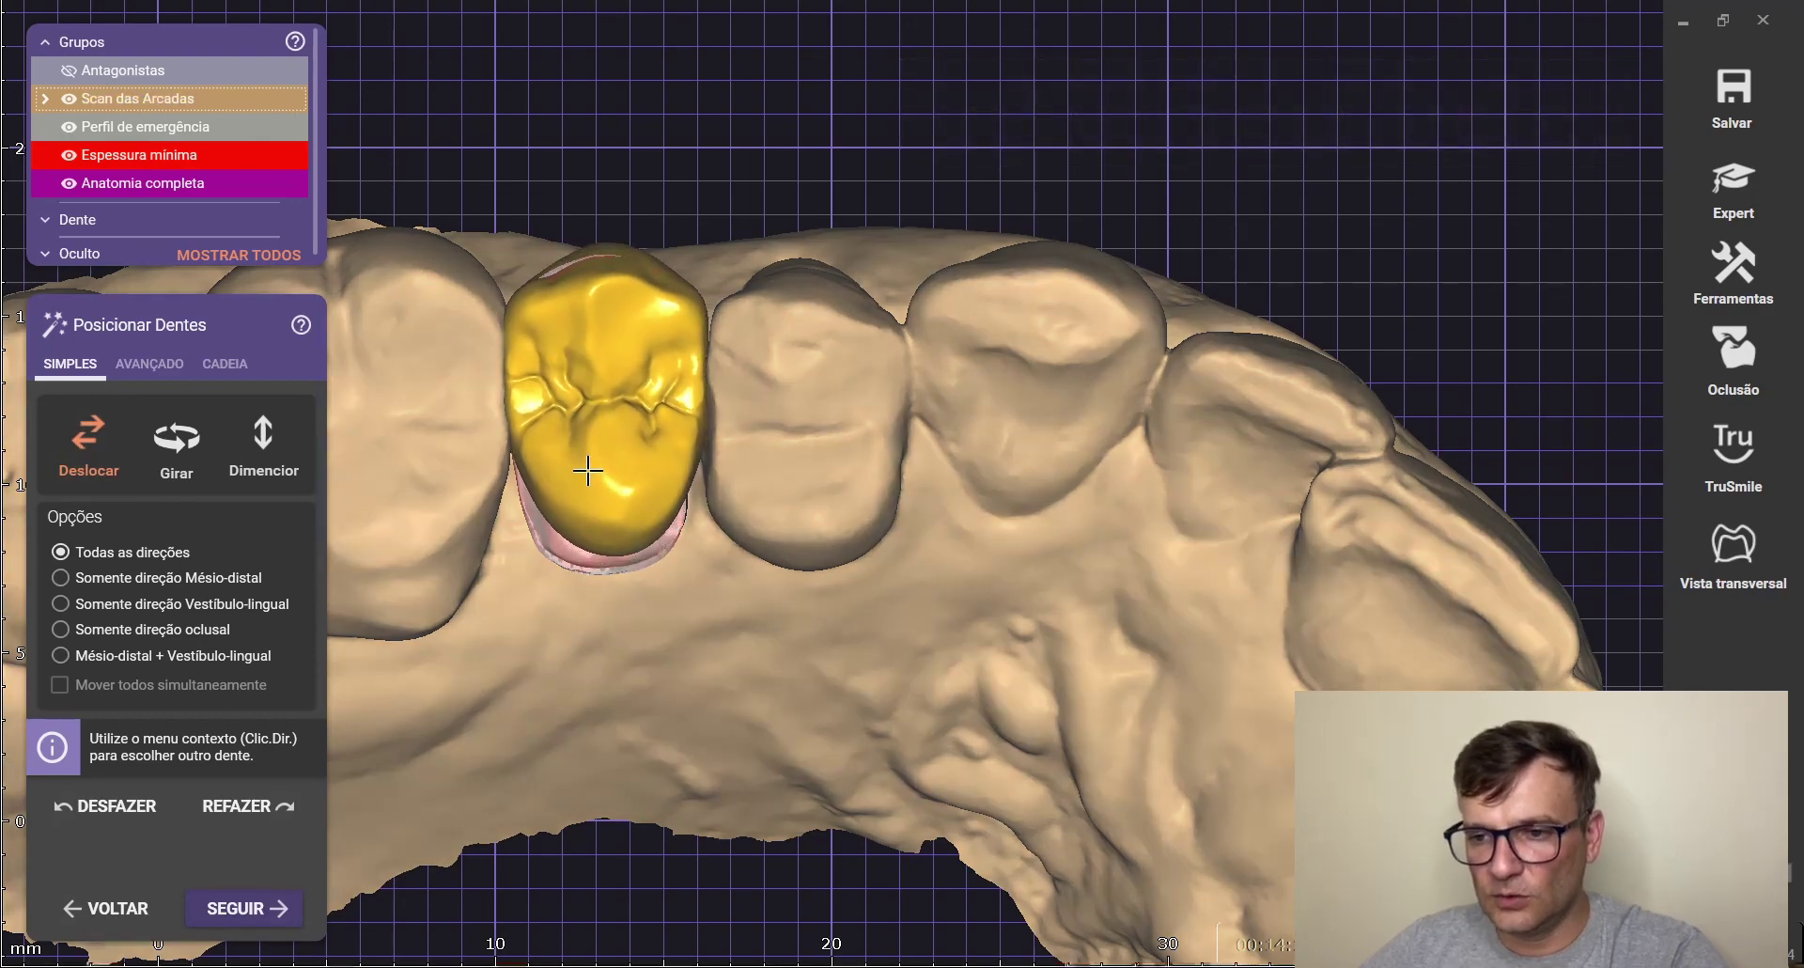
Compare the buccal contour and occlusal alignment of tooth 15 with the neighbouring teeth
{"action": "scroll", "coordinate": [613, 409], "scroll_direction": "down", "scroll_amount": 3}
{"action": "right_click_drag", "start_coordinate": [636, 355], "coordinate": [638, 351]}
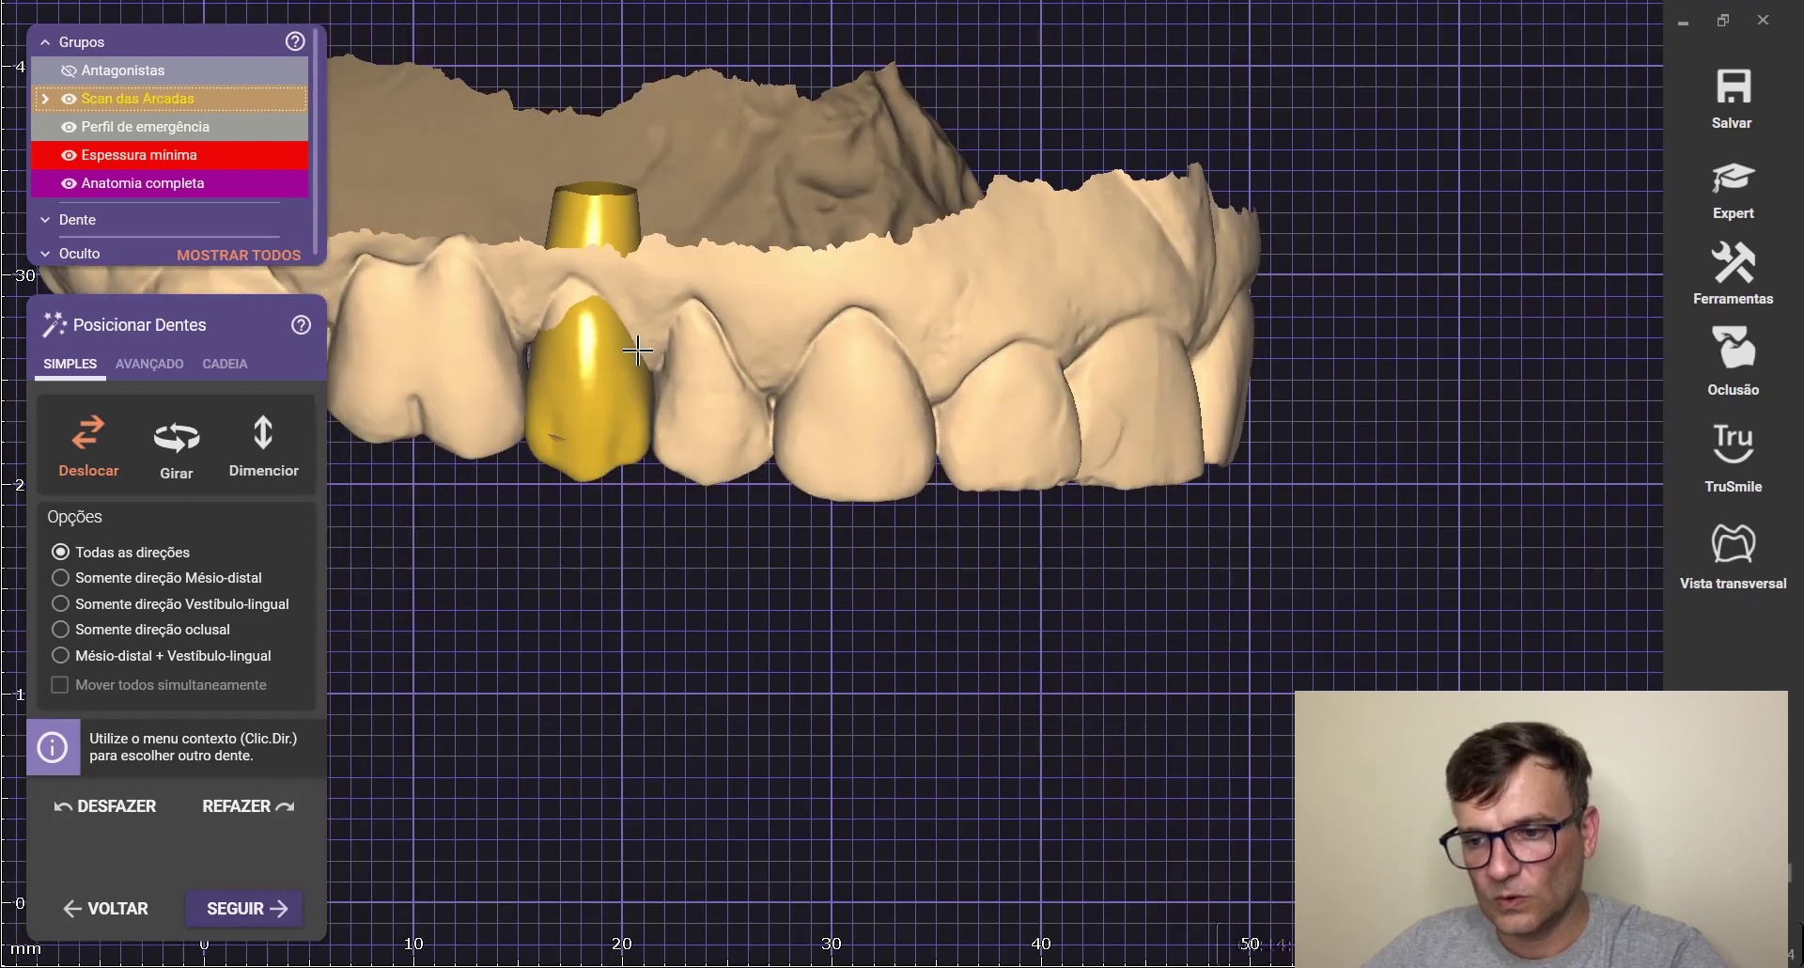
{"action": "scroll", "coordinate": [601, 408], "scroll_direction": "up", "scroll_amount": 3}
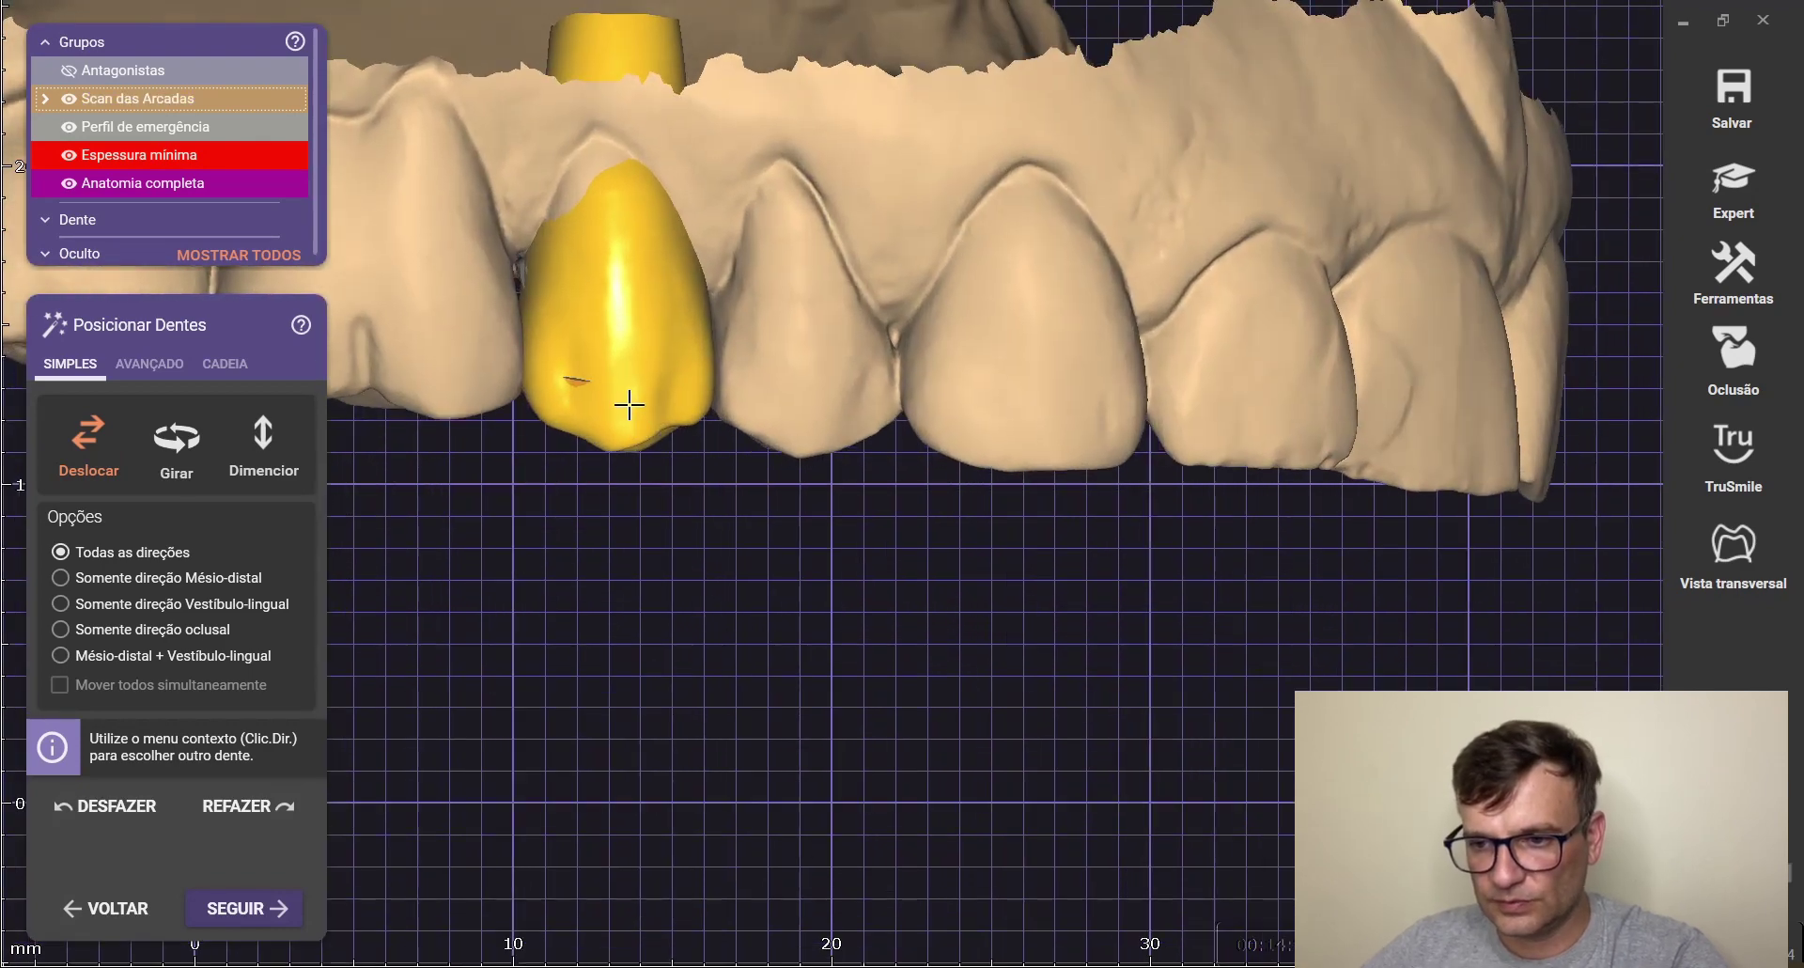
{"action": "scroll", "coordinate": [629, 411], "scroll_direction": "down", "scroll_amount": 3}
{"action": "right_click_drag", "start_coordinate": [648, 367], "coordinate": [592, 306]}
{"action": "scroll", "coordinate": [598, 344], "scroll_direction": "up", "scroll_amount": 3}
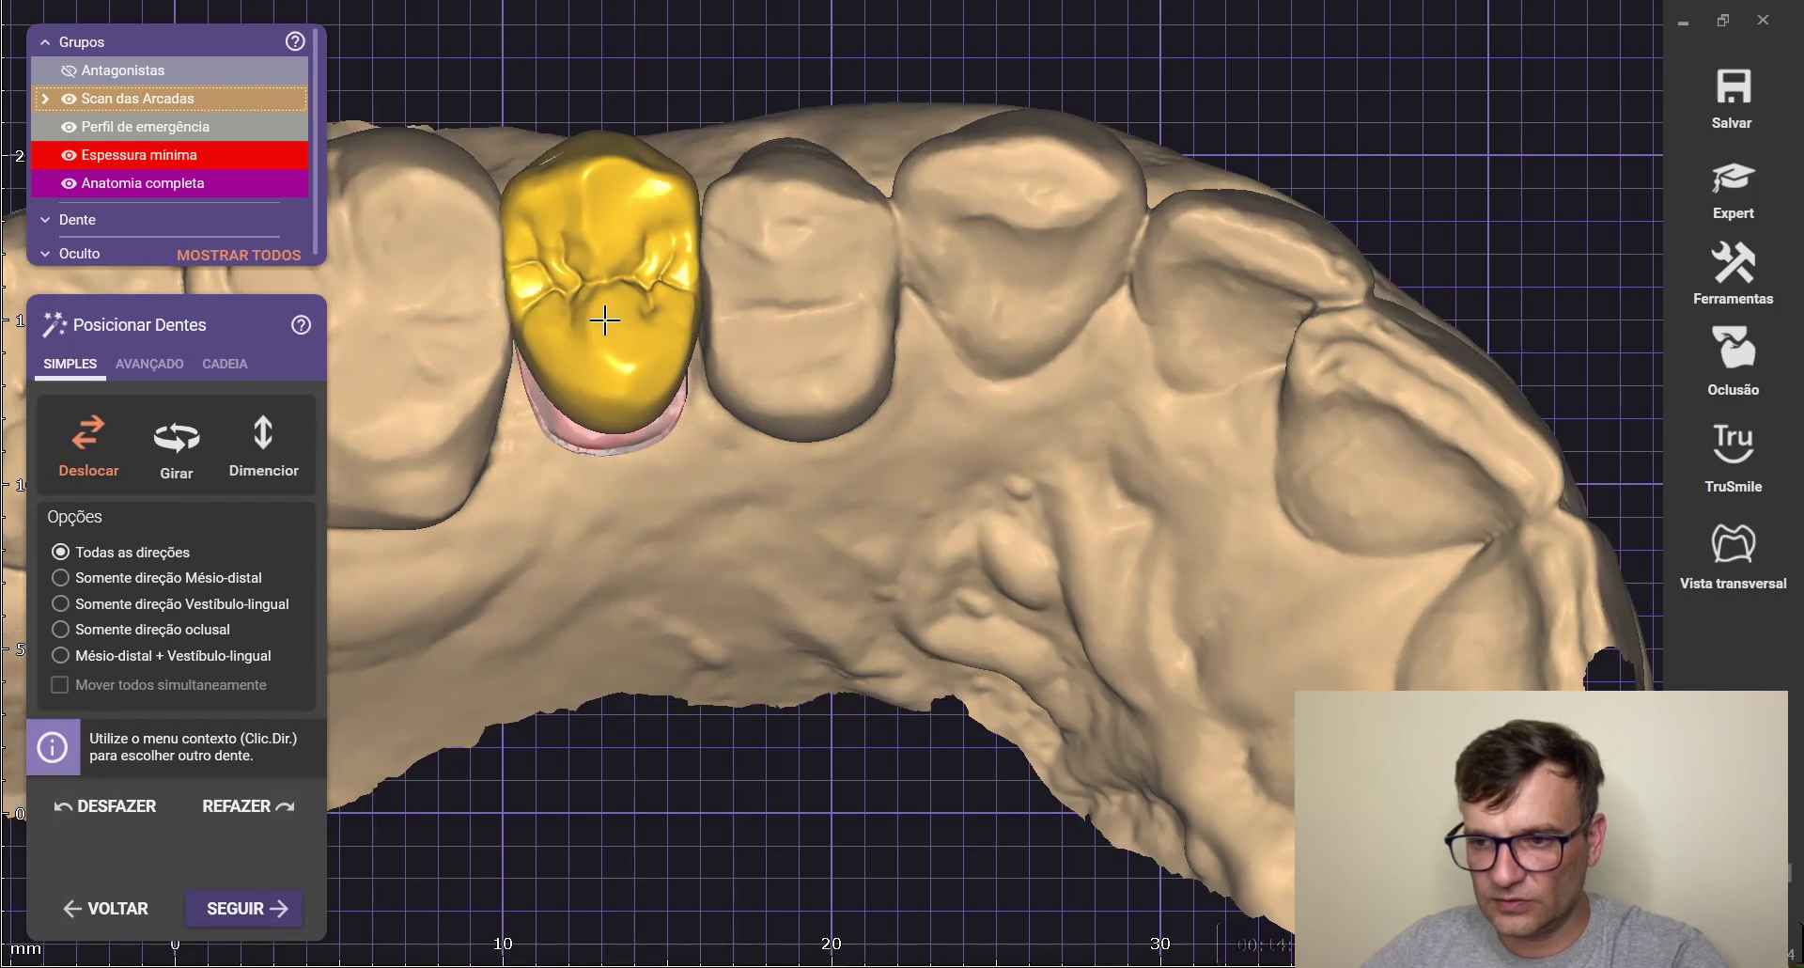
{"action": "scroll", "coordinate": [623, 350], "scroll_direction": "down", "scroll_amount": 1}
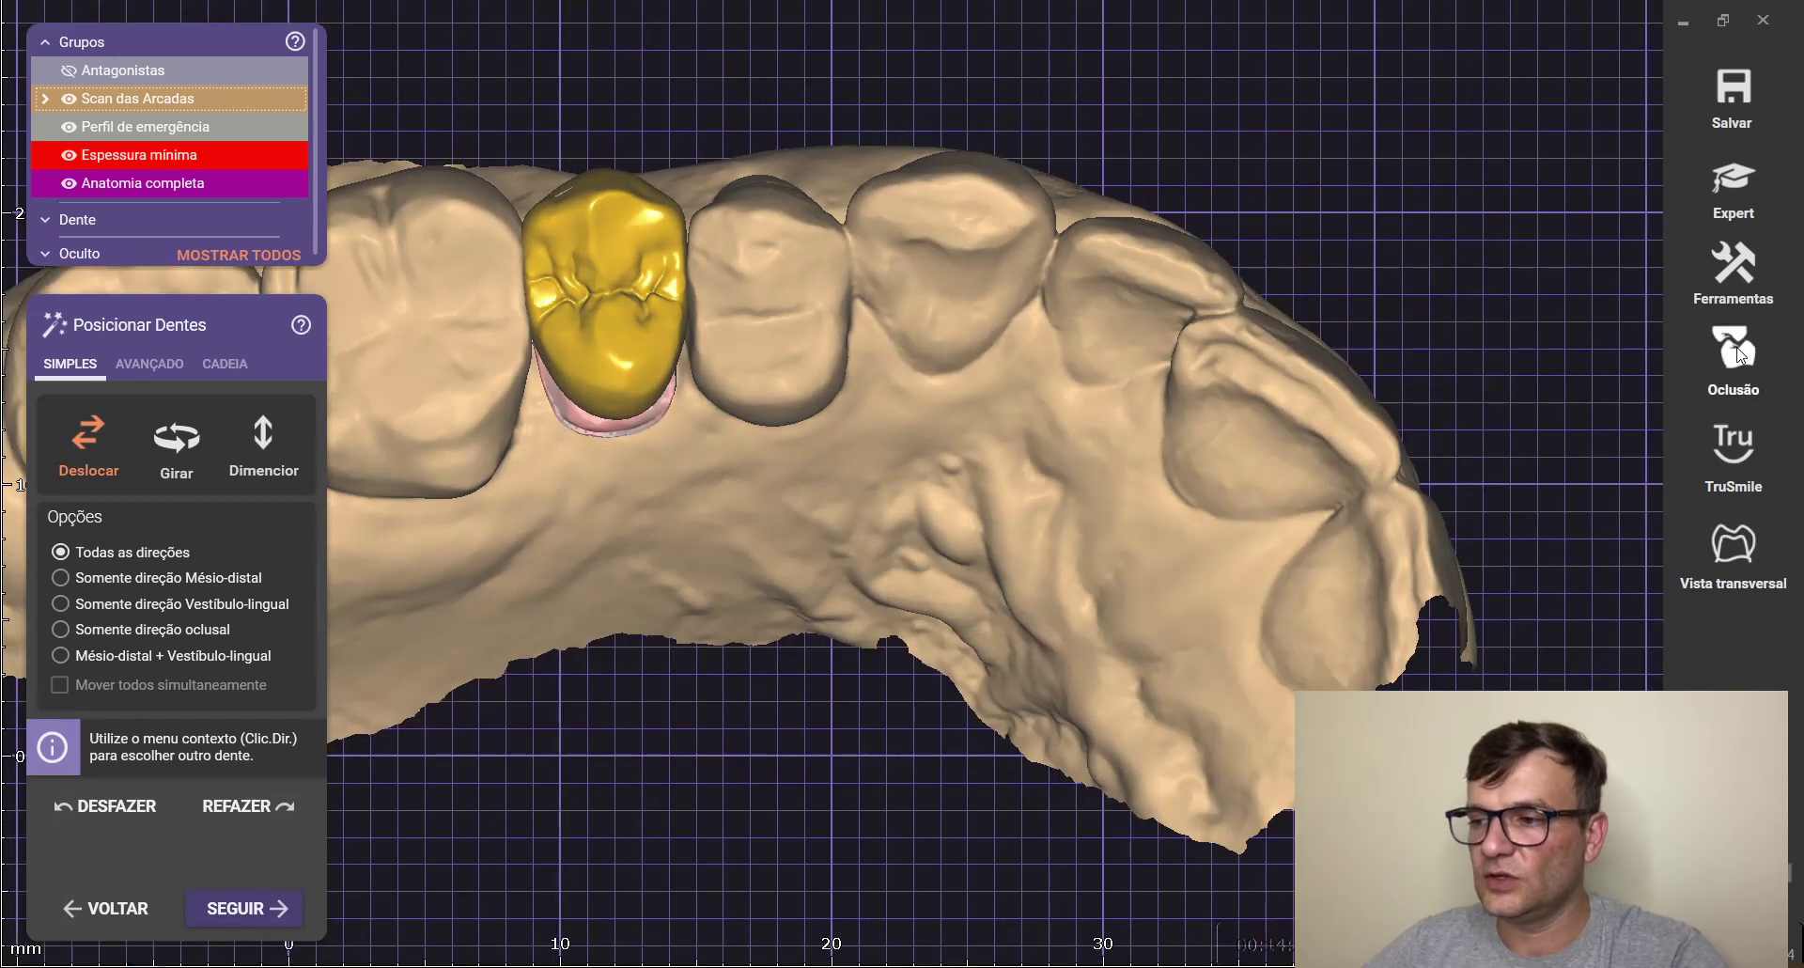
Display the occlusal contacts on tooth 15 and adjust its height to lighten them, checking from the lingual and occlusal sides
{"action": "right_click_drag", "start_coordinate": [681, 414], "coordinate": [682, 375]}
{"action": "scroll", "coordinate": [681, 375], "scroll_direction": "up", "scroll_amount": 3}
{"action": "middle_click_drag", "start_coordinate": [921, 641], "coordinate": [1023, 533]}
{"action": "right_click_drag", "start_coordinate": [1023, 532], "coordinate": [1031, 551]}
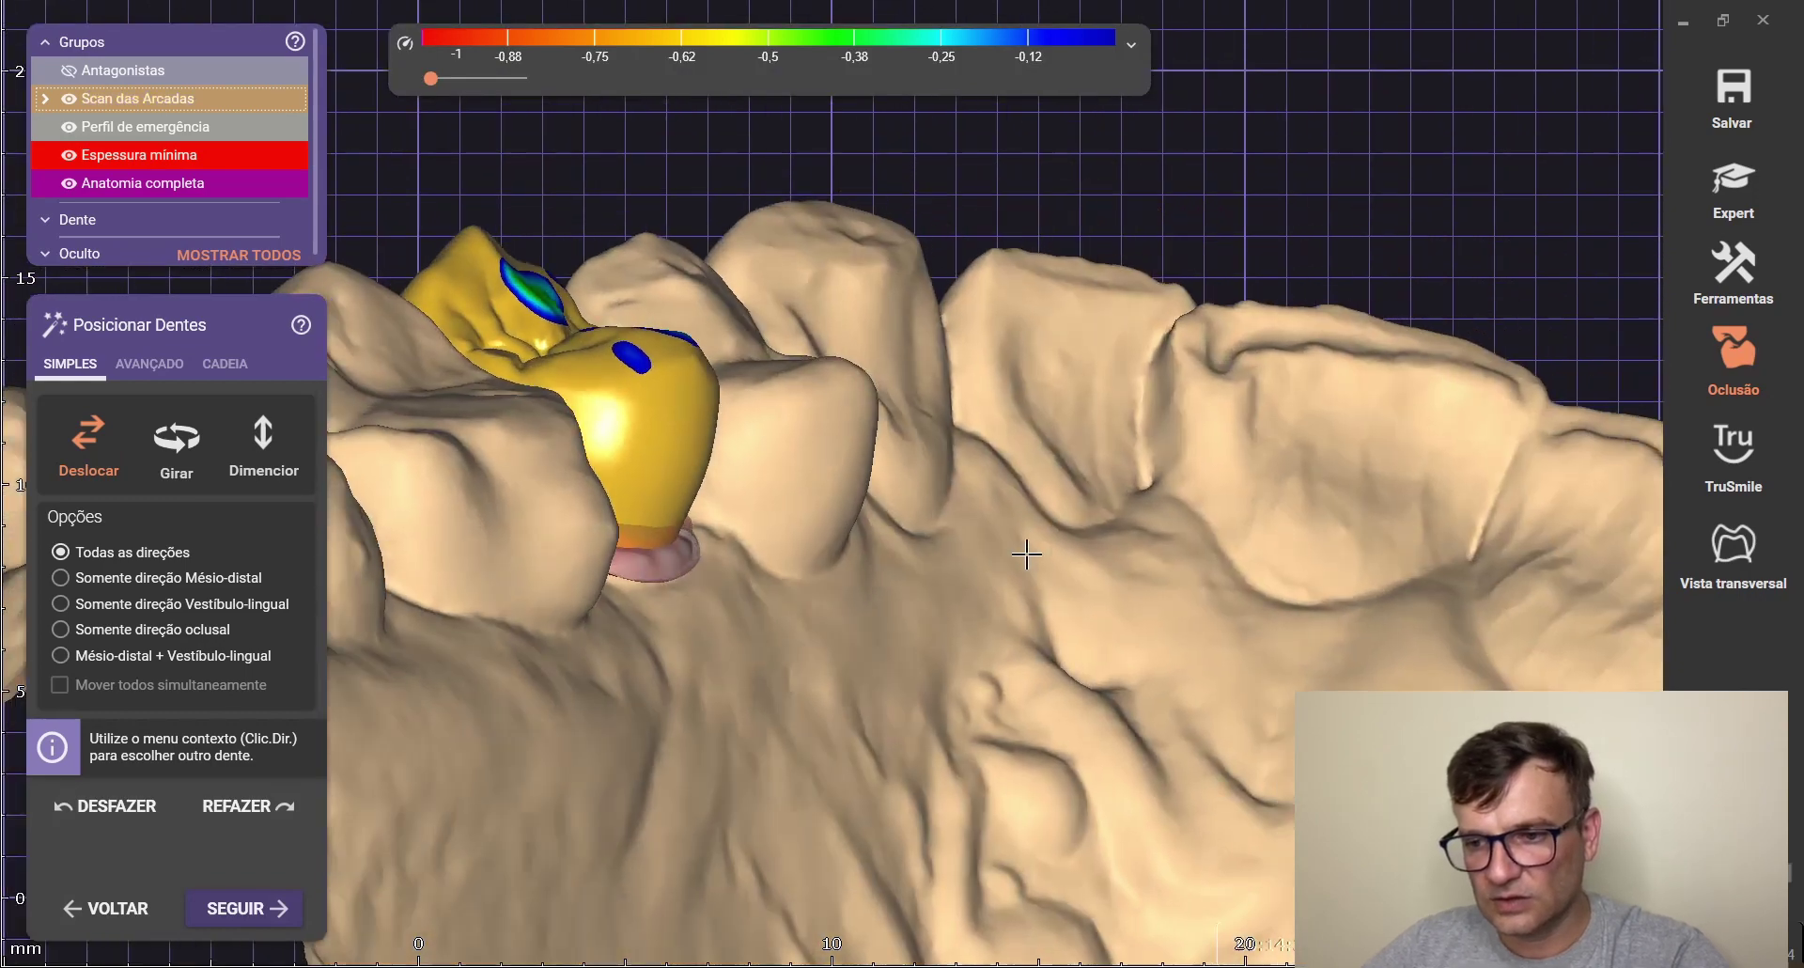
{"action": "right_click_drag", "start_coordinate": [859, 569], "coordinate": [861, 575]}
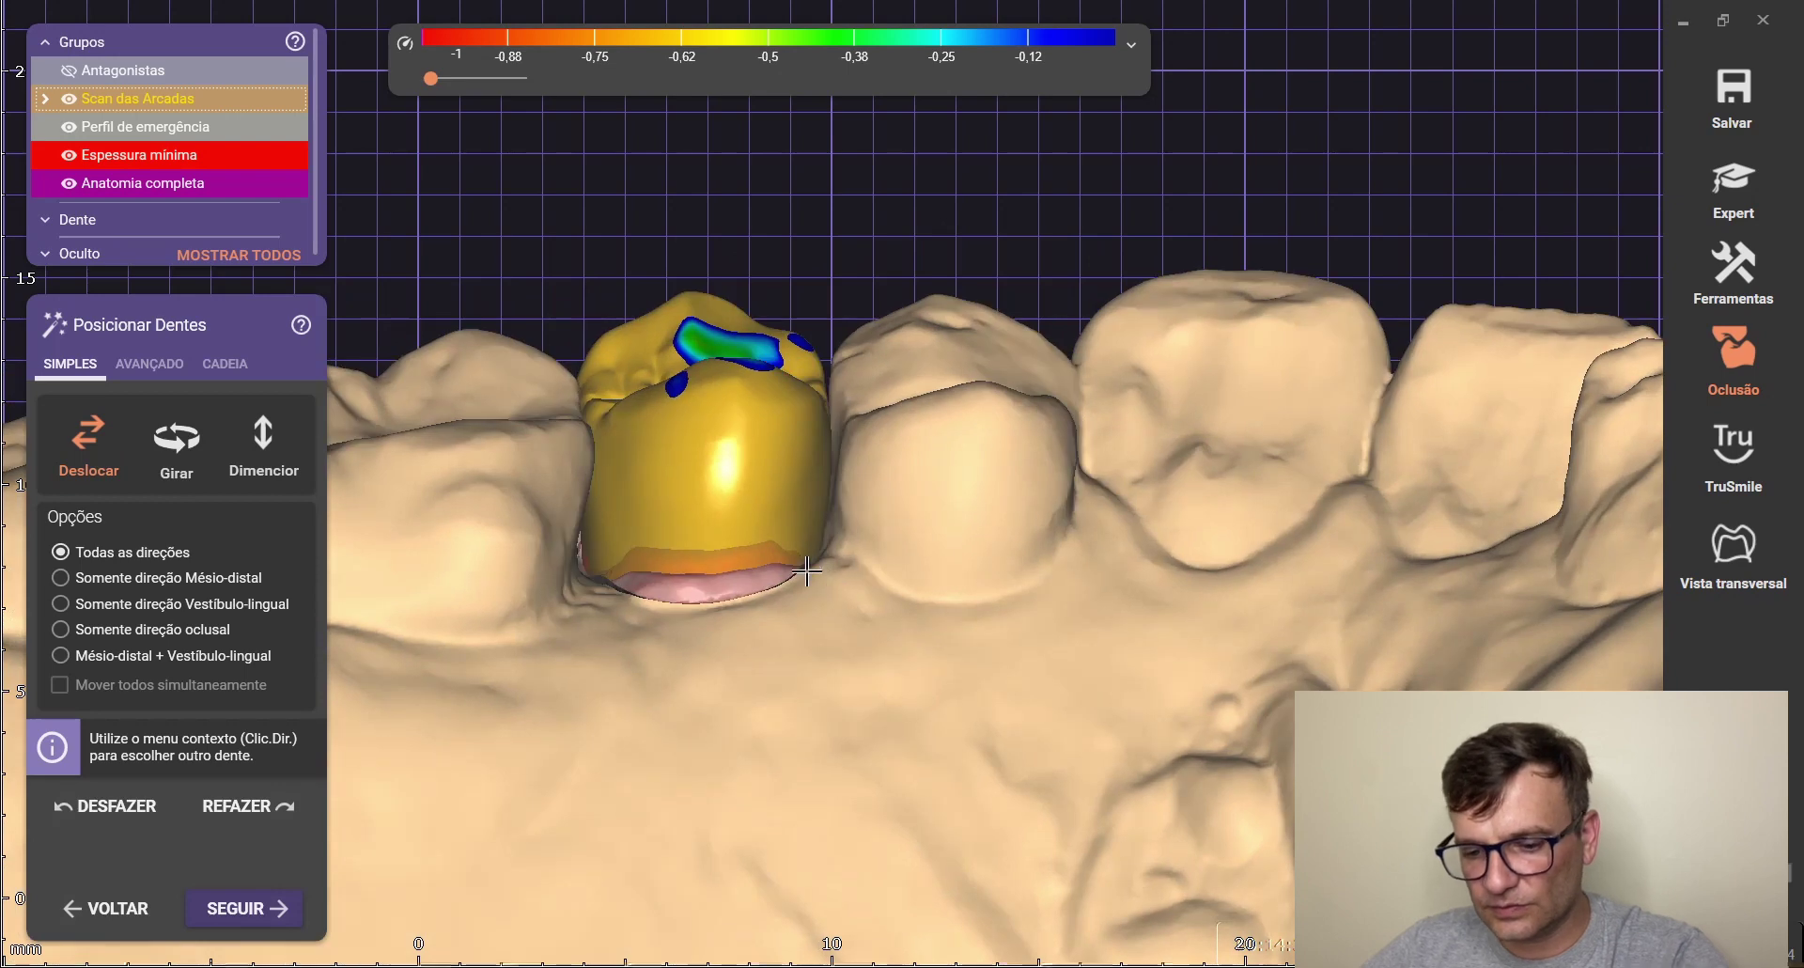
{"action": "scroll", "coordinate": [721, 375], "scroll_direction": "up", "scroll_amount": 2}
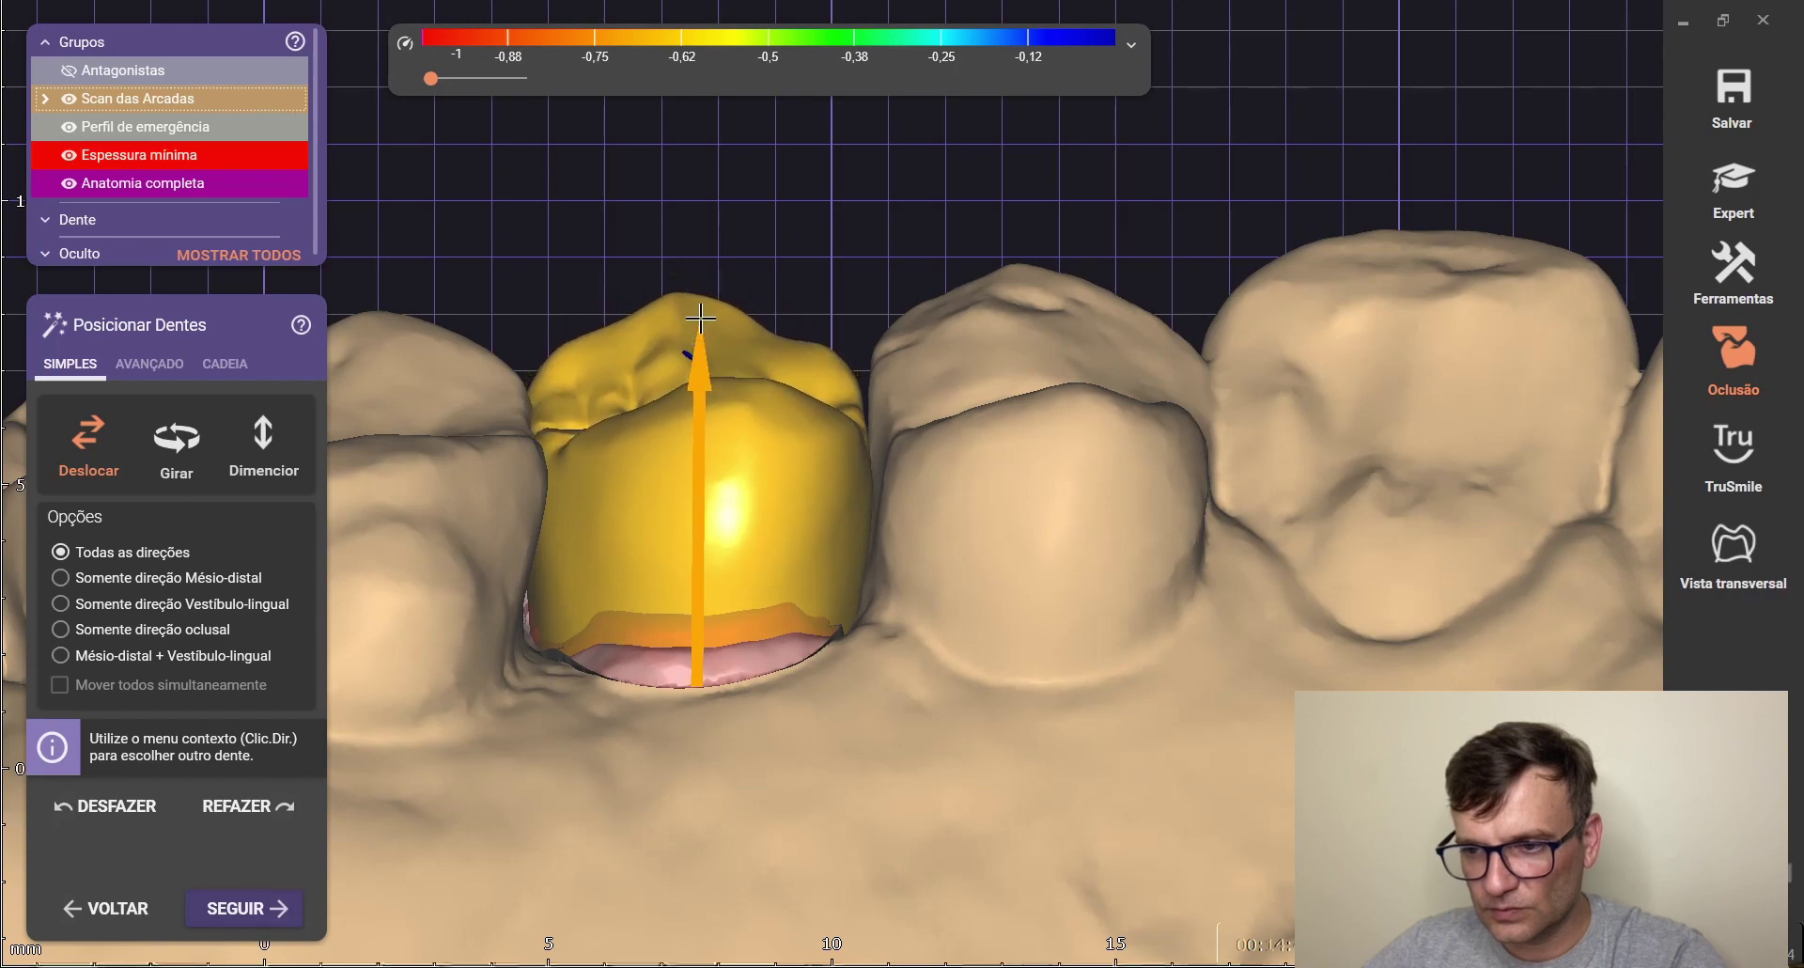
{"action": "right_click_drag", "start_coordinate": [677, 406], "coordinate": [736, 468]}
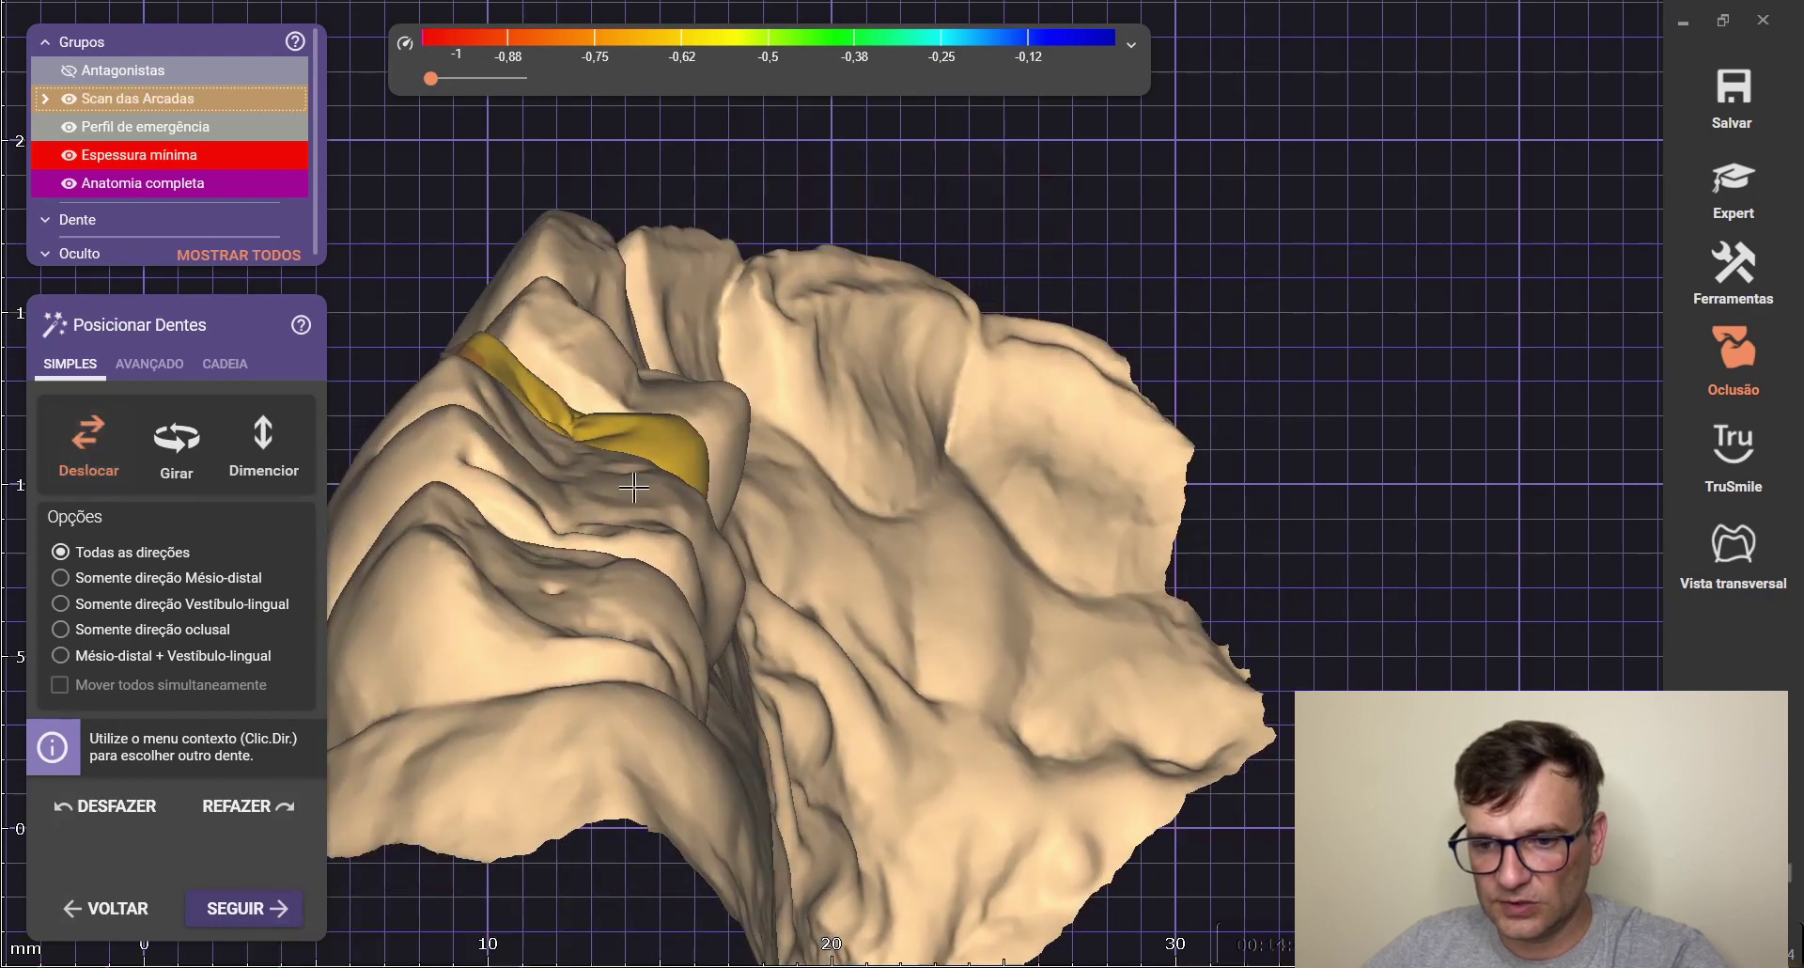
{"action": "right_click_drag", "start_coordinate": [624, 433], "coordinate": [676, 289]}
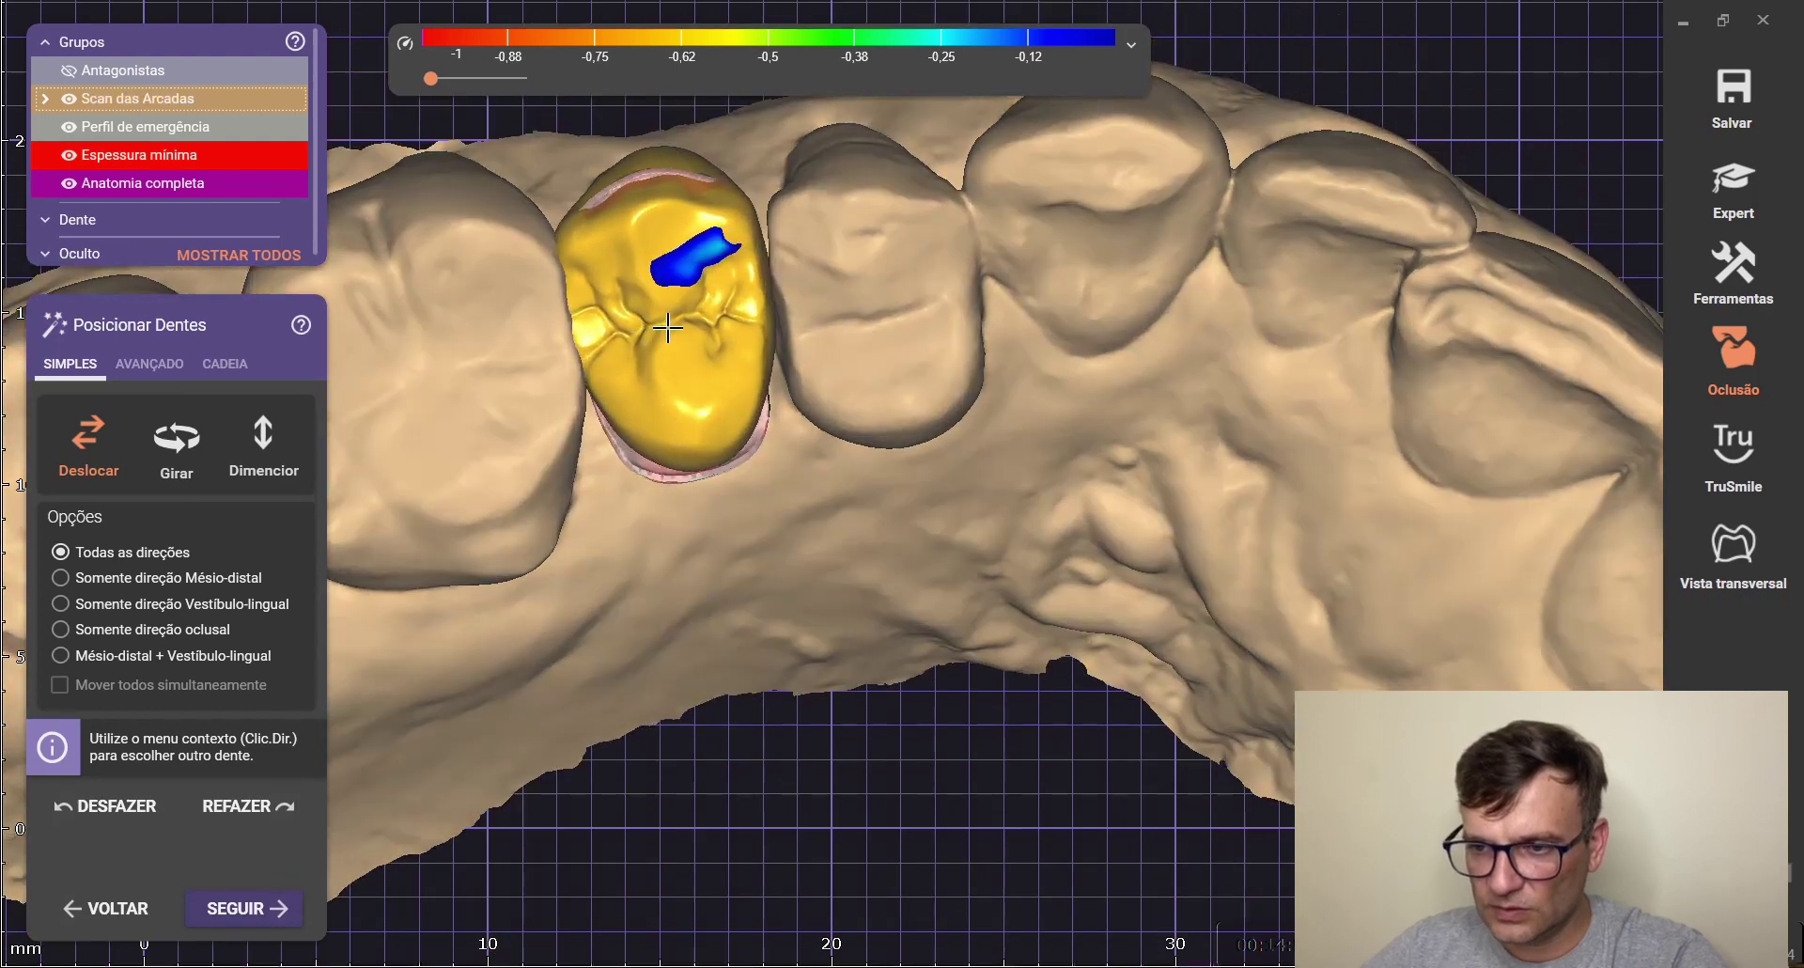
Reposition tooth 15 from the buccal view, bringing its cusps down towards the antagonist
{"action": "right_click_drag", "start_coordinate": [667, 319], "coordinate": [789, 415]}
{"action": "scroll", "coordinate": [714, 439], "scroll_direction": "down", "scroll_amount": 2}
{"action": "scroll", "coordinate": [663, 370], "scroll_direction": "up", "scroll_amount": 3}
{"action": "scroll", "coordinate": [662, 371], "scroll_direction": "up", "scroll_amount": 1}
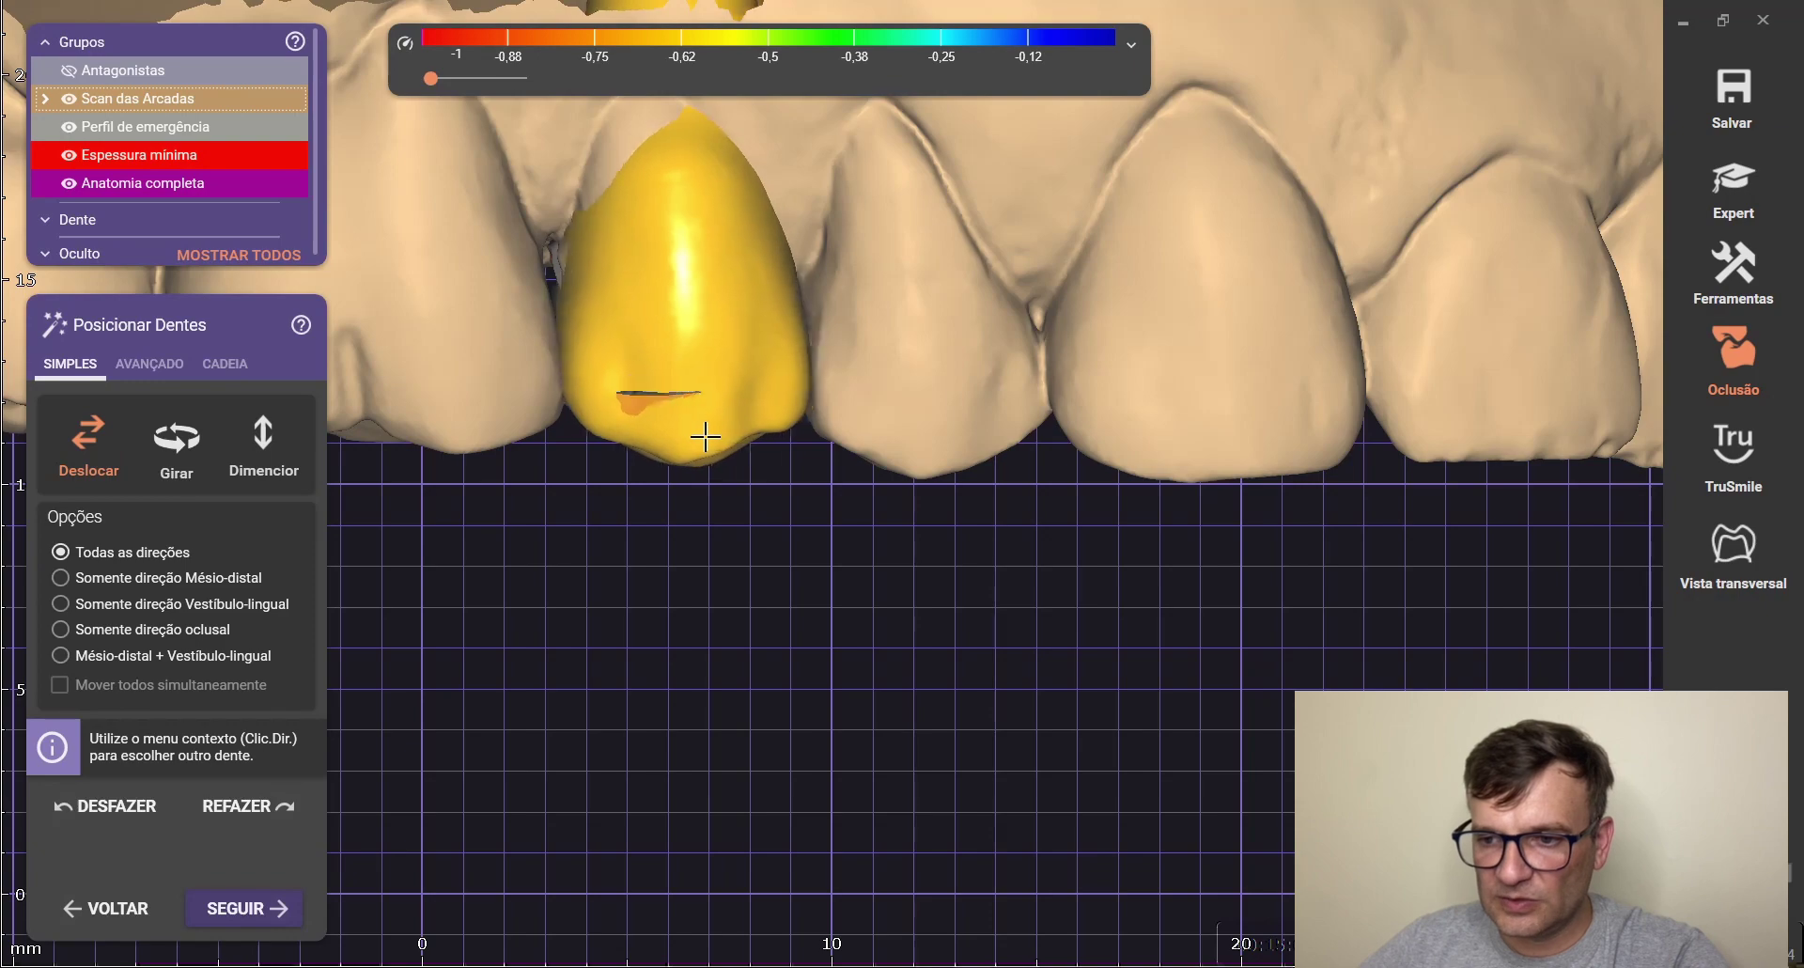
{"action": "mouse_move", "coordinate": [703, 446]}
{"action": "right_mouse_down"}
{"action": "mouse_move", "coordinate": [708, 338]}
{"action": "mouse_move", "coordinate": [701, 455]}
{"action": "right_mouse_up"}
{"action": "left_click_drag", "start_coordinate": [701, 455], "coordinate": [728, 571]}
Move tooth 15 back buccally over the preparation from the occlusal view to relieve the heavy contacts
{"action": "right_click_drag", "start_coordinate": [758, 415], "coordinate": [964, 403]}
{"action": "scroll", "coordinate": [823, 488], "scroll_direction": "down", "scroll_amount": 2}
{"action": "scroll", "coordinate": [789, 528], "scroll_direction": "up", "scroll_amount": 5}
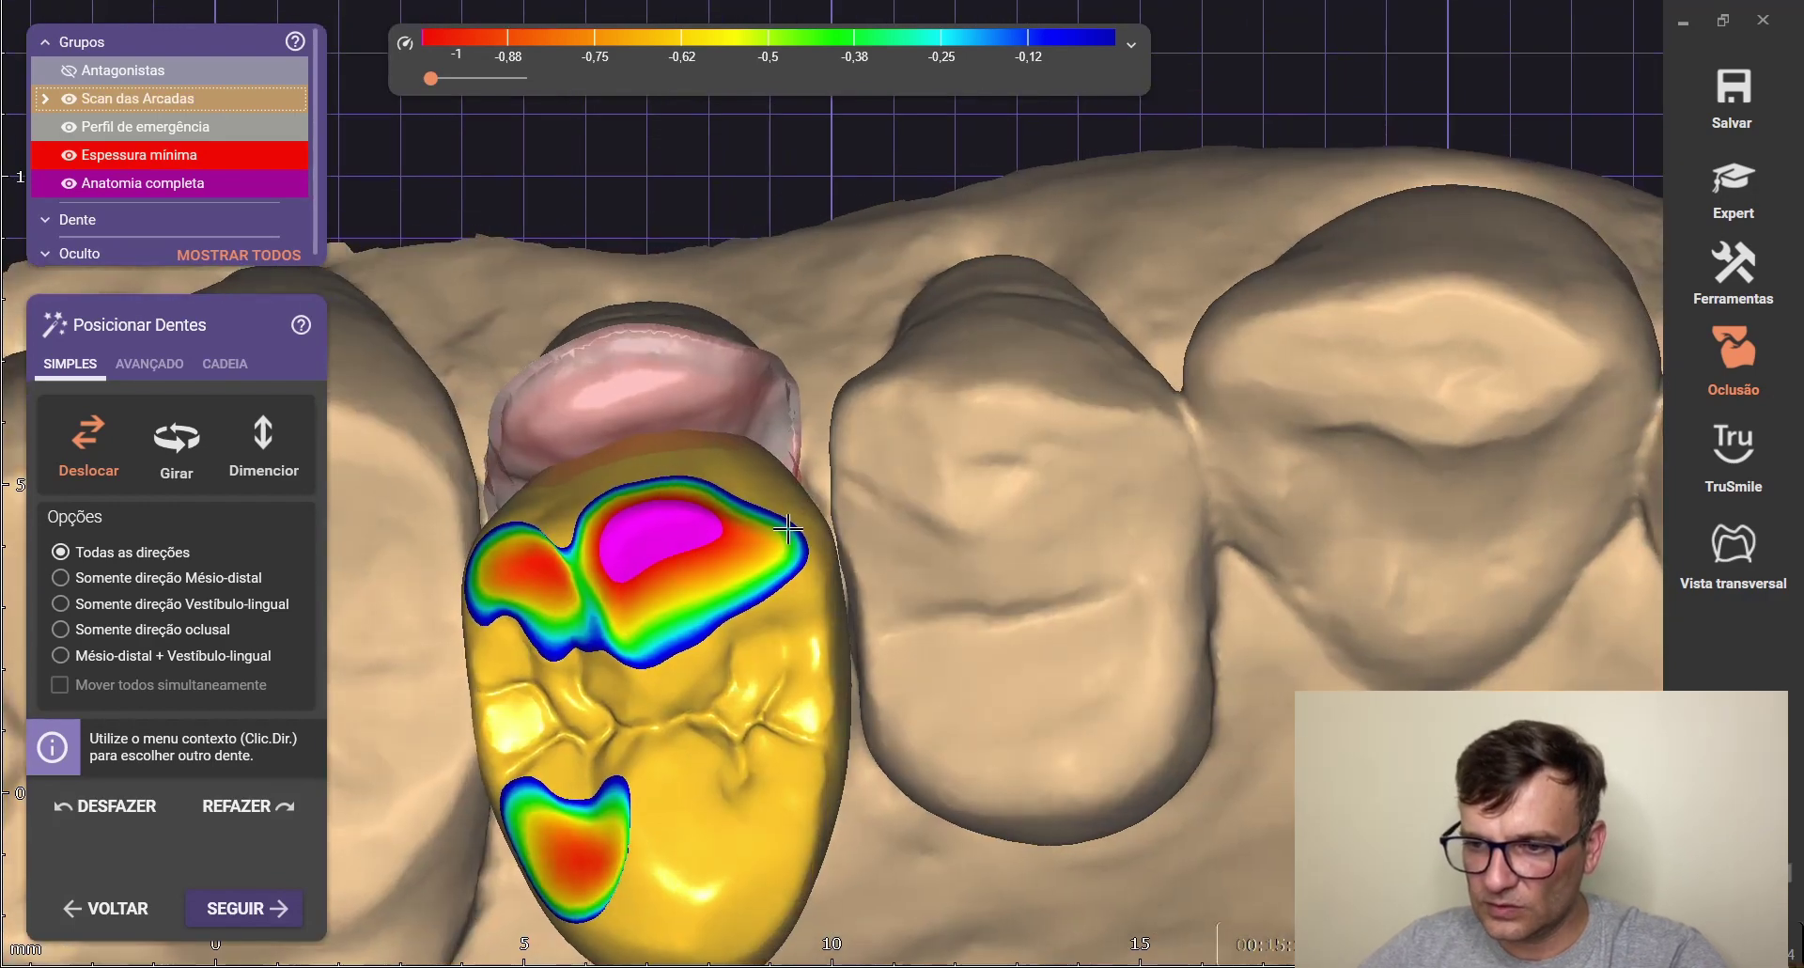
{"action": "scroll", "coordinate": [702, 563], "scroll_direction": "up", "scroll_amount": 3}
{"action": "left_click_drag", "start_coordinate": [658, 549], "coordinate": [693, 357]}
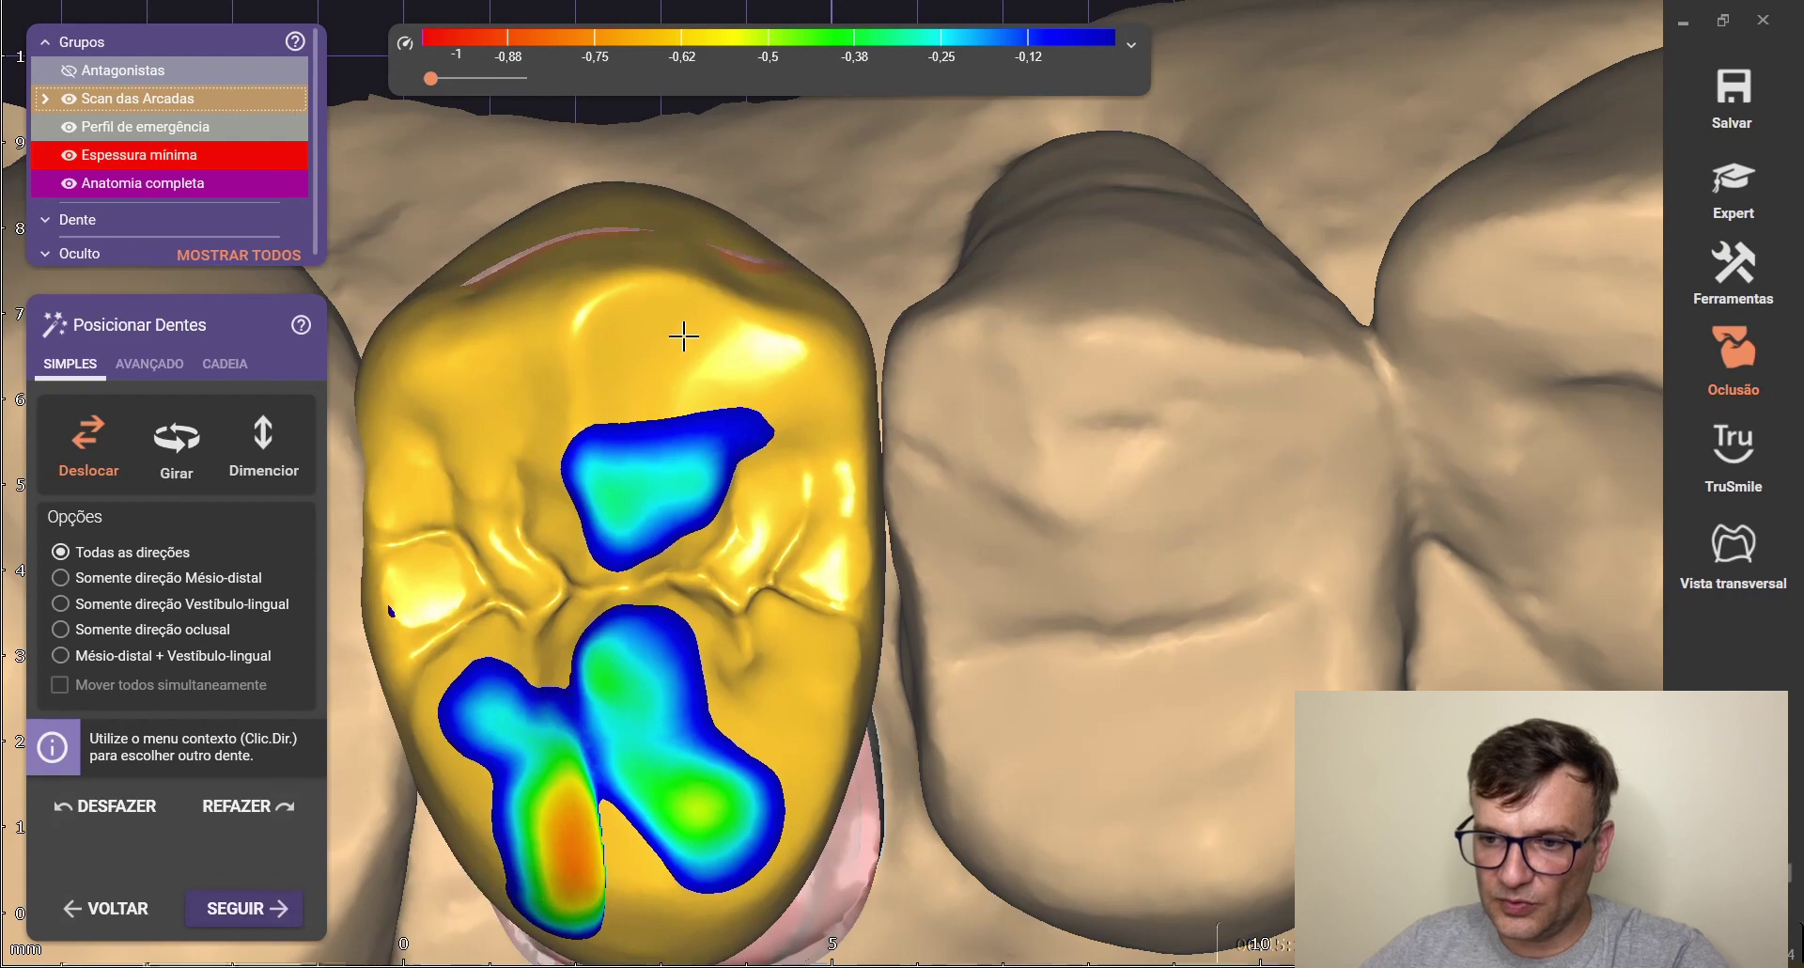
{"action": "left_click_drag", "start_coordinate": [684, 343], "coordinate": [684, 315]}
Inspect the lingual cusp contacts of tooth 15 up close and fine-tune the tooth's position from the lingual side
{"action": "right_click_drag", "start_coordinate": [718, 345], "coordinate": [717, 643]}
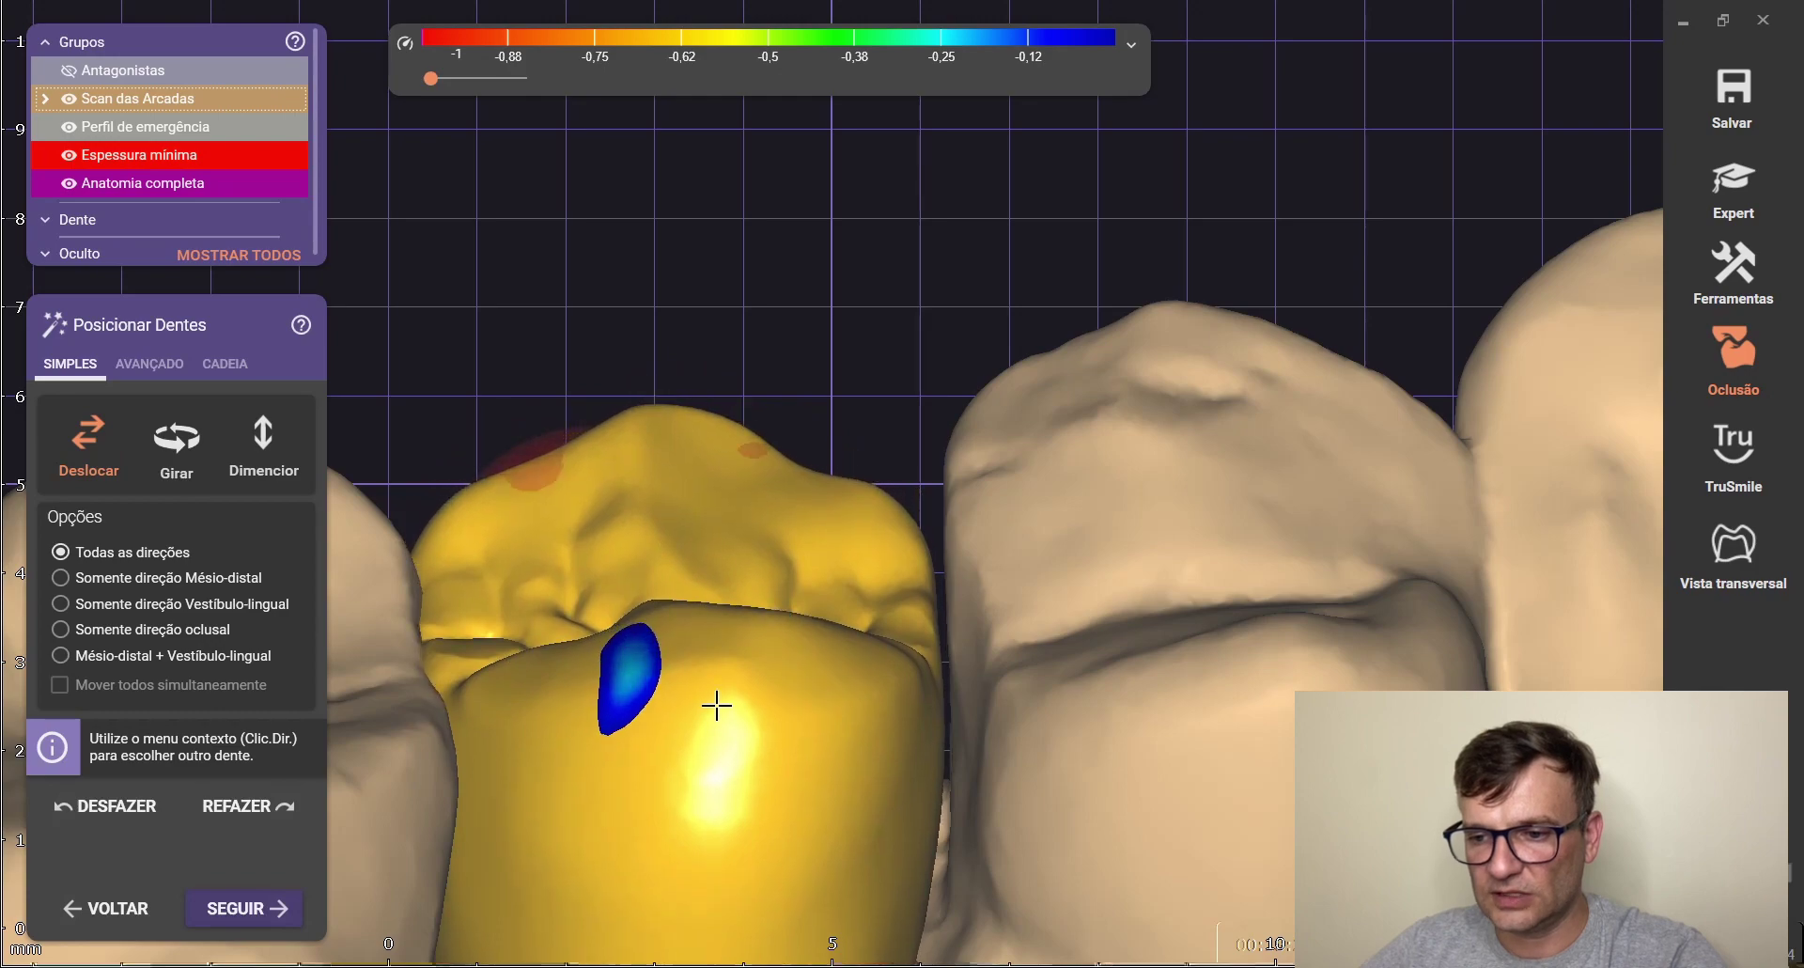
{"action": "scroll", "coordinate": [564, 488], "scroll_direction": "up", "scroll_amount": 3}
{"action": "scroll", "coordinate": [680, 488], "scroll_direction": "down", "scroll_amount": 5}
{"action": "right_click_drag", "start_coordinate": [680, 488], "coordinate": [579, 629]}
{"action": "scroll", "coordinate": [580, 630], "scroll_direction": "up", "scroll_amount": 4}
{"action": "scroll", "coordinate": [668, 536], "scroll_direction": "down", "scroll_amount": 5}
{"action": "right_click_drag", "start_coordinate": [667, 535], "coordinate": [653, 547]}
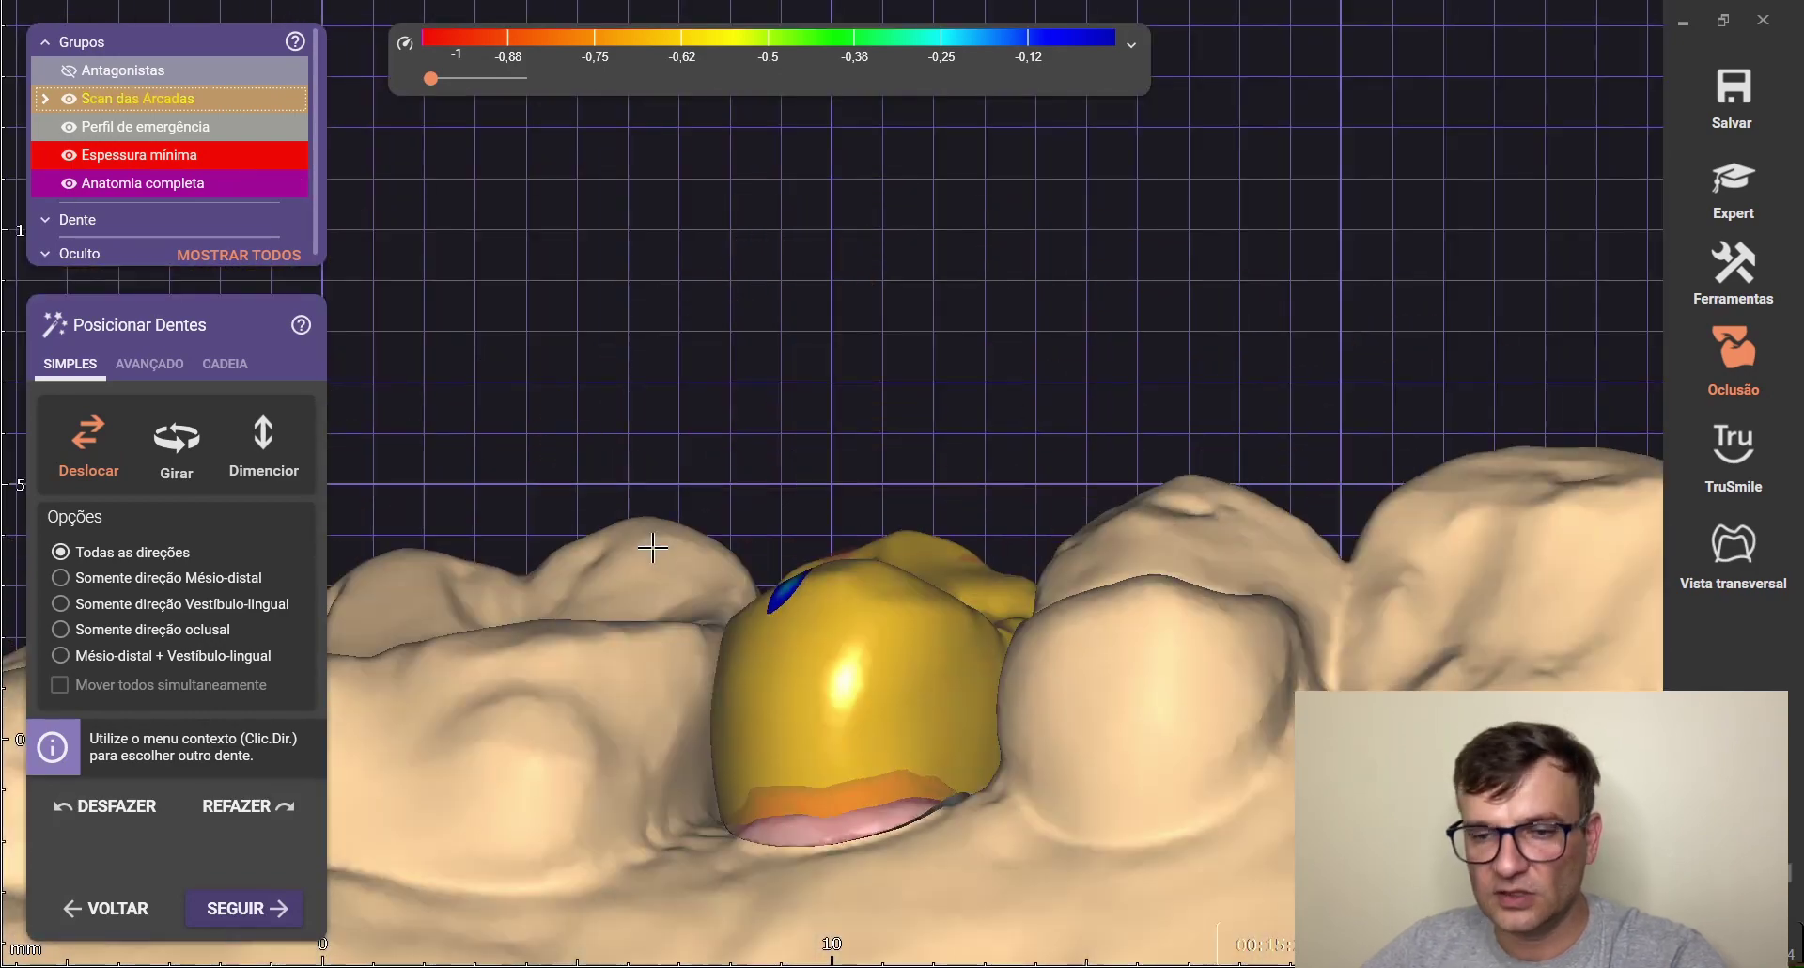
{"action": "scroll", "coordinate": [745, 552], "scroll_direction": "up", "scroll_amount": 3}
{"action": "left_click_drag", "start_coordinate": [881, 710], "coordinate": [906, 693]}
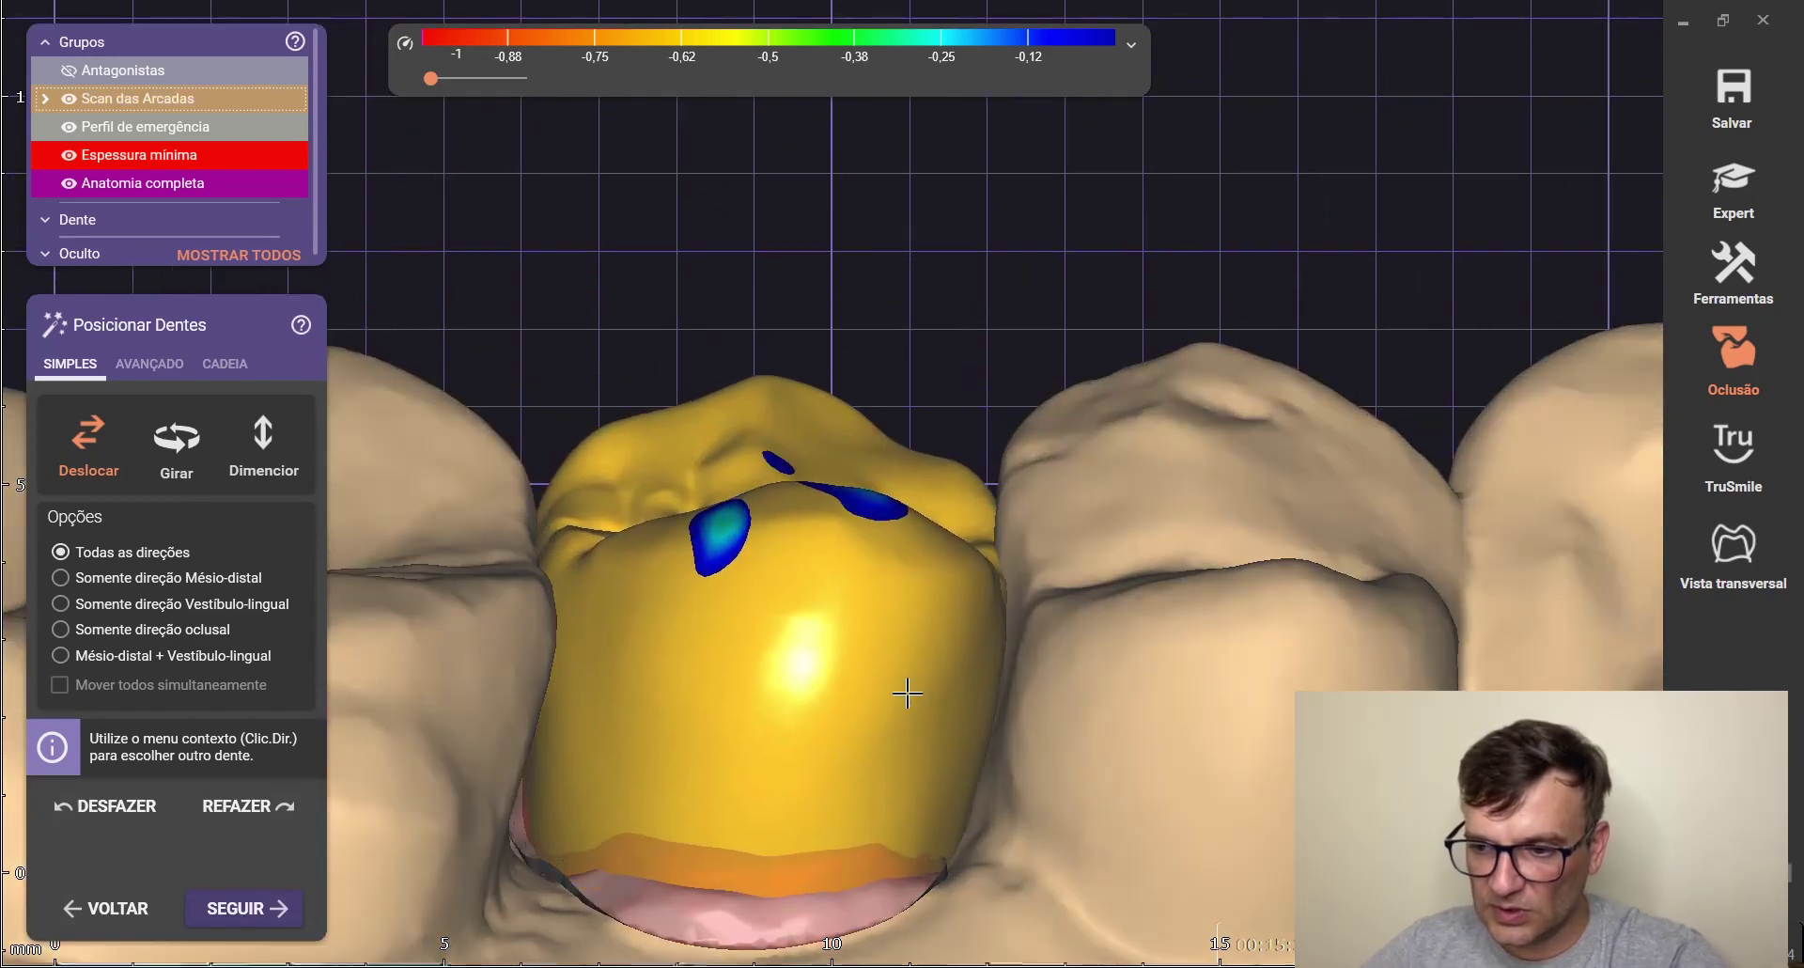
Nudge tooth 15 slightly towards the buccal side in the occlusal view, keeping it between the neighbouring teeth
{"action": "scroll", "coordinate": [818, 694], "scroll_direction": "down", "scroll_amount": 5}
{"action": "right_click_drag", "start_coordinate": [745, 705], "coordinate": [774, 545]}
{"action": "scroll", "coordinate": [780, 536], "scroll_direction": "up", "scroll_amount": 2}
{"action": "left_click_drag", "start_coordinate": [790, 518], "coordinate": [784, 498]}
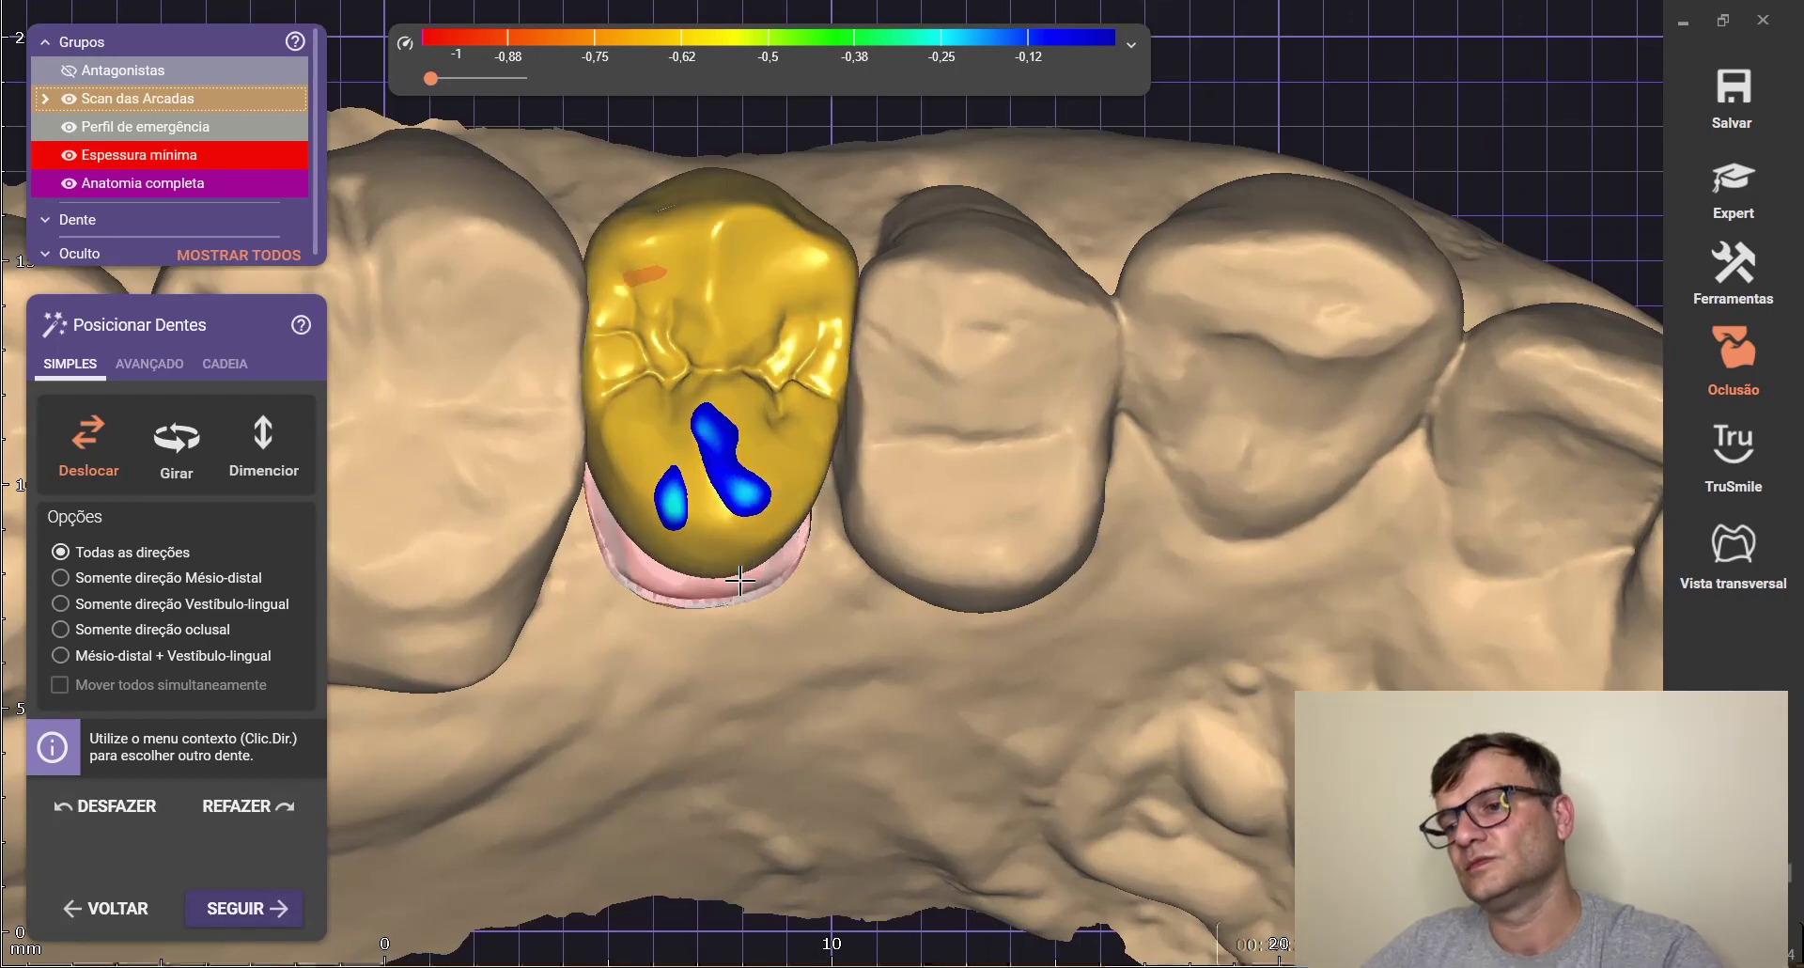
{"action": "right_click_drag", "start_coordinate": [724, 587], "coordinate": [716, 597]}
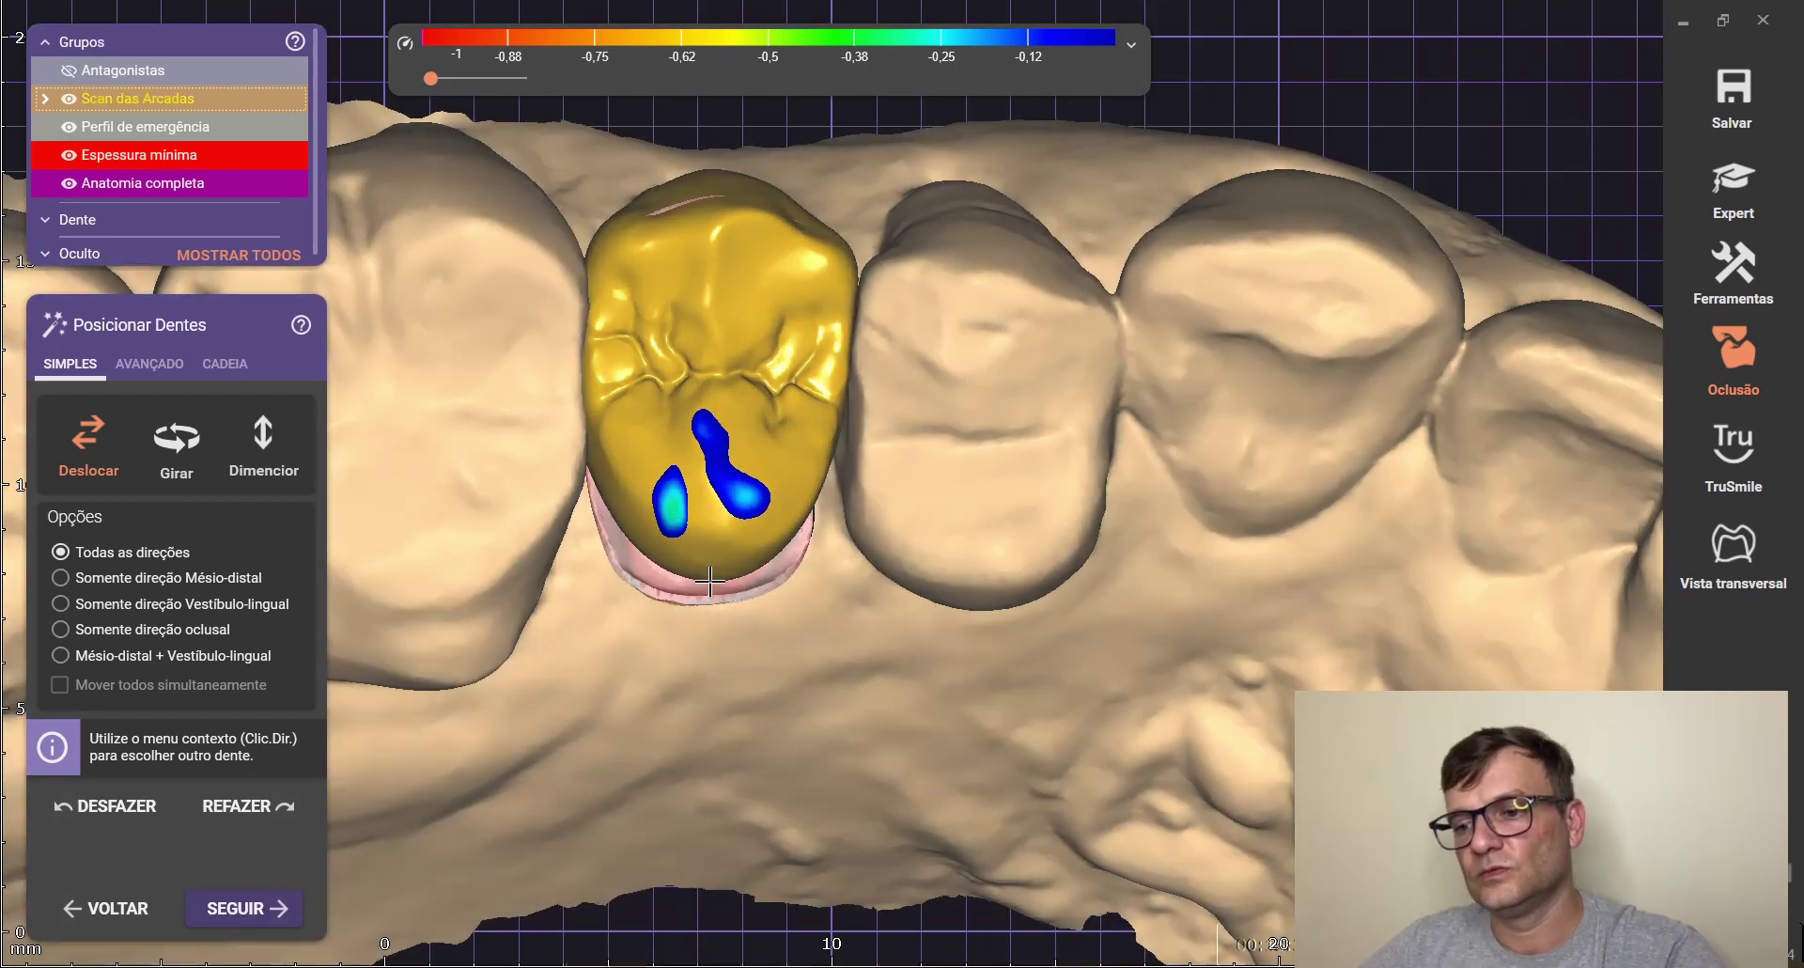
Advance to the modelling stage to adapt tooth 15 to the margin, and go back to the previous stage
{"action": "left_click", "coordinate": [258, 909]}
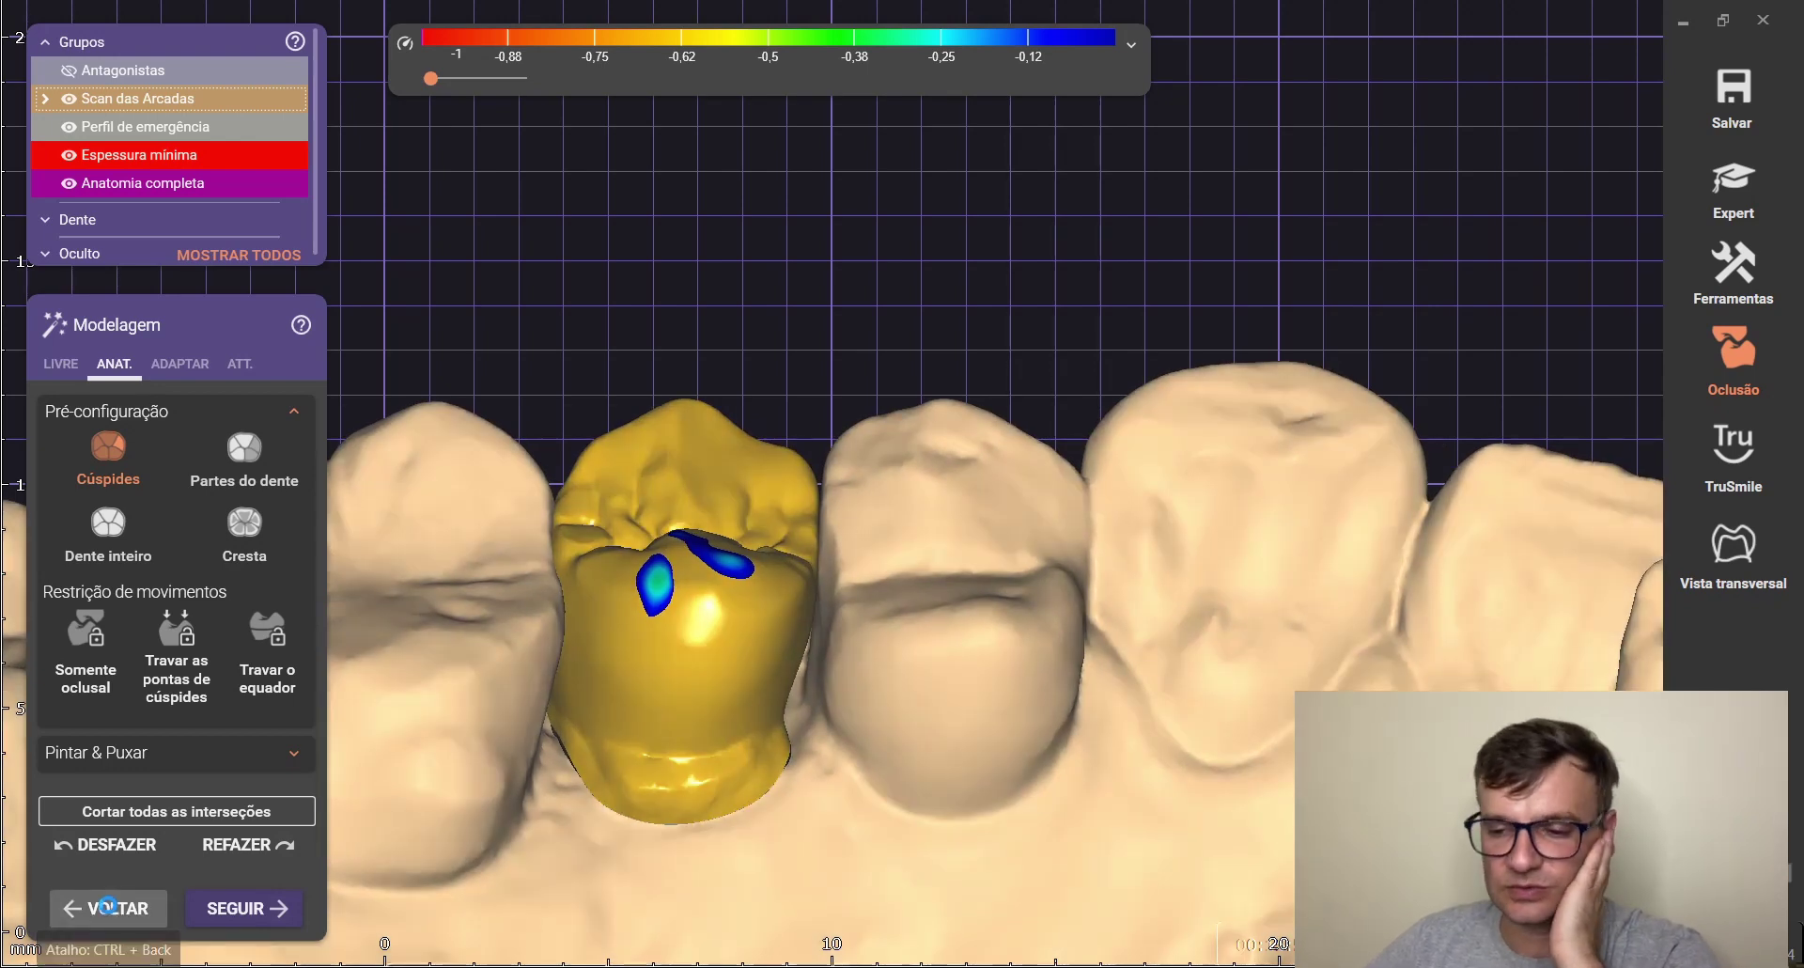
{"action": "left_click", "coordinate": [106, 905]}
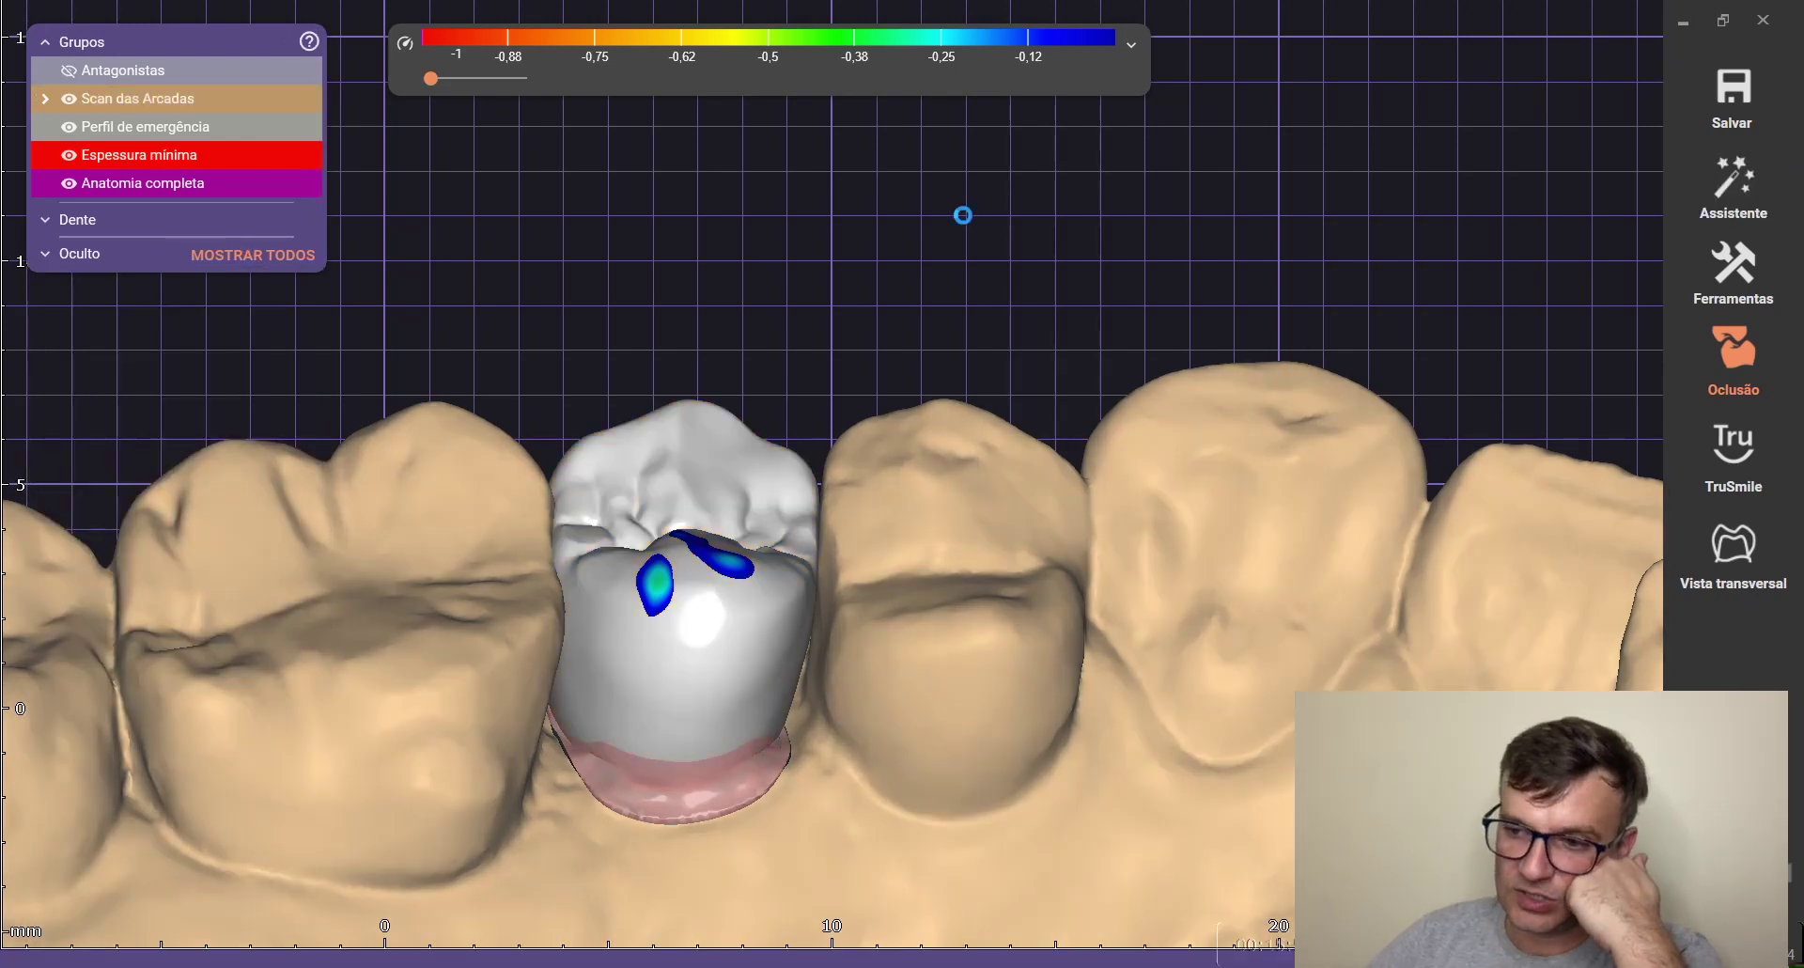
Open the anatomical modelling for tooth 15 in expert mode and set it to deform parts of the tooth
{"action": "right_click", "coordinate": [962, 214]}
{"action": "left_click", "coordinate": [1097, 358]}
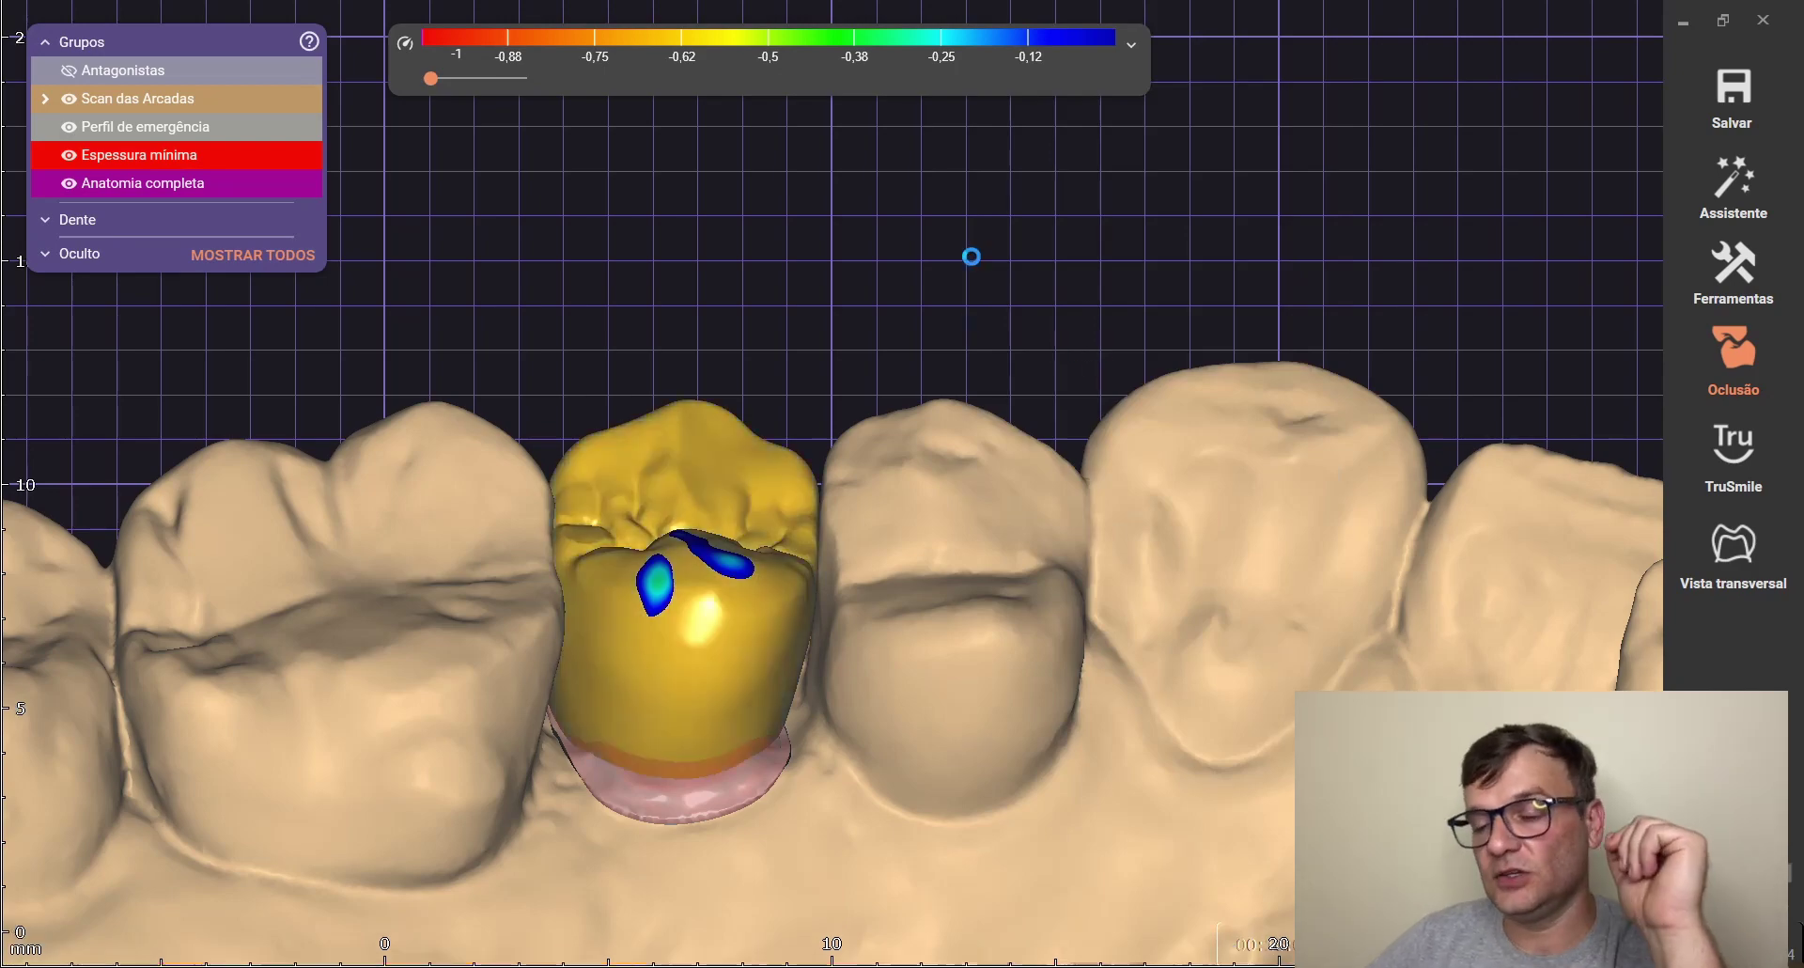
{"action": "scroll", "coordinate": [891, 391], "scroll_direction": "down", "scroll_amount": 3}
{"action": "right_click_drag", "start_coordinate": [950, 357], "coordinate": [934, 382]}
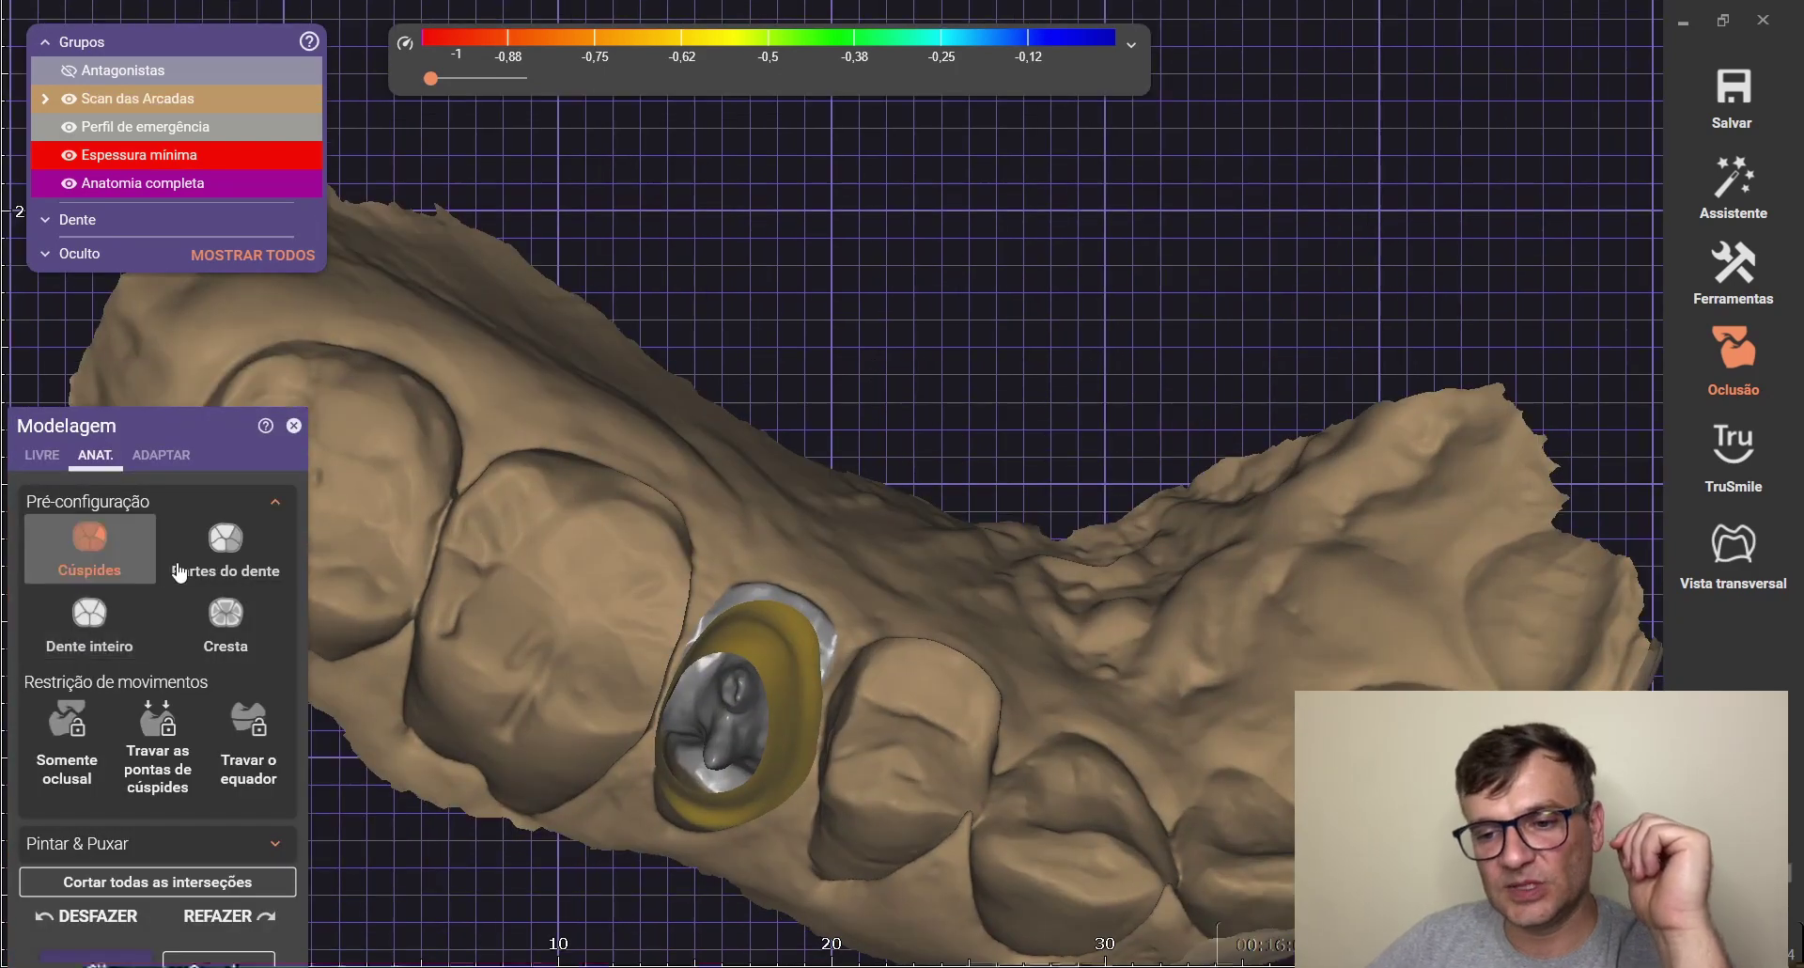
{"action": "left_click", "coordinate": [215, 558]}
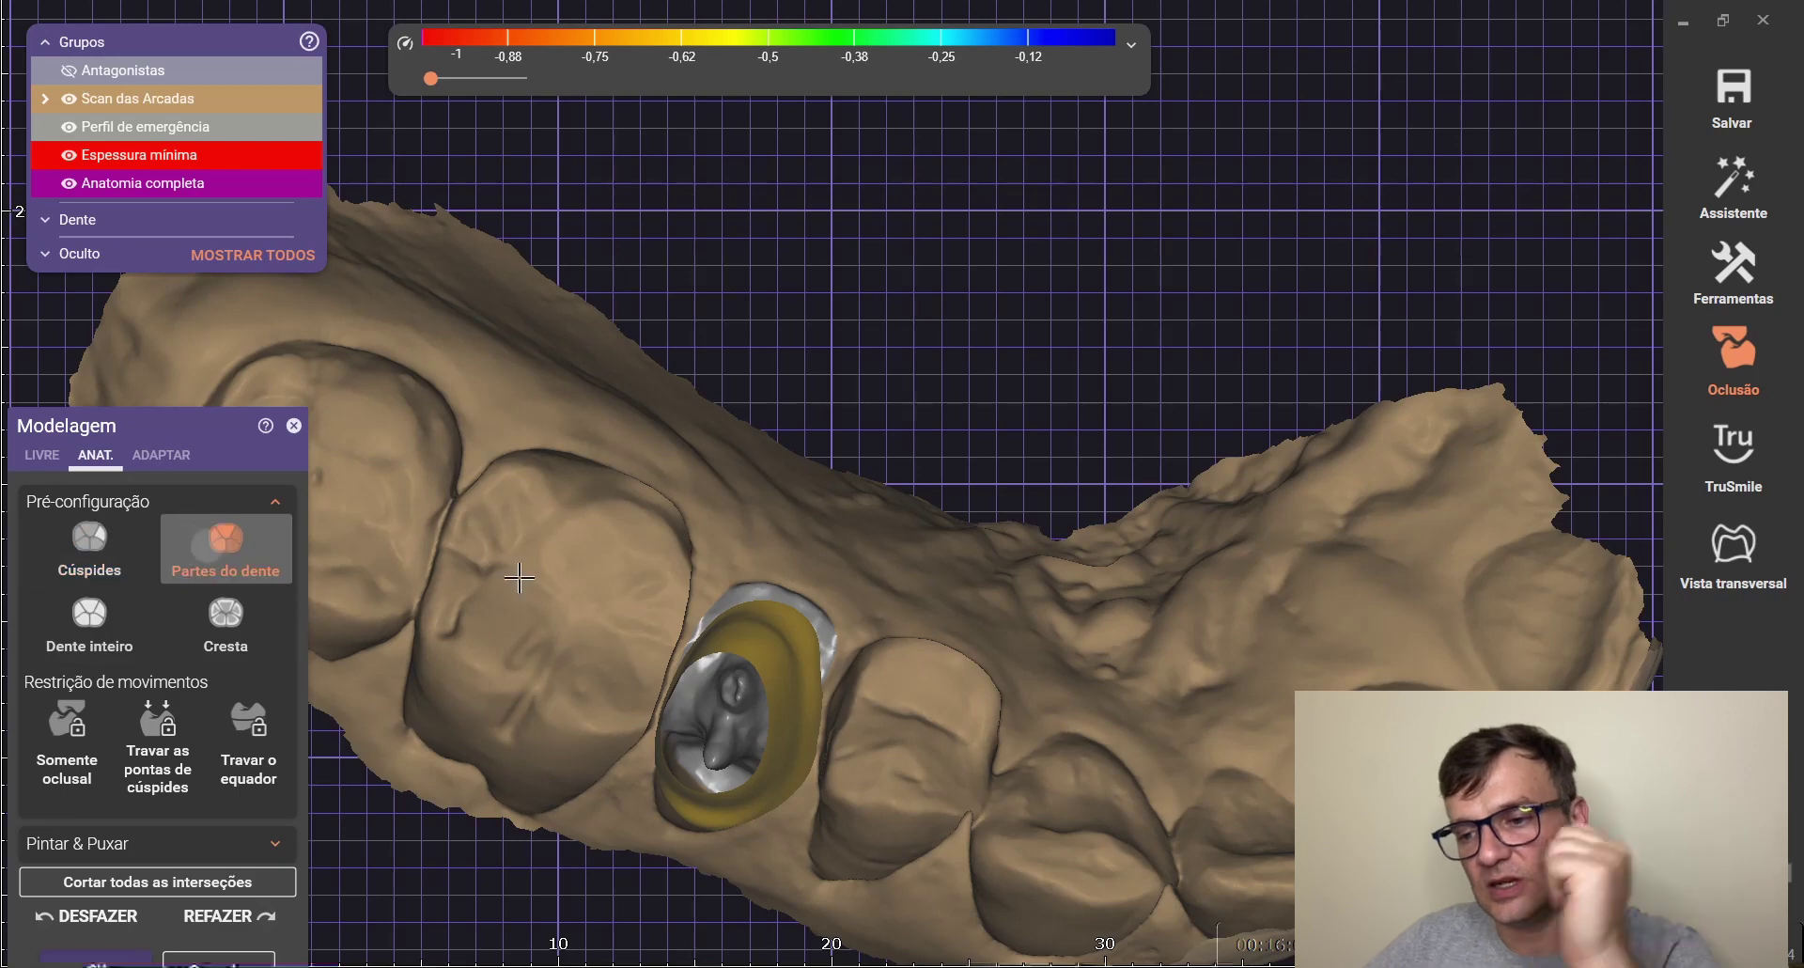
Pull the lingual part of tooth 15 outward over the lingual margin and check the coverage from the inner and occlusal sides
{"action": "scroll", "coordinate": [751, 622], "scroll_direction": "up", "scroll_amount": 10}
{"action": "left_click_drag", "start_coordinate": [892, 374], "coordinate": [934, 265]}
{"action": "scroll", "coordinate": [1128, 297], "scroll_direction": "down", "scroll_amount": 3}
{"action": "mouse_move", "coordinate": [1136, 440]}
{"action": "right_mouse_down"}
{"action": "mouse_move", "coordinate": [576, 382]}
{"action": "mouse_move", "coordinate": [705, 350]}
{"action": "mouse_move", "coordinate": [654, 303]}
{"action": "mouse_move", "coordinate": [1129, 361]}
{"action": "mouse_move", "coordinate": [1160, 249]}
{"action": "mouse_move", "coordinate": [1163, 459]}
{"action": "right_mouse_up"}
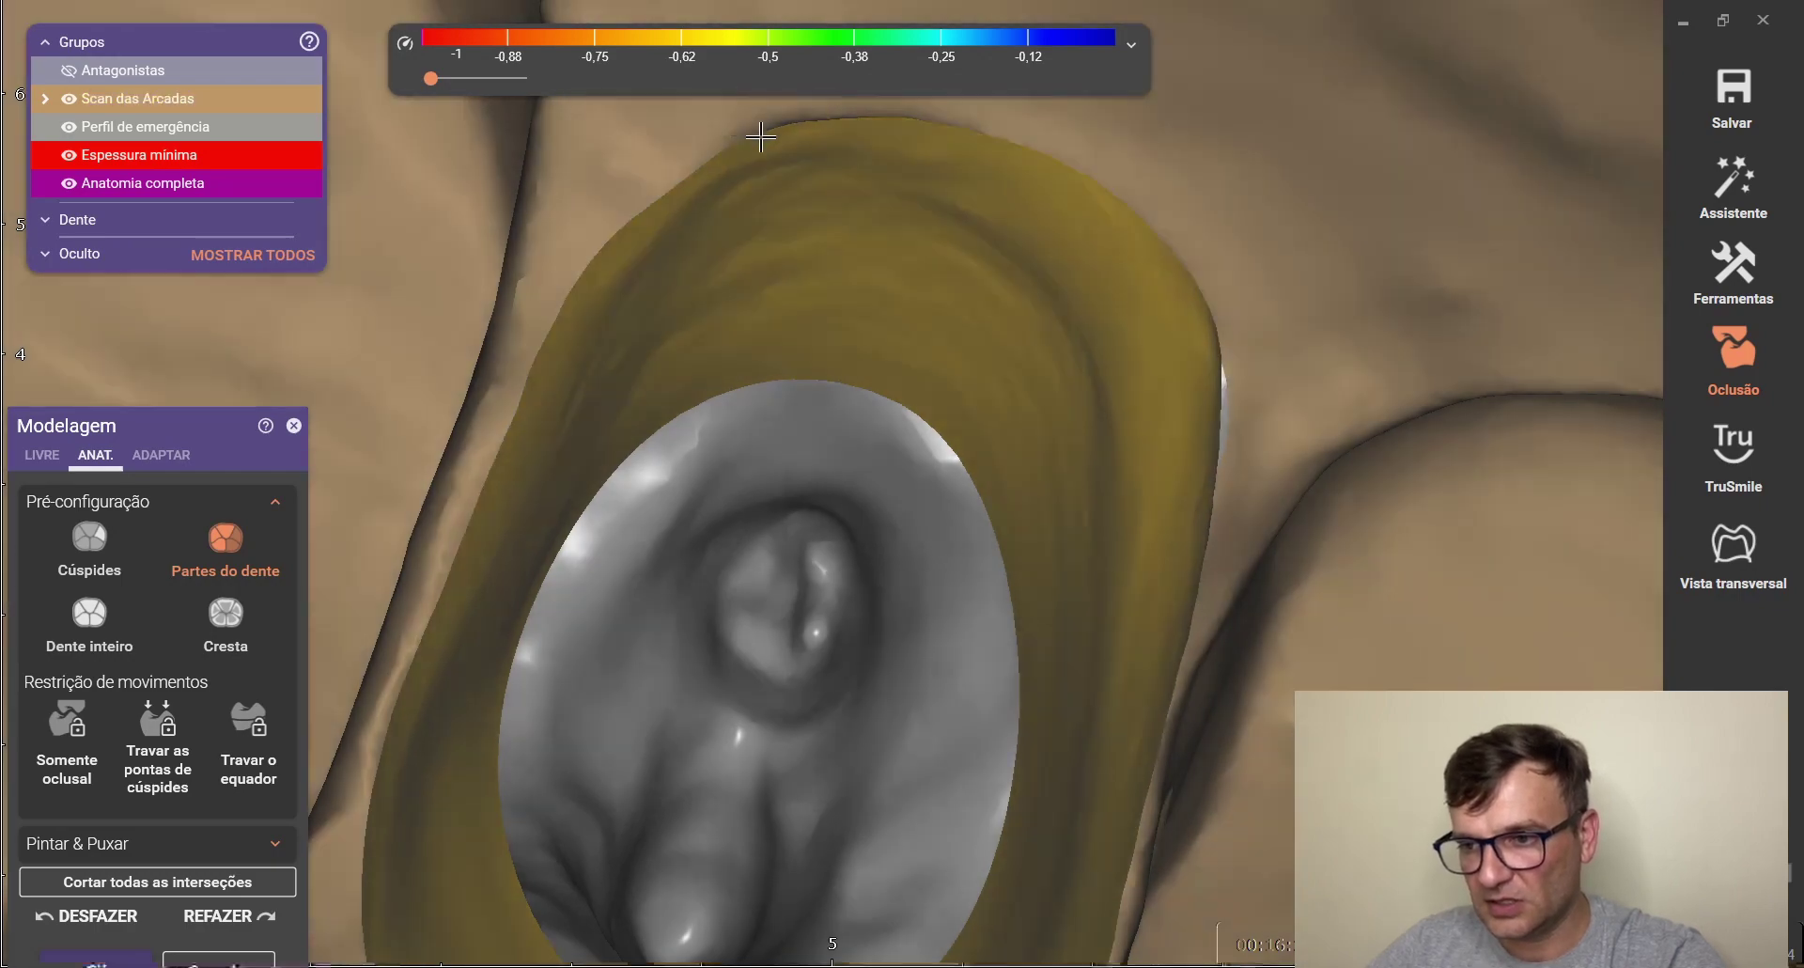
{"action": "scroll", "coordinate": [760, 136], "scroll_direction": "down", "scroll_amount": 4}
{"action": "right_click_drag", "start_coordinate": [760, 136], "coordinate": [930, 234]}
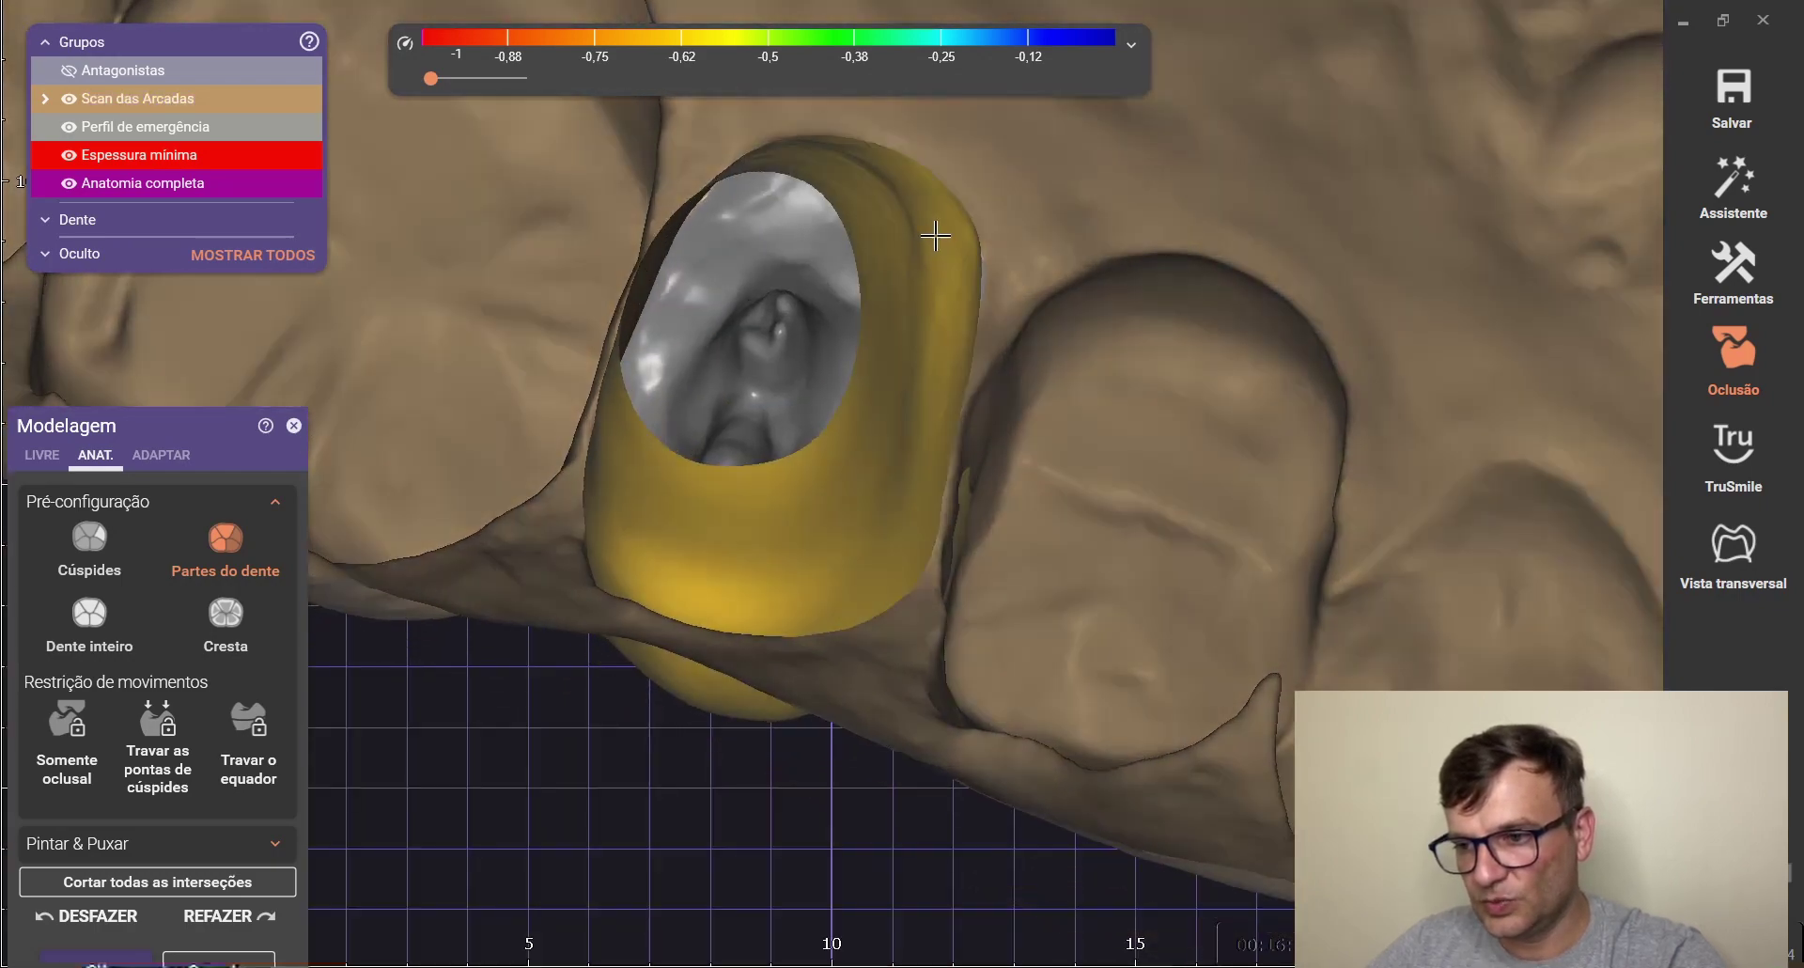
{"action": "scroll", "coordinate": [930, 234], "scroll_direction": "up", "scroll_amount": 4}
{"action": "scroll", "coordinate": [886, 435], "scroll_direction": "down", "scroll_amount": 4}
{"action": "right_click_drag", "start_coordinate": [885, 435], "coordinate": [996, 536]}
{"action": "scroll", "coordinate": [1031, 685], "scroll_direction": "down", "scroll_amount": 2}
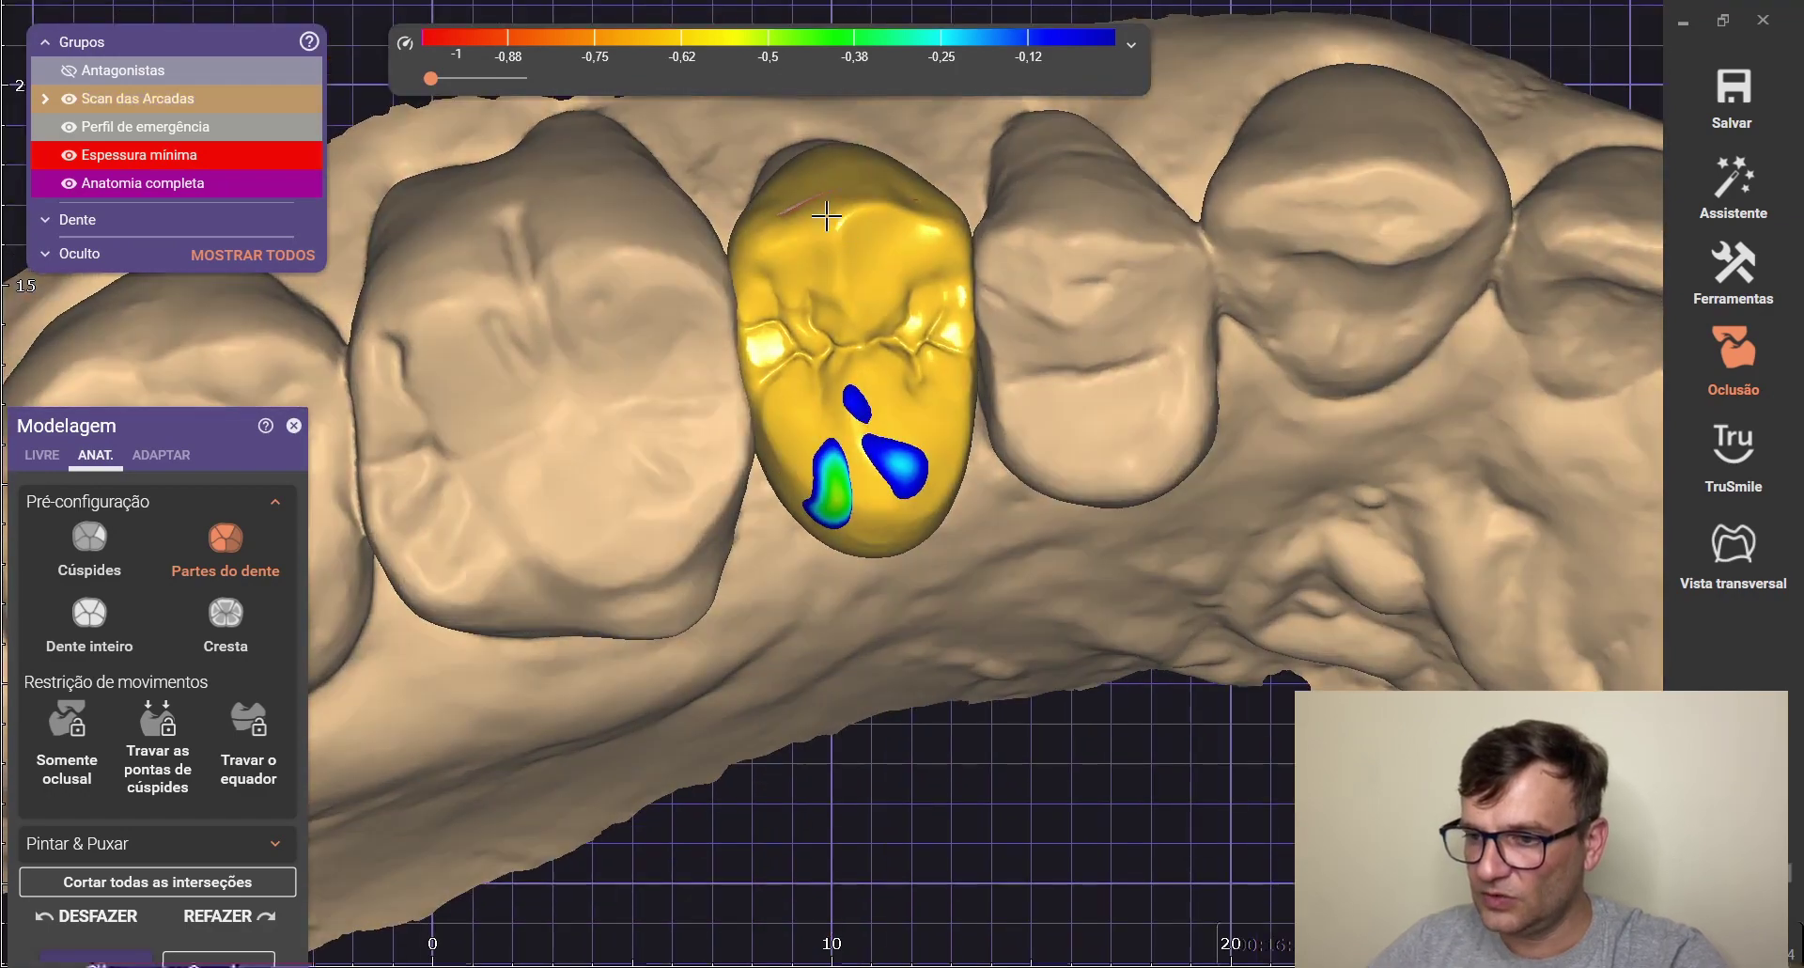
Examine the occlusal contacts and outline of tooth 15 in relation to the neighbouring teeth
{"action": "scroll", "coordinate": [797, 222], "scroll_direction": "up", "scroll_amount": 3}
{"action": "scroll", "coordinate": [767, 188], "scroll_direction": "down", "scroll_amount": 4}
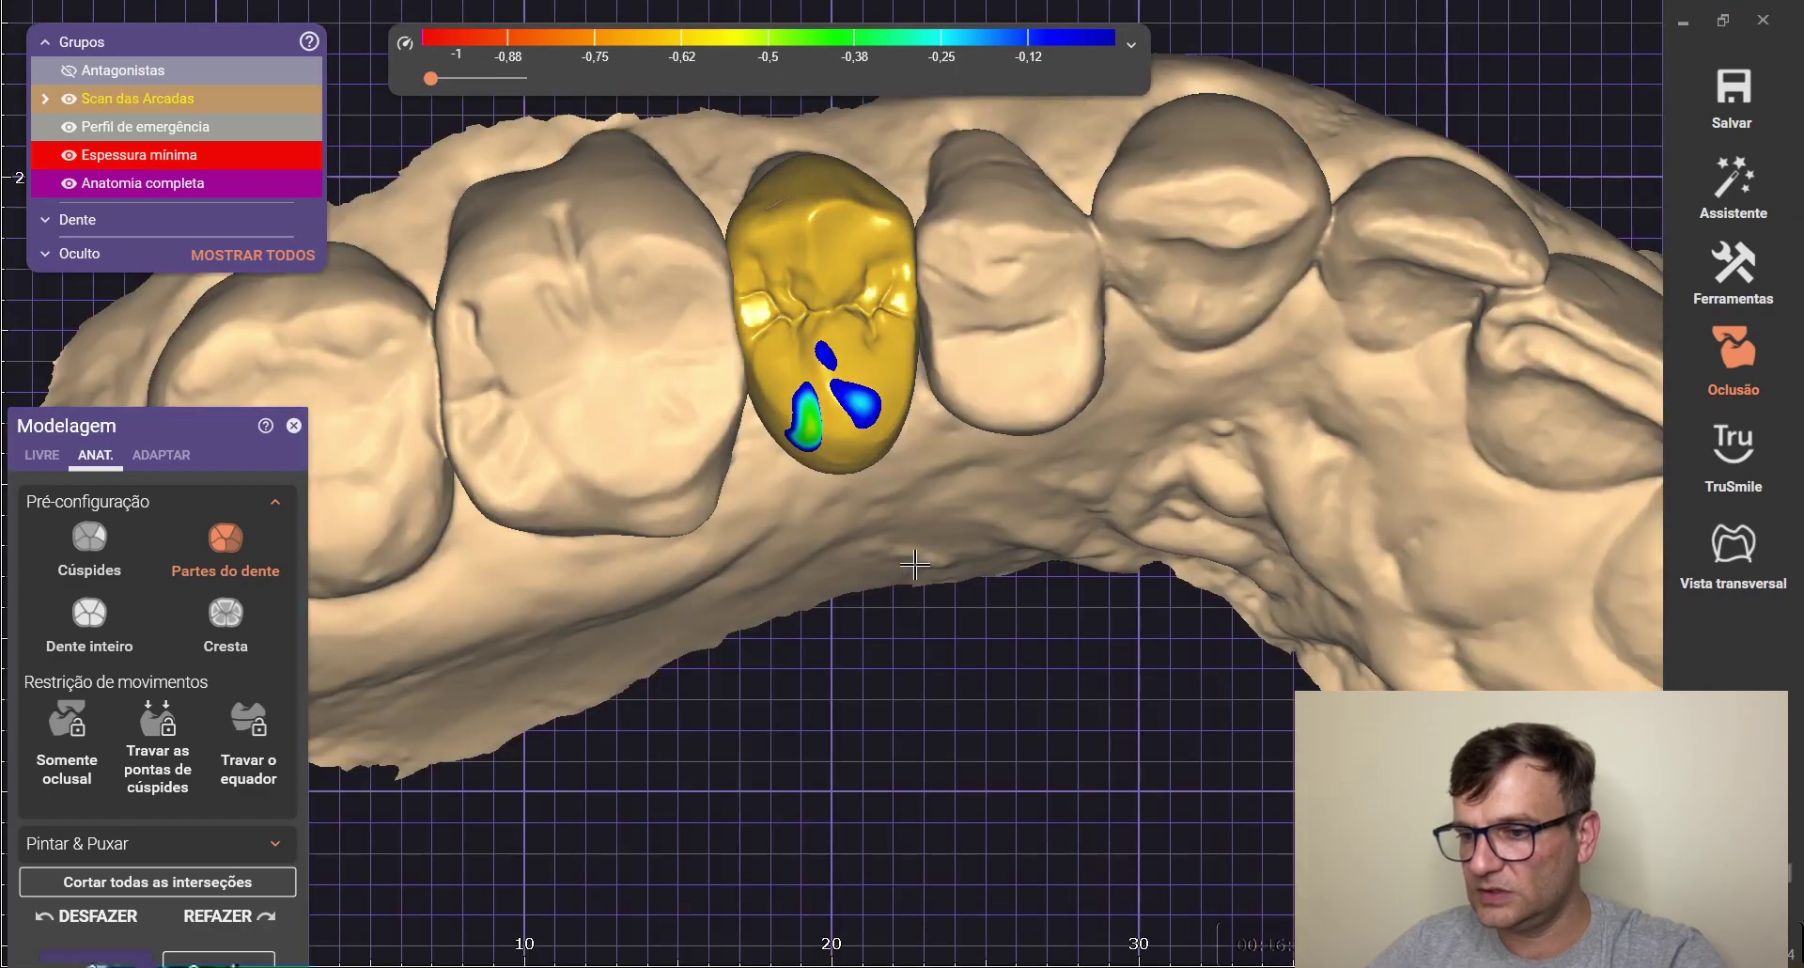
{"action": "scroll", "coordinate": [892, 553], "scroll_direction": "up", "scroll_amount": 1}
{"action": "right_click_drag", "start_coordinate": [891, 553], "coordinate": [894, 552]}
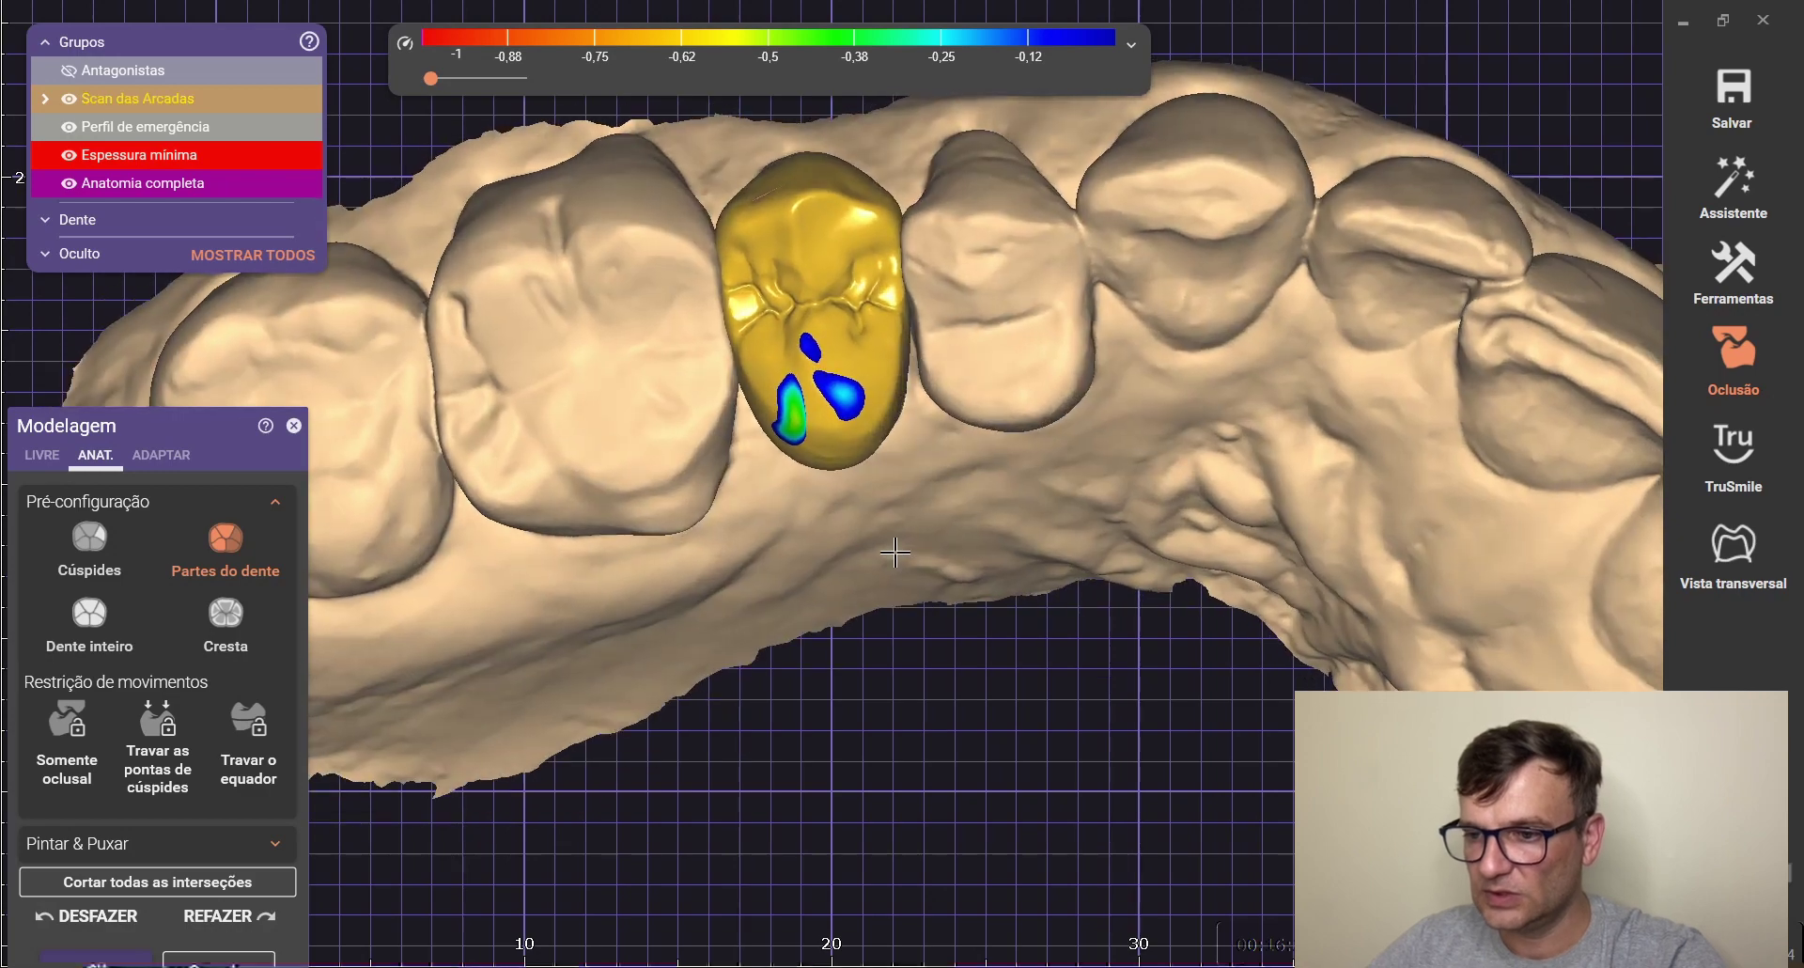
{"action": "scroll", "coordinate": [779, 319], "scroll_direction": "up", "scroll_amount": 2}
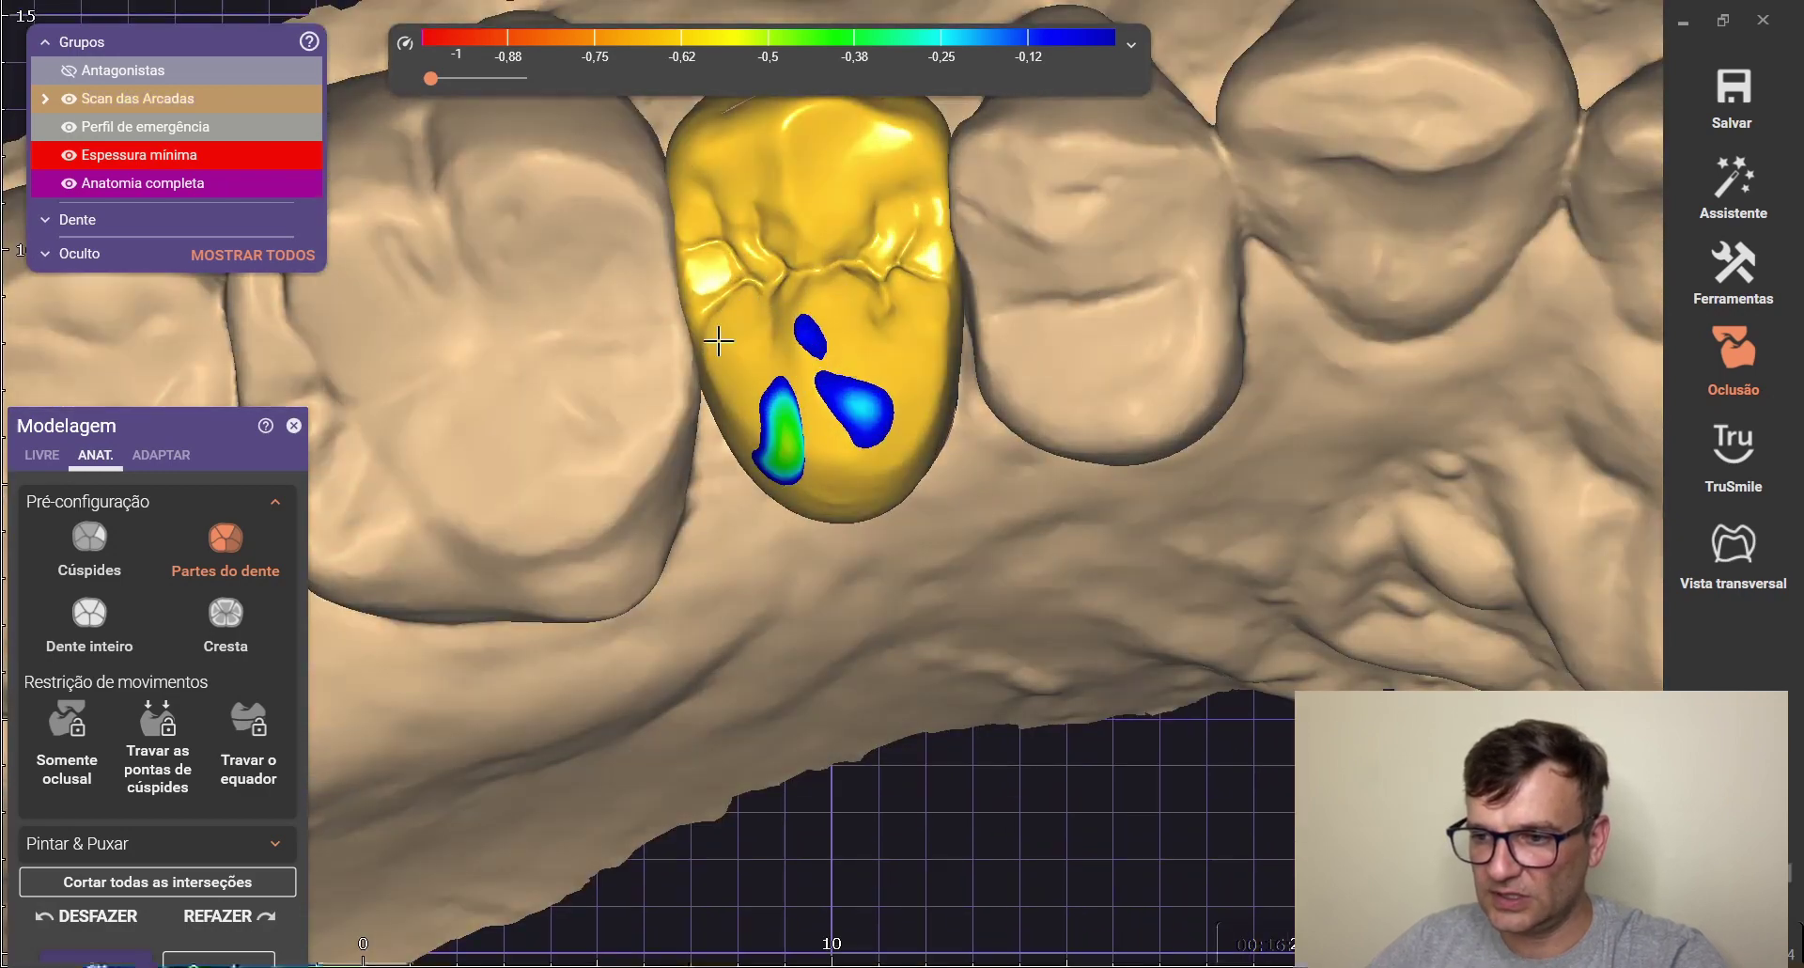
{"action": "scroll", "coordinate": [717, 340], "scroll_direction": "down", "scroll_amount": 2}
{"action": "right_click_drag", "start_coordinate": [894, 375], "coordinate": [898, 372]}
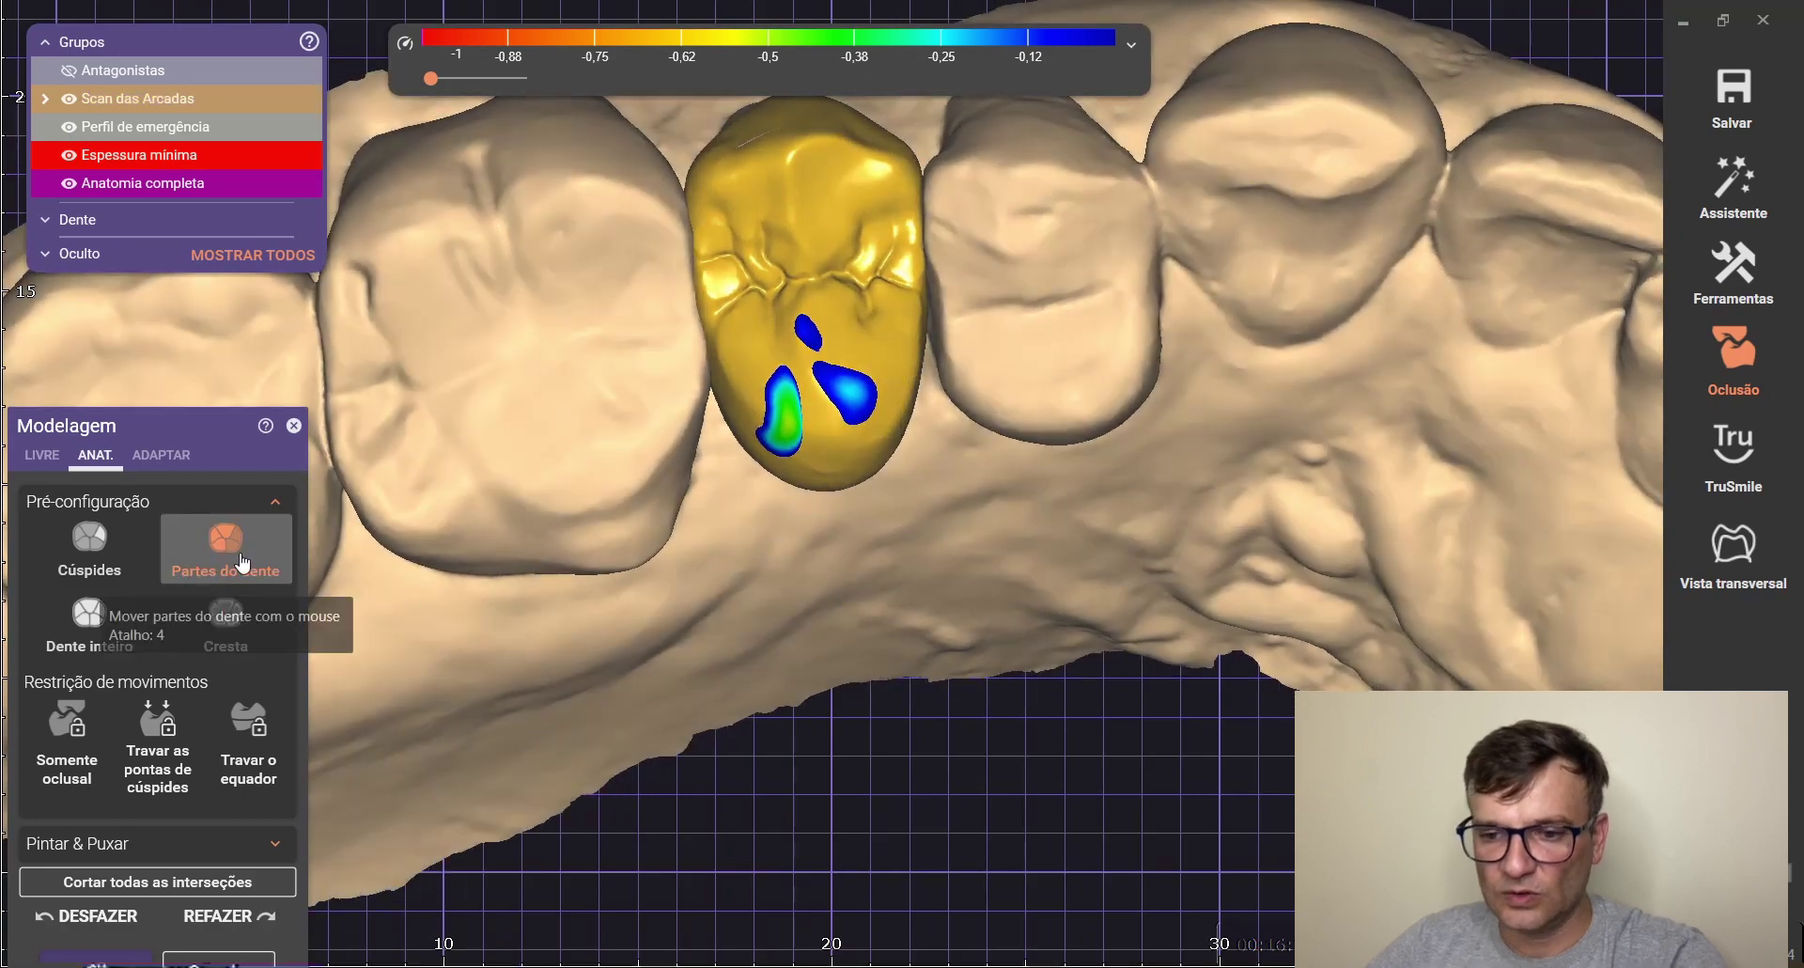
Lock the cusp tips for part deformation, undo the last deformation and slightly adjust the area around tooth 15's central groove
{"action": "left_click", "coordinate": [231, 566]}
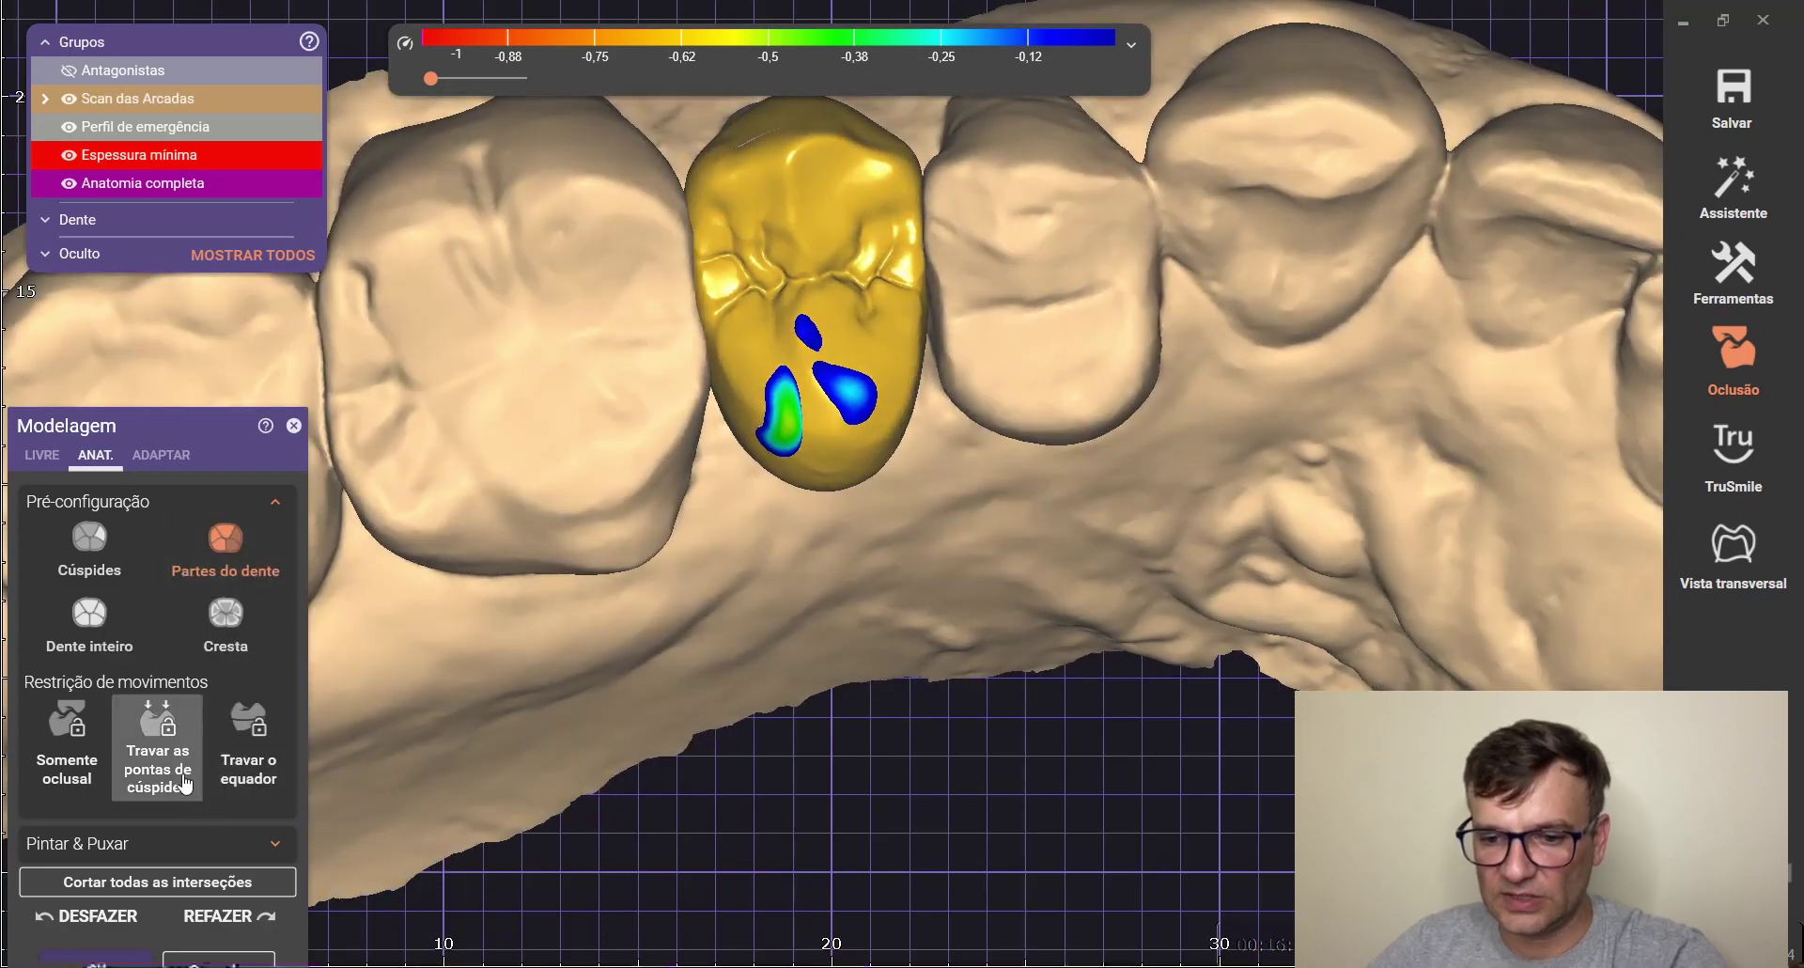
{"action": "scroll", "coordinate": [789, 292], "scroll_direction": "up", "scroll_amount": 2}
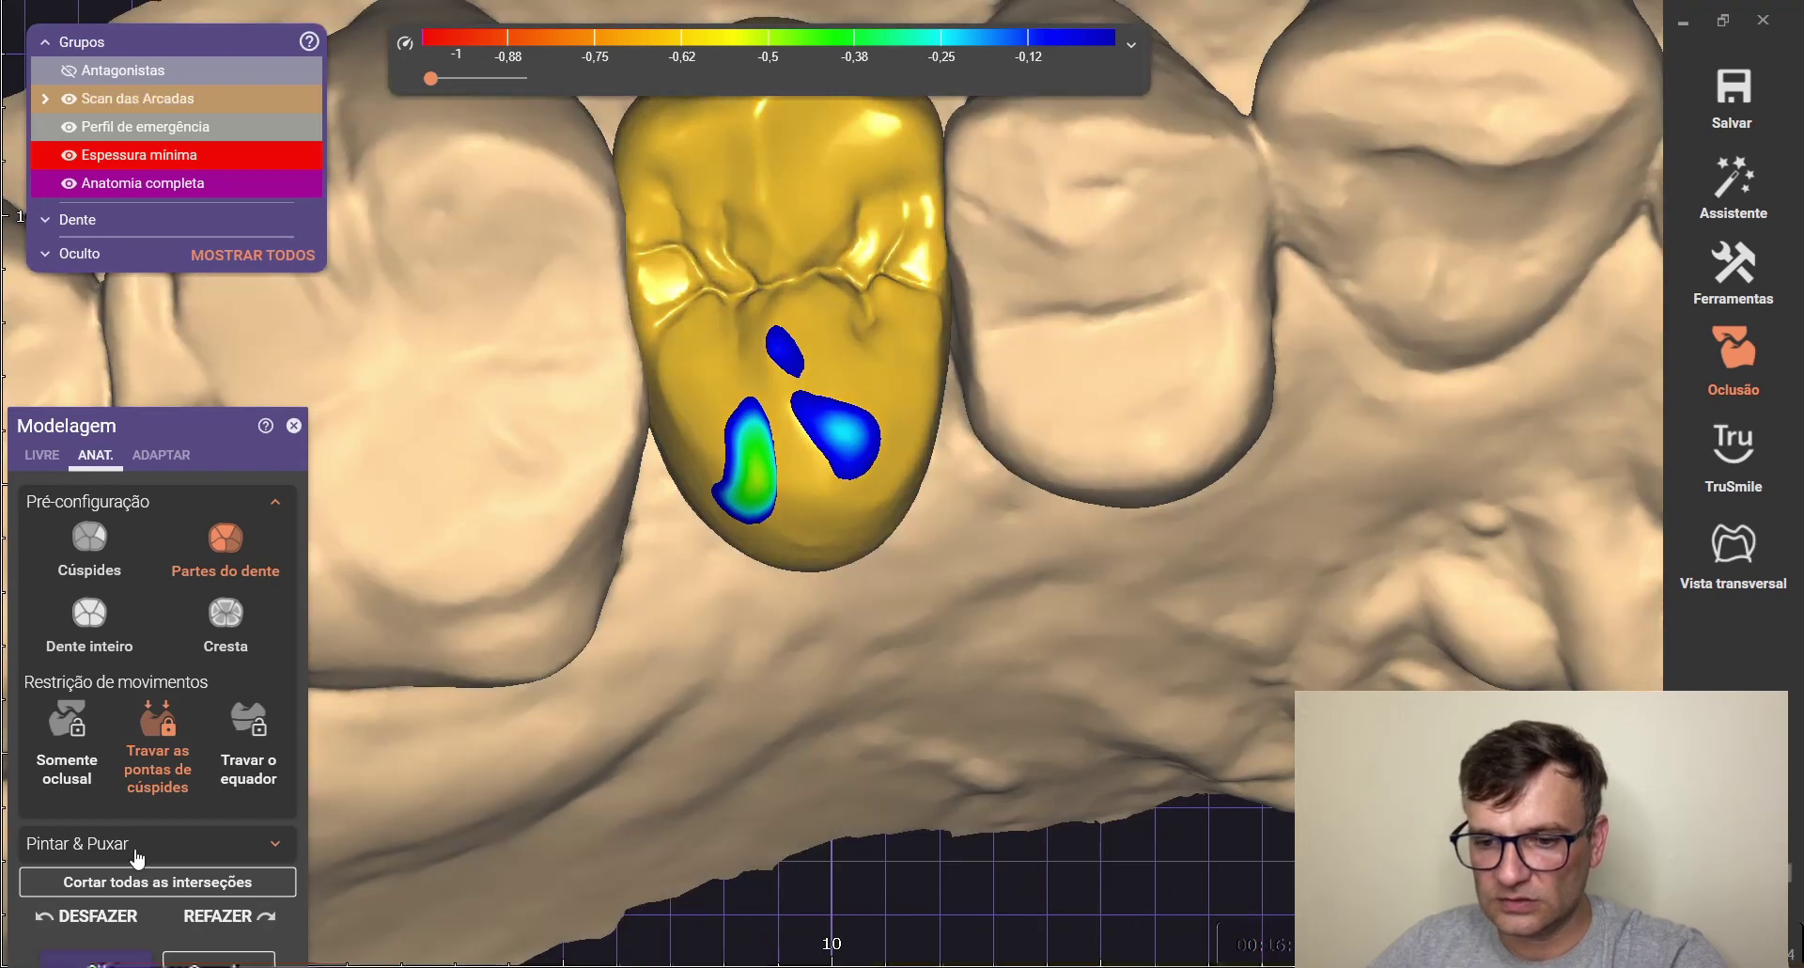
{"action": "left_click", "coordinate": [105, 916]}
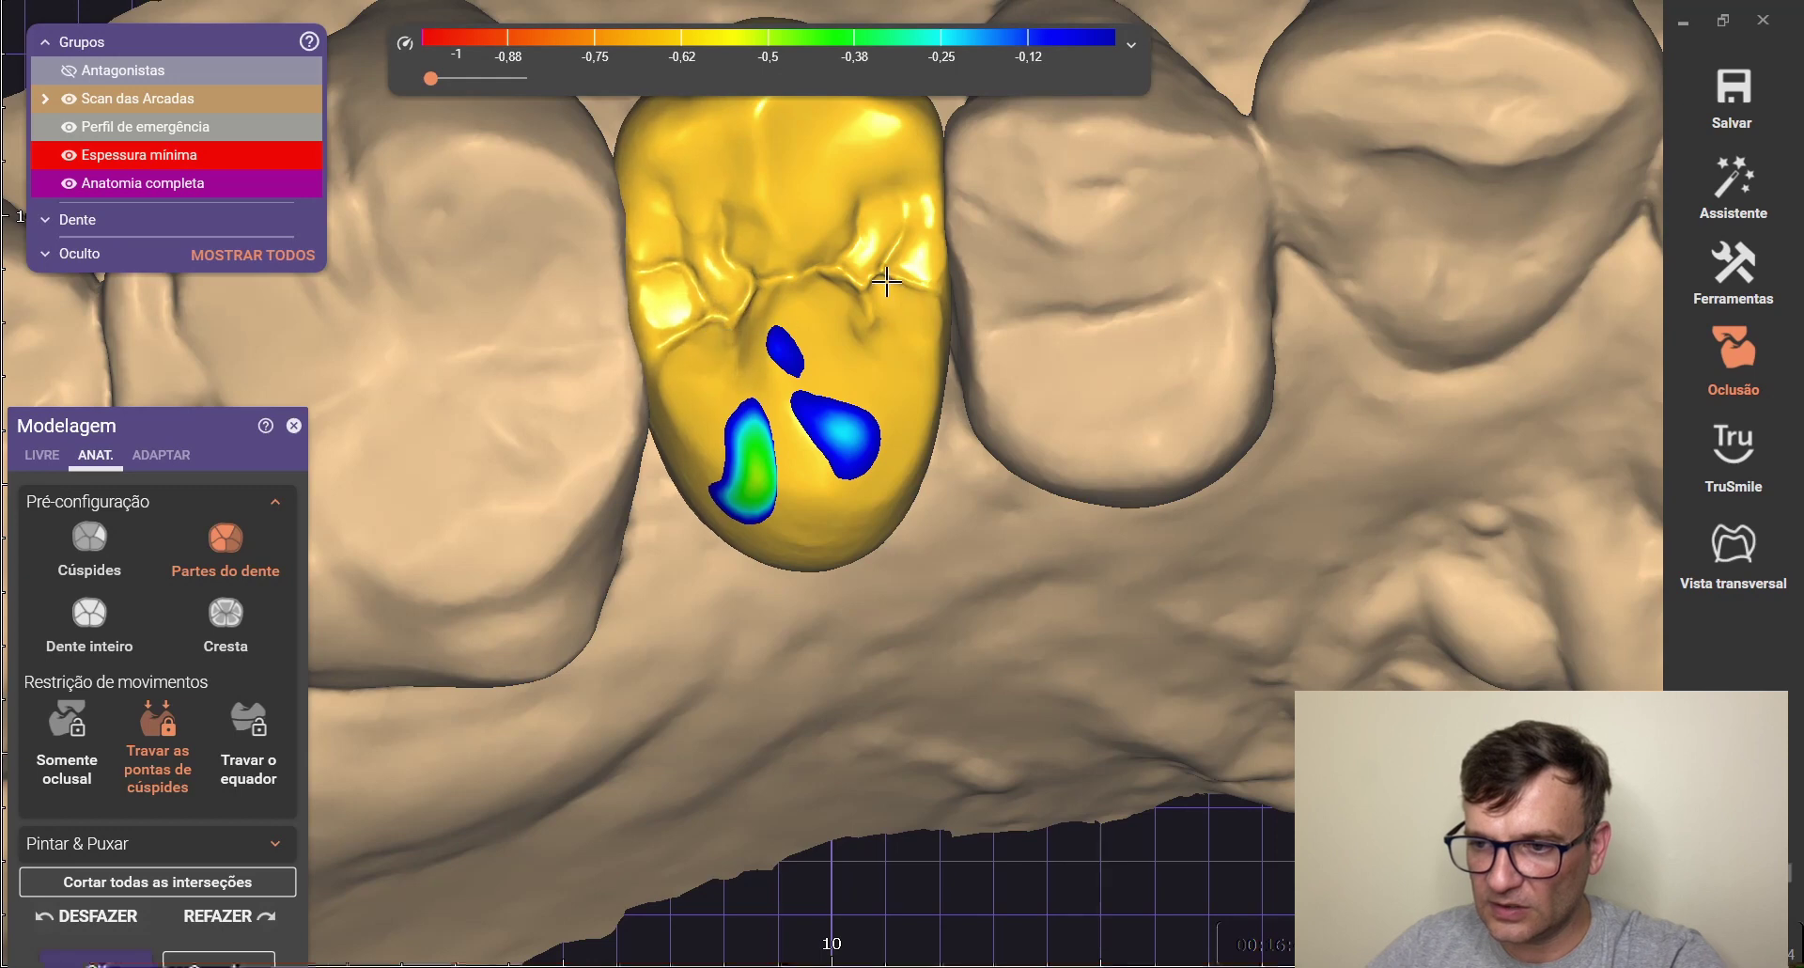
{"action": "mouse_move", "coordinate": [794, 311]}
{"action": "left_mouse_down"}
{"action": "mouse_move", "coordinate": [793, 334]}
{"action": "mouse_move", "coordinate": [792, 313]}
{"action": "left_mouse_up"}
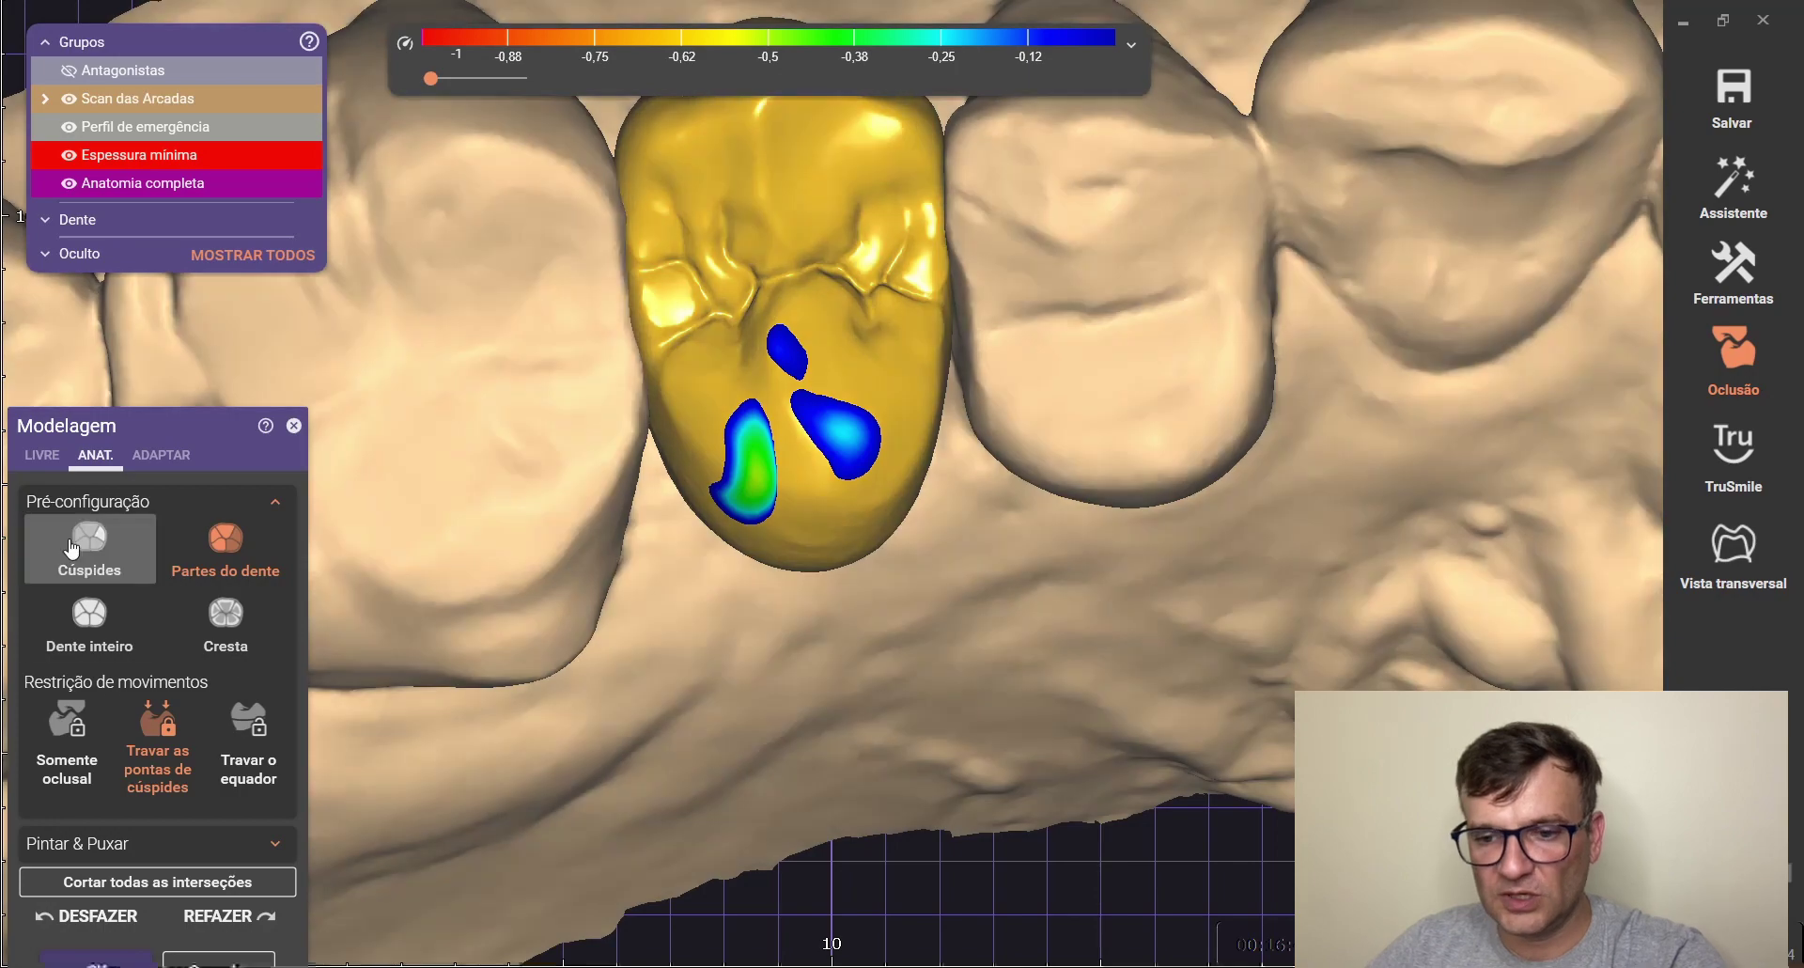
Switch to deforming cusps and lower the area beside the central groove of tooth 15 to reduce its central contact
{"action": "left_click", "coordinate": [76, 550]}
{"action": "scroll", "coordinate": [756, 266], "scroll_direction": "up", "scroll_amount": 2}
{"action": "scroll", "coordinate": [761, 277], "scroll_direction": "up", "scroll_amount": 2}
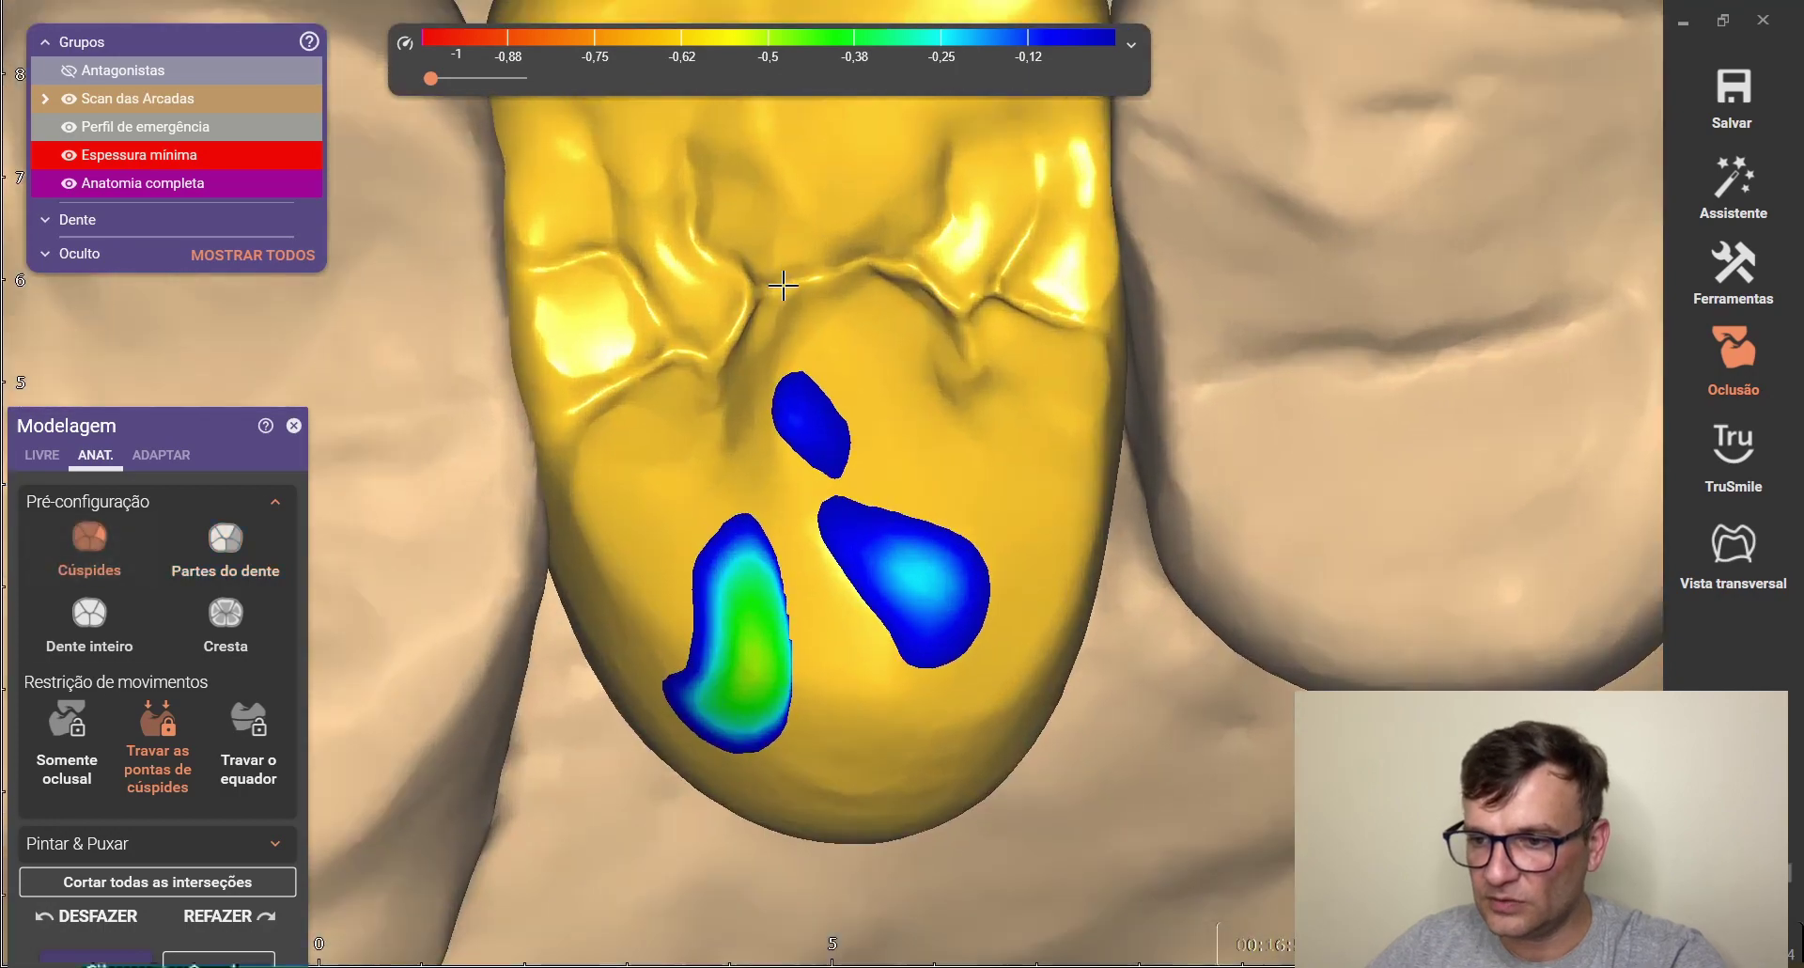
{"action": "scroll", "coordinate": [918, 295], "scroll_direction": "down", "scroll_amount": 6}
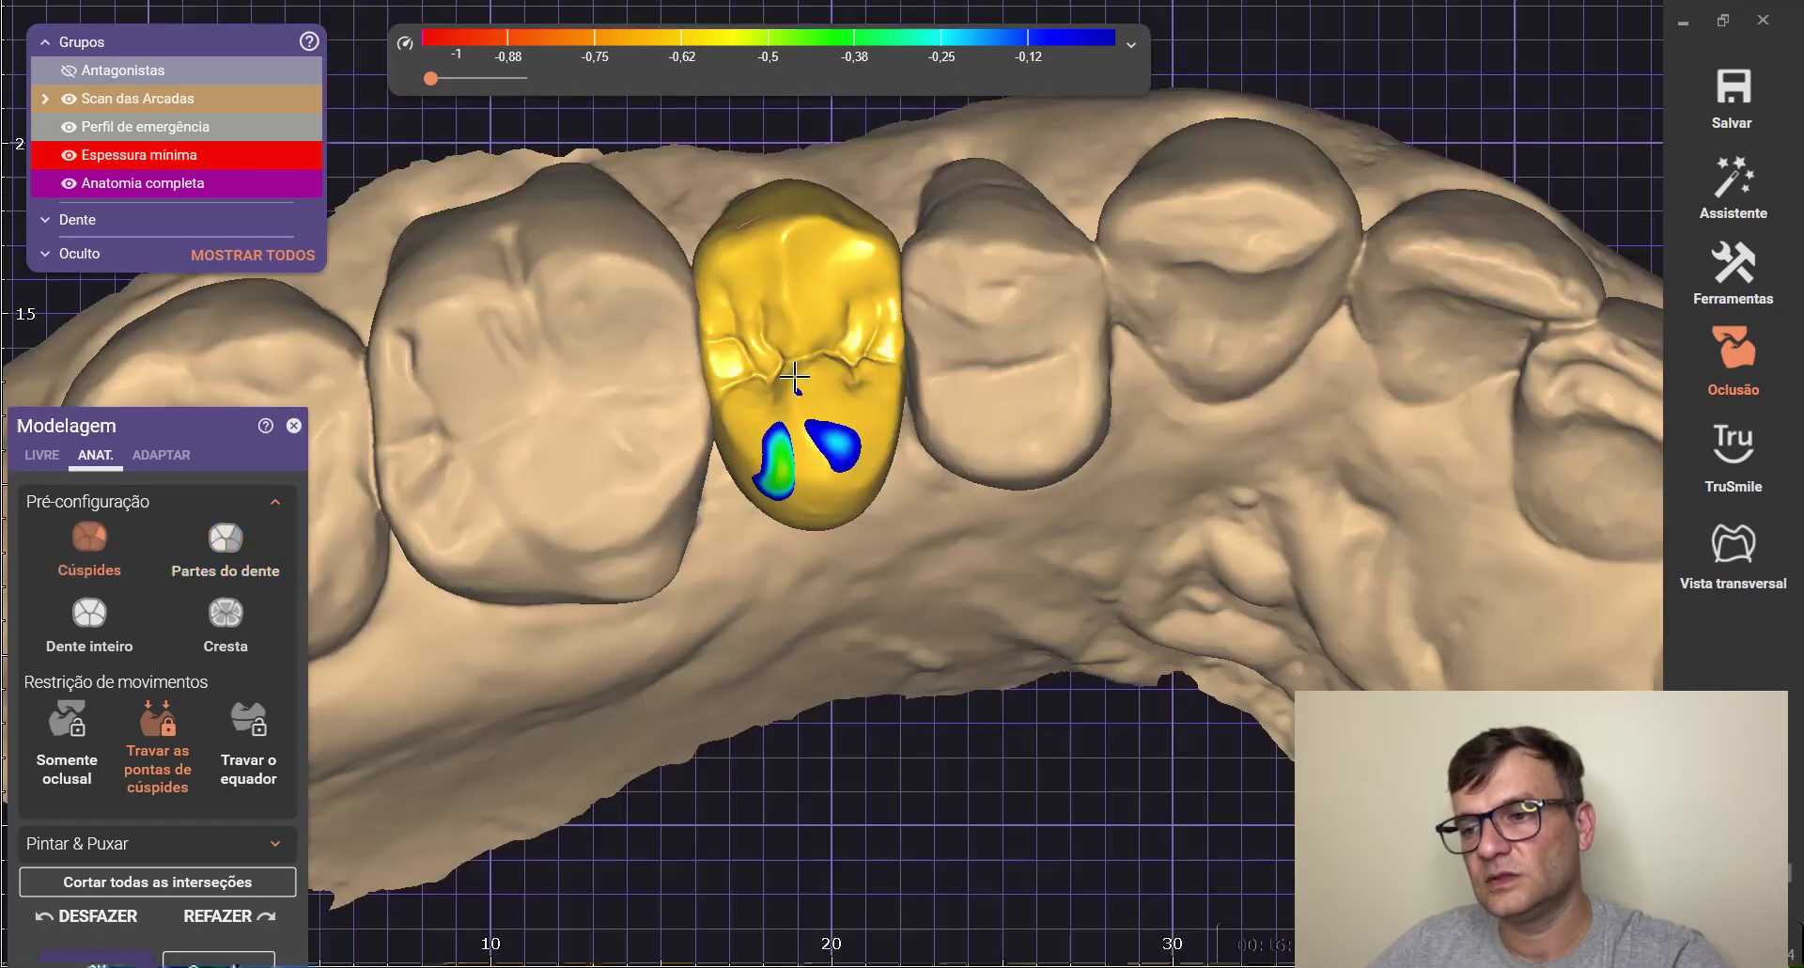
{"action": "scroll", "coordinate": [831, 432], "scroll_direction": "up", "scroll_amount": 5}
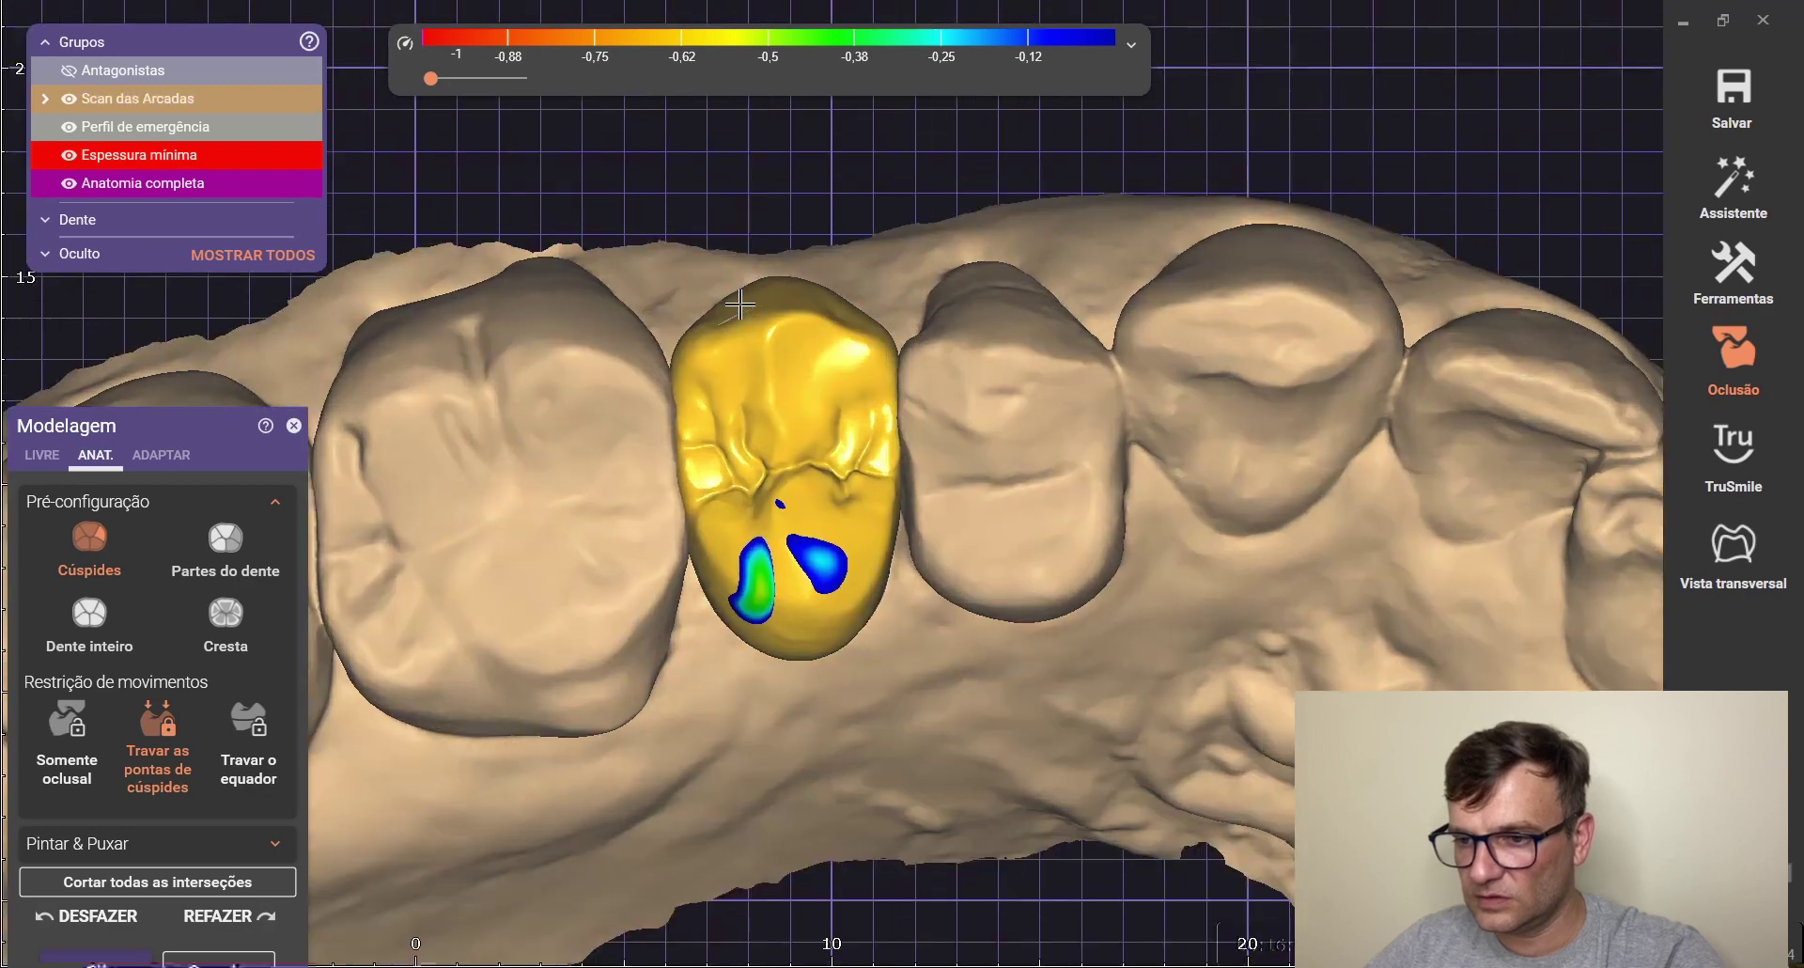
{"action": "scroll", "coordinate": [644, 345], "scroll_direction": "up", "scroll_amount": 2}
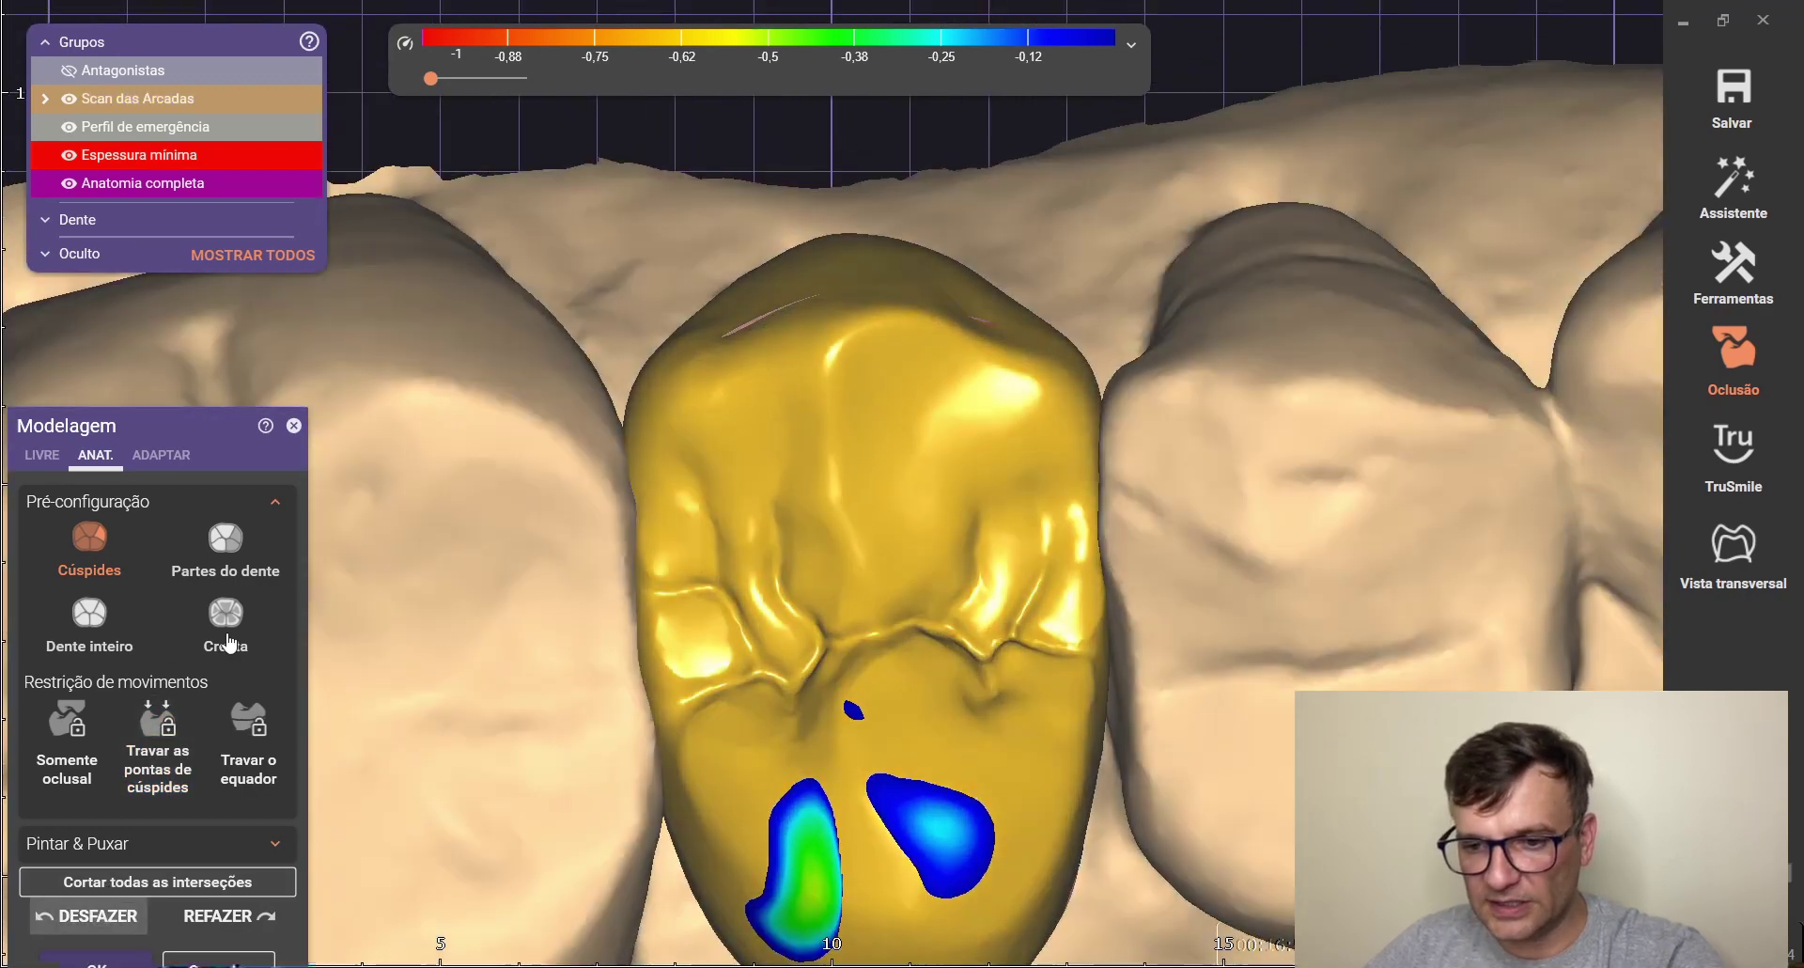
Switch back to deforming parts of the tooth and pull the buccal surface of tooth 15 outward over the minimum thickness
{"action": "left_click", "coordinate": [226, 543]}
{"action": "scroll", "coordinate": [714, 308], "scroll_direction": "up", "scroll_amount": 3}
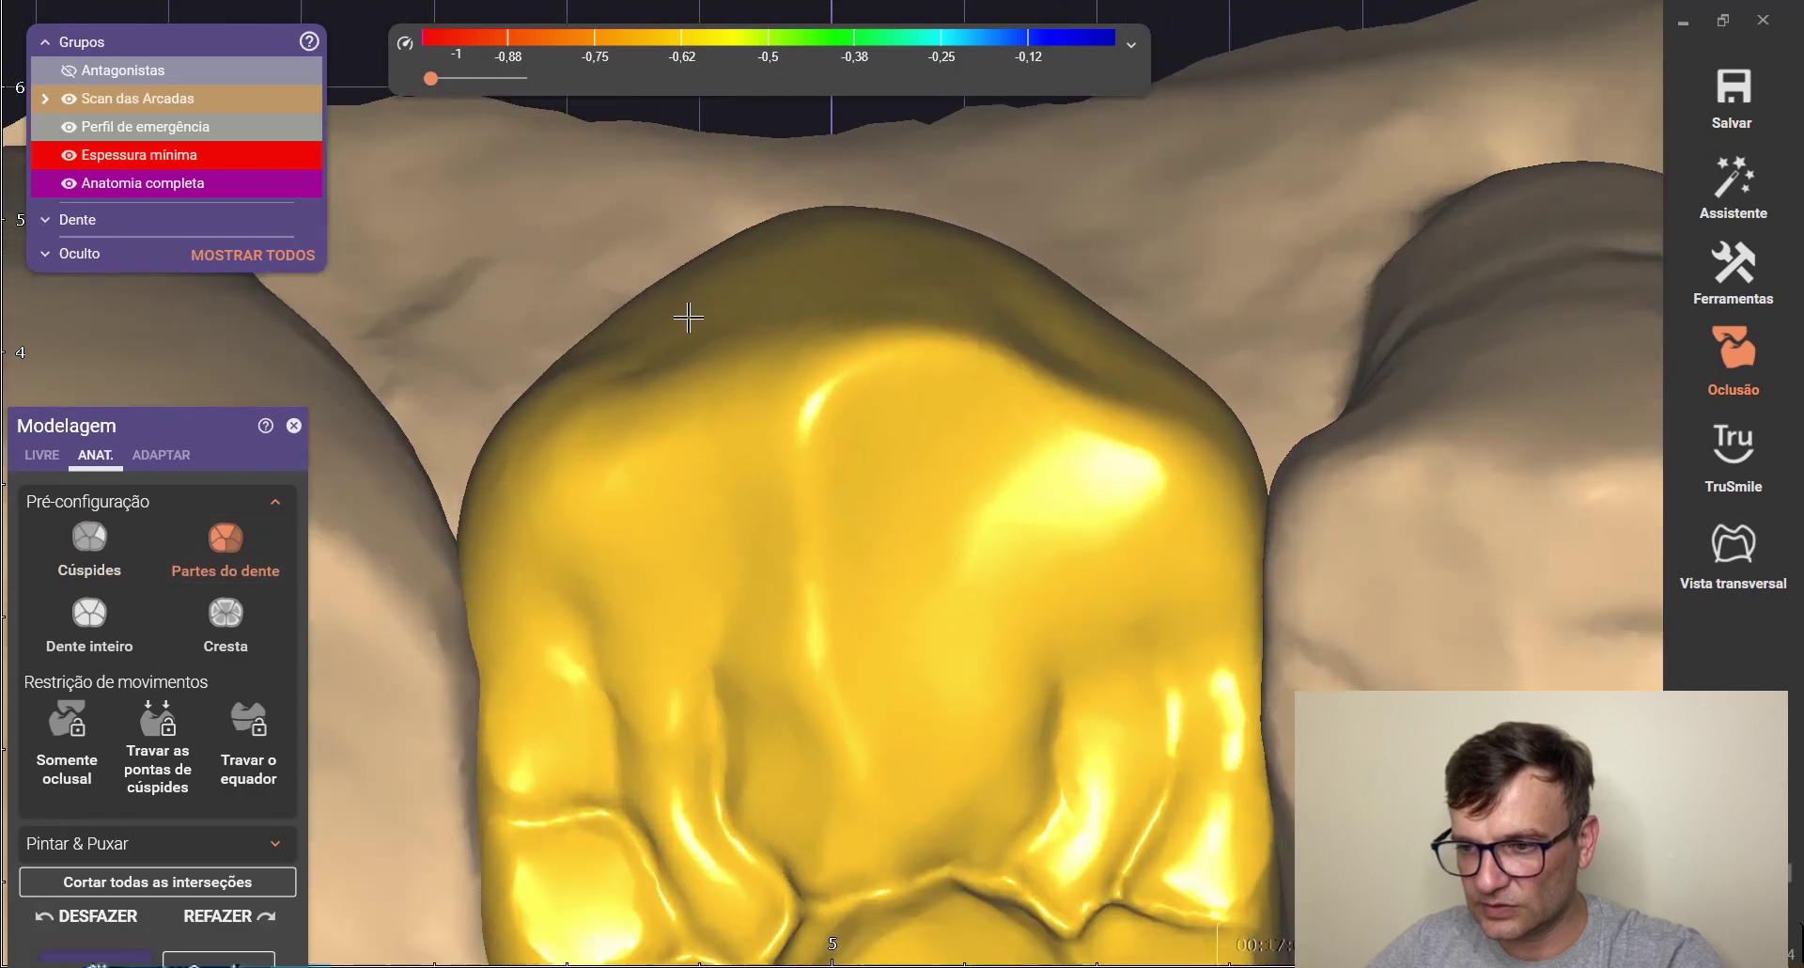
{"action": "scroll", "coordinate": [926, 291], "scroll_direction": "down", "scroll_amount": 5}
Smooth the mesial and distal flanks of tooth 15's lingual part in free modelling, using full brush power and a reduced brush size
{"action": "right_click_drag", "start_coordinate": [1045, 518], "coordinate": [1087, 572]}
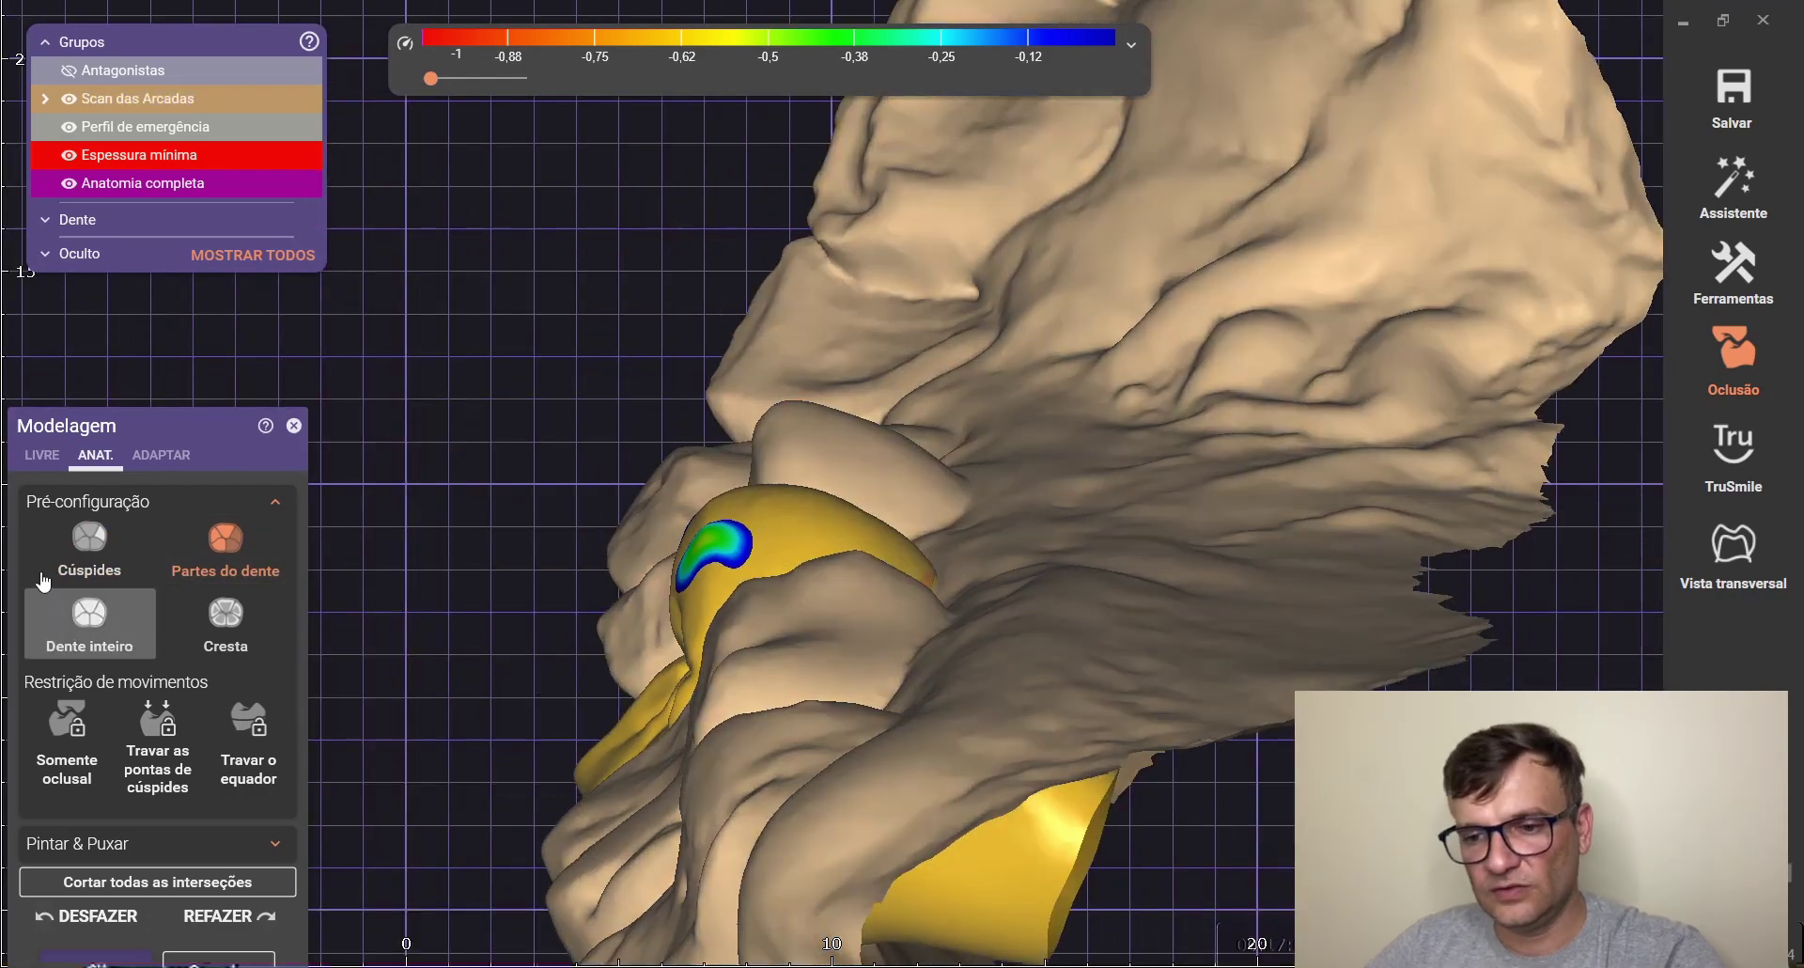
{"action": "left_click", "coordinate": [39, 457]}
{"action": "left_click", "coordinate": [156, 701]}
{"action": "left_click_drag", "start_coordinate": [151, 658], "coordinate": [312, 629]}
{"action": "scroll", "coordinate": [817, 526], "scroll_direction": "up", "scroll_amount": 6}
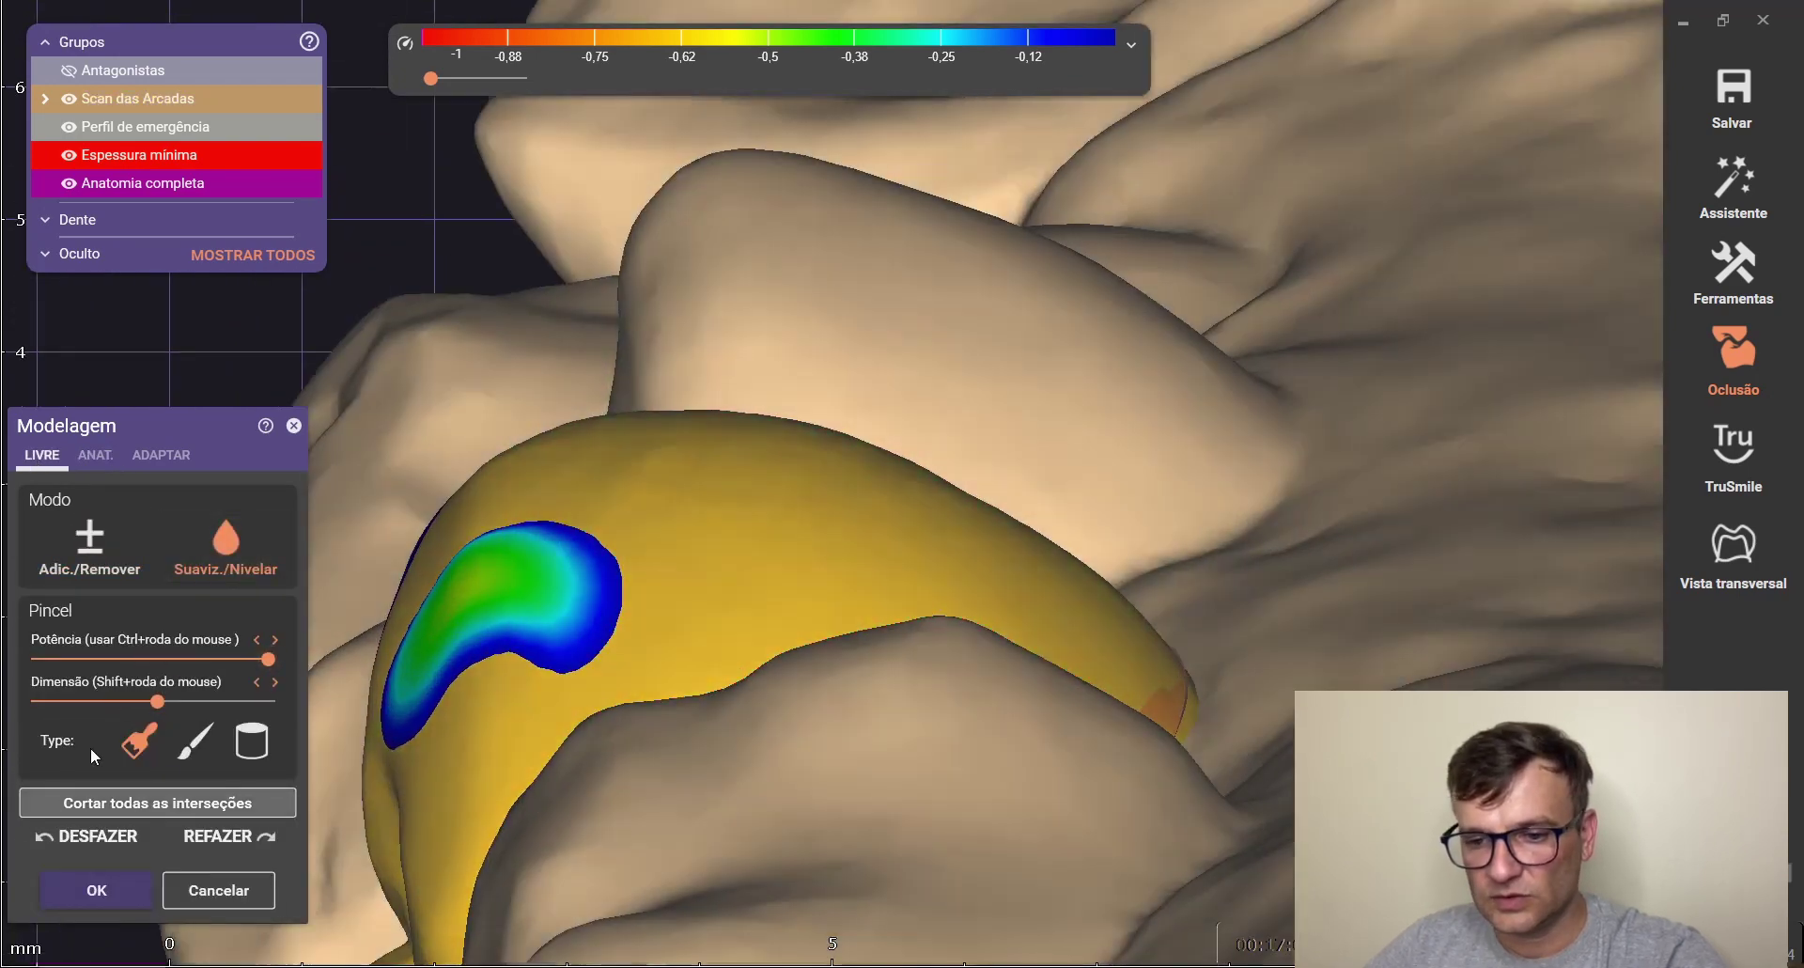
{"action": "left_click_drag", "start_coordinate": [157, 701], "coordinate": [118, 701]}
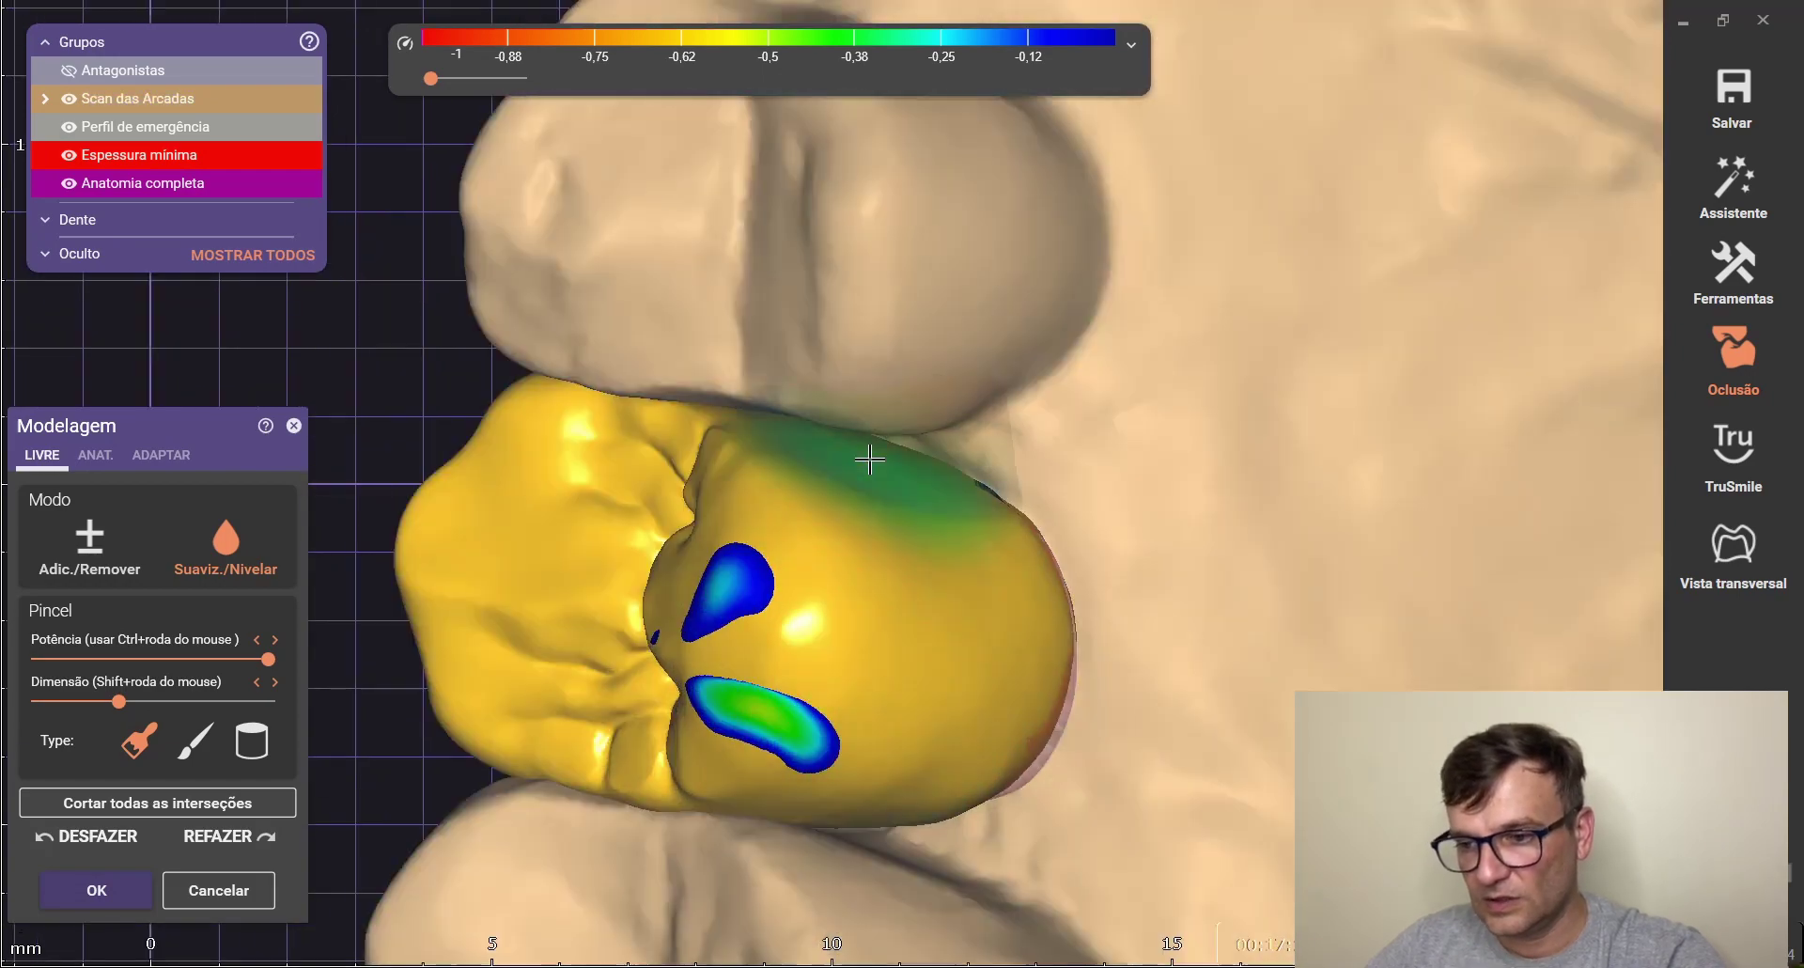
{"action": "left_click_drag", "start_coordinate": [919, 736], "coordinate": [905, 813]}
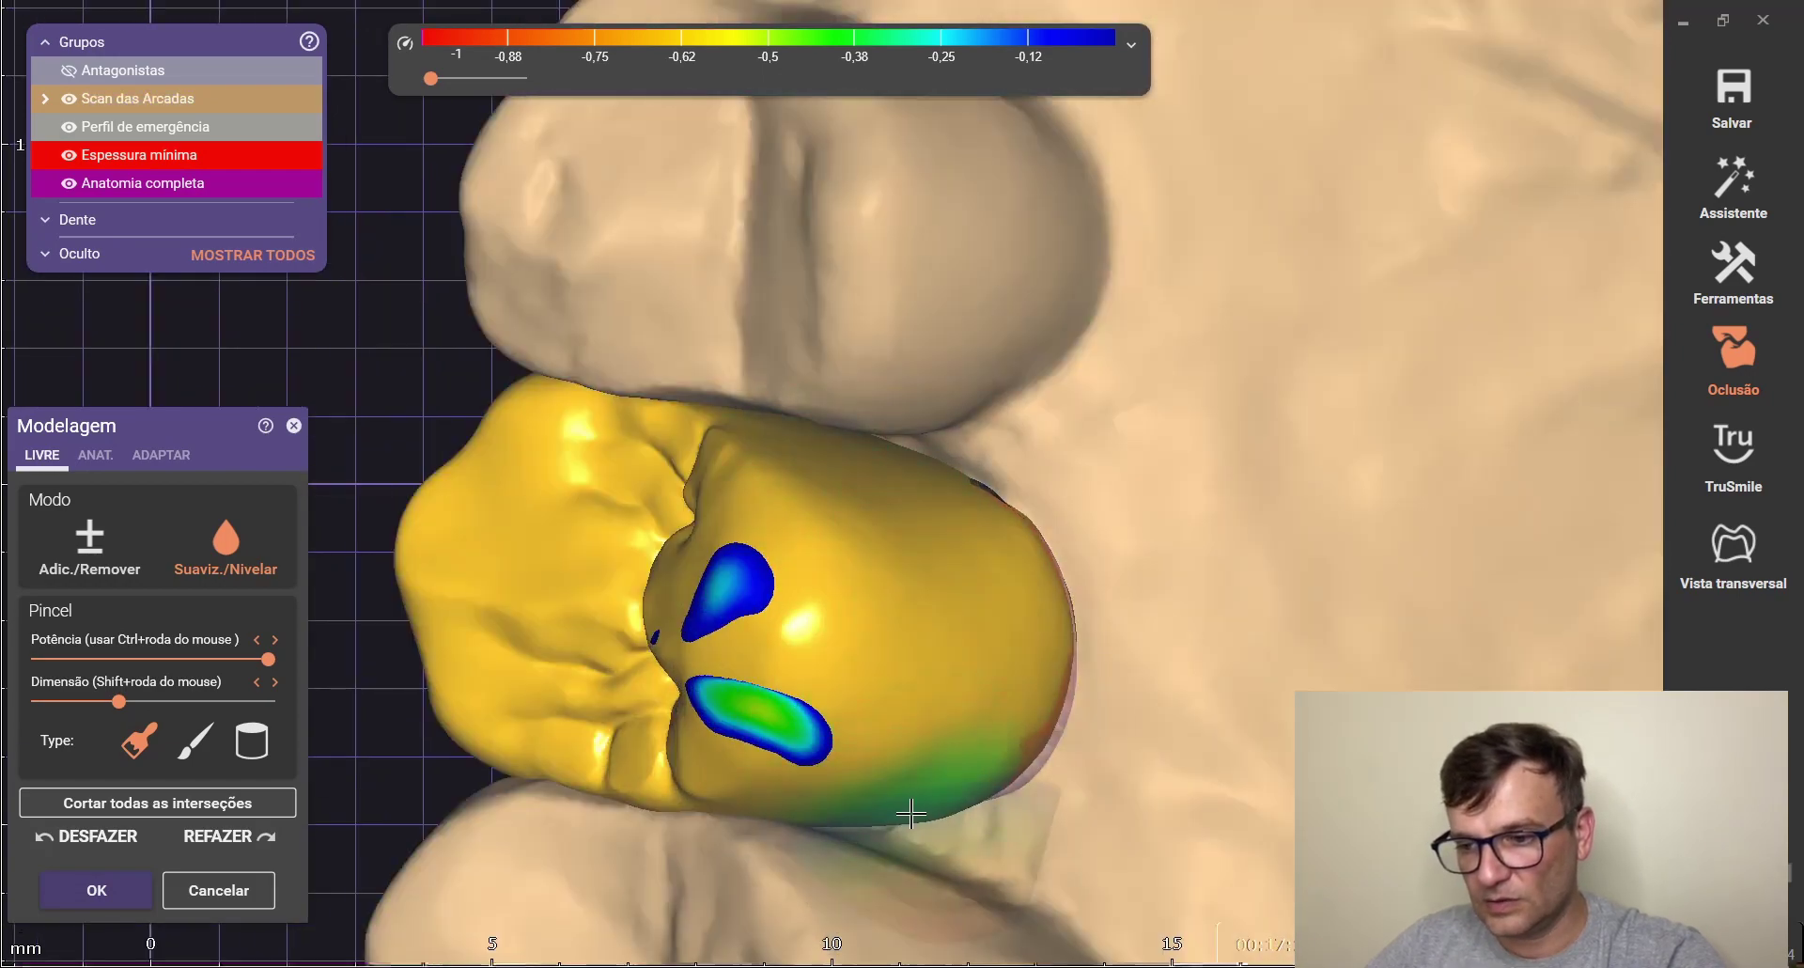
Adjust the buccal cusp outline of tooth 15 in anatomical cusp mode, comparing it with the neighbouring teeth from the buccal side
{"action": "right_click_drag", "start_coordinate": [986, 572], "coordinate": [1080, 630]}
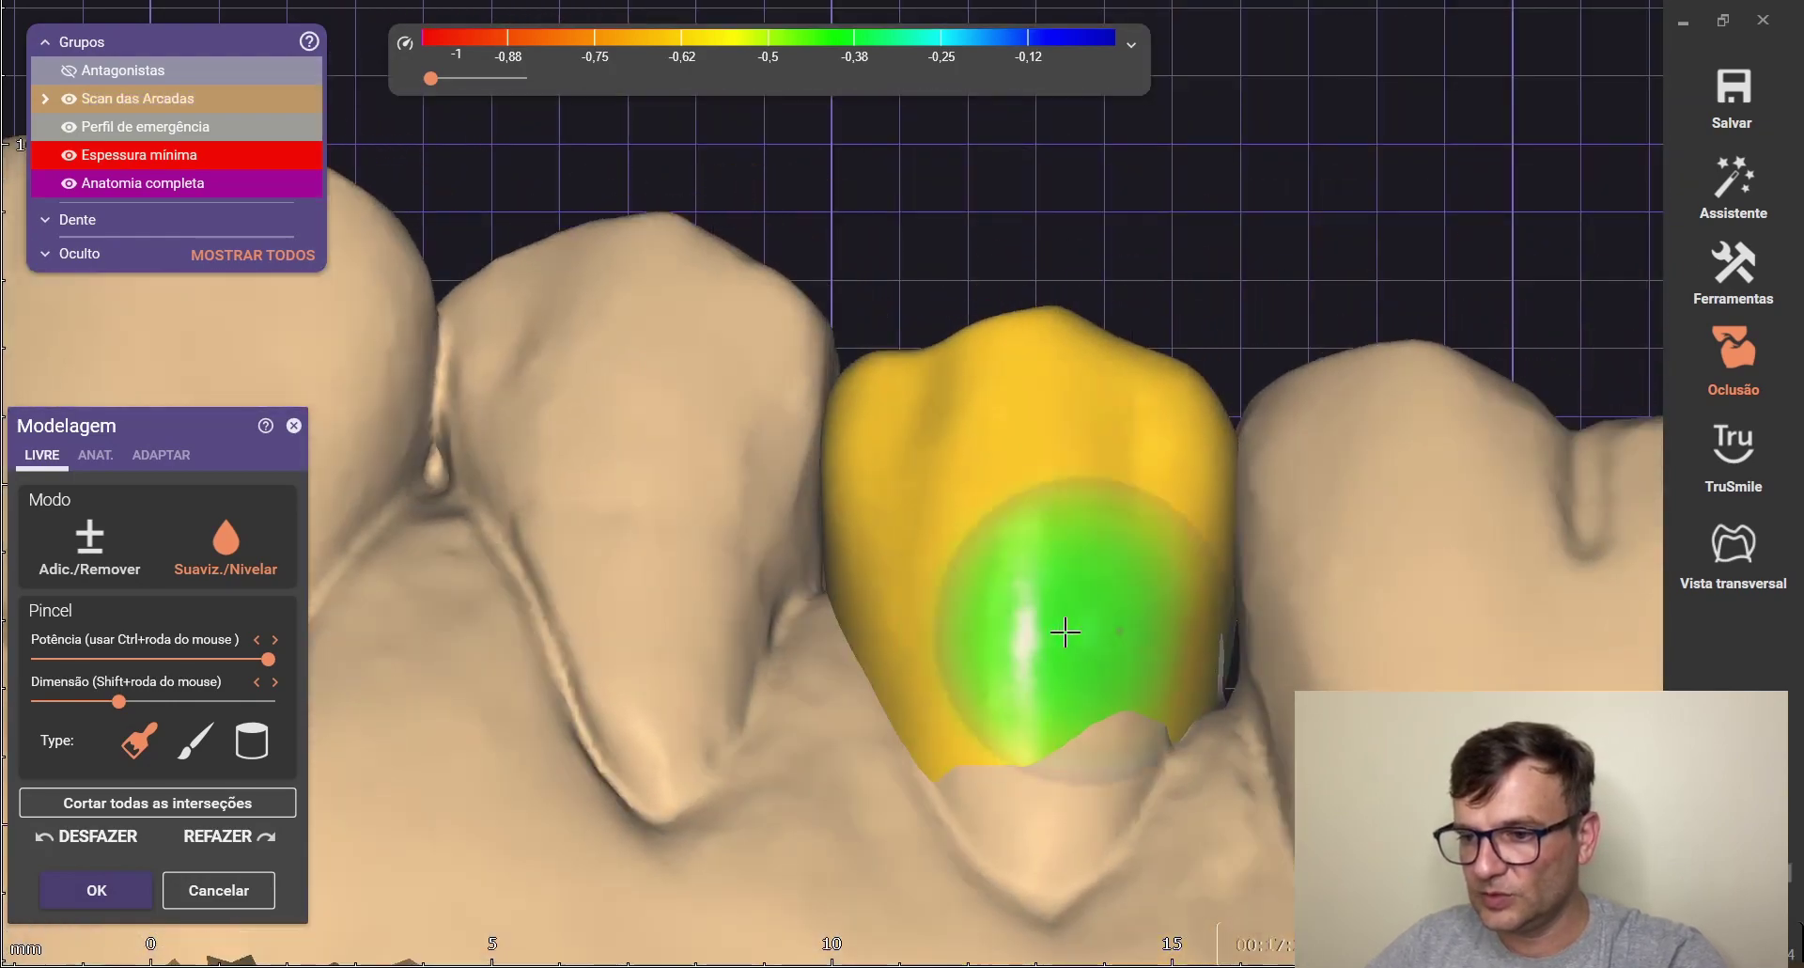
{"action": "left_click", "coordinate": [95, 455]}
{"action": "scroll", "coordinate": [861, 384], "scroll_direction": "up", "scroll_amount": 3}
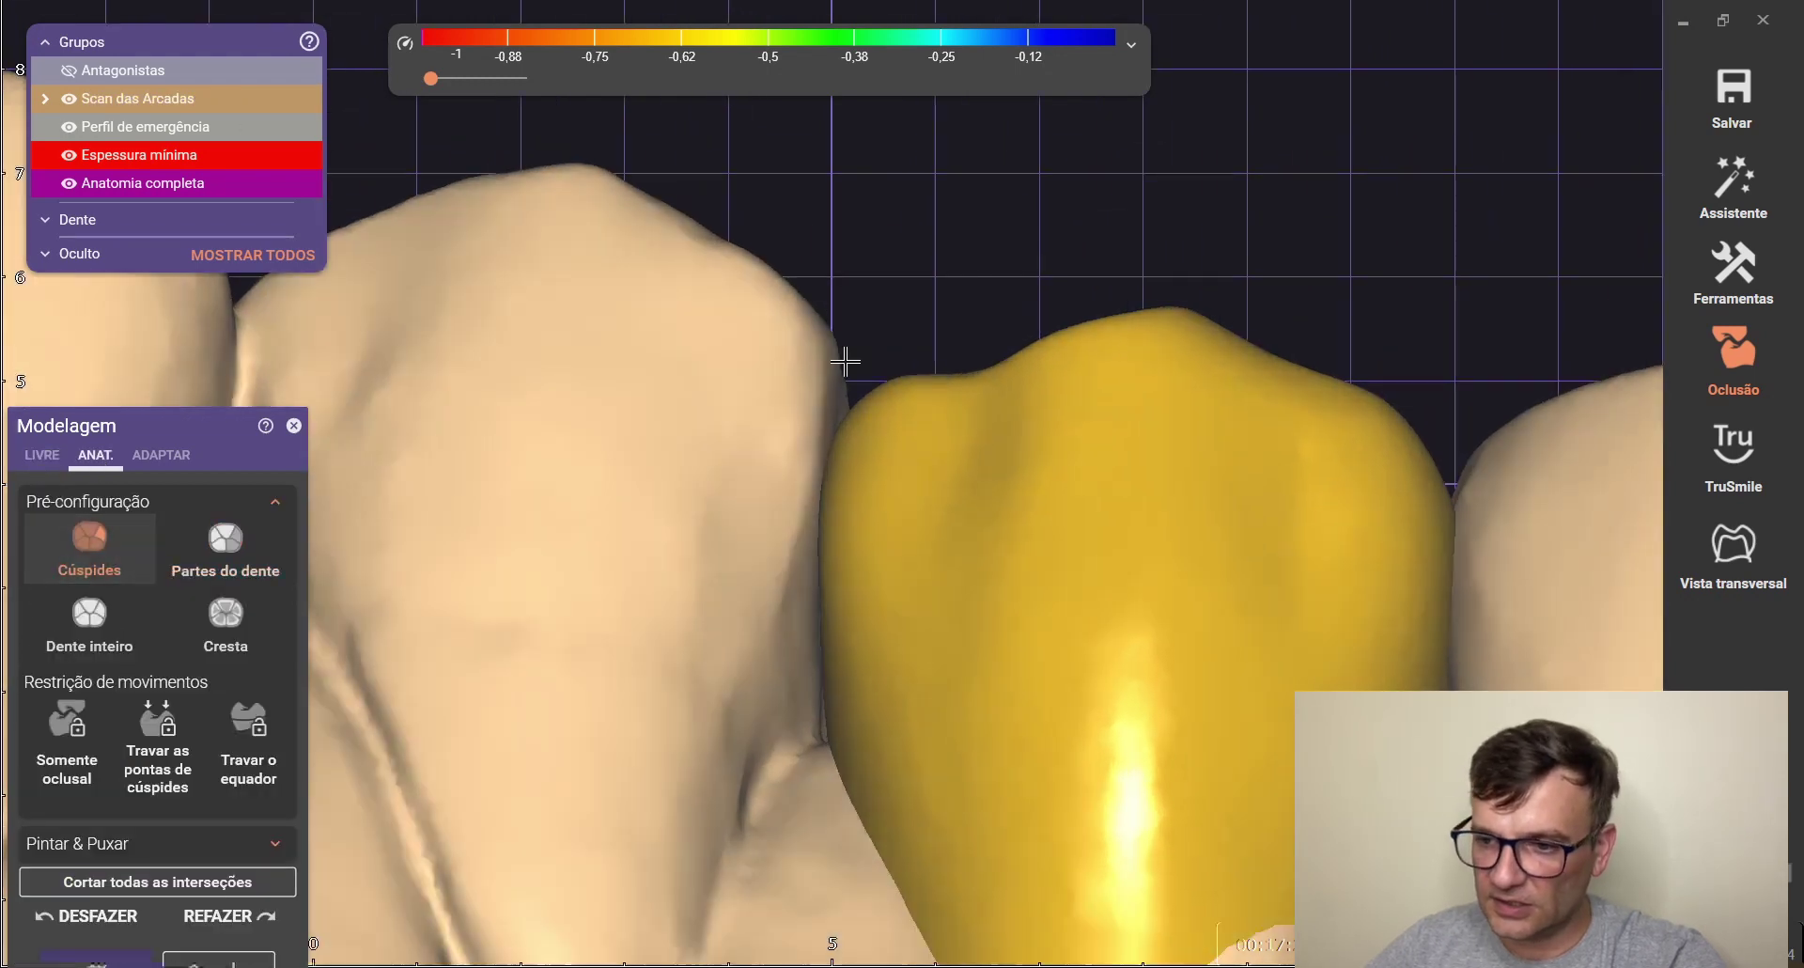
{"action": "scroll", "coordinate": [1134, 492], "scroll_direction": "down", "scroll_amount": 5}
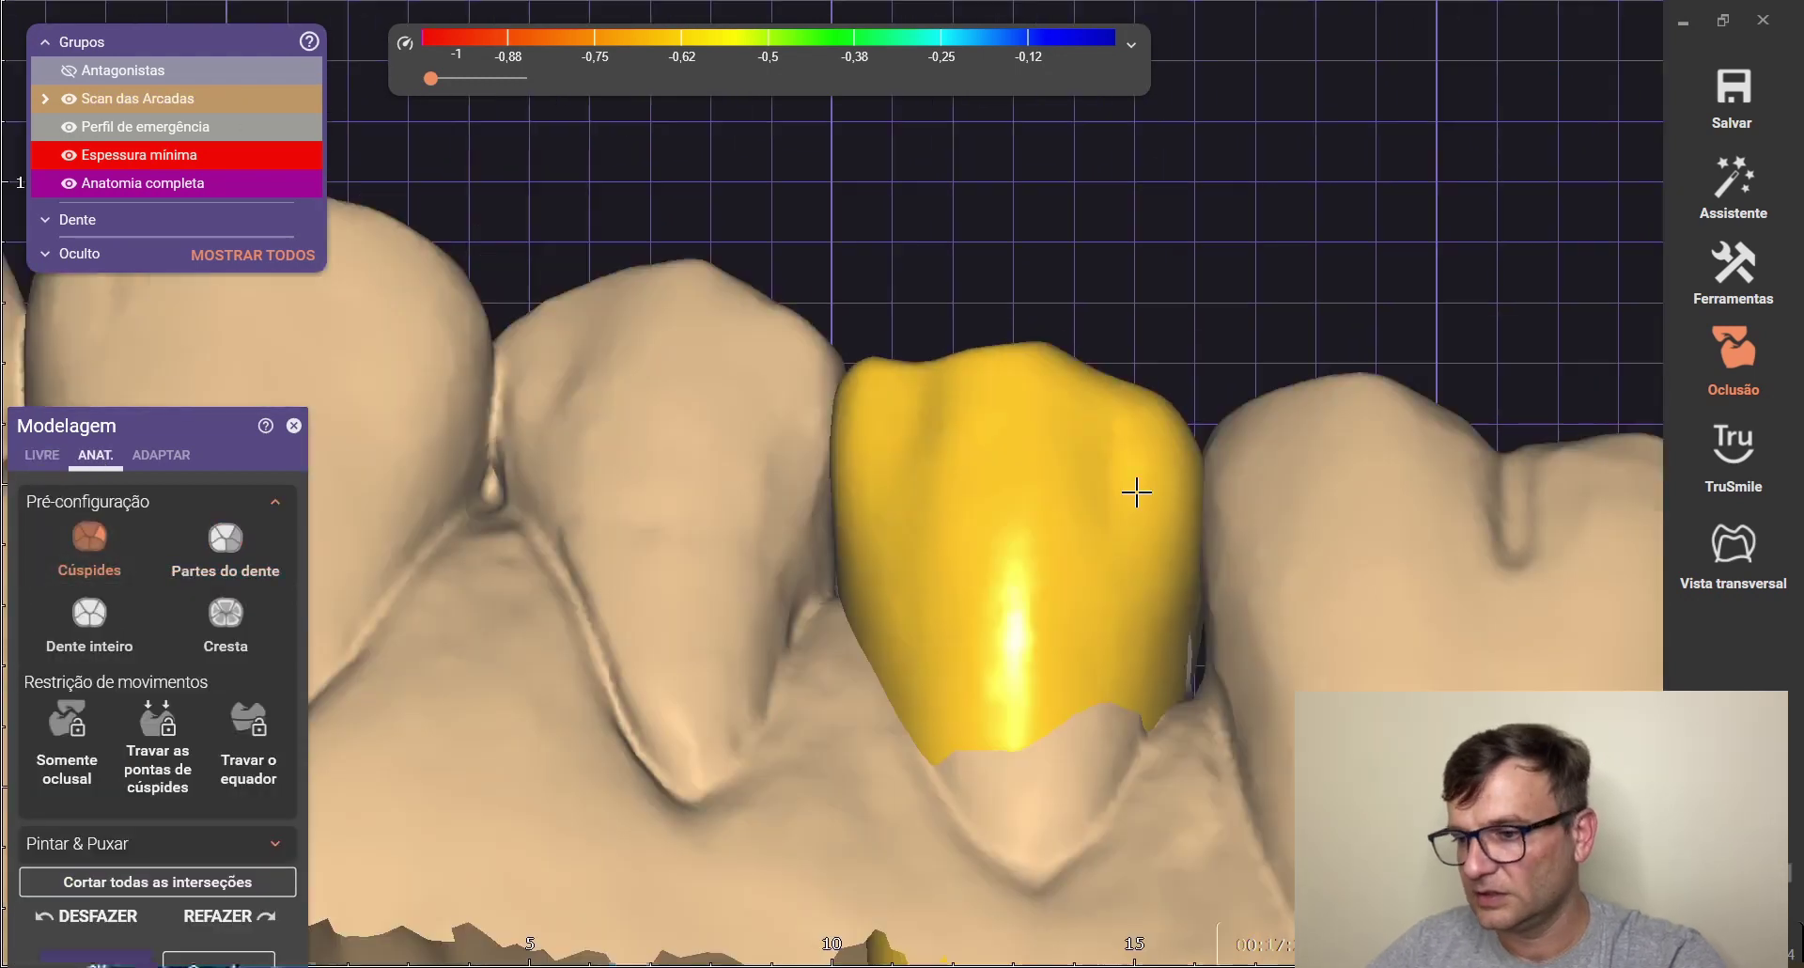
{"action": "scroll", "coordinate": [1168, 437], "scroll_direction": "up", "scroll_amount": 3}
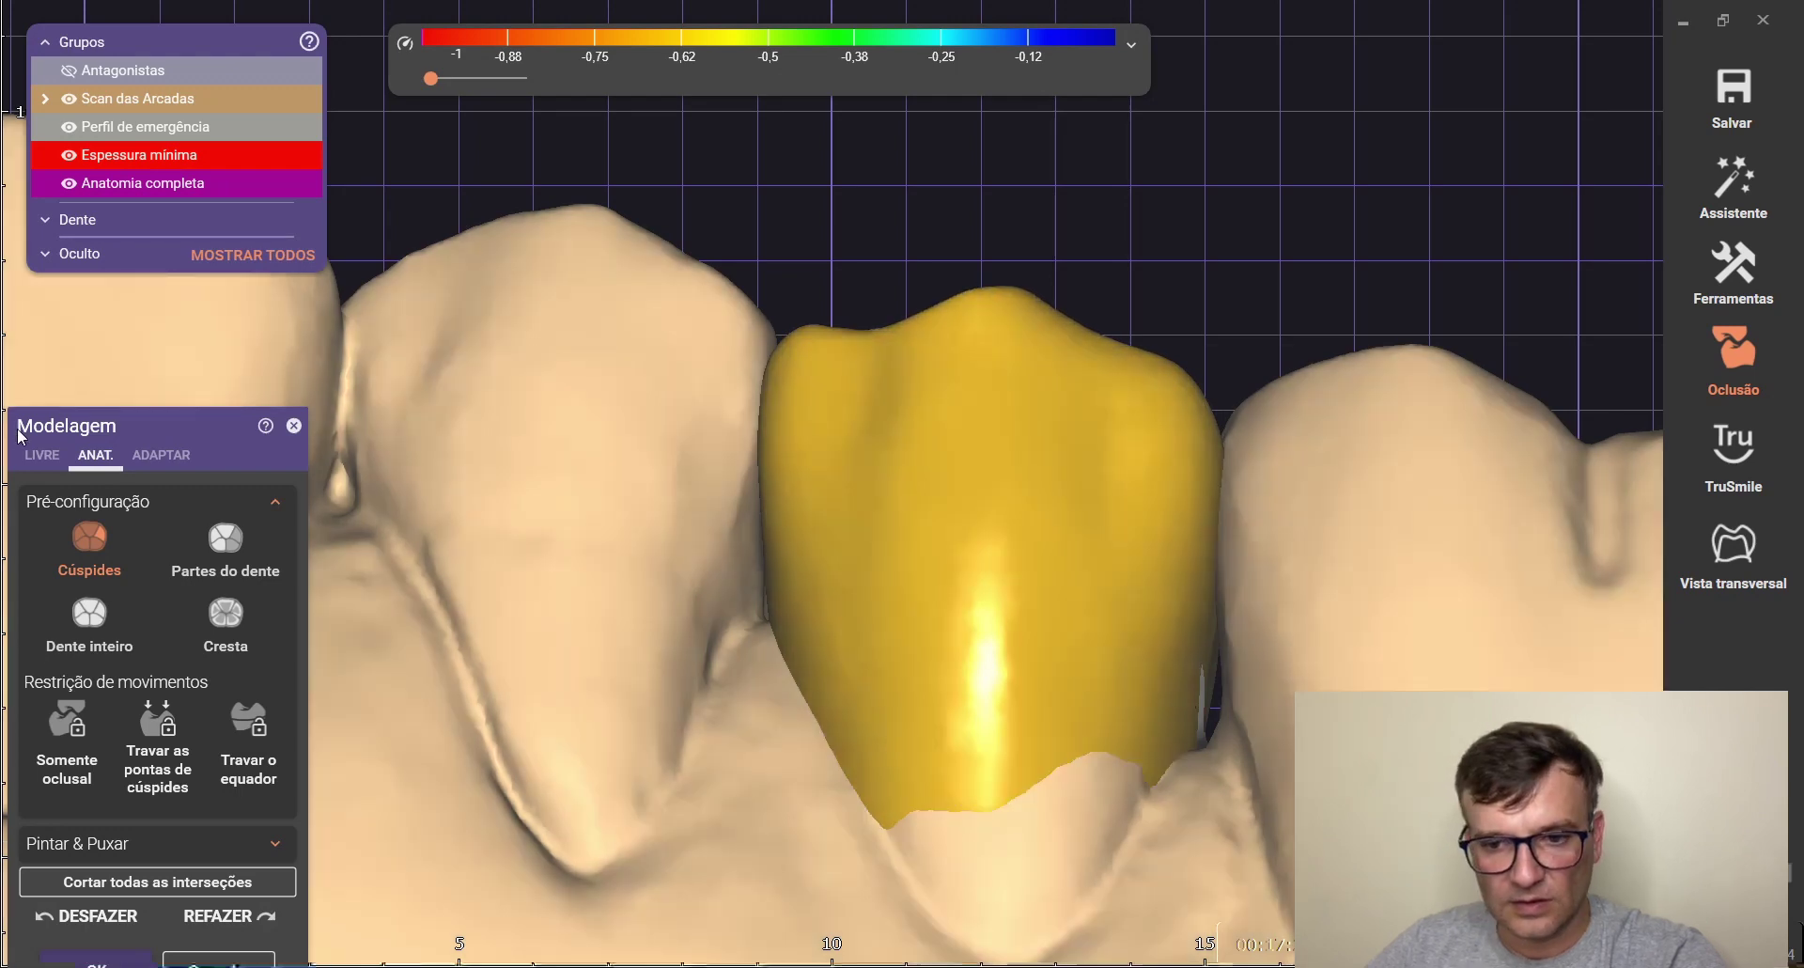
Build up the mesial and distal slopes of the buccal cusp with the smallest free-modelling brush and smooth the added material
{"action": "left_click", "coordinate": [41, 455]}
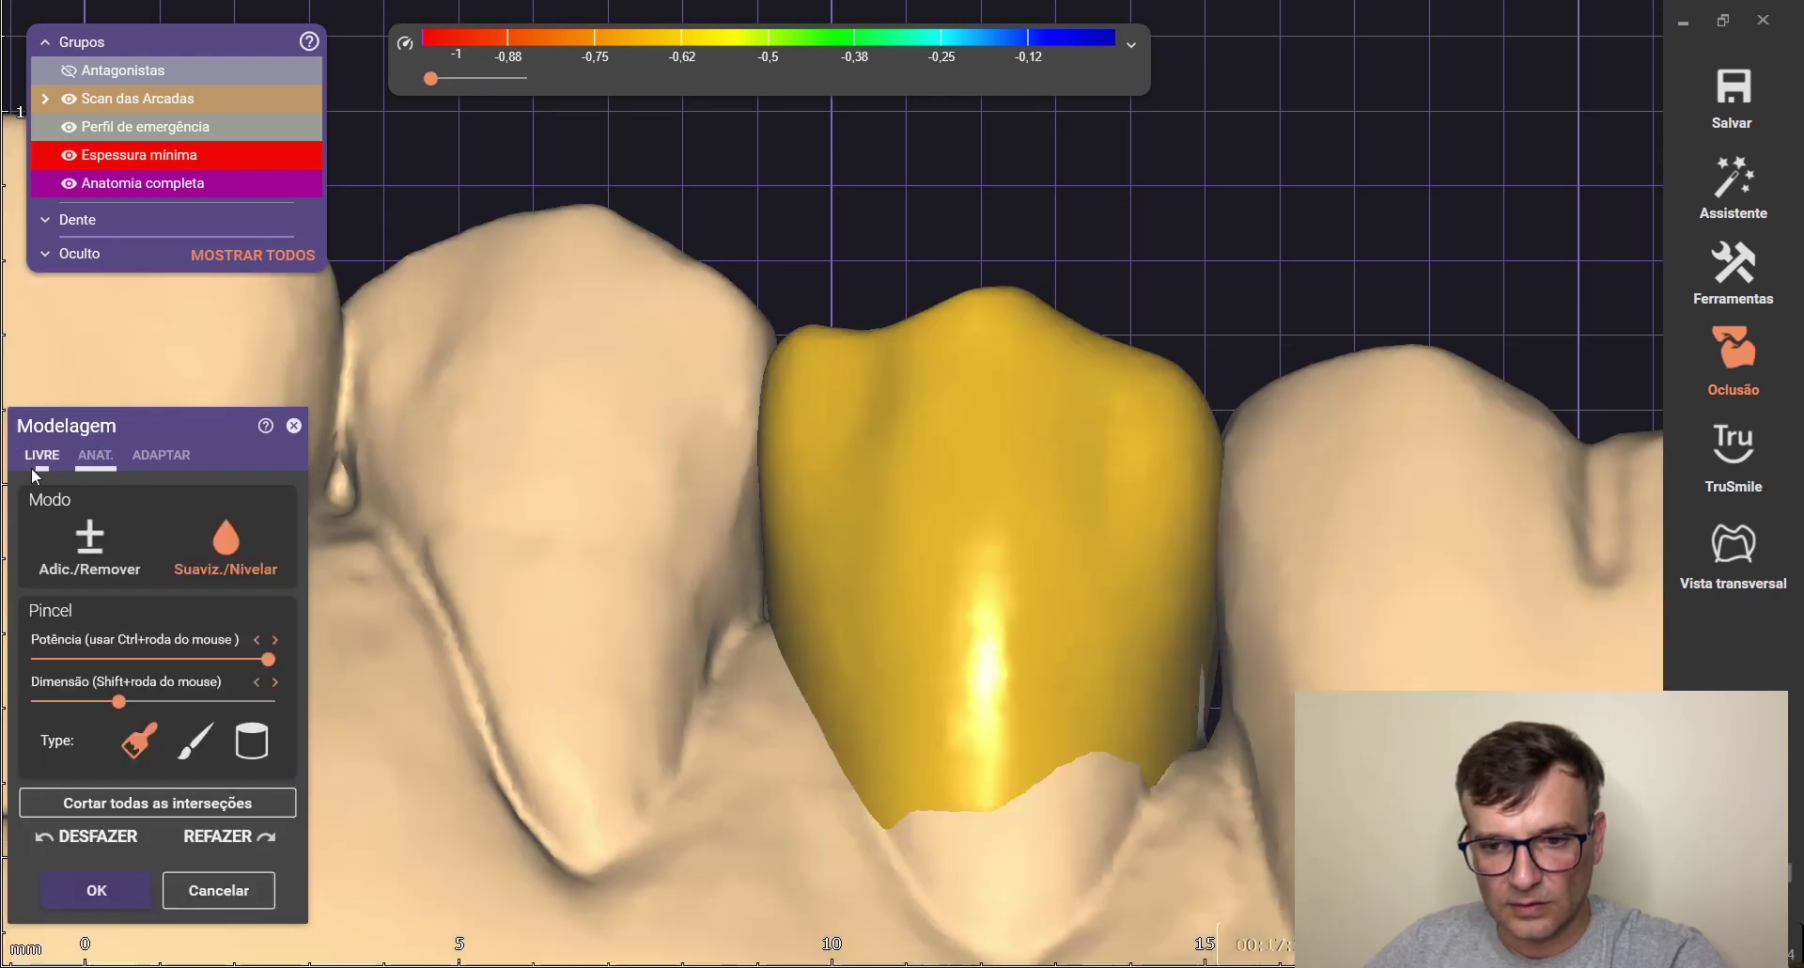
{"action": "scroll", "coordinate": [899, 355], "scroll_direction": "up", "scroll_amount": 3}
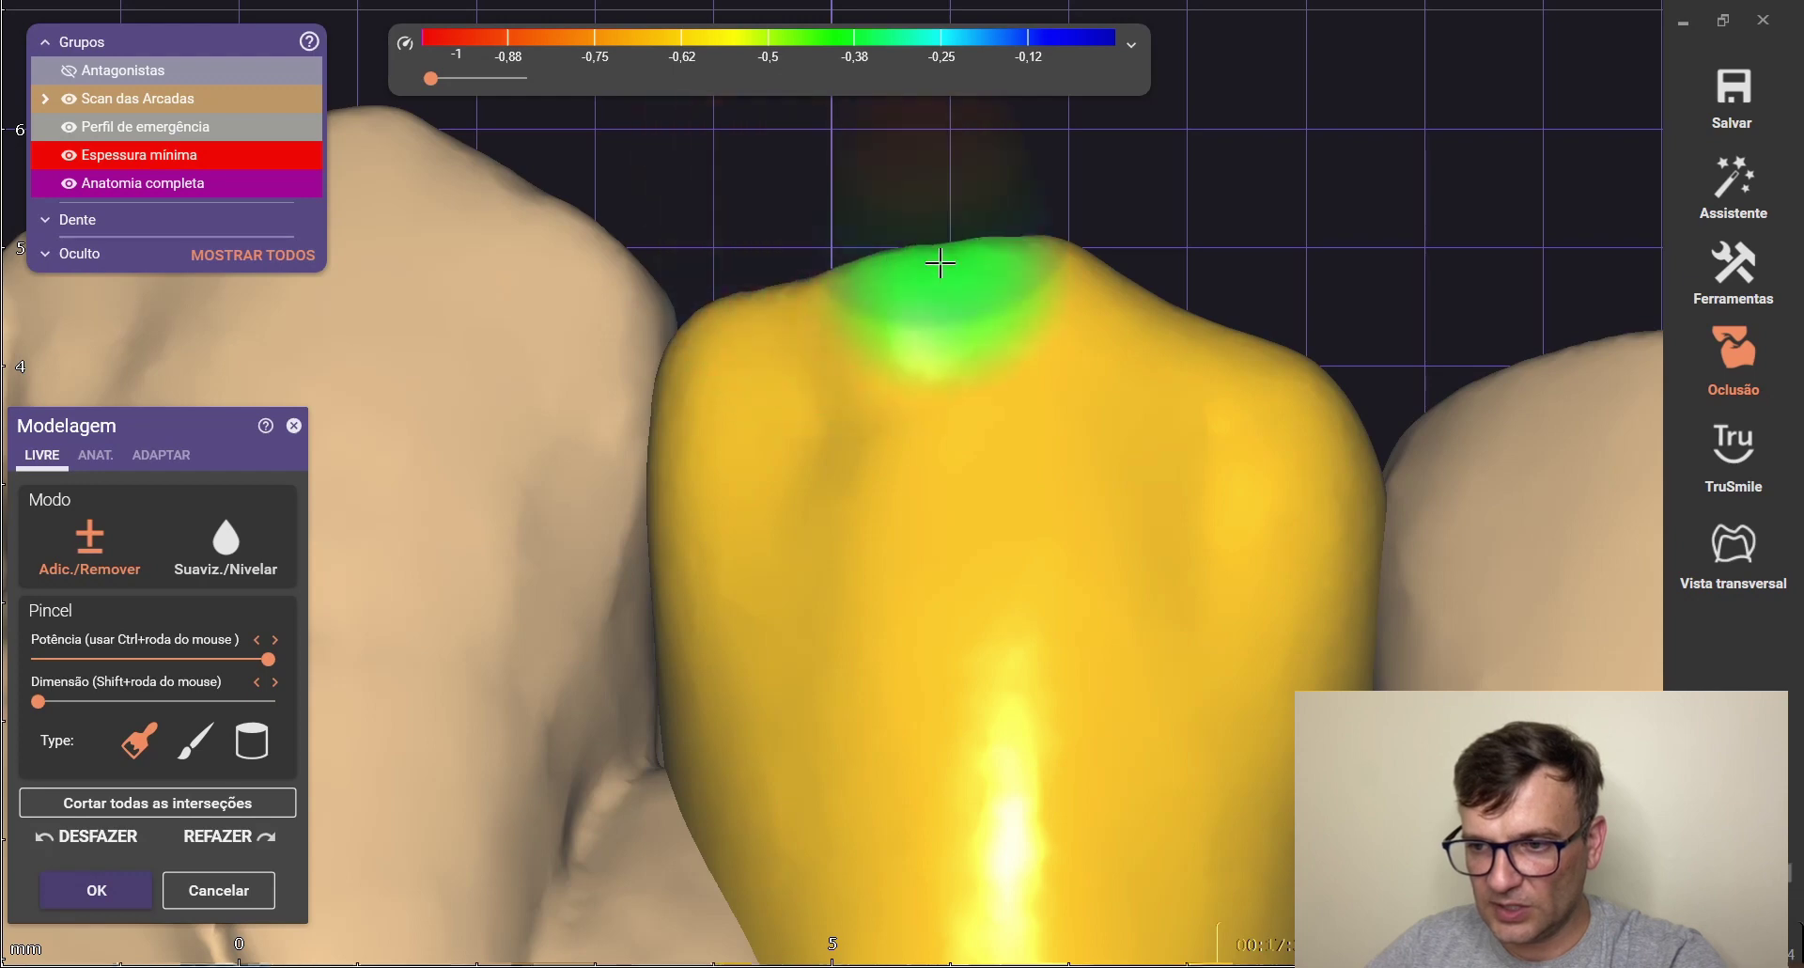
{"action": "mouse_move", "coordinate": [1132, 284]}
{"action": "left_mouse_down"}
{"action": "mouse_move", "coordinate": [1275, 340]}
{"action": "mouse_move", "coordinate": [1238, 331]}
{"action": "left_mouse_up"}
{"action": "left_click_drag", "start_coordinate": [772, 294], "coordinate": [751, 293]}
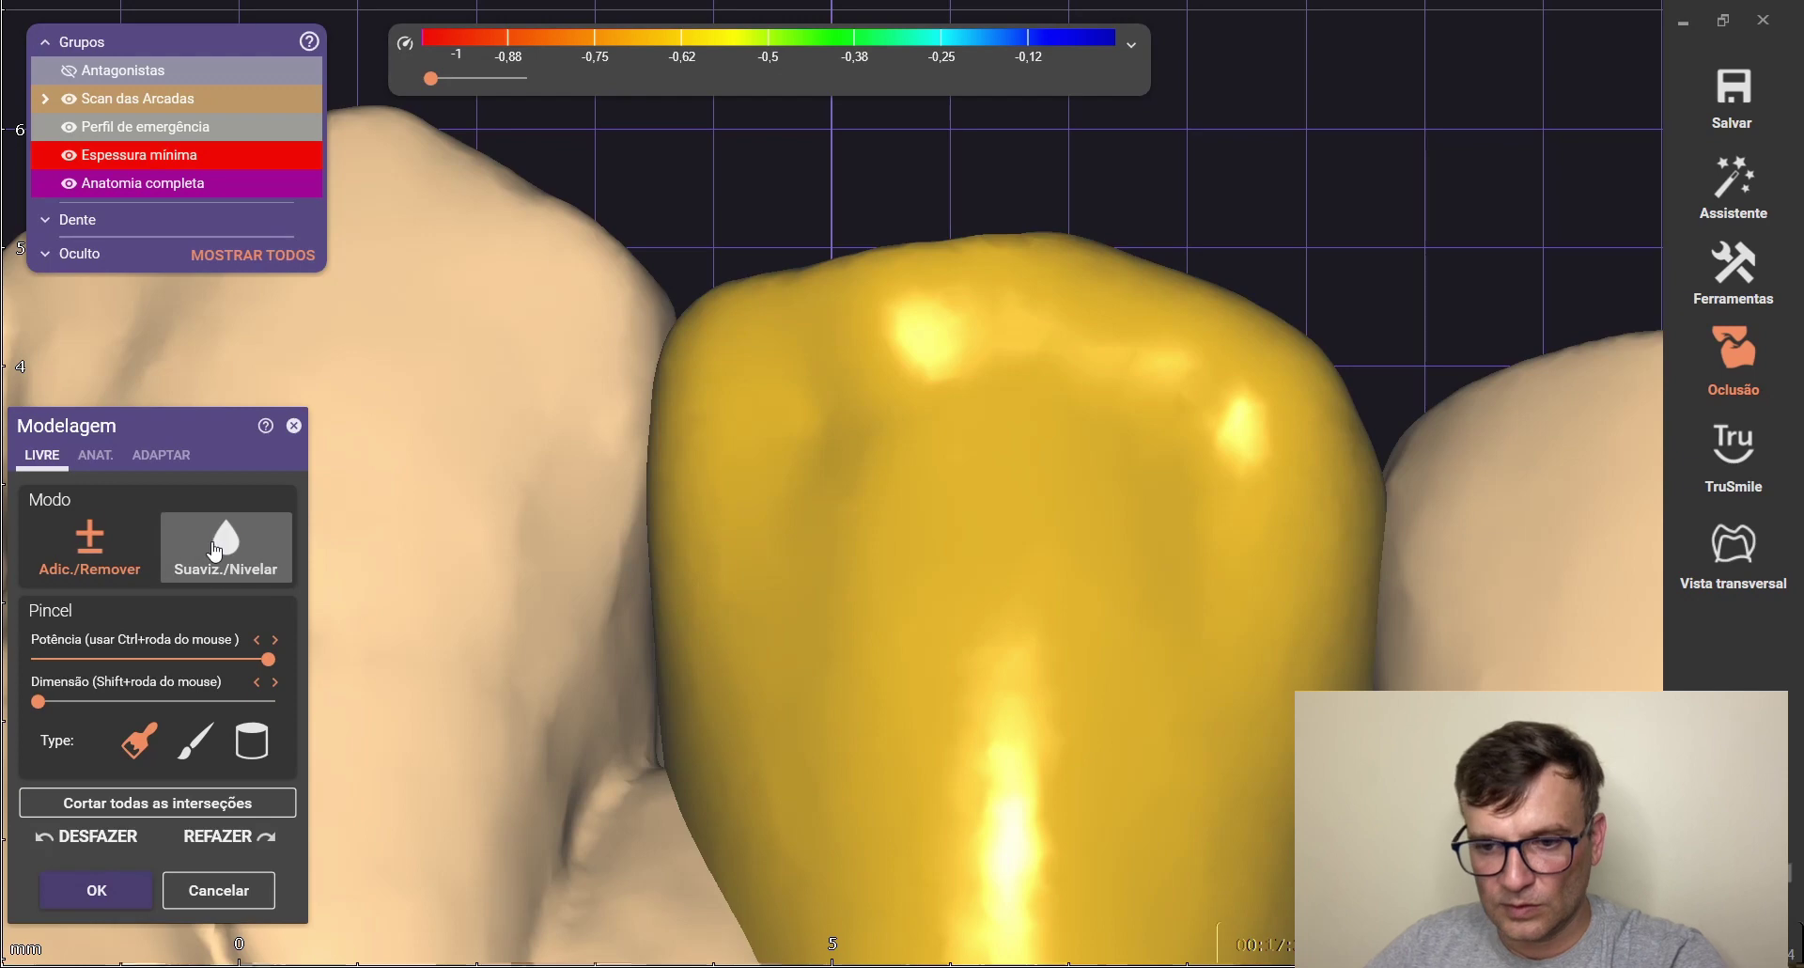
{"action": "left_click", "coordinate": [214, 551]}
{"action": "mouse_move", "coordinate": [843, 353]}
{"action": "left_mouse_down"}
{"action": "mouse_move", "coordinate": [825, 323]}
{"action": "mouse_move", "coordinate": [713, 362]}
{"action": "mouse_move", "coordinate": [787, 368]}
{"action": "left_mouse_up"}
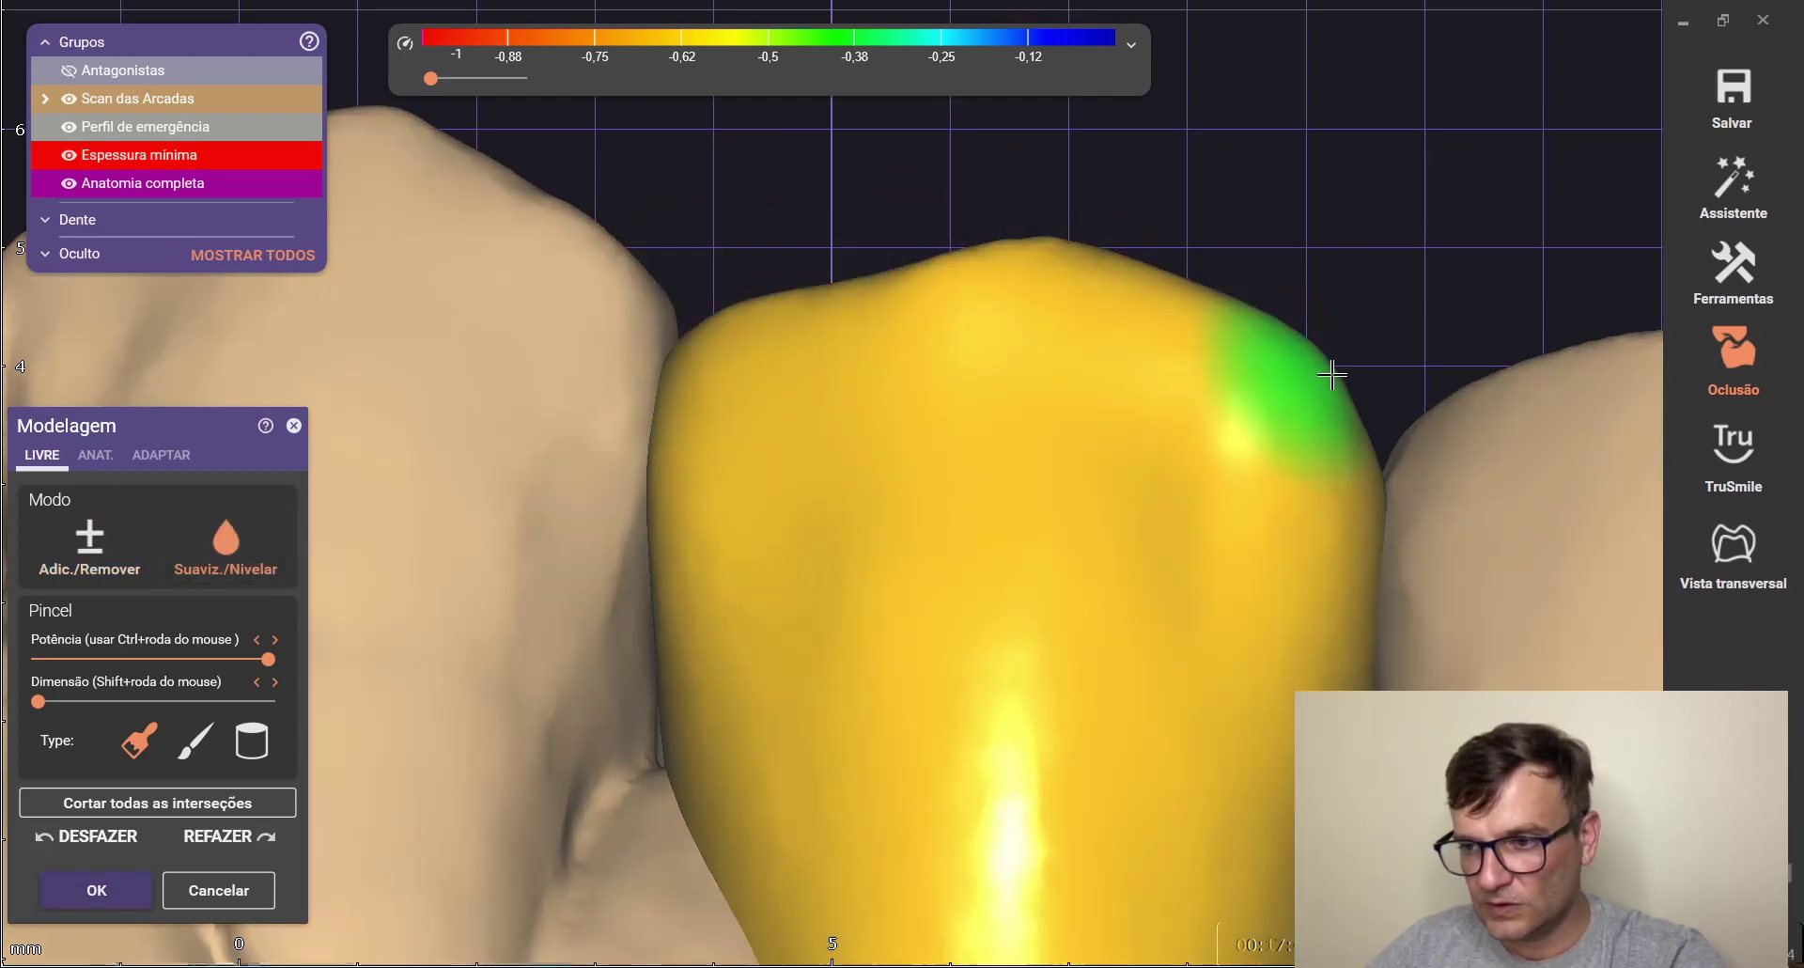
Set the anatomical modelling to parts of the tooth and pull tooth 15's distal surface back out of the neighbouring molar
{"action": "scroll", "coordinate": [850, 374], "scroll_direction": "down", "scroll_amount": 5}
{"action": "right_click_drag", "start_coordinate": [995, 542], "coordinate": [850, 713]}
{"action": "scroll", "coordinate": [849, 712], "scroll_direction": "up", "scroll_amount": 5}
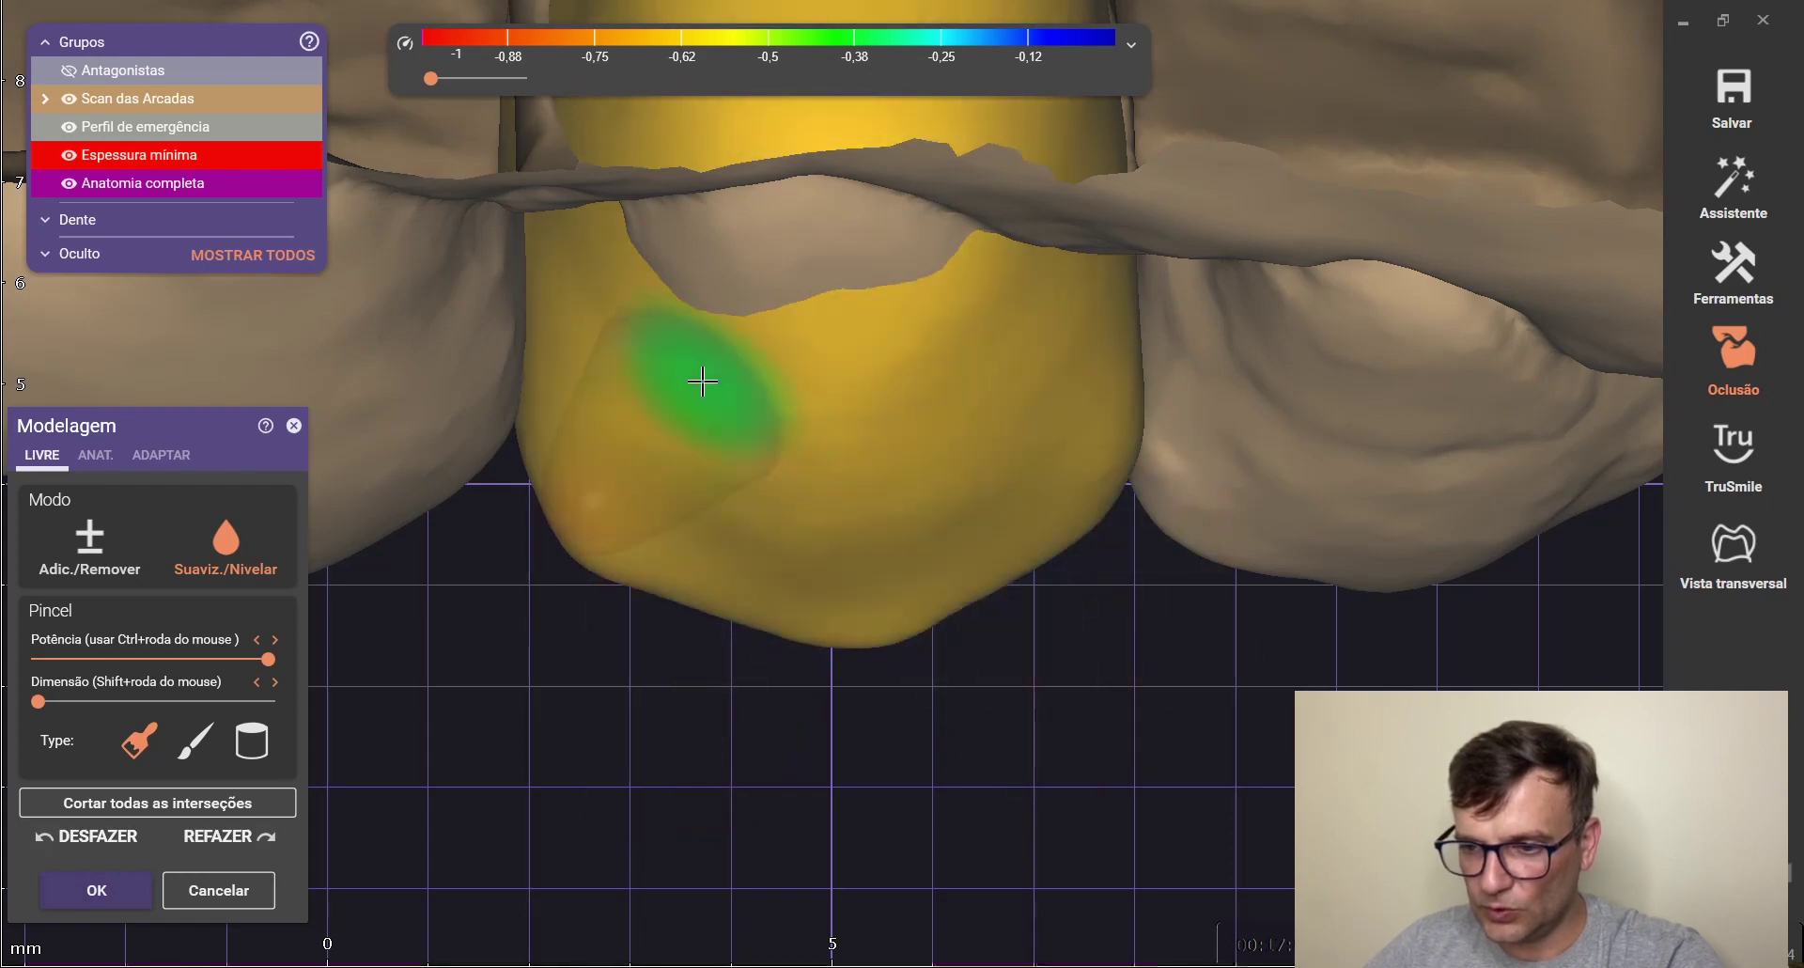
{"action": "scroll", "coordinate": [767, 514], "scroll_direction": "down", "scroll_amount": 5}
{"action": "right_click_drag", "start_coordinate": [829, 383], "coordinate": [849, 537]}
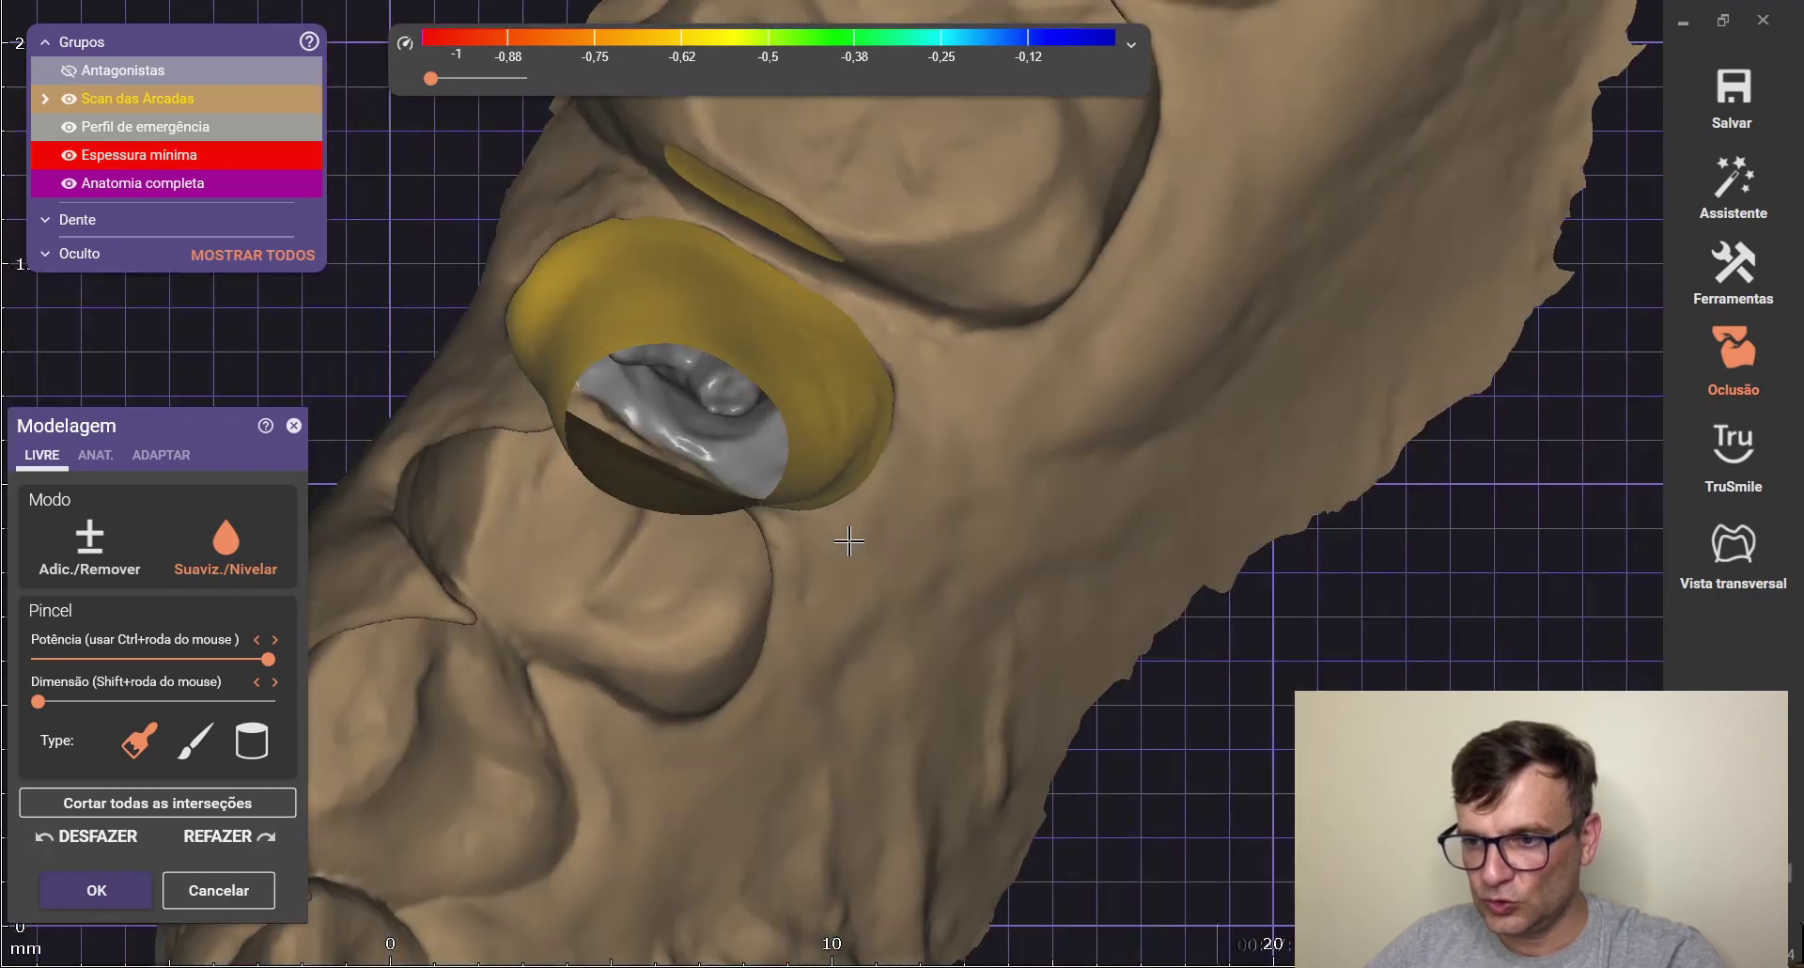
{"action": "left_click", "coordinate": [83, 459]}
{"action": "left_click", "coordinate": [226, 537]}
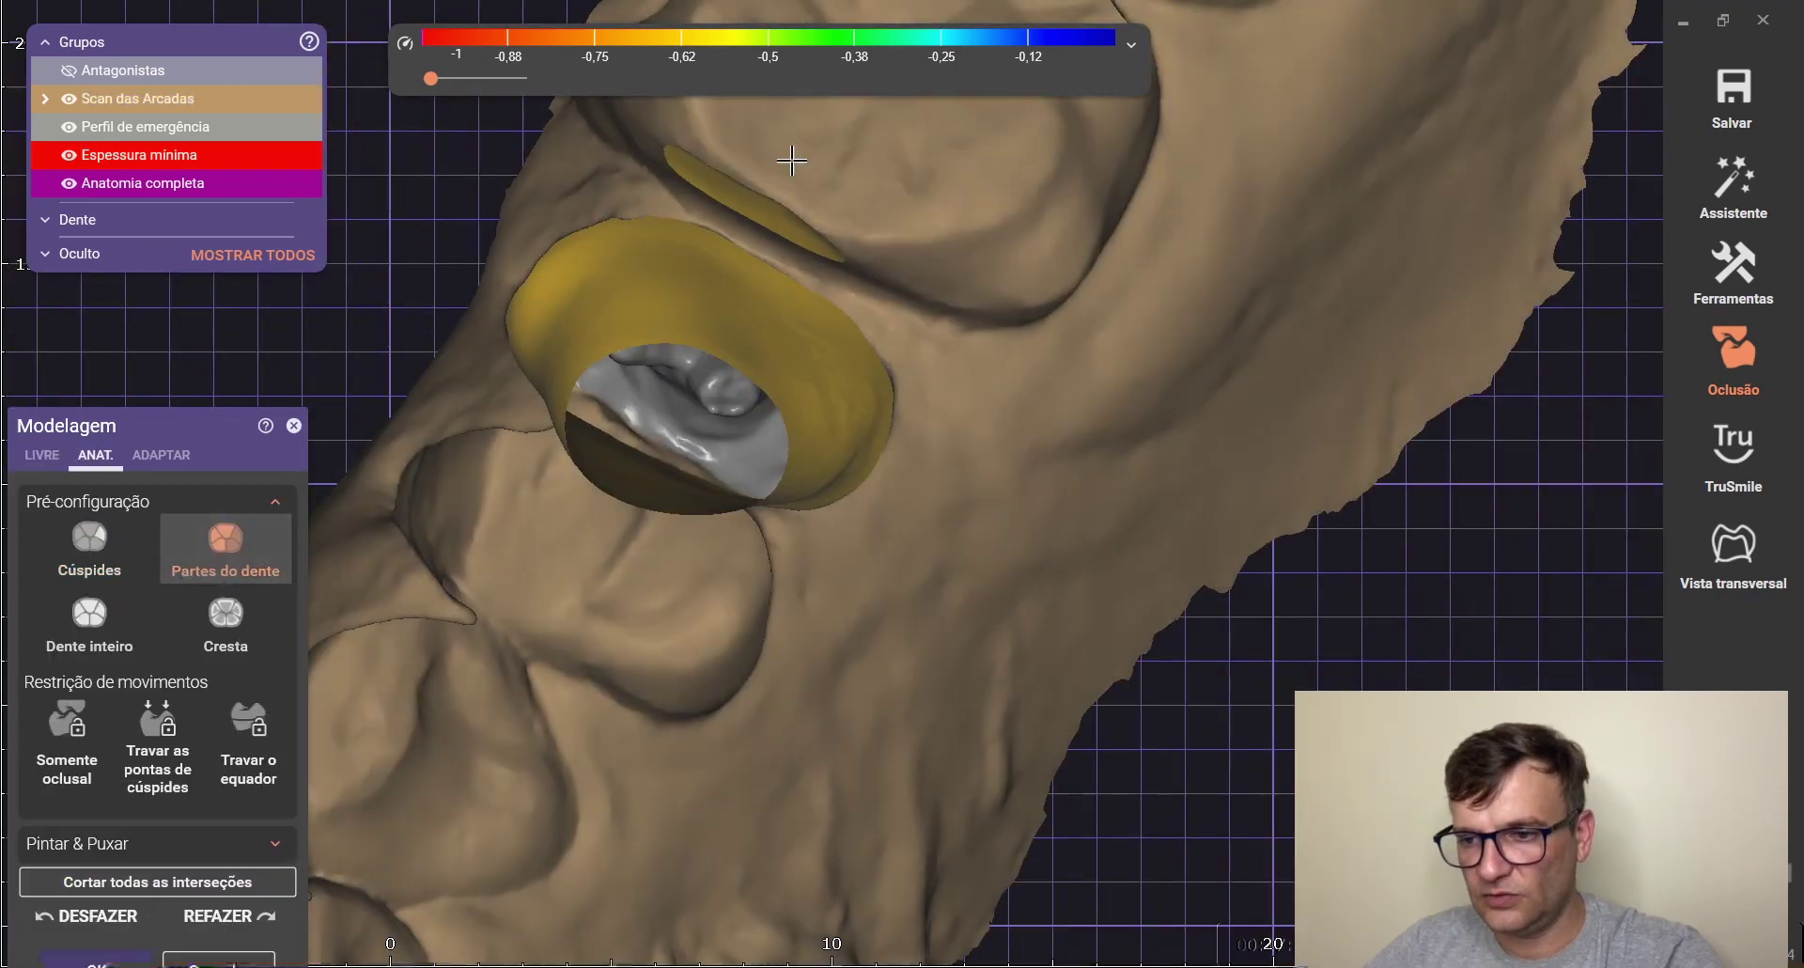
{"action": "scroll", "coordinate": [776, 169], "scroll_direction": "up", "scroll_amount": 5}
{"action": "right_click_drag", "start_coordinate": [776, 169], "coordinate": [991, 217]}
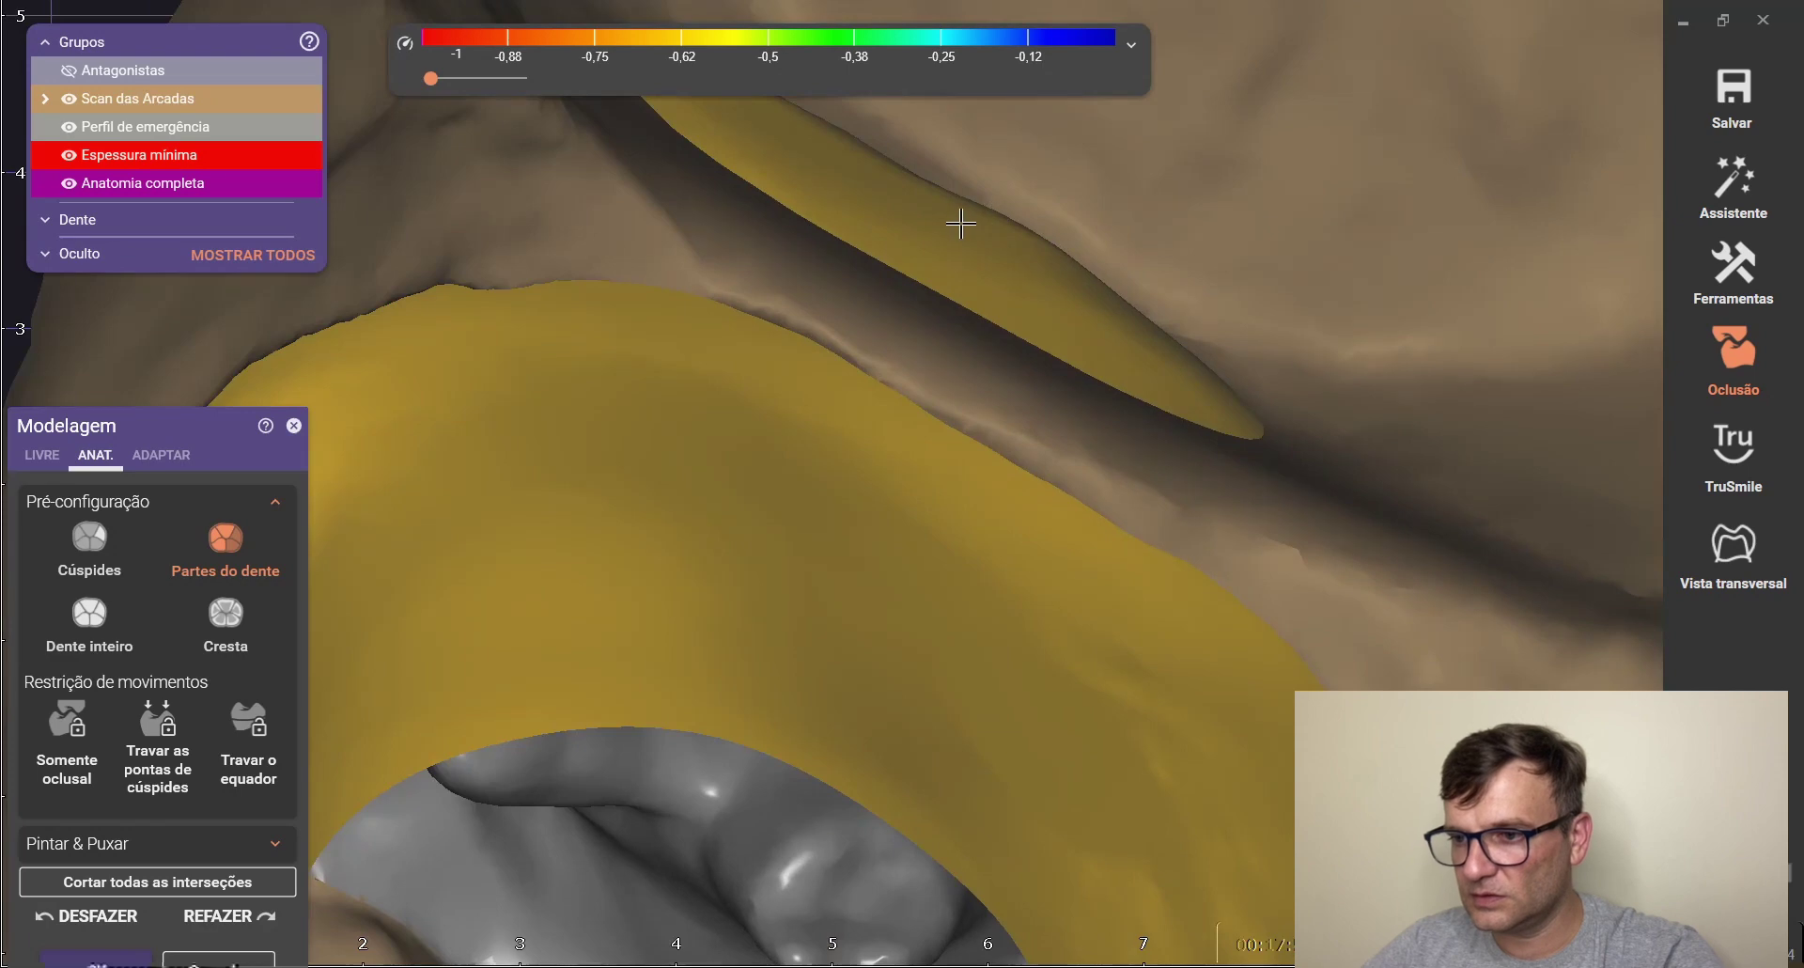
{"action": "scroll", "coordinate": [946, 181], "scroll_direction": "down", "scroll_amount": 8}
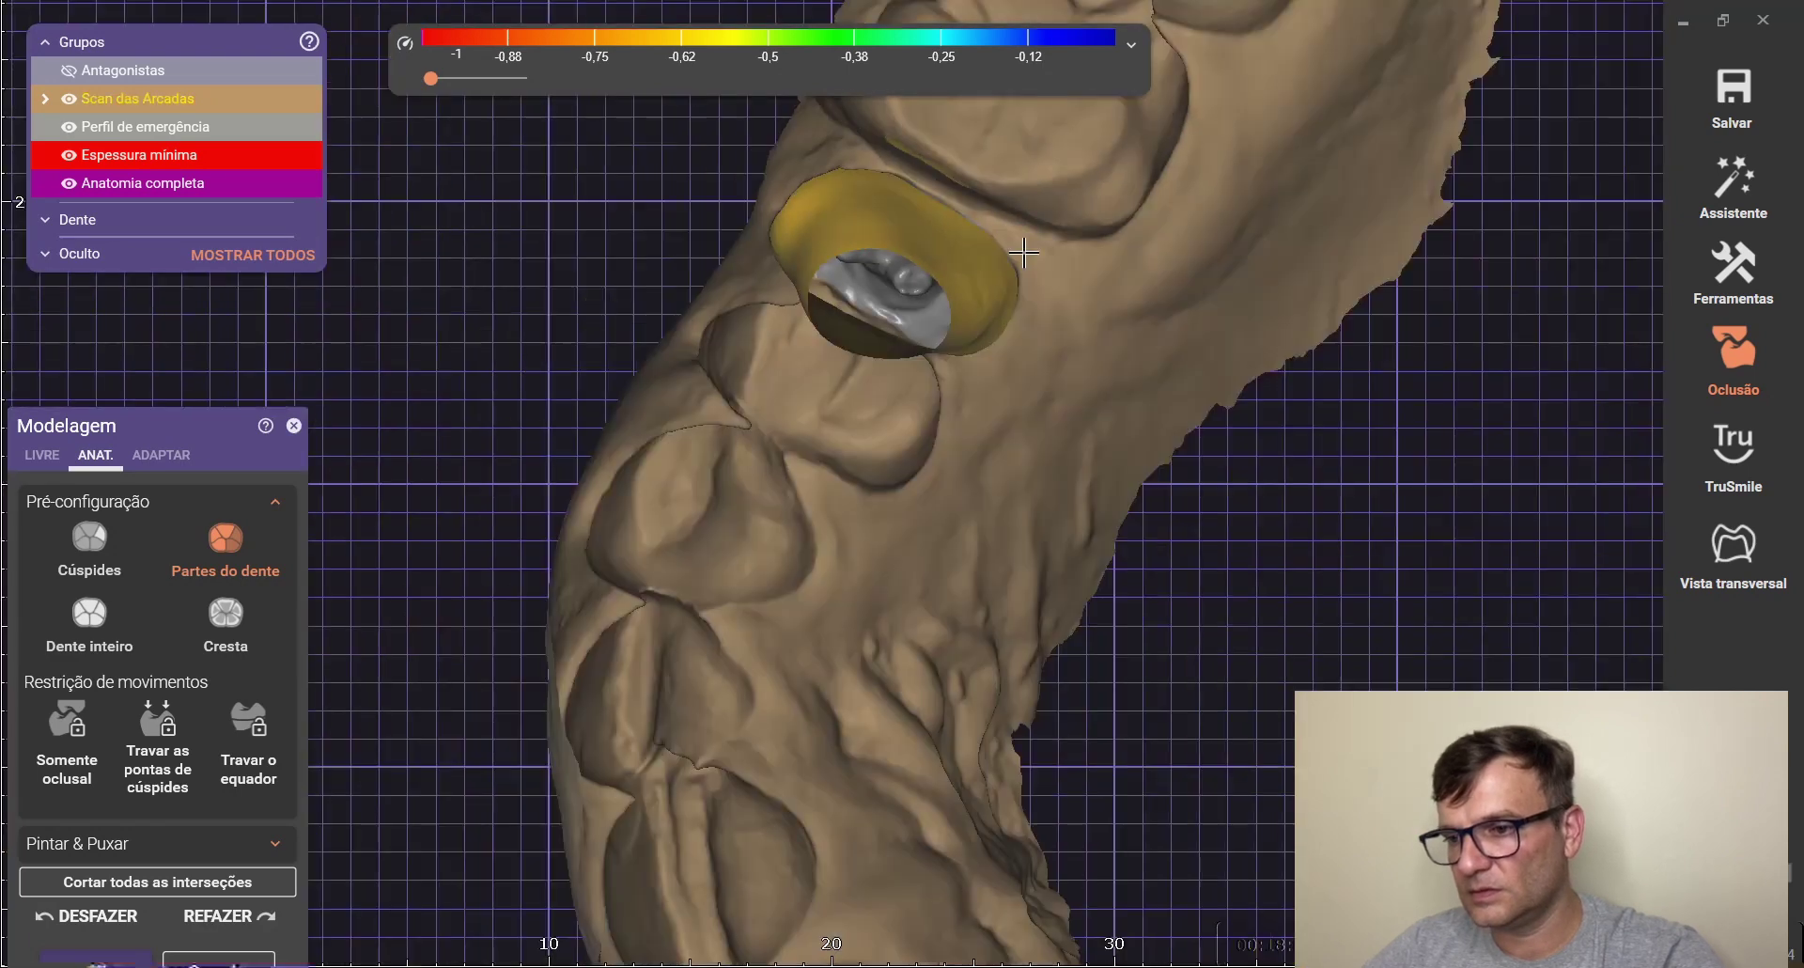
Check the mesial contact of tooth 15 with the neighbouring premolar and the coverage of the lingual margin
{"action": "scroll", "coordinate": [797, 383], "scroll_direction": "up", "scroll_amount": 8}
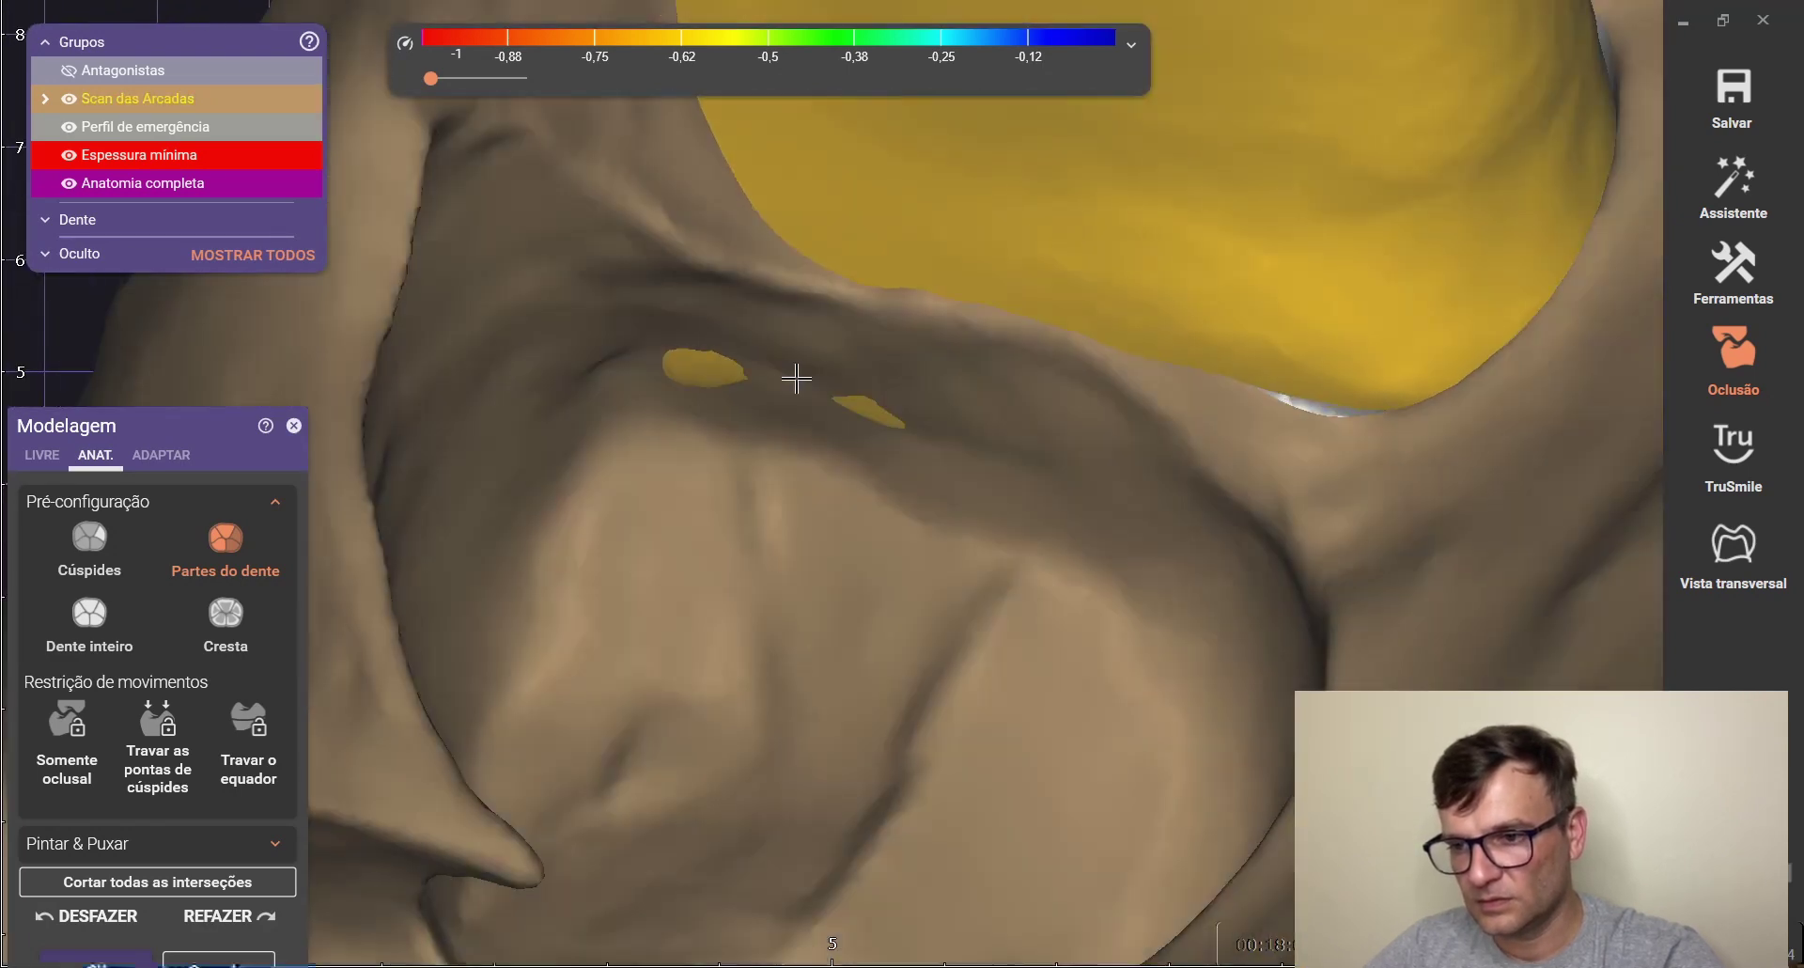
{"action": "scroll", "coordinate": [797, 379], "scroll_direction": "down", "scroll_amount": 7}
{"action": "right_click_drag", "start_coordinate": [796, 378], "coordinate": [872, 324]}
{"action": "scroll", "coordinate": [897, 343], "scroll_direction": "up", "scroll_amount": 5}
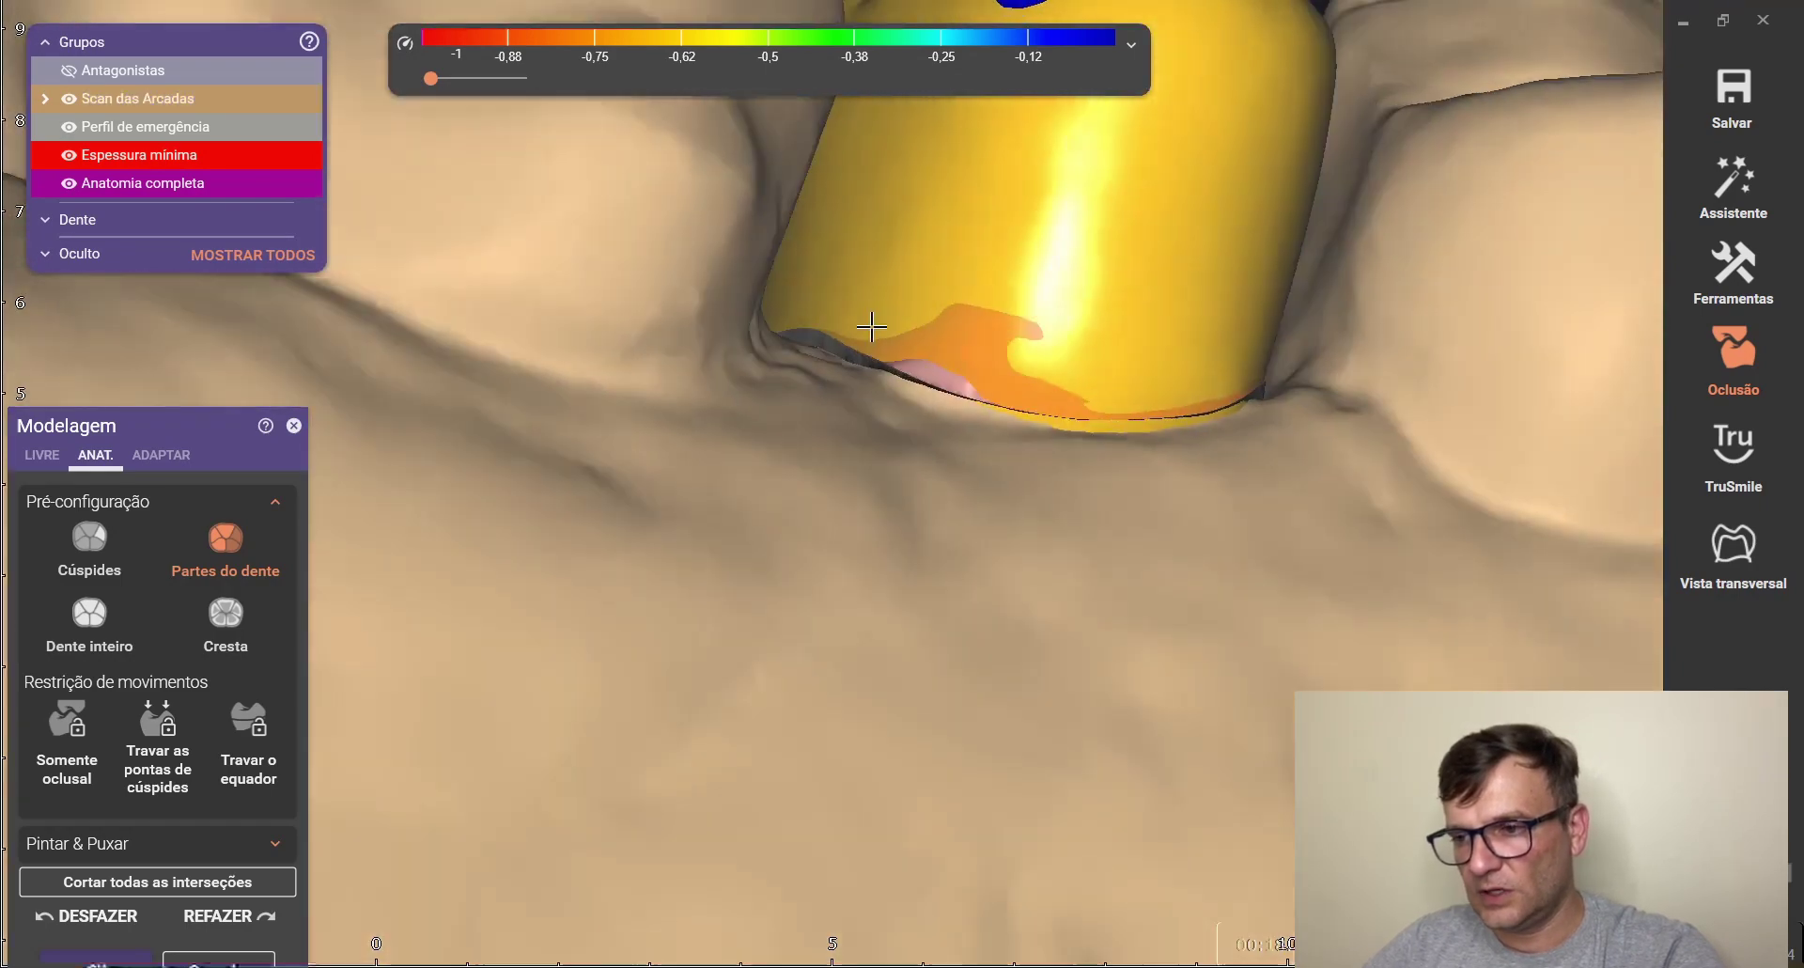
{"action": "scroll", "coordinate": [737, 416], "scroll_direction": "down", "scroll_amount": 2}
{"action": "right_click_drag", "start_coordinate": [717, 599], "coordinate": [877, 649]}
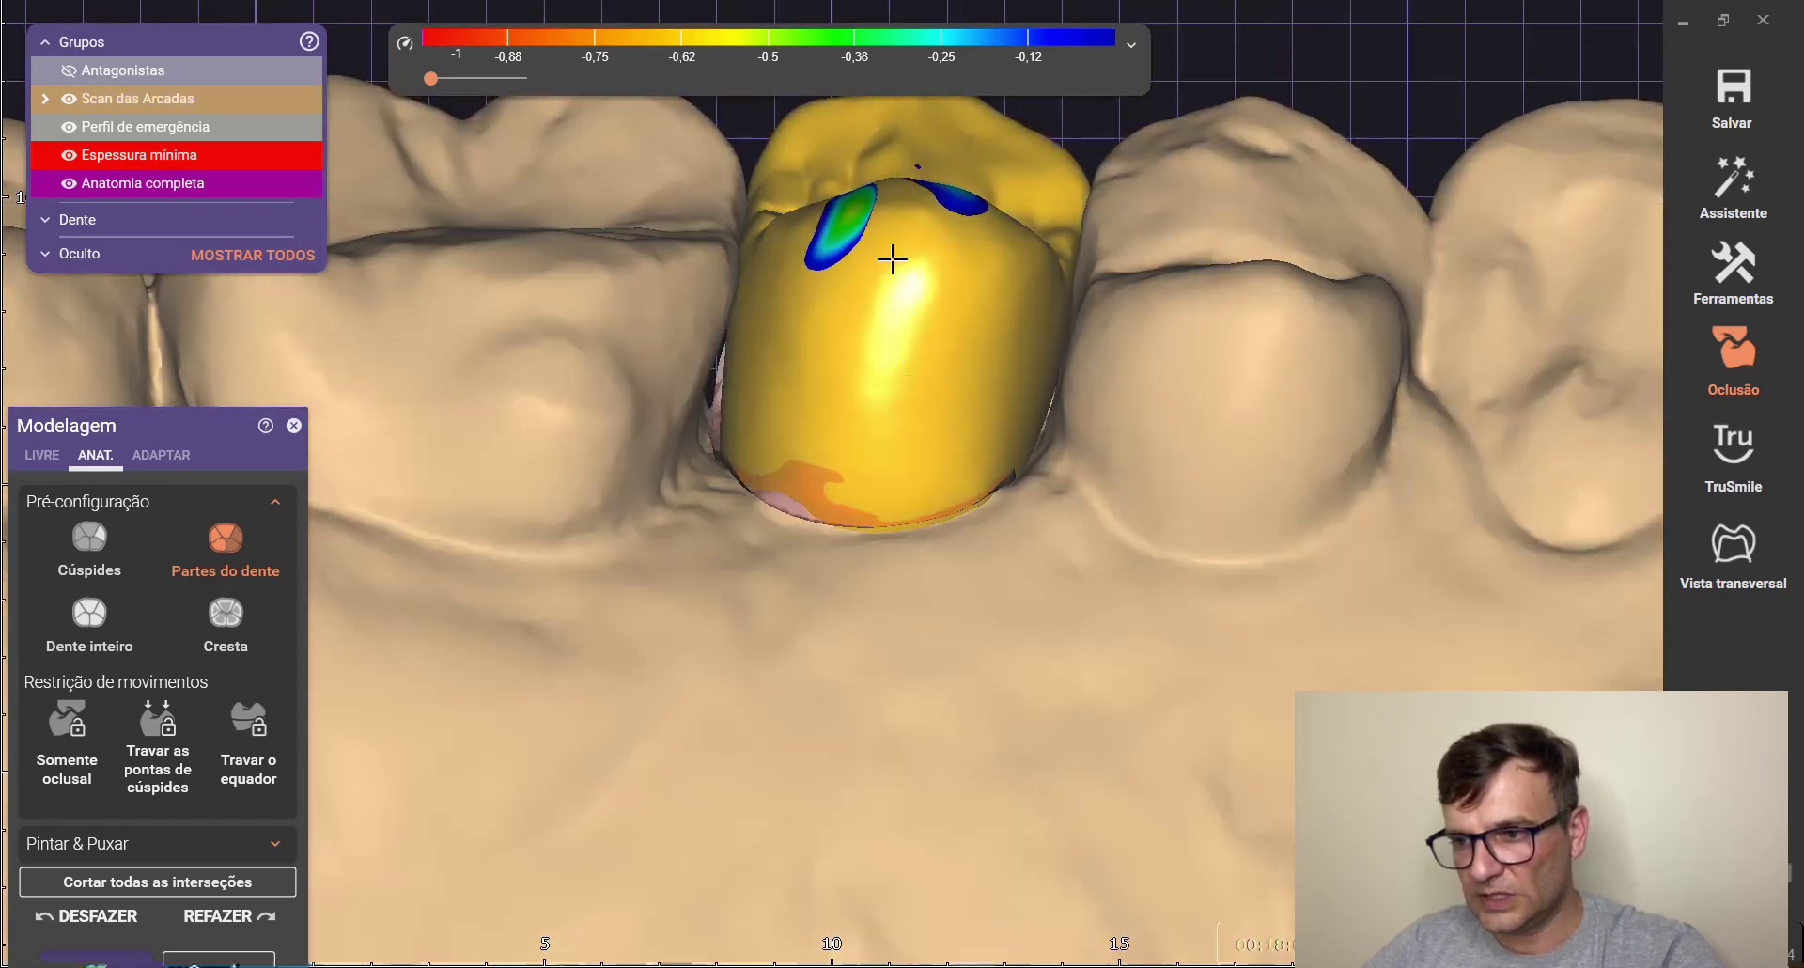
Deform the lingual cusp of tooth 15 to lighten its occlusal contacts and show the antagonist teeth
{"action": "scroll", "coordinate": [998, 228], "scroll_direction": "up", "scroll_amount": 5}
{"action": "scroll", "coordinate": [997, 235], "scroll_direction": "up", "scroll_amount": 2}
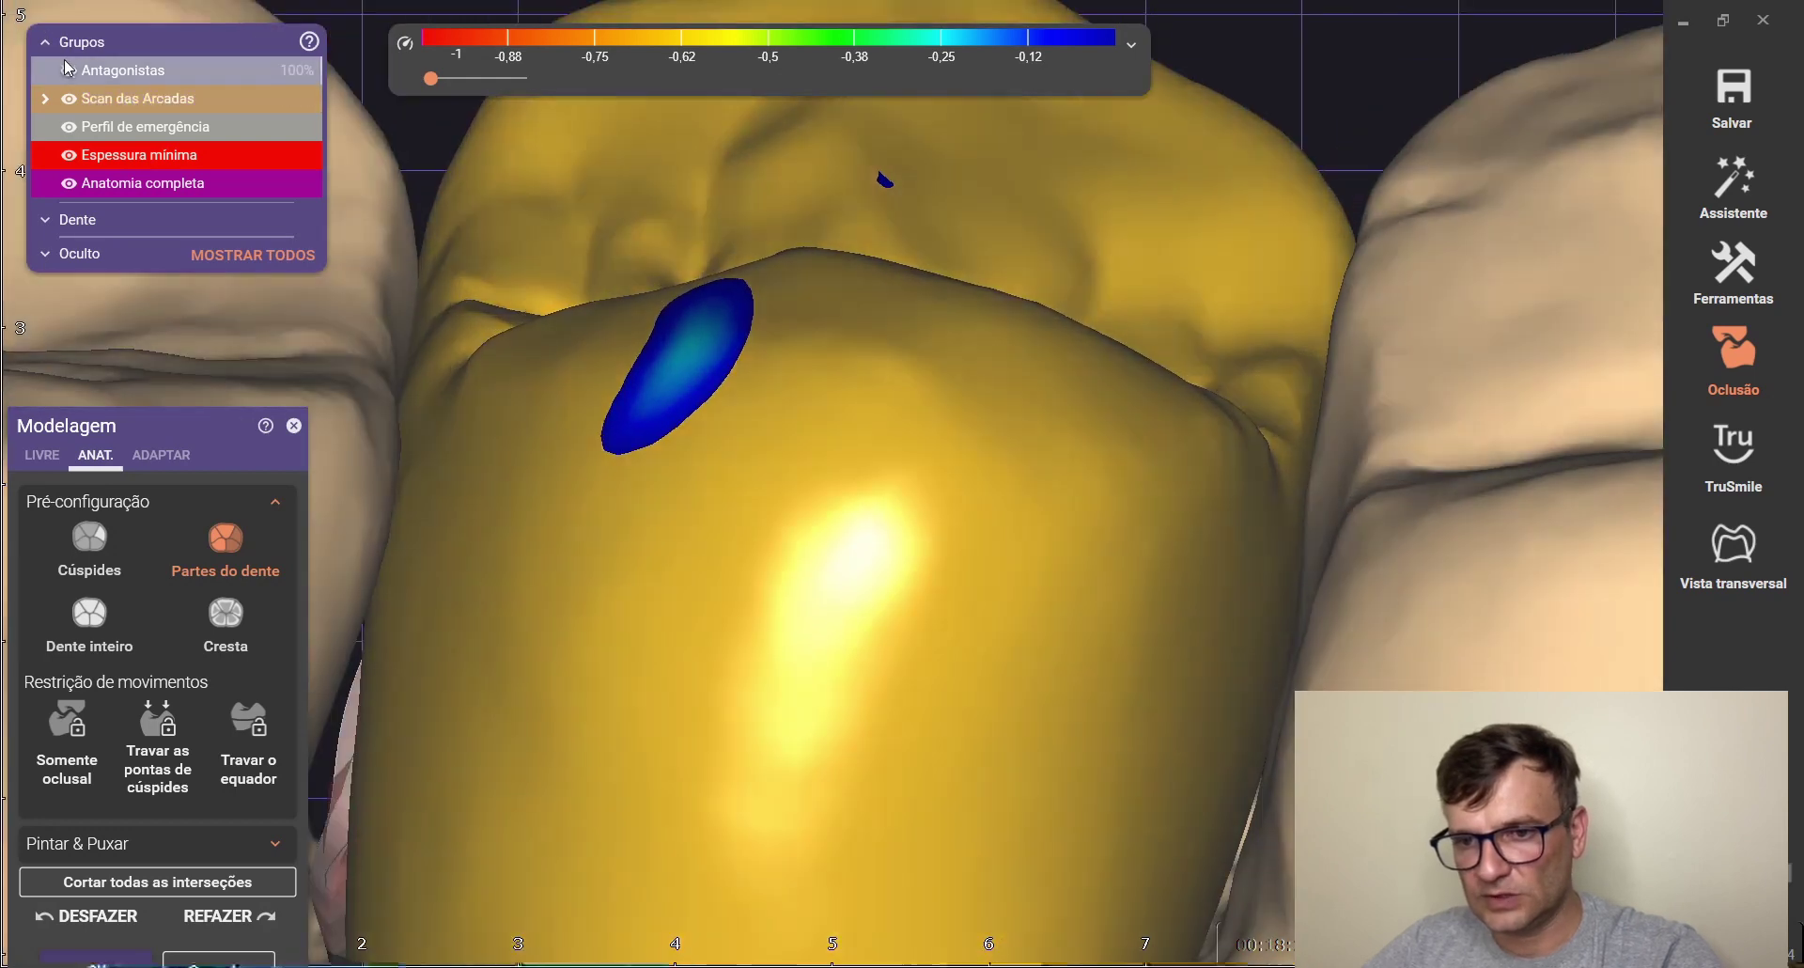
{"action": "left_click", "coordinate": [67, 70]}
{"action": "scroll", "coordinate": [729, 195], "scroll_direction": "down", "scroll_amount": 5}
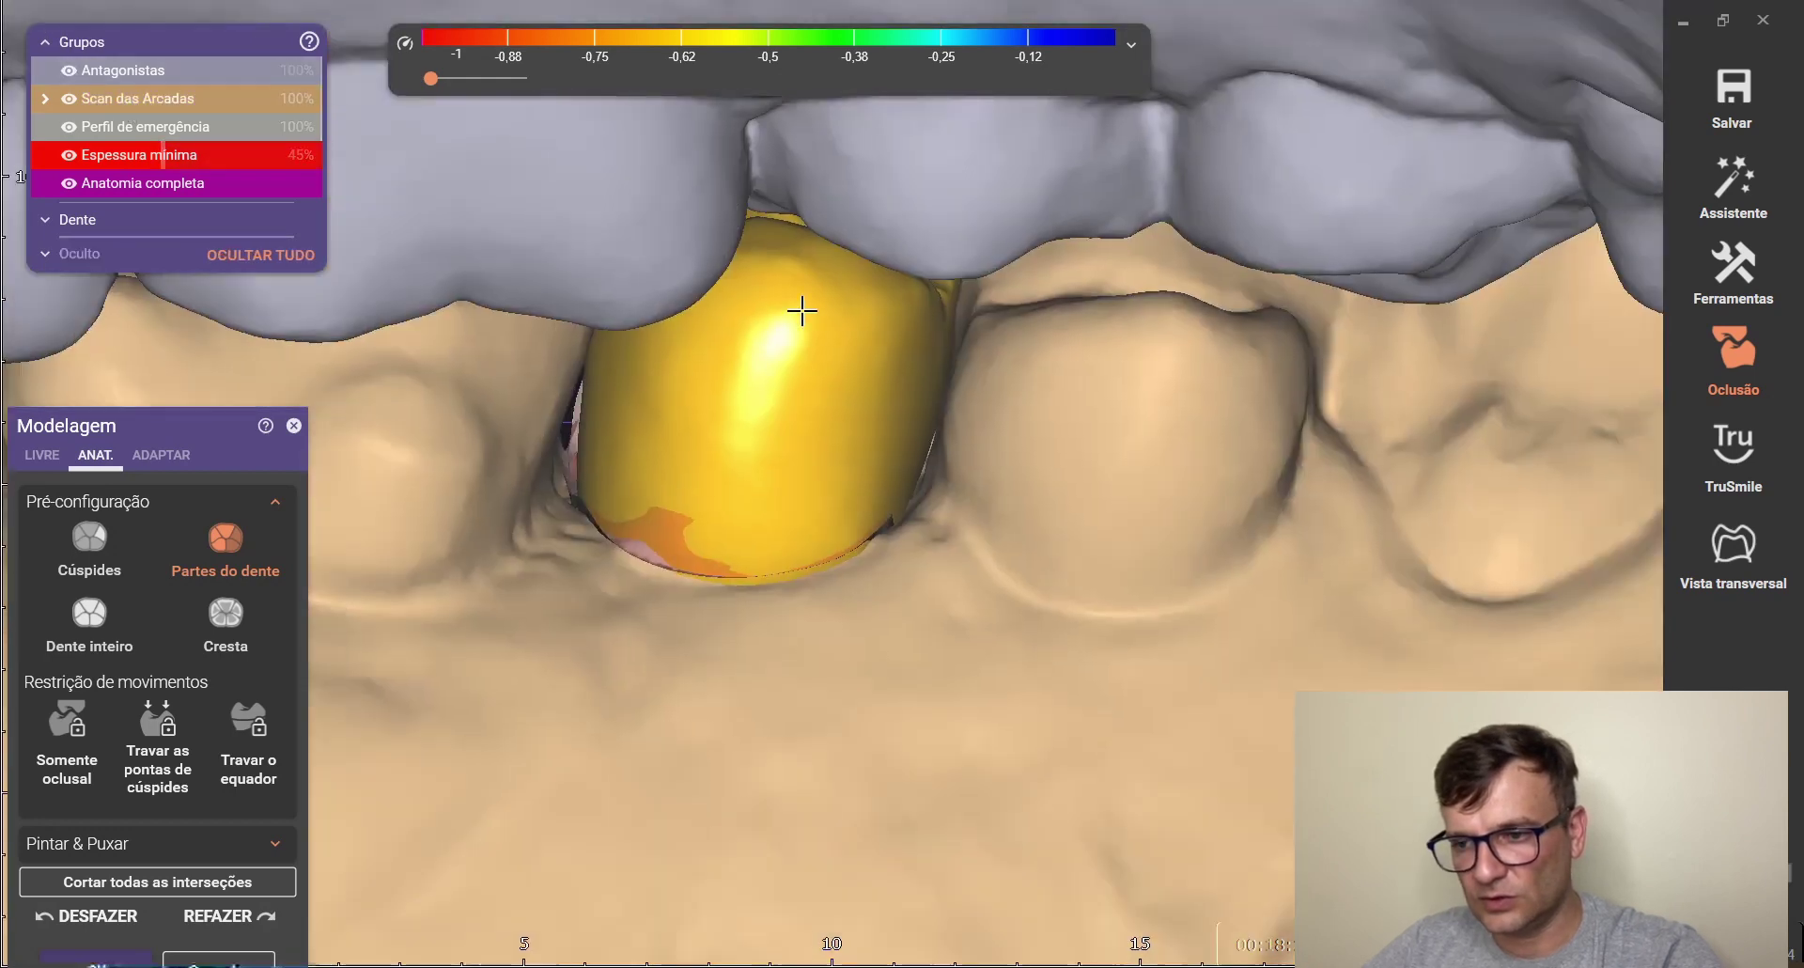
Hide the antagonist teeth and try the anatomical cusps preset on tooth 15's occlusal surface, undoing the deformation
{"action": "left_click", "coordinate": [69, 70]}
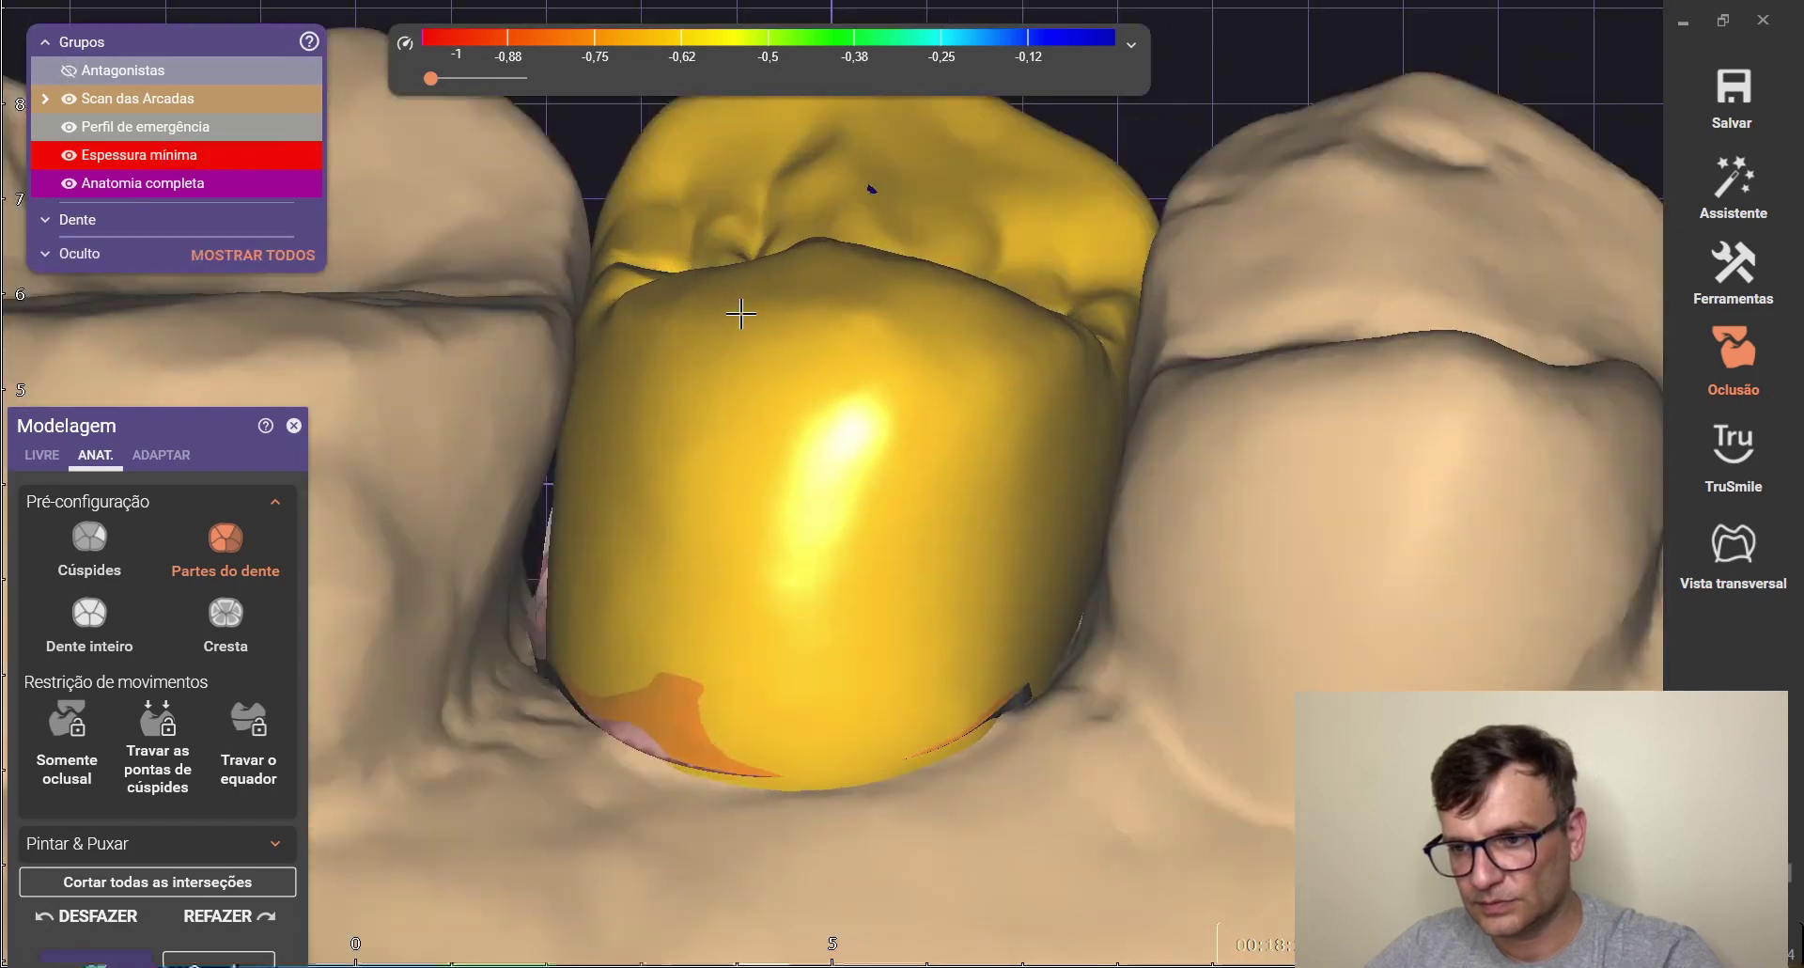
{"action": "scroll", "coordinate": [753, 447], "scroll_direction": "down", "scroll_amount": 5}
{"action": "right_click_drag", "start_coordinate": [752, 447], "coordinate": [845, 402]}
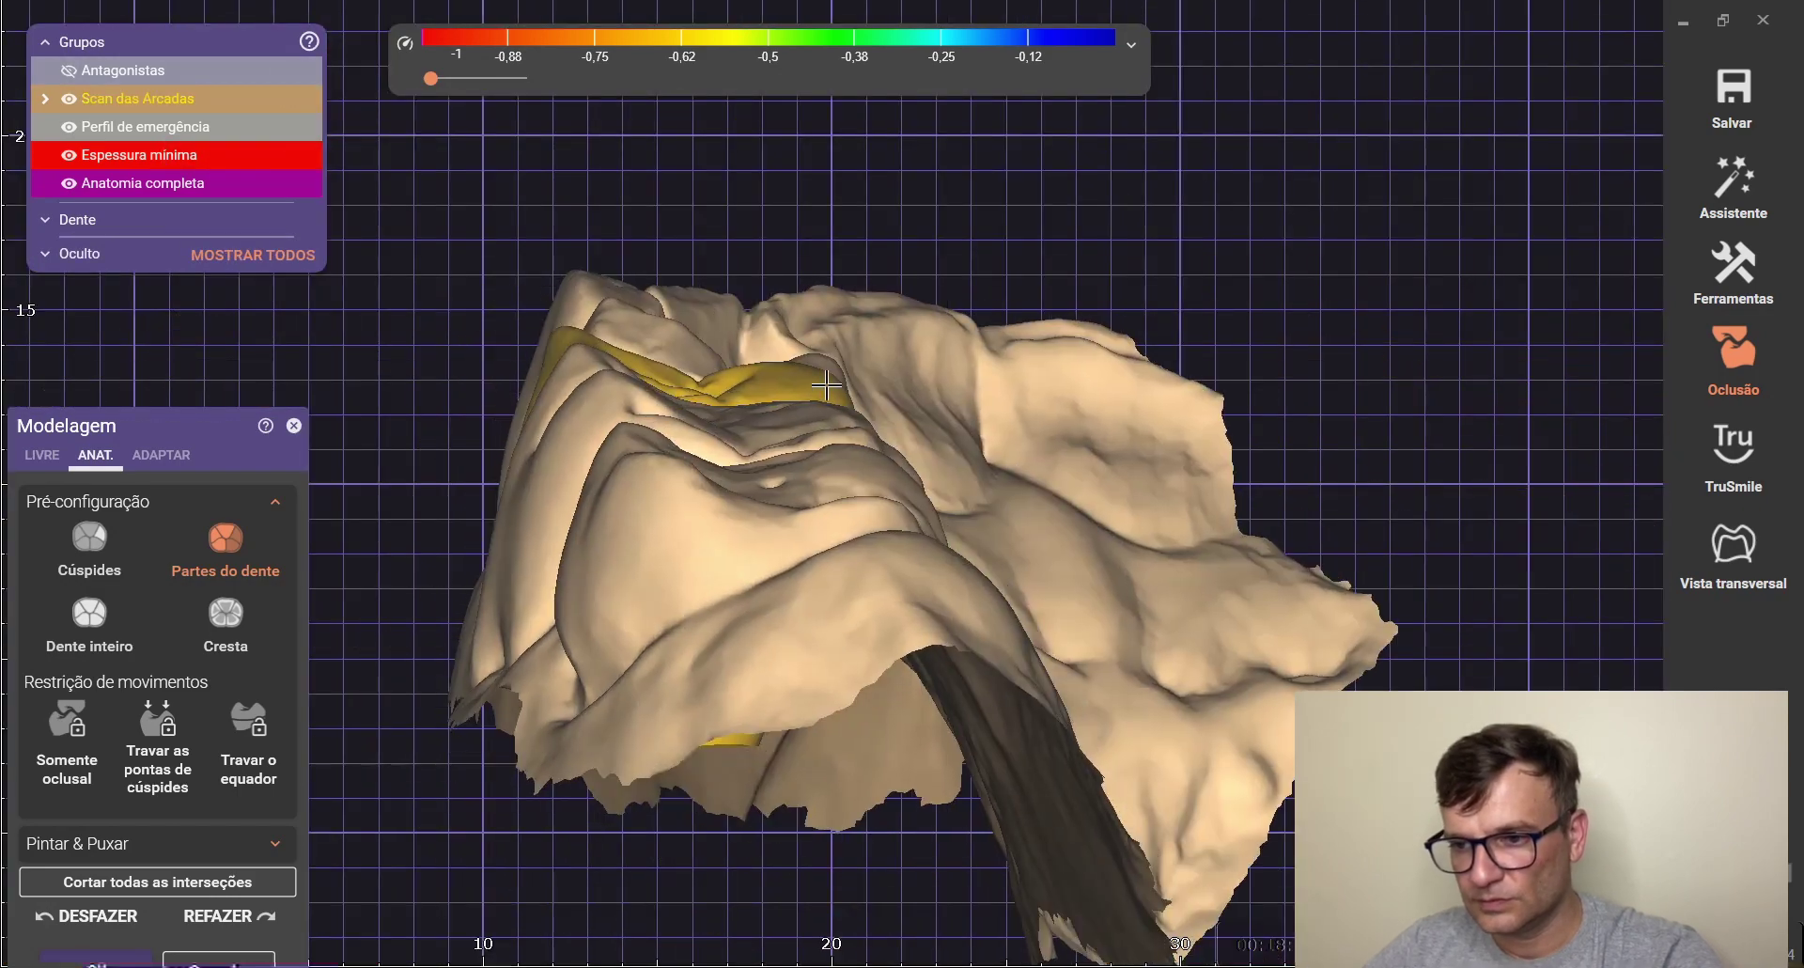
{"action": "scroll", "coordinate": [845, 402], "scroll_direction": "up", "scroll_amount": 5}
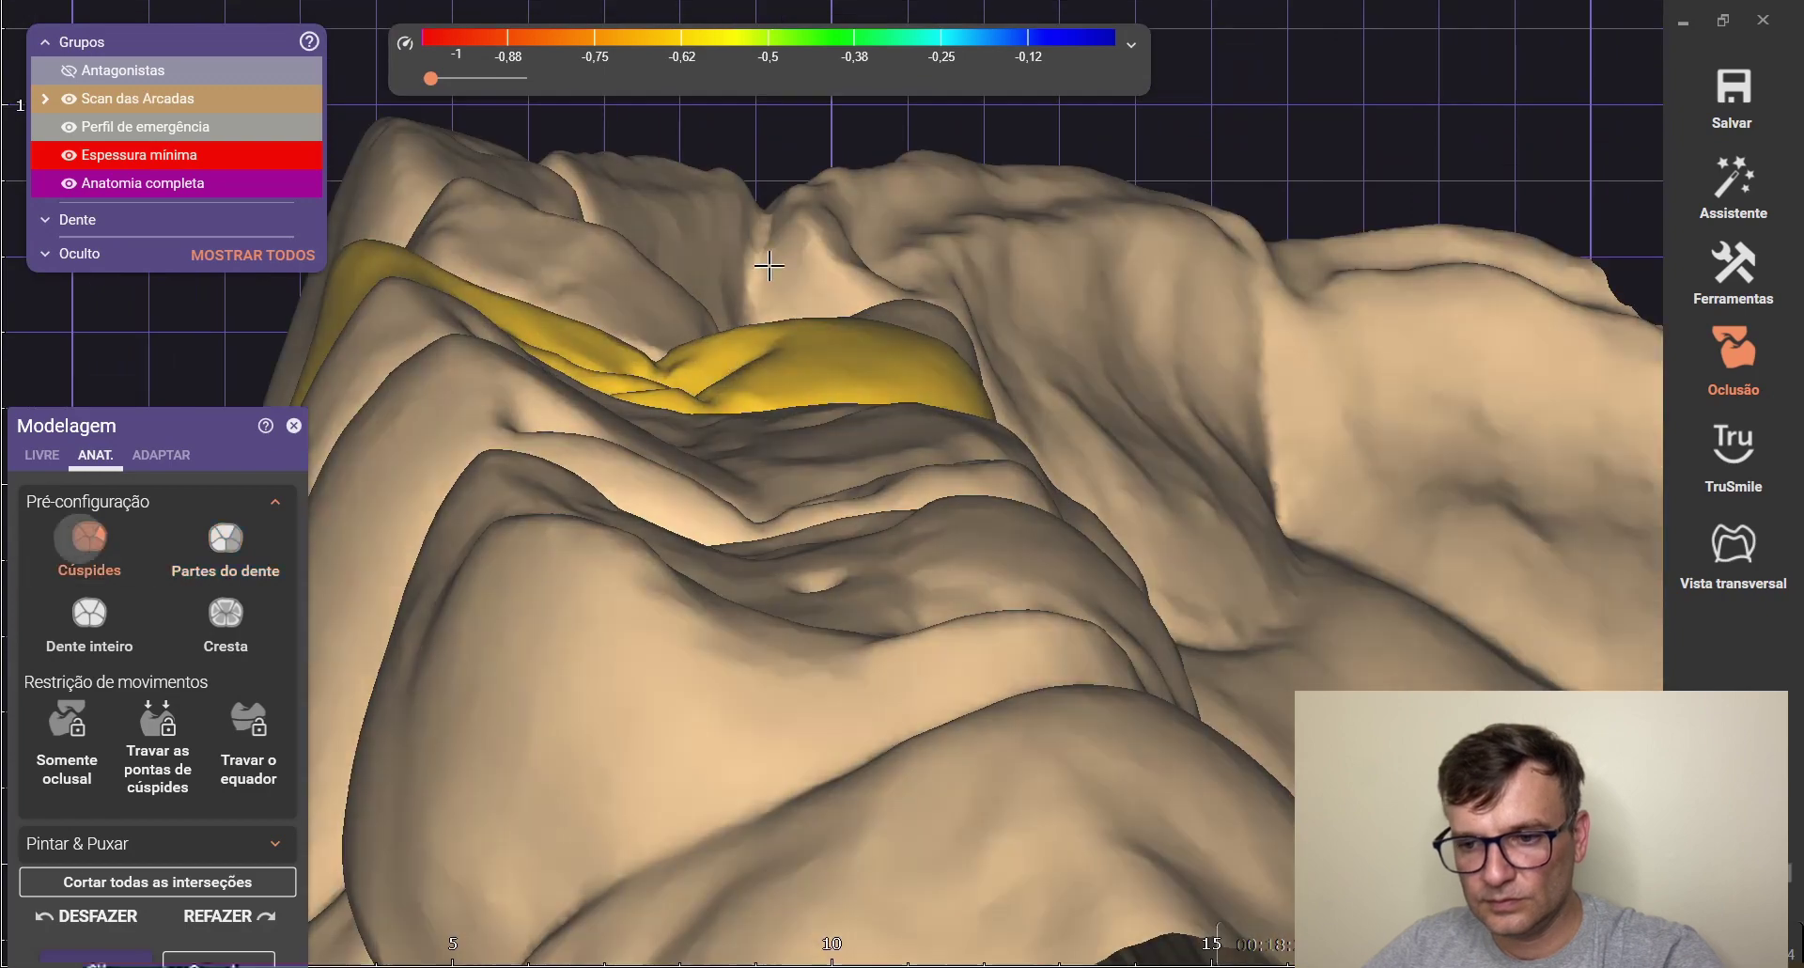
{"action": "scroll", "coordinate": [705, 385], "scroll_direction": "up", "scroll_amount": 3}
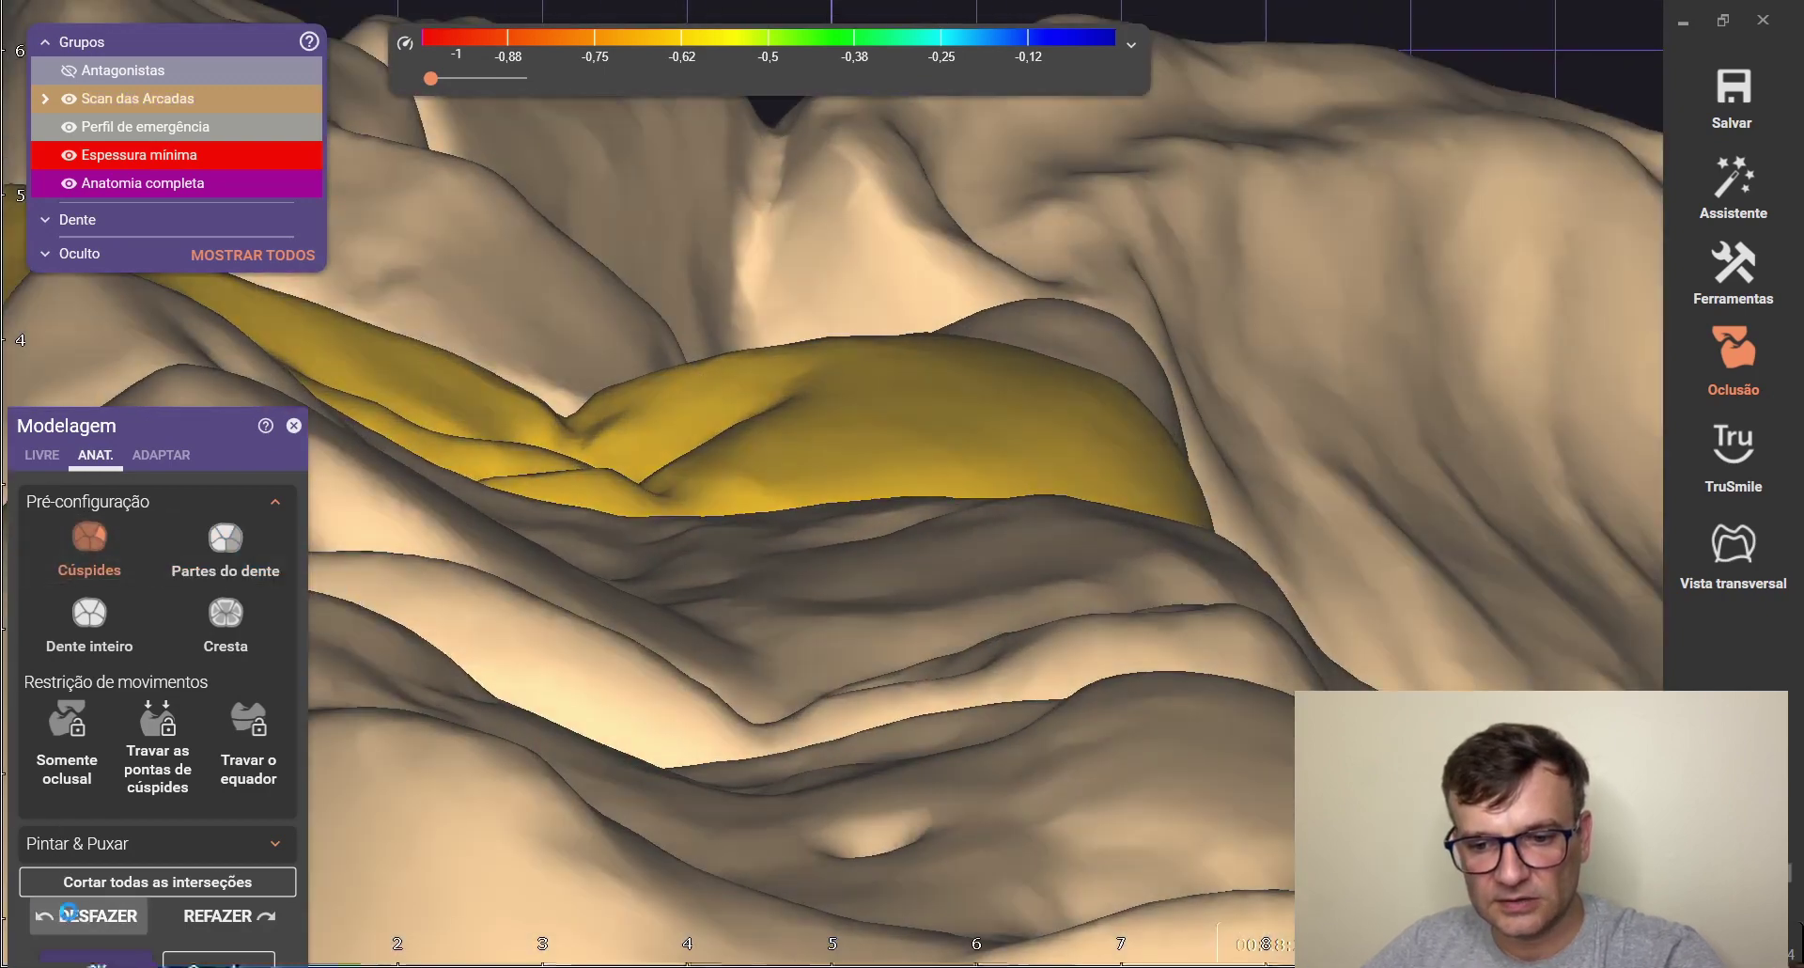
Adjust tooth 15's mesial ridge area with the tooth-parts preset and the cusp tips locked, and release the cusp-tip lock
{"action": "left_click", "coordinate": [239, 541]}
{"action": "scroll", "coordinate": [611, 413], "scroll_direction": "up", "scroll_amount": 3}
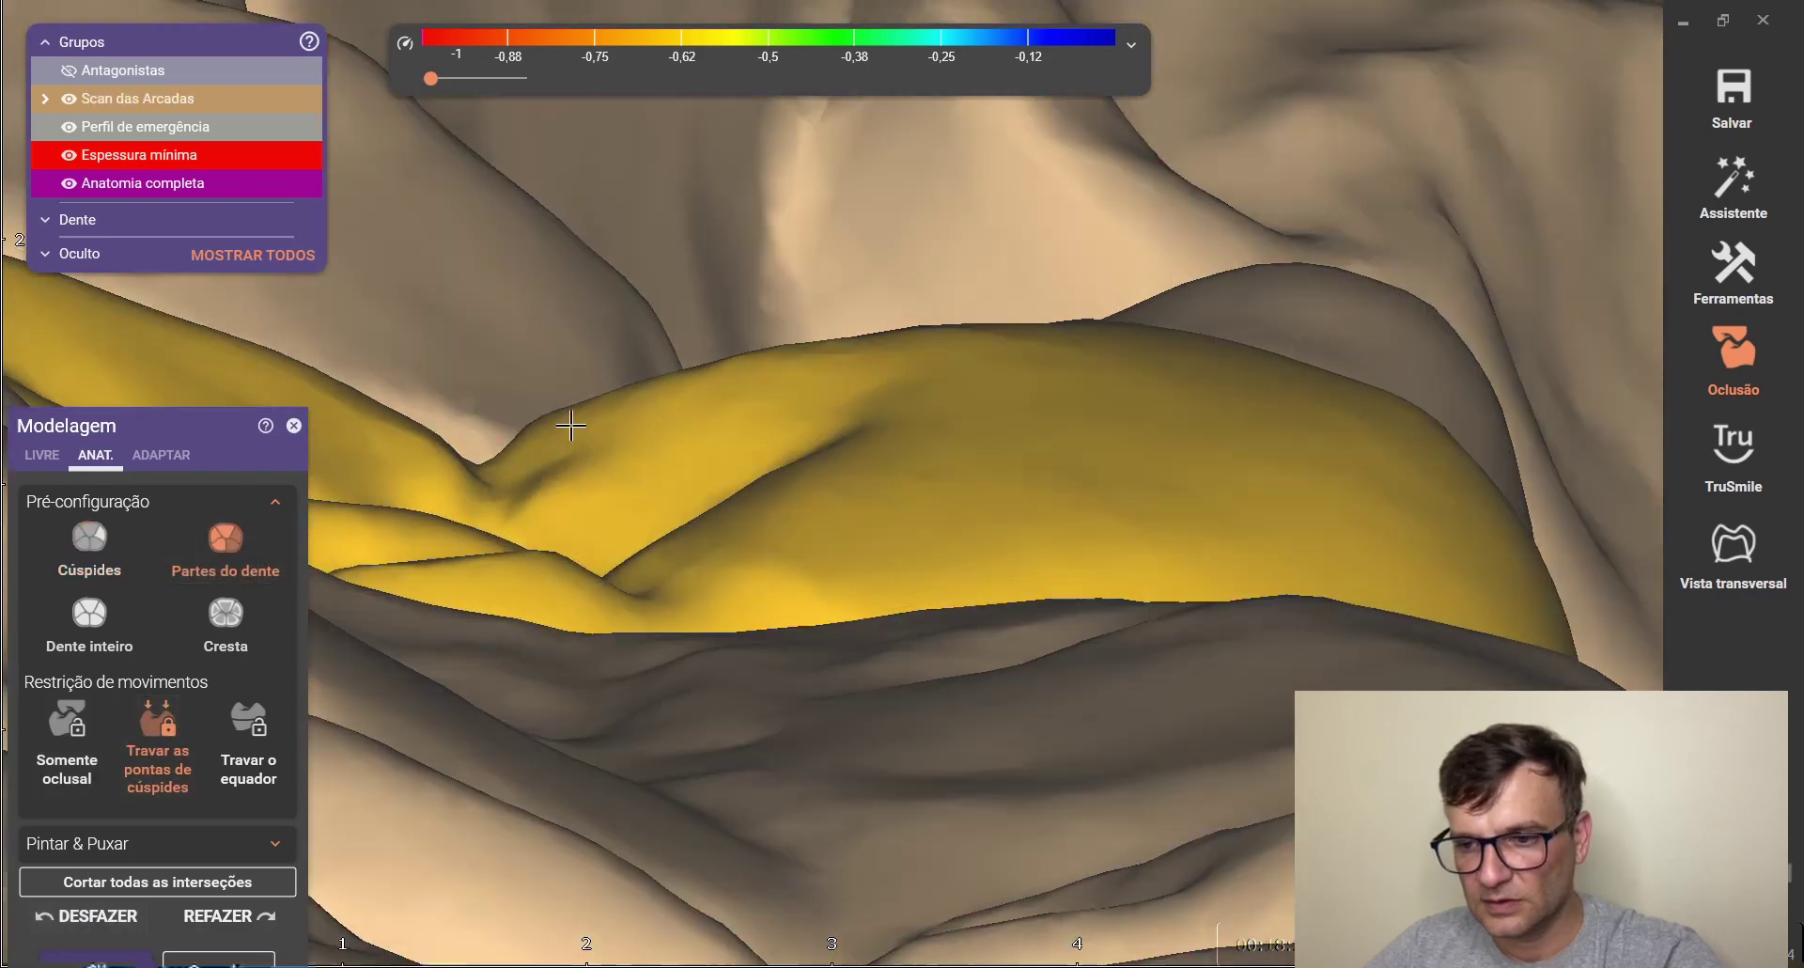
{"action": "right_click_drag", "start_coordinate": [590, 534], "coordinate": [697, 357]}
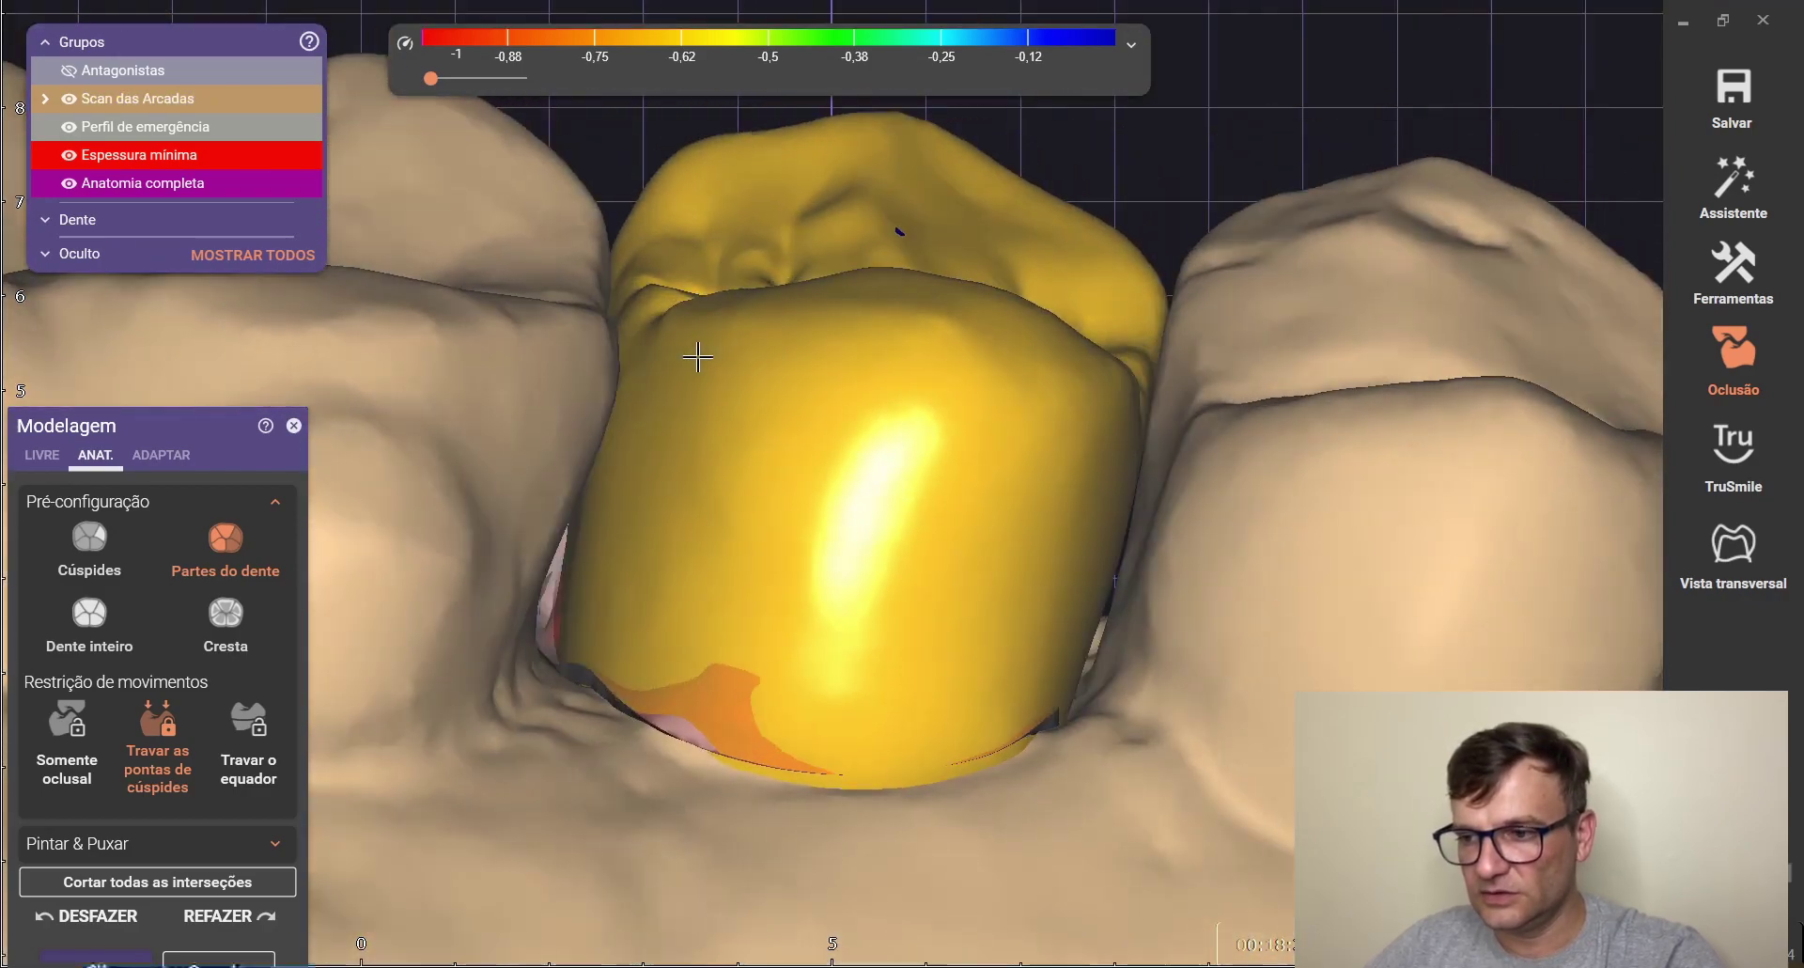
{"action": "scroll", "coordinate": [1269, 436], "scroll_direction": "up", "scroll_amount": 3}
{"action": "left_click", "coordinate": [164, 736]}
{"action": "scroll", "coordinate": [1102, 341], "scroll_direction": "up", "scroll_amount": 2}
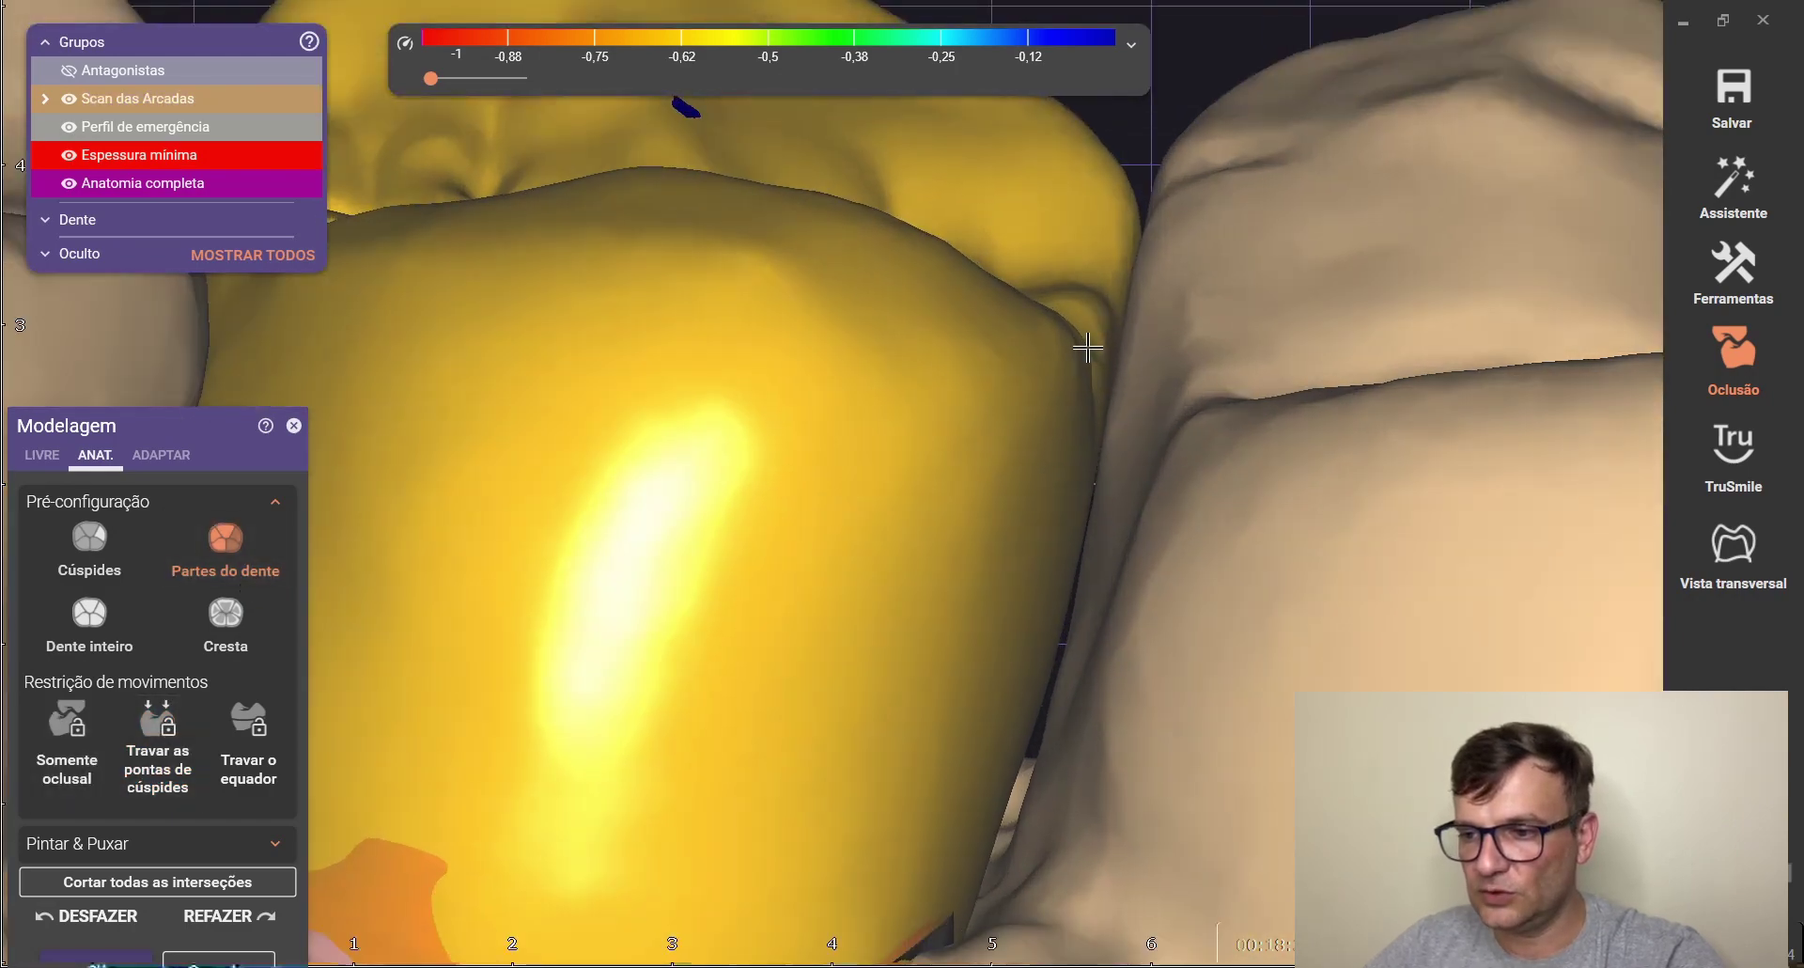
Try the cusps preset on tooth 15's mesial marginal ridge and return to tooth parts to refine the ridge
{"action": "scroll", "coordinate": [1107, 303], "scroll_direction": "down", "scroll_amount": 5}
{"action": "right_click_drag", "start_coordinate": [1119, 468], "coordinate": [1127, 432]}
{"action": "scroll", "coordinate": [960, 286], "scroll_direction": "up", "scroll_amount": 4}
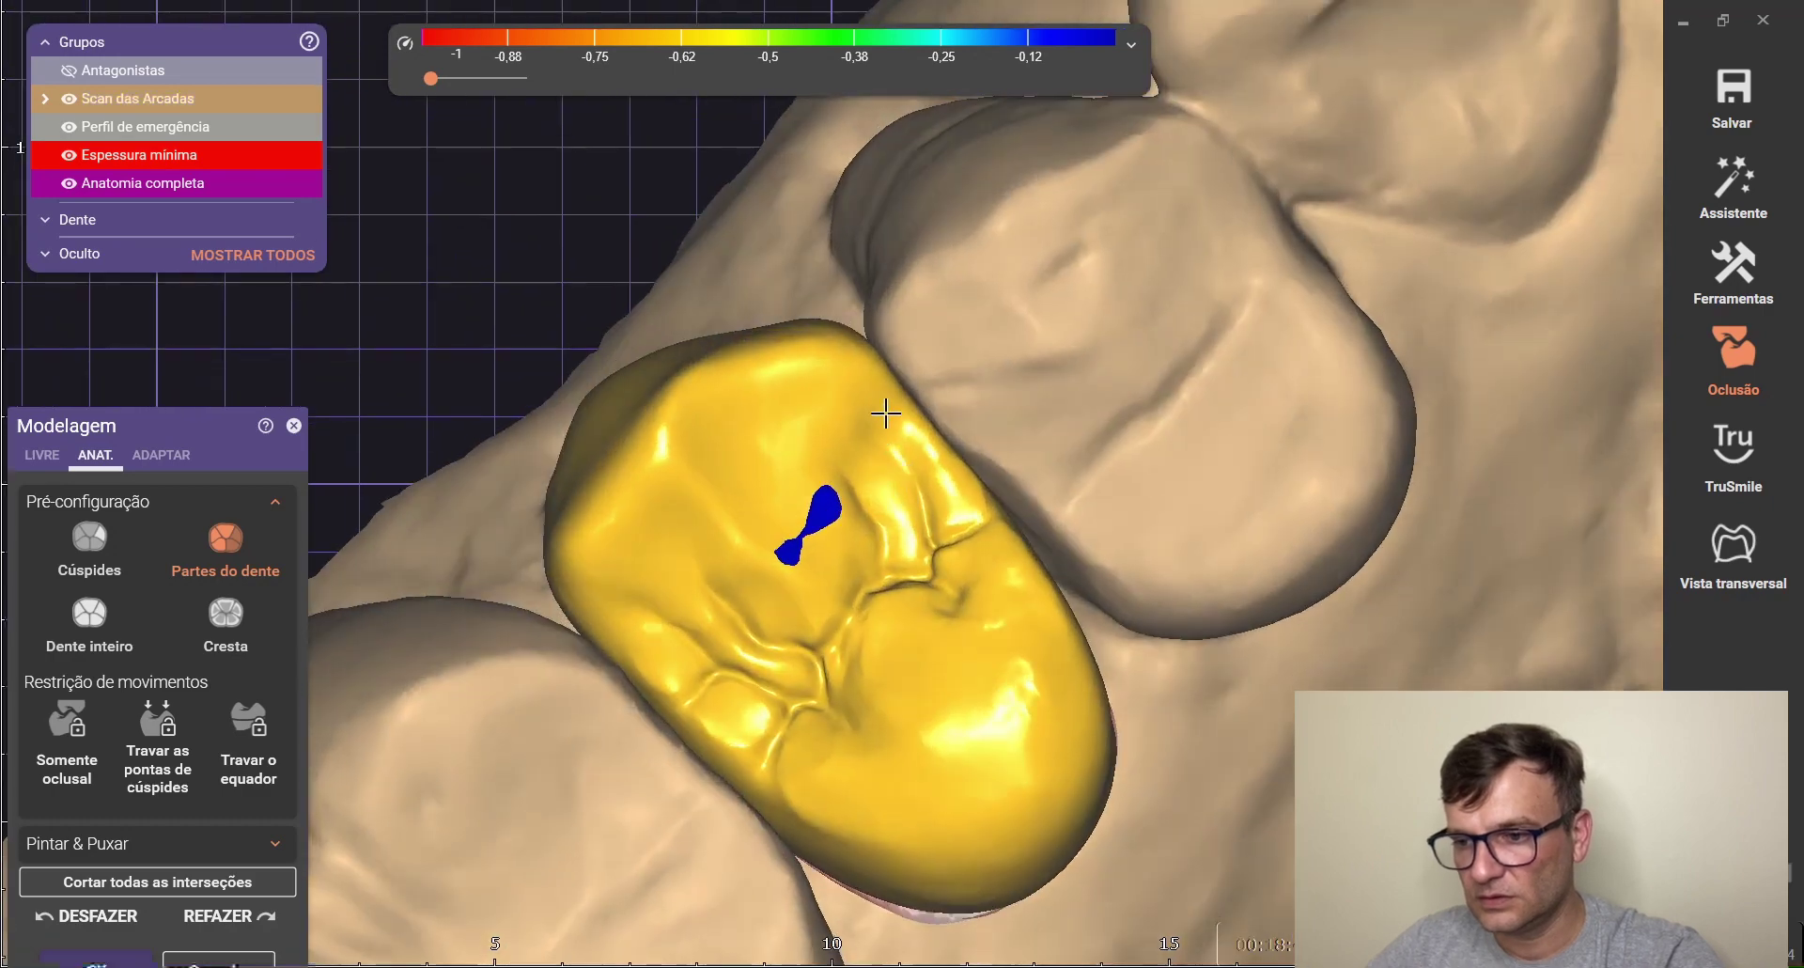
{"action": "right_click_drag", "start_coordinate": [889, 428], "coordinate": [947, 406]}
{"action": "scroll", "coordinate": [1125, 341], "scroll_direction": "down", "scroll_amount": 5}
{"action": "right_click_drag", "start_coordinate": [1219, 425], "coordinate": [1219, 422]}
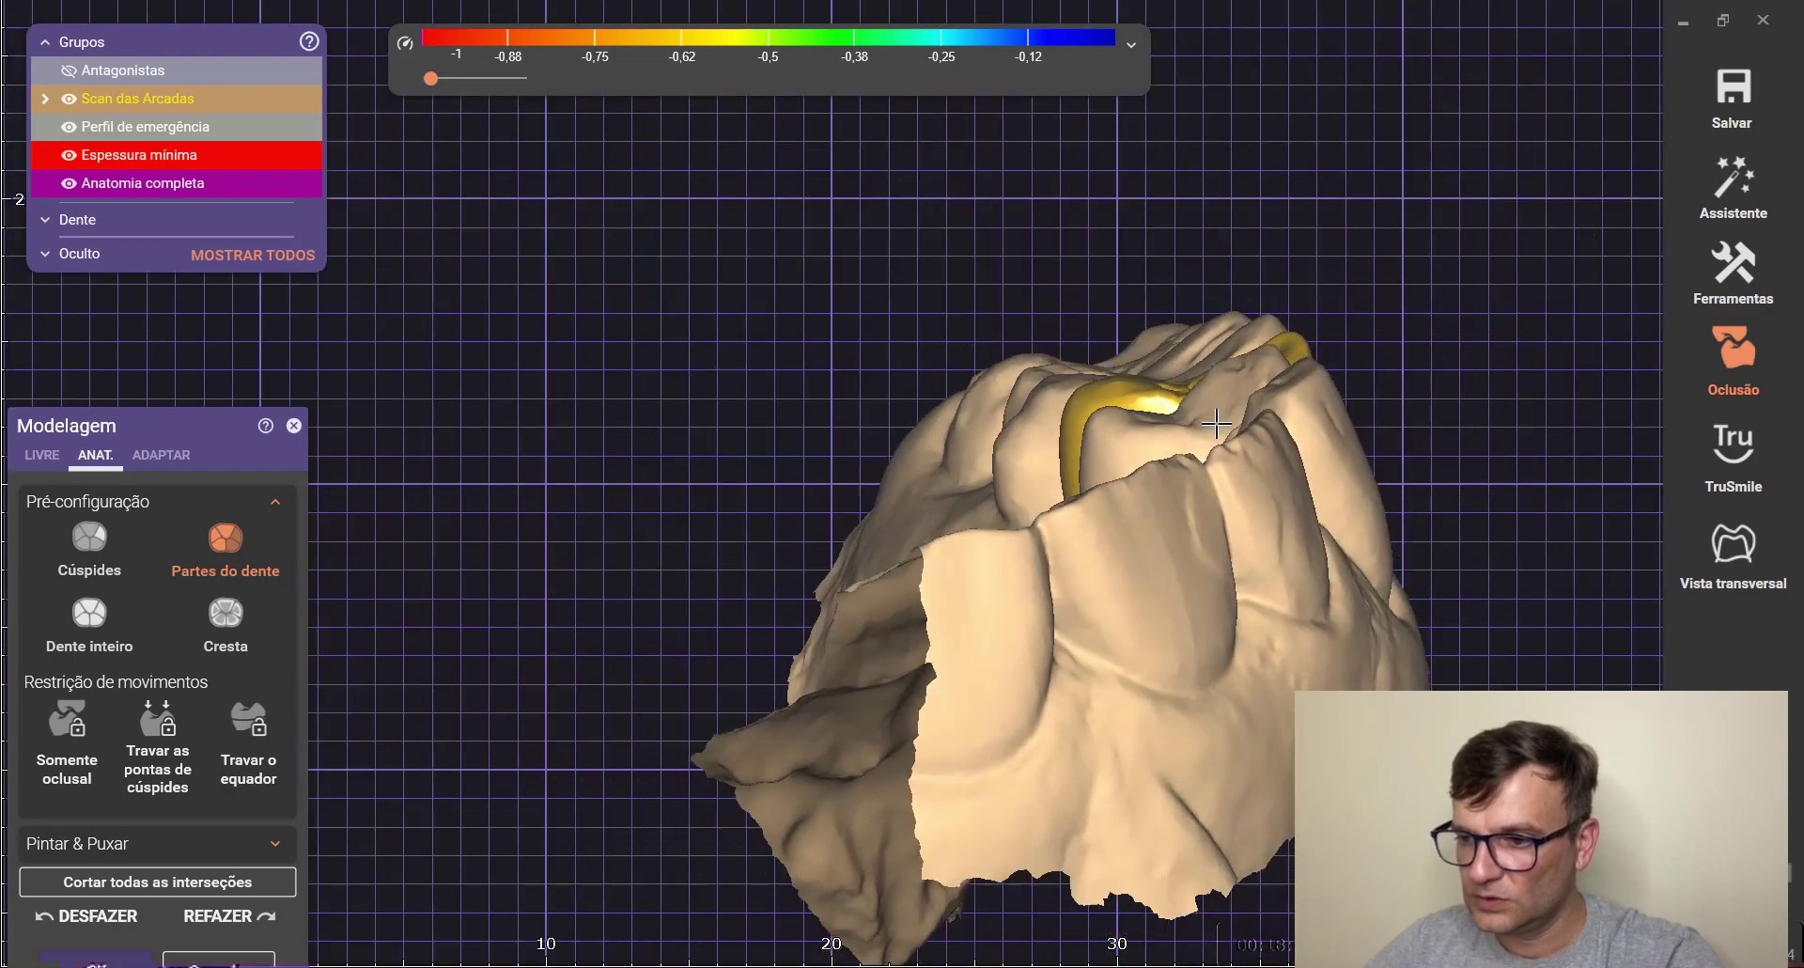
{"action": "scroll", "coordinate": [1214, 422], "scroll_direction": "up", "scroll_amount": 10}
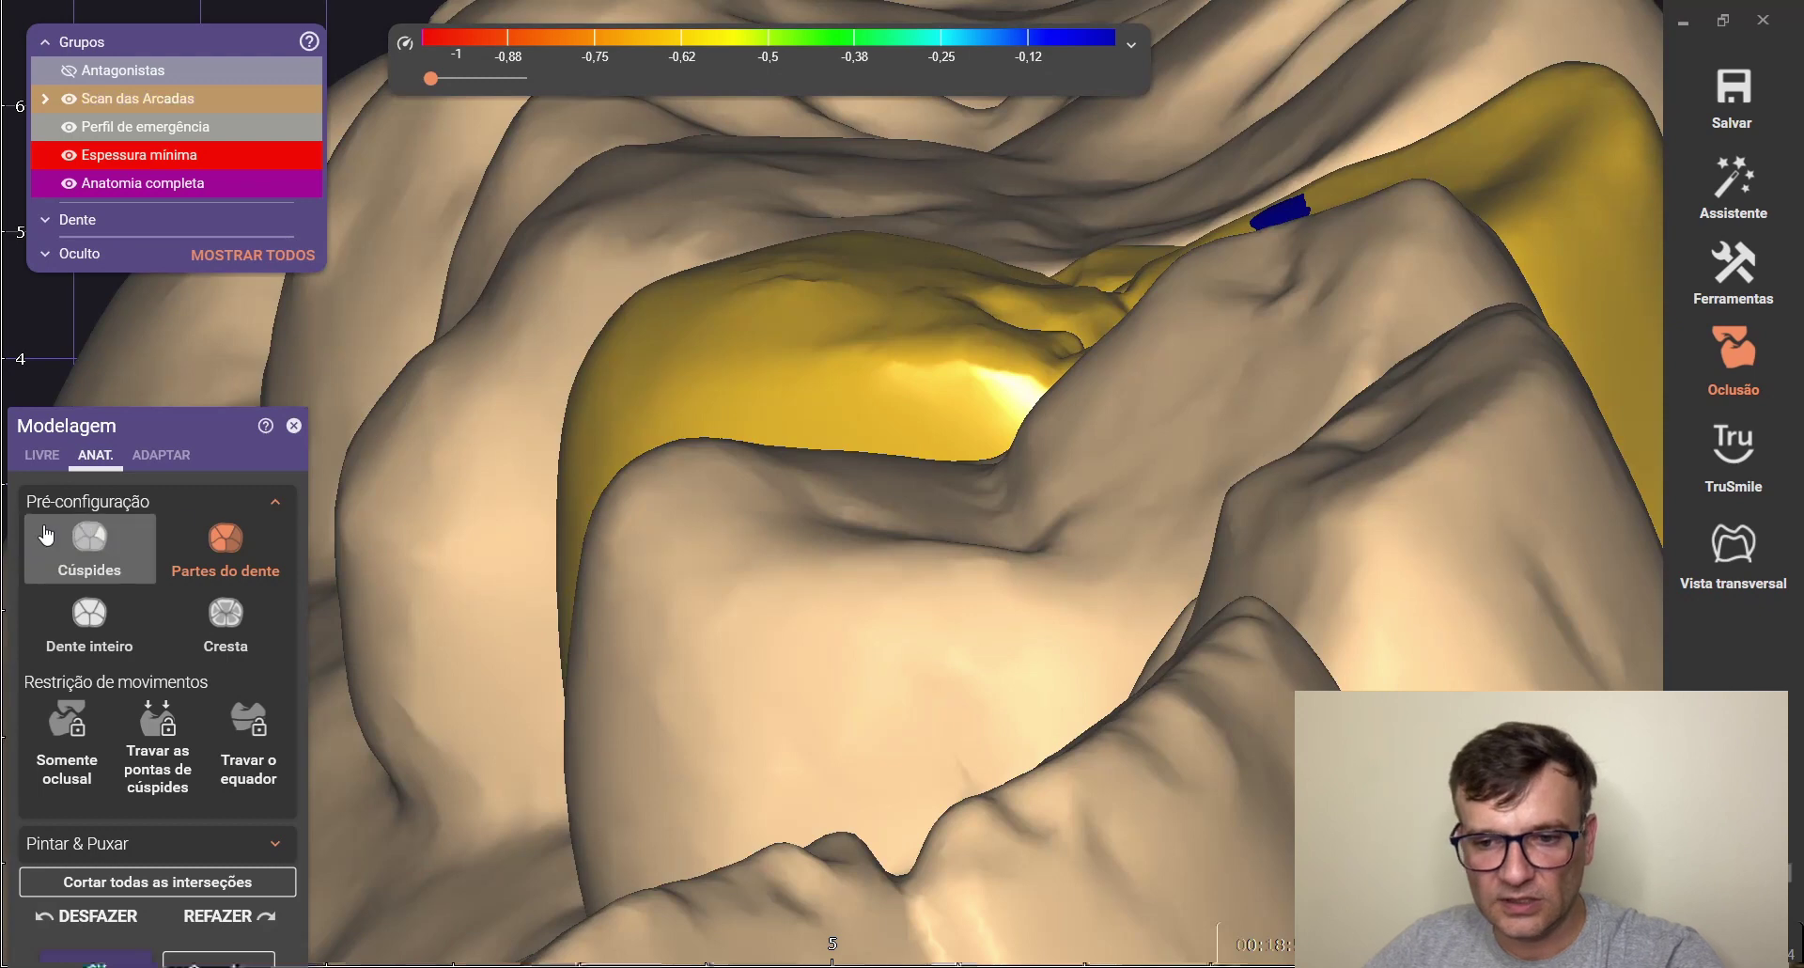
{"action": "left_click", "coordinate": [46, 535]}
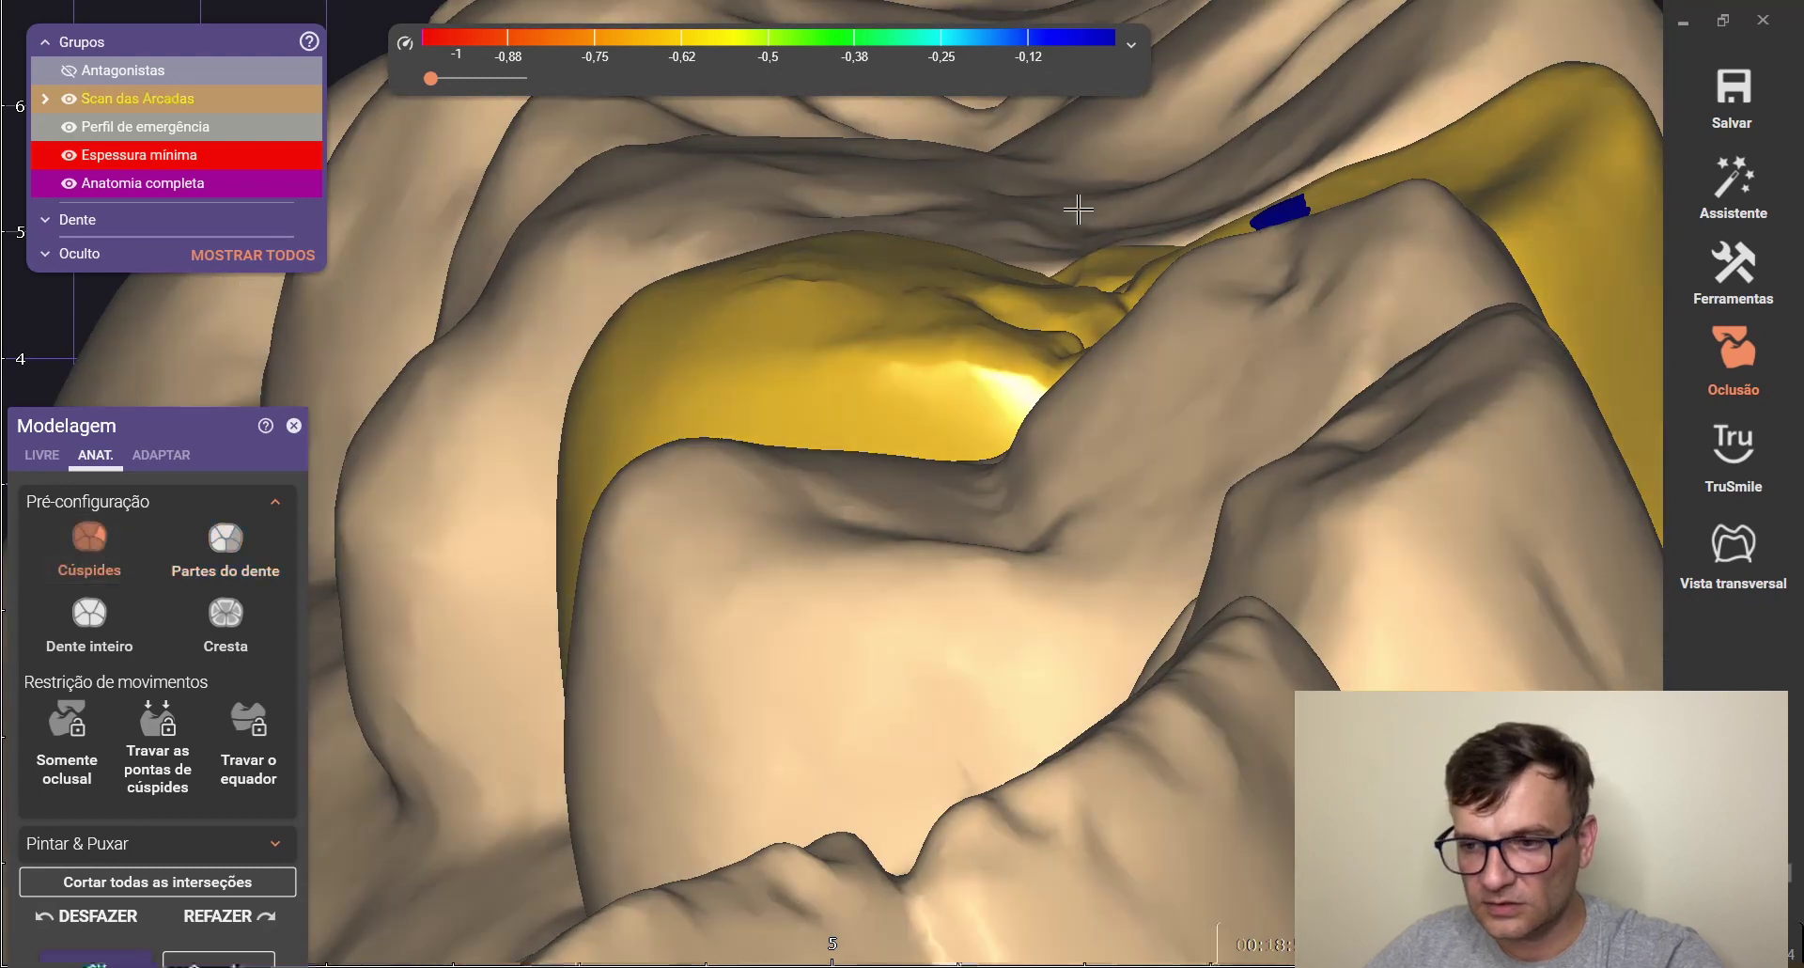
{"action": "scroll", "coordinate": [932, 406], "scroll_direction": "up", "scroll_amount": 3}
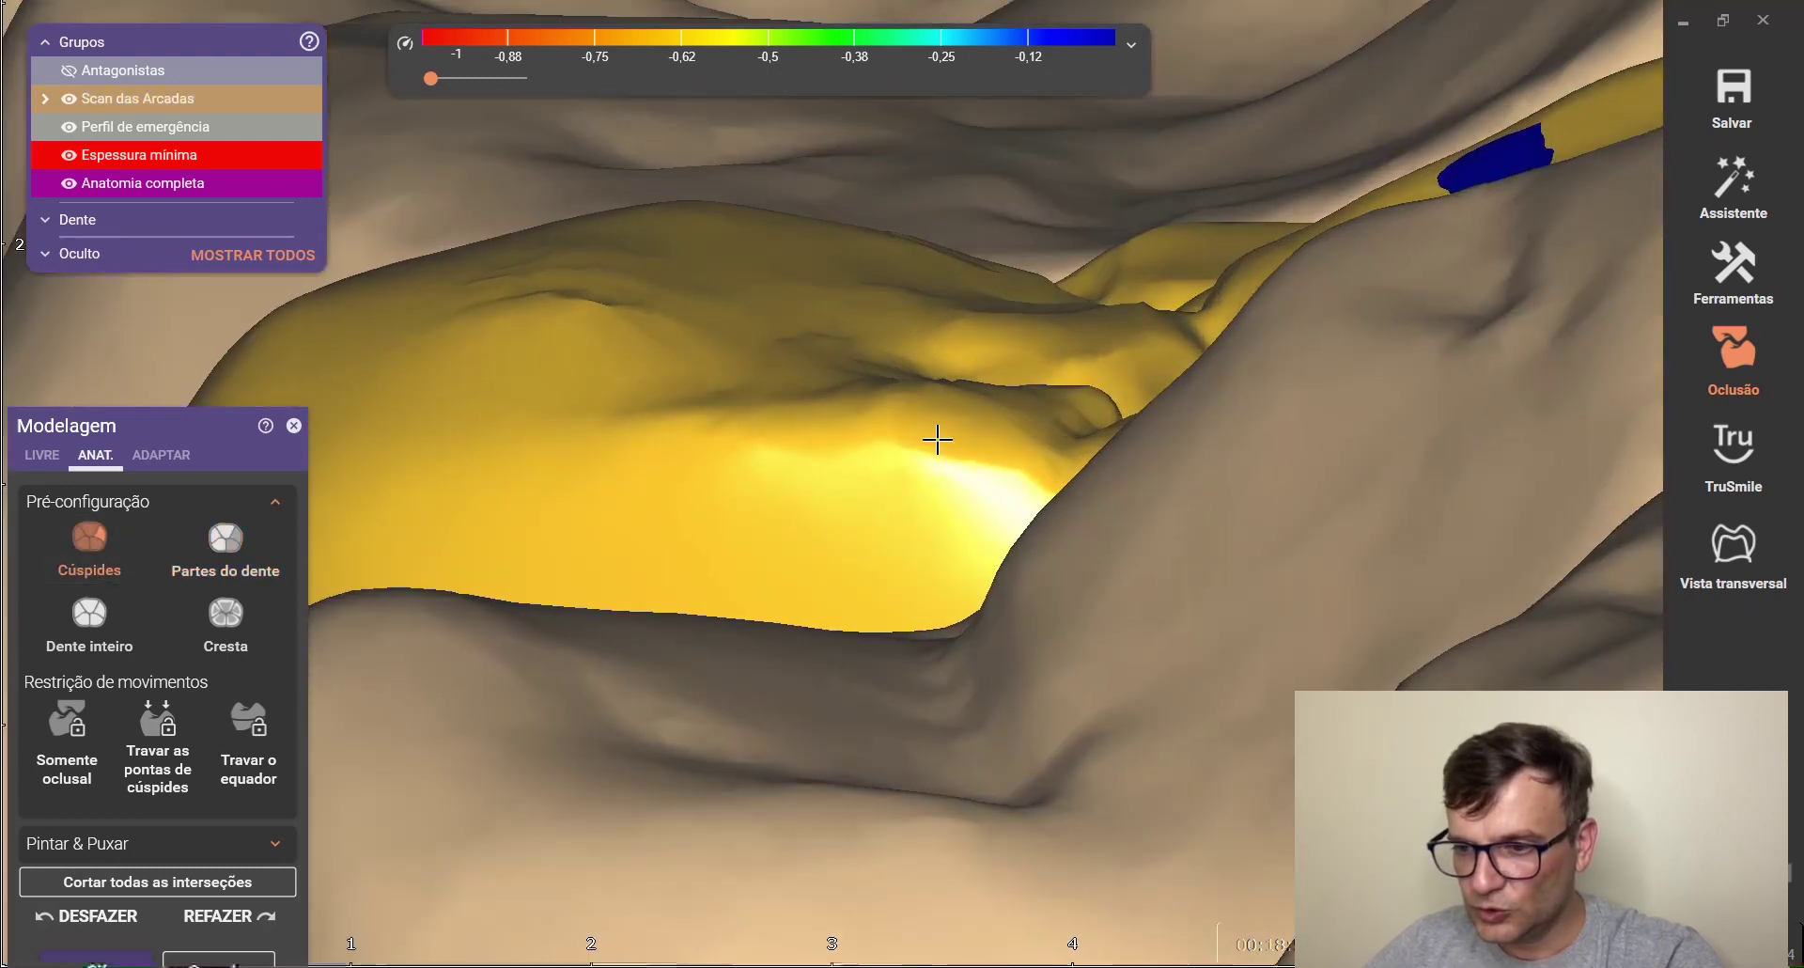
{"action": "left_click", "coordinate": [44, 801]}
{"action": "left_click", "coordinate": [68, 930]}
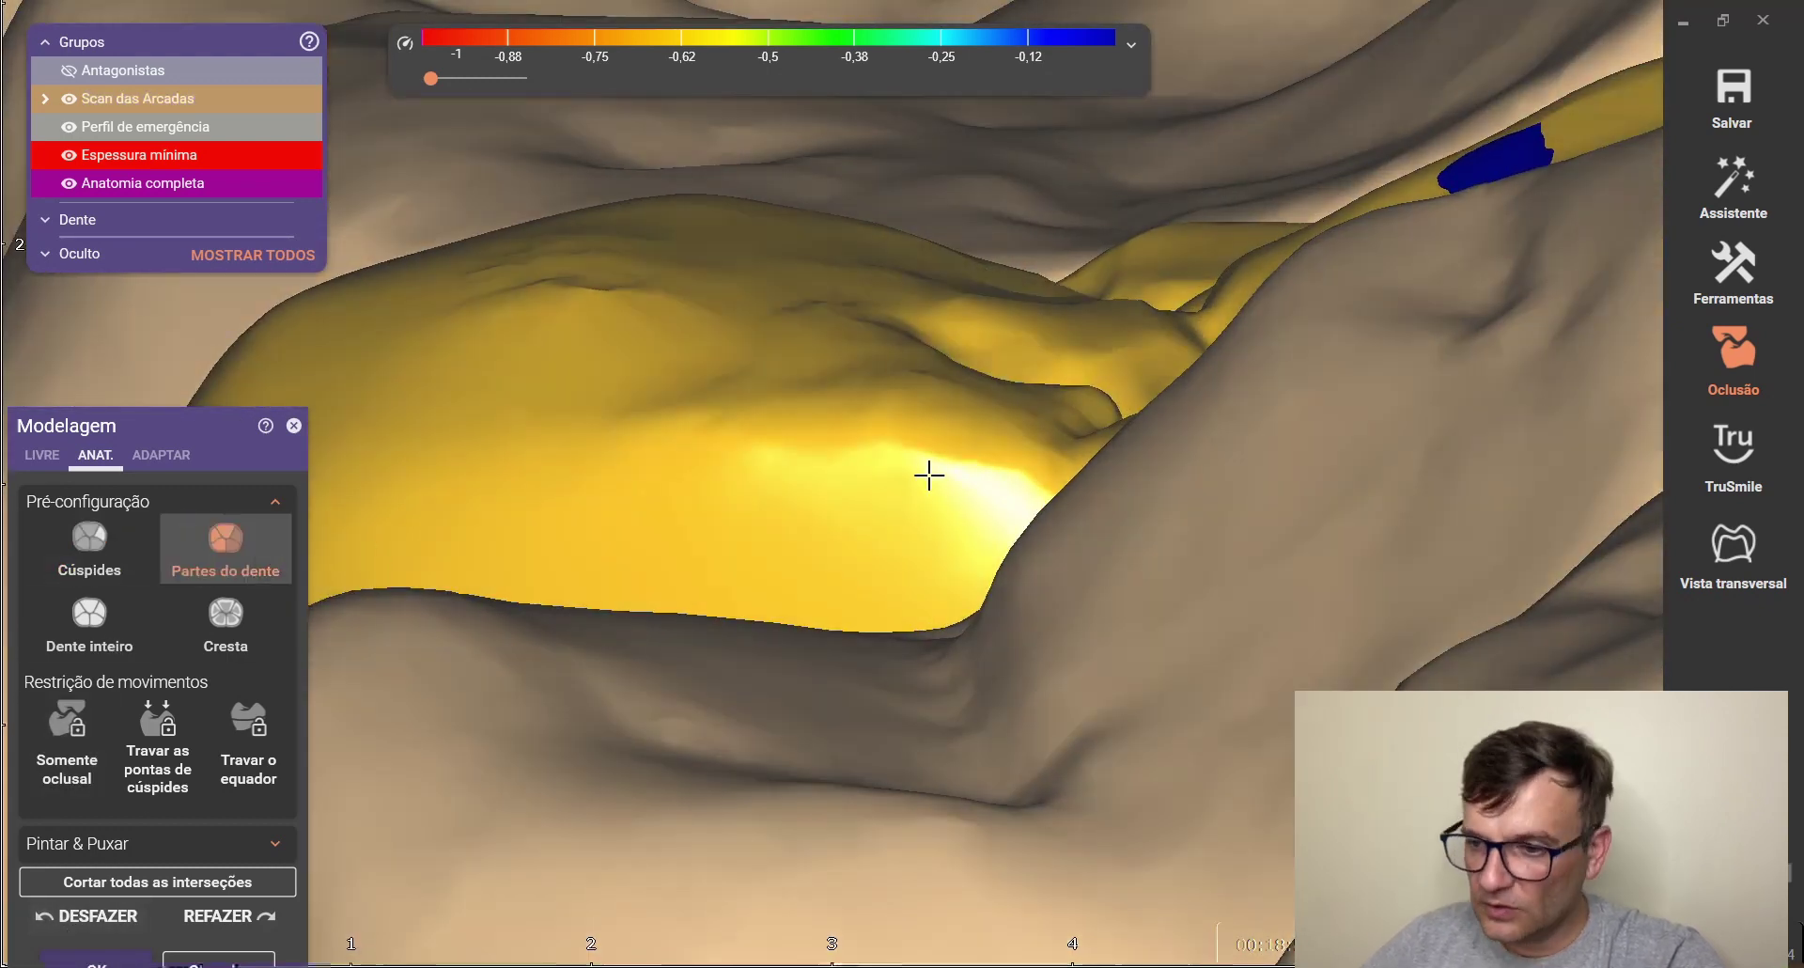
Set the anatomical modelling to cusps and deform tooth 15's buccal cusp to reduce the contacts on its inner slope
{"action": "scroll", "coordinate": [913, 575], "scroll_direction": "down", "scroll_amount": 3}
{"action": "right_click_drag", "start_coordinate": [854, 532], "coordinate": [959, 620]}
{"action": "scroll", "coordinate": [970, 646], "scroll_direction": "down", "scroll_amount": 2}
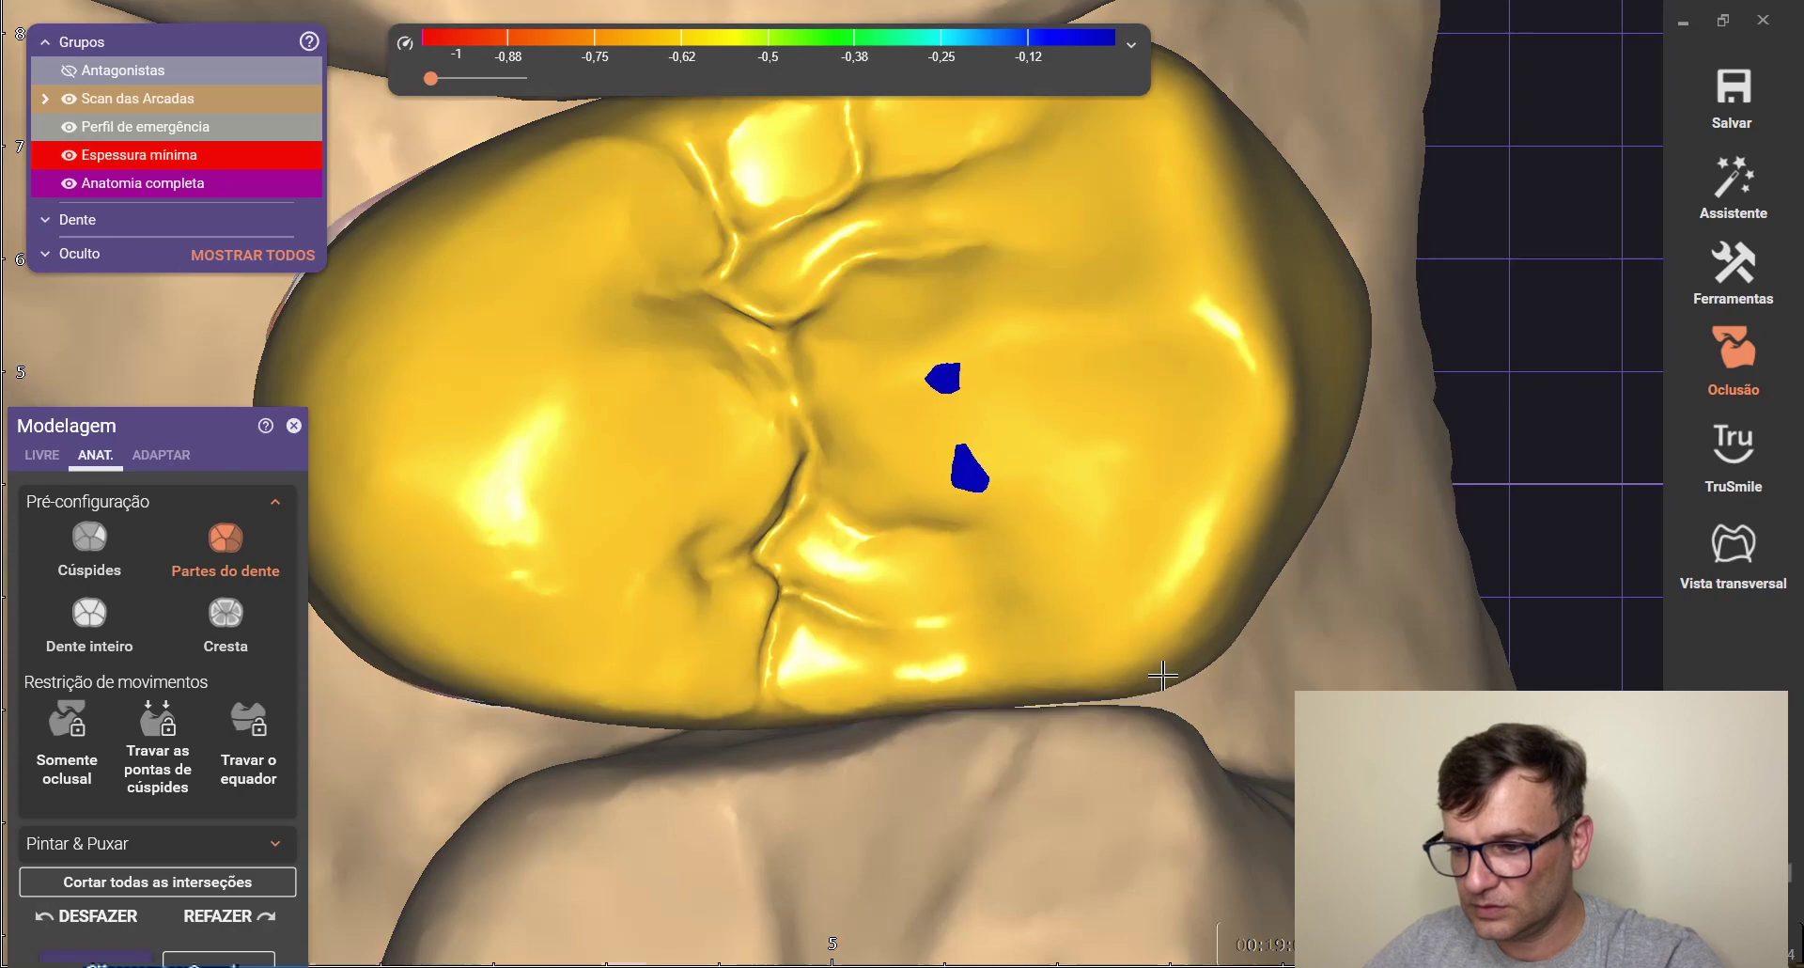
{"action": "scroll", "coordinate": [1071, 568], "scroll_direction": "down", "scroll_amount": 3}
{"action": "right_click_drag", "start_coordinate": [1071, 569], "coordinate": [1288, 577]}
{"action": "middle_click_drag", "start_coordinate": [1288, 577], "coordinate": [1313, 190]}
{"action": "scroll", "coordinate": [1313, 190], "scroll_direction": "down", "scroll_amount": 1}
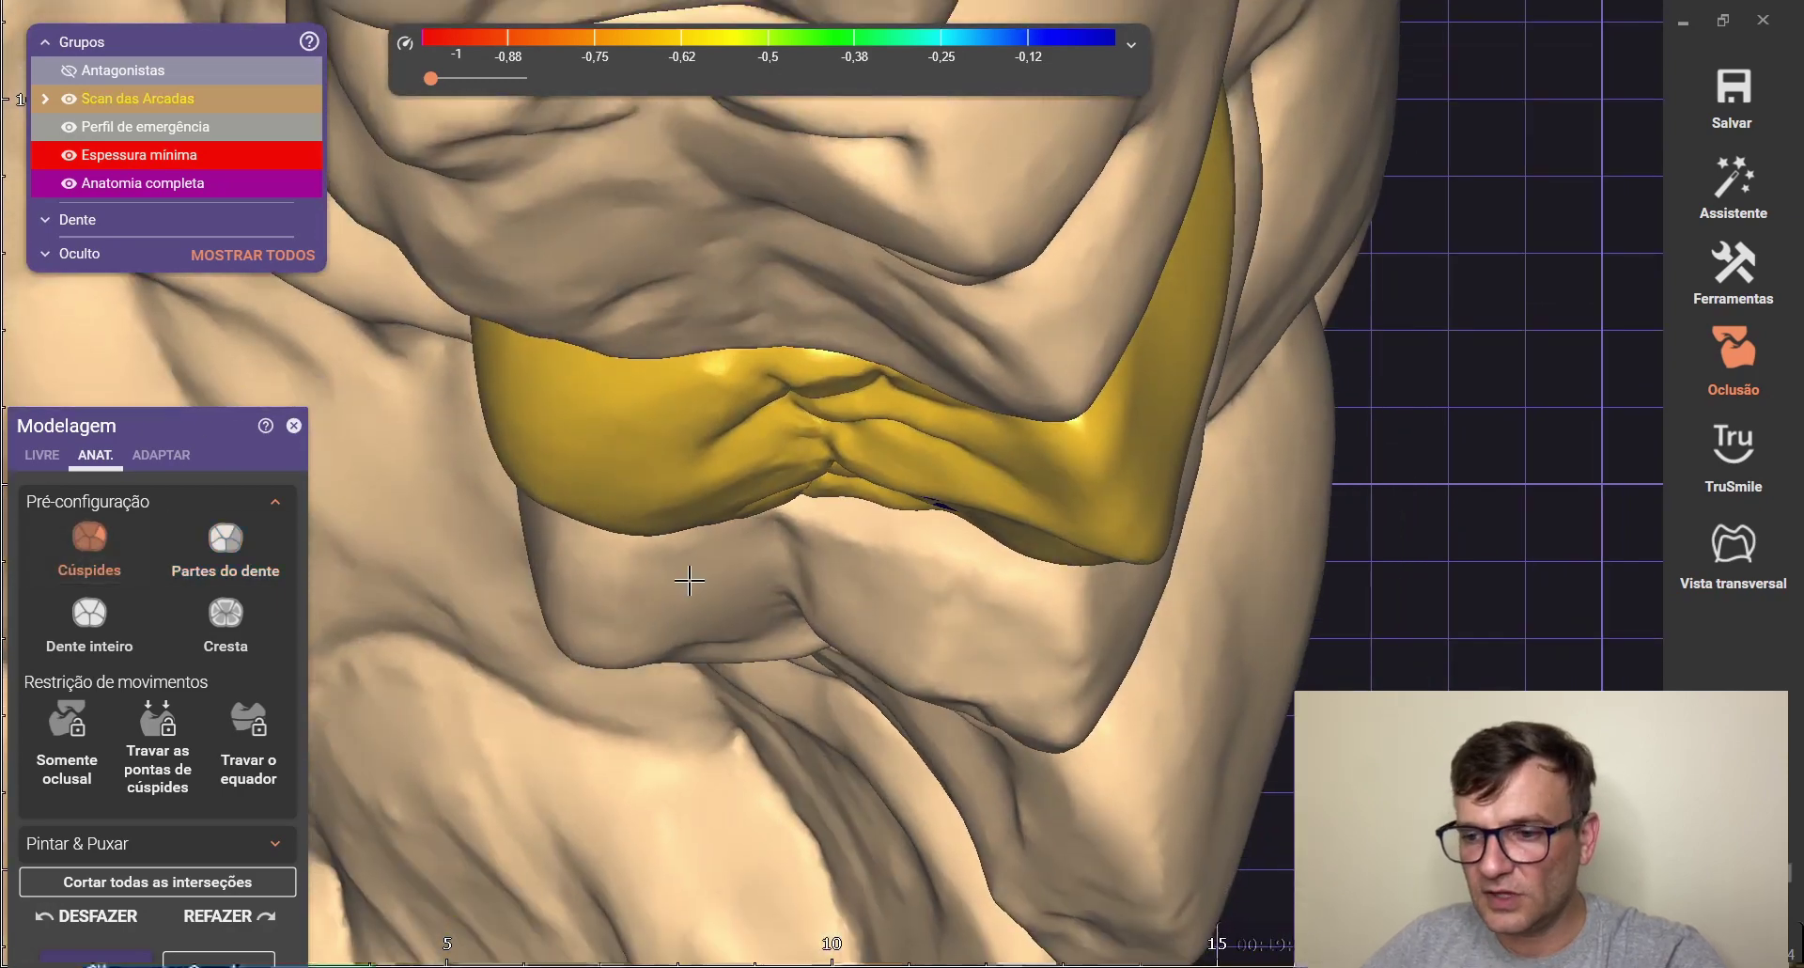
{"action": "scroll", "coordinate": [1057, 475], "scroll_direction": "up", "scroll_amount": 6}
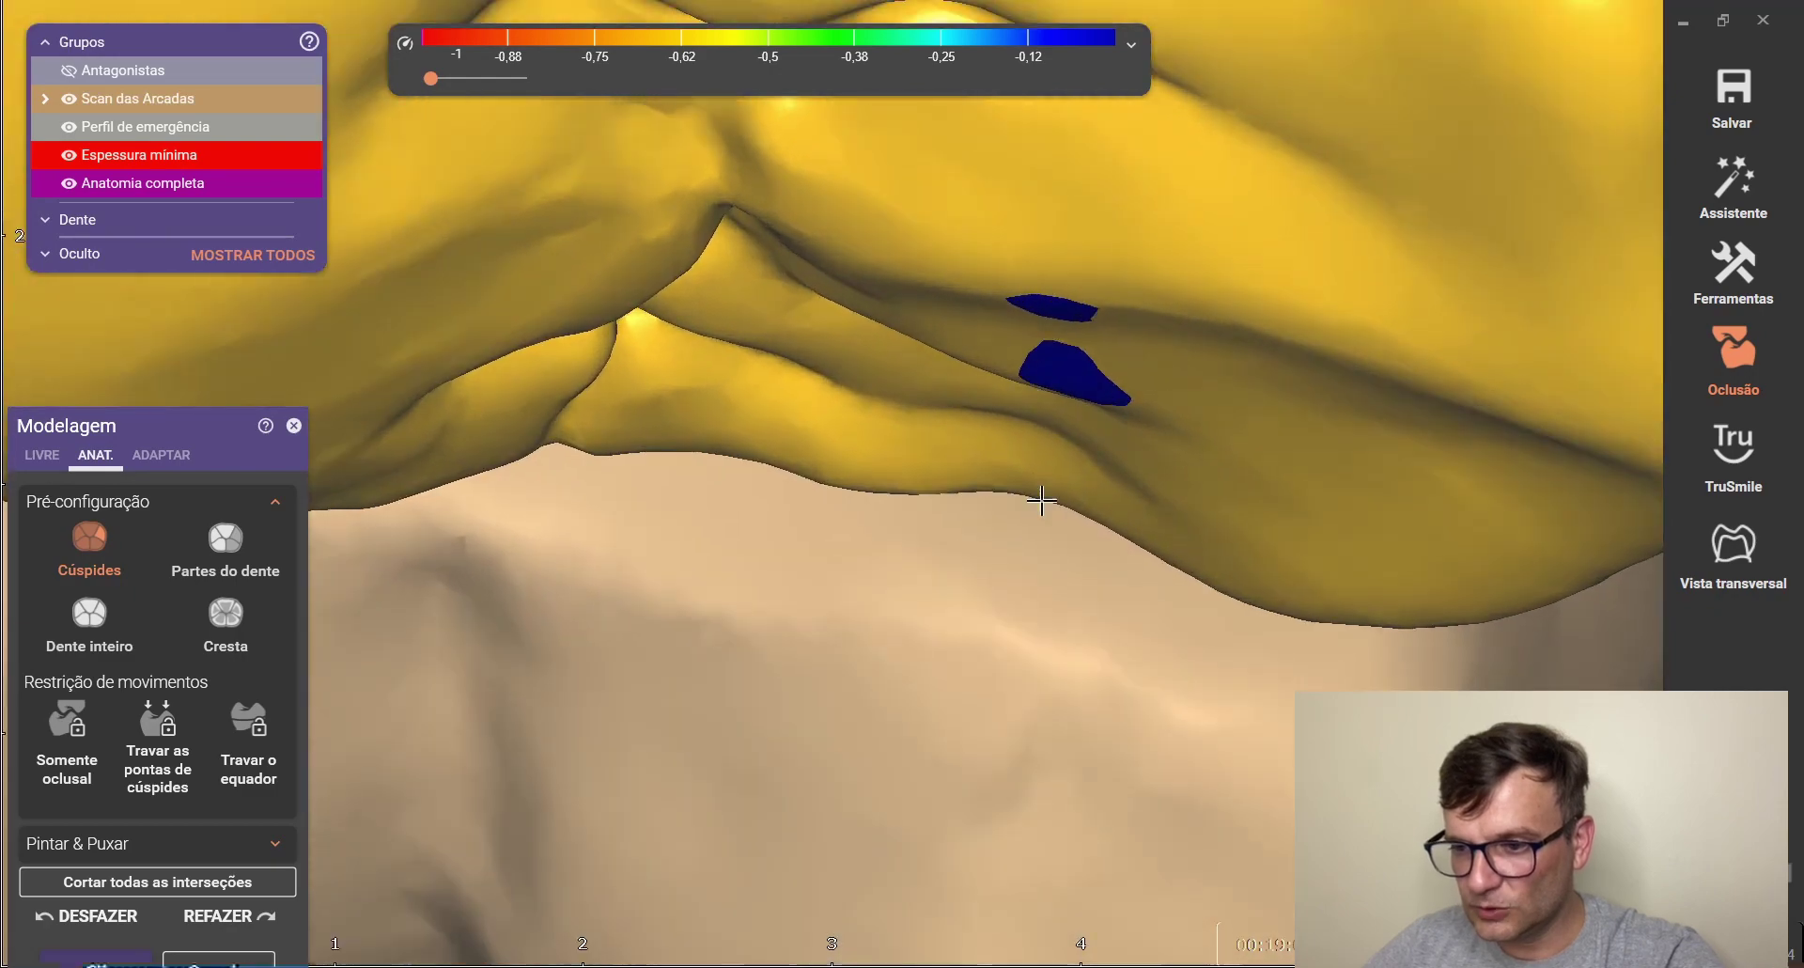
{"action": "right_click_drag", "start_coordinate": [1041, 500], "coordinate": [760, 543]}
{"action": "scroll", "coordinate": [737, 488], "scroll_direction": "down", "scroll_amount": 7}
{"action": "scroll", "coordinate": [741, 581], "scroll_direction": "down", "scroll_amount": 2}
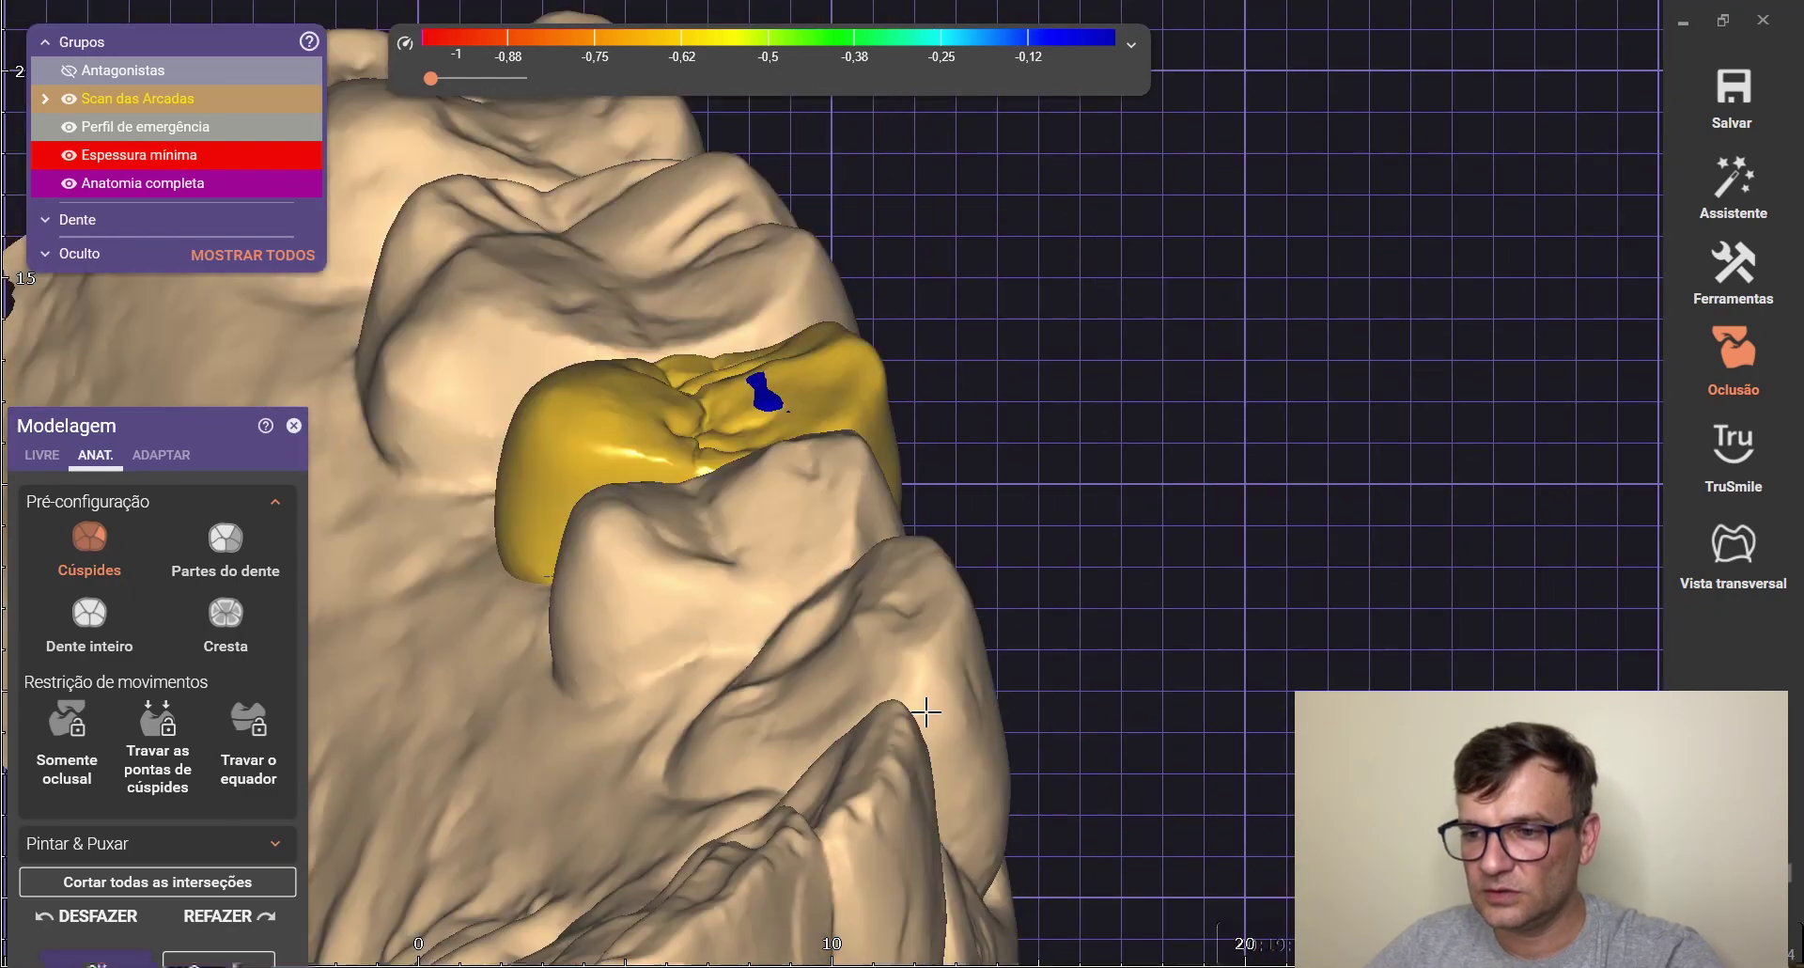
{"action": "scroll", "coordinate": [773, 409], "scroll_direction": "up", "scroll_amount": 3}
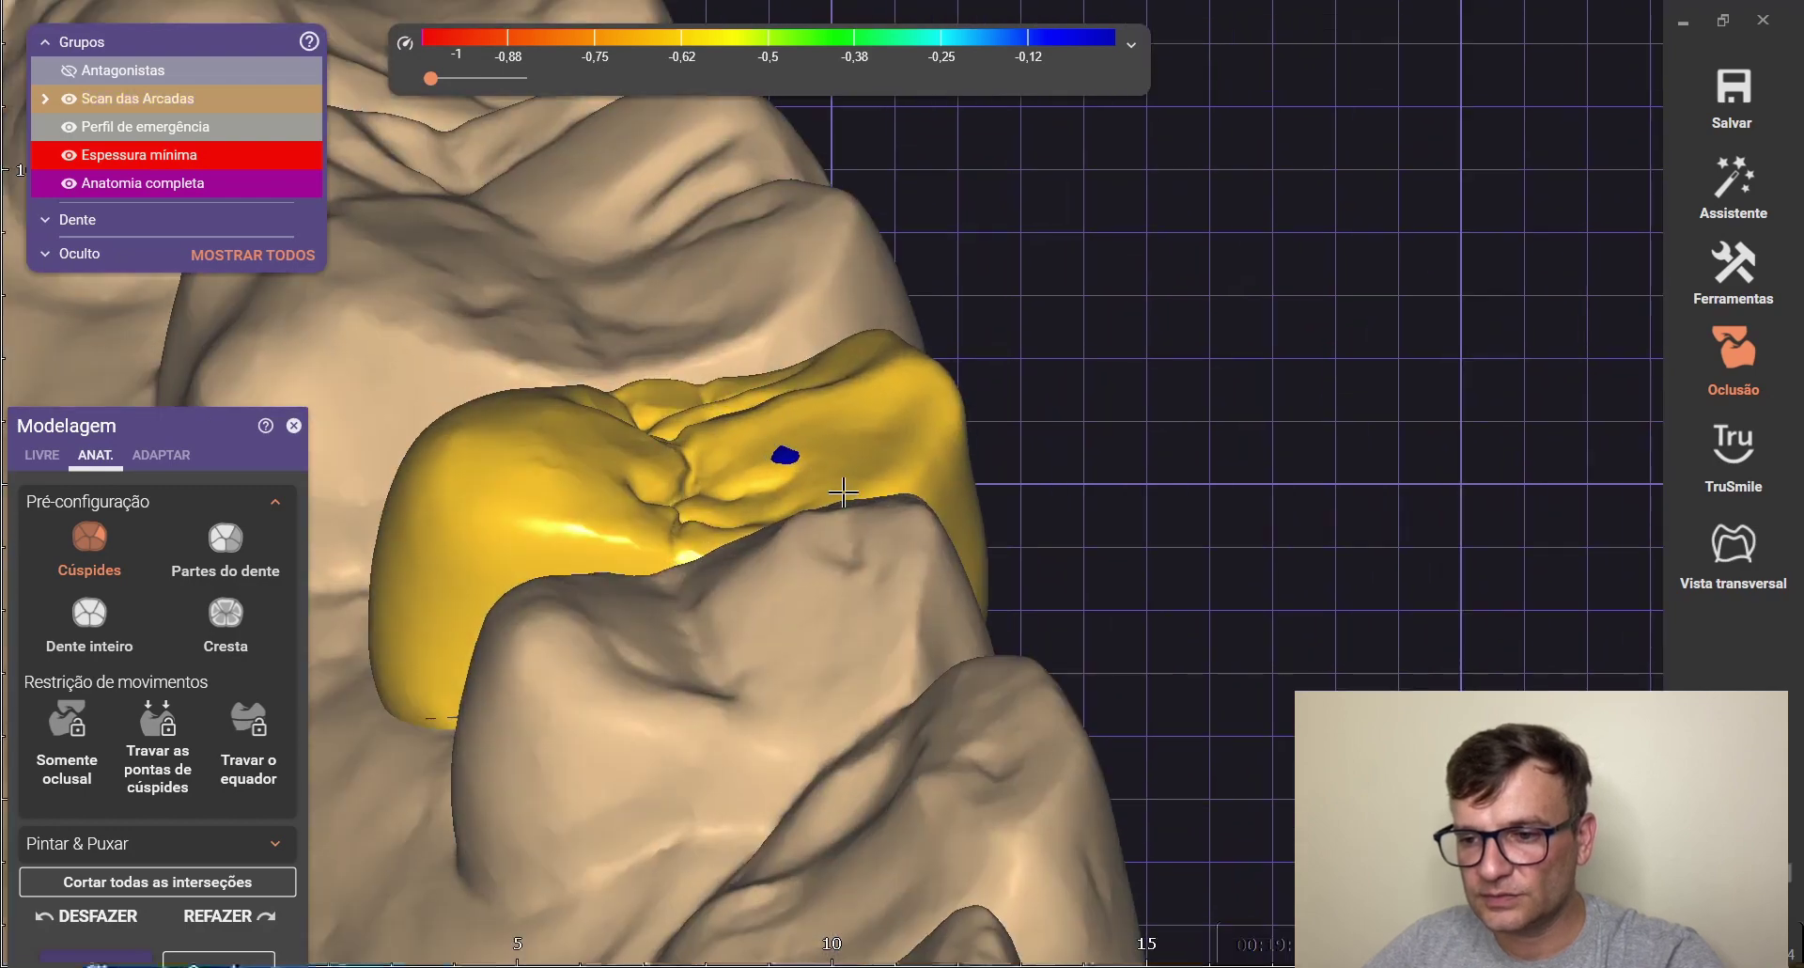
Set the anatomical modelling to parts of the tooth and pull up tooth 15's distal marginal ridge beside the molar
{"action": "scroll", "coordinate": [825, 475], "scroll_direction": "down", "scroll_amount": 1}
{"action": "scroll", "coordinate": [825, 475], "scroll_direction": "up", "scroll_amount": 5}
{"action": "right_click_drag", "start_coordinate": [825, 475], "coordinate": [831, 380]}
{"action": "scroll", "coordinate": [731, 406], "scroll_direction": "up", "scroll_amount": 4}
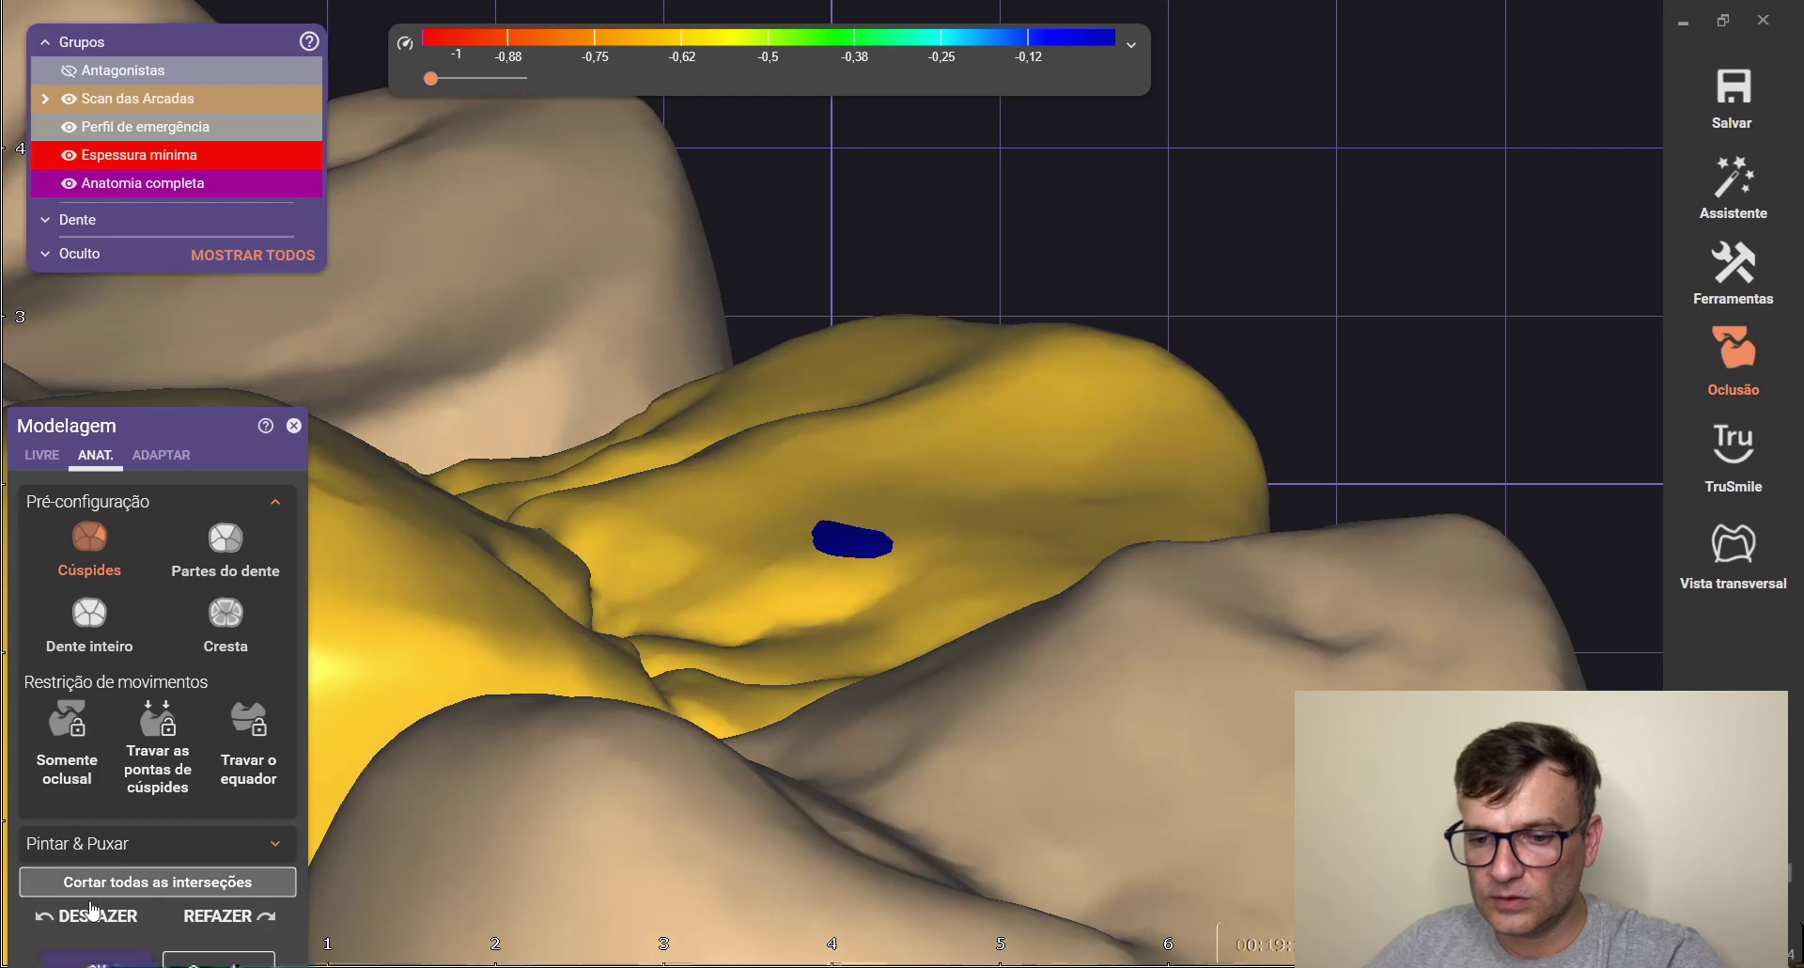
{"action": "scroll", "coordinate": [713, 411], "scroll_direction": "up", "scroll_amount": 1}
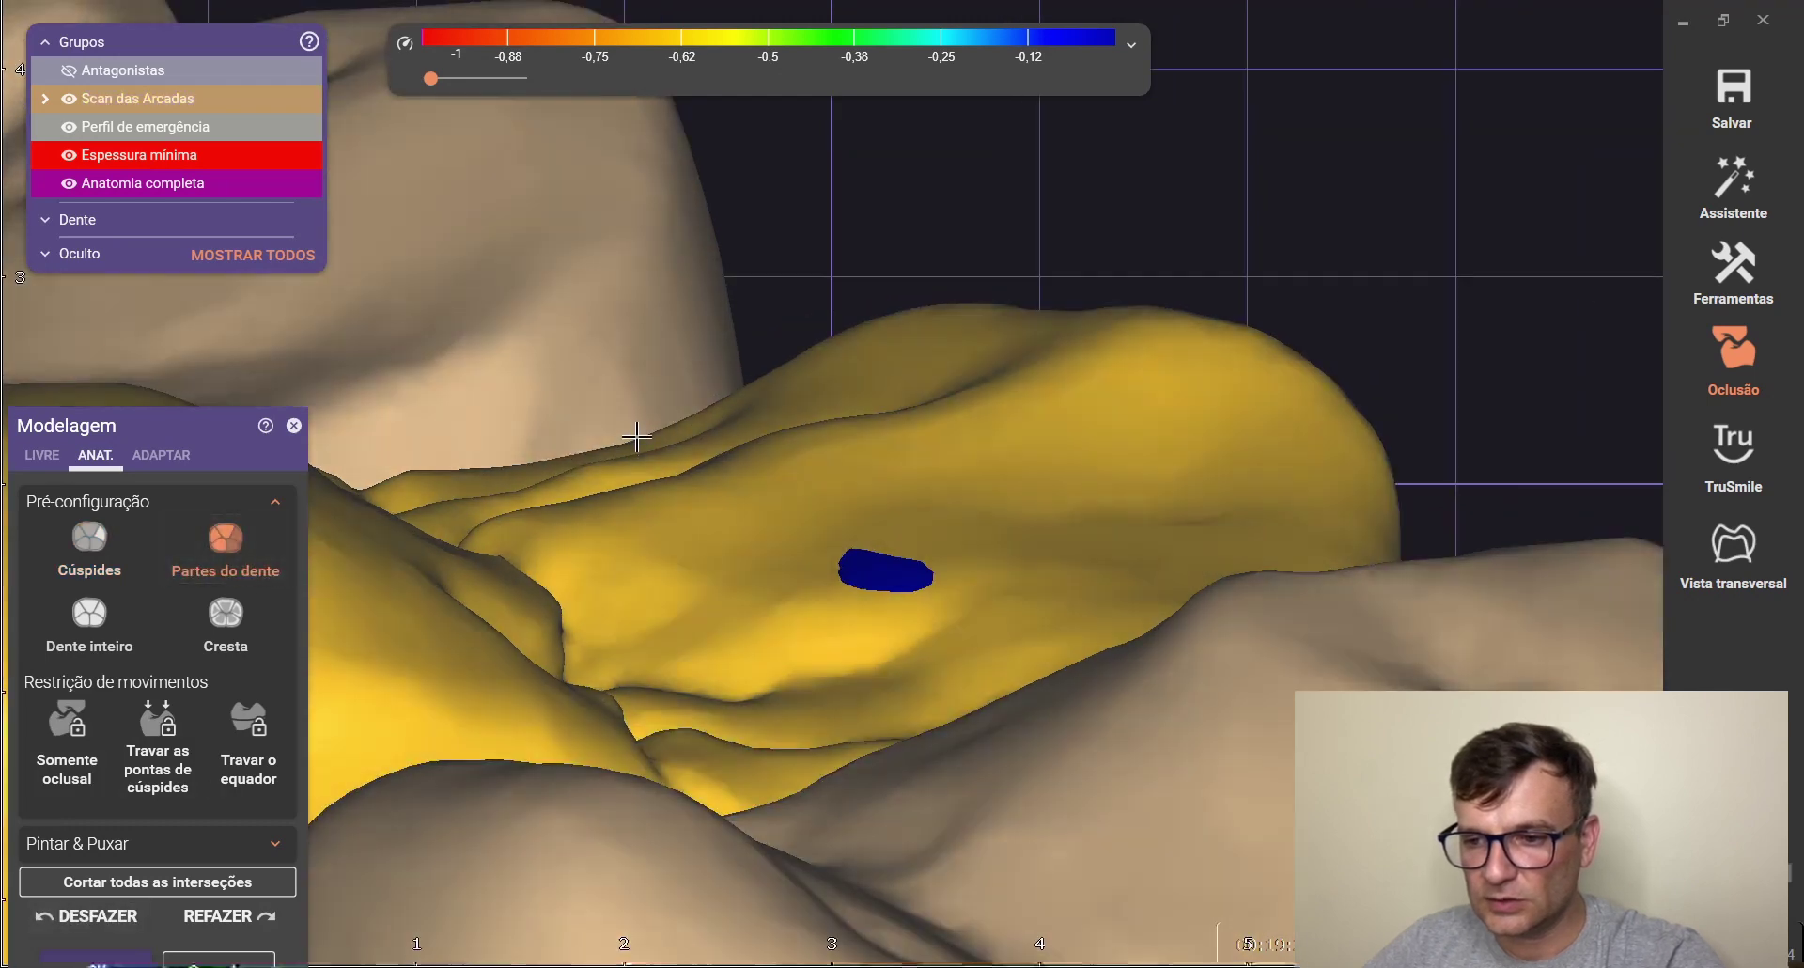
{"action": "left_click_drag", "start_coordinate": [636, 437], "coordinate": [614, 331]}
{"action": "right_click_drag", "start_coordinate": [613, 332], "coordinate": [688, 475]}
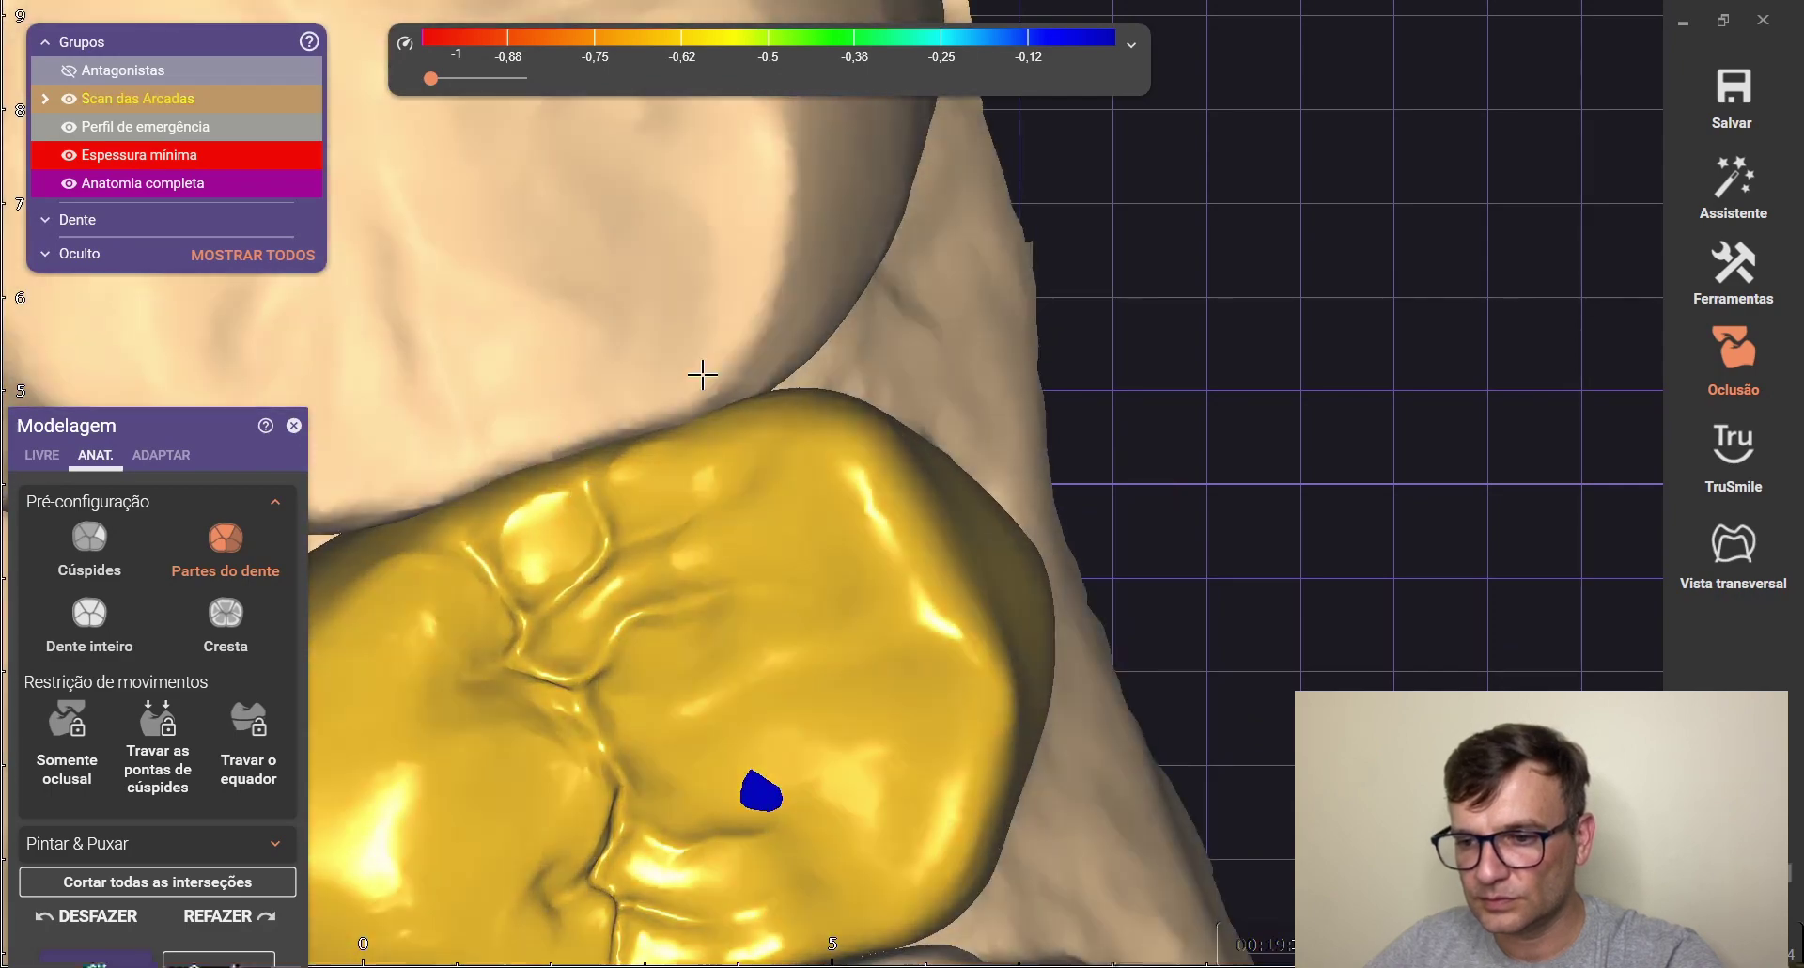
Adjust tooth 15's mesial marginal area beside the premolar and check its occlusal contacts and lingual side
{"action": "scroll", "coordinate": [701, 372], "scroll_direction": "down", "scroll_amount": 2}
{"action": "right_click_drag", "start_coordinate": [786, 593], "coordinate": [922, 512]}
{"action": "scroll", "coordinate": [418, 473], "scroll_direction": "up", "scroll_amount": 2}
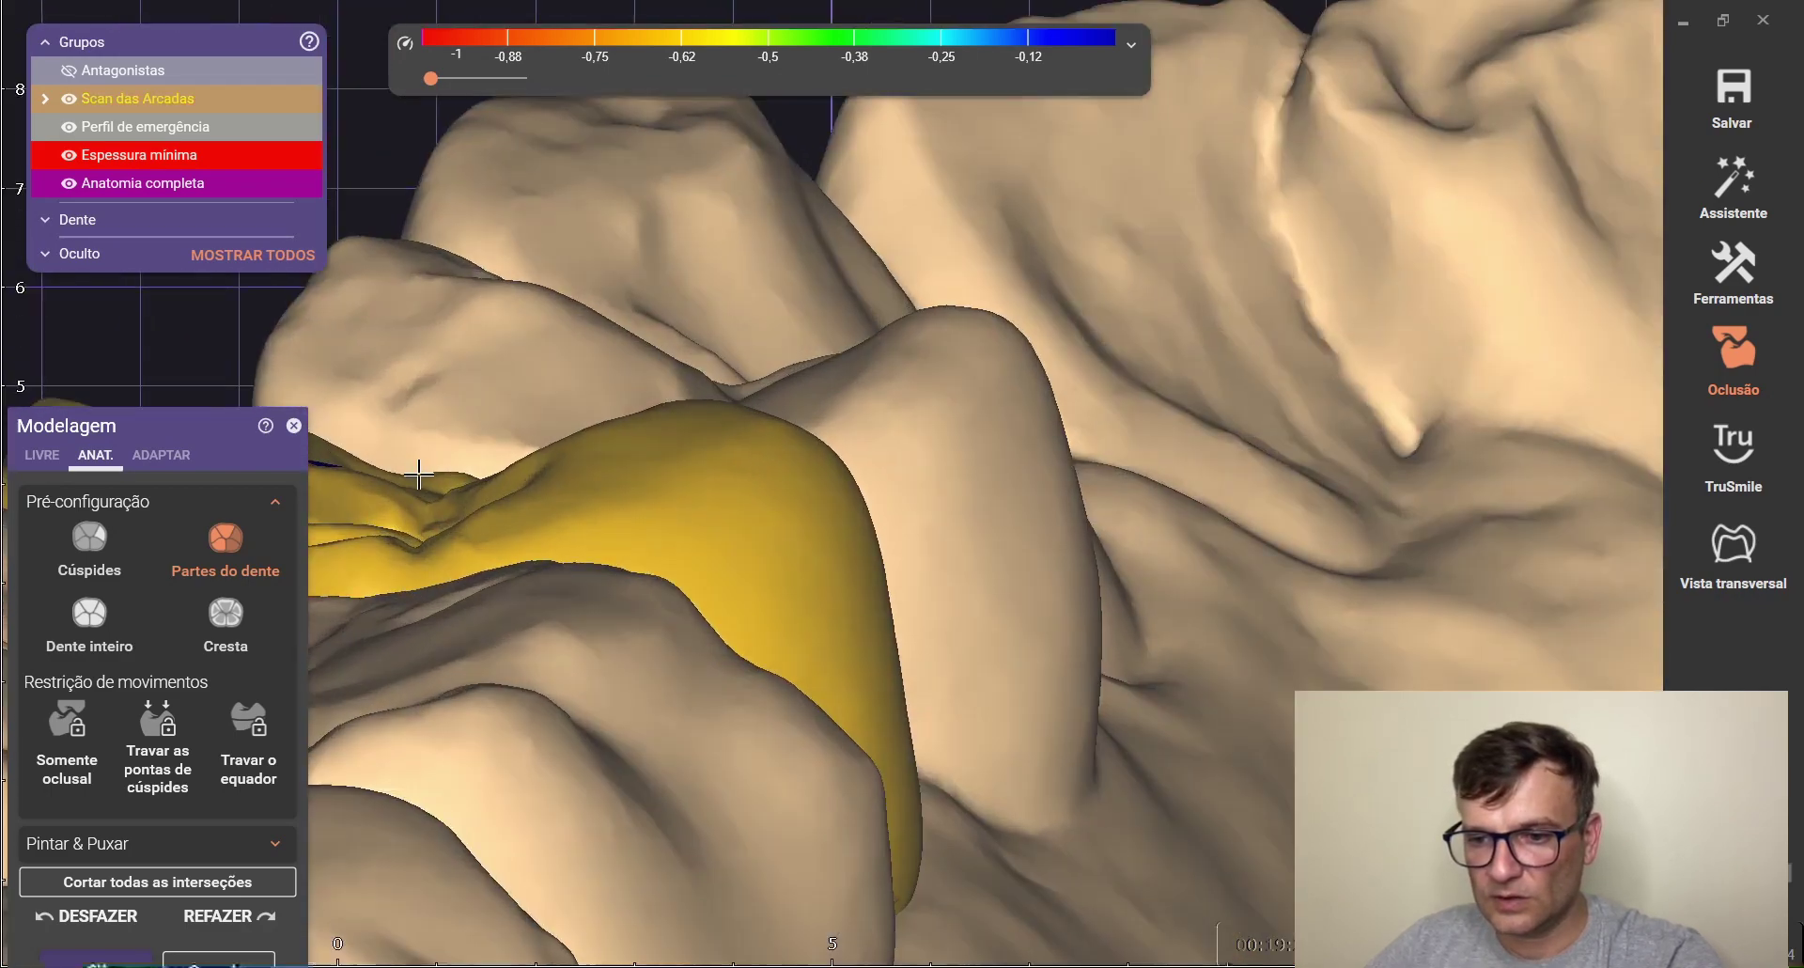
{"action": "scroll", "coordinate": [419, 475], "scroll_direction": "up", "scroll_amount": 2}
{"action": "right_click_drag", "start_coordinate": [415, 447], "coordinate": [367, 465]}
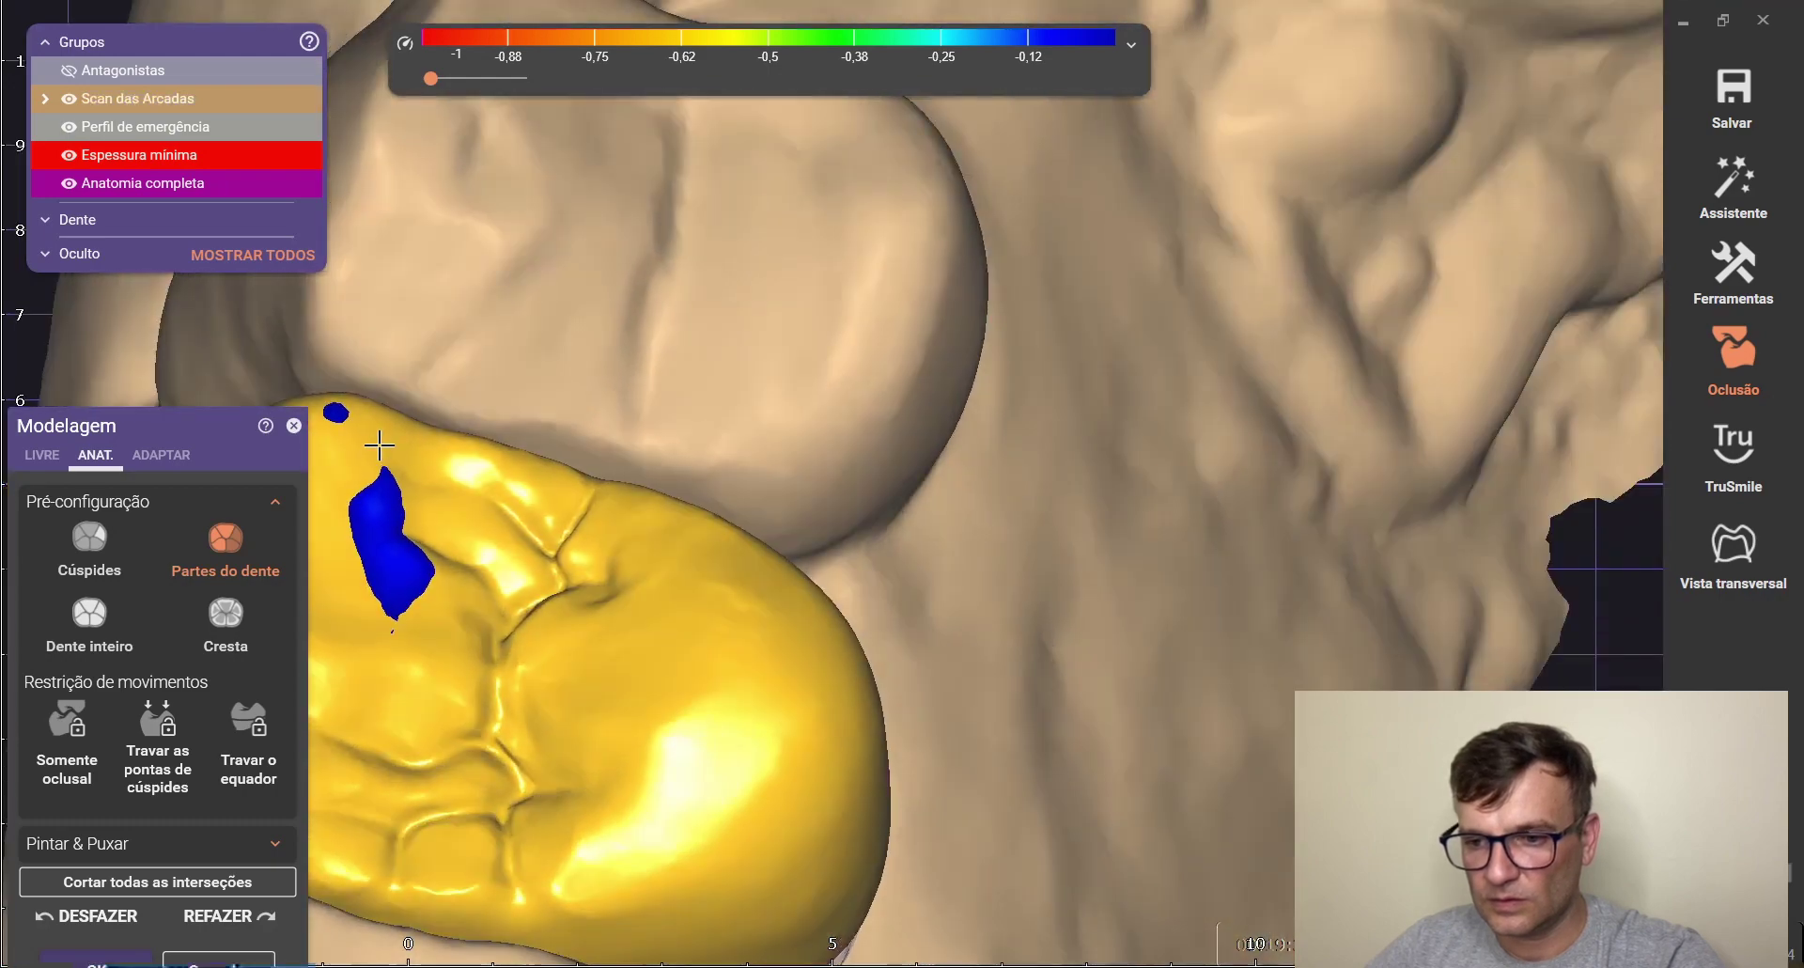
{"action": "scroll", "coordinate": [512, 349], "scroll_direction": "down", "scroll_amount": 2}
{"action": "right_click_drag", "start_coordinate": [511, 348], "coordinate": [916, 456]}
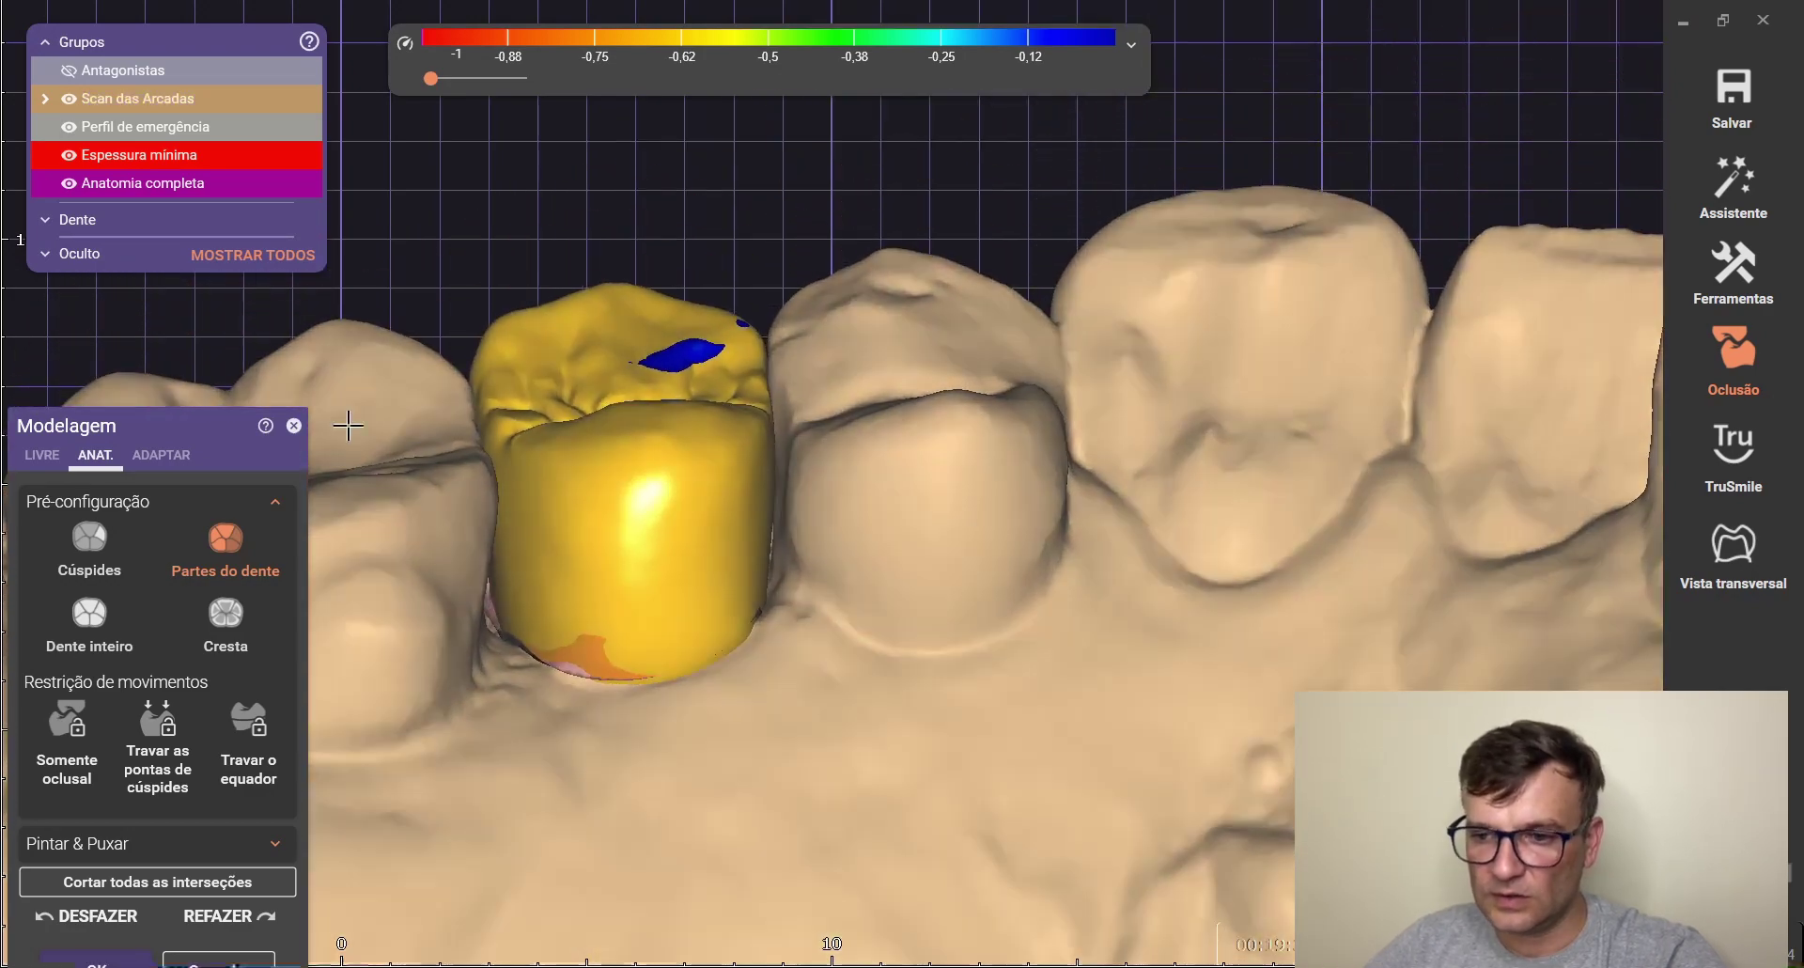
Smooth the buccal cusp slopes of tooth 15 with the free-modelling smoothing brush at its smallest size
{"action": "left_click", "coordinate": [40, 455]}
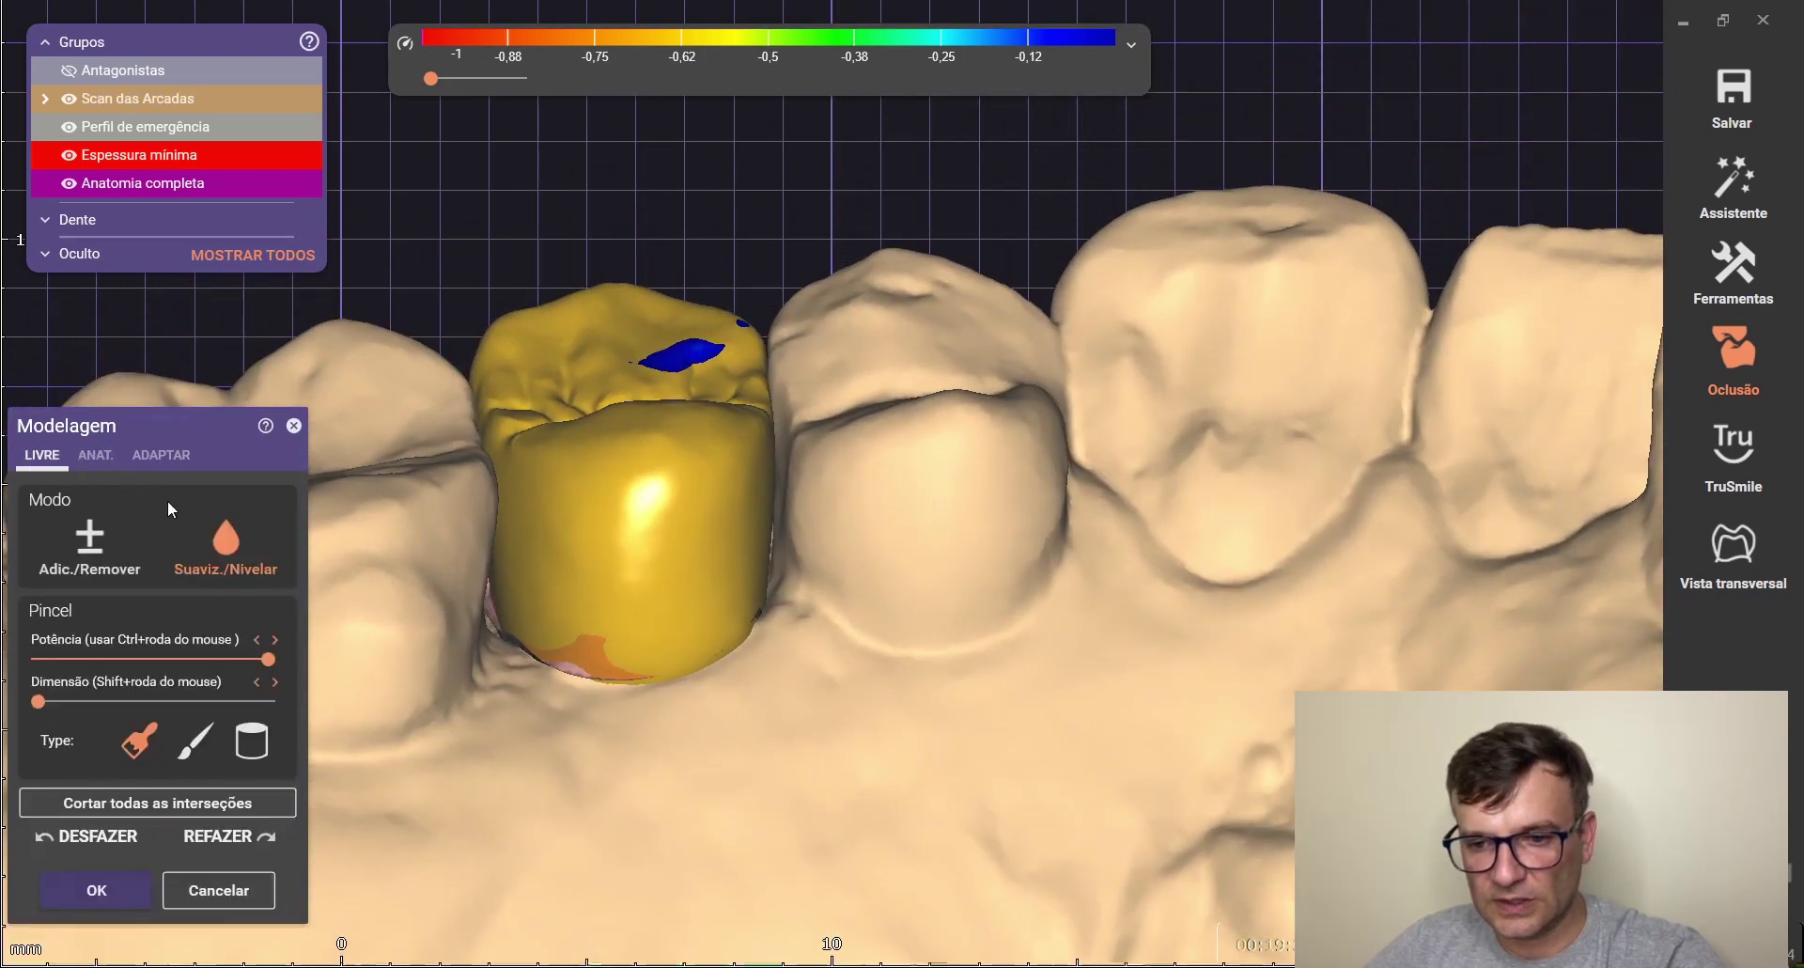
{"action": "scroll", "coordinate": [548, 318], "scroll_direction": "up", "scroll_amount": 5}
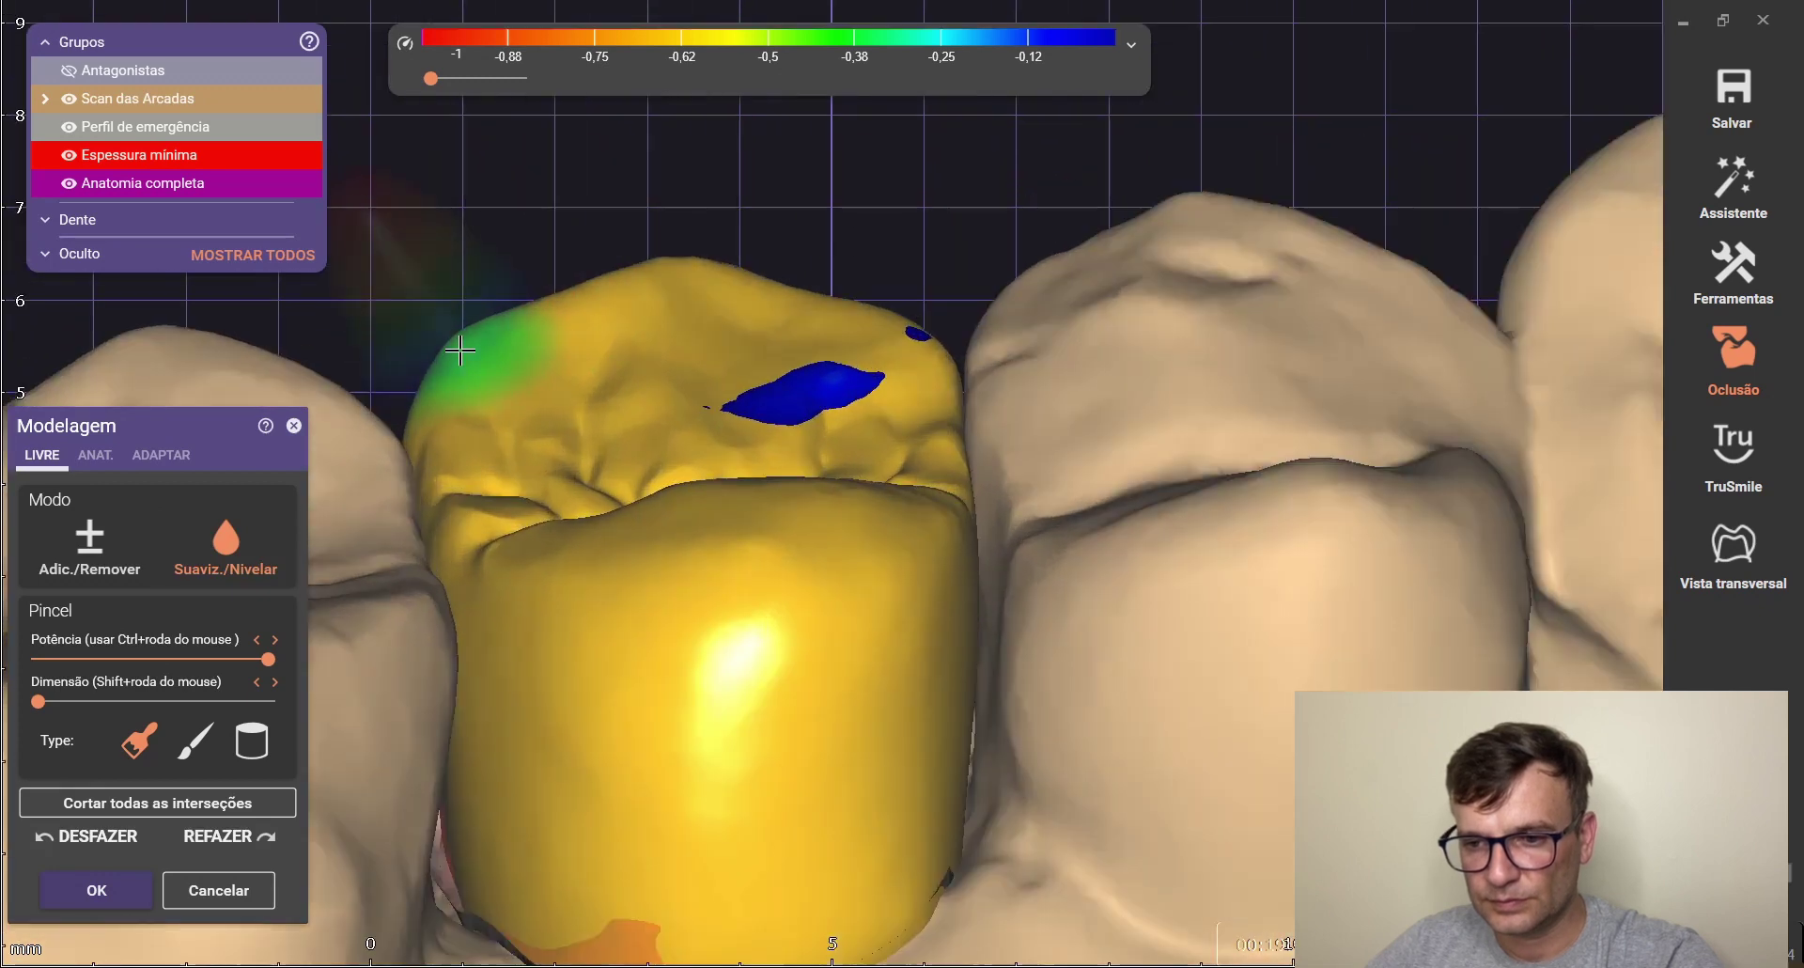
{"action": "mouse_move", "coordinate": [785, 323]}
{"action": "left_mouse_down"}
{"action": "mouse_move", "coordinate": [938, 371]}
{"action": "mouse_move", "coordinate": [704, 274]}
{"action": "mouse_move", "coordinate": [649, 281]}
{"action": "left_mouse_up"}
{"action": "scroll", "coordinate": [657, 423], "scroll_direction": "down", "scroll_amount": 4}
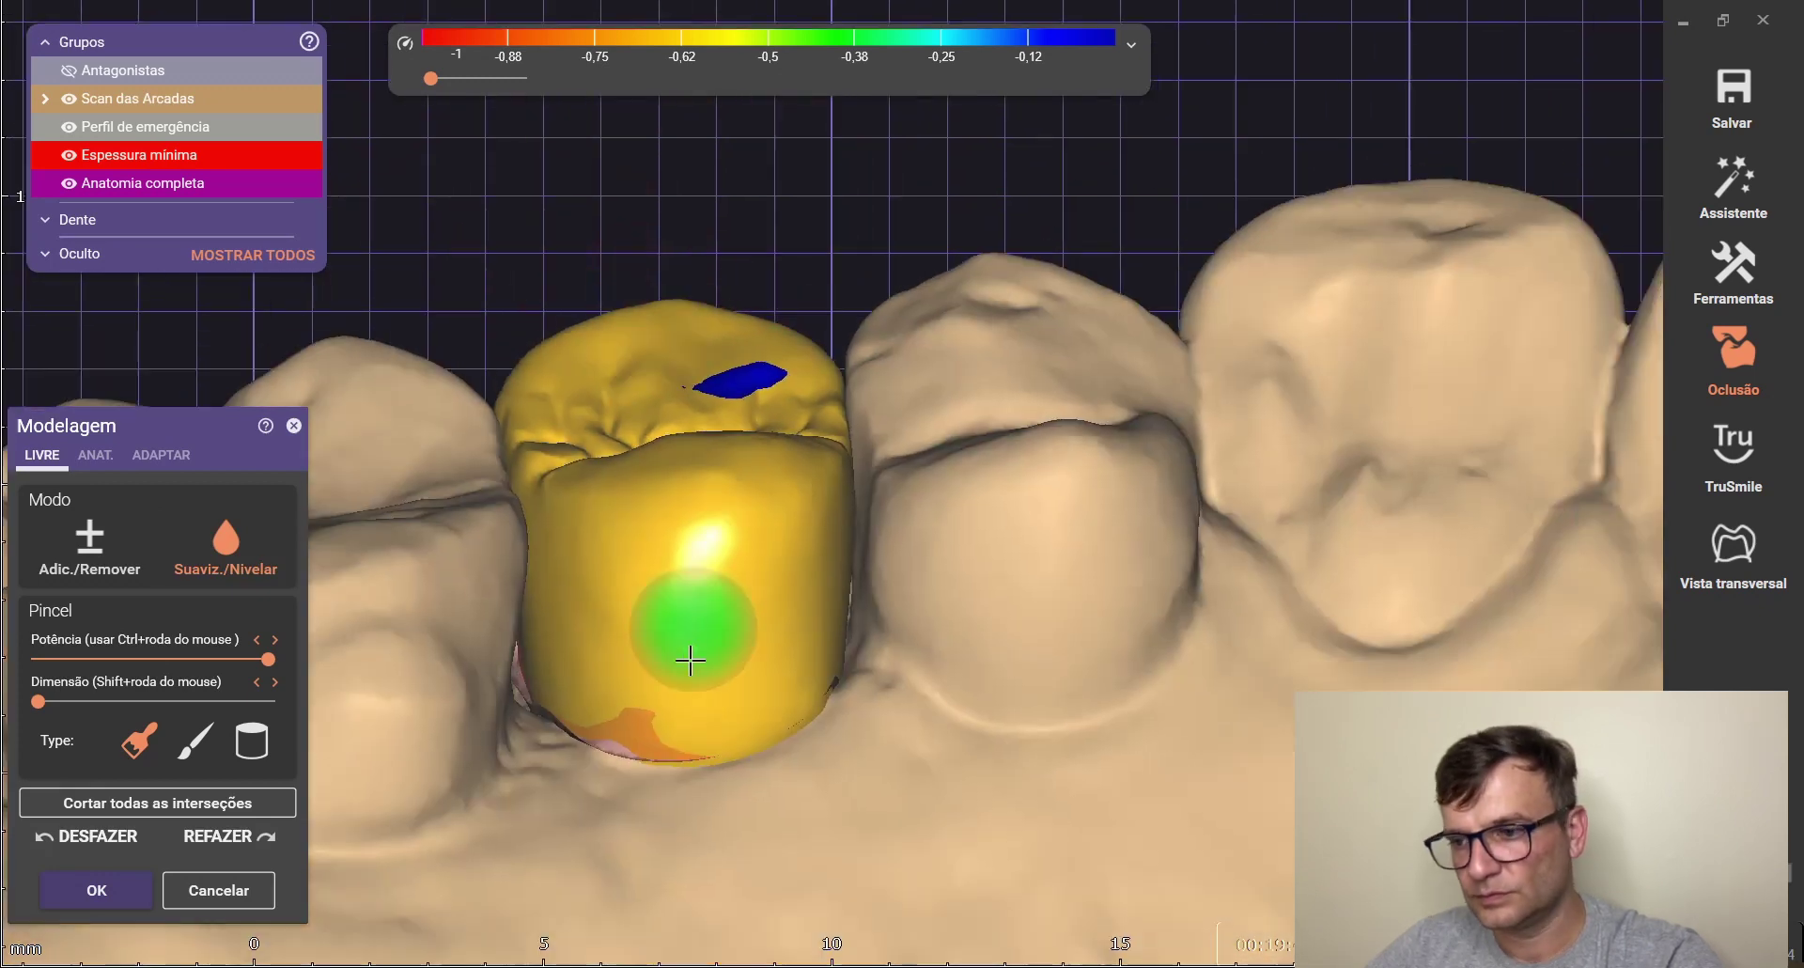
Carve fine secondary grooves into the inner slope of tooth 15's buccal cusp with the fine brush in add/remove mode
{"action": "mouse_move", "coordinate": [555, 529]}
{"action": "right_mouse_down"}
{"action": "mouse_move", "coordinate": [555, 581]}
{"action": "mouse_move", "coordinate": [563, 563]}
{"action": "right_mouse_up"}
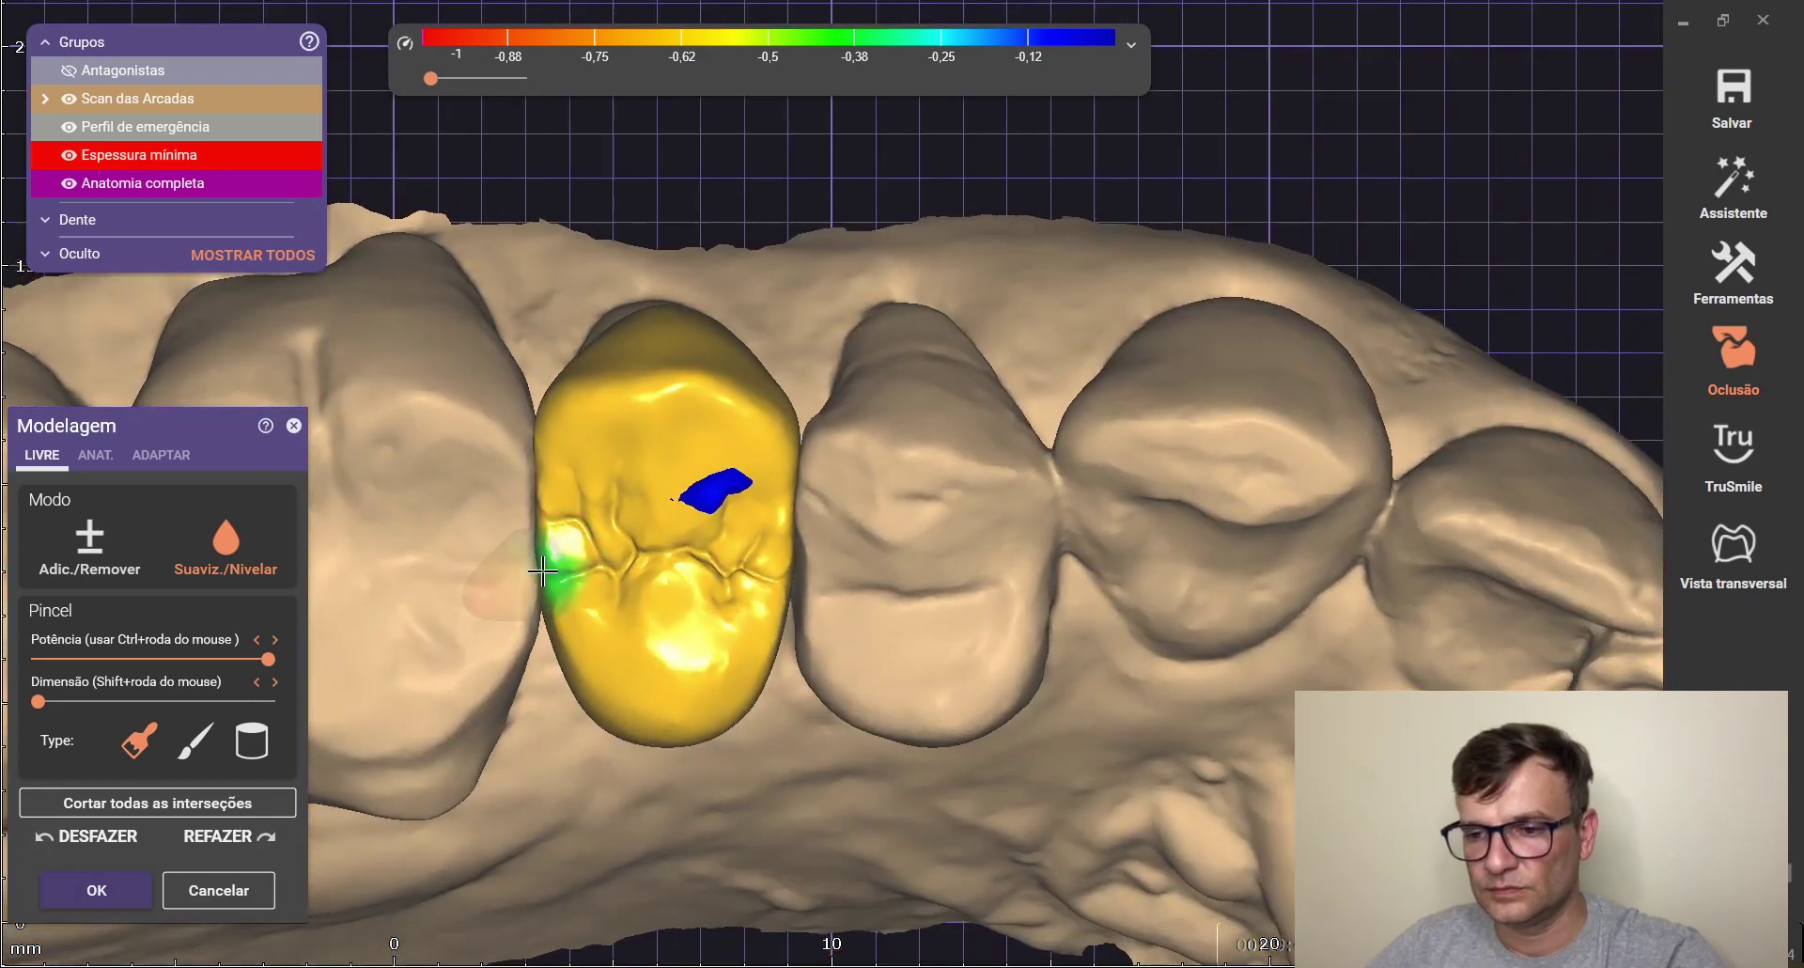
{"action": "left_click", "coordinate": [195, 741]}
{"action": "scroll", "coordinate": [790, 453], "scroll_direction": "up", "scroll_amount": 8}
{"action": "scroll", "coordinate": [903, 317], "scroll_direction": "down", "scroll_amount": 5}
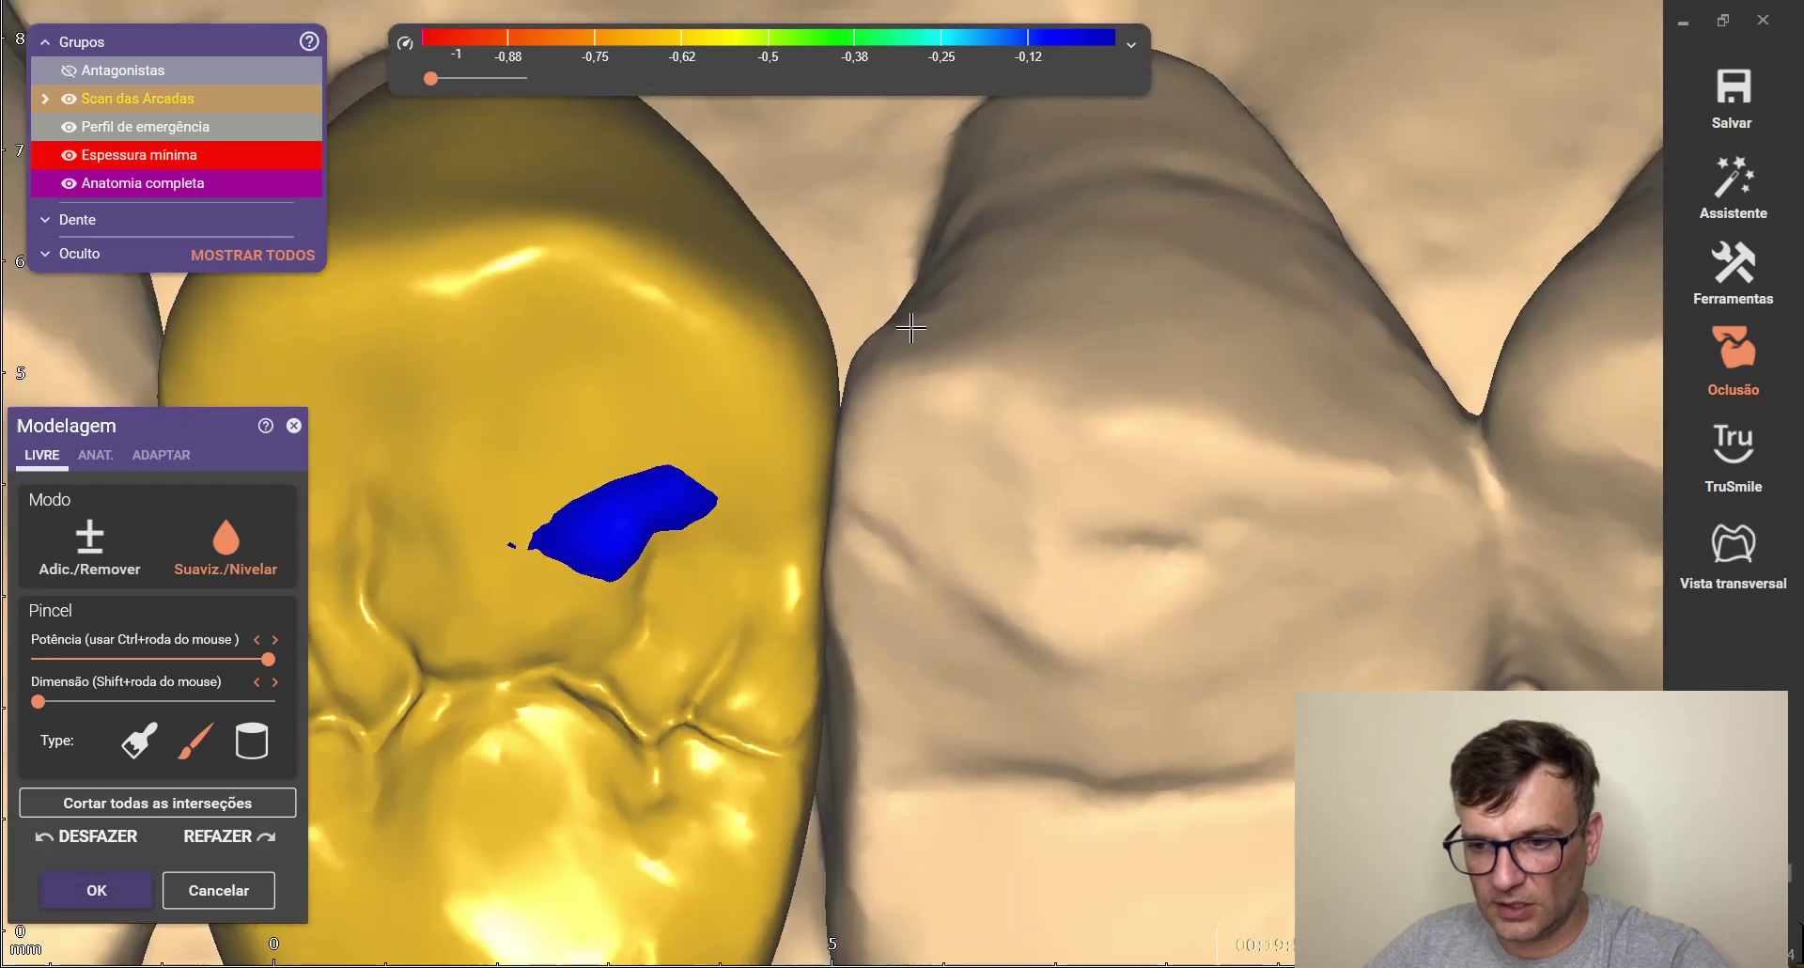
{"action": "scroll", "coordinate": [566, 404], "scroll_direction": "up", "scroll_amount": 1}
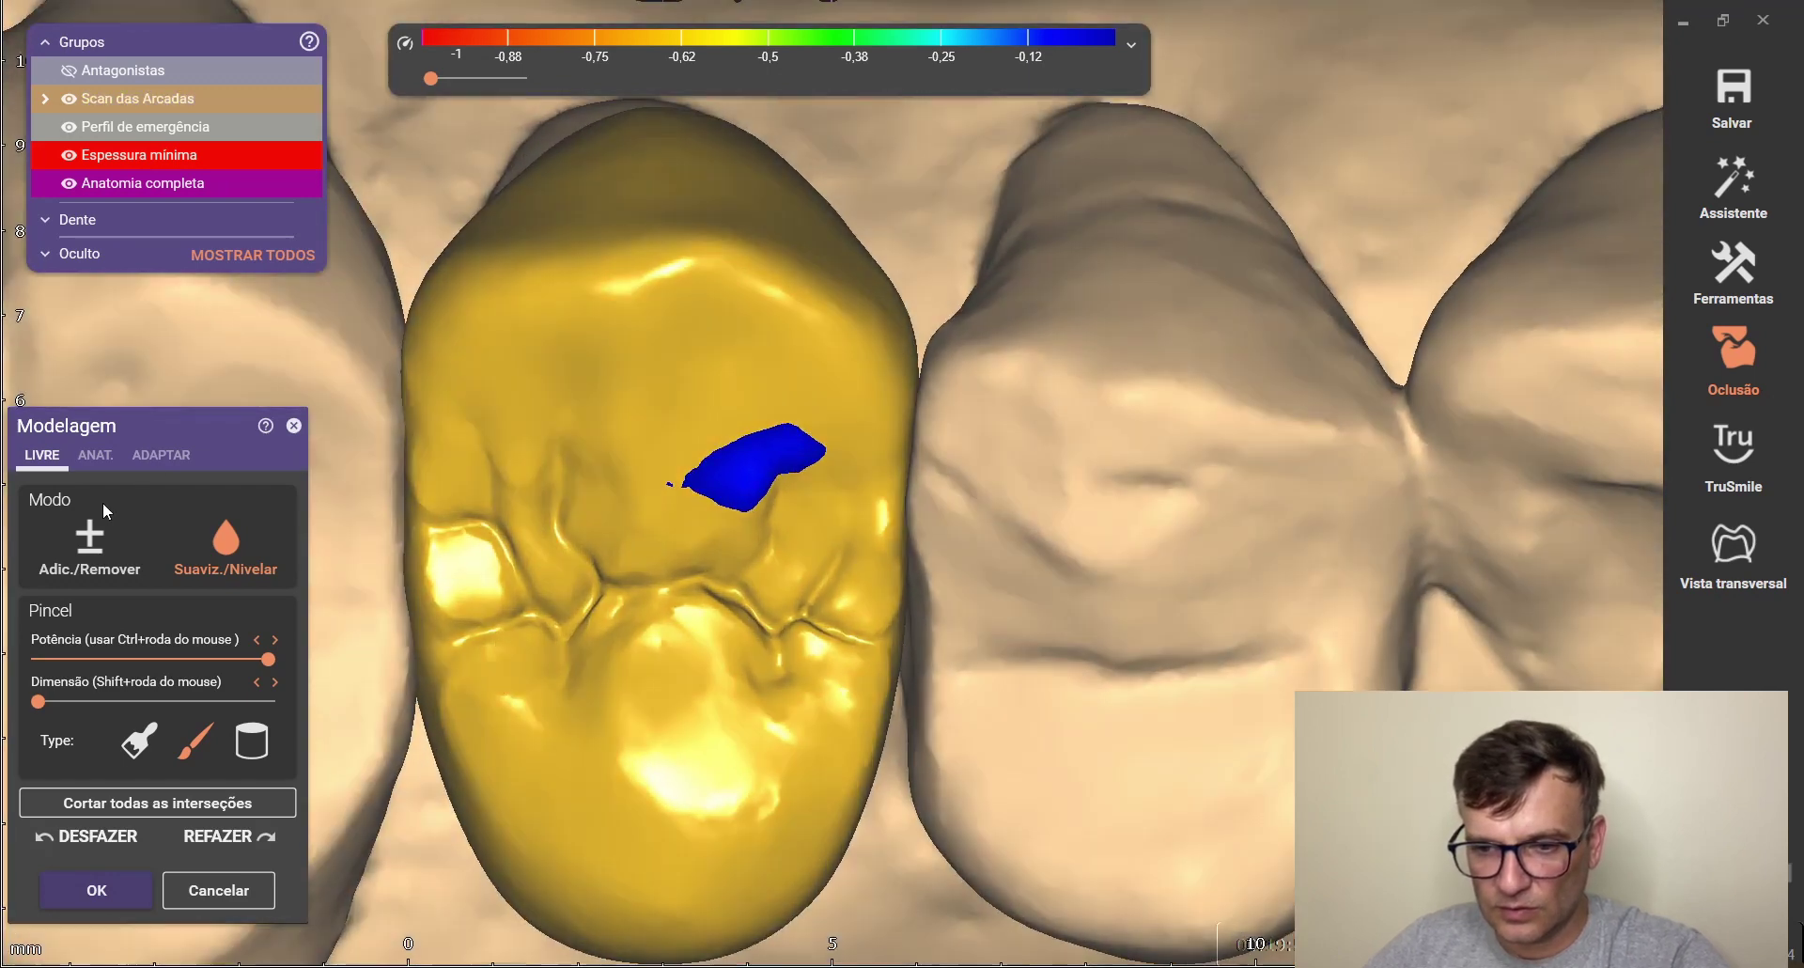
{"action": "left_click", "coordinate": [89, 537]}
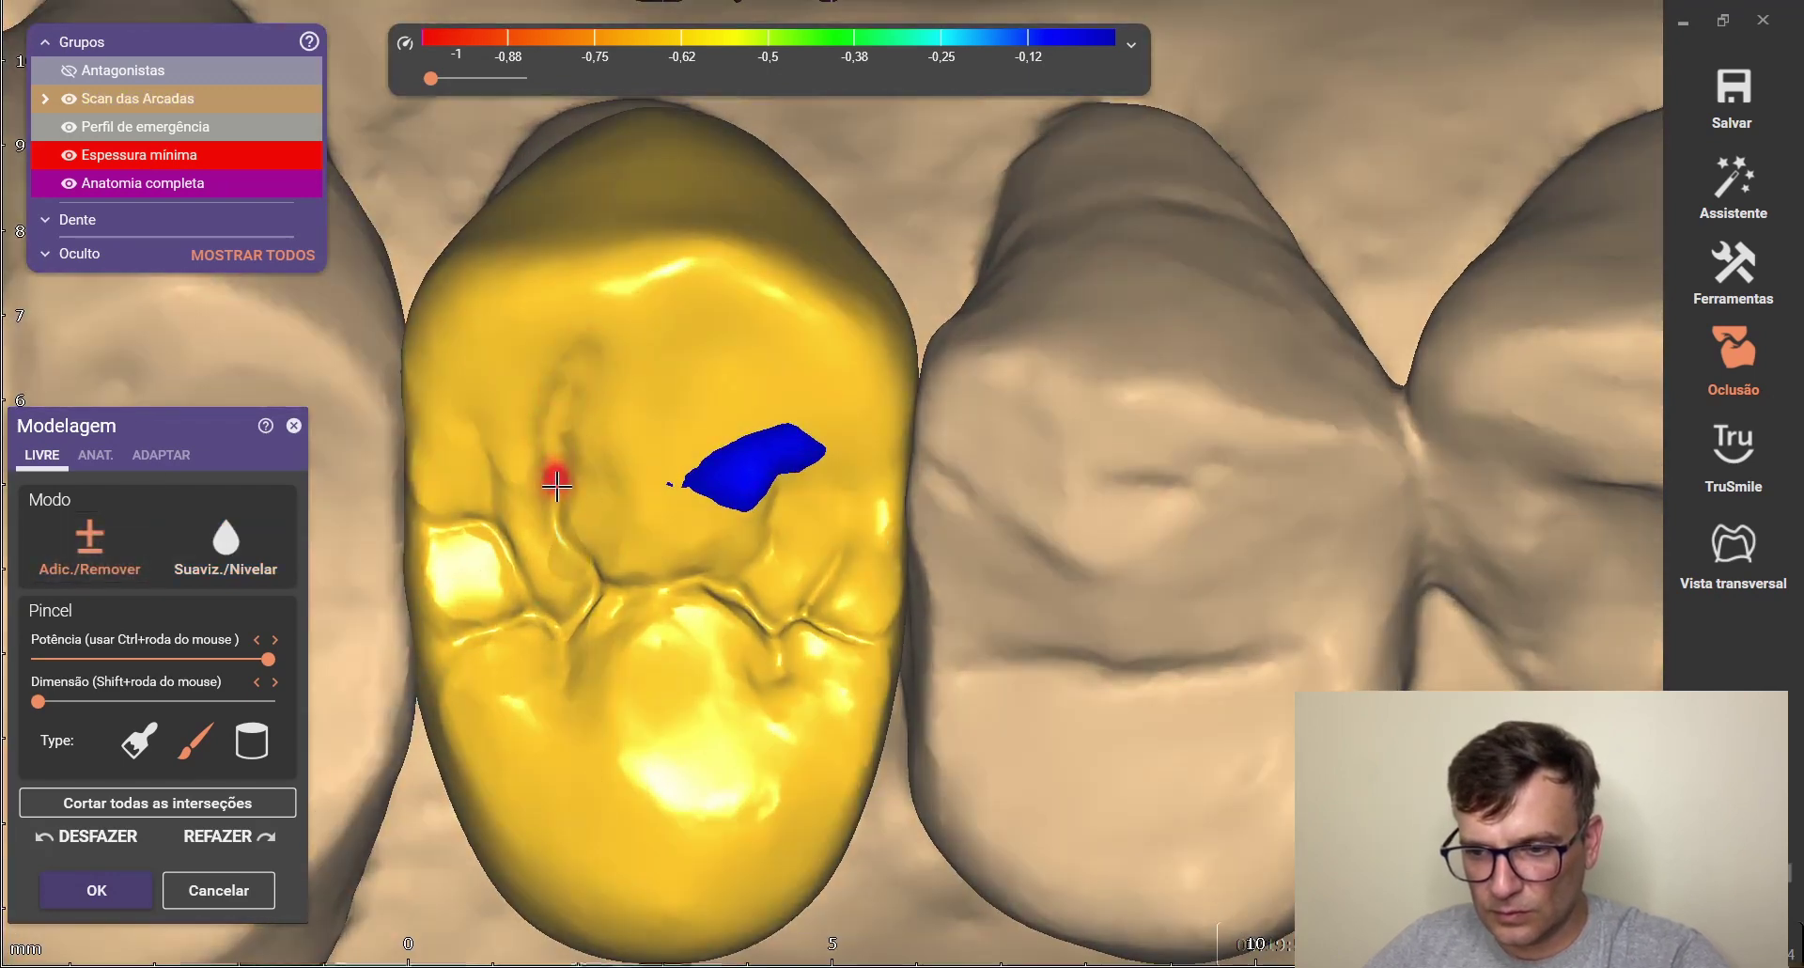
{"action": "left_click", "coordinate": [669, 668]}
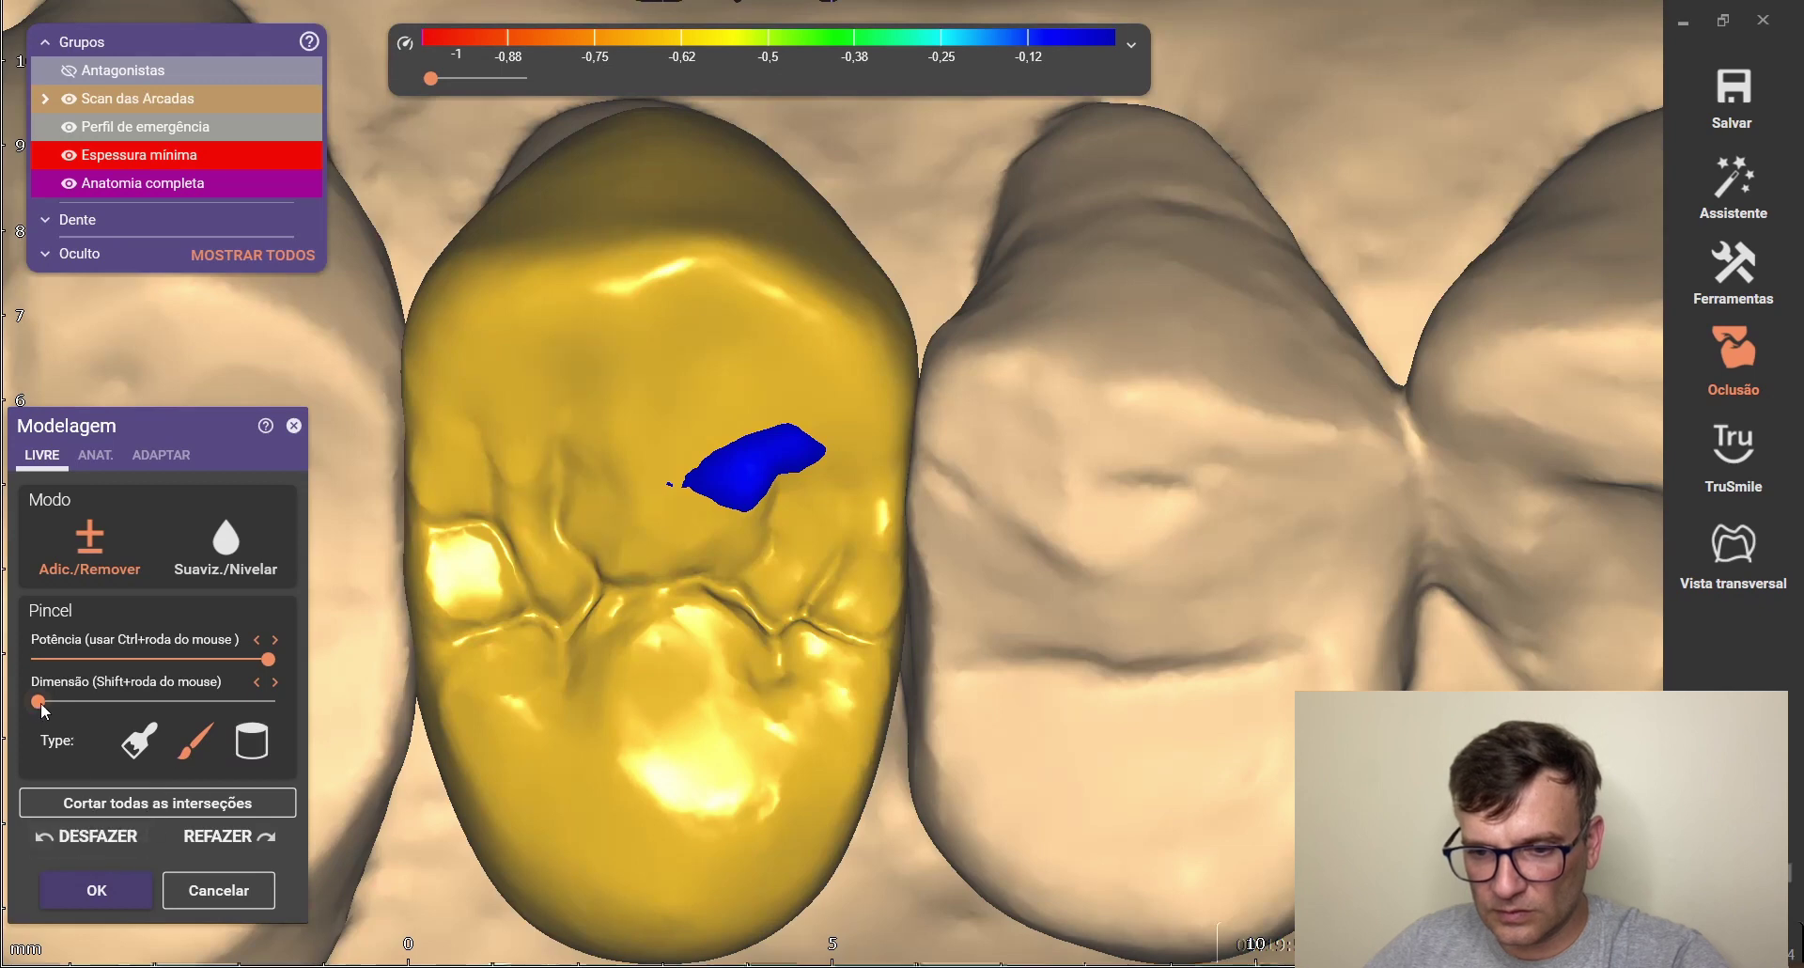
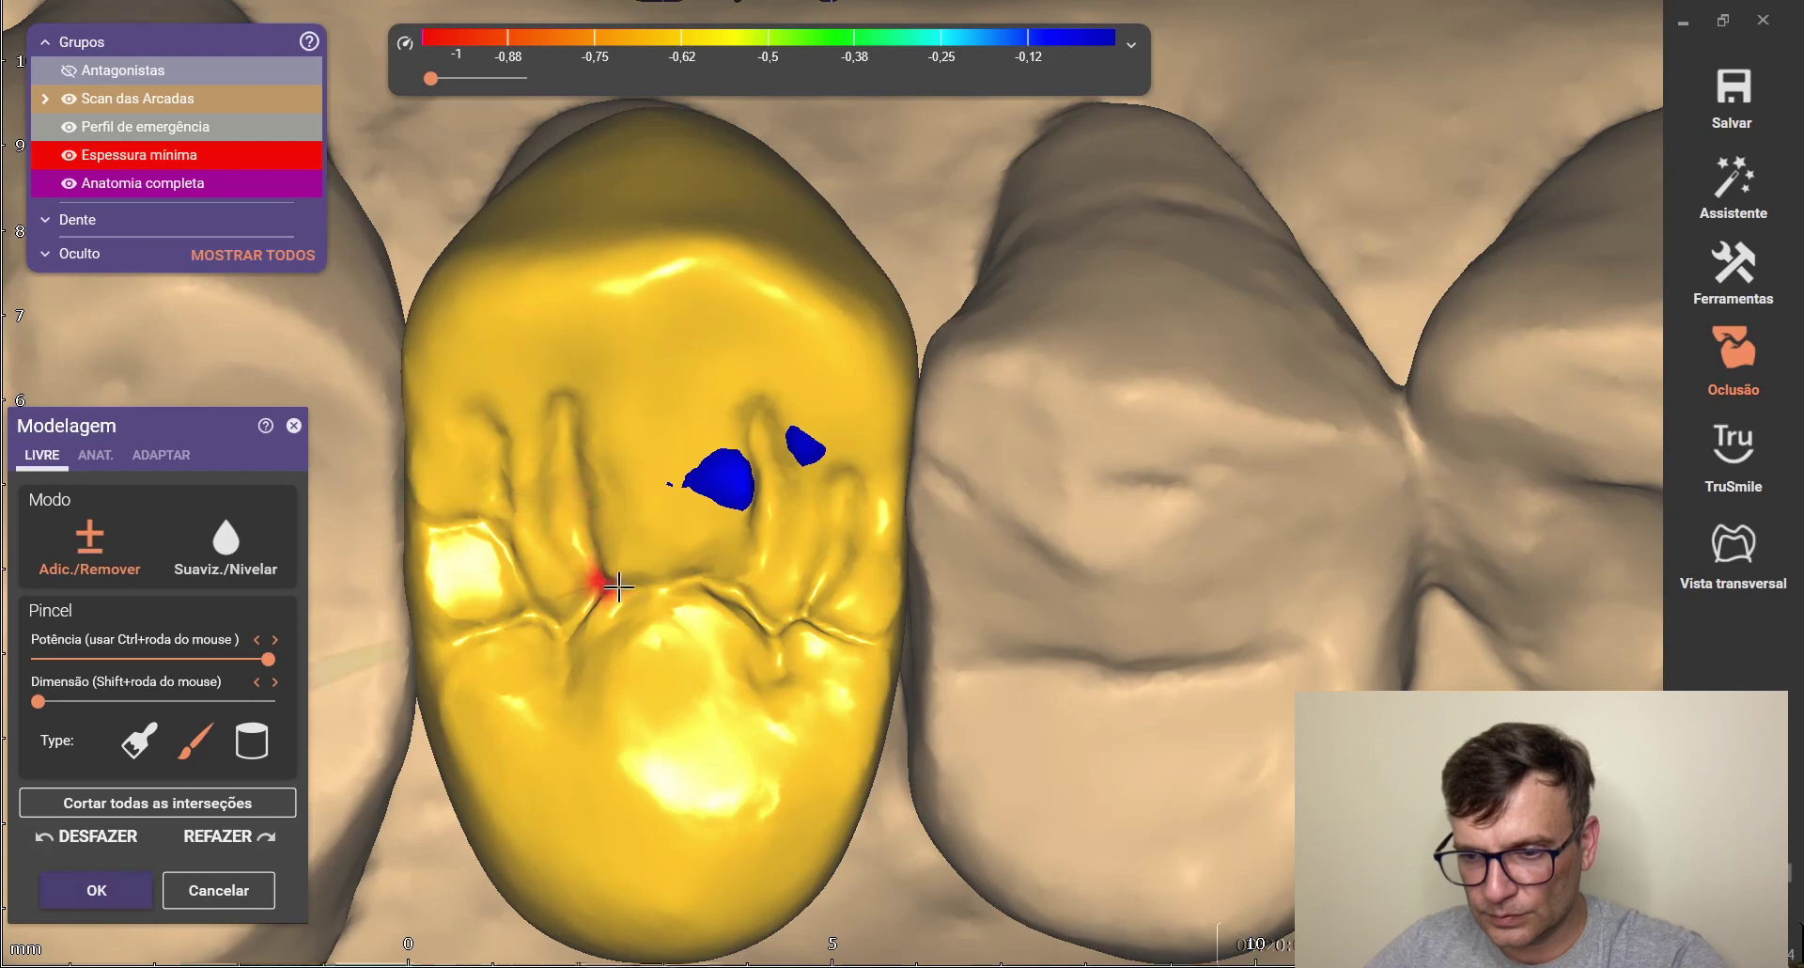
Return to anatomical modelling and try the crest preset on tooth 15's occlusal surface
{"action": "scroll", "coordinate": [716, 178], "scroll_direction": "down", "scroll_amount": 5}
{"action": "right_click_drag", "start_coordinate": [791, 437], "coordinate": [797, 345]}
{"action": "scroll", "coordinate": [664, 145], "scroll_direction": "up", "scroll_amount": 4}
{"action": "left_click", "coordinate": [96, 455]}
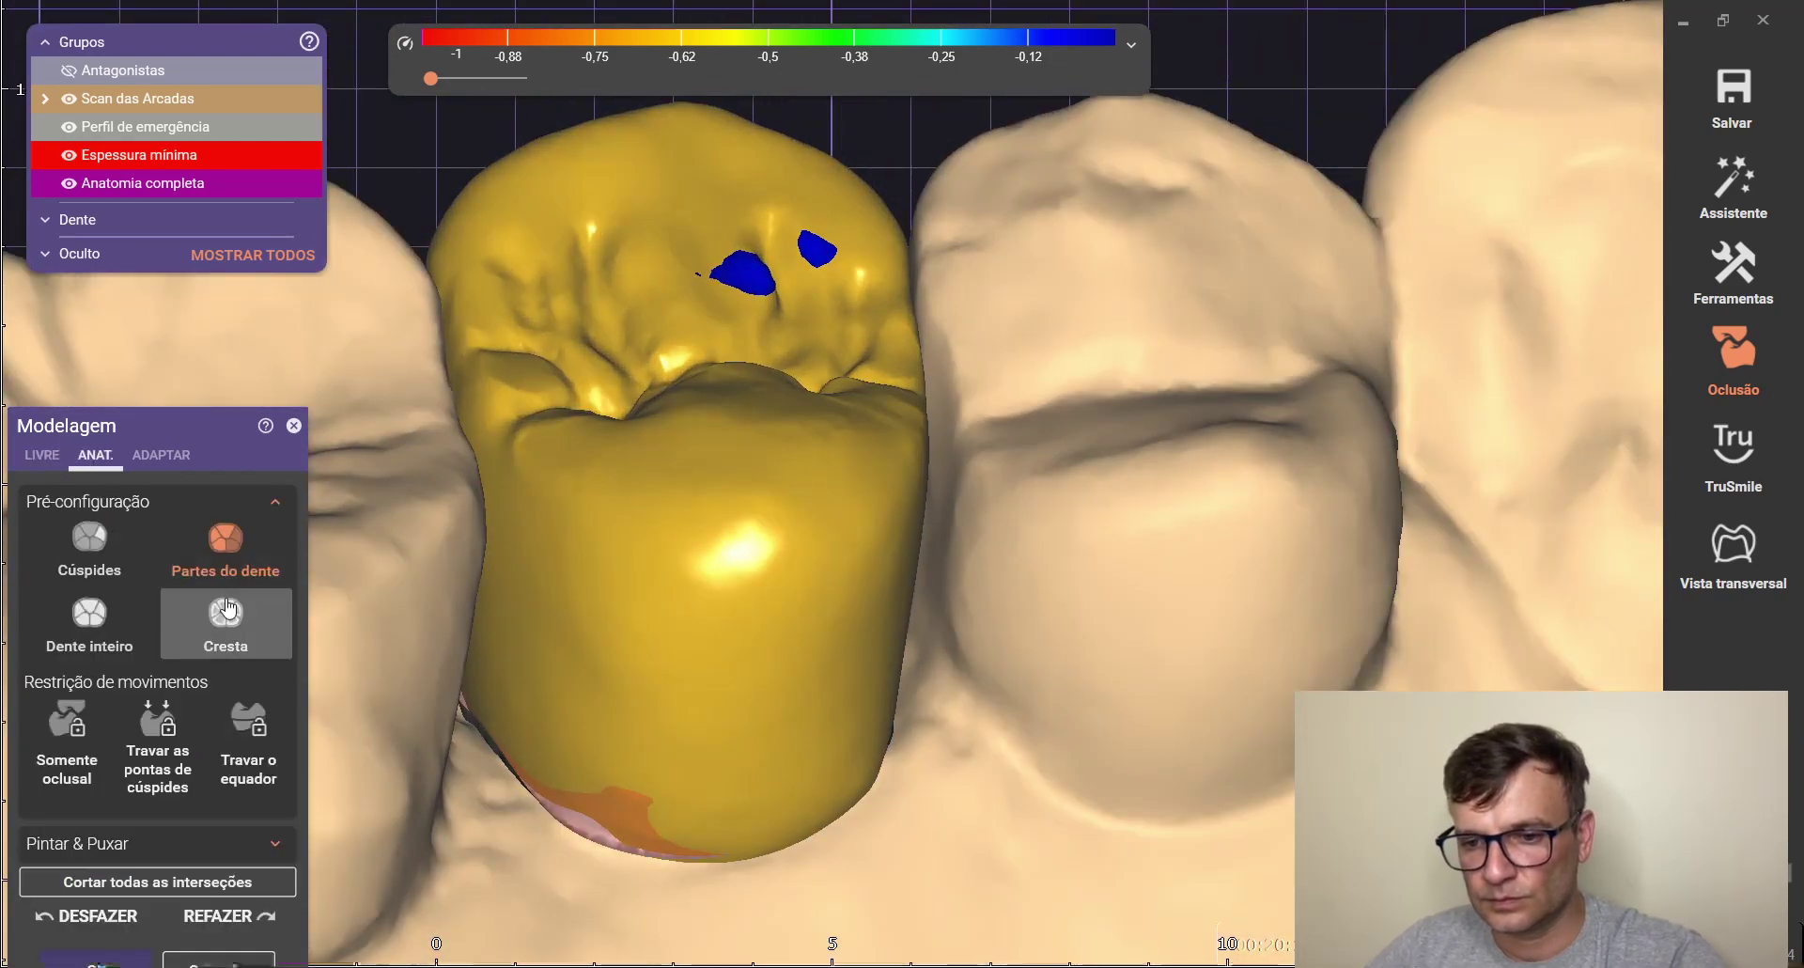
{"action": "right_click_drag", "start_coordinate": [1051, 528], "coordinate": [979, 606]}
{"action": "scroll", "coordinate": [679, 470], "scroll_direction": "up", "scroll_amount": 4}
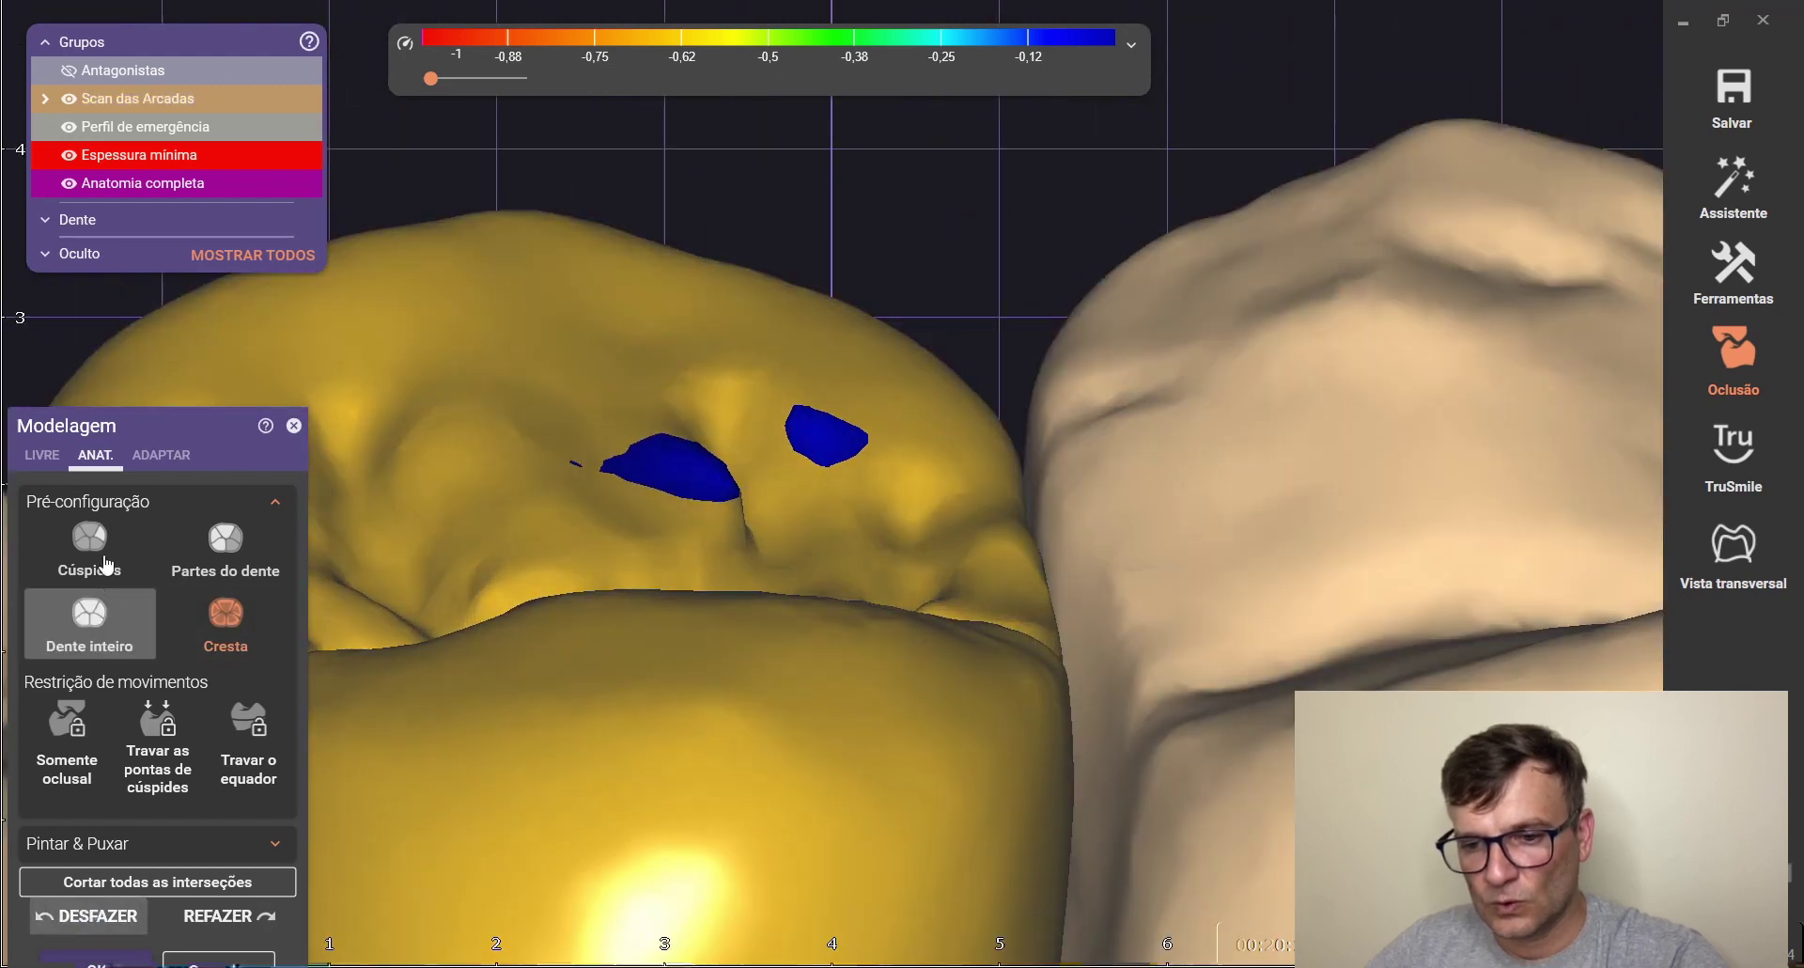
Use the cusps preset to reshape the inner slope of tooth 15's buccal cusp and reduce its occlusal contacts
{"action": "left_click", "coordinate": [106, 575]}
{"action": "left_click_drag", "start_coordinate": [703, 500], "coordinate": [699, 519]}
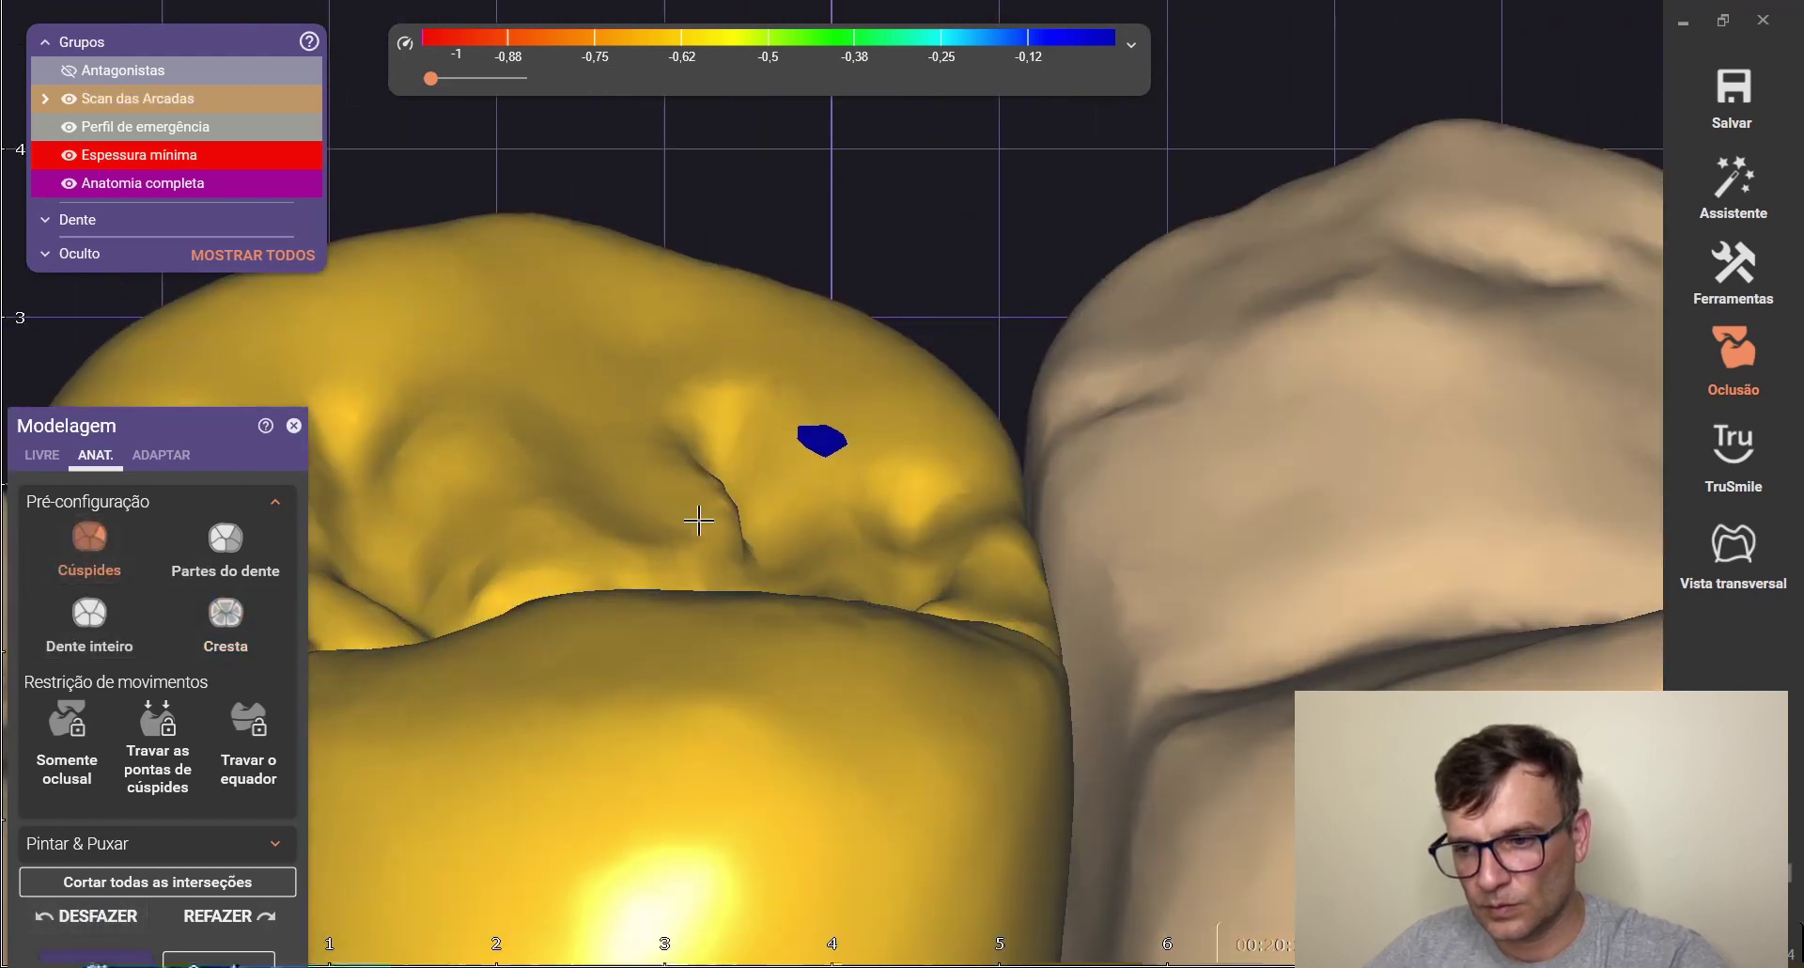
{"action": "scroll", "coordinate": [703, 478], "scroll_direction": "down", "scroll_amount": 5}
{"action": "mouse_move", "coordinate": [741, 548]}
{"action": "right_mouse_down"}
{"action": "mouse_move", "coordinate": [752, 612]}
{"action": "mouse_move", "coordinate": [758, 592]}
{"action": "right_mouse_up"}
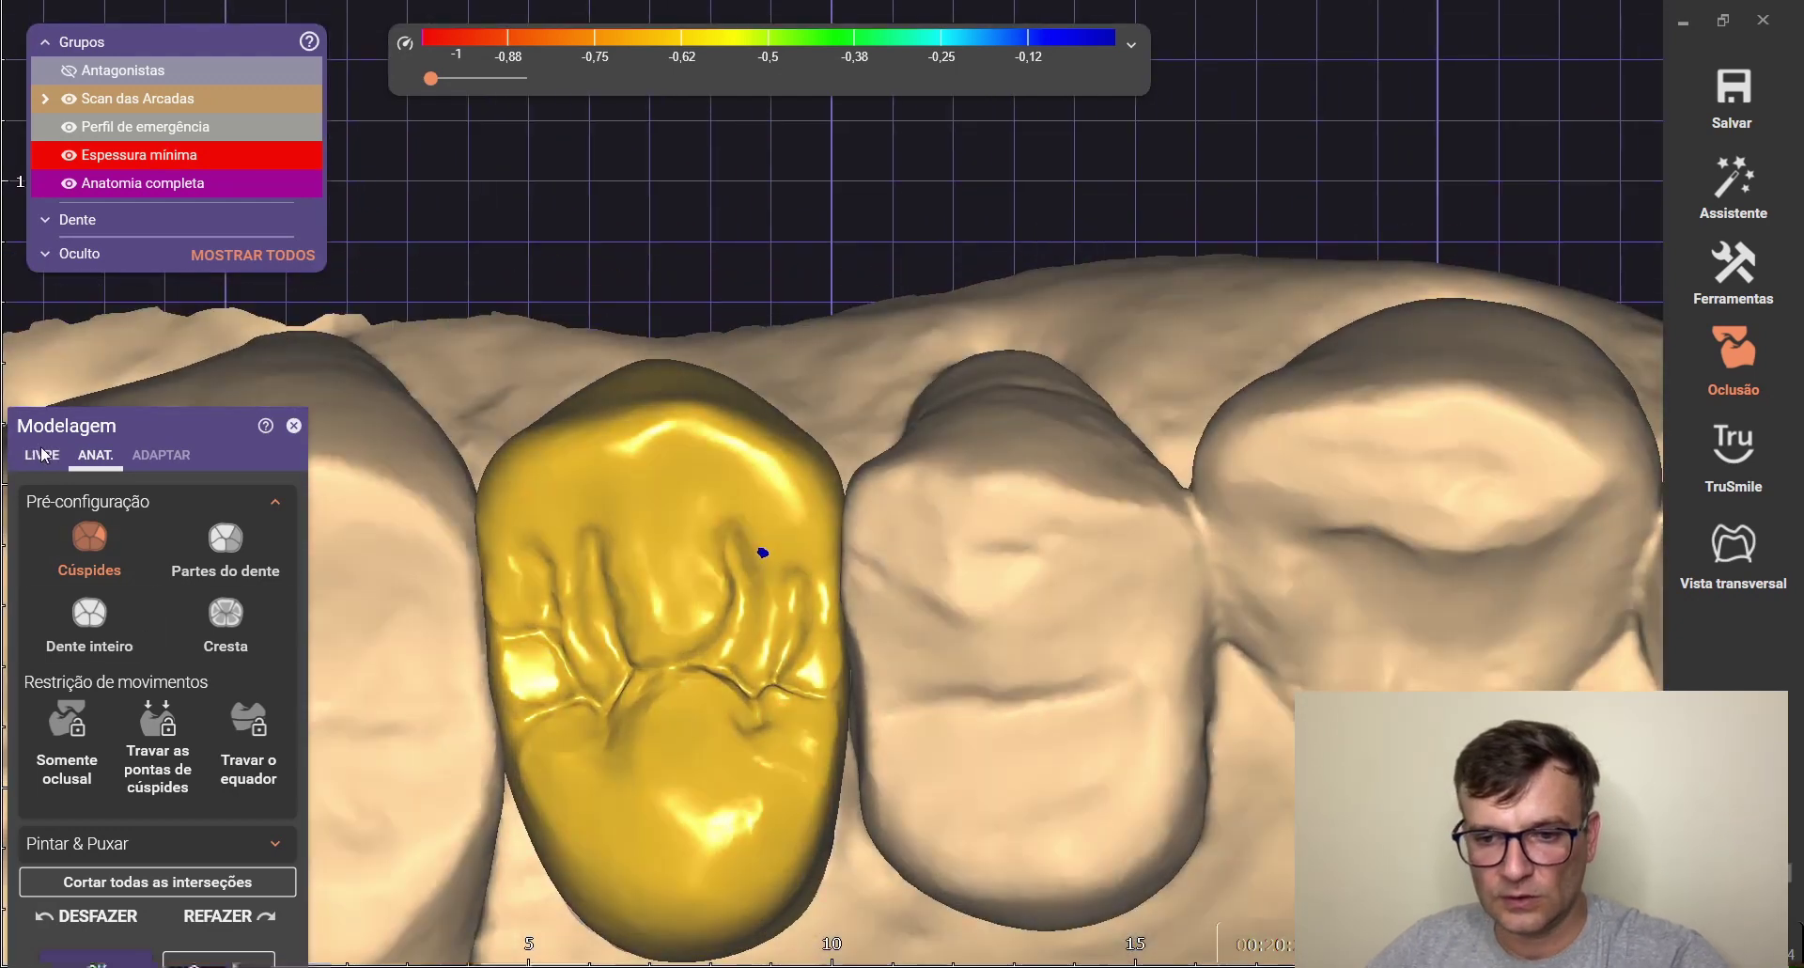
Smooth the buccal outline of tooth 15 in free modelling with the smoothing brush at its smallest size
{"action": "left_click", "coordinate": [43, 455]}
{"action": "scroll", "coordinate": [477, 416], "scroll_direction": "up", "scroll_amount": 4}
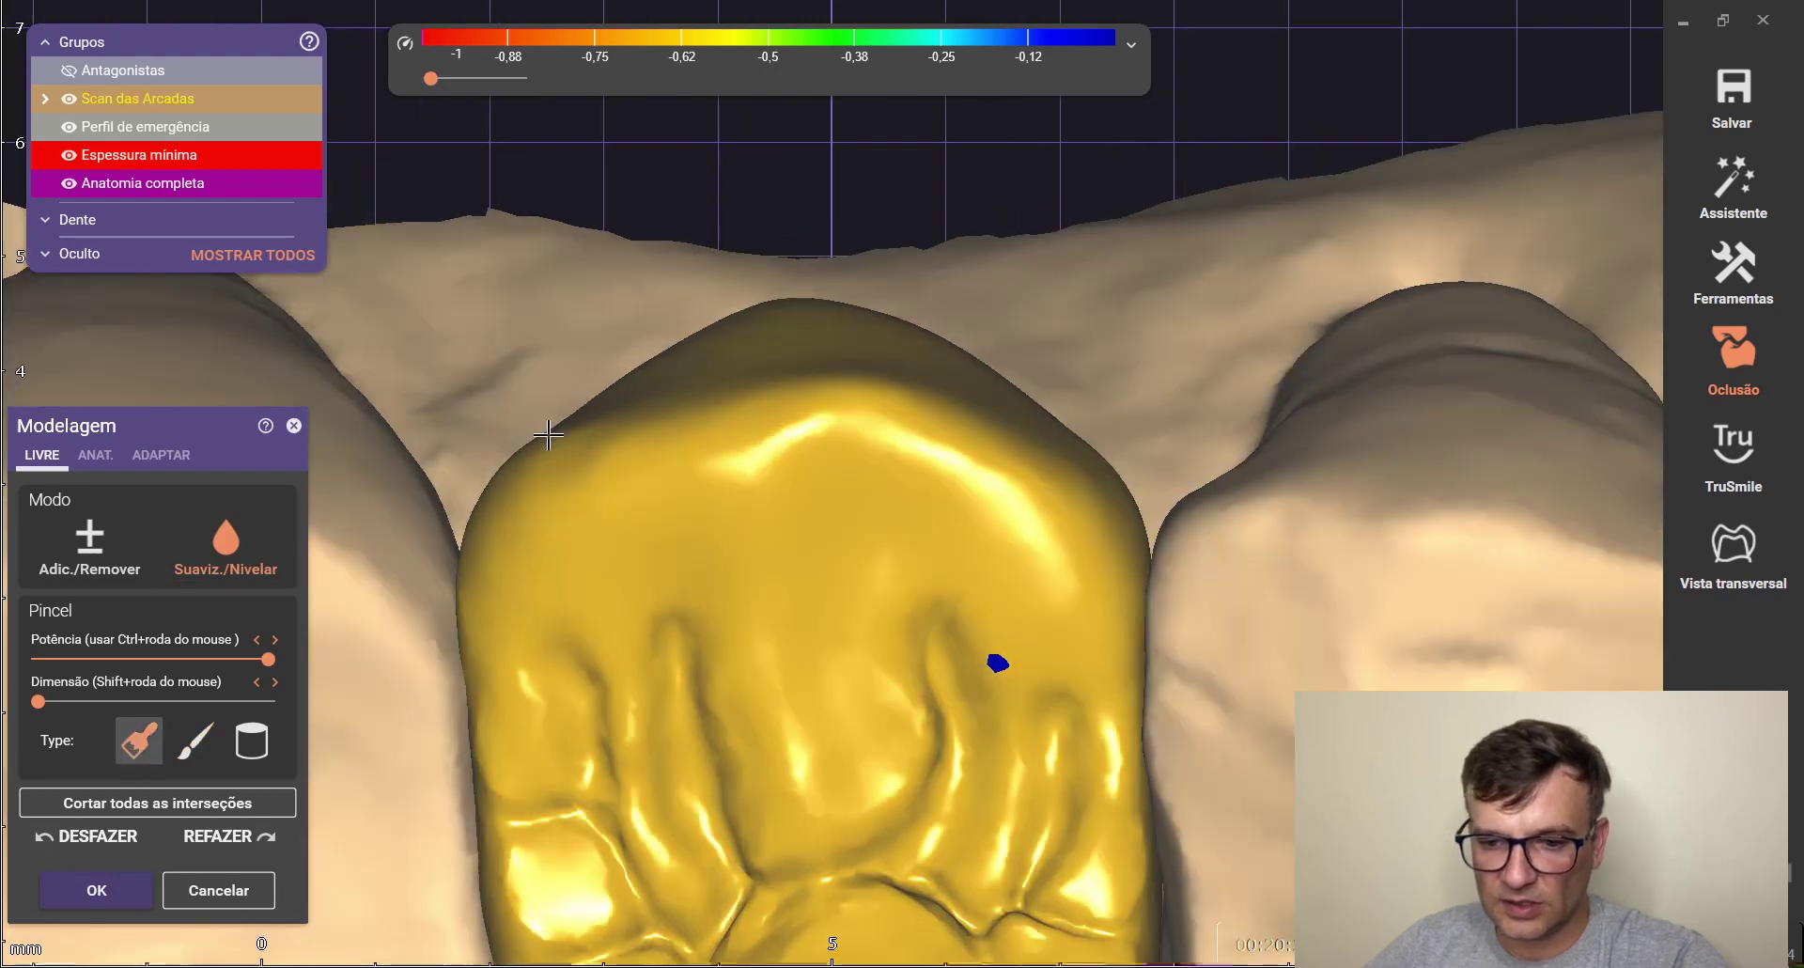
{"action": "left_click_drag", "start_coordinate": [548, 435], "coordinate": [559, 450]}
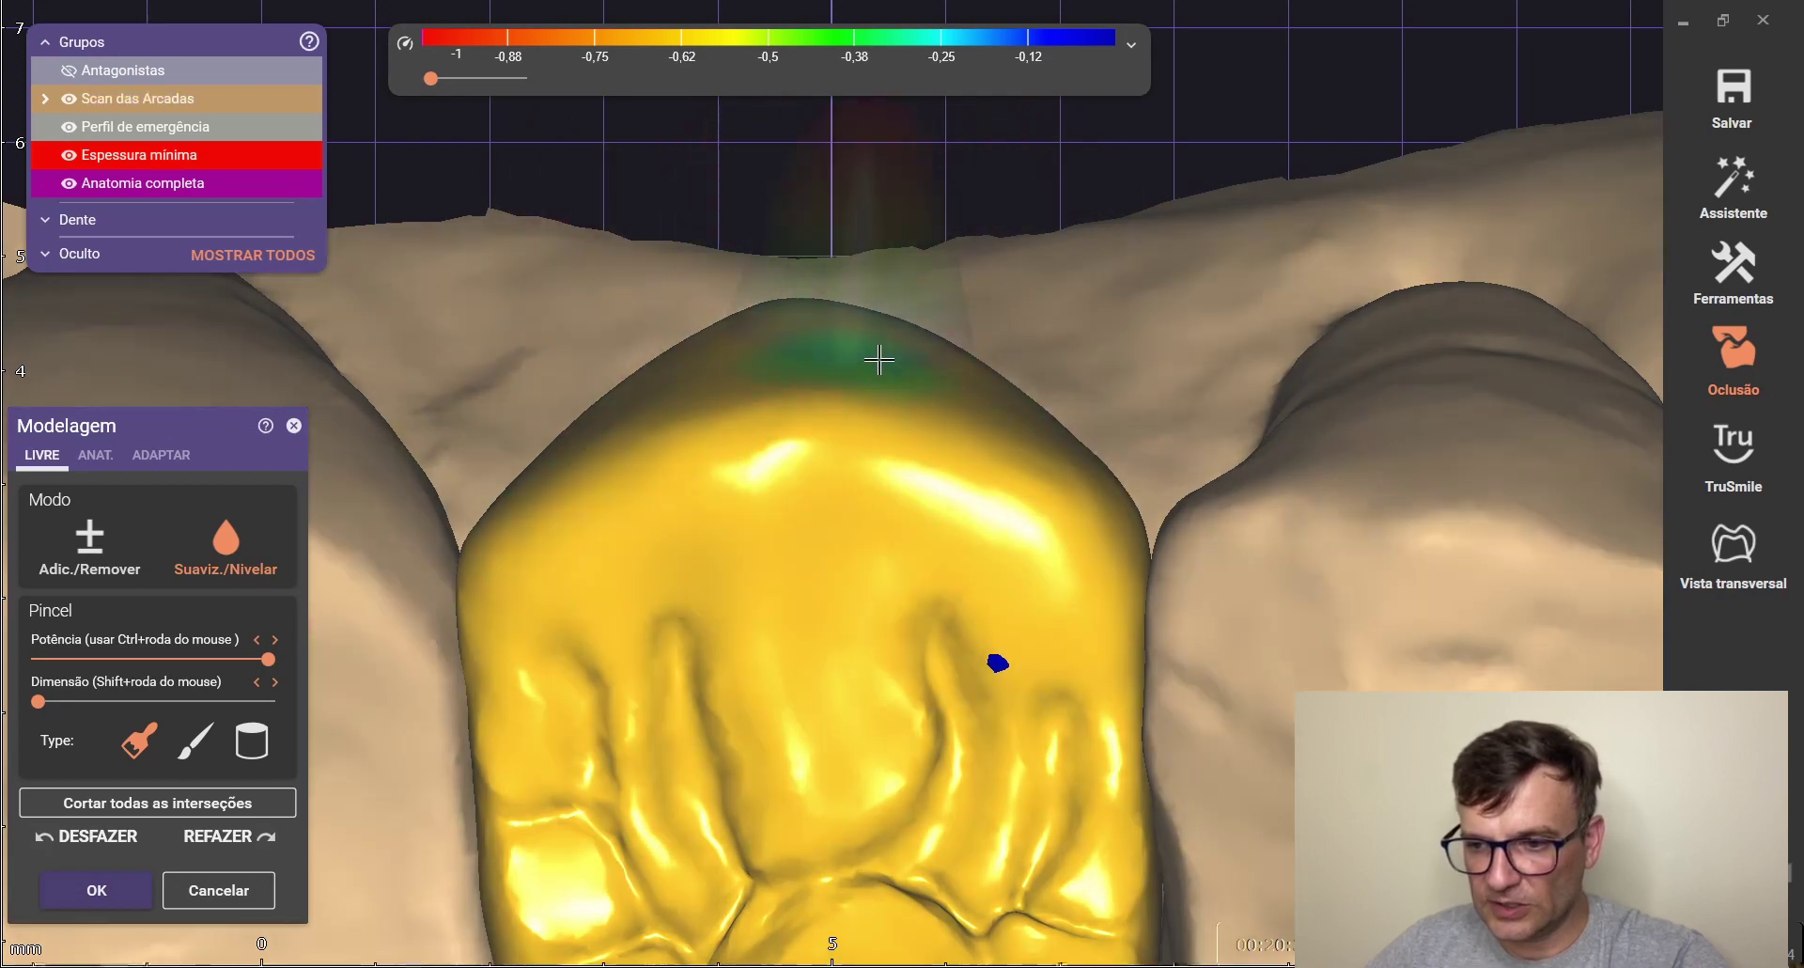
{"action": "scroll", "coordinate": [958, 441], "scroll_direction": "down", "scroll_amount": 5}
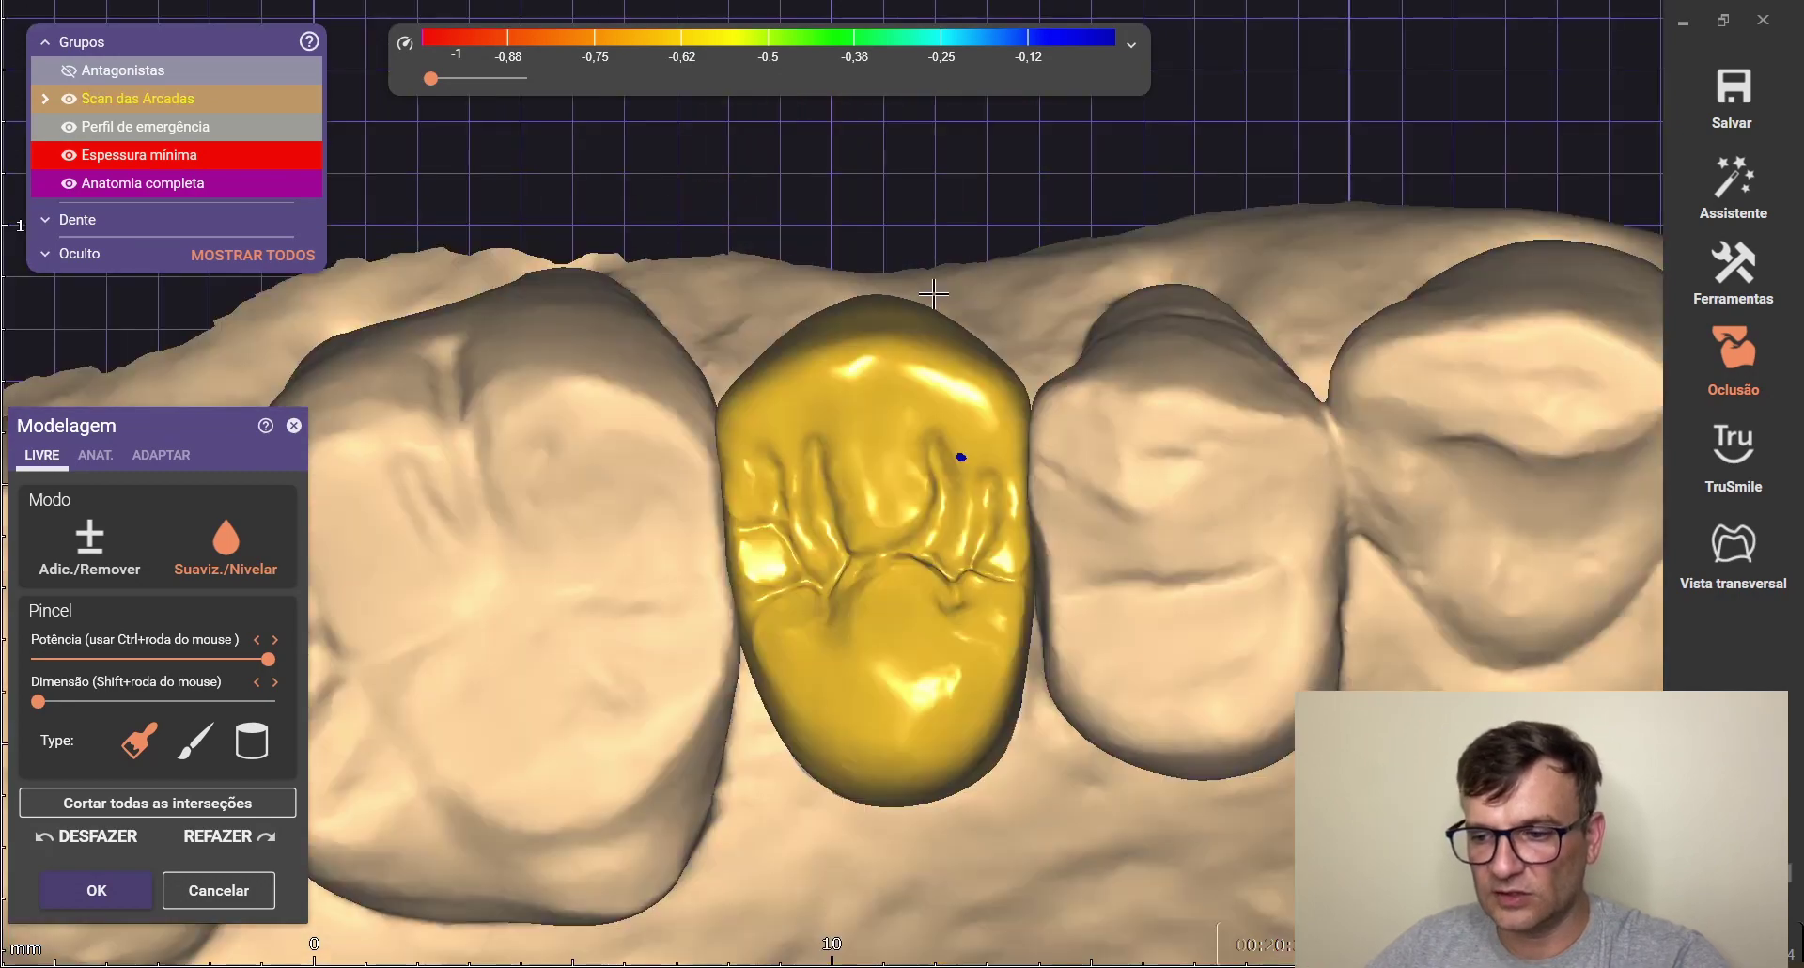
Smooth the lingual surface of tooth 15 down to the margin with a slightly larger smoothing brush
{"action": "right_click_drag", "start_coordinate": [960, 440], "coordinate": [649, 403]}
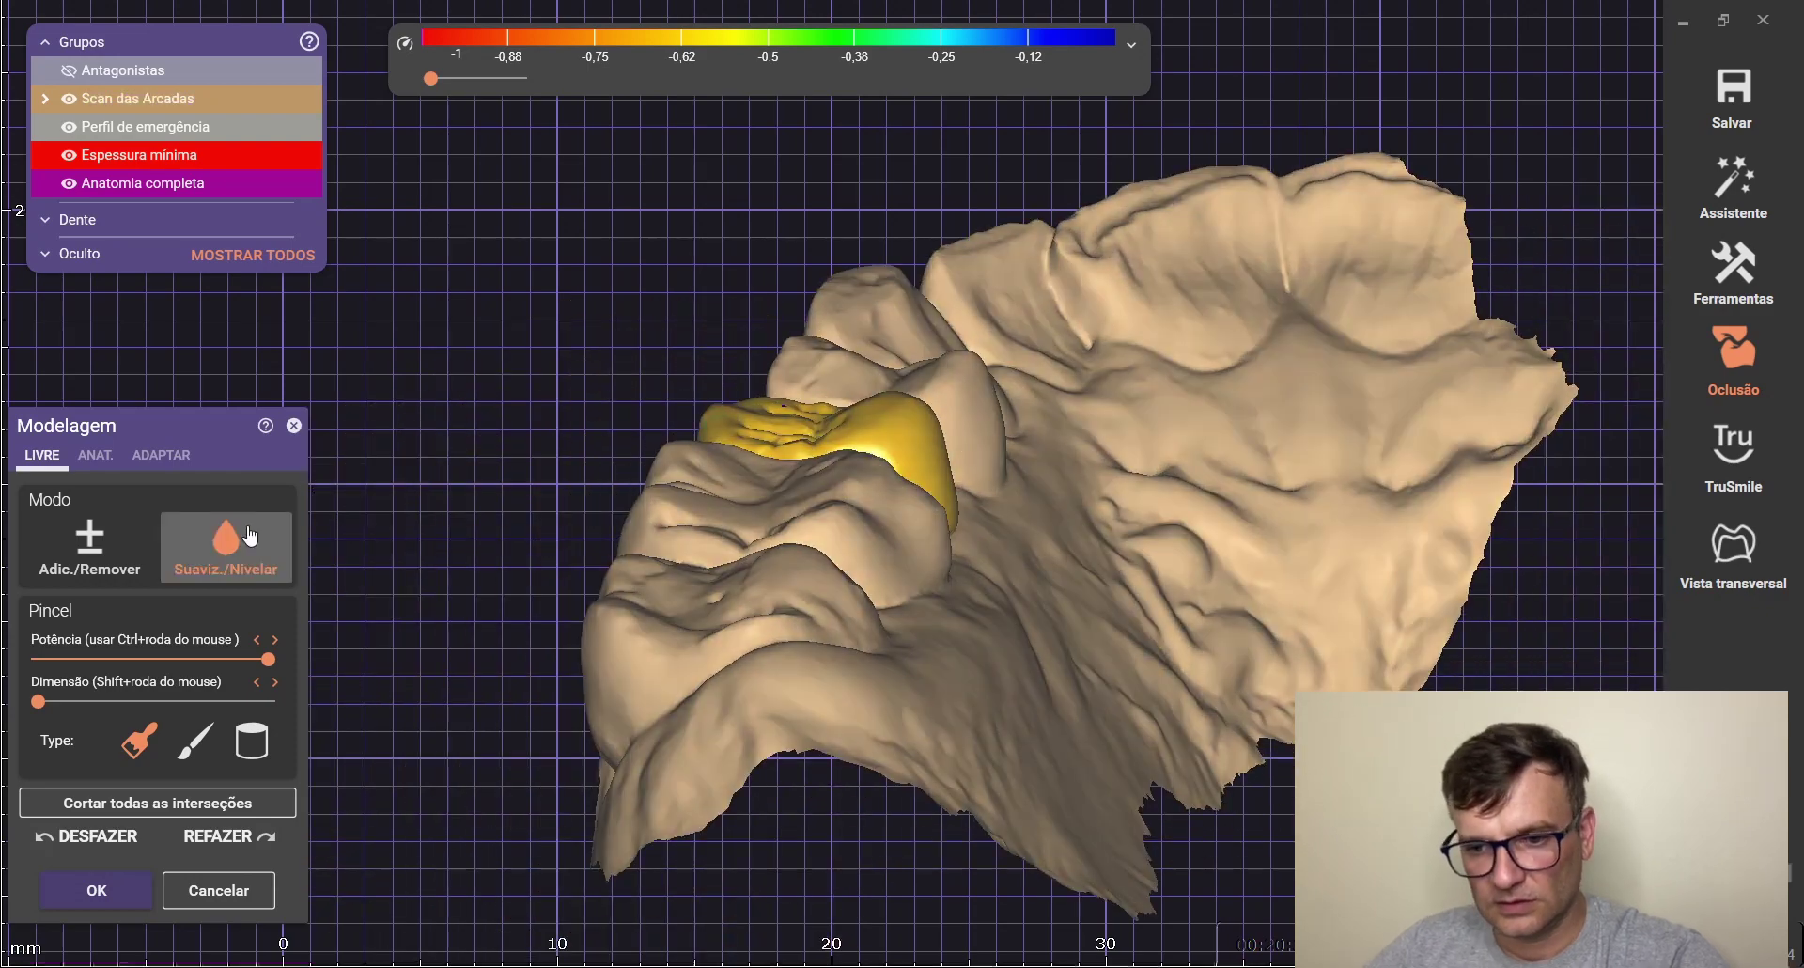
{"action": "scroll", "coordinate": [1143, 488], "scroll_direction": "up", "scroll_amount": 6}
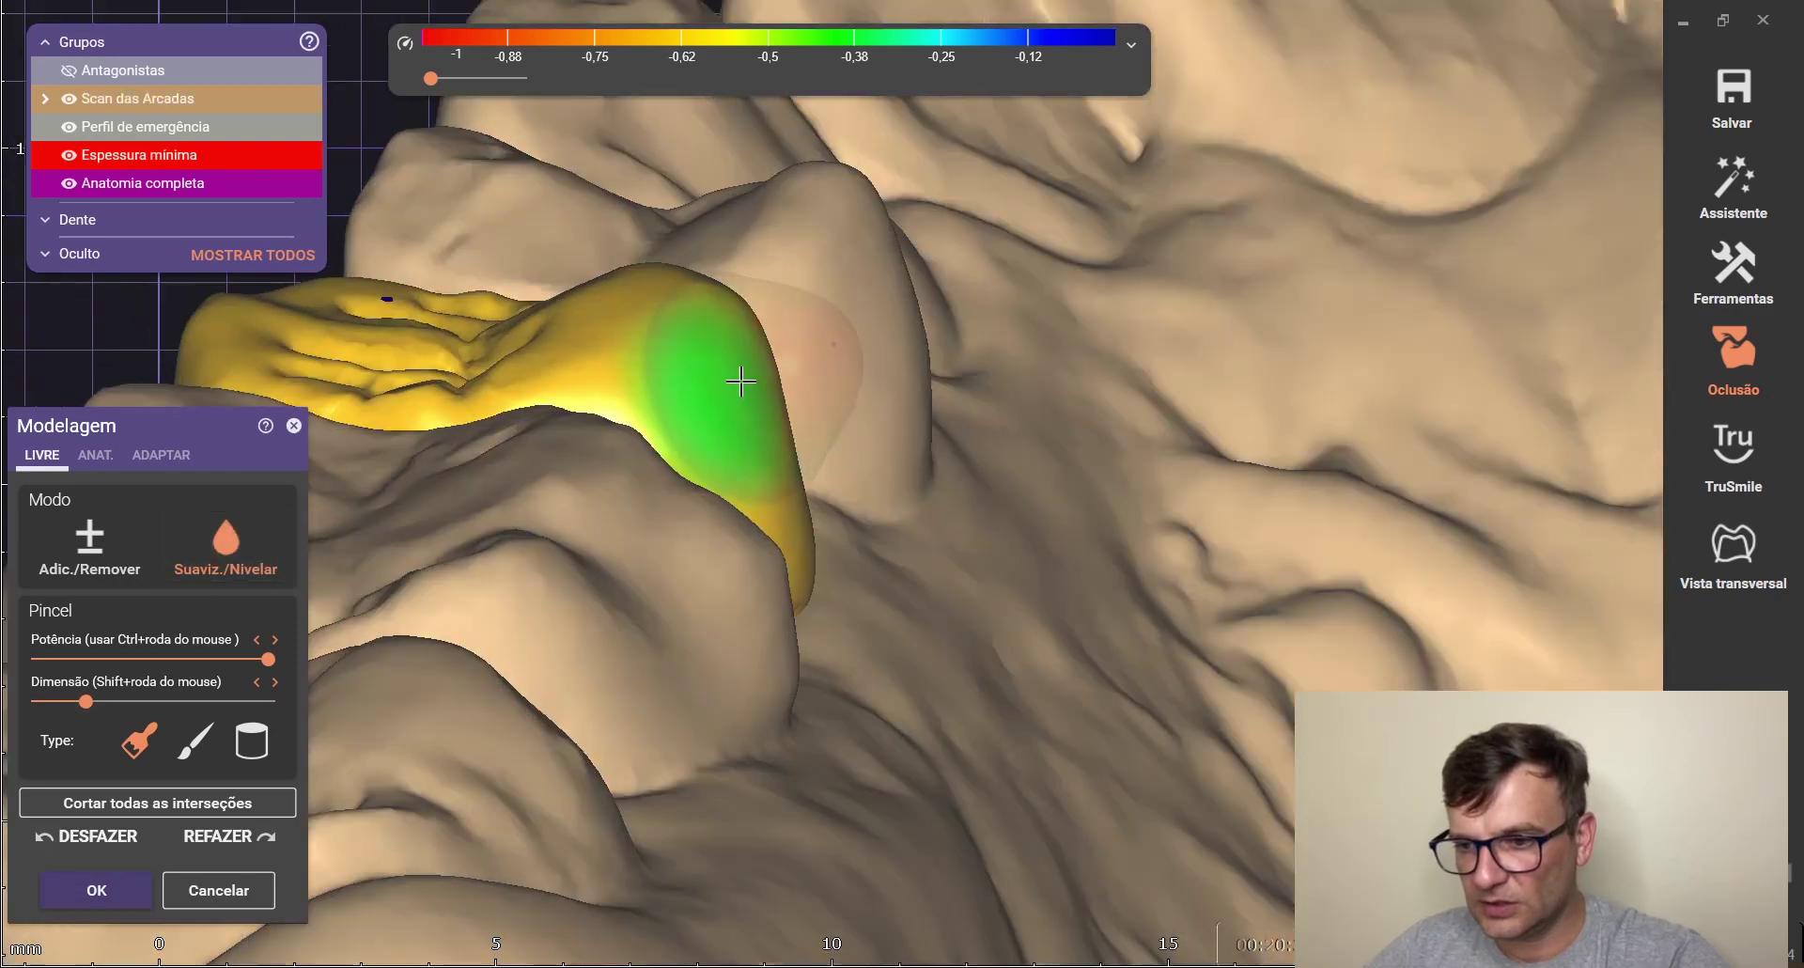
{"action": "mouse_move", "coordinate": [758, 347]}
{"action": "right_mouse_down"}
{"action": "mouse_move", "coordinate": [692, 575]}
{"action": "mouse_move", "coordinate": [656, 503]}
{"action": "right_mouse_up"}
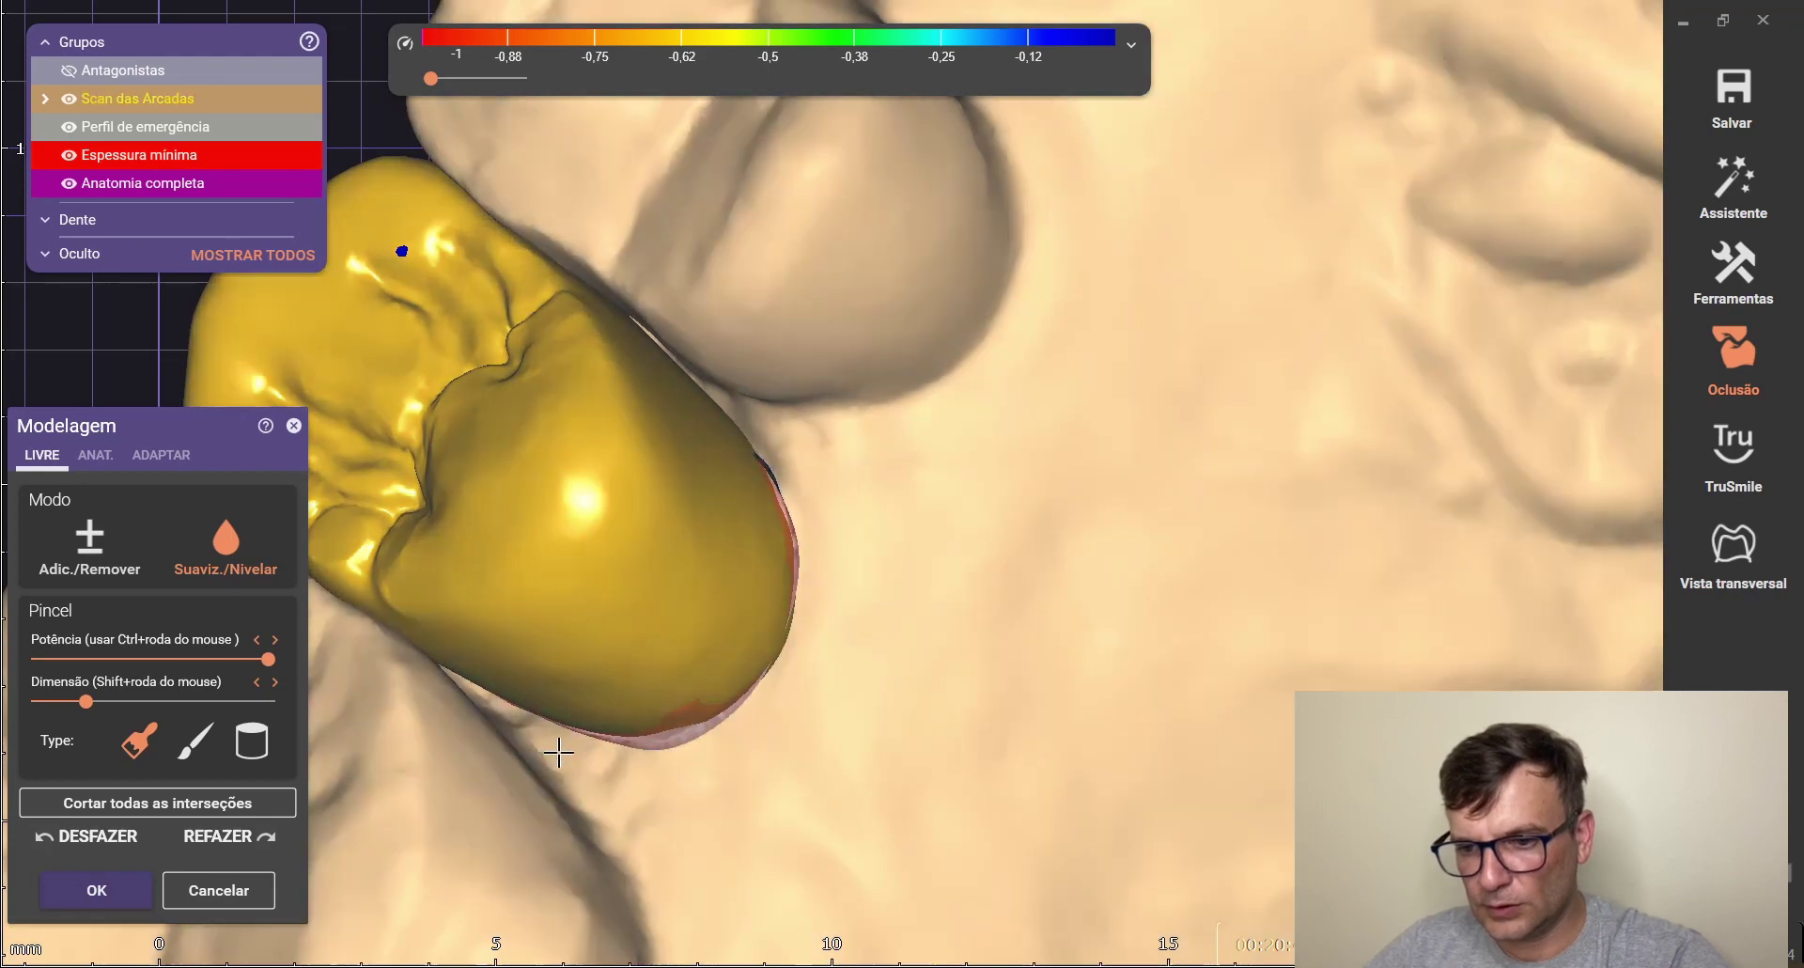
{"action": "scroll", "coordinate": [657, 677], "scroll_direction": "down", "scroll_amount": 3}
{"action": "right_click_drag", "start_coordinate": [737, 652], "coordinate": [724, 639]}
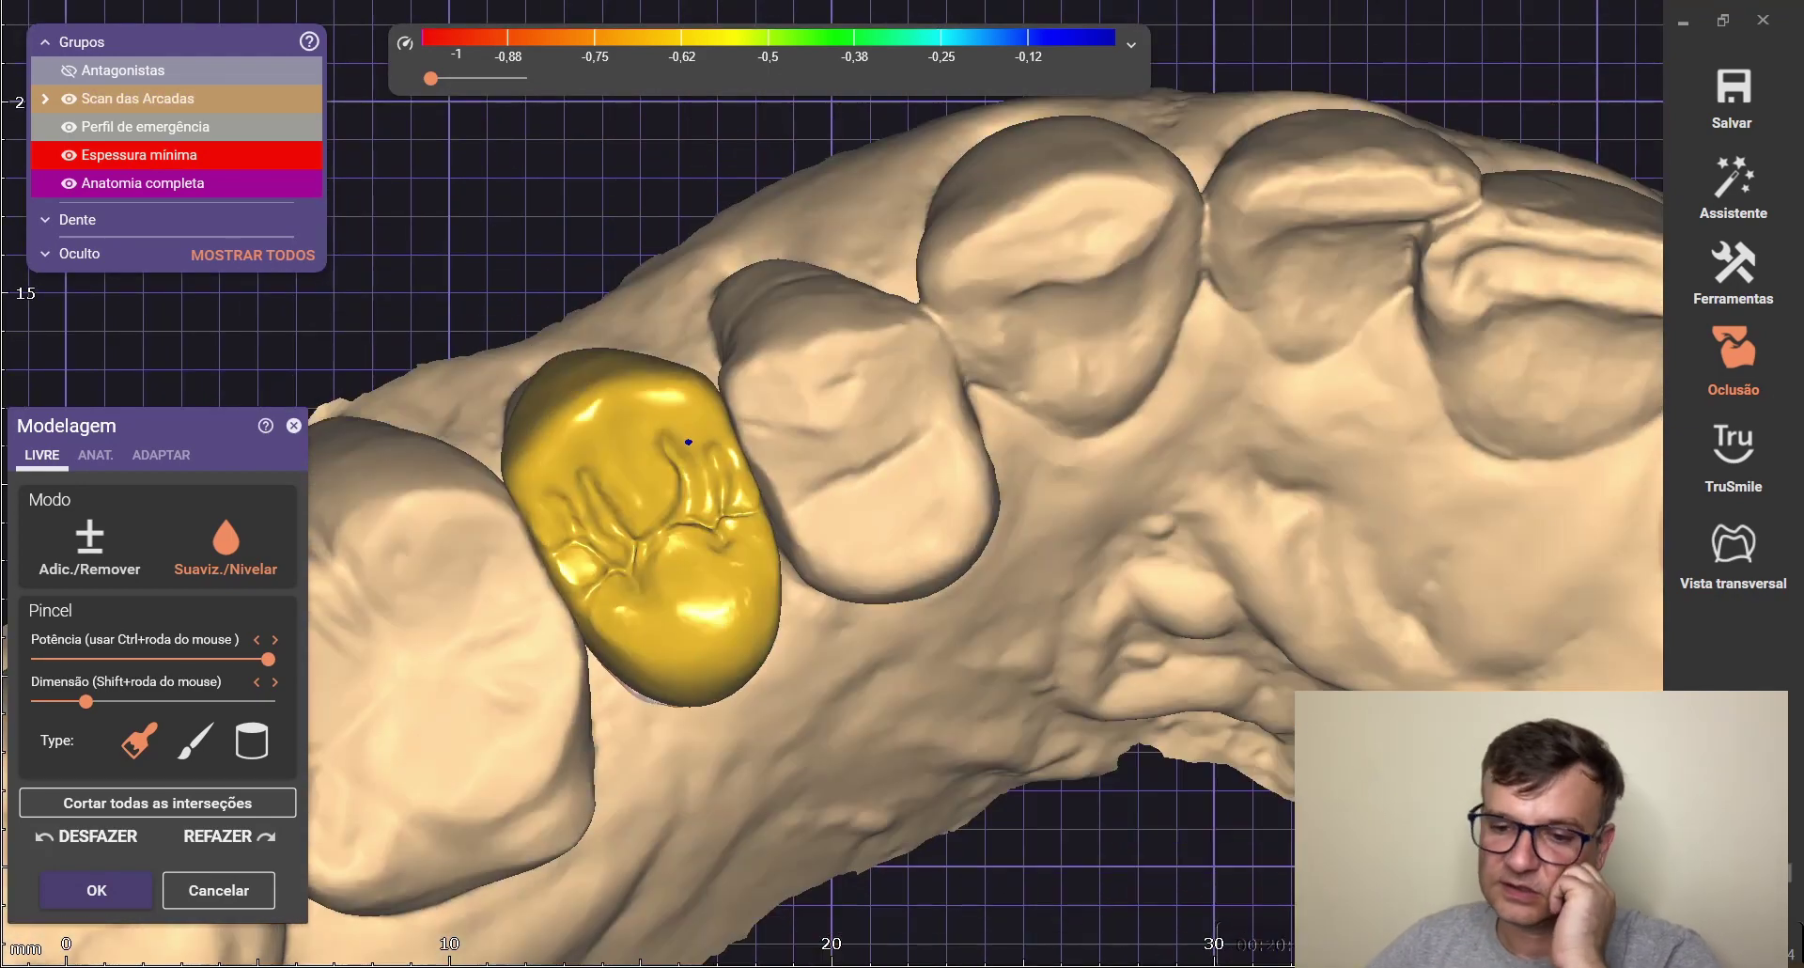
Confirm the free modelling and return to the assistant's modelling stage for tooth 15
{"action": "left_click", "coordinate": [89, 890]}
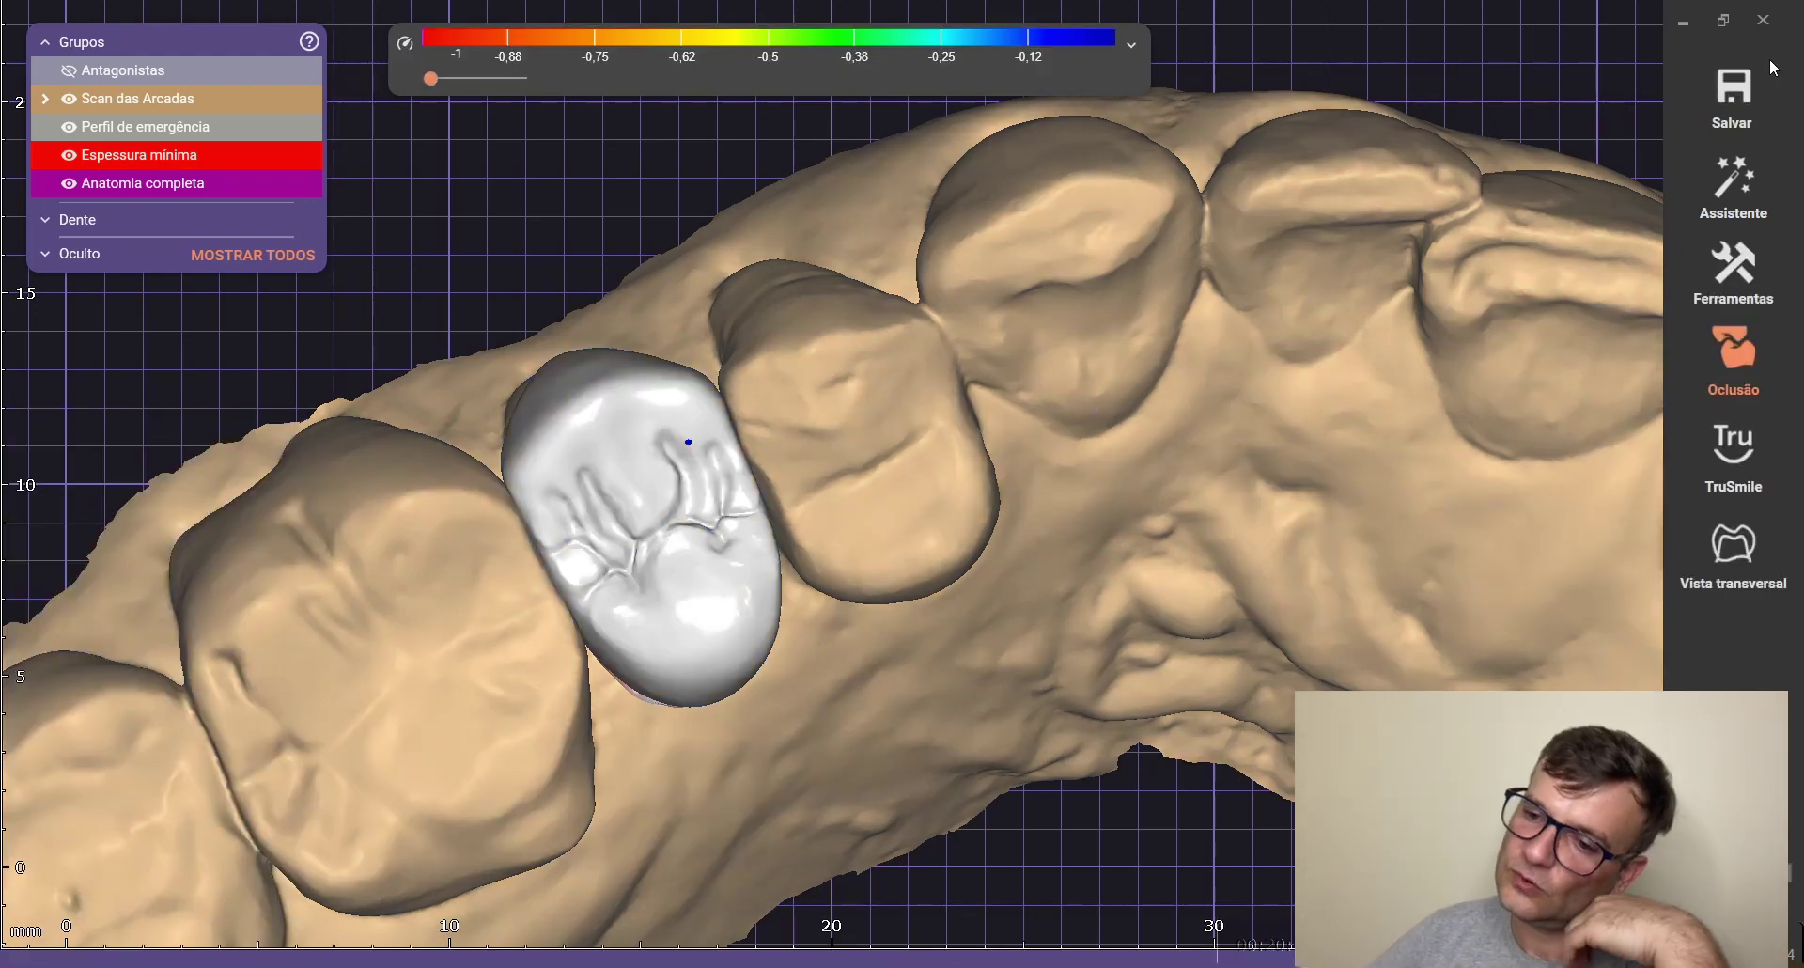
{"action": "left_click", "coordinate": [1760, 196]}
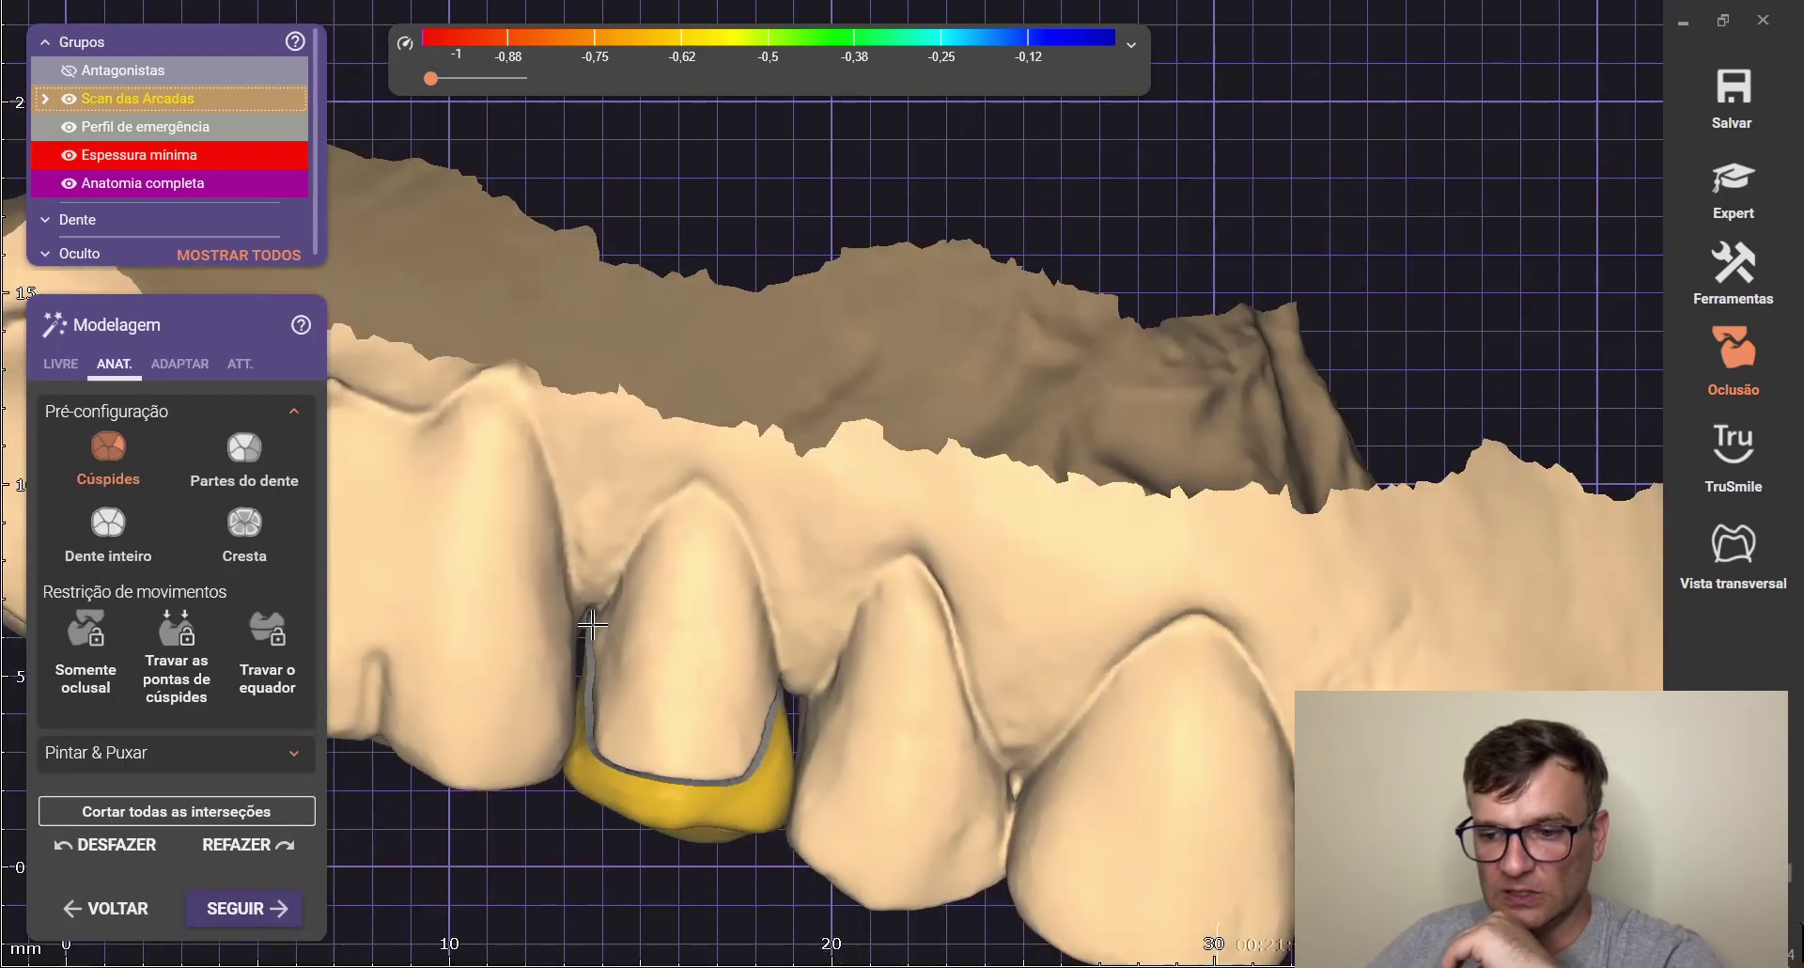
{"action": "scroll", "coordinate": [527, 770], "scroll_direction": "up", "scroll_amount": 5}
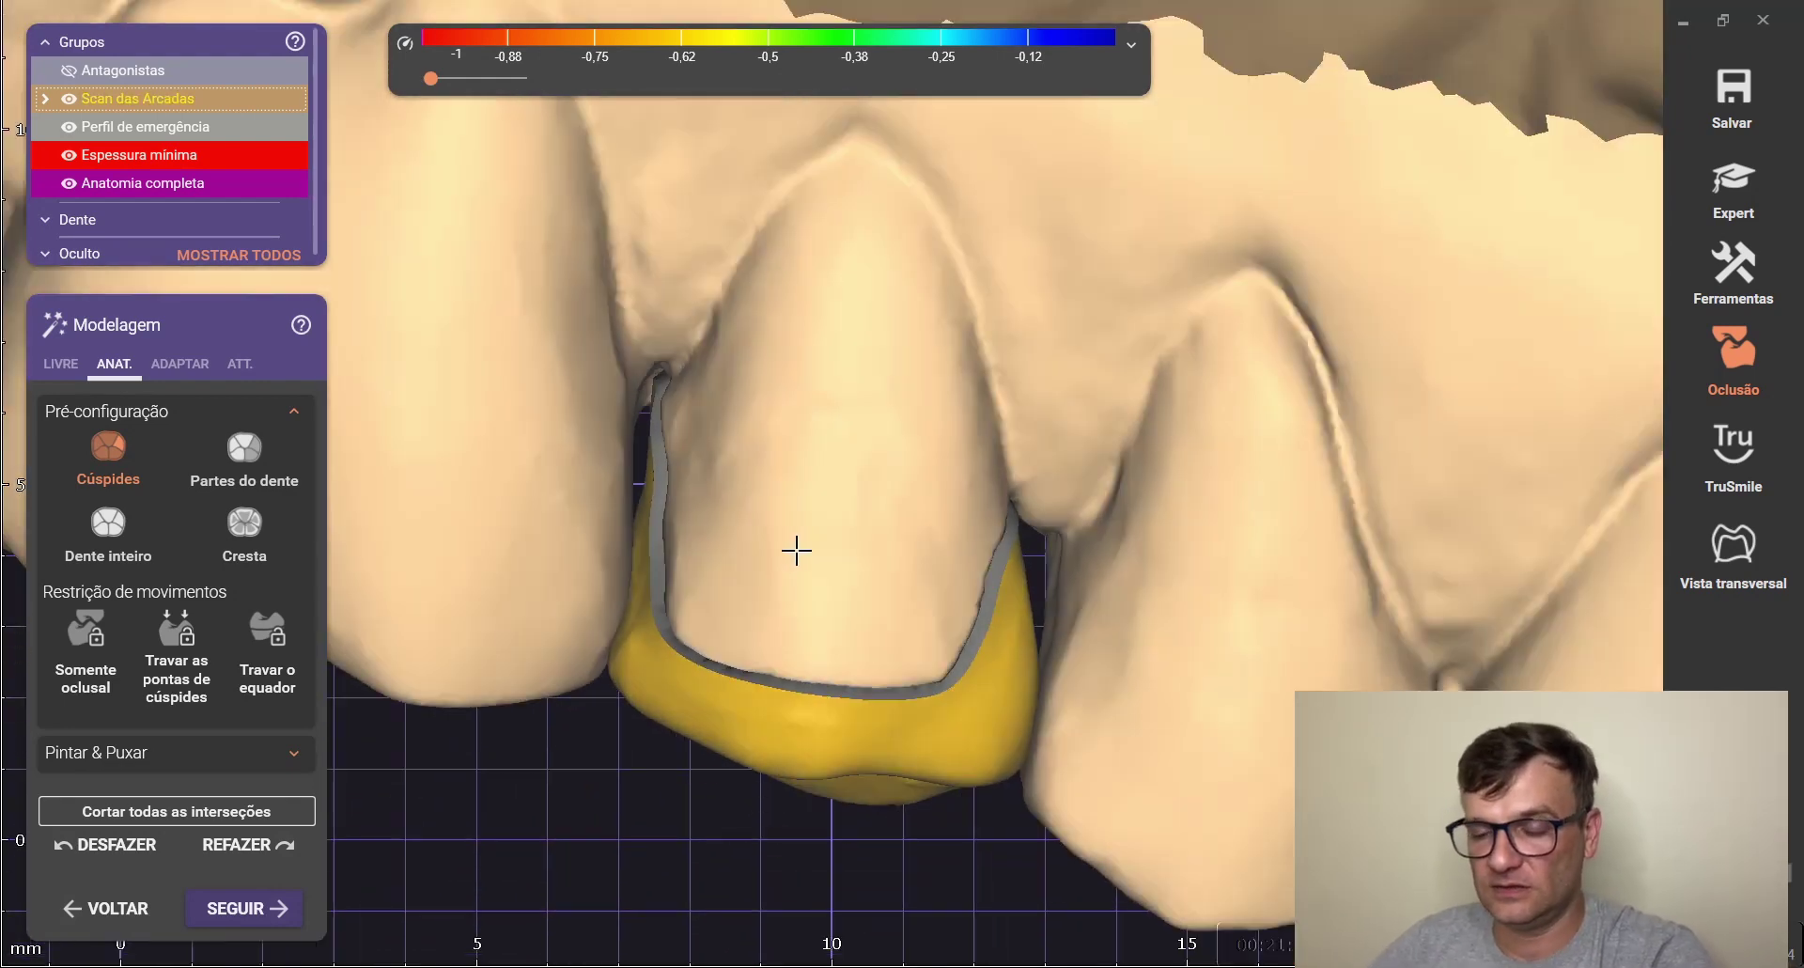
Hide the arch scans and smooth tooth 15's proximal surface with the smoothing brush at smallest size and full power
{"action": "left_click", "coordinate": [68, 100]}
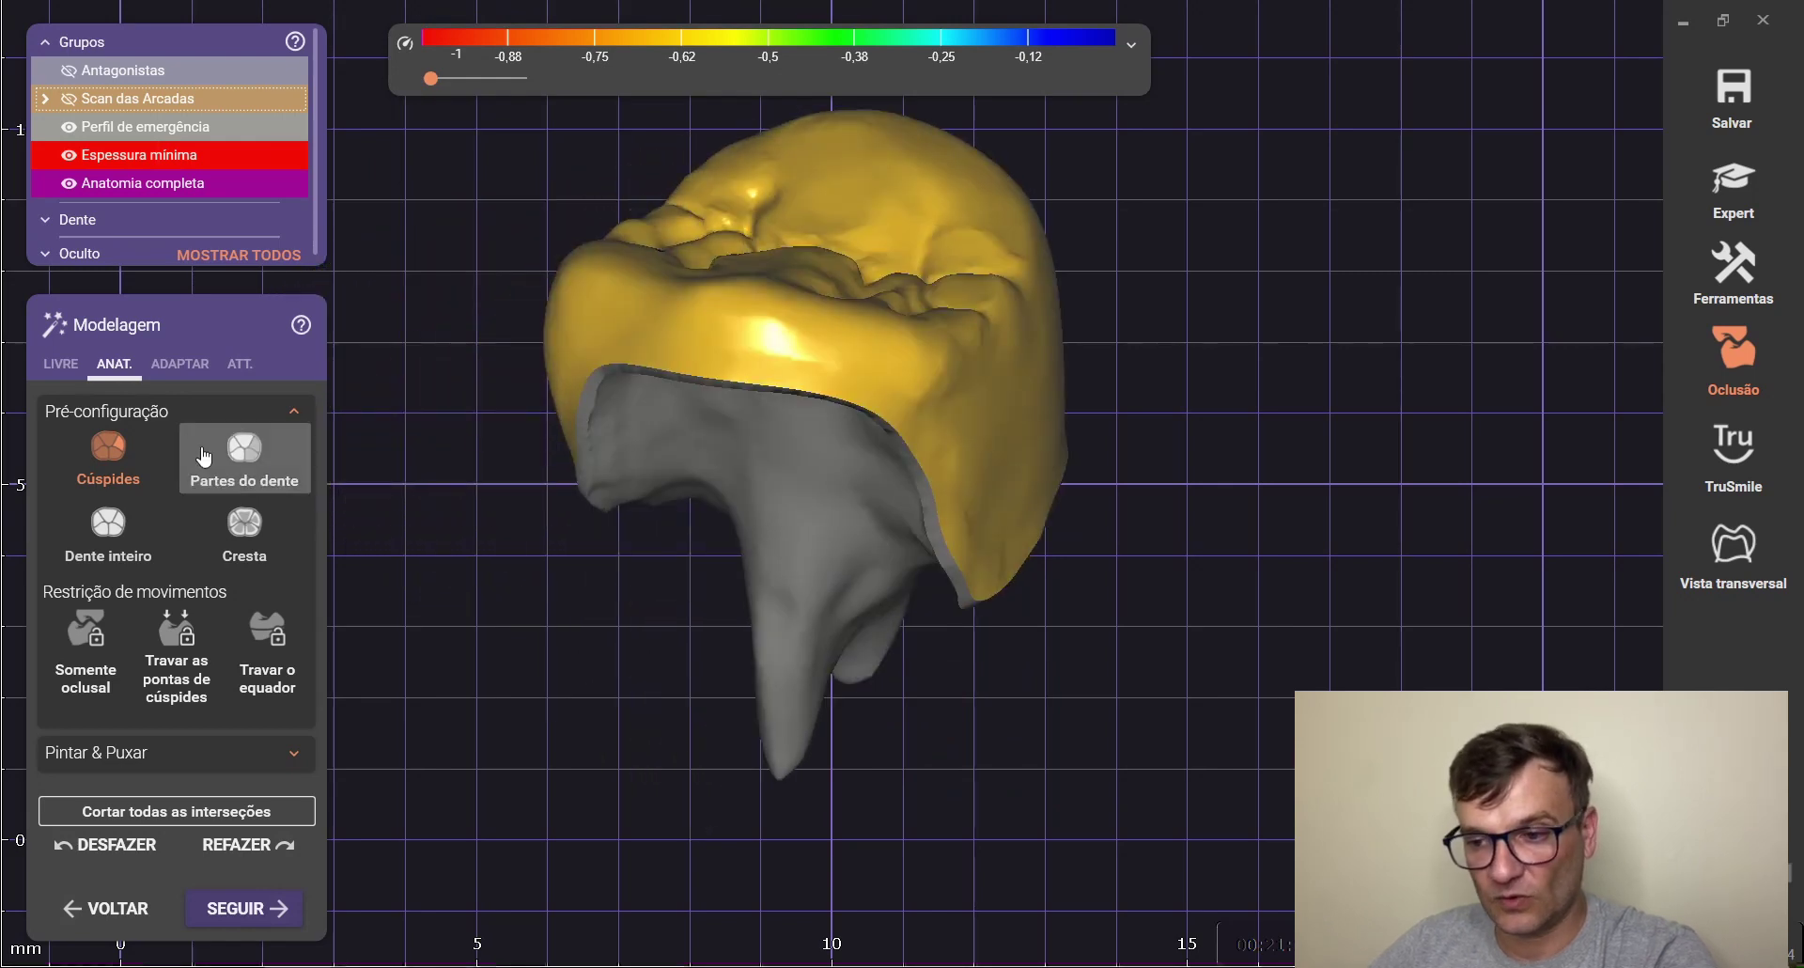
{"action": "left_click", "coordinate": [58, 364]}
{"action": "left_click_drag", "start_coordinate": [128, 610], "coordinate": [54, 609]}
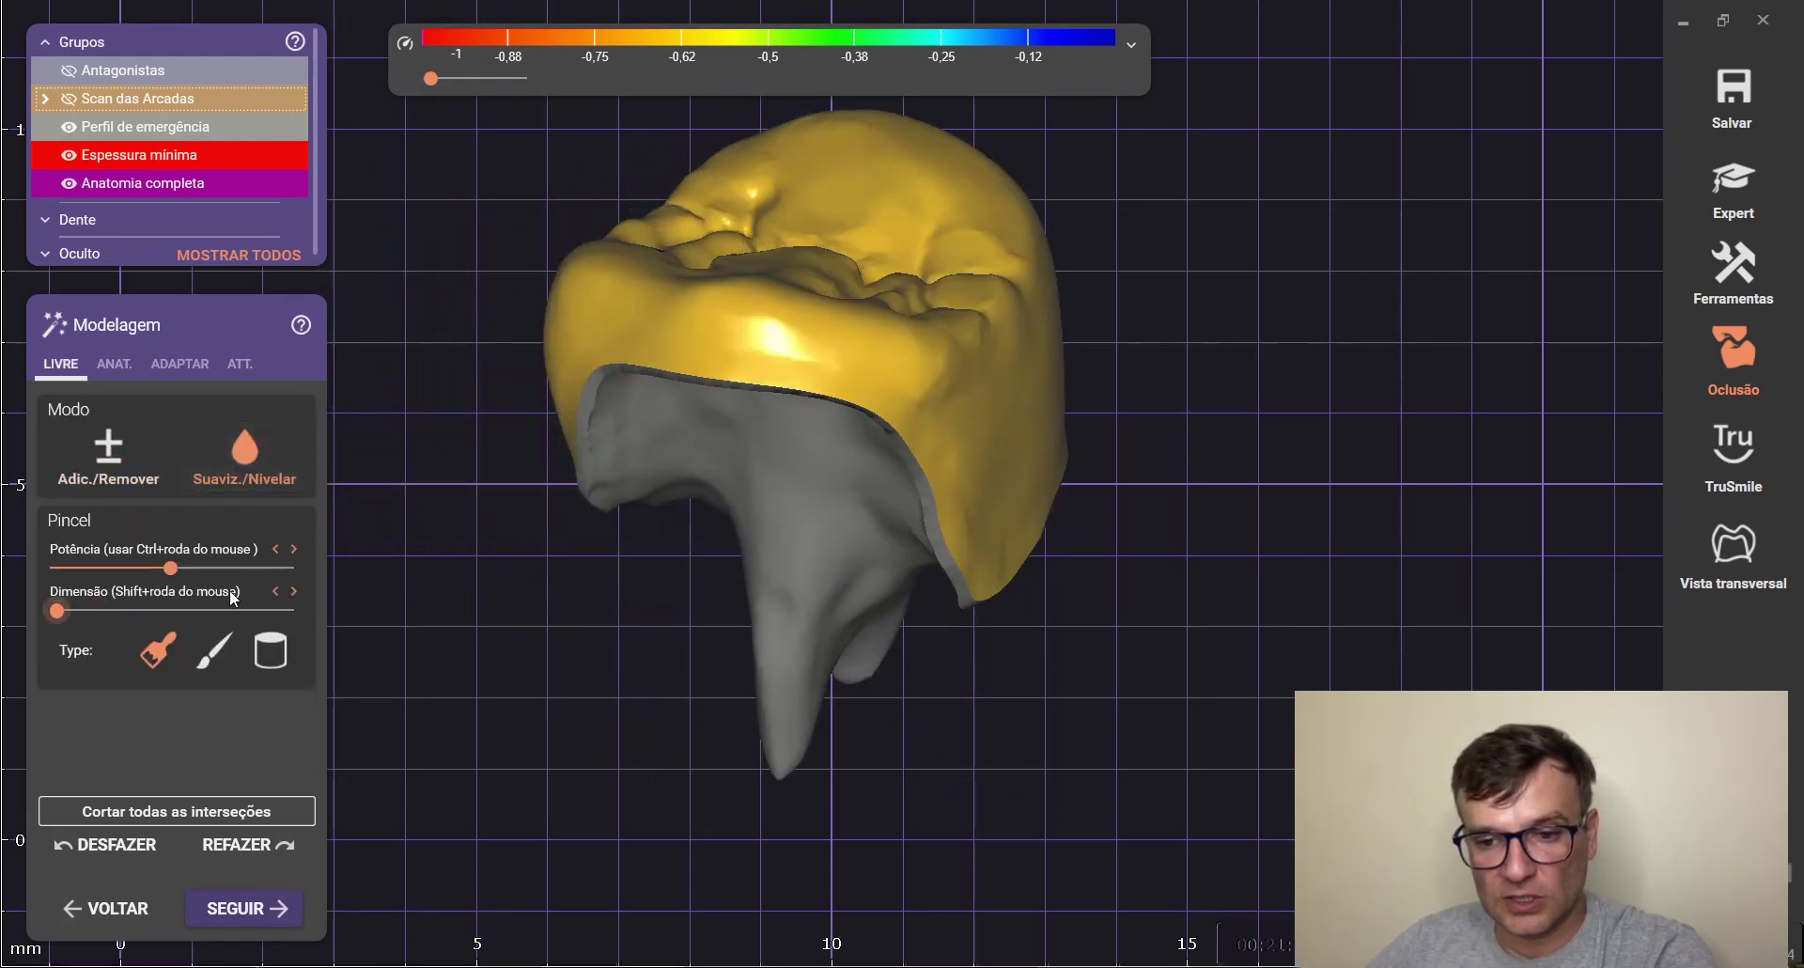
{"action": "left_click_drag", "start_coordinate": [171, 566], "coordinate": [289, 568]}
{"action": "scroll", "coordinate": [925, 395], "scroll_direction": "up", "scroll_amount": 3}
{"action": "mouse_move", "coordinate": [1020, 407]}
{"action": "left_mouse_down"}
{"action": "mouse_move", "coordinate": [1039, 697]}
{"action": "mouse_move", "coordinate": [943, 428]}
{"action": "mouse_move", "coordinate": [1055, 424]}
{"action": "left_mouse_up"}
{"action": "scroll", "coordinate": [1008, 290], "scroll_direction": "down", "scroll_amount": 1}
Examine the buccal and proximal contours of the isolated tooth 15 restoration along its margin
{"action": "right_click_drag", "start_coordinate": [1008, 290], "coordinate": [1043, 431]}
{"action": "scroll", "coordinate": [1043, 431], "scroll_direction": "down", "scroll_amount": 2}
{"action": "middle_click_drag", "start_coordinate": [1028, 613], "coordinate": [1017, 855]}
{"action": "scroll", "coordinate": [708, 451], "scroll_direction": "up", "scroll_amount": 2}
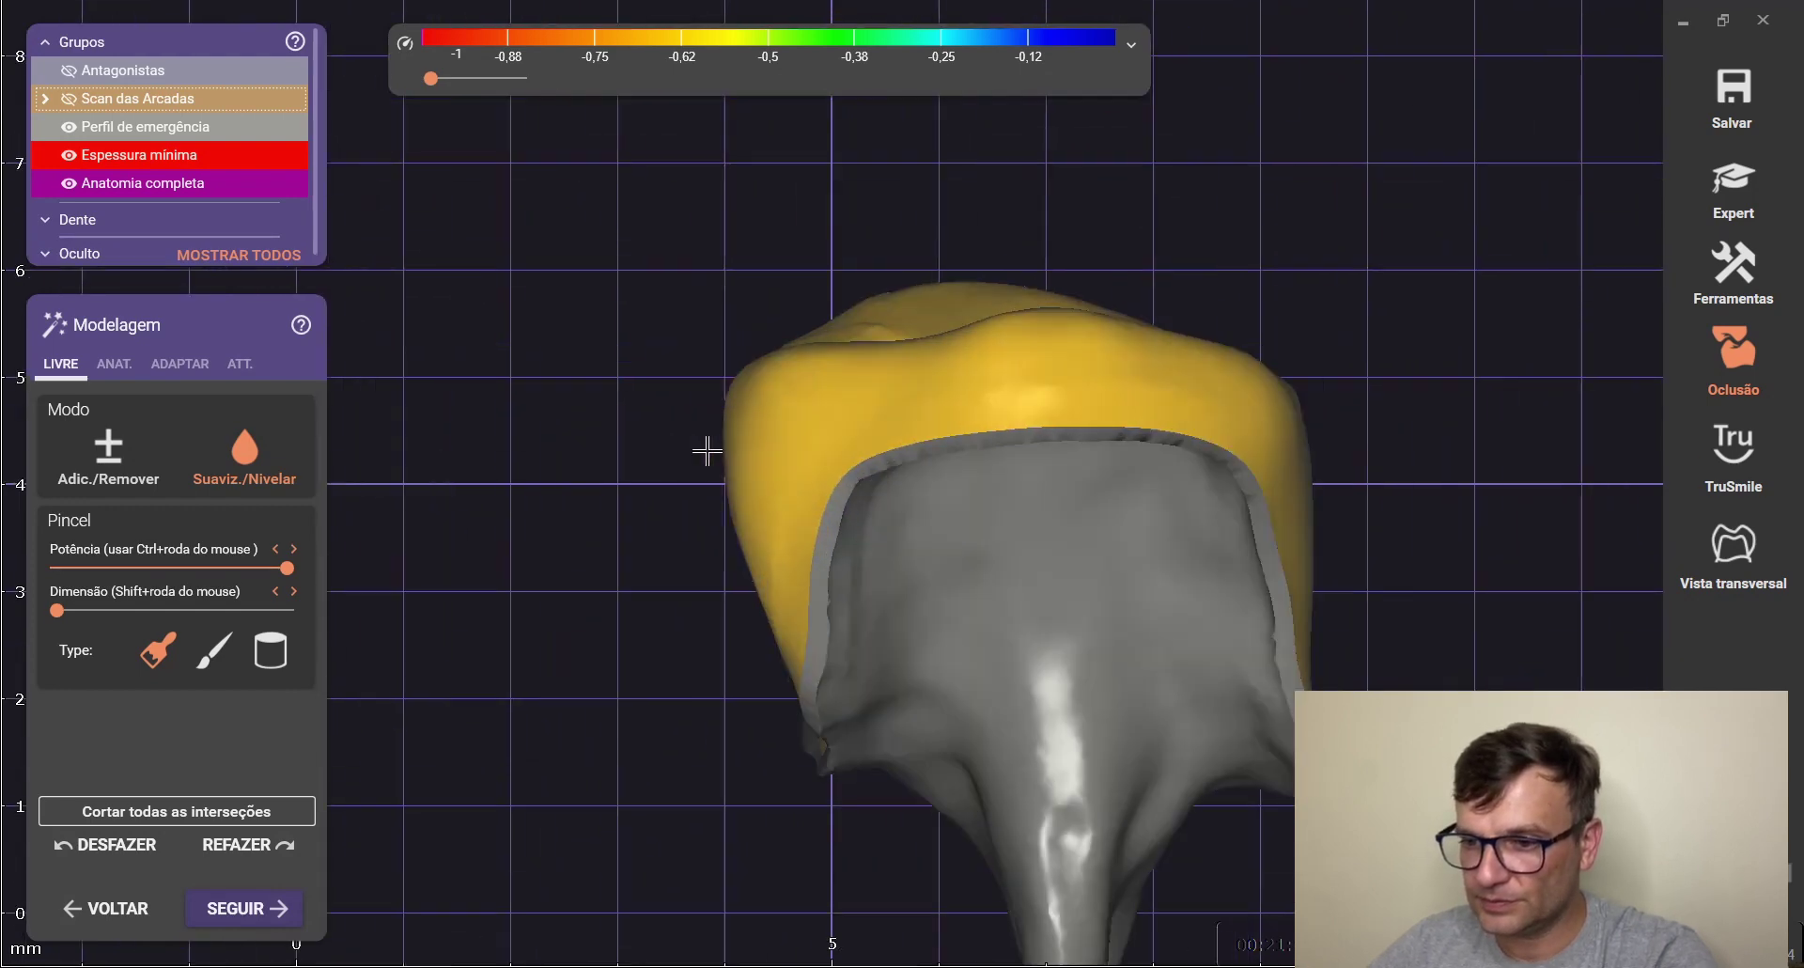
{"action": "scroll", "coordinate": [707, 451], "scroll_direction": "up", "scroll_amount": 1}
{"action": "scroll", "coordinate": [729, 583], "scroll_direction": "down", "scroll_amount": 3}
{"action": "right_click_drag", "start_coordinate": [934, 527], "coordinate": [1052, 516]}
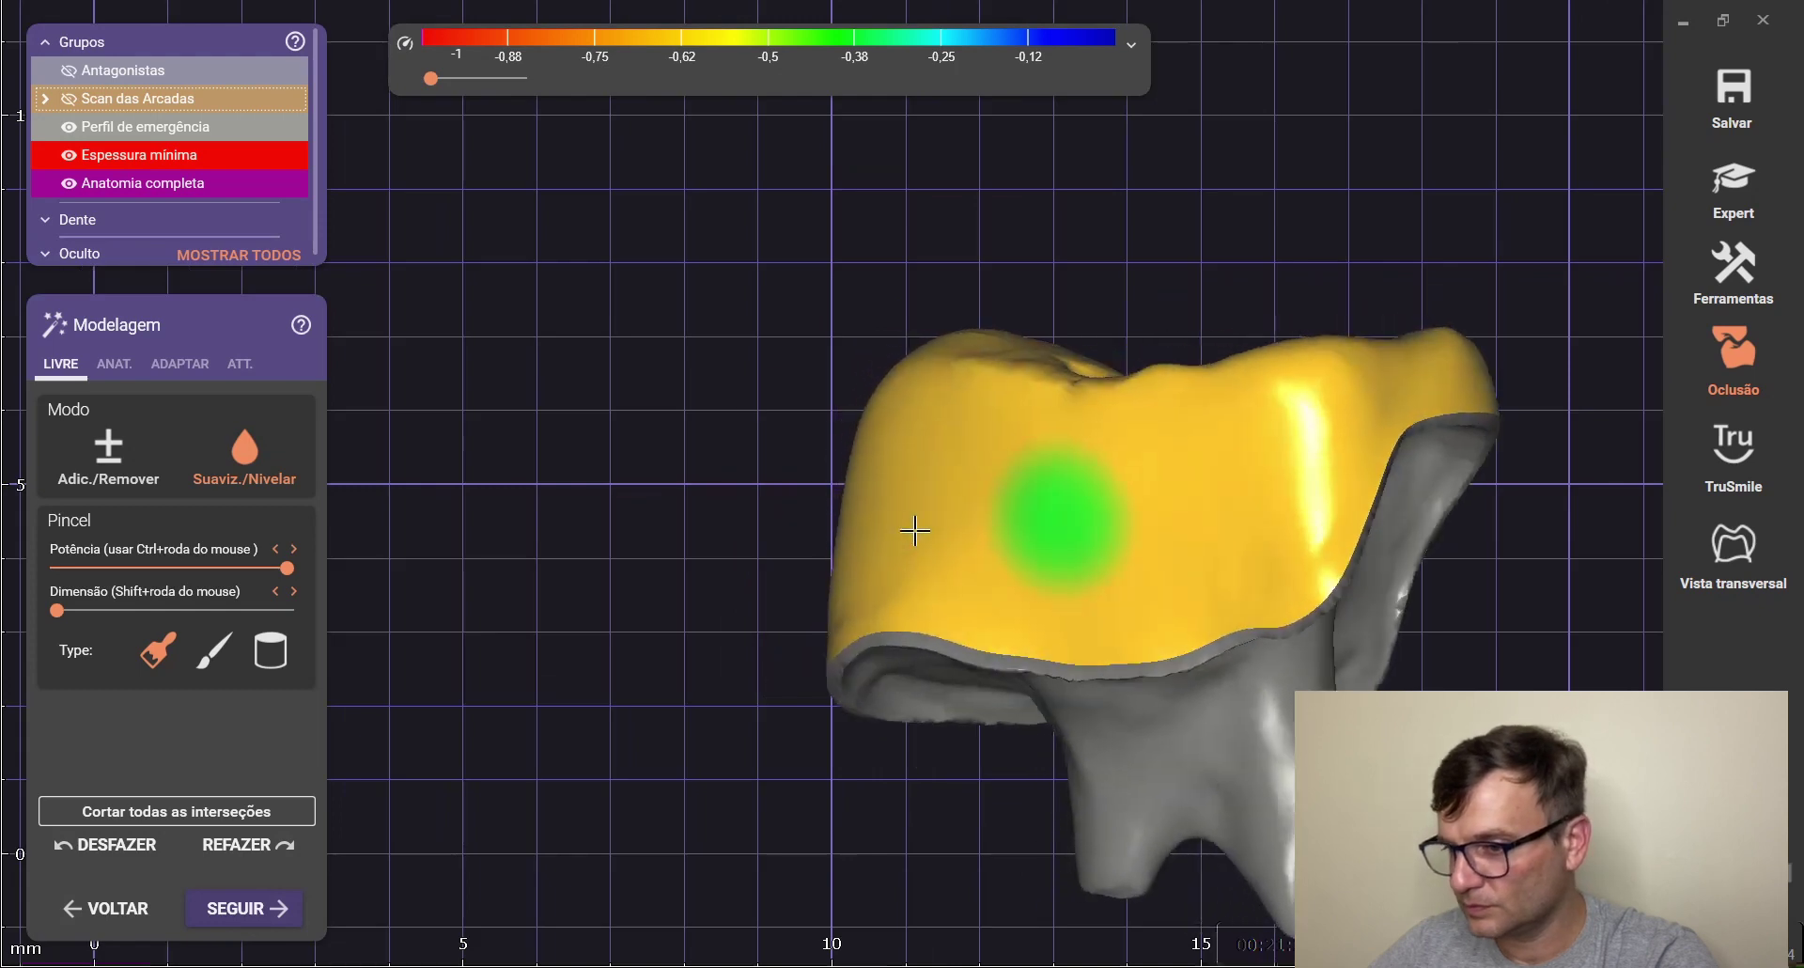
{"action": "right_click_drag", "start_coordinate": [1139, 556], "coordinate": [1144, 551]}
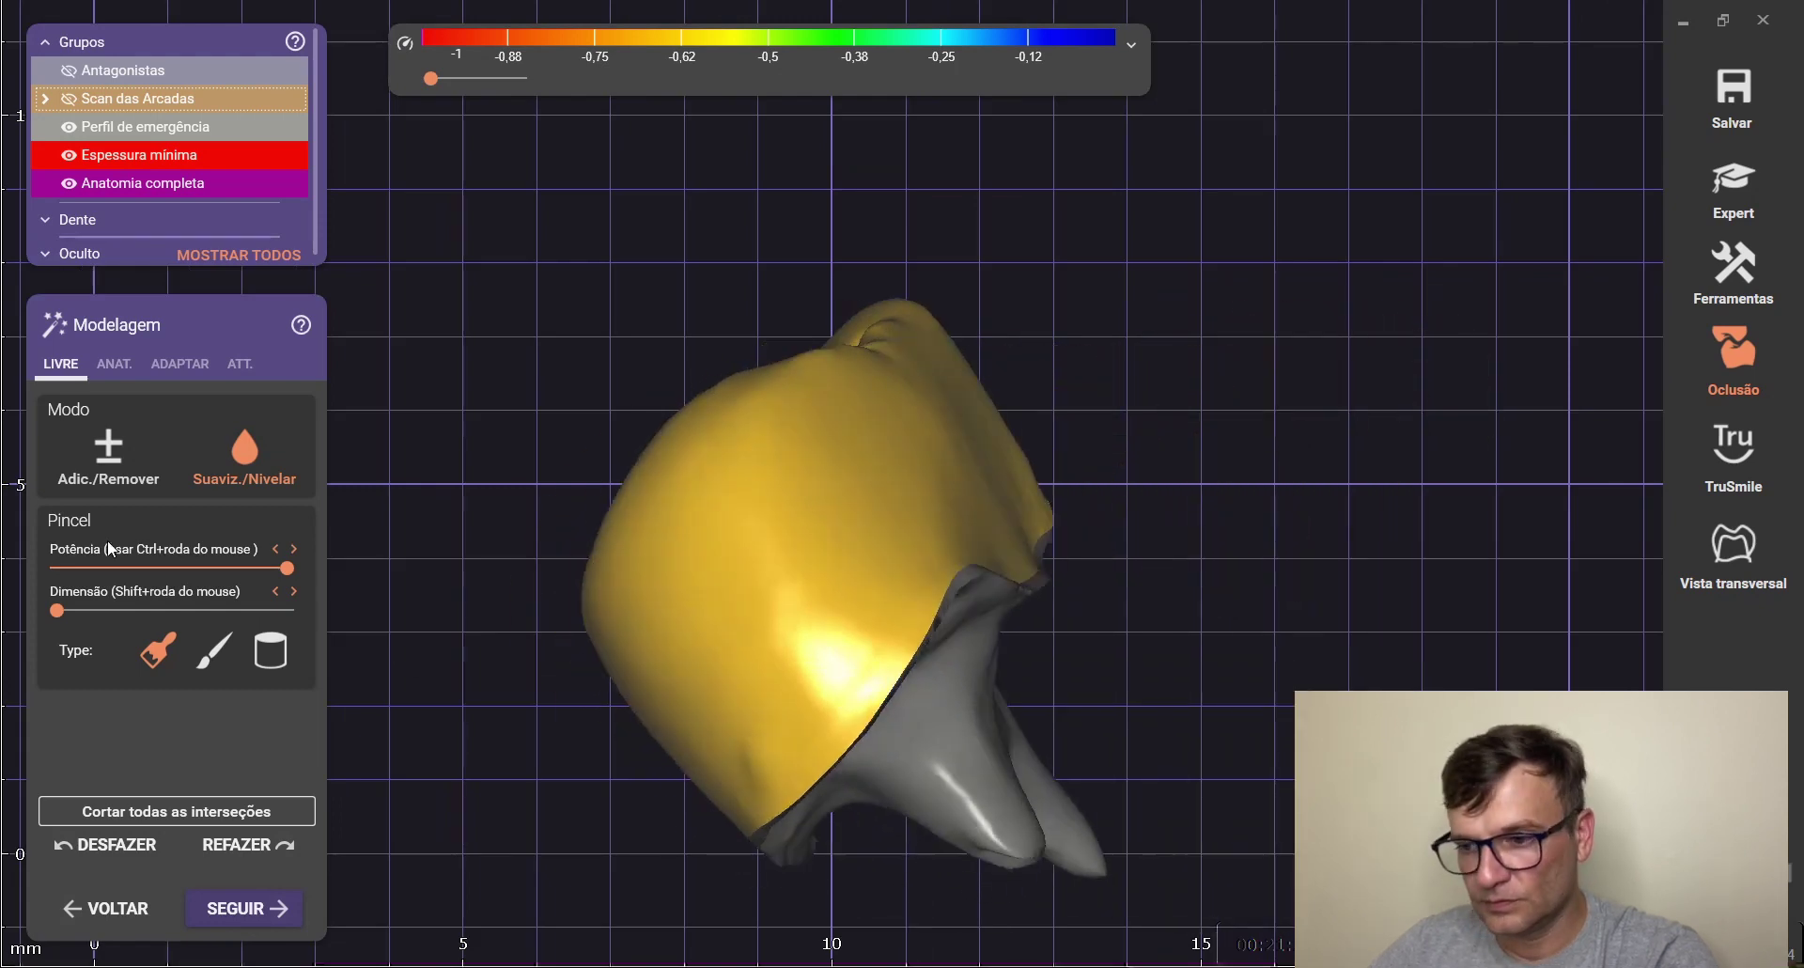
Smooth tooth 15's proximal wall above the margin with a larger smoothing brush, keeping the power at maximum
{"action": "left_click", "coordinate": [122, 611]}
{"action": "scroll", "coordinate": [986, 540], "scroll_direction": "up", "scroll_amount": 2}
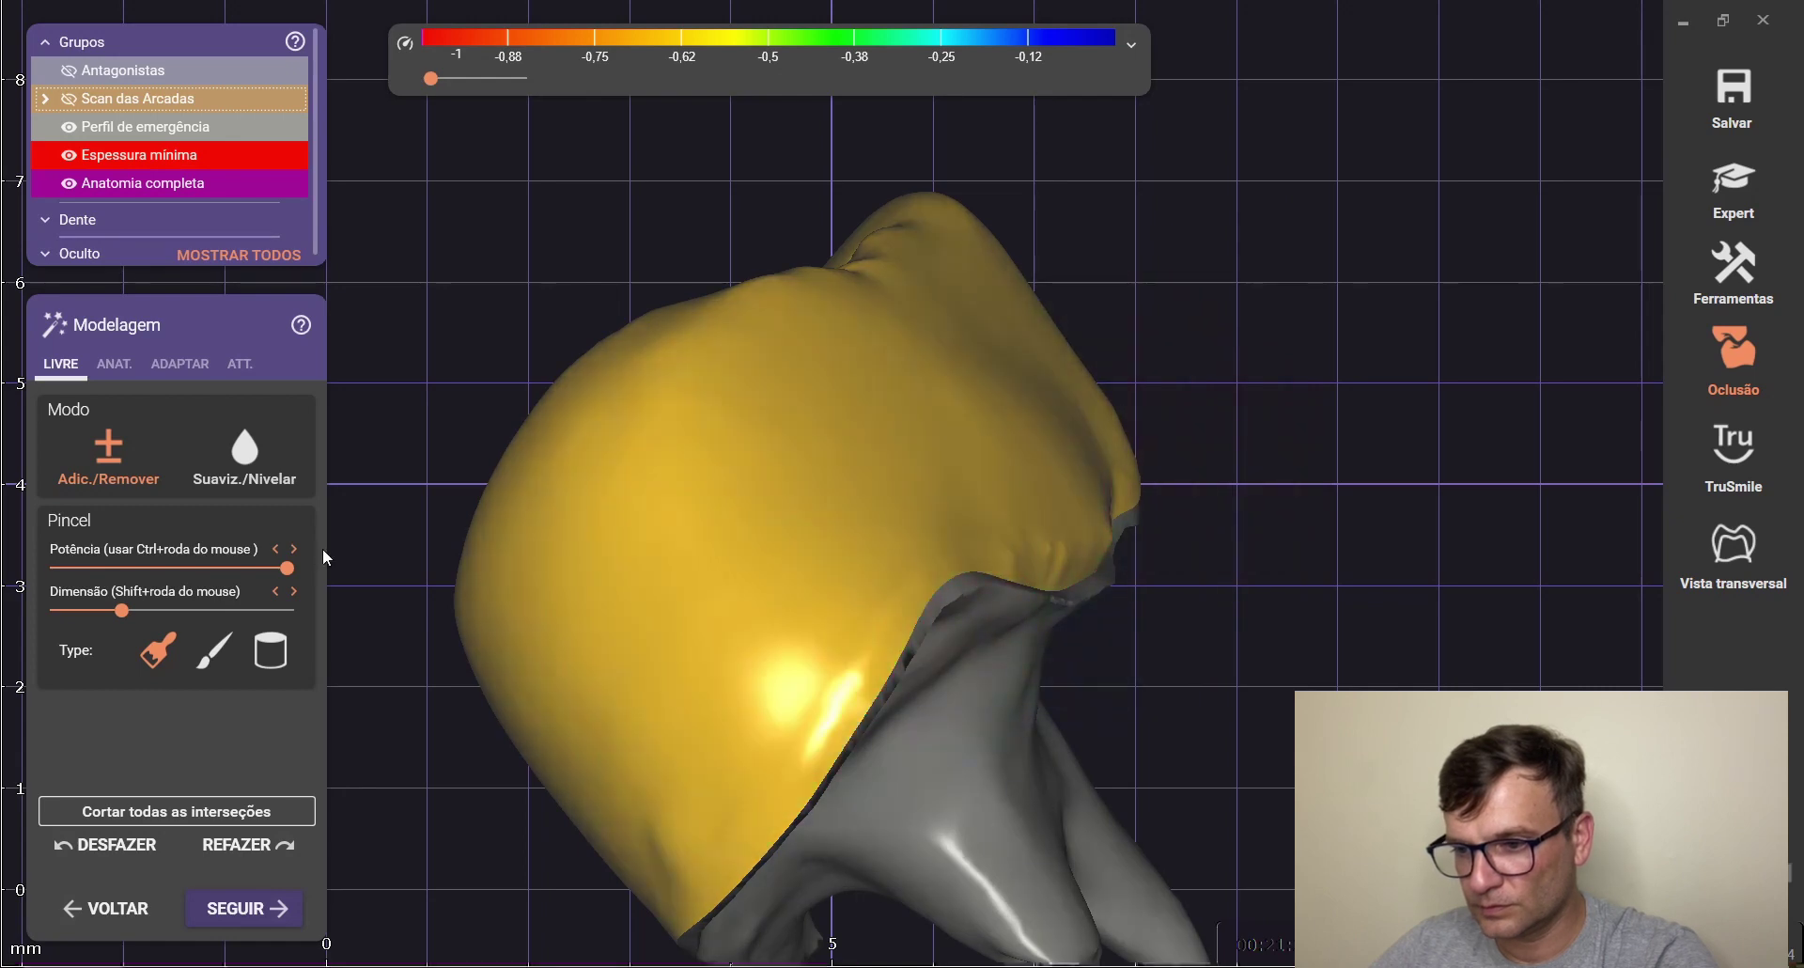
{"action": "left_click", "coordinate": [85, 610]}
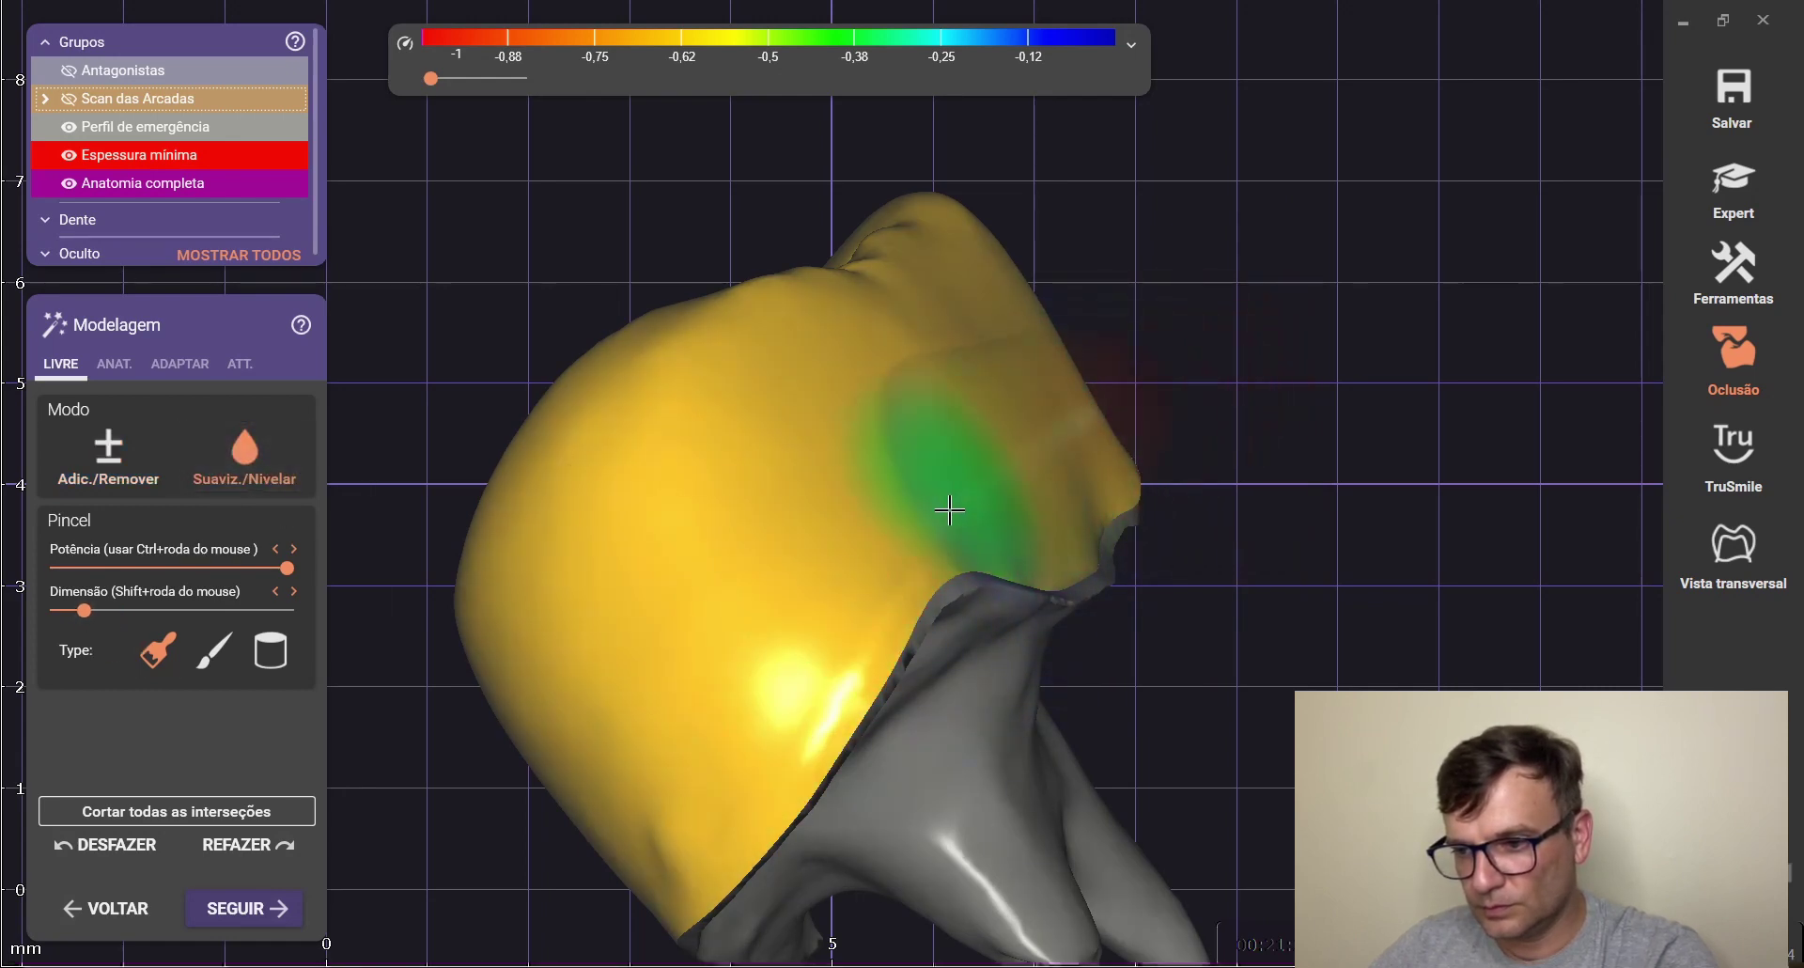
{"action": "scroll", "coordinate": [939, 391], "scroll_direction": "down", "scroll_amount": 4}
{"action": "right_click_drag", "start_coordinate": [938, 391], "coordinate": [996, 484]}
{"action": "scroll", "coordinate": [996, 489], "scroll_direction": "up", "scroll_amount": 3}
{"action": "mouse_move", "coordinate": [905, 533]}
{"action": "left_mouse_down"}
{"action": "mouse_move", "coordinate": [544, 455]}
{"action": "mouse_move", "coordinate": [510, 415]}
{"action": "left_mouse_up"}
{"action": "scroll", "coordinate": [768, 470], "scroll_direction": "down", "scroll_amount": 1}
{"action": "right_click_drag", "start_coordinate": [780, 484], "coordinate": [768, 407]}
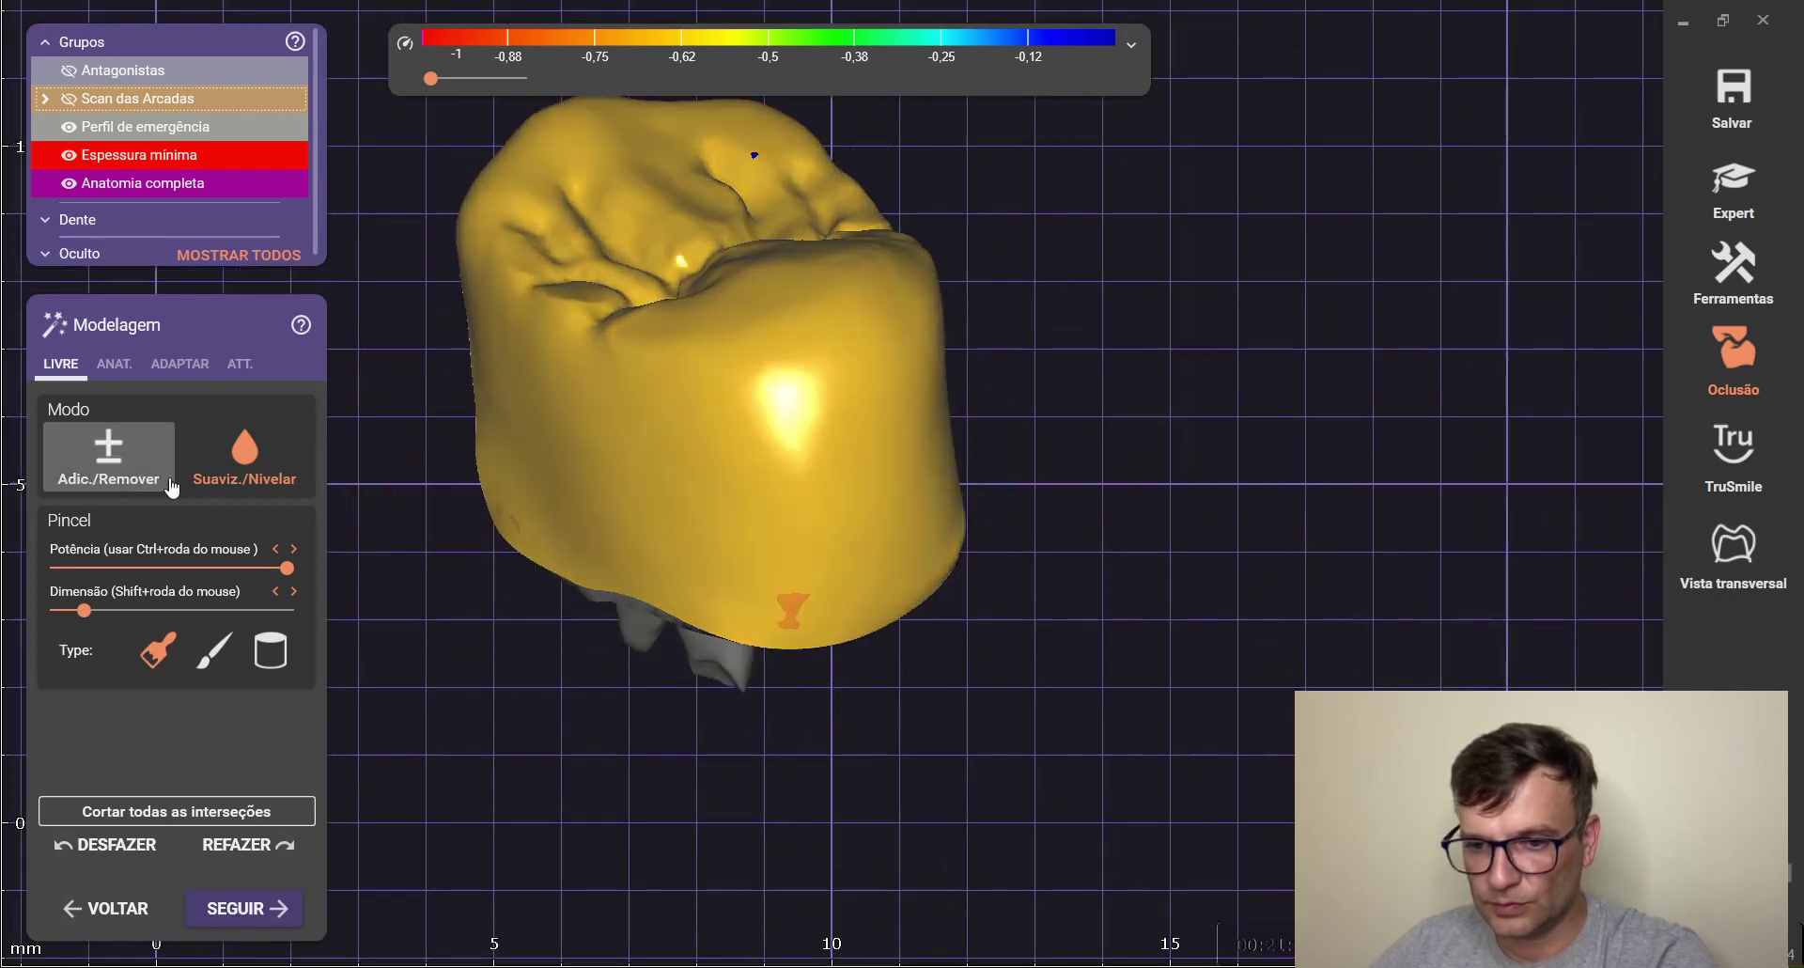
Add material over the minimum-thickness spots near tooth 15's lingual margin and show the arch scans again
{"action": "left_click", "coordinate": [507, 500]}
{"action": "left_click_drag", "start_coordinate": [719, 559], "coordinate": [805, 563]}
{"action": "mouse_move", "coordinate": [805, 563]}
{"action": "right_mouse_down"}
{"action": "mouse_move", "coordinate": [789, 552]}
{"action": "mouse_move", "coordinate": [794, 620]}
{"action": "mouse_move", "coordinate": [766, 592]}
{"action": "right_mouse_up"}
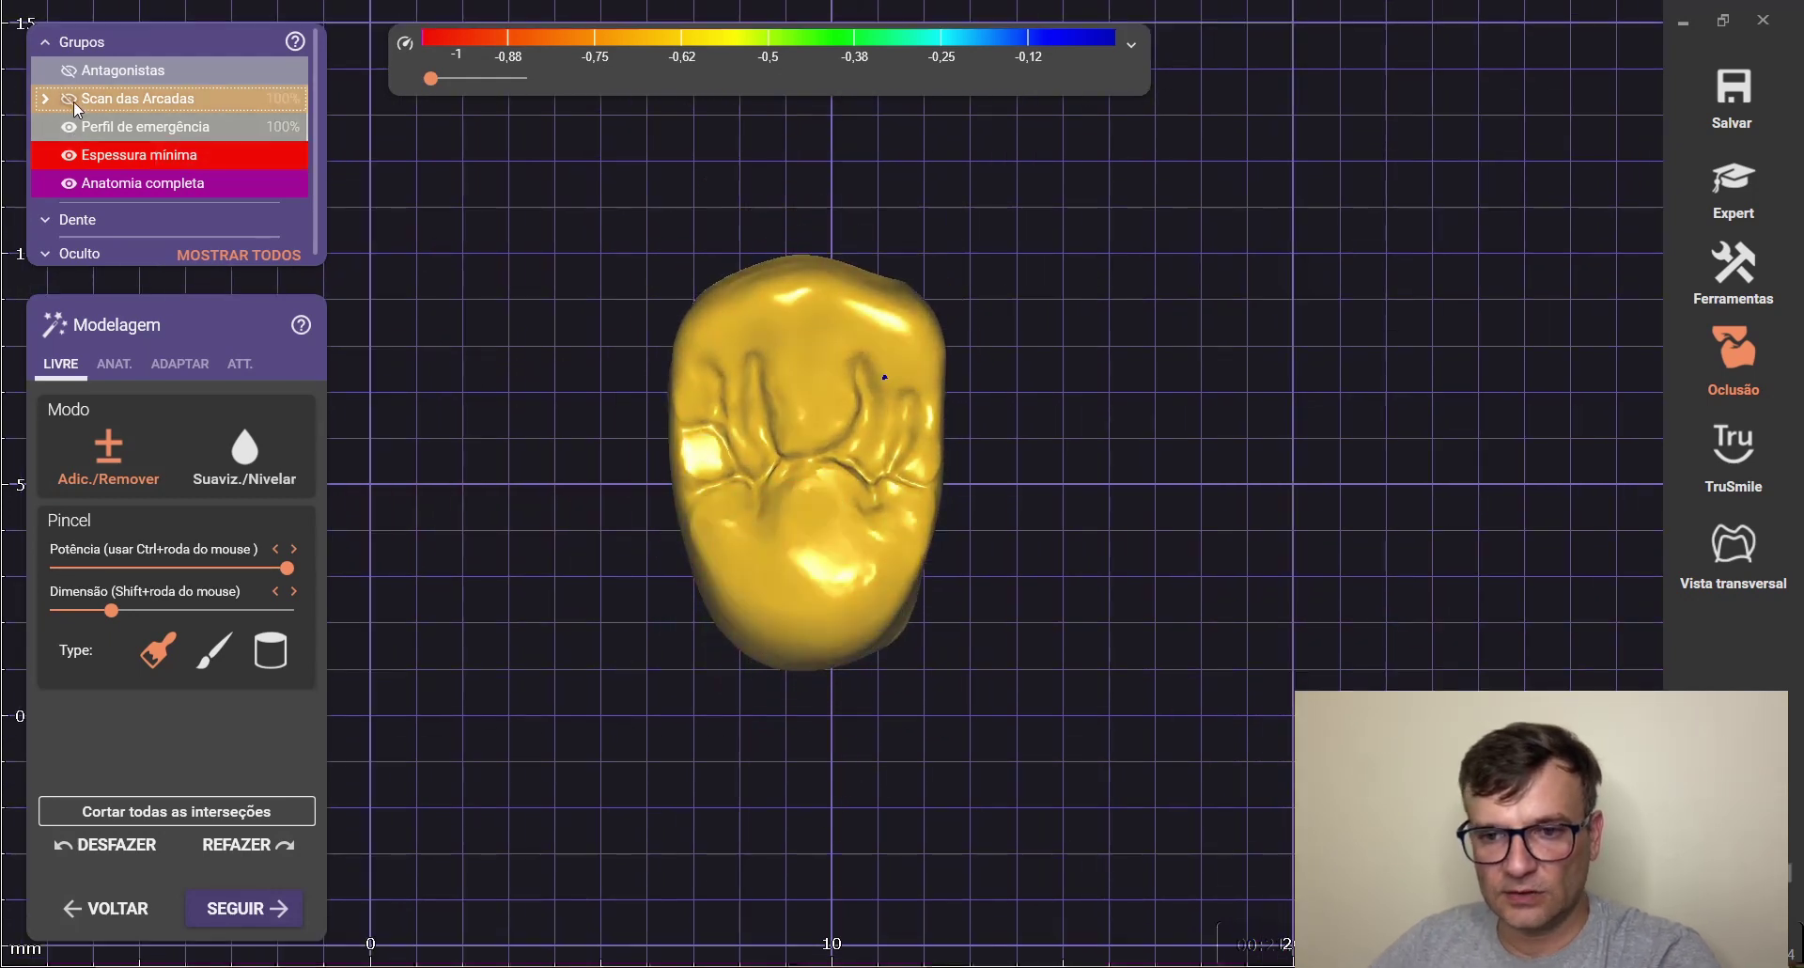
{"action": "left_click", "coordinate": [69, 98]}
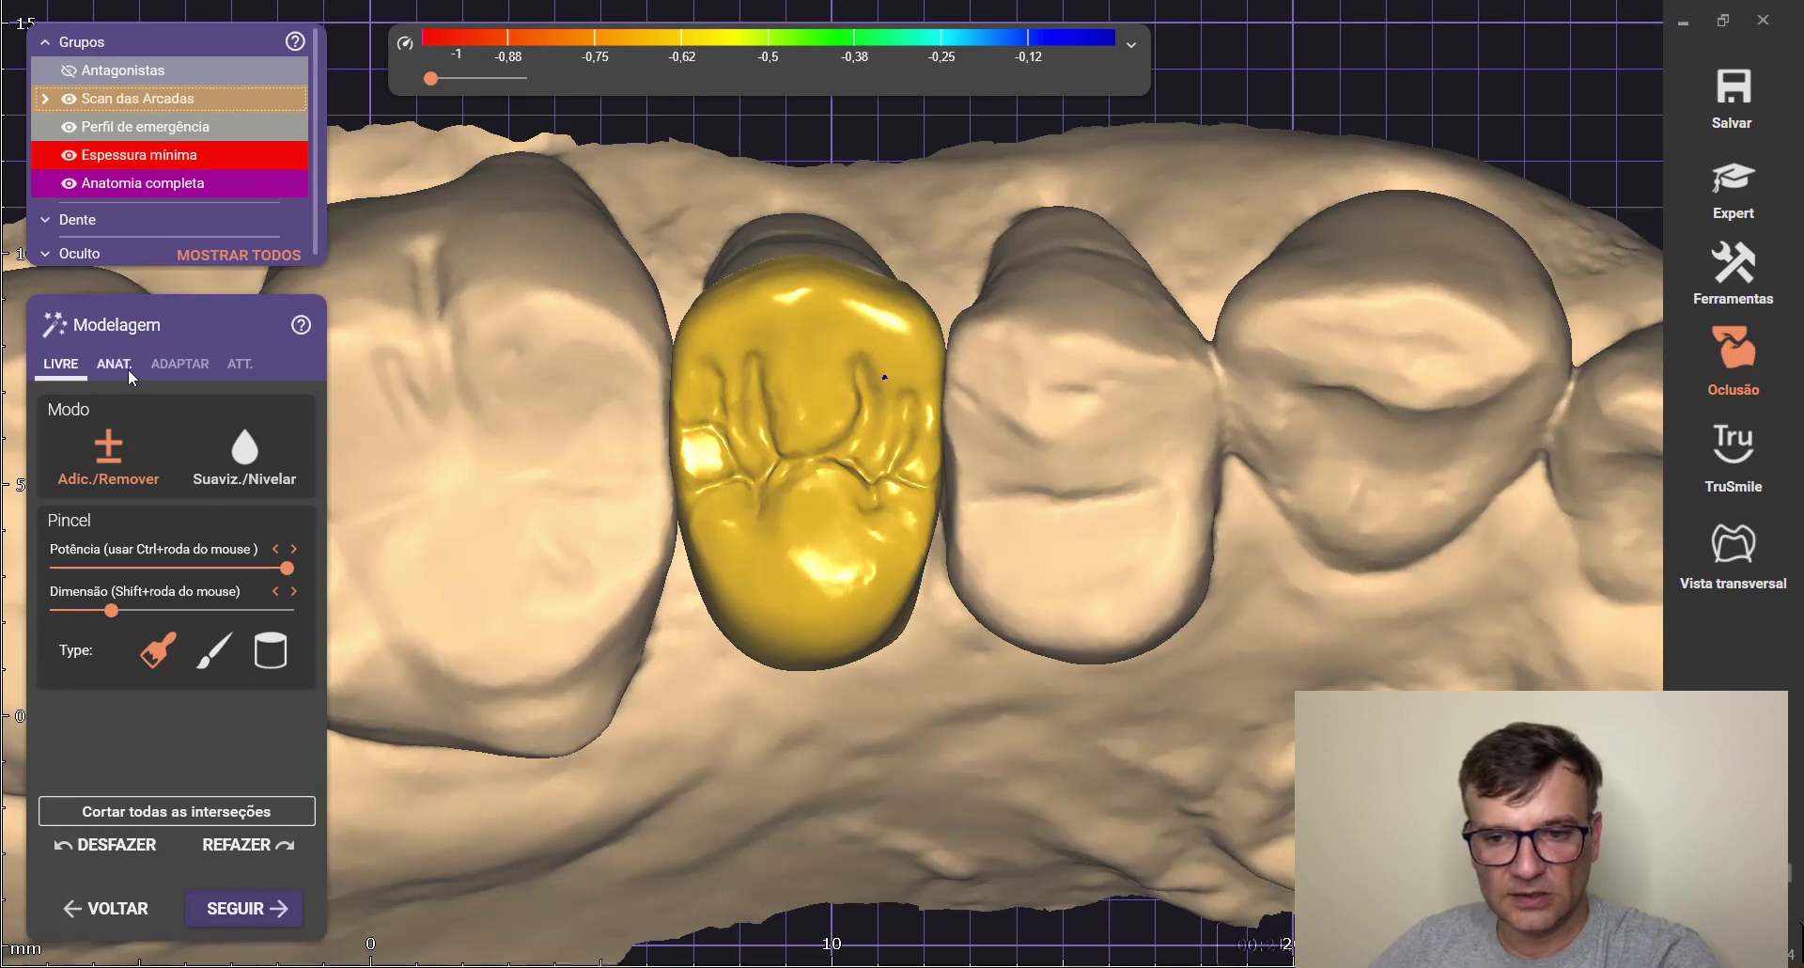
Return to anatomical modelling and refine tooth 15's mesial and lingual outline with the cusps preset
{"action": "left_click", "coordinate": [127, 370]}
{"action": "scroll", "coordinate": [1061, 324], "scroll_direction": "up", "scroll_amount": 3}
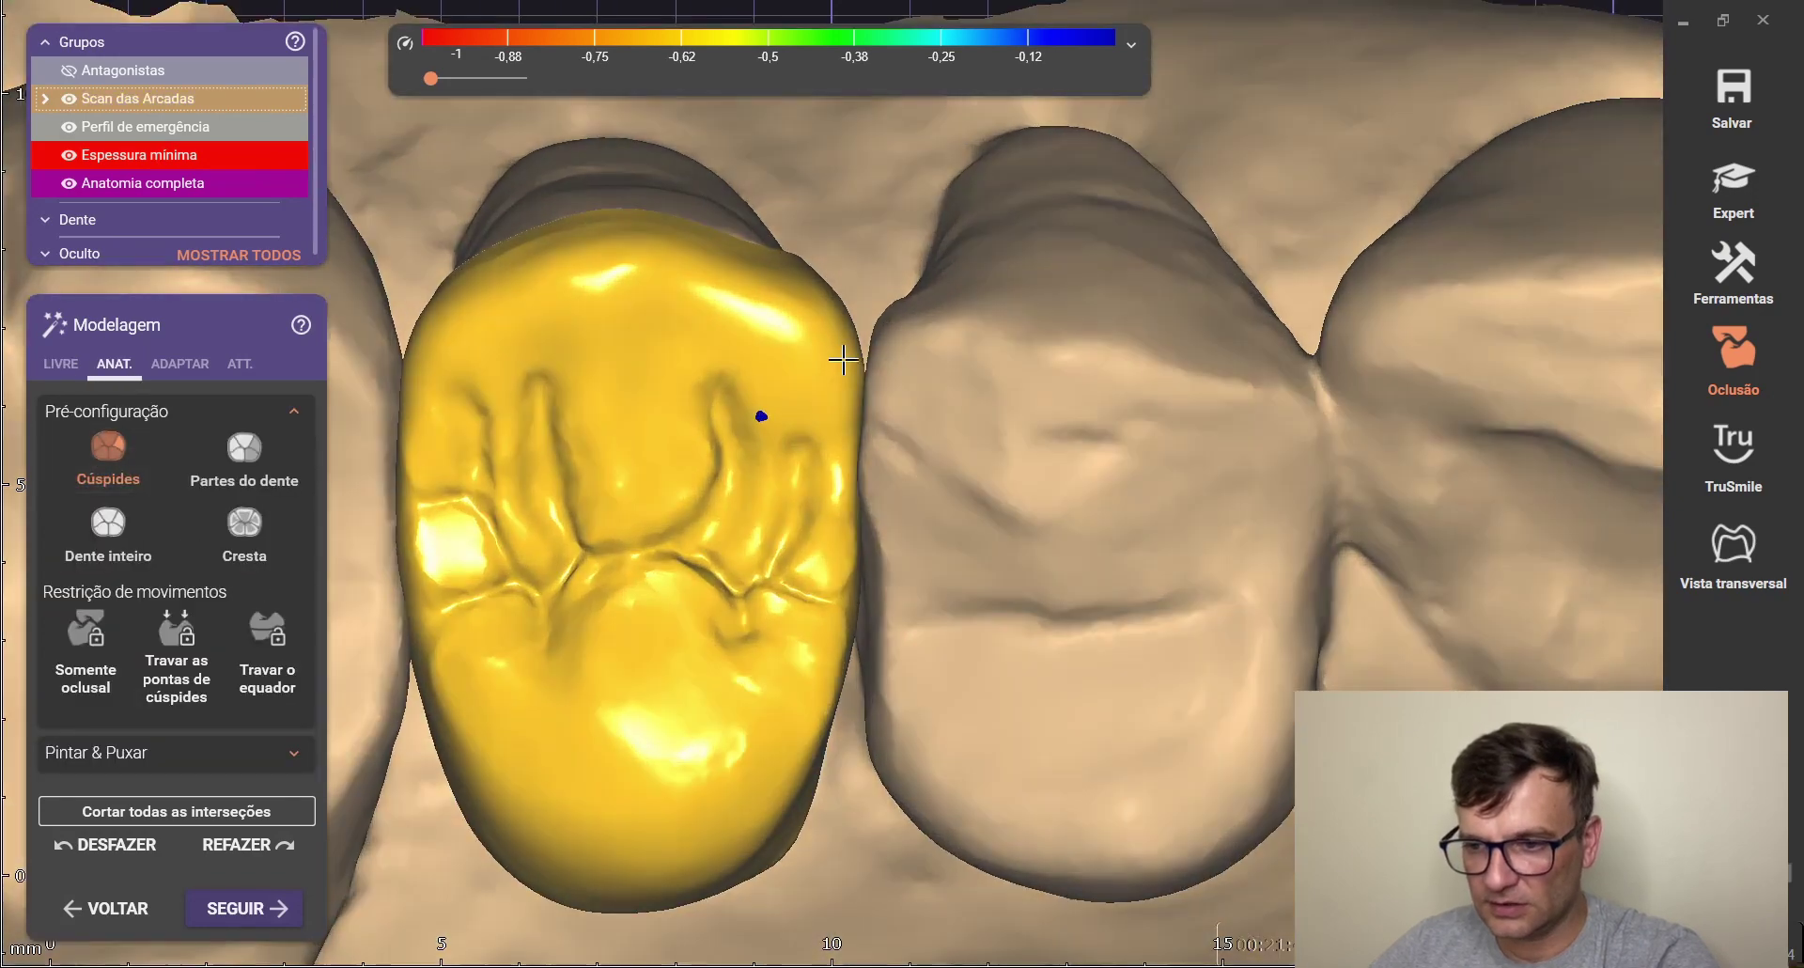
{"action": "scroll", "coordinate": [883, 357], "scroll_direction": "down", "scroll_amount": 3}
{"action": "scroll", "coordinate": [850, 672], "scroll_direction": "up", "scroll_amount": 3}
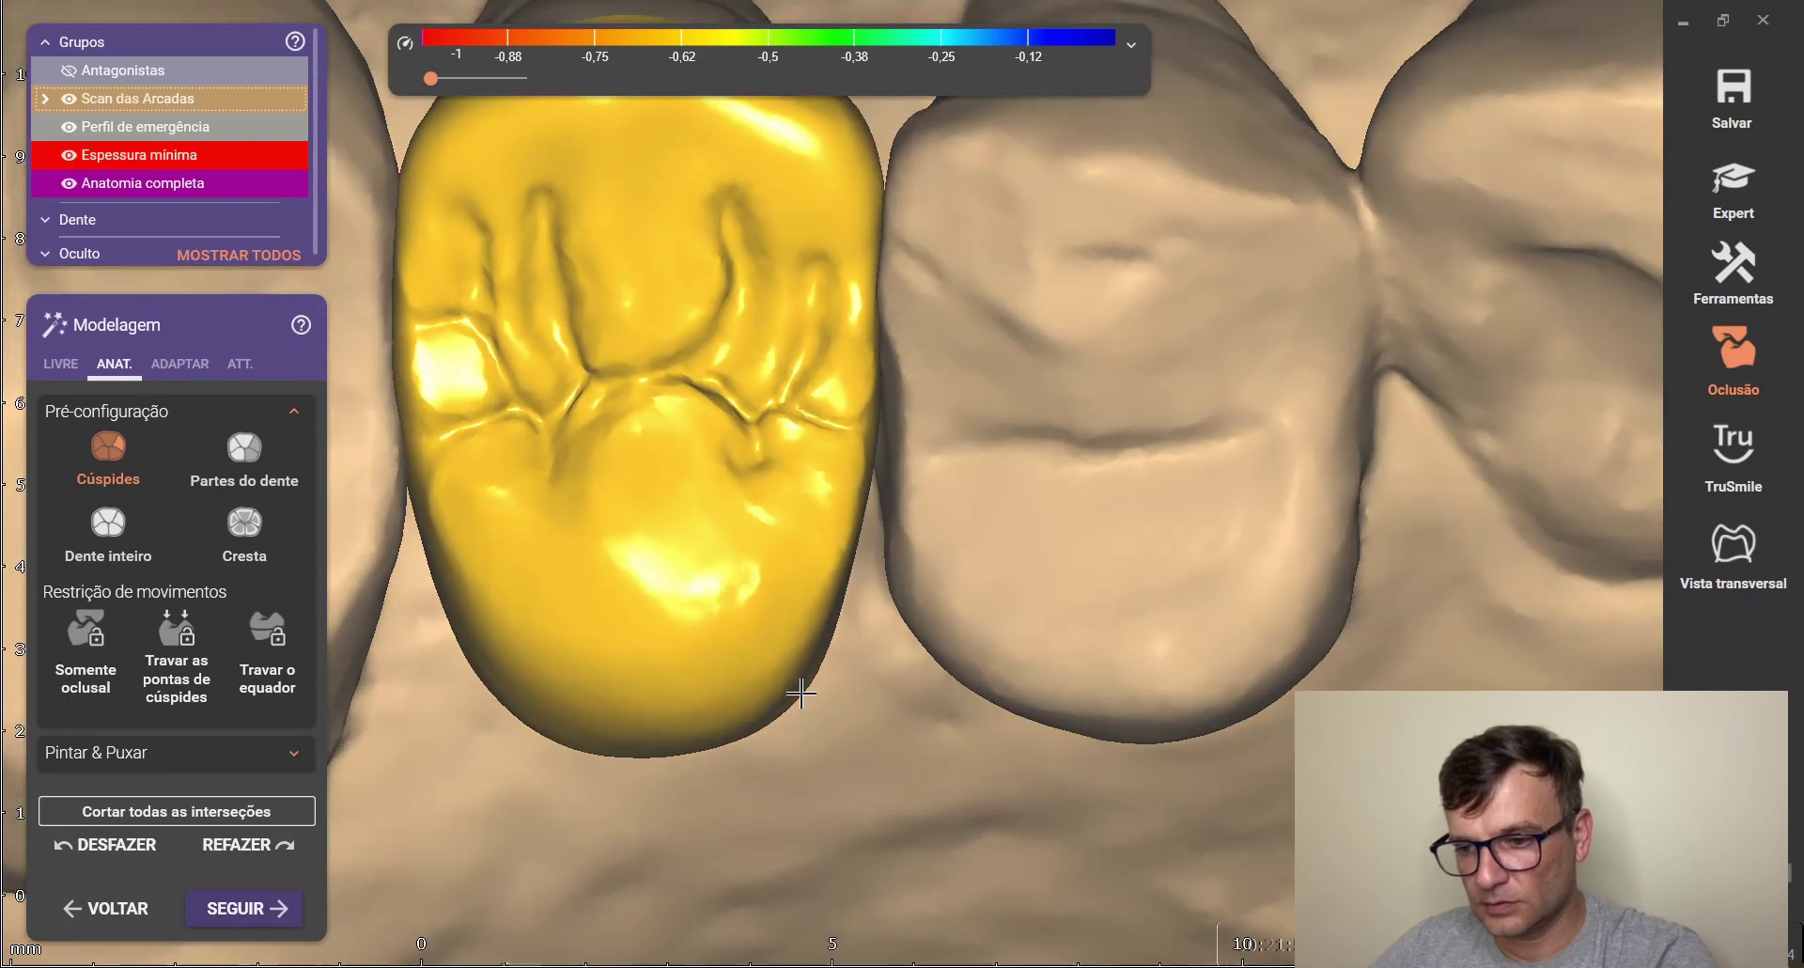
Inspect tooth 15's contact areas with both neighbouring teeth from the underside of the arch scan
{"action": "scroll", "coordinate": [800, 694], "scroll_direction": "down", "scroll_amount": 5}
{"action": "right_click_drag", "start_coordinate": [853, 611], "coordinate": [869, 478]}
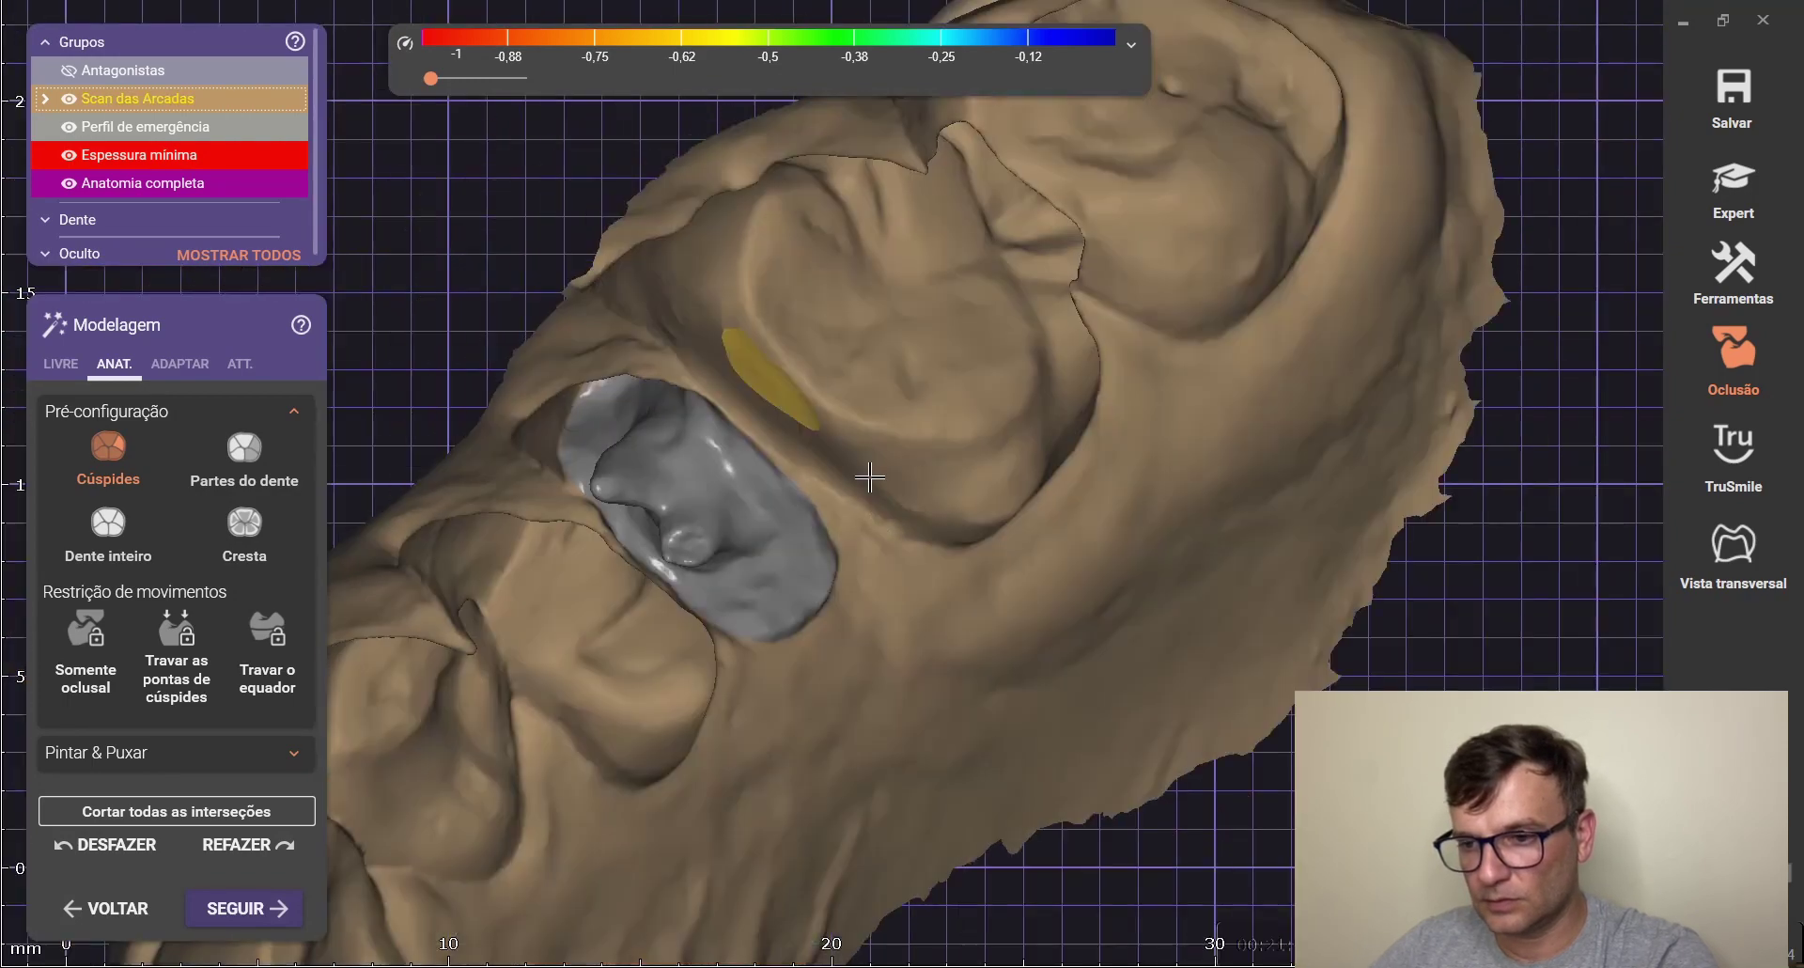
{"action": "scroll", "coordinate": [736, 375], "scroll_direction": "up", "scroll_amount": 8}
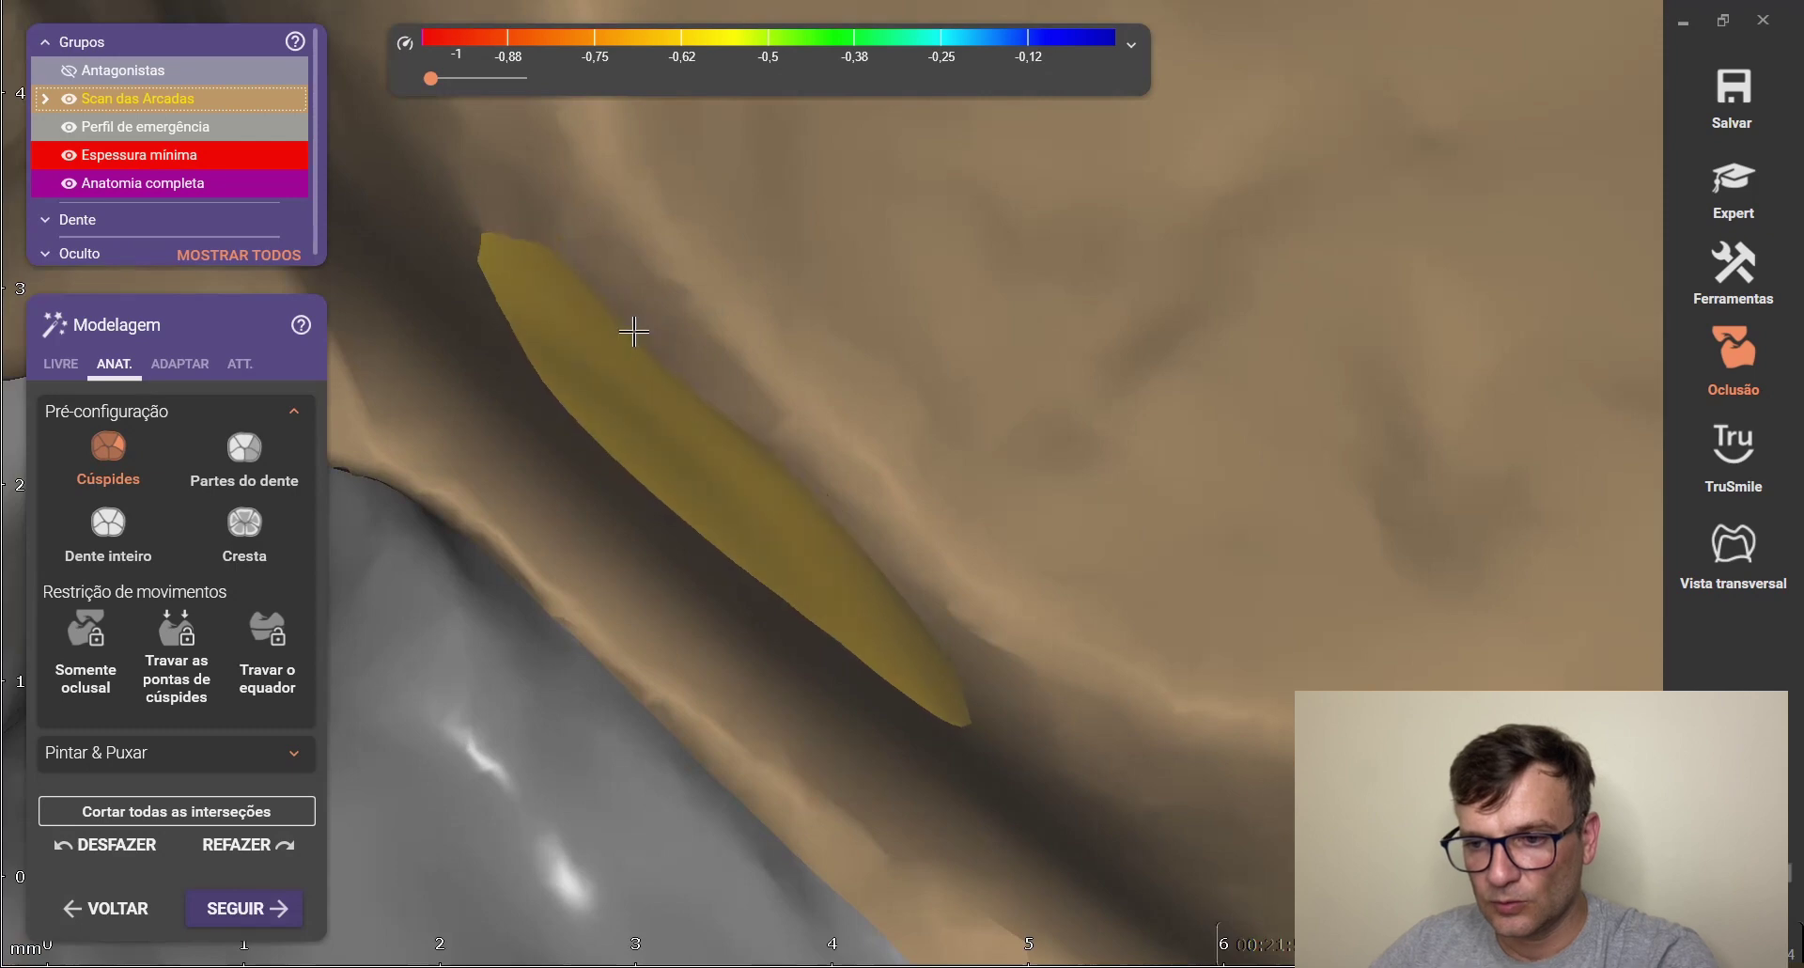
{"action": "scroll", "coordinate": [809, 512], "scroll_direction": "down", "scroll_amount": 5}
{"action": "scroll", "coordinate": [582, 545], "scroll_direction": "up", "scroll_amount": 5}
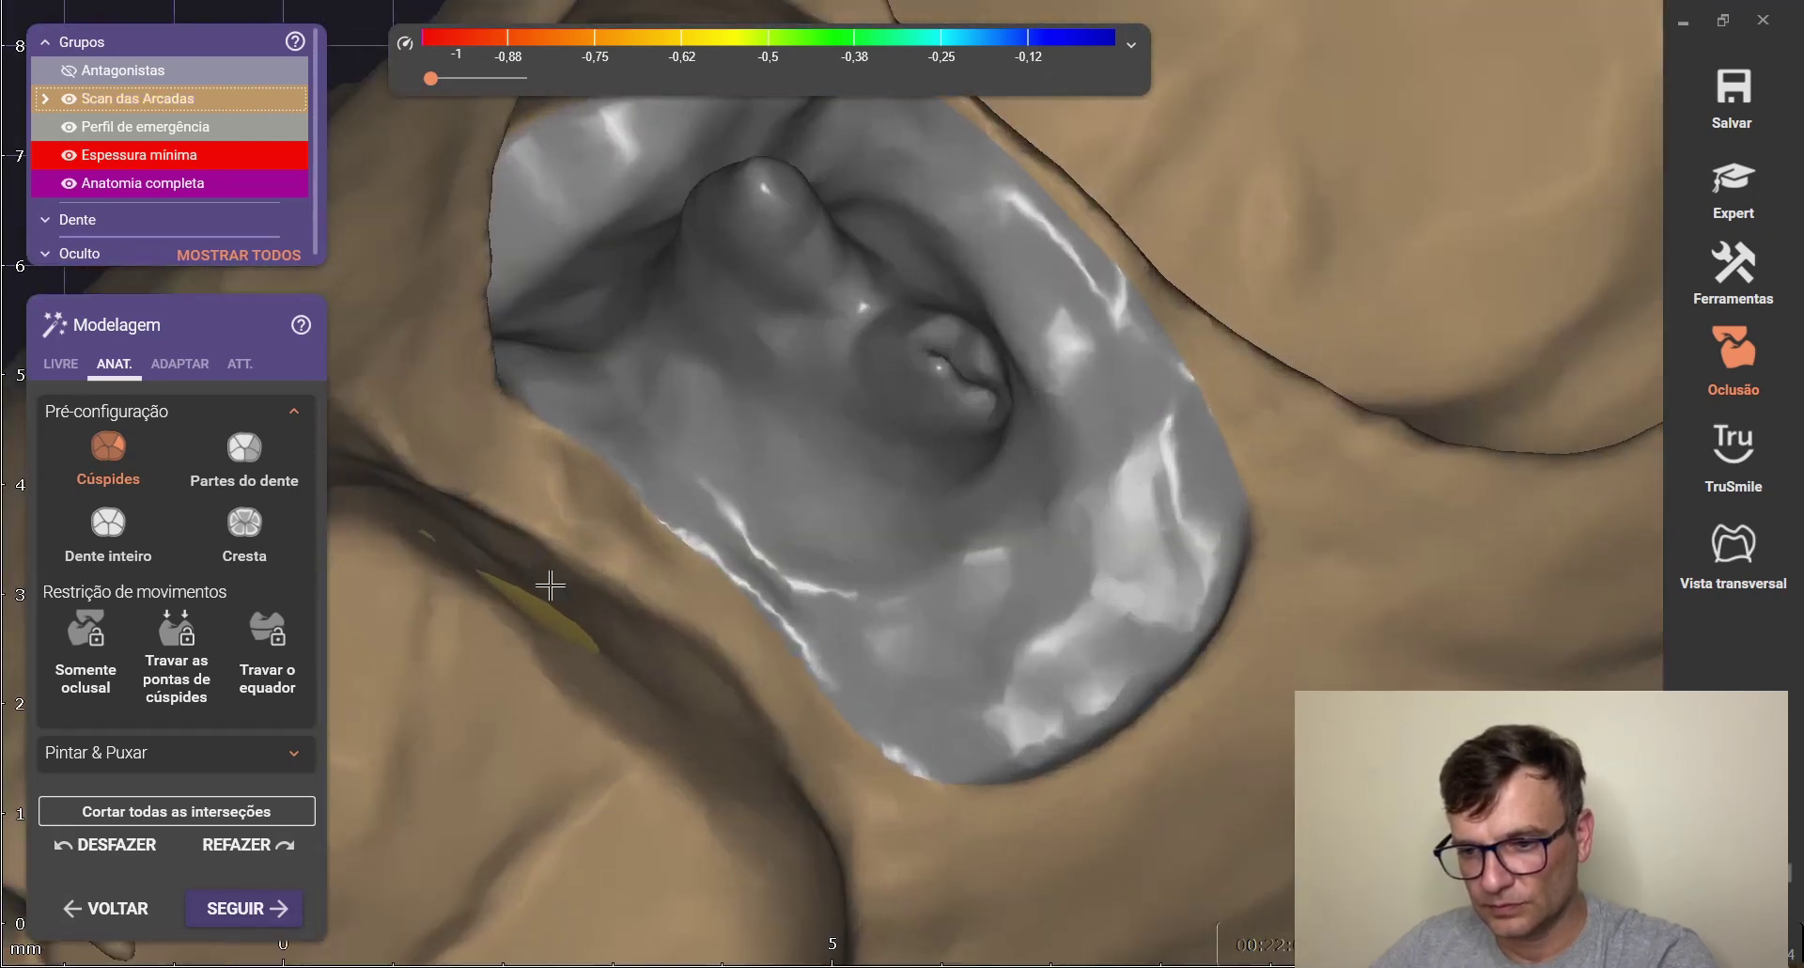
{"action": "scroll", "coordinate": [817, 375], "scroll_direction": "down", "scroll_amount": 8}
{"action": "right_click_drag", "start_coordinate": [817, 385], "coordinate": [866, 419]}
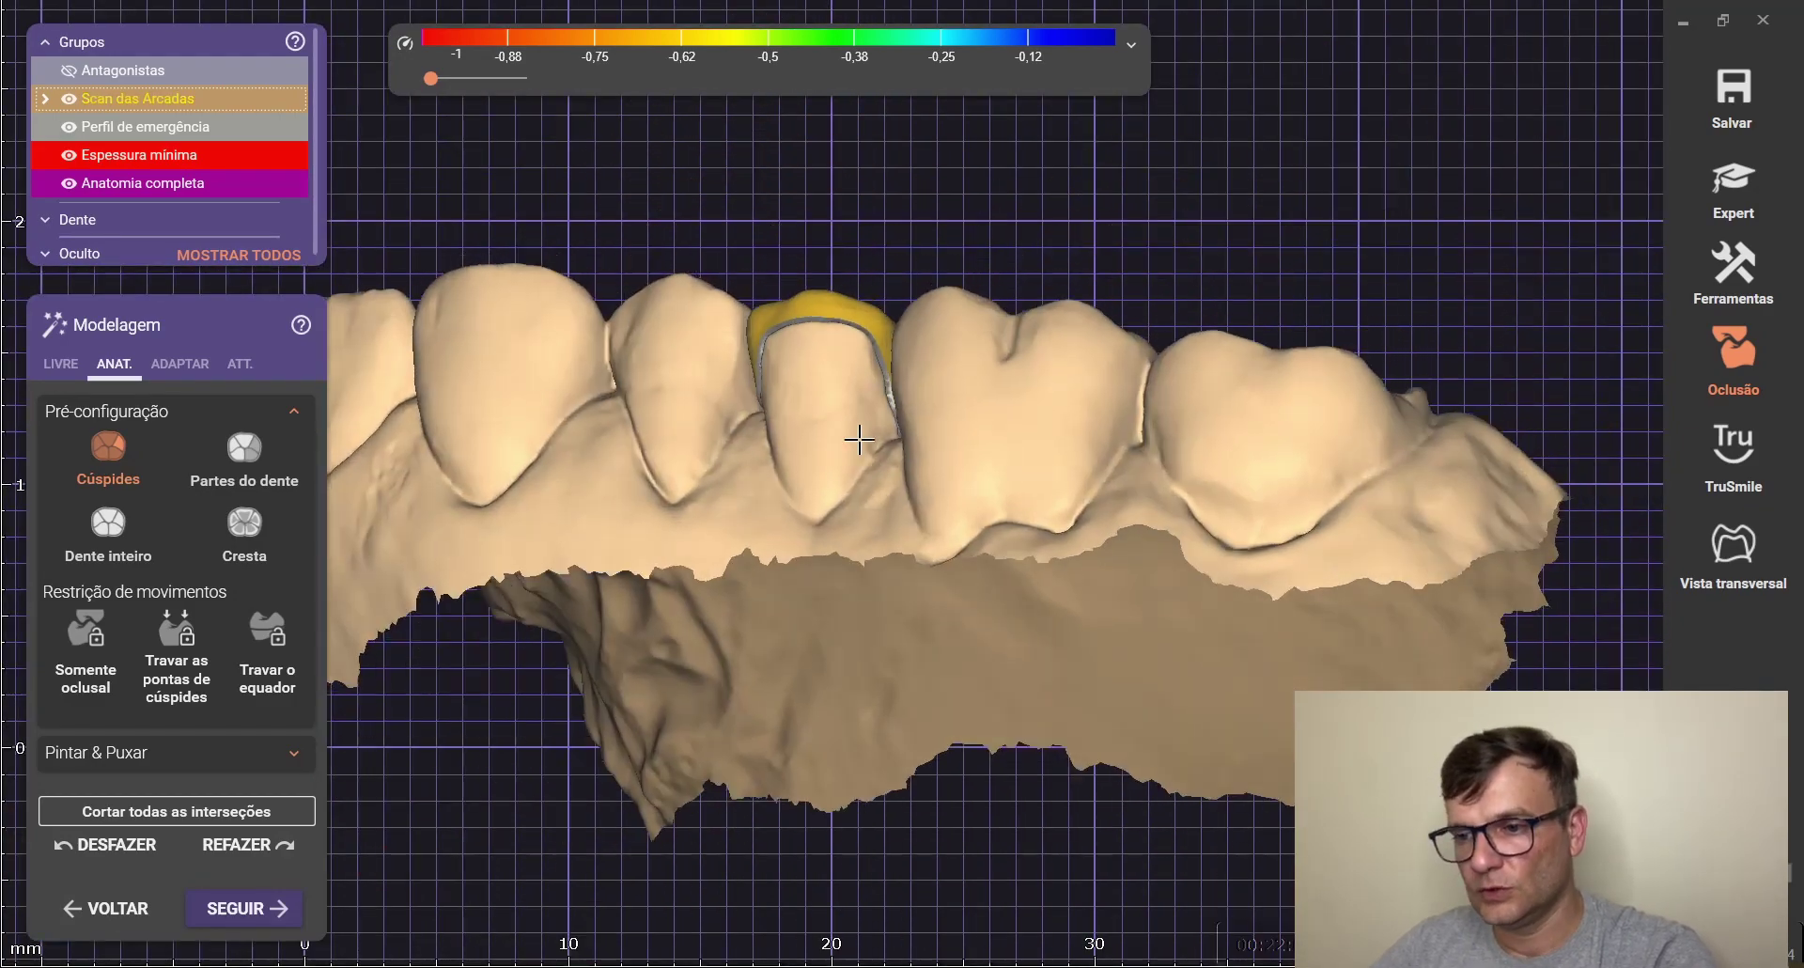
Refine the height and outline of tooth 15's buccal cusp against the neighbouring teeth with the cusps preset
{"action": "scroll", "coordinate": [885, 289], "scroll_direction": "up", "scroll_amount": 5}
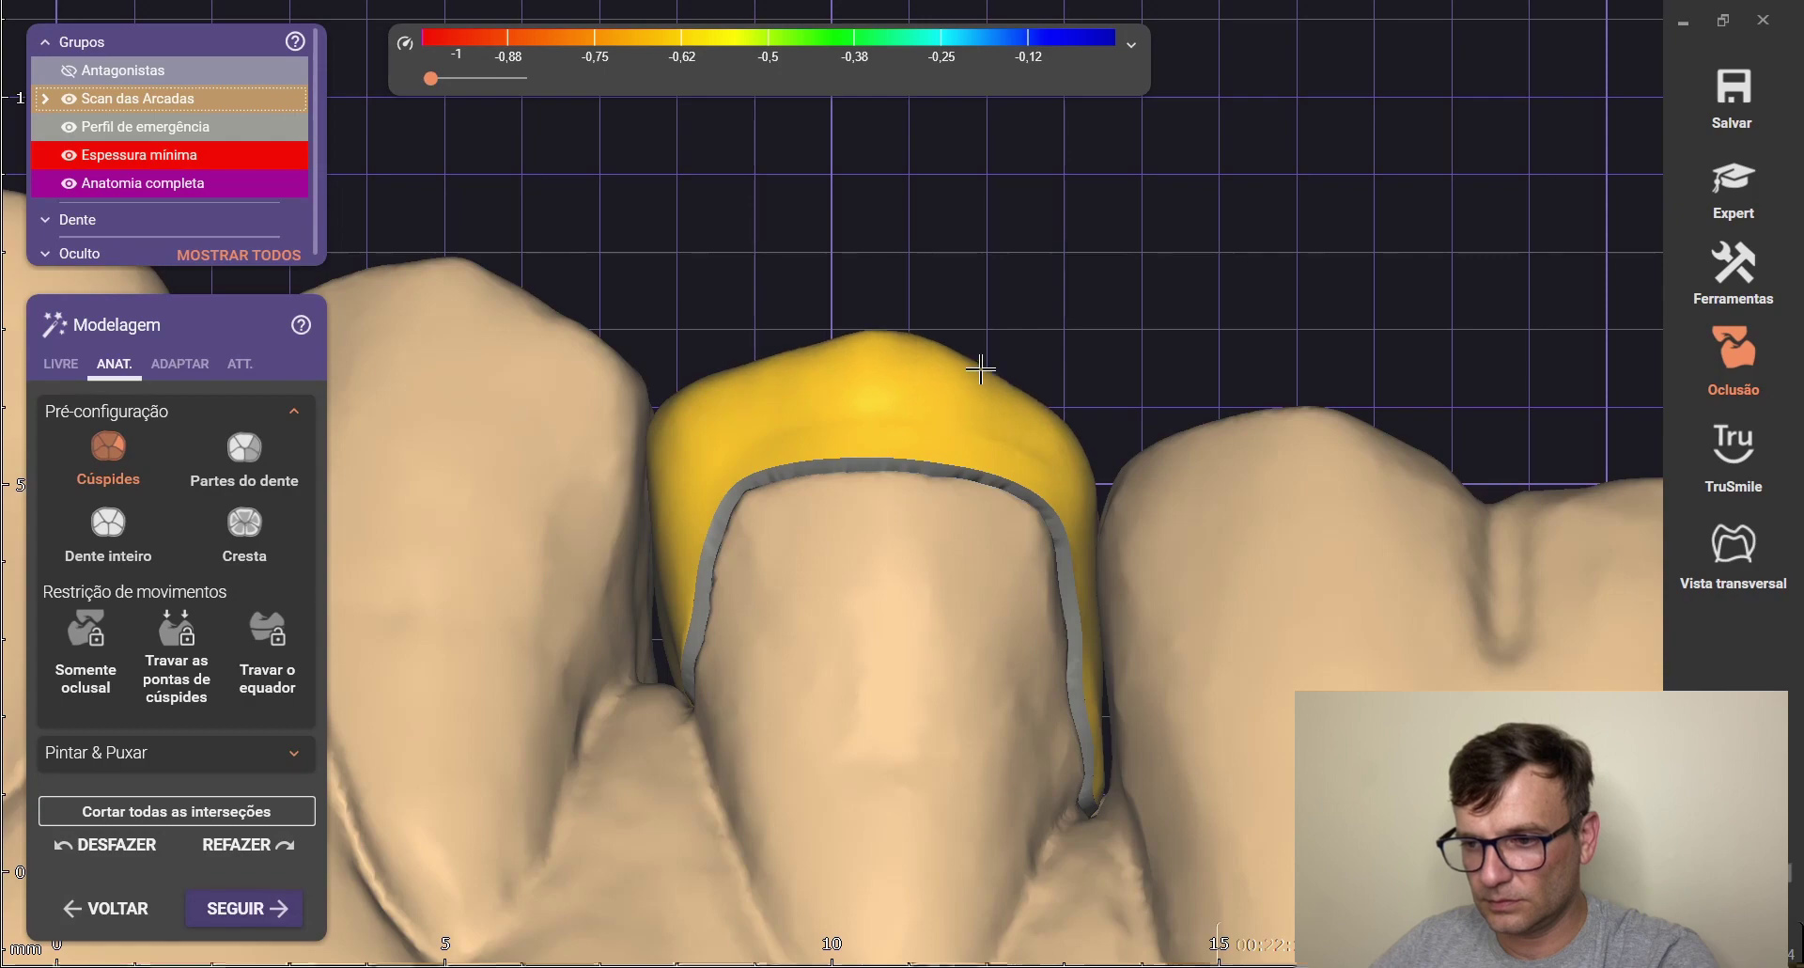
{"action": "scroll", "coordinate": [677, 201], "scroll_direction": "down", "scroll_amount": 5}
{"action": "scroll", "coordinate": [741, 230], "scroll_direction": "up", "scroll_amount": 6}
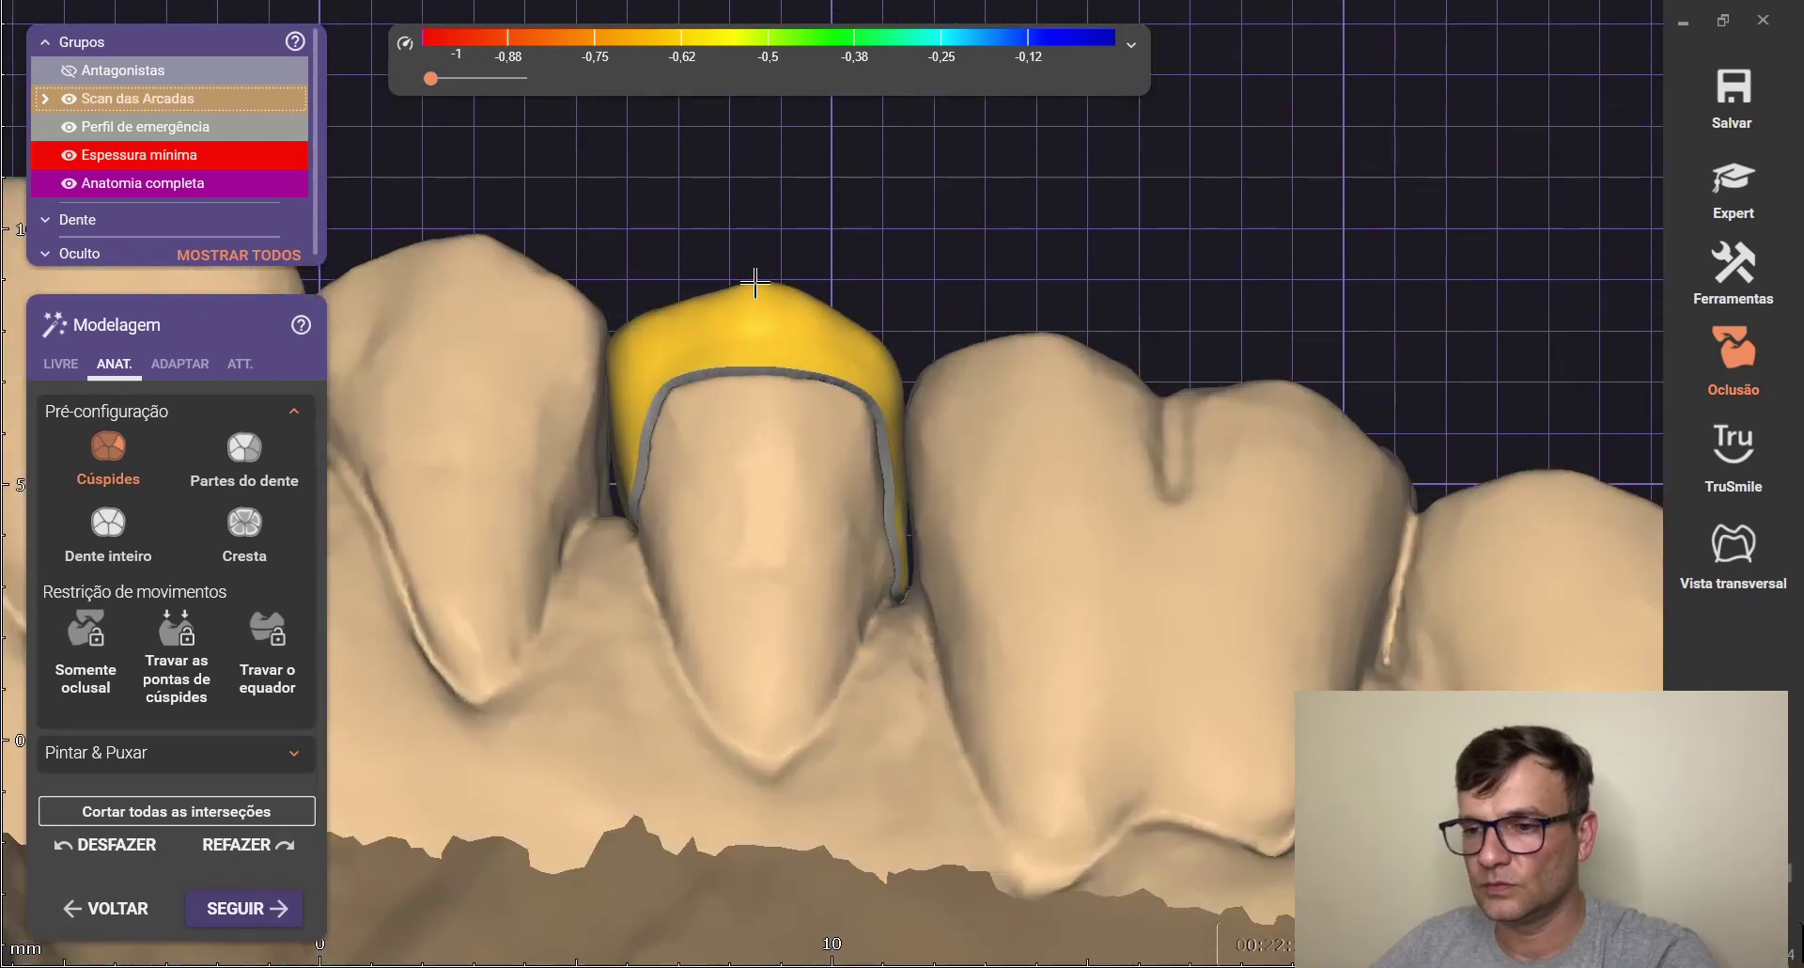
{"action": "scroll", "coordinate": [758, 296], "scroll_direction": "up", "scroll_amount": 3}
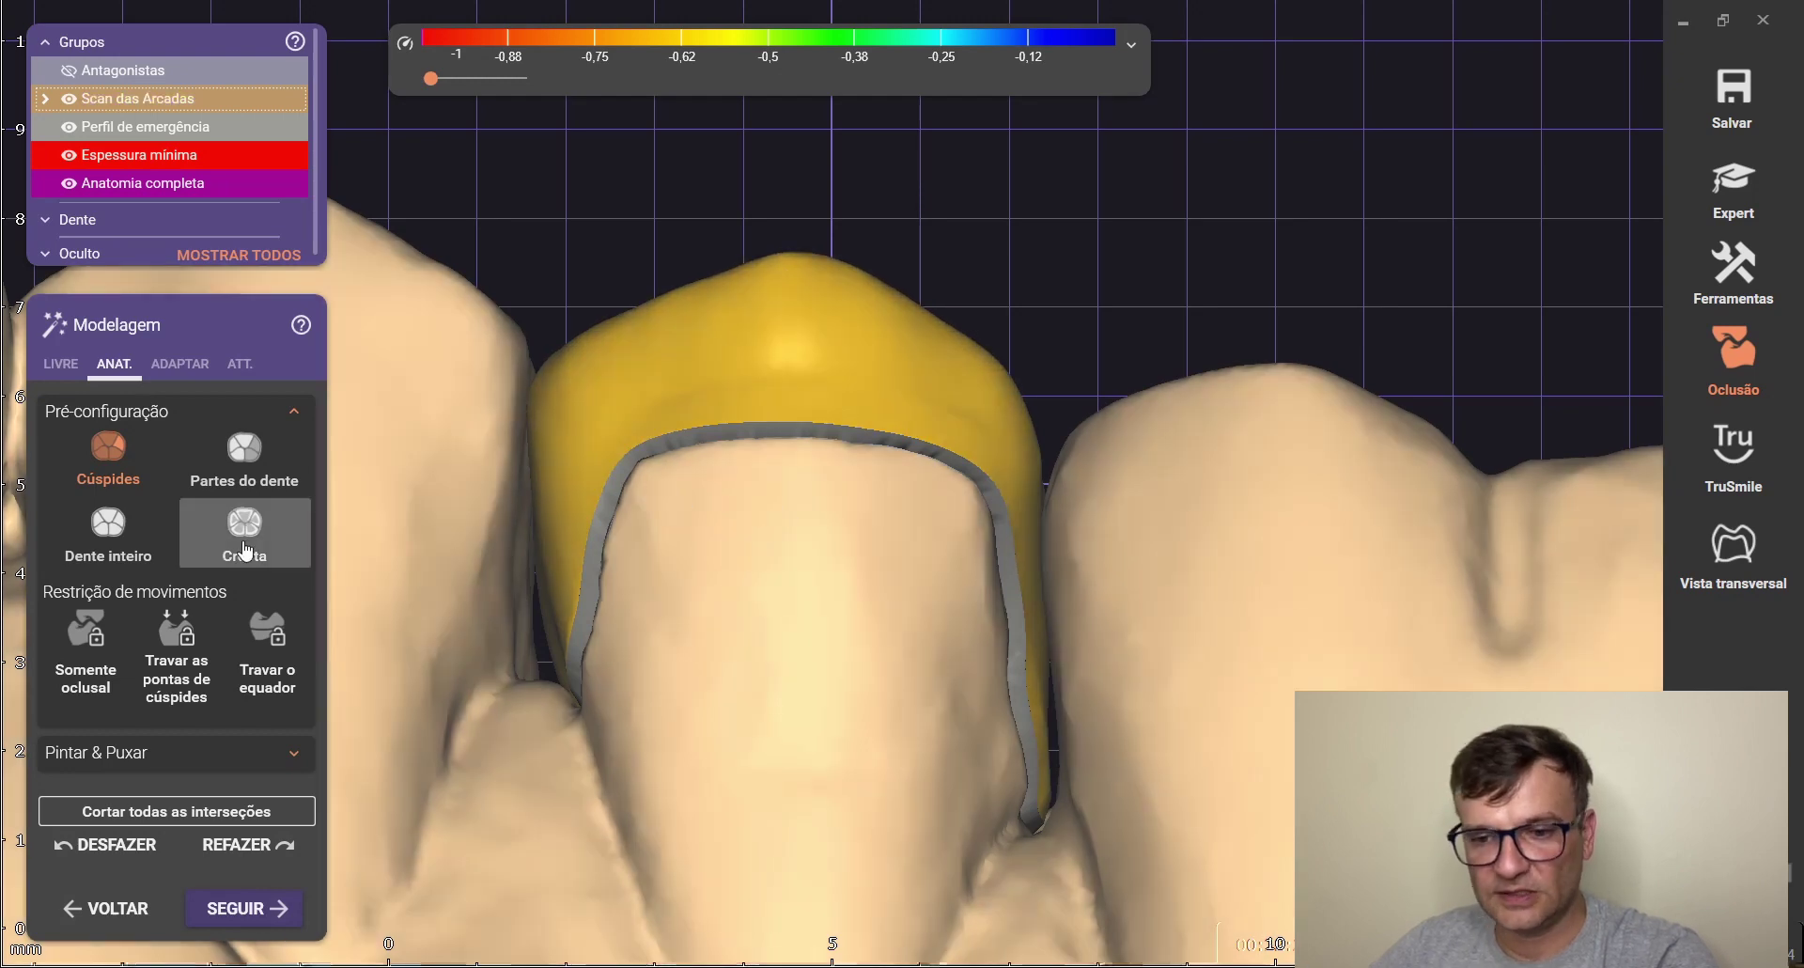
Try adding material at two spots on tooth 15's buccal surface with the pointed free-modelling brush, and undo both additions
{"action": "left_click", "coordinate": [60, 365]}
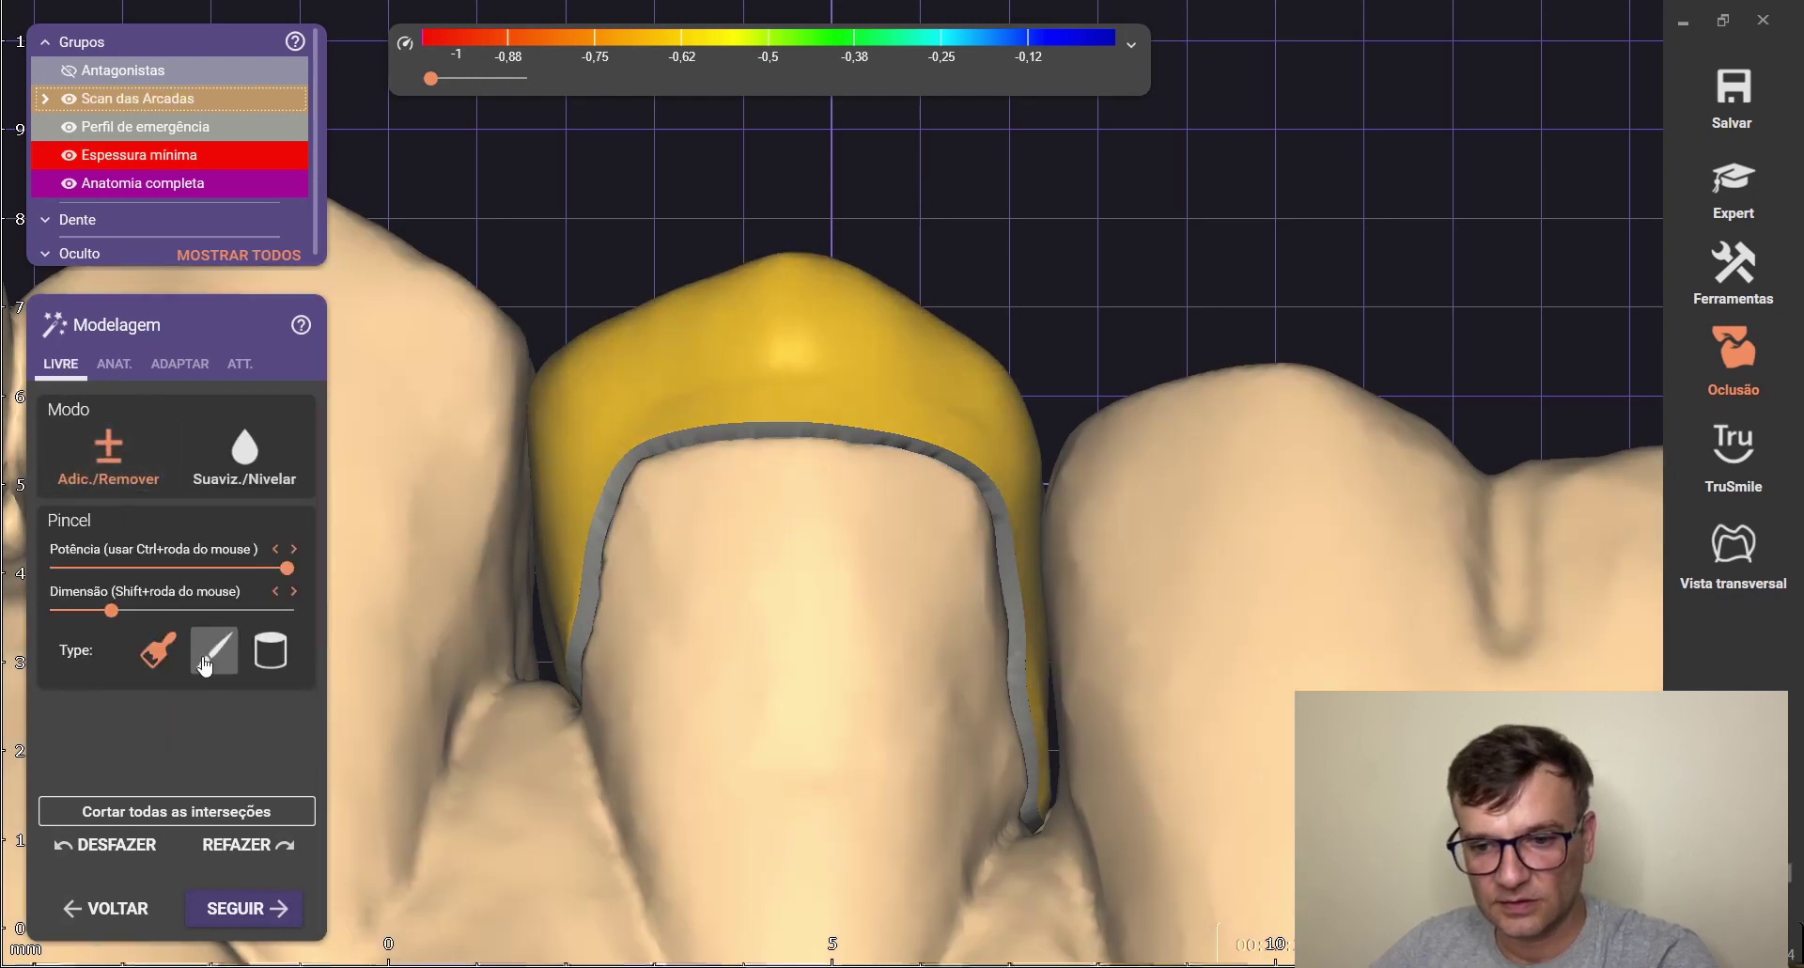
{"action": "left_click_drag", "start_coordinate": [111, 611], "coordinate": [287, 611]}
{"action": "scroll", "coordinate": [657, 375], "scroll_direction": "up", "scroll_amount": 1}
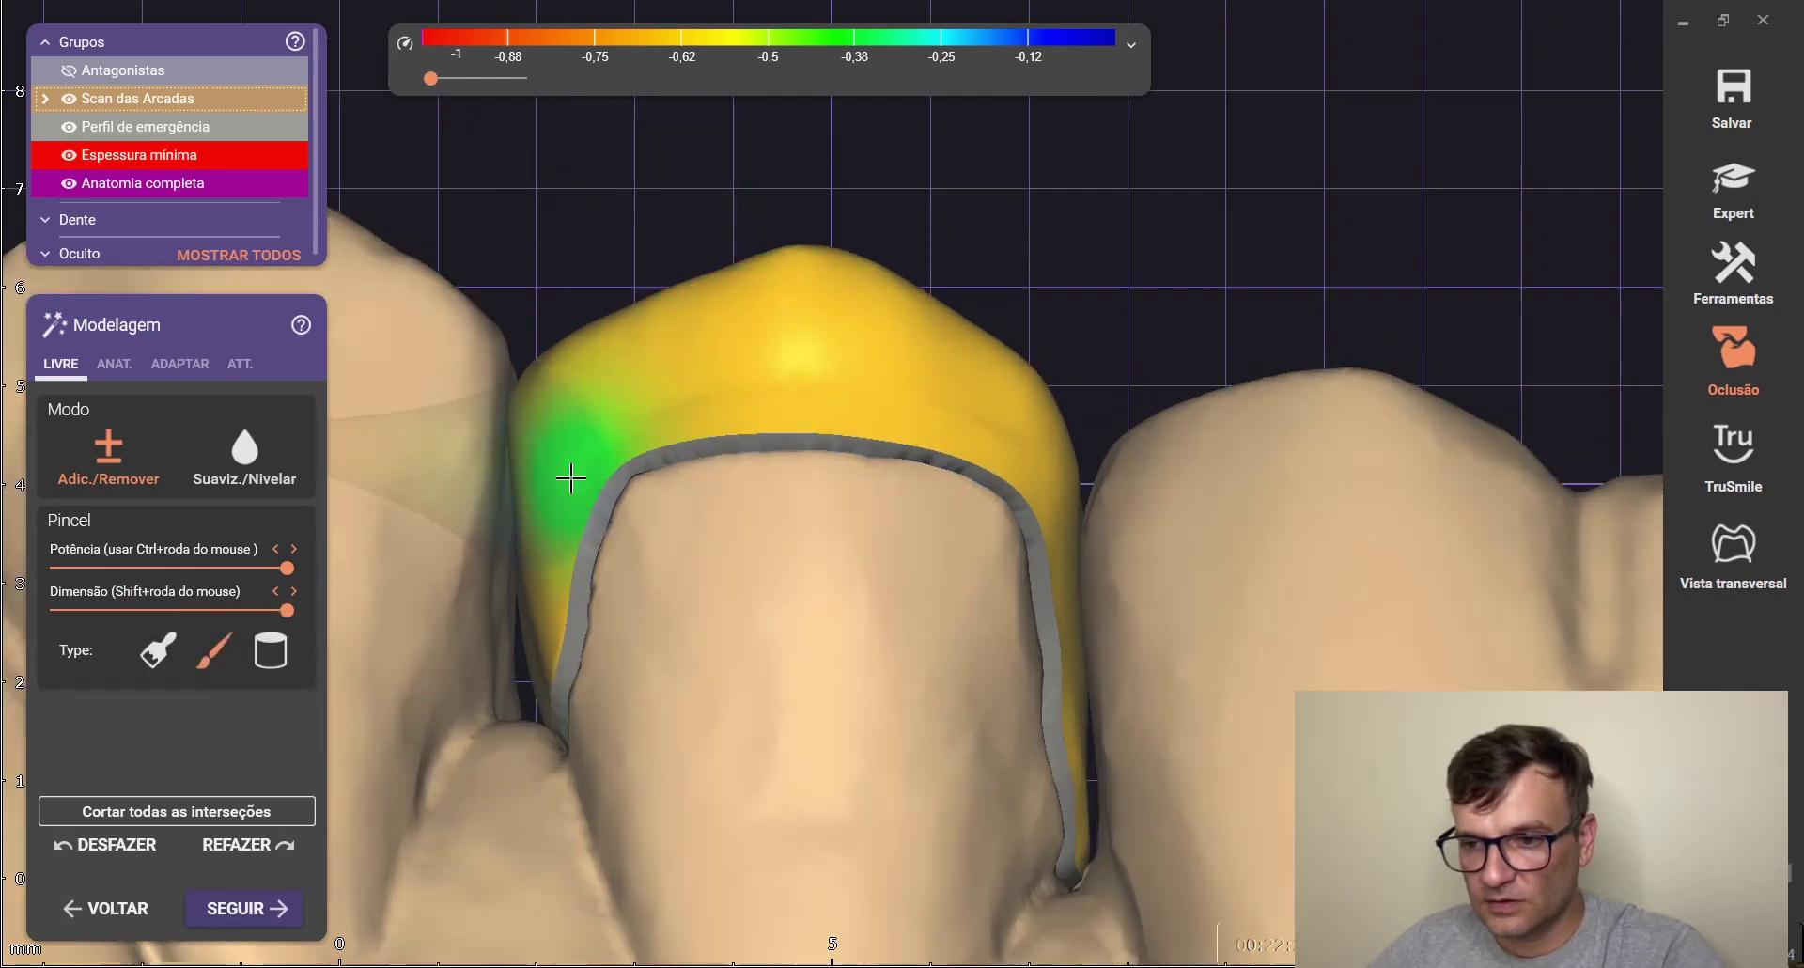
{"action": "left_click", "coordinate": [177, 646]}
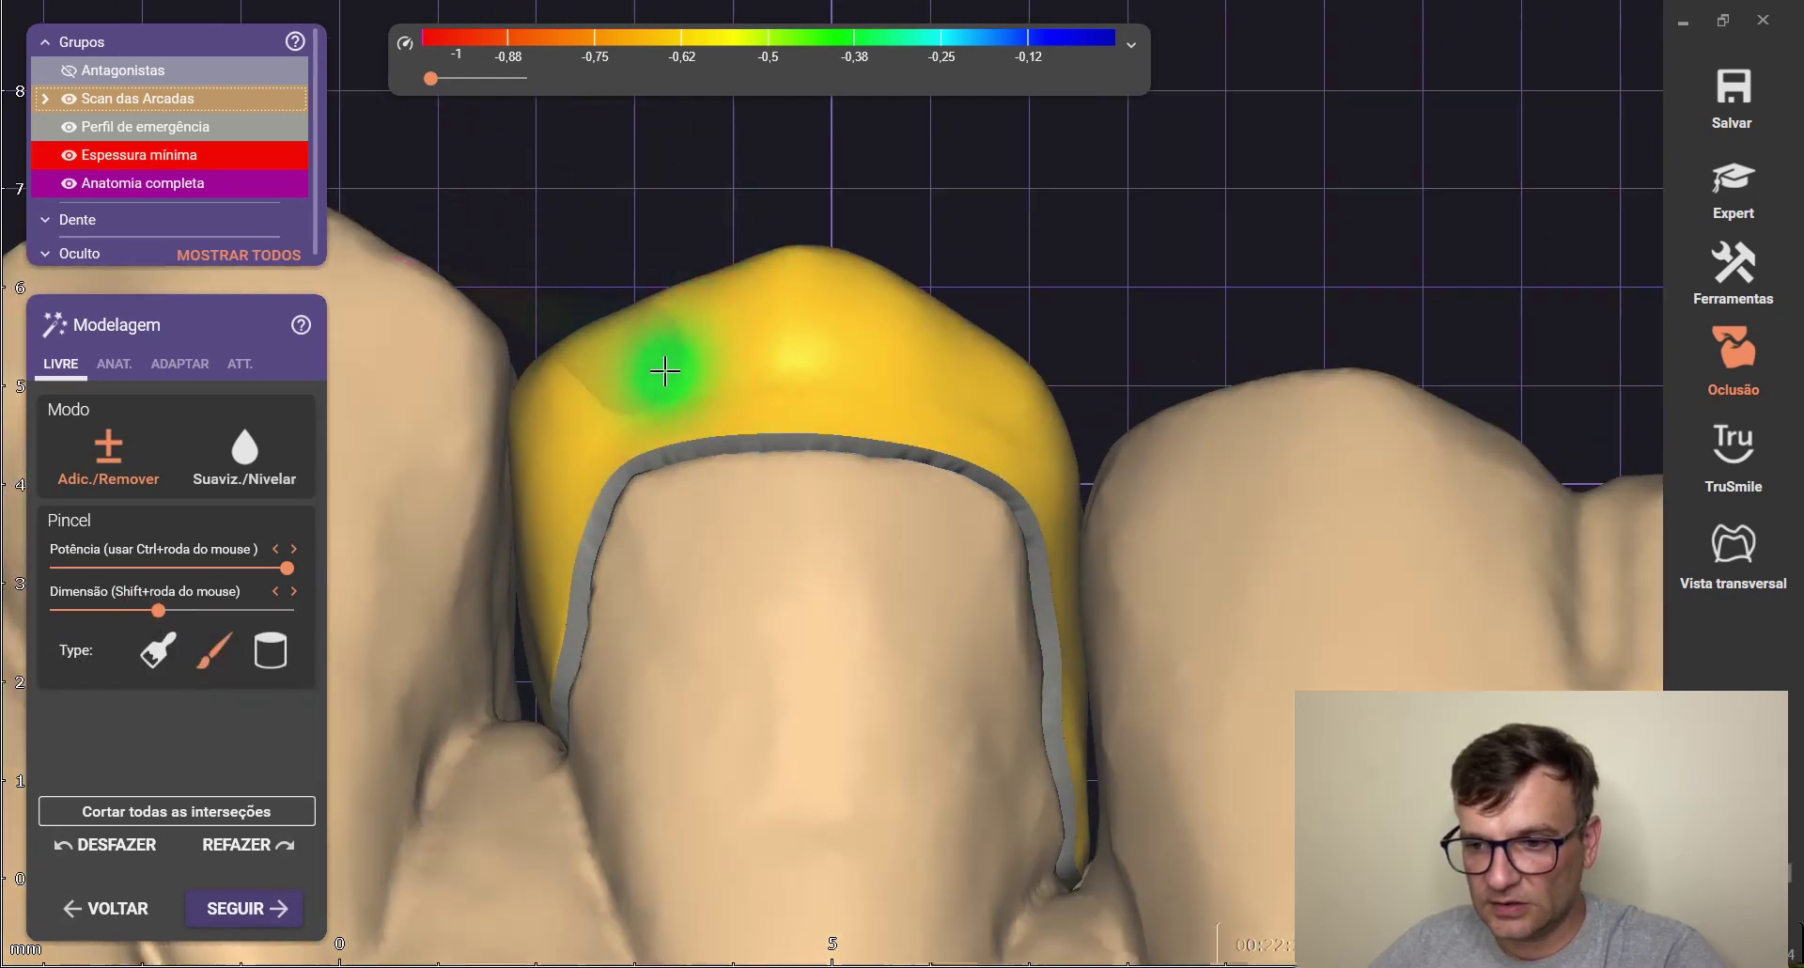
{"action": "left_click", "coordinate": [664, 373]}
{"action": "left_click", "coordinate": [907, 370]}
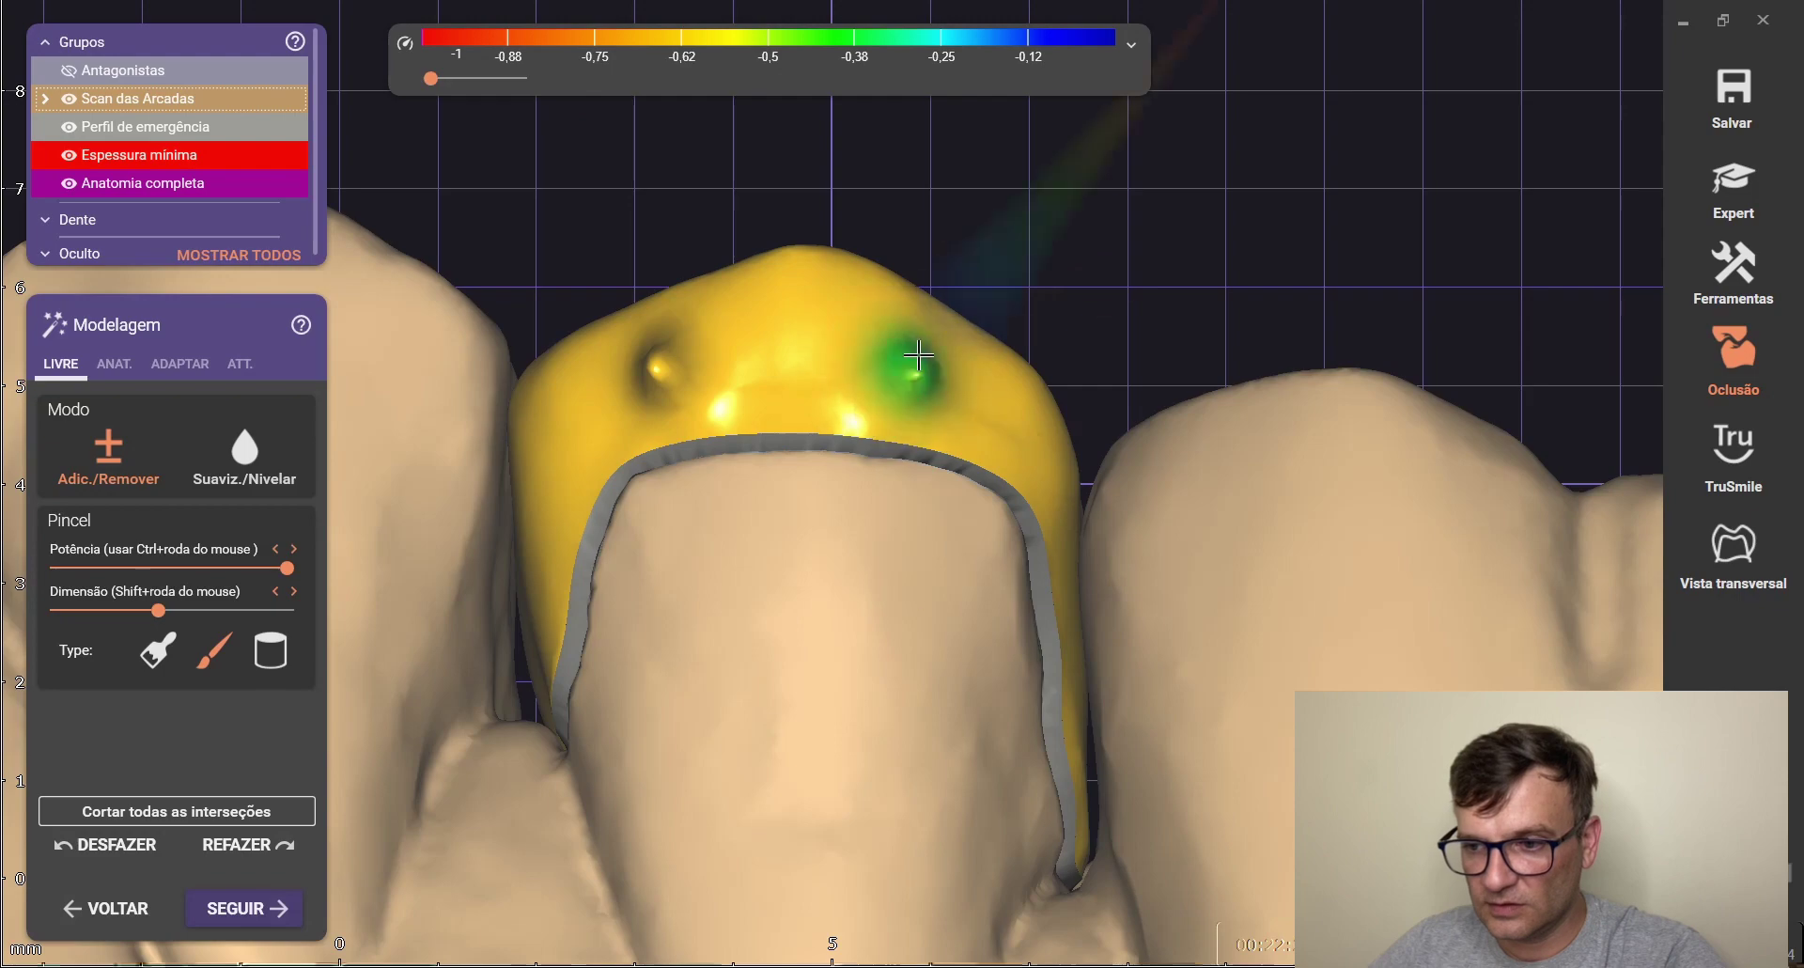
{"action": "left_click", "coordinate": [92, 846]}
{"action": "left_click", "coordinate": [92, 845]}
Adjust tooth 15's buccal contour in profile with the tooth-parts preset of anatomical modelling
{"action": "right_click_drag", "start_coordinate": [821, 612], "coordinate": [1182, 438]}
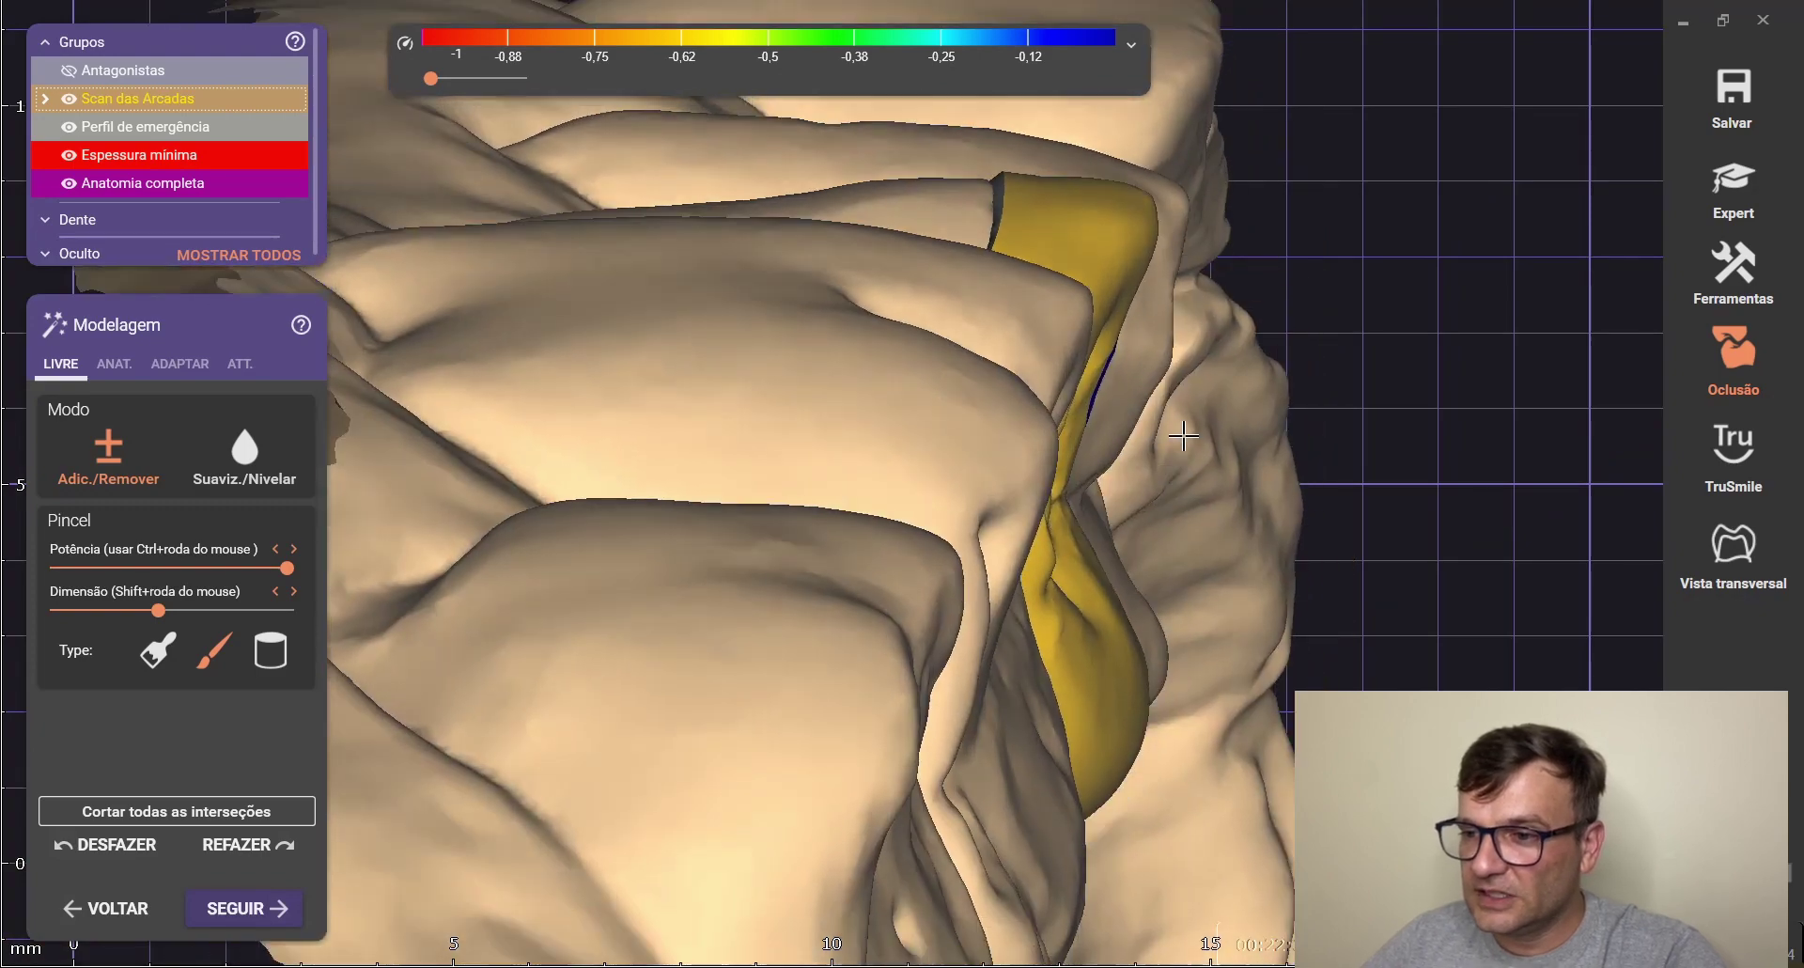
{"action": "left_click", "coordinate": [114, 363]}
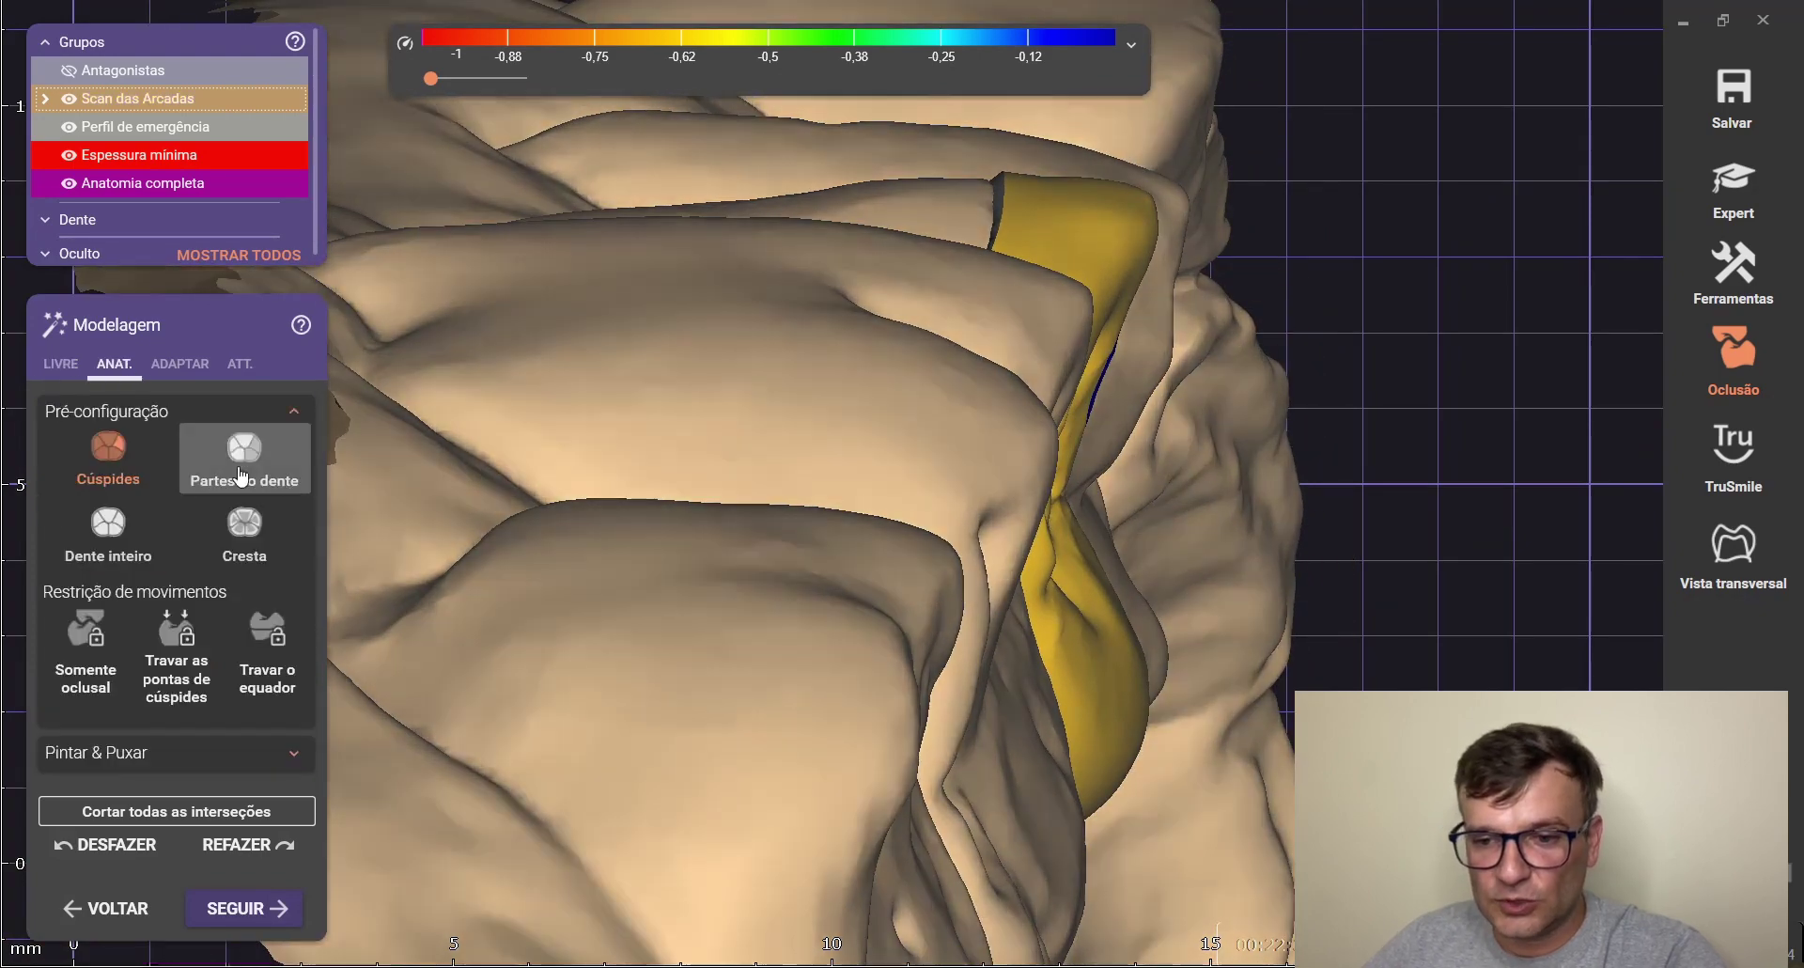
{"action": "scroll", "coordinate": [1124, 276], "scroll_direction": "up", "scroll_amount": 3}
{"action": "left_click_drag", "start_coordinate": [1125, 280], "coordinate": [1129, 317]}
{"action": "scroll", "coordinate": [1131, 246], "scroll_direction": "up", "scroll_amount": 1}
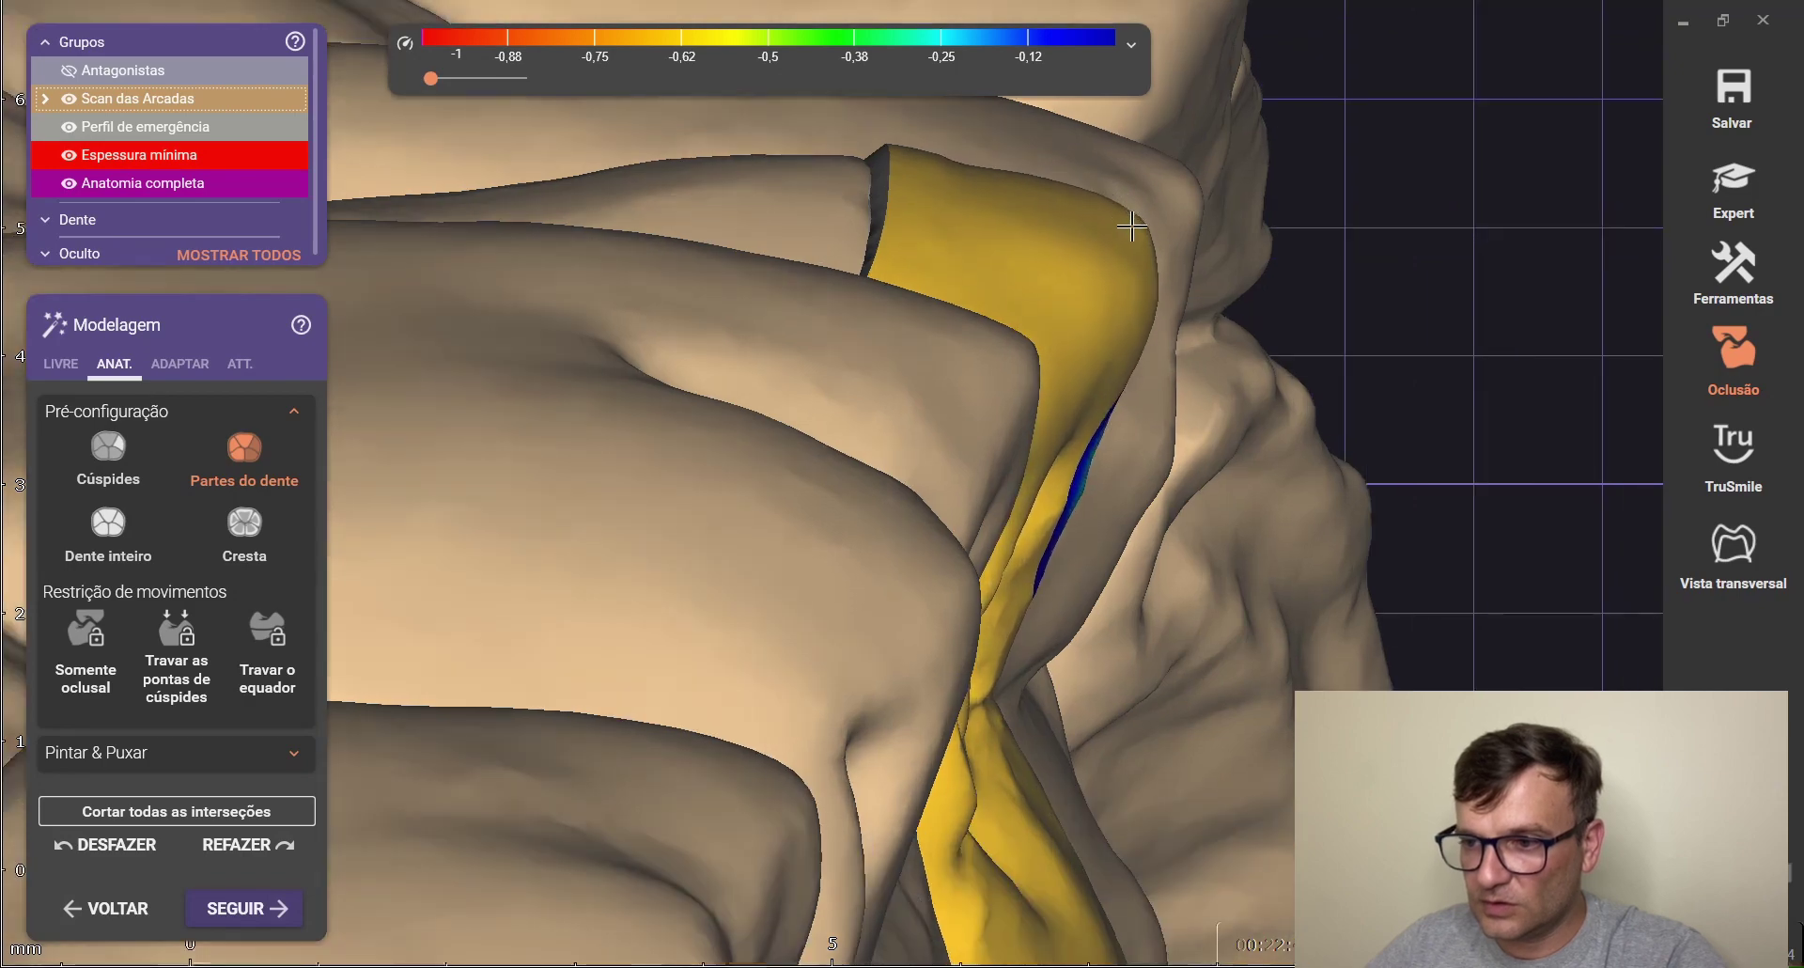
{"action": "scroll", "coordinate": [1132, 223], "scroll_direction": "down", "scroll_amount": 3}
{"action": "right_click_drag", "start_coordinate": [1132, 223], "coordinate": [752, 211]}
Fine-tune tooth 15's distal outline beside the molar with the cusps and tooth-parts presets
{"action": "left_click", "coordinate": [108, 451]}
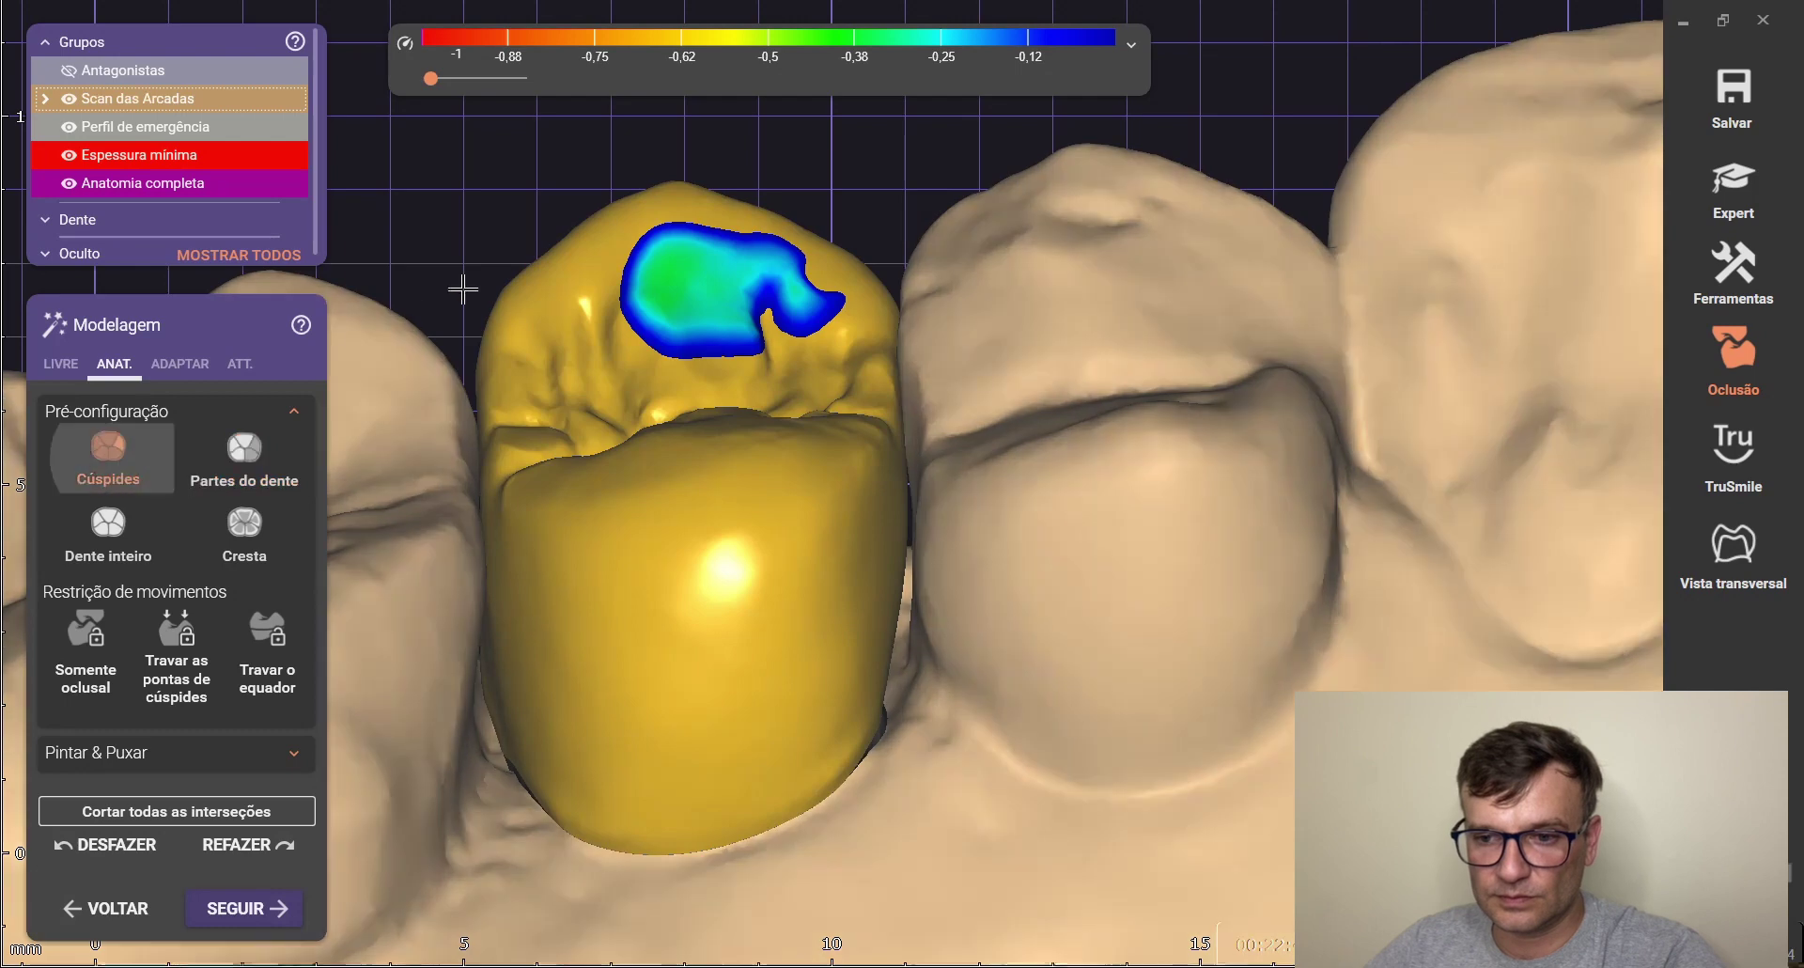
{"action": "scroll", "coordinate": [462, 289], "scroll_direction": "up", "scroll_amount": 2}
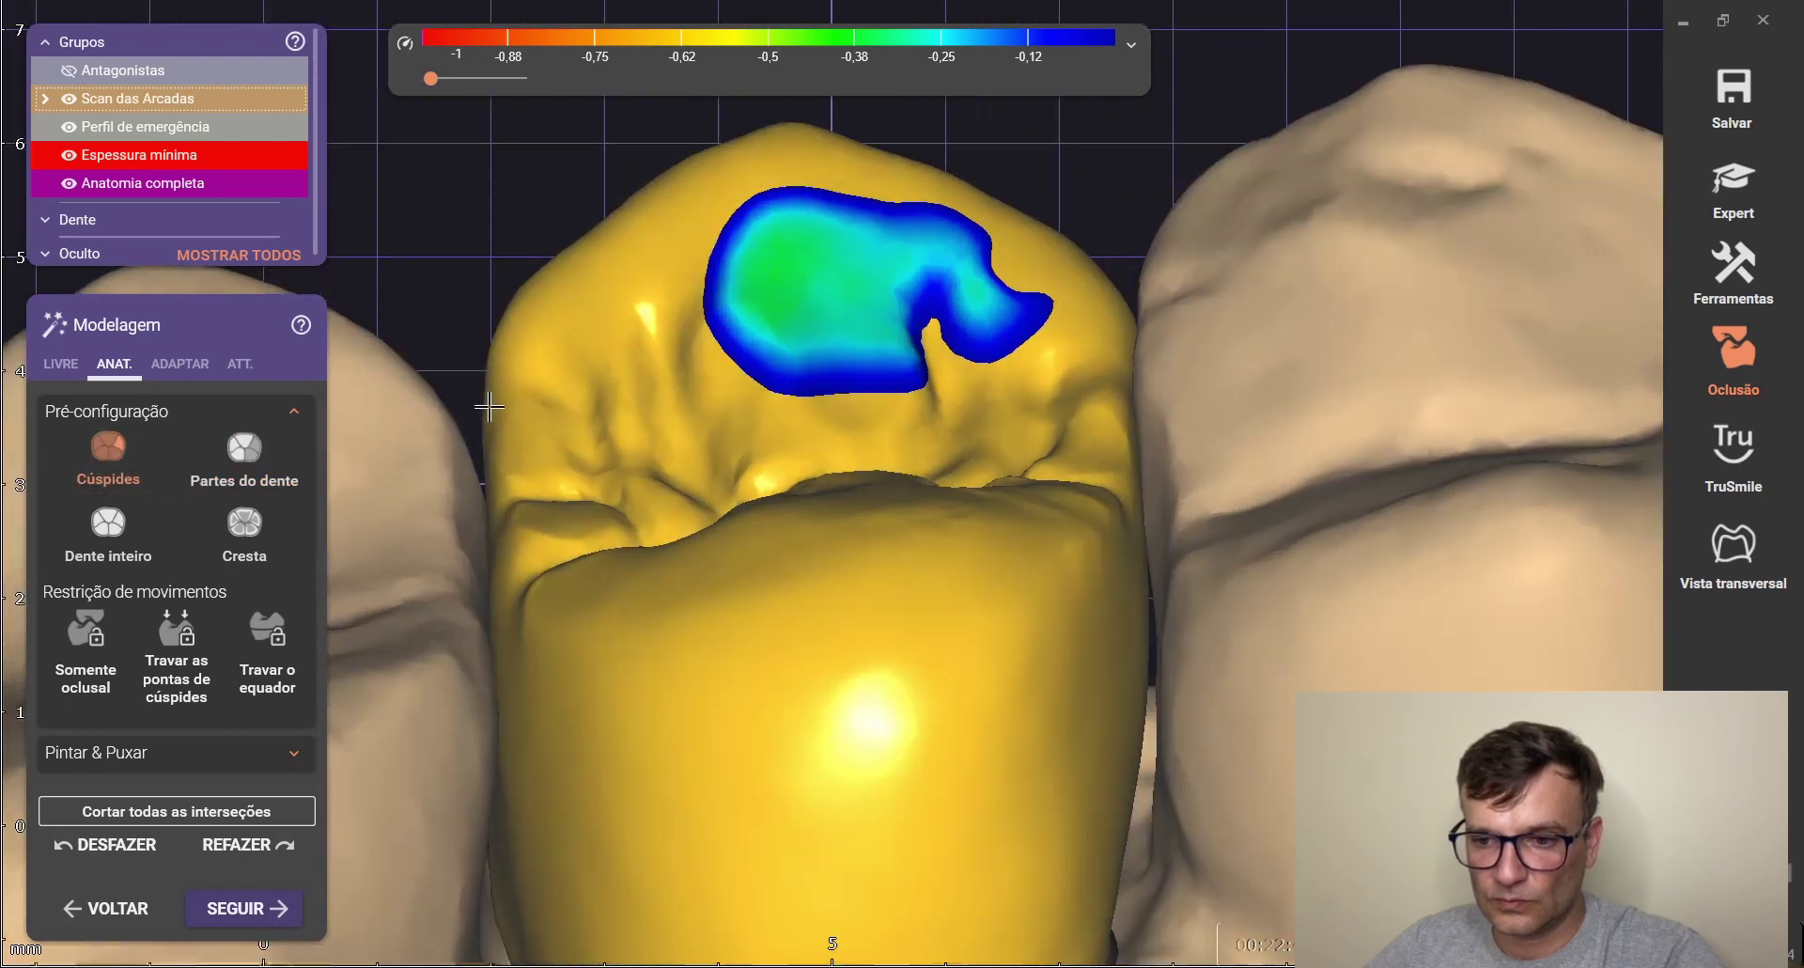
{"action": "left_click", "coordinate": [244, 451]}
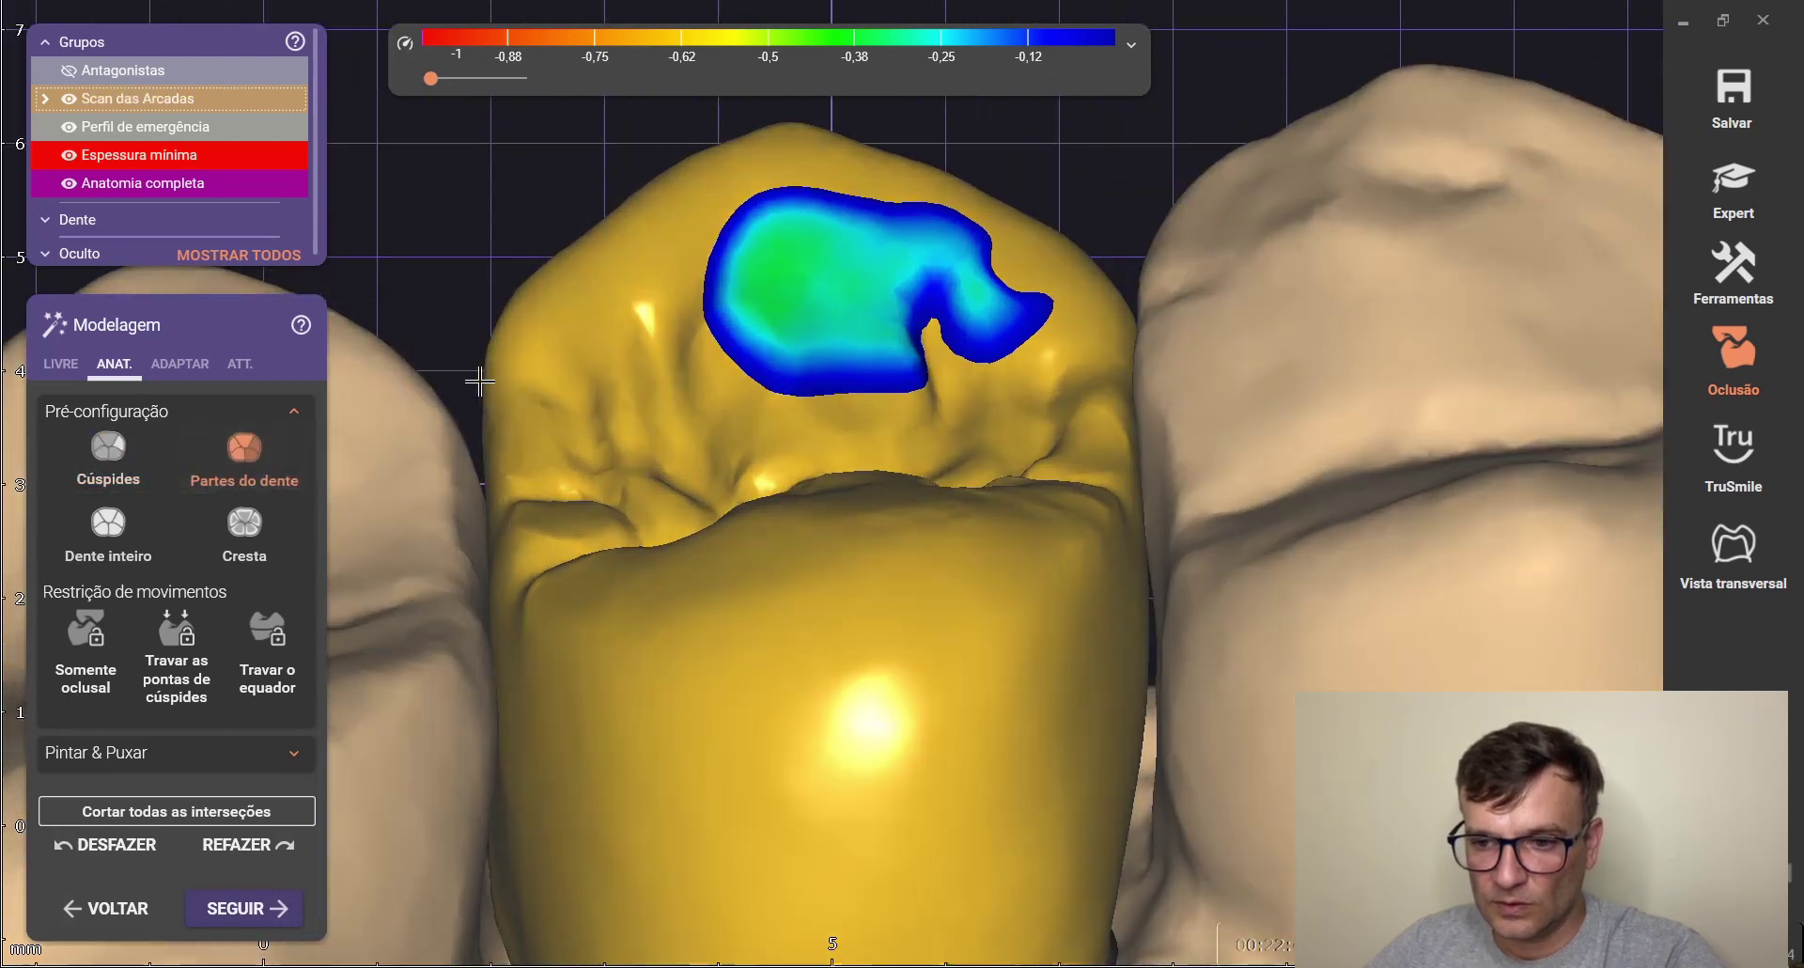
{"action": "scroll", "coordinate": [854, 355], "scroll_direction": "down", "scroll_amount": 3}
{"action": "right_click_drag", "start_coordinate": [935, 503], "coordinate": [934, 484]}
Lower the inner slope of tooth 15's buccal cusp with the cusps preset to relieve the coloured occlusal contact area
{"action": "left_click", "coordinate": [108, 447]}
{"action": "scroll", "coordinate": [514, 474], "scroll_direction": "up", "scroll_amount": 5}
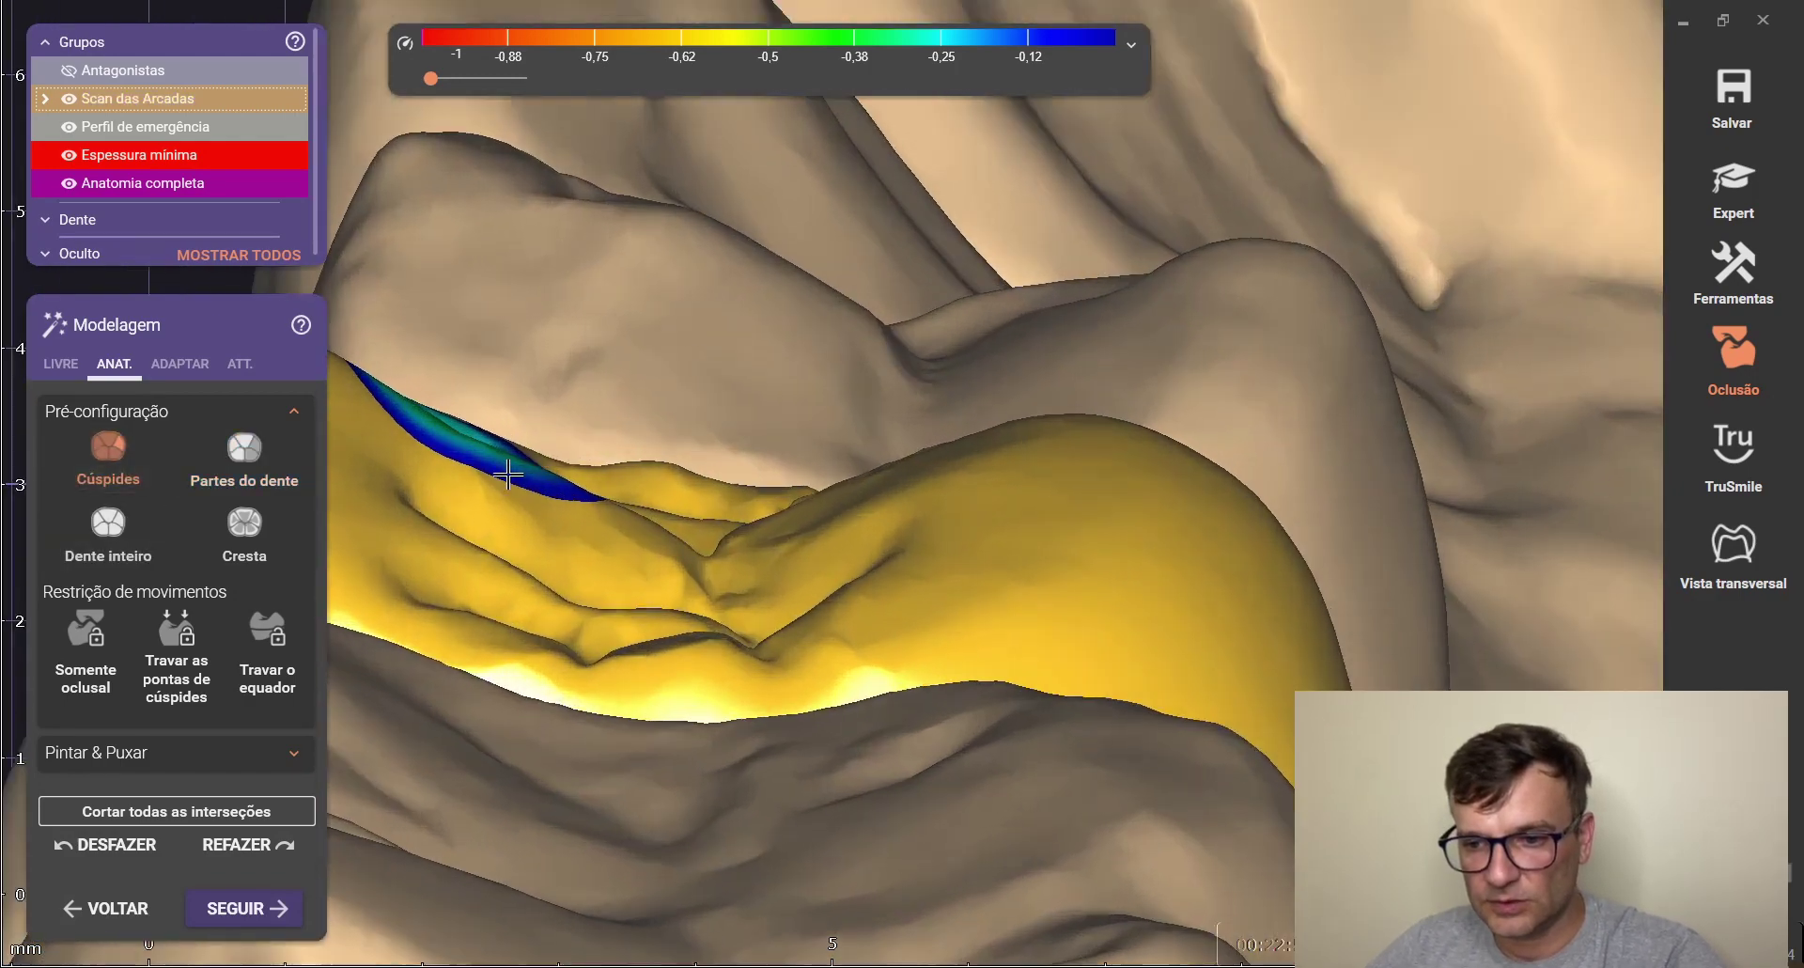
{"action": "scroll", "coordinate": [507, 474], "scroll_direction": "up", "scroll_amount": 2}
{"action": "scroll", "coordinate": [629, 361], "scroll_direction": "down", "scroll_amount": 5}
{"action": "right_click_drag", "start_coordinate": [628, 532], "coordinate": [431, 668]}
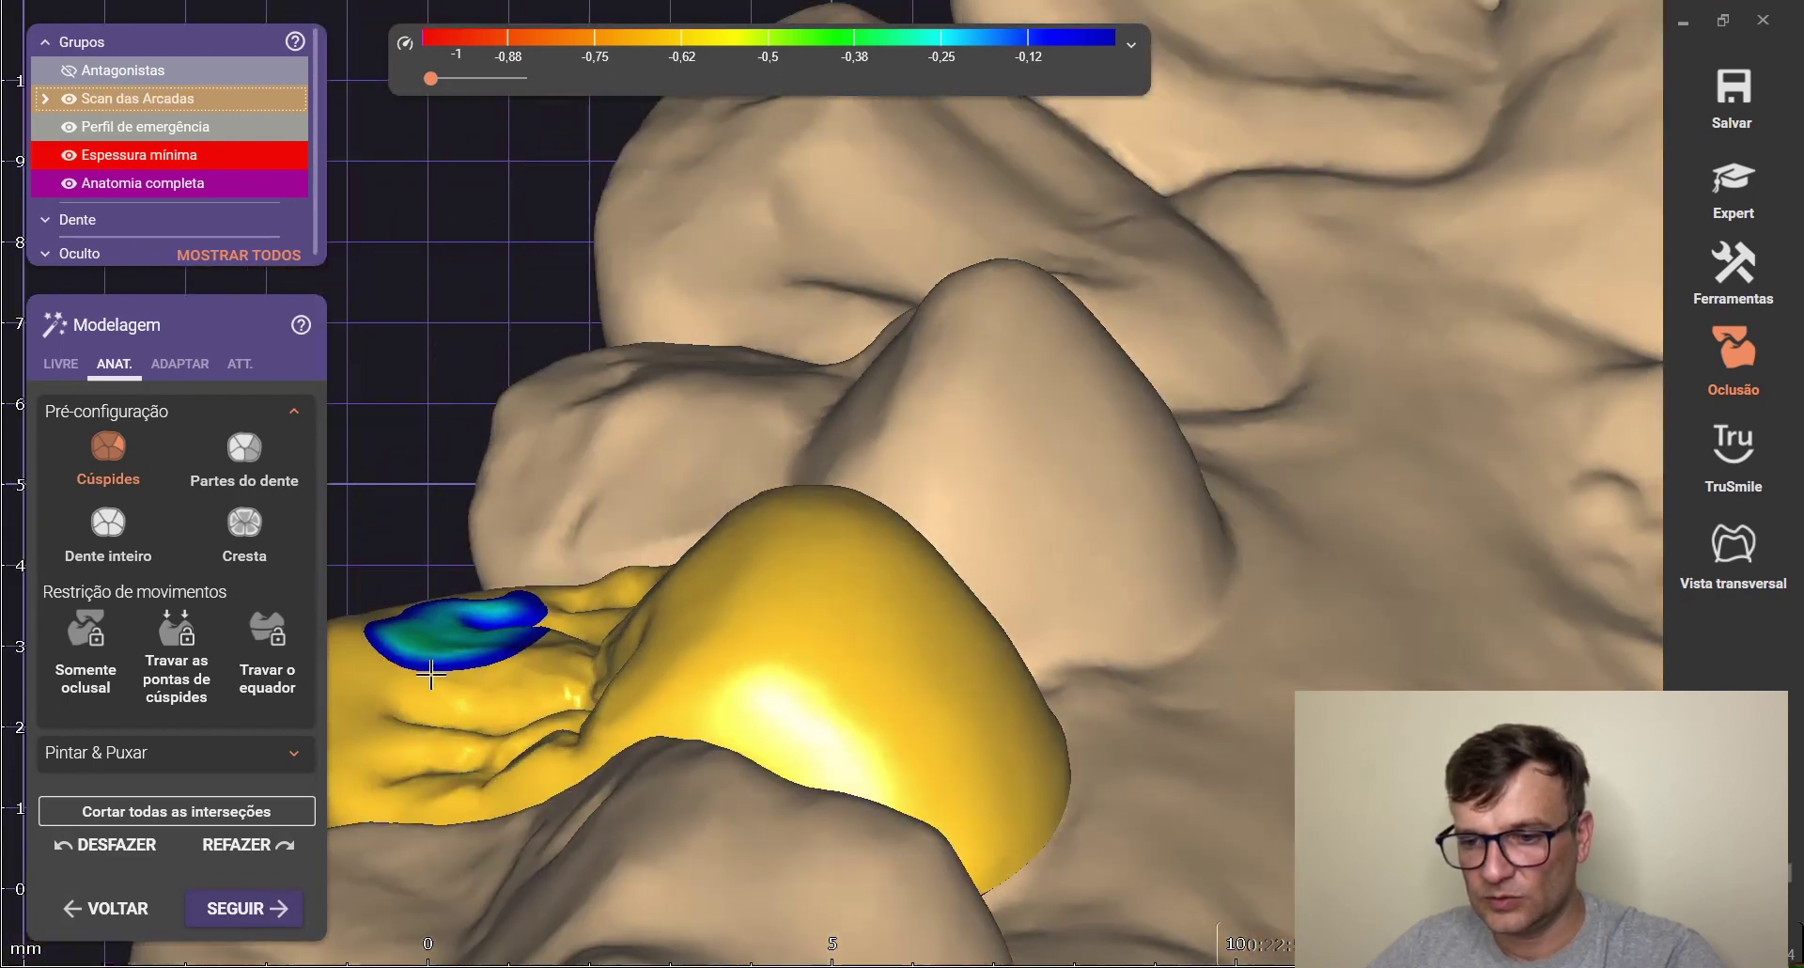
{"action": "scroll", "coordinate": [437, 665], "scroll_direction": "up", "scroll_amount": 3}
{"action": "left_click", "coordinate": [250, 544]}
{"action": "right_click_drag", "start_coordinate": [507, 582], "coordinate": [596, 547]}
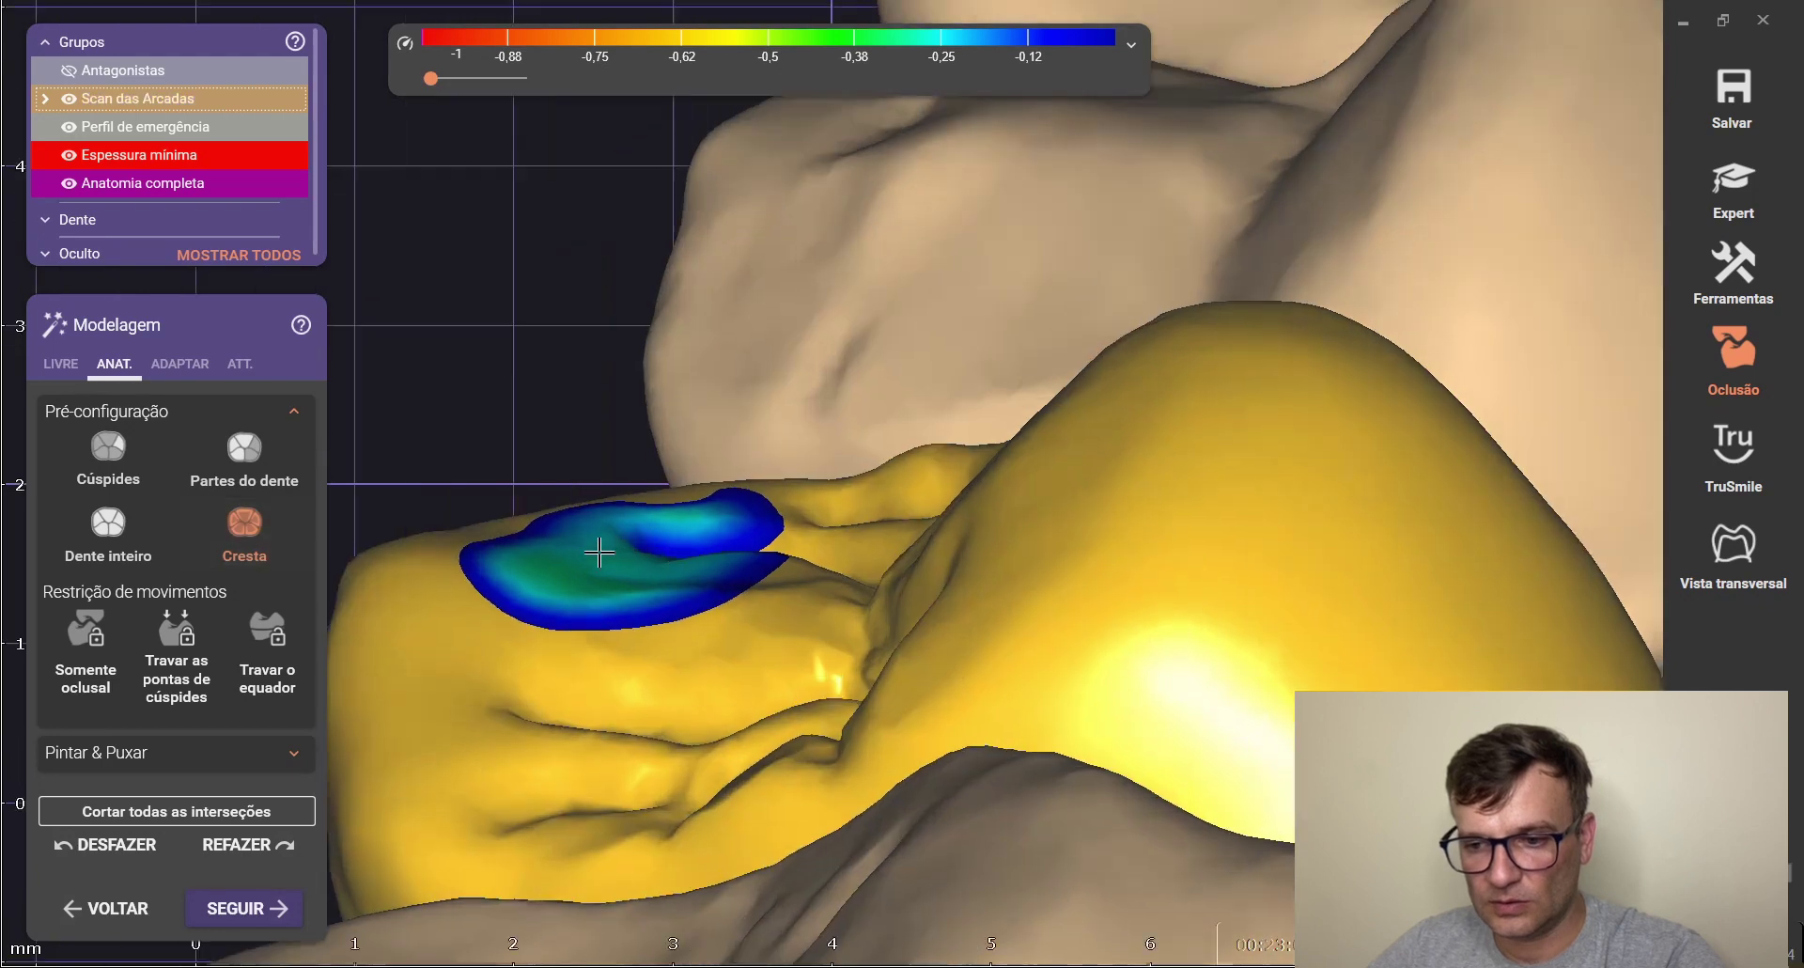
{"action": "scroll", "coordinate": [596, 547], "scroll_direction": "up", "scroll_amount": 2}
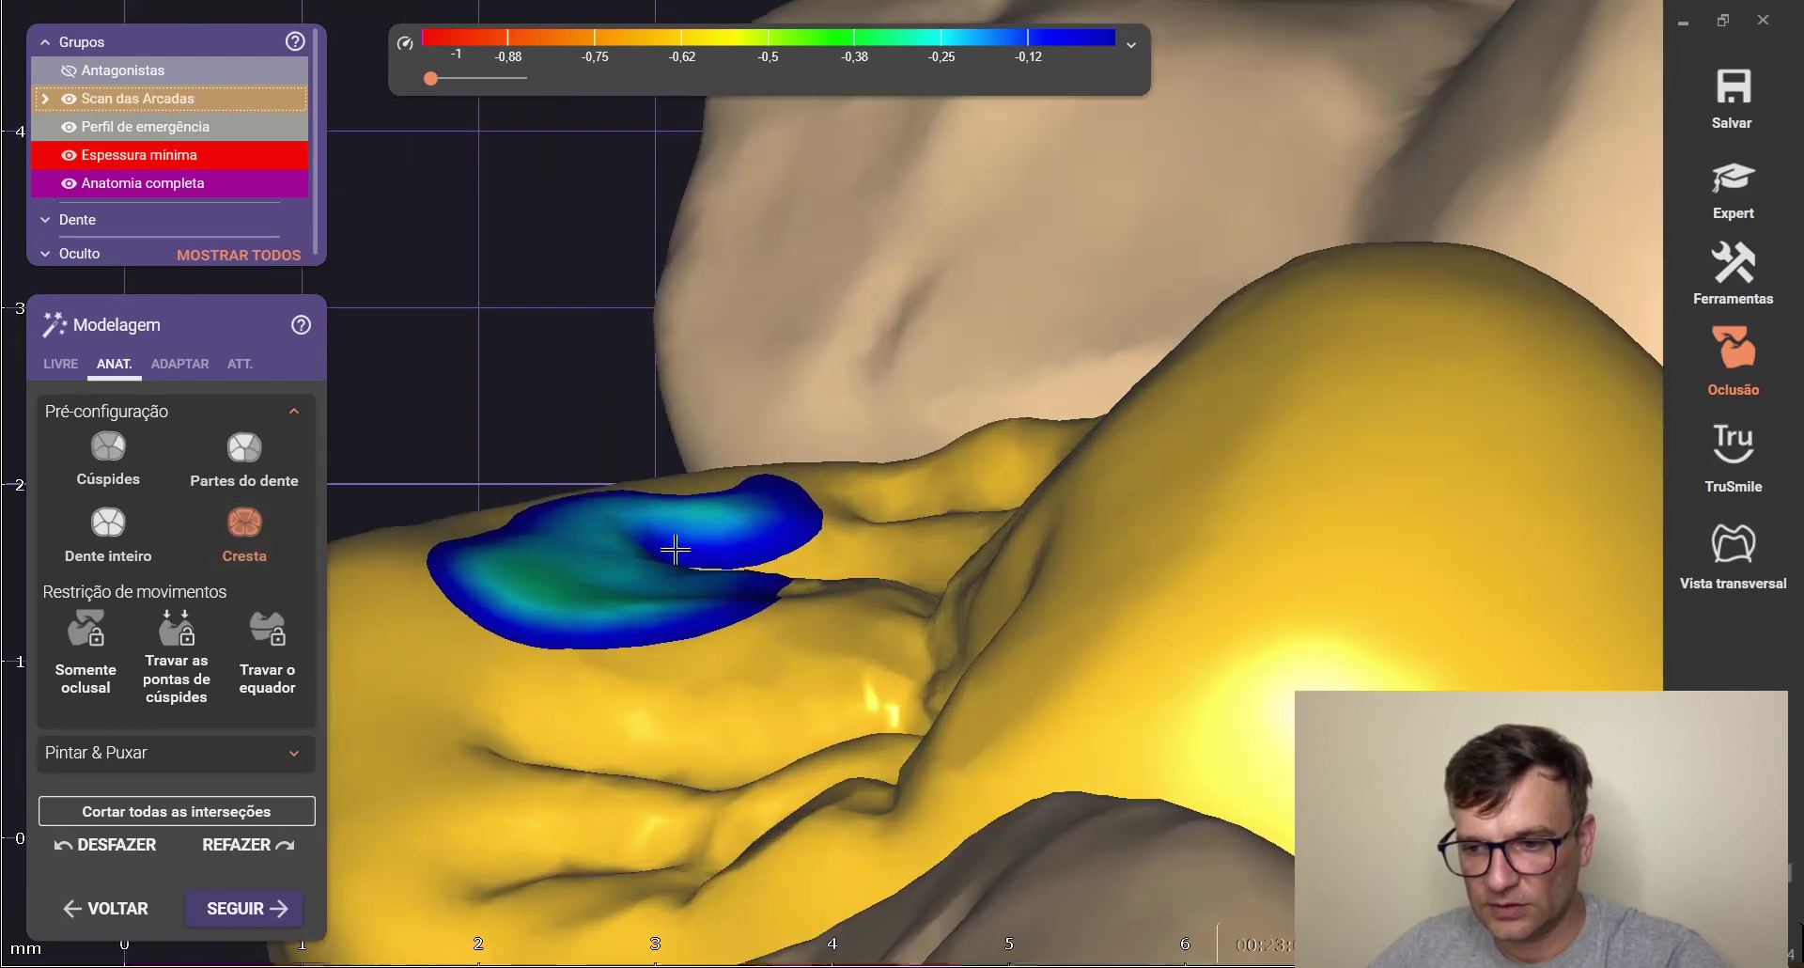
{"action": "left_click", "coordinate": [108, 451]}
{"action": "mouse_move", "coordinate": [688, 545]}
{"action": "left_mouse_down"}
{"action": "mouse_move", "coordinate": [741, 554]}
{"action": "mouse_move", "coordinate": [712, 666]}
{"action": "mouse_move", "coordinate": [656, 653]}
{"action": "left_mouse_up"}
{"action": "left_click_drag", "start_coordinate": [740, 566], "coordinate": [740, 589]}
Pull tooth 15's mesiobuccal corner outward toward the neighbouring premolar with the cusps preset
{"action": "scroll", "coordinate": [837, 491], "scroll_direction": "down", "scroll_amount": 5}
{"action": "right_click_drag", "start_coordinate": [837, 491], "coordinate": [927, 596]}
{"action": "scroll", "coordinate": [861, 393], "scroll_direction": "up", "scroll_amount": 2}
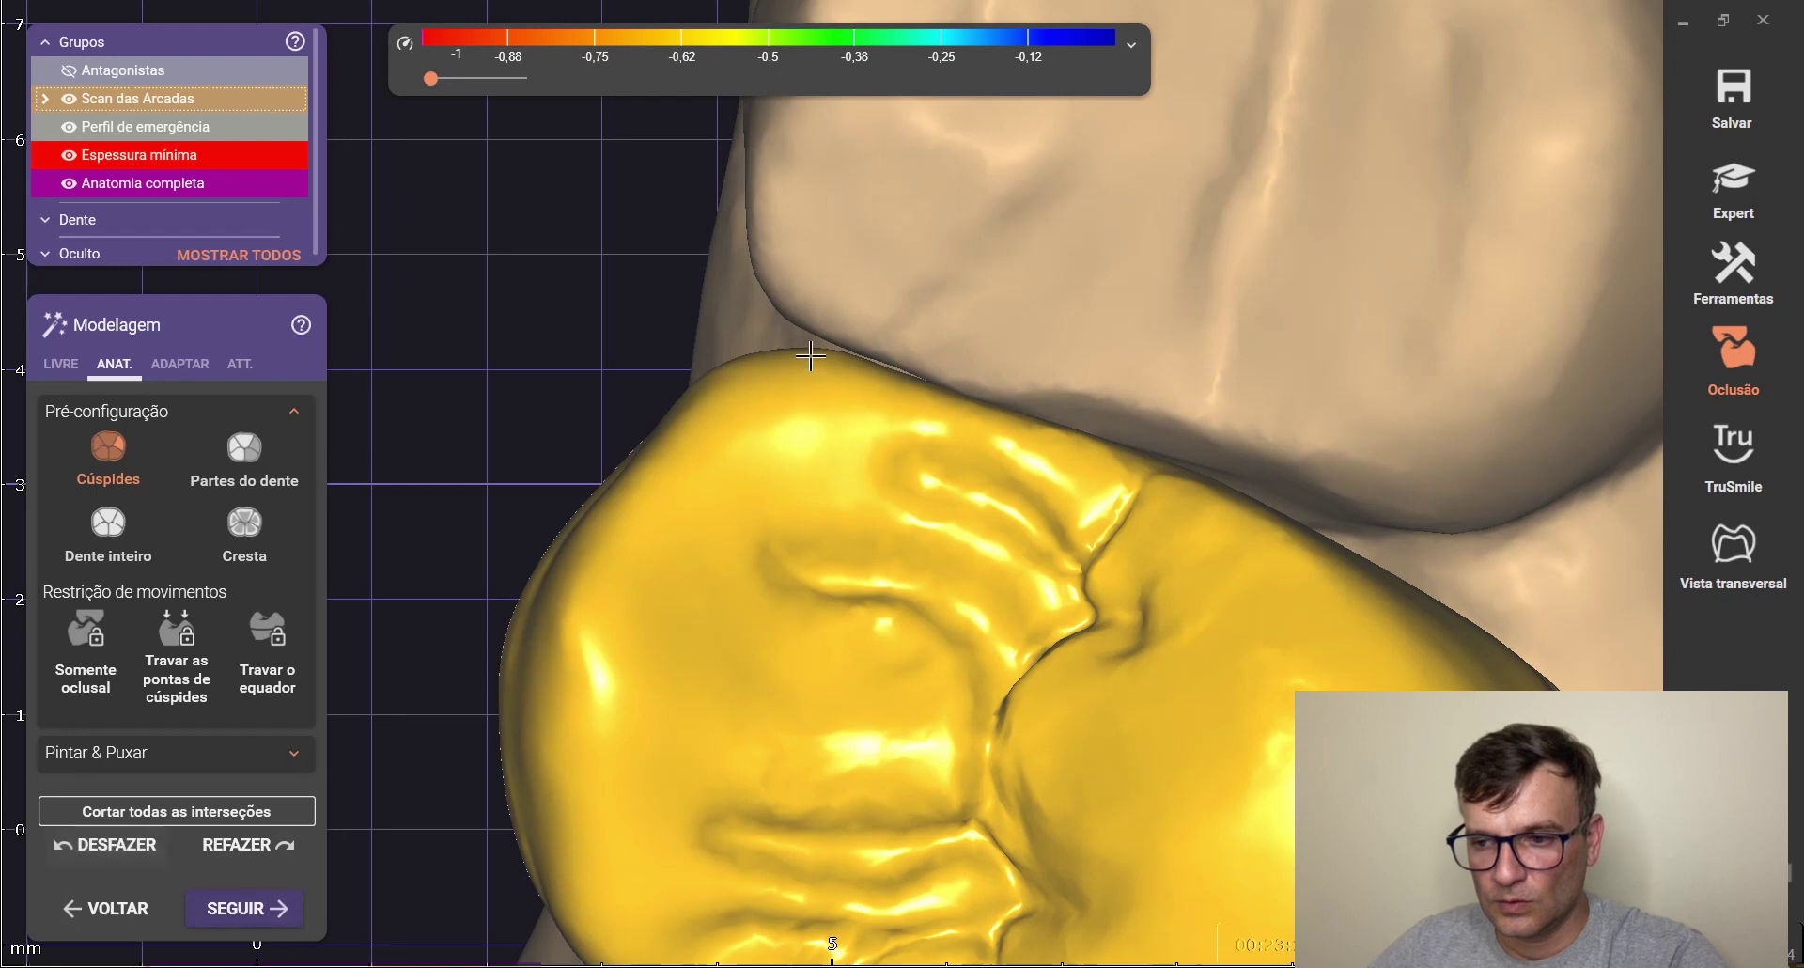
{"action": "left_click_drag", "start_coordinate": [763, 361], "coordinate": [767, 335]}
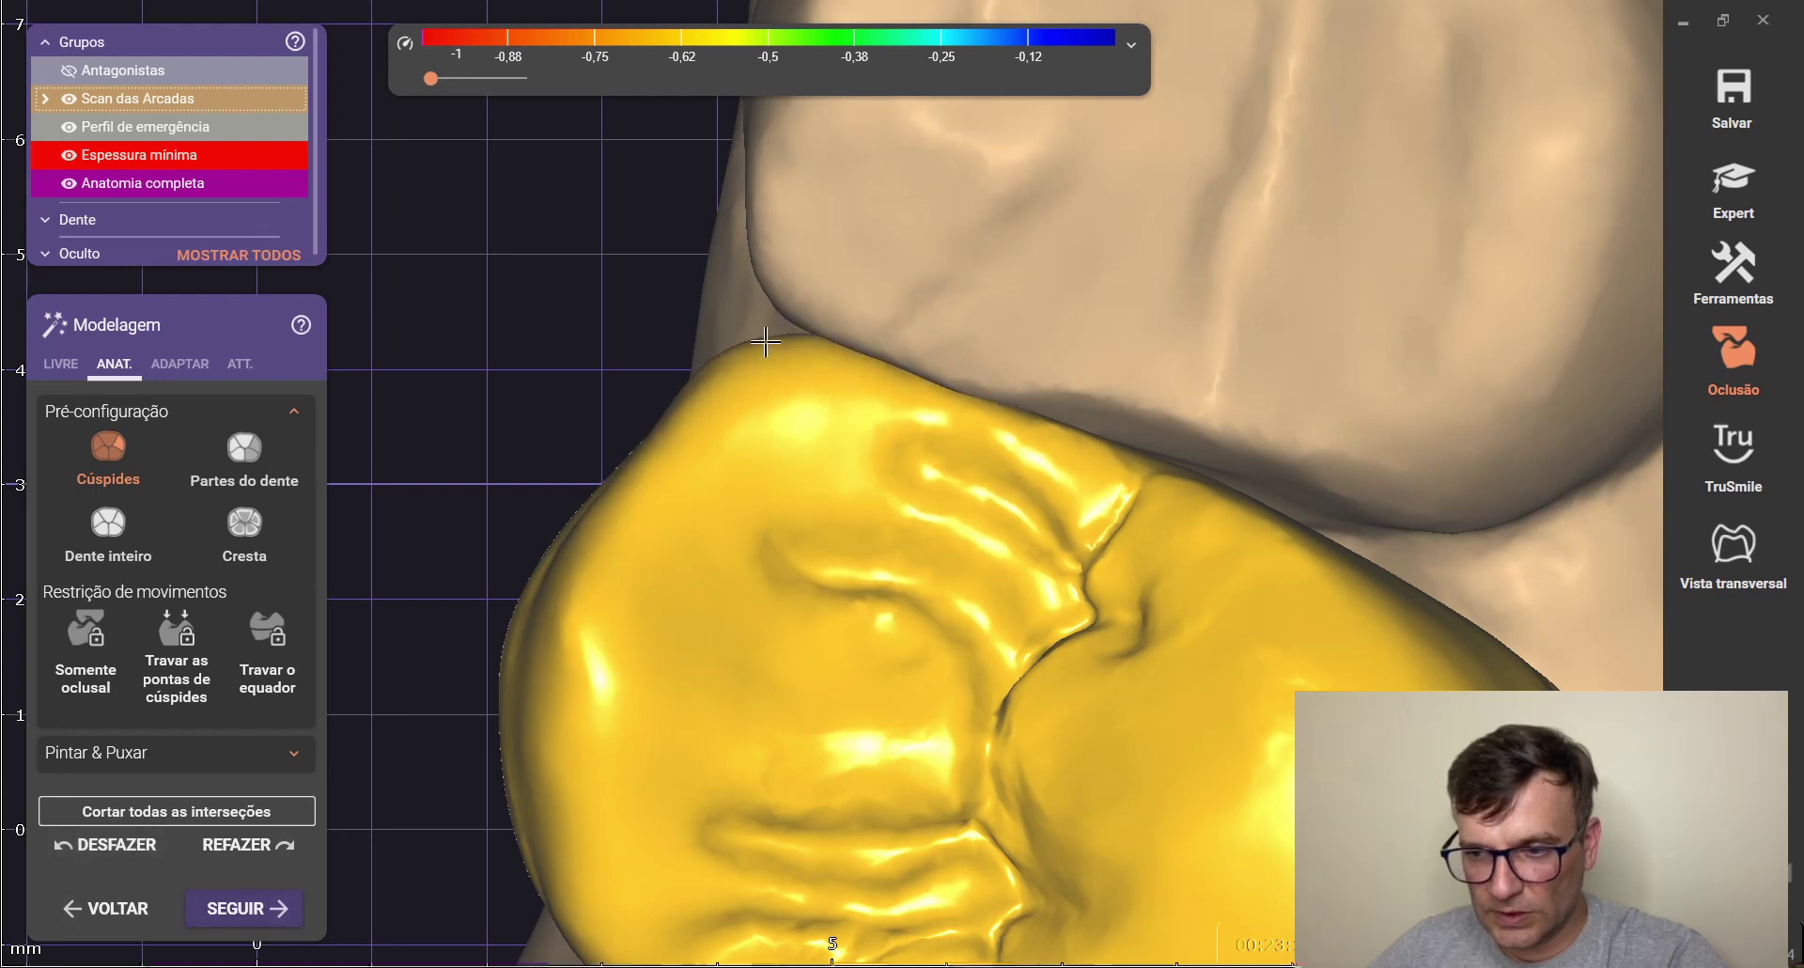
Smooth the buccal outline of tooth 15 with the pointed brush in free modelling's smooth/flatten mode
{"action": "left_click", "coordinate": [62, 366]}
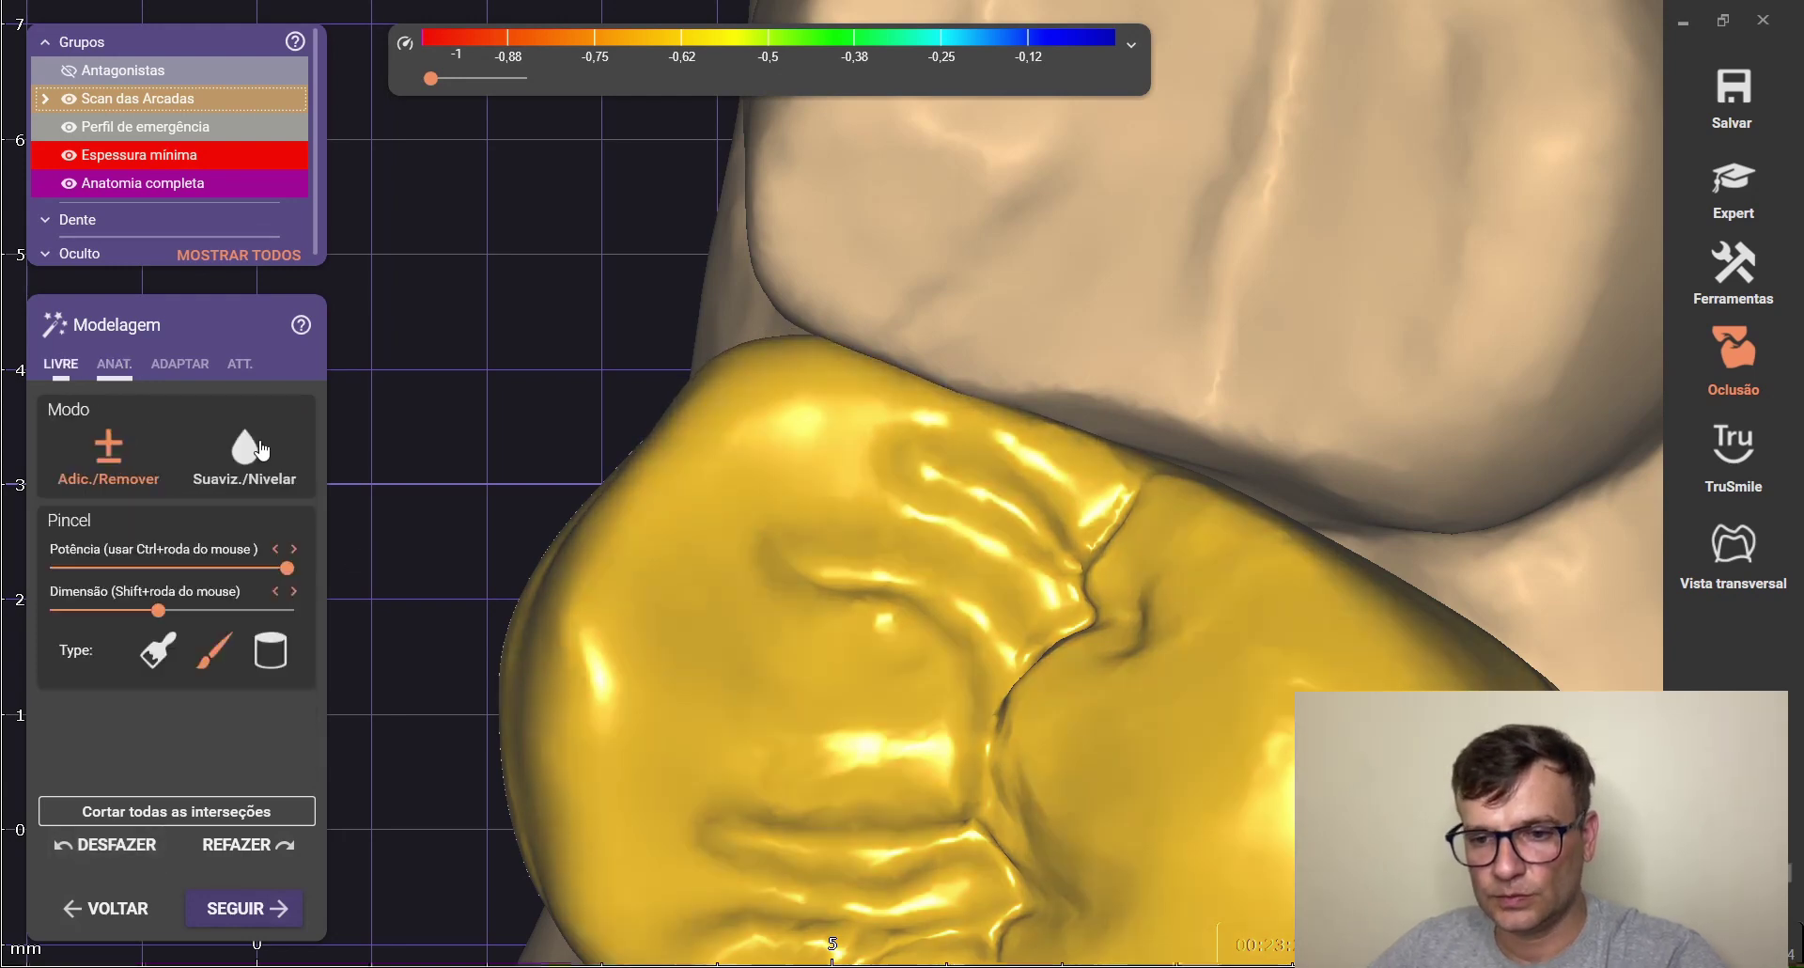
{"action": "left_click", "coordinate": [244, 455]}
{"action": "scroll", "coordinate": [746, 372], "scroll_direction": "up", "scroll_amount": 4}
{"action": "mouse_move", "coordinate": [693, 393]}
{"action": "left_mouse_down"}
{"action": "mouse_move", "coordinate": [660, 397]}
{"action": "mouse_move", "coordinate": [669, 372]}
{"action": "left_mouse_up"}
{"action": "scroll", "coordinate": [729, 15], "scroll_direction": "down", "scroll_amount": 4}
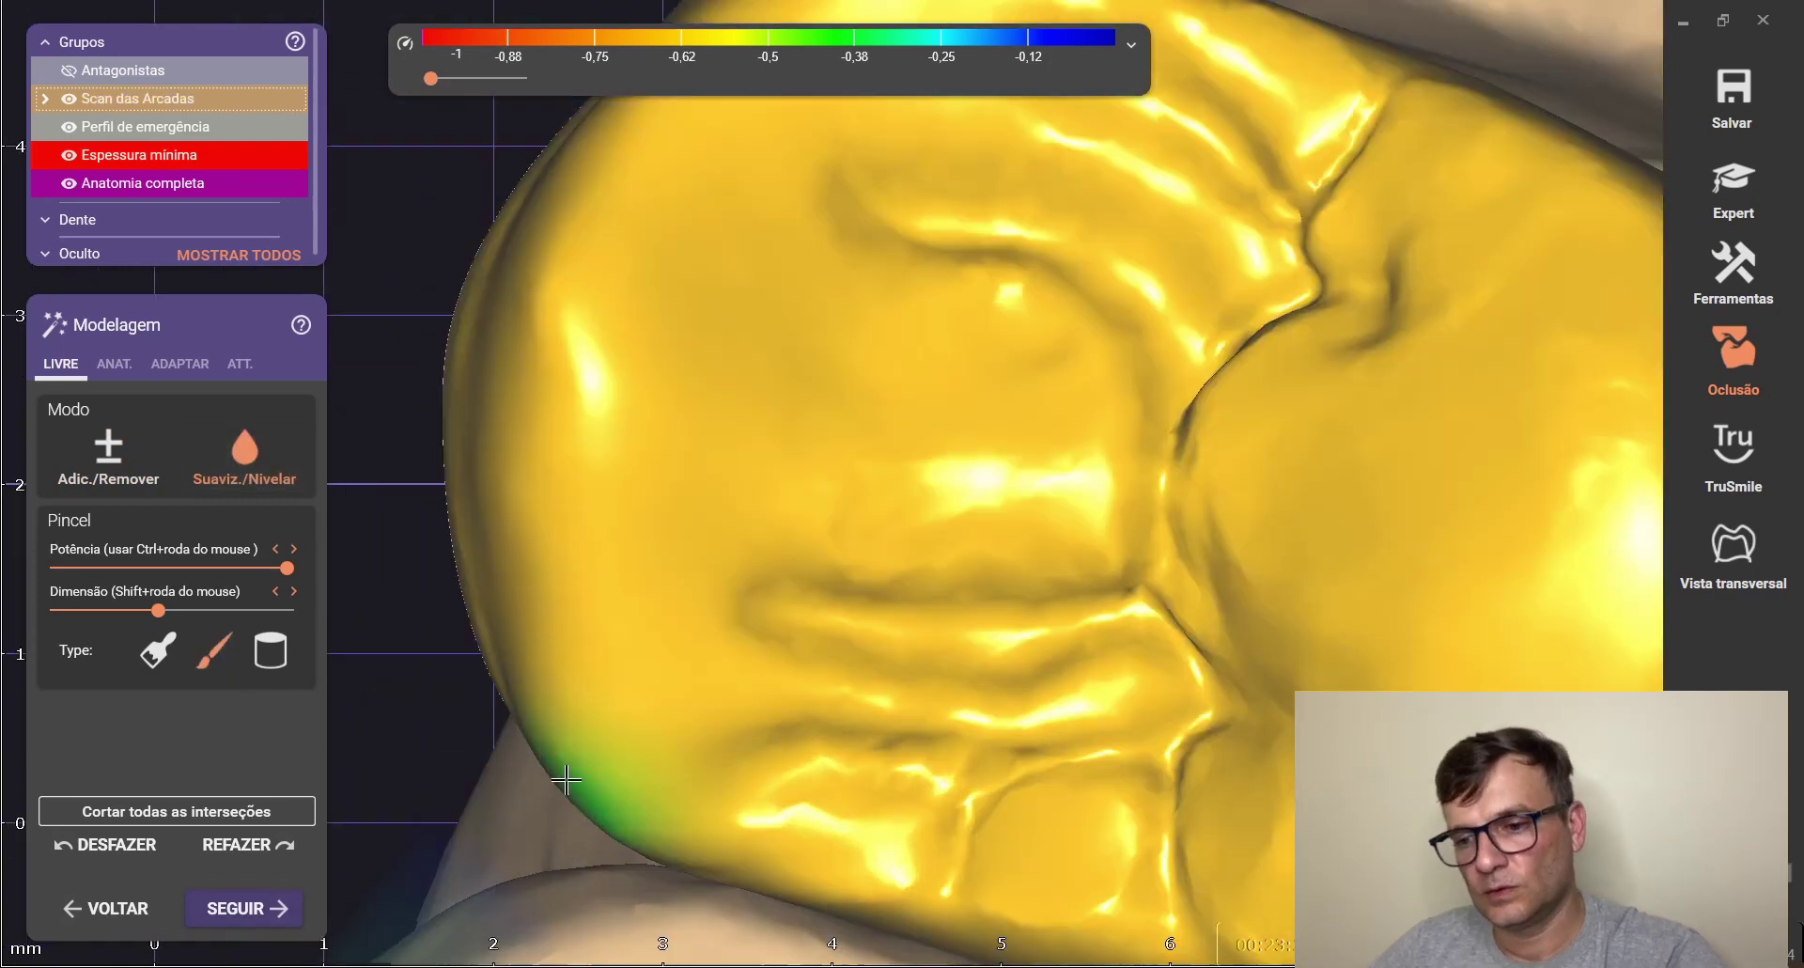
Reduce the smoothing brush size, choose the broad brush type, and smooth tooth 15's mesiolingual surface
{"action": "scroll", "coordinate": [717, 687], "scroll_direction": "down", "scroll_amount": 3}
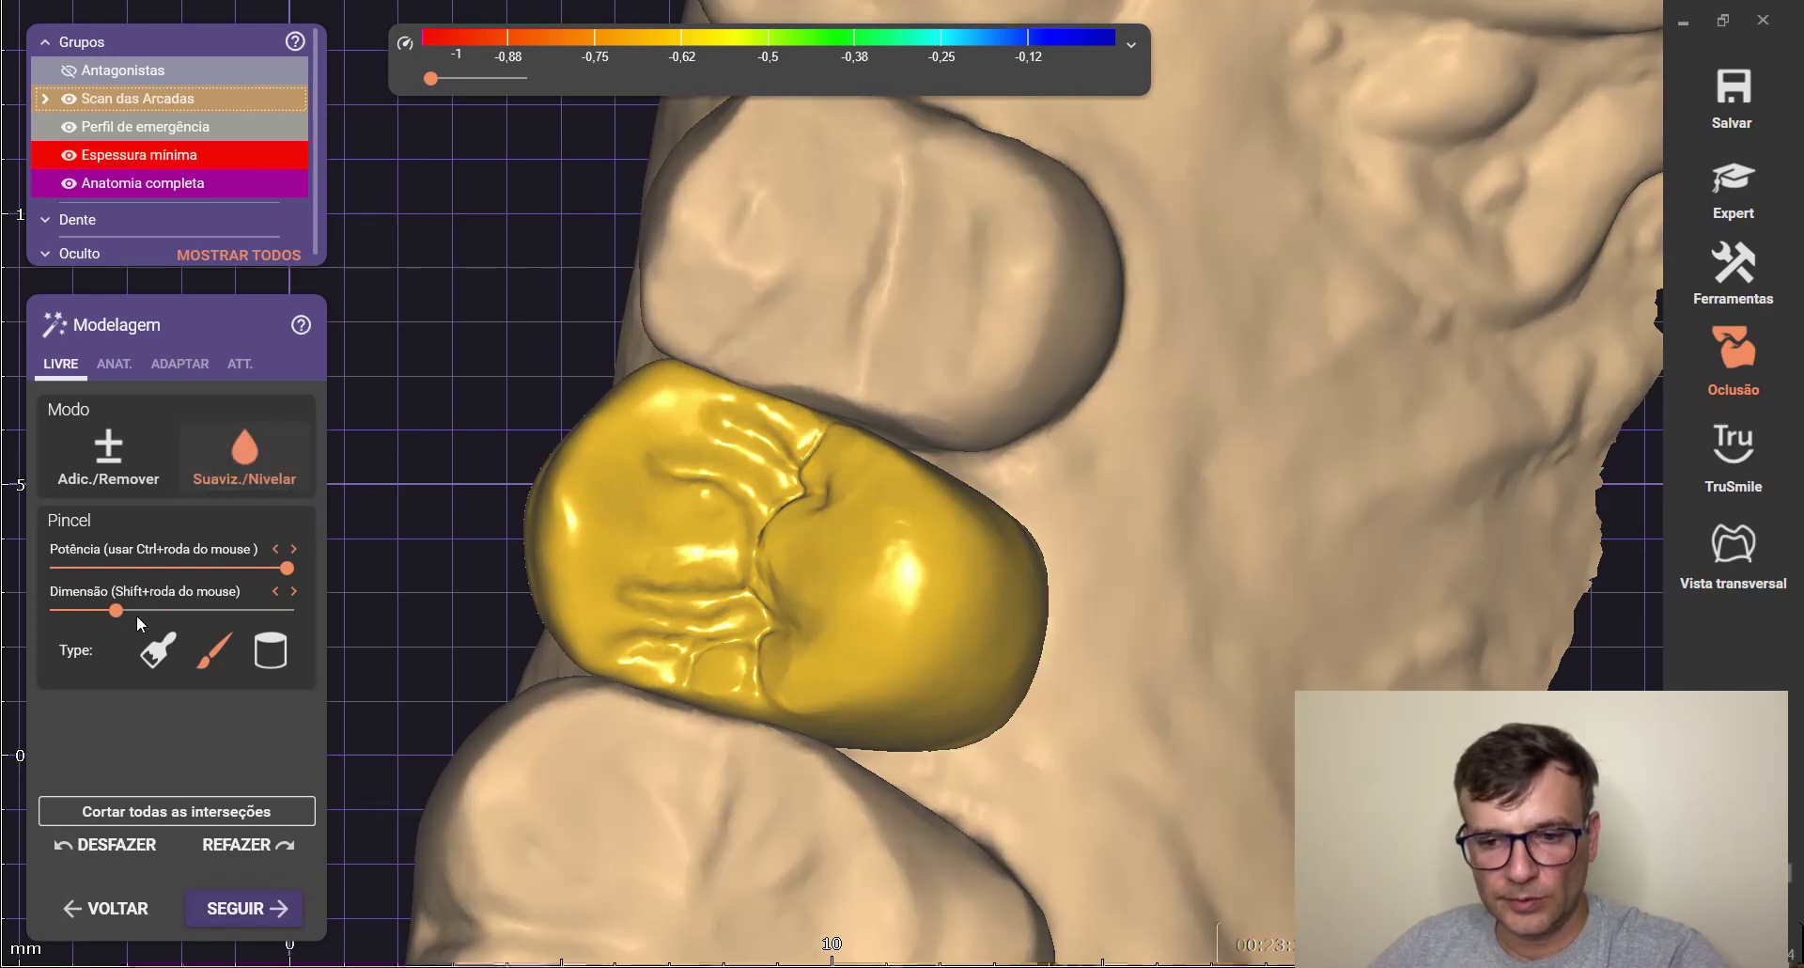
{"action": "right_click_drag", "start_coordinate": [1249, 780], "coordinate": [1118, 747]}
{"action": "left_click", "coordinate": [160, 651]}
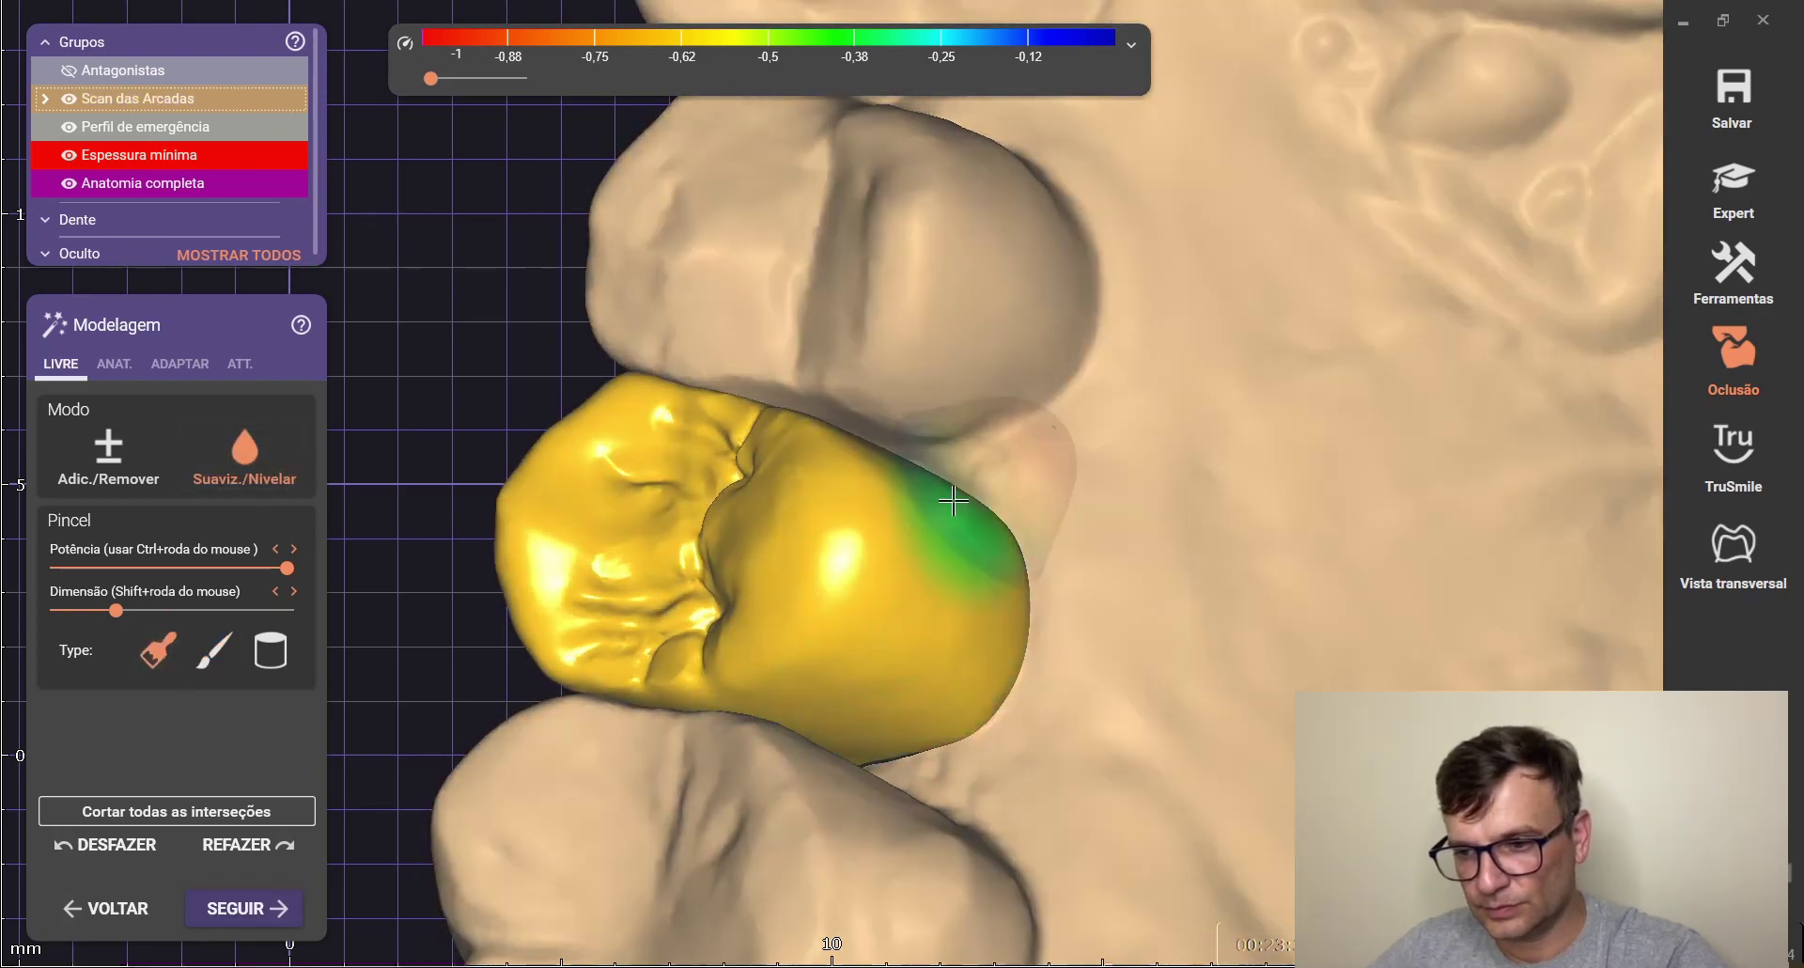
{"action": "scroll", "coordinate": [885, 635], "scroll_direction": "down", "scroll_amount": 3}
{"action": "right_click_drag", "start_coordinate": [885, 634], "coordinate": [884, 634]}
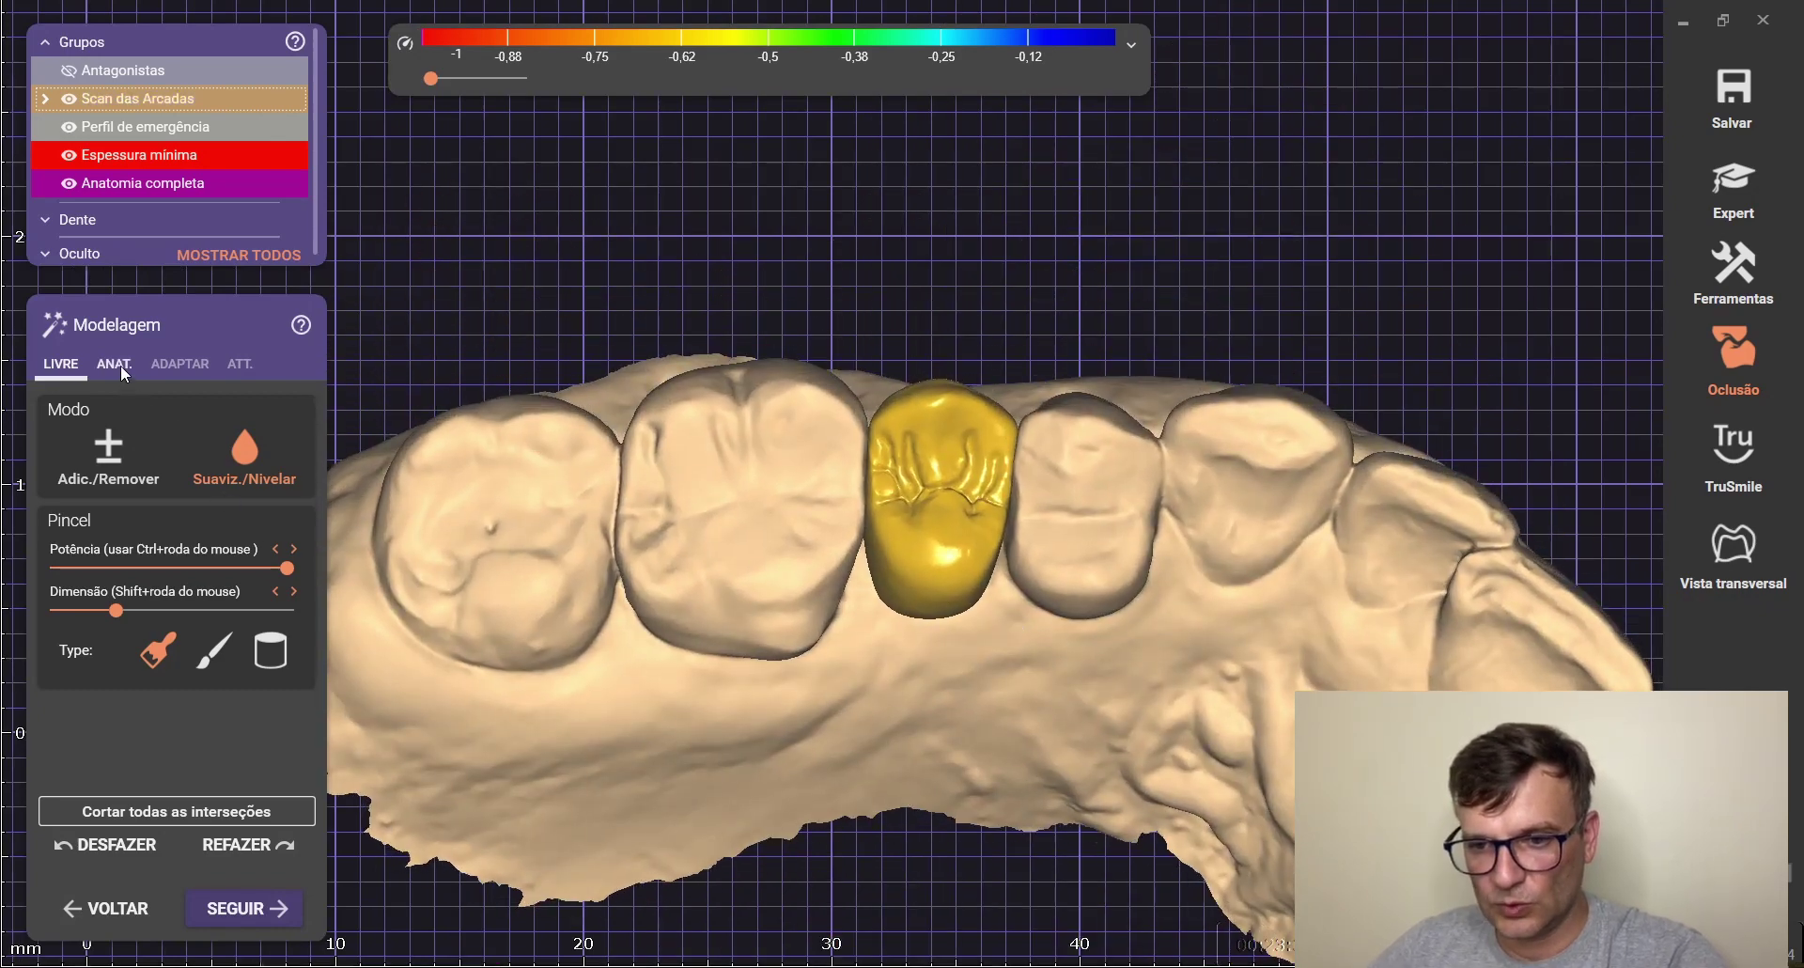
Fine-tune tooth 15's proximal and lingual outline against its neighbours with the crest and cusps presets
{"action": "left_click", "coordinate": [119, 364]}
{"action": "left_click", "coordinate": [245, 522]}
{"action": "scroll", "coordinate": [784, 428], "scroll_direction": "up", "scroll_amount": 5}
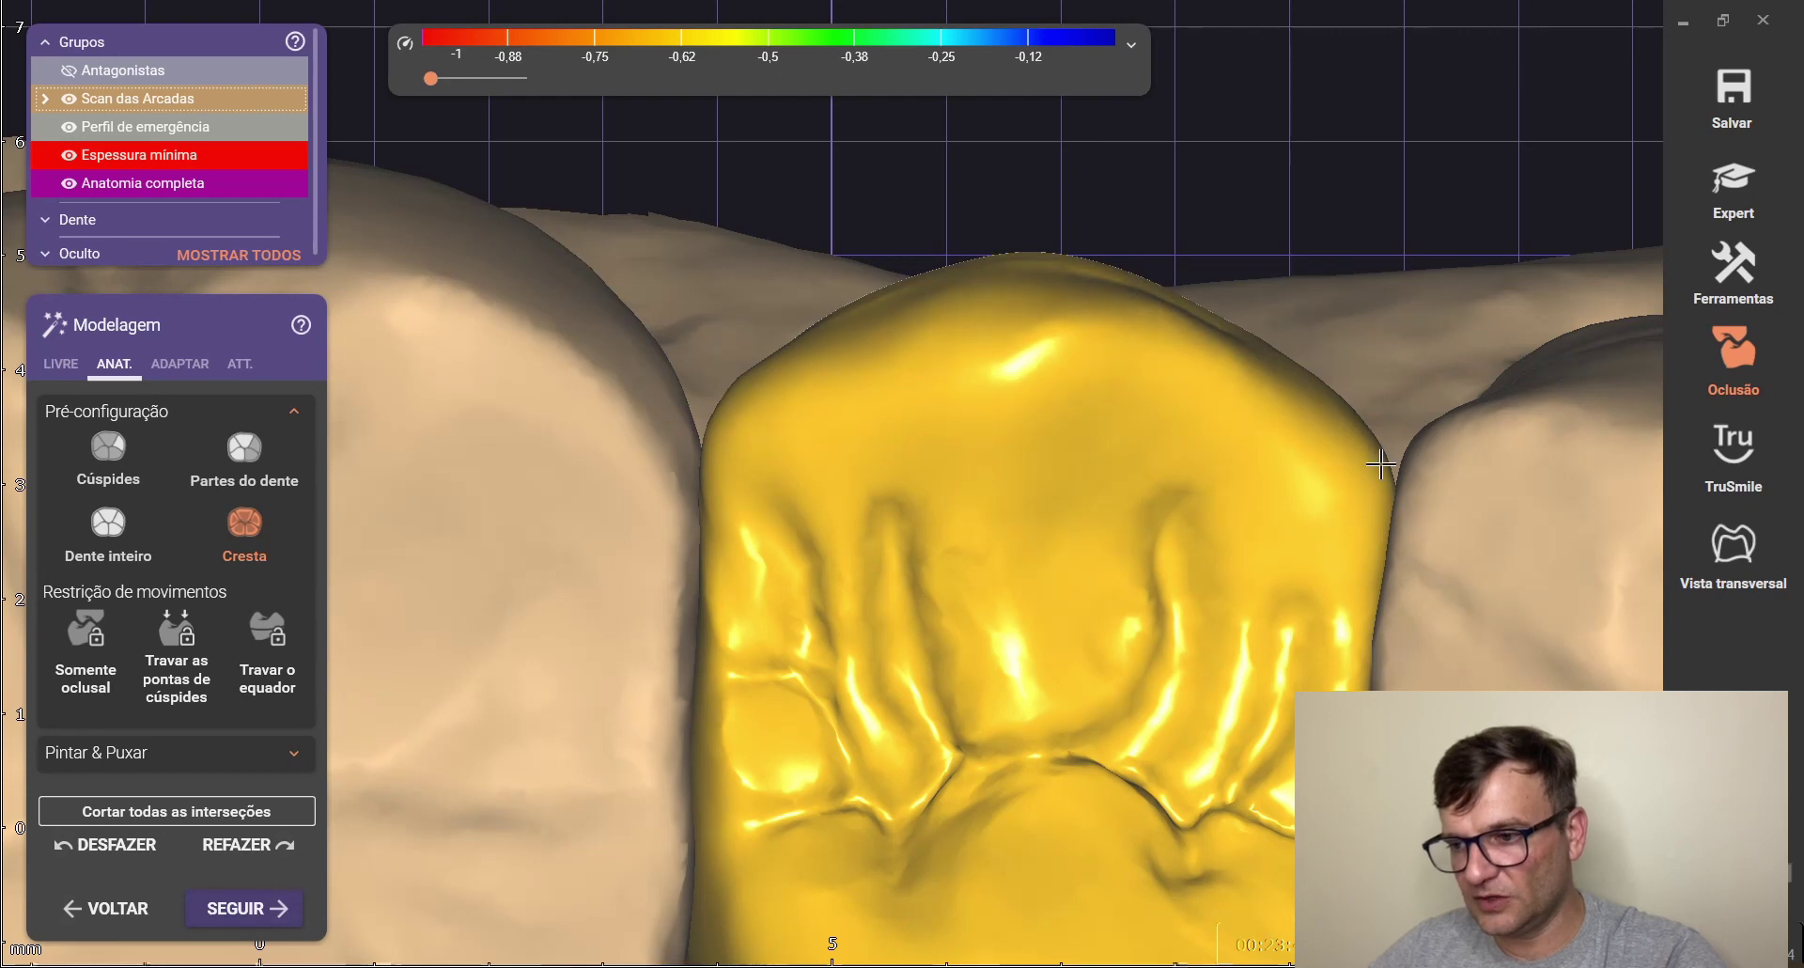
{"action": "scroll", "coordinate": [1361, 510], "scroll_direction": "down", "scroll_amount": 3}
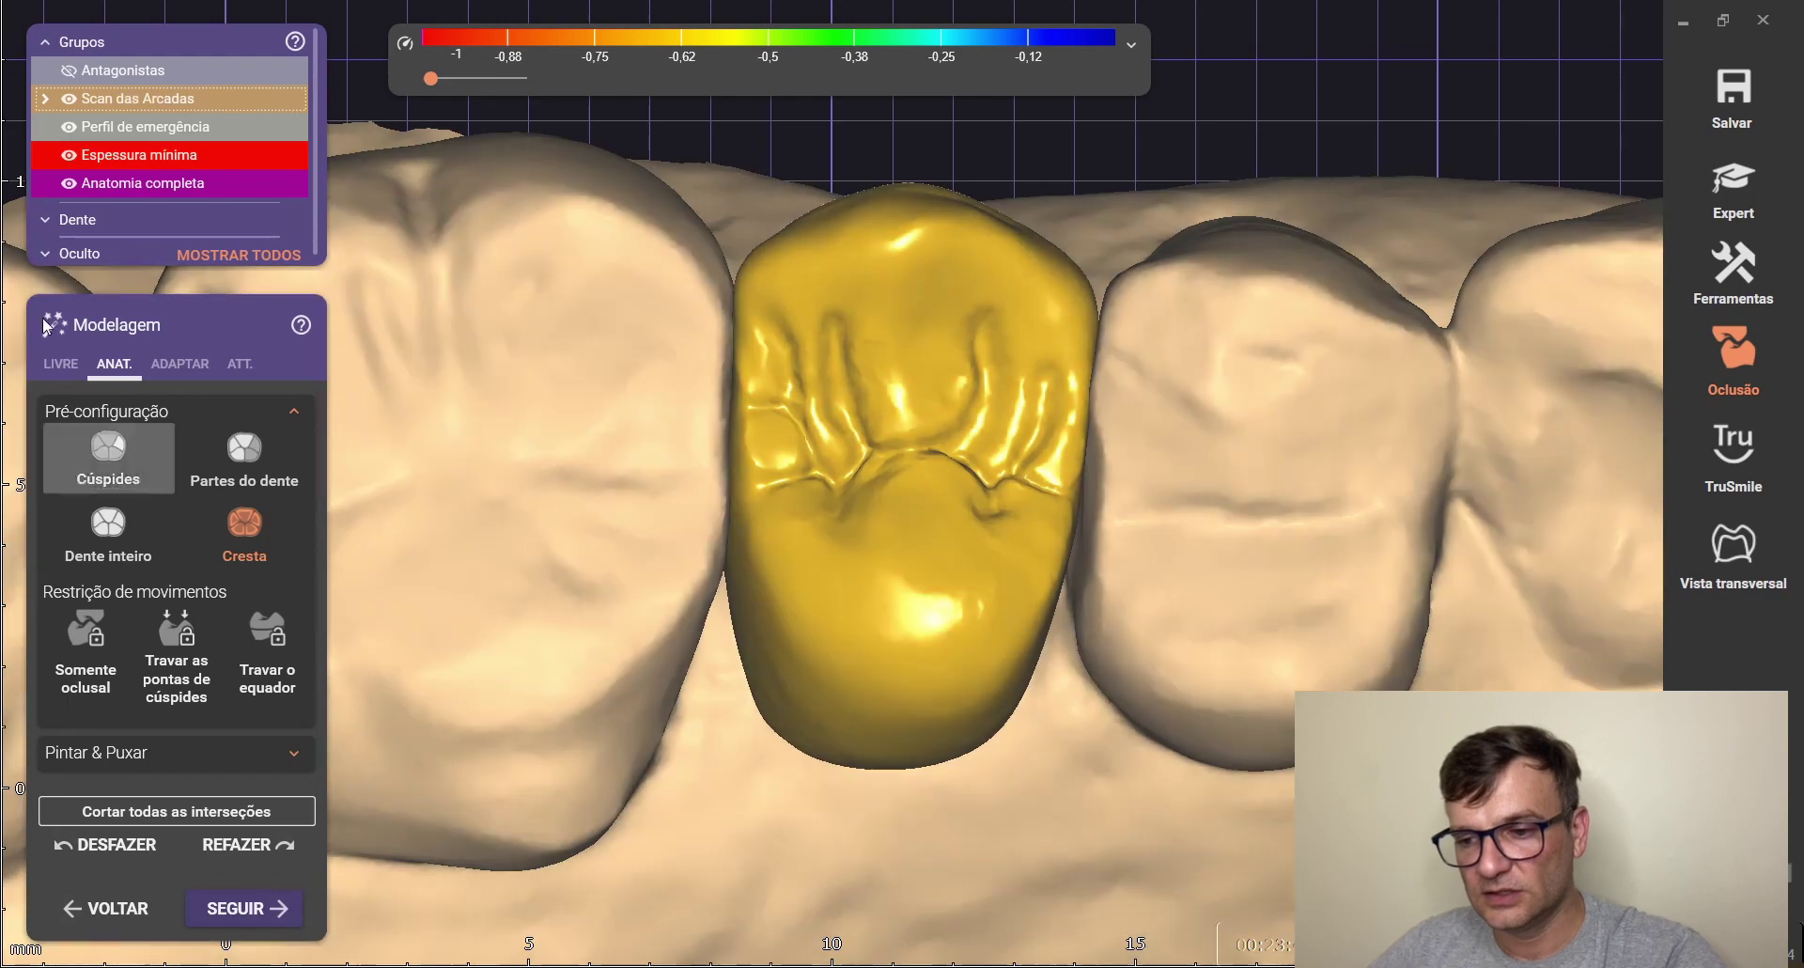
{"action": "left_click", "coordinate": [108, 450]}
{"action": "scroll", "coordinate": [807, 731], "scroll_direction": "up", "scroll_amount": 2}
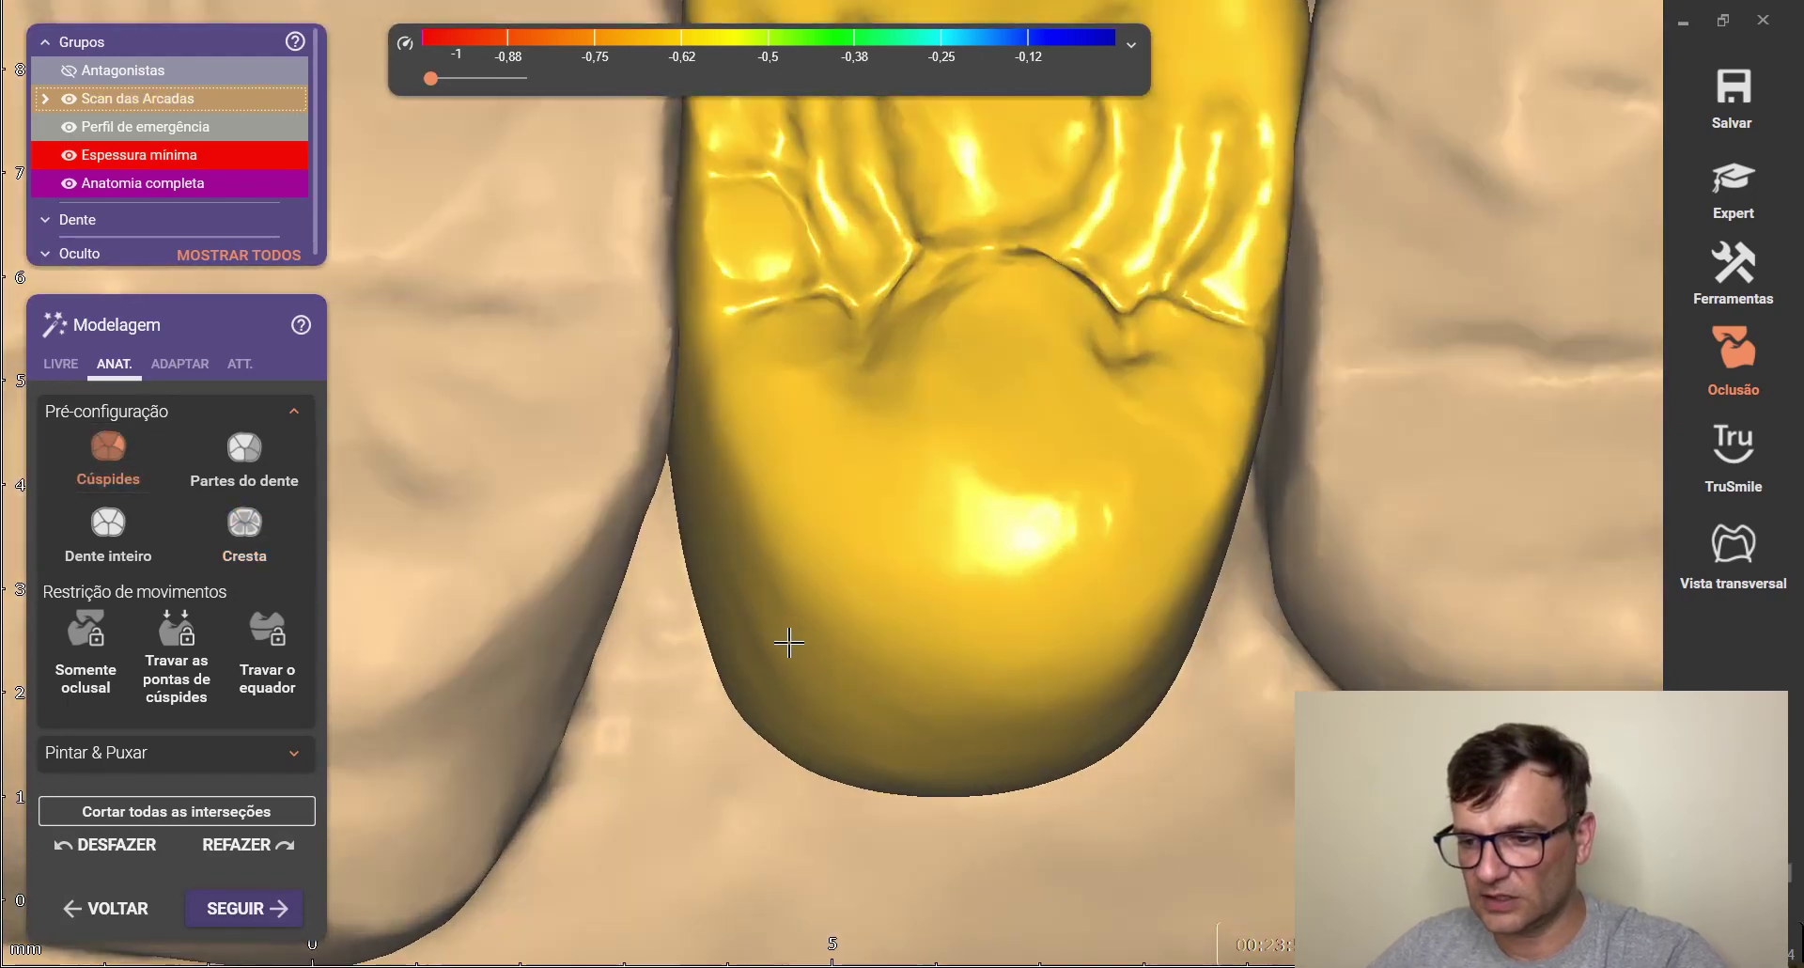
{"action": "scroll", "coordinate": [999, 564], "scroll_direction": "down", "scroll_amount": 2}
{"action": "right_click_drag", "start_coordinate": [998, 565], "coordinate": [1077, 574]}
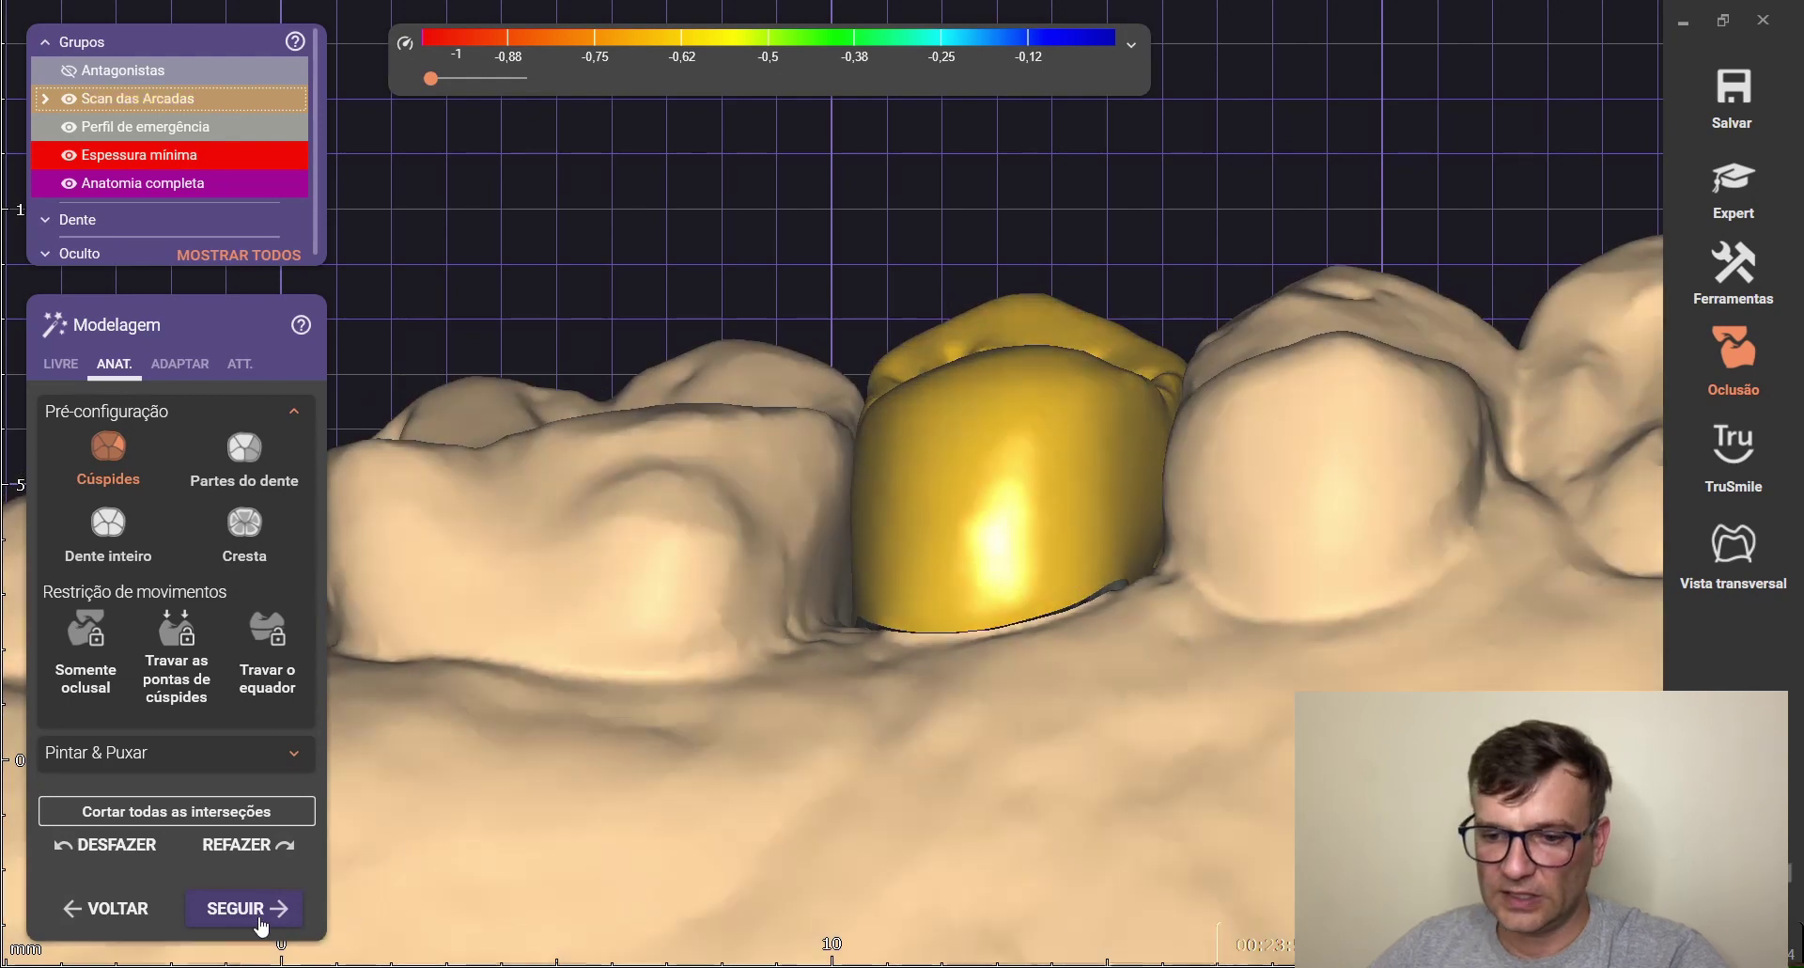
Finish modelling to merge and save the tooth 15 restoration, and inspect the merged piece from several sides
{"action": "left_click", "coordinate": [258, 907]}
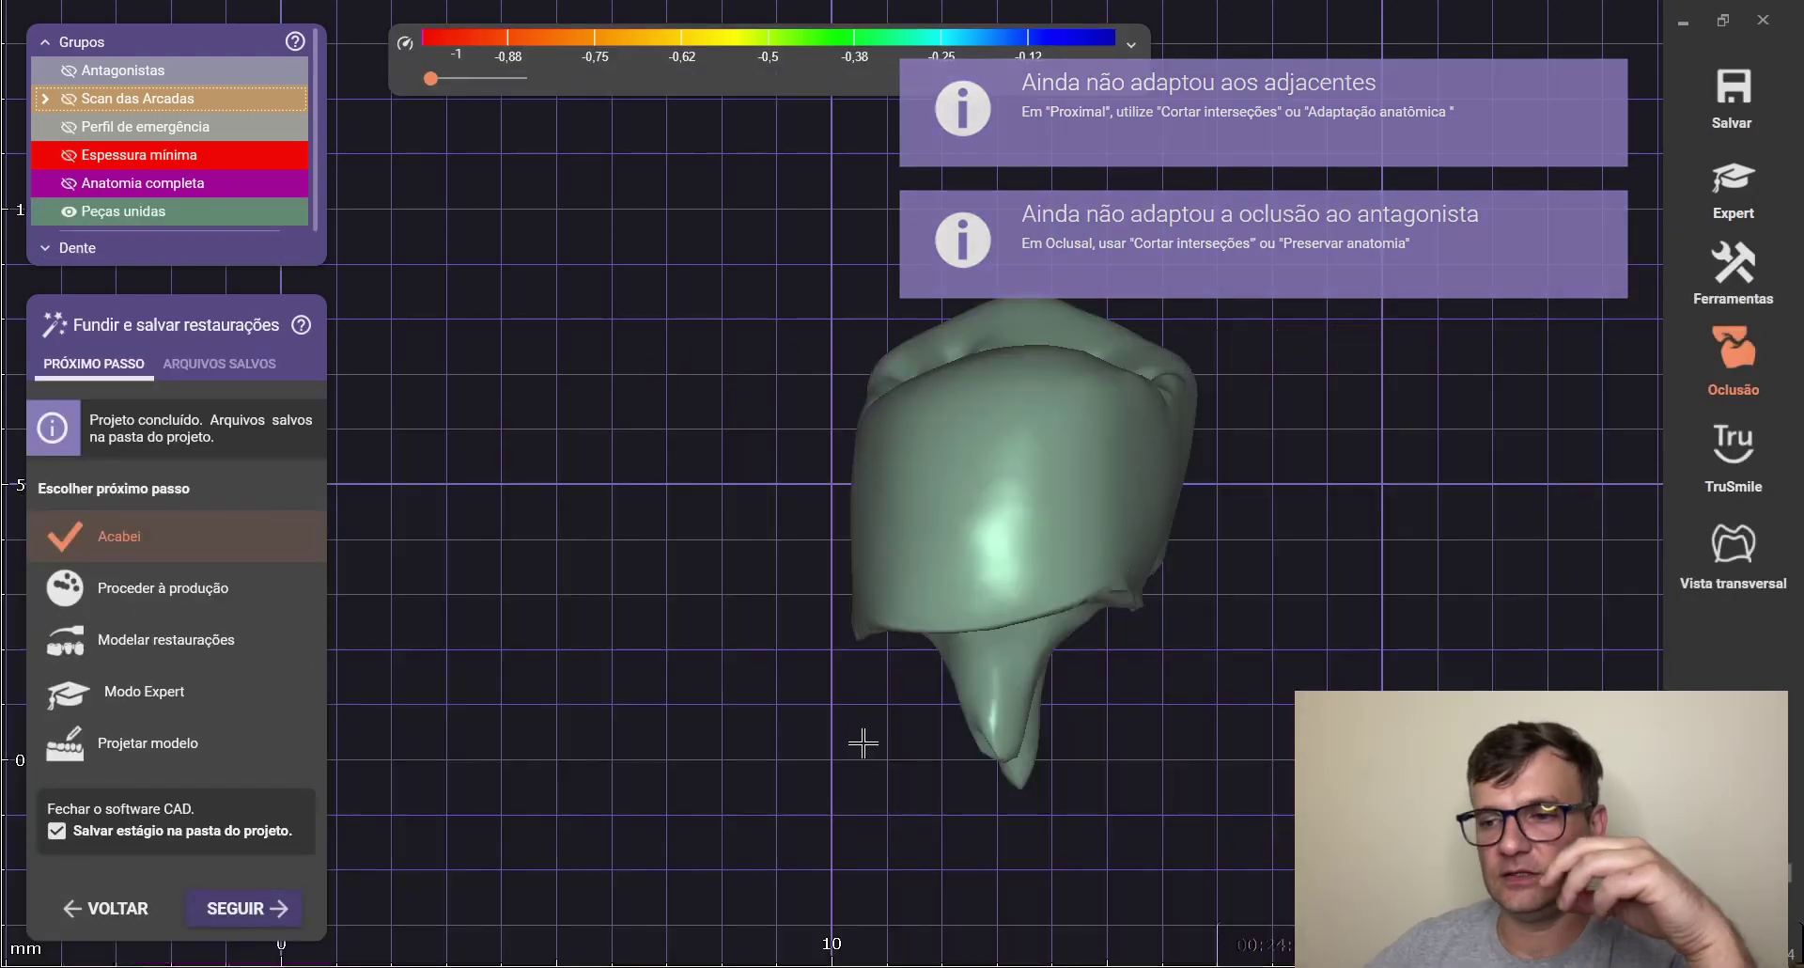
{"action": "right_click_drag", "start_coordinate": [1059, 621], "coordinate": [1028, 664]}
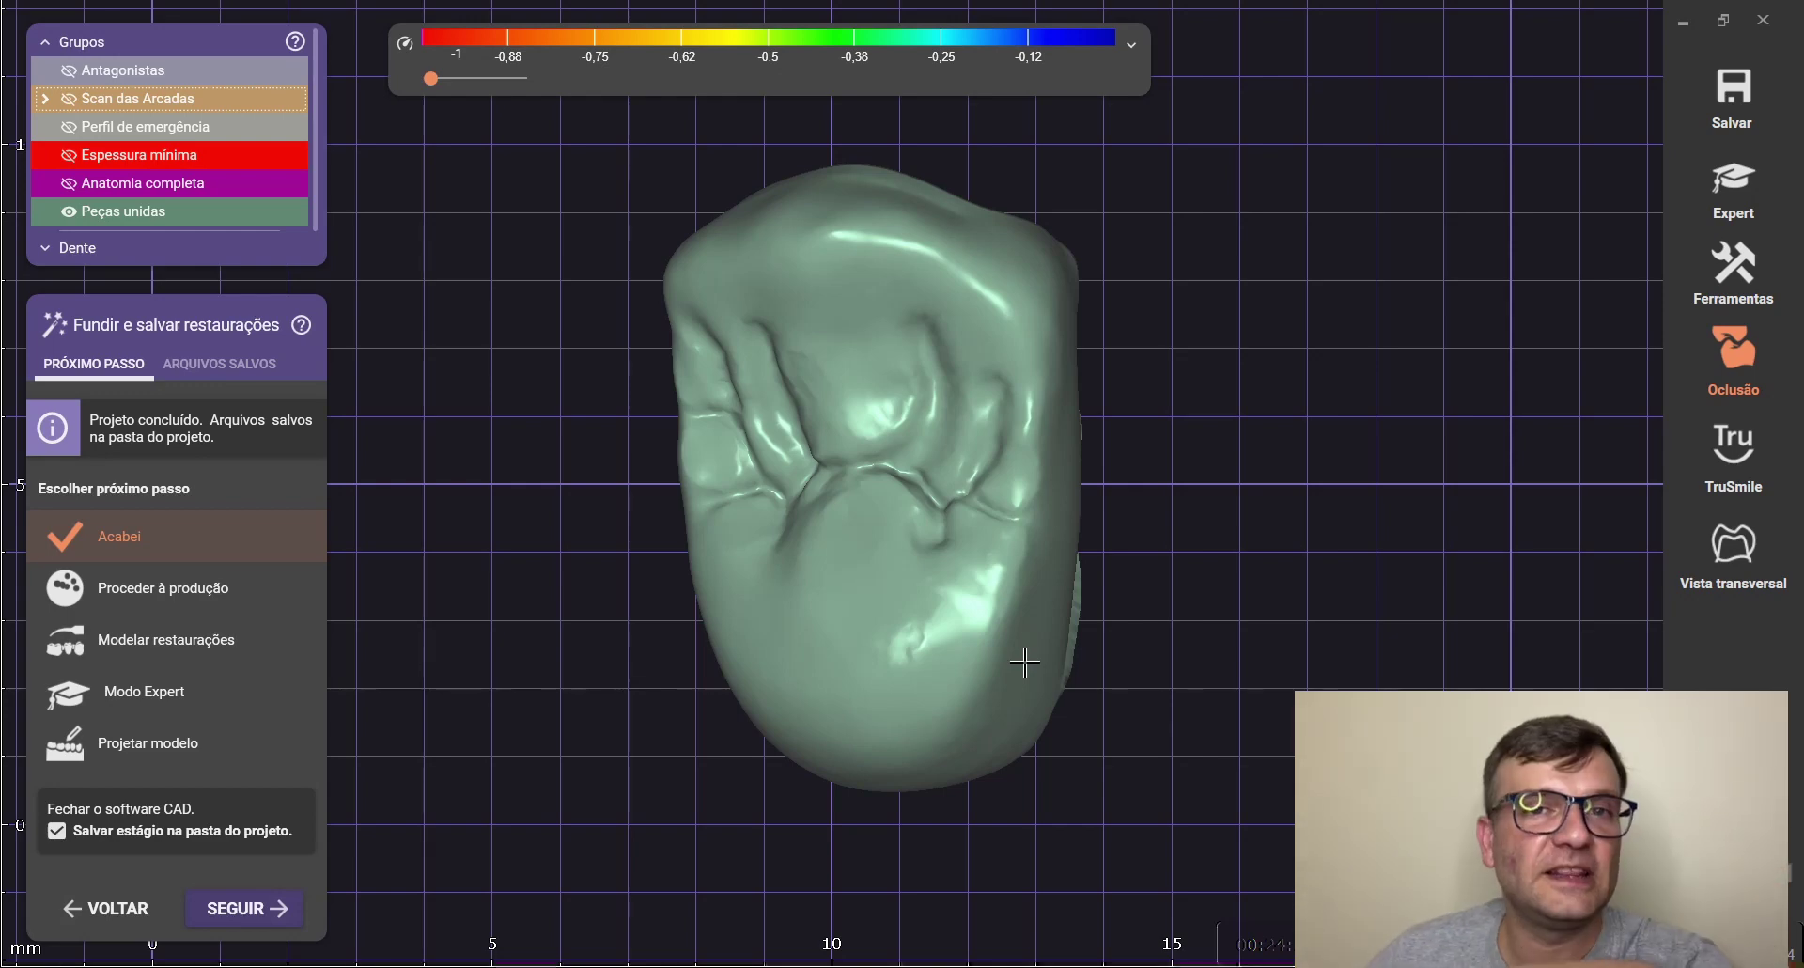
{"action": "scroll", "coordinate": [1103, 467], "scroll_direction": "down", "scroll_amount": 3}
{"action": "right_click_drag", "start_coordinate": [1119, 523], "coordinate": [1021, 534]}
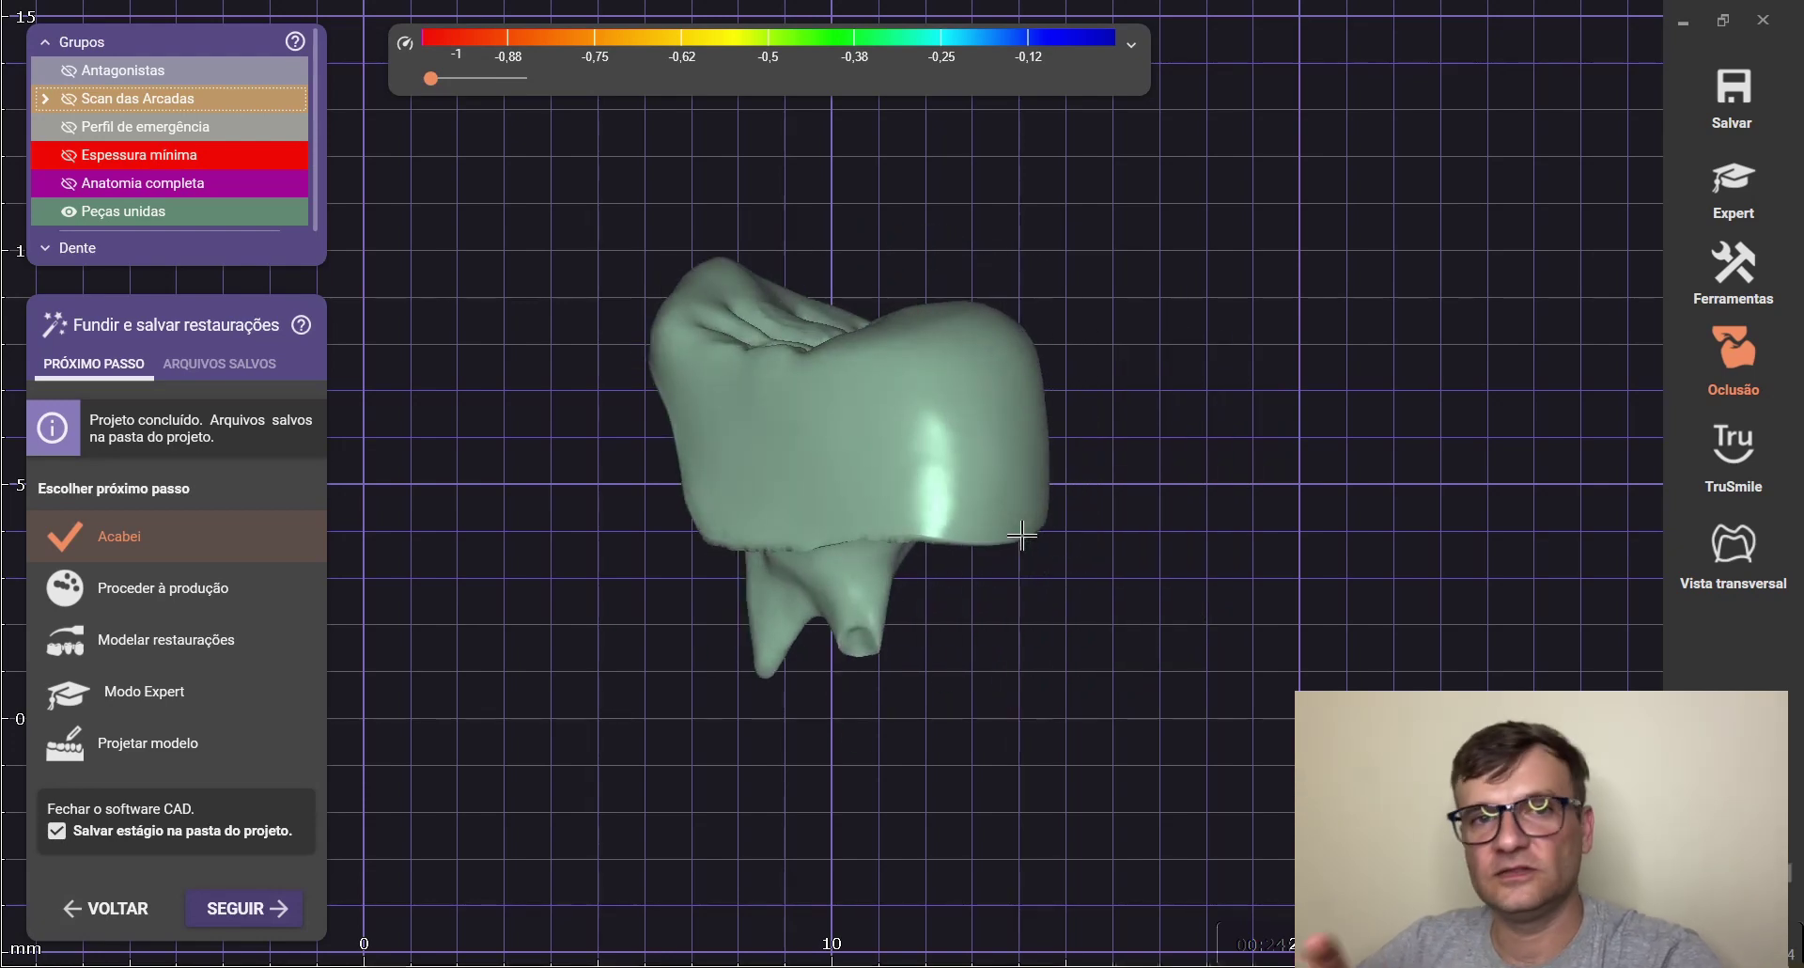
{"action": "right_click_drag", "start_coordinate": [1263, 569], "coordinate": [1253, 560]}
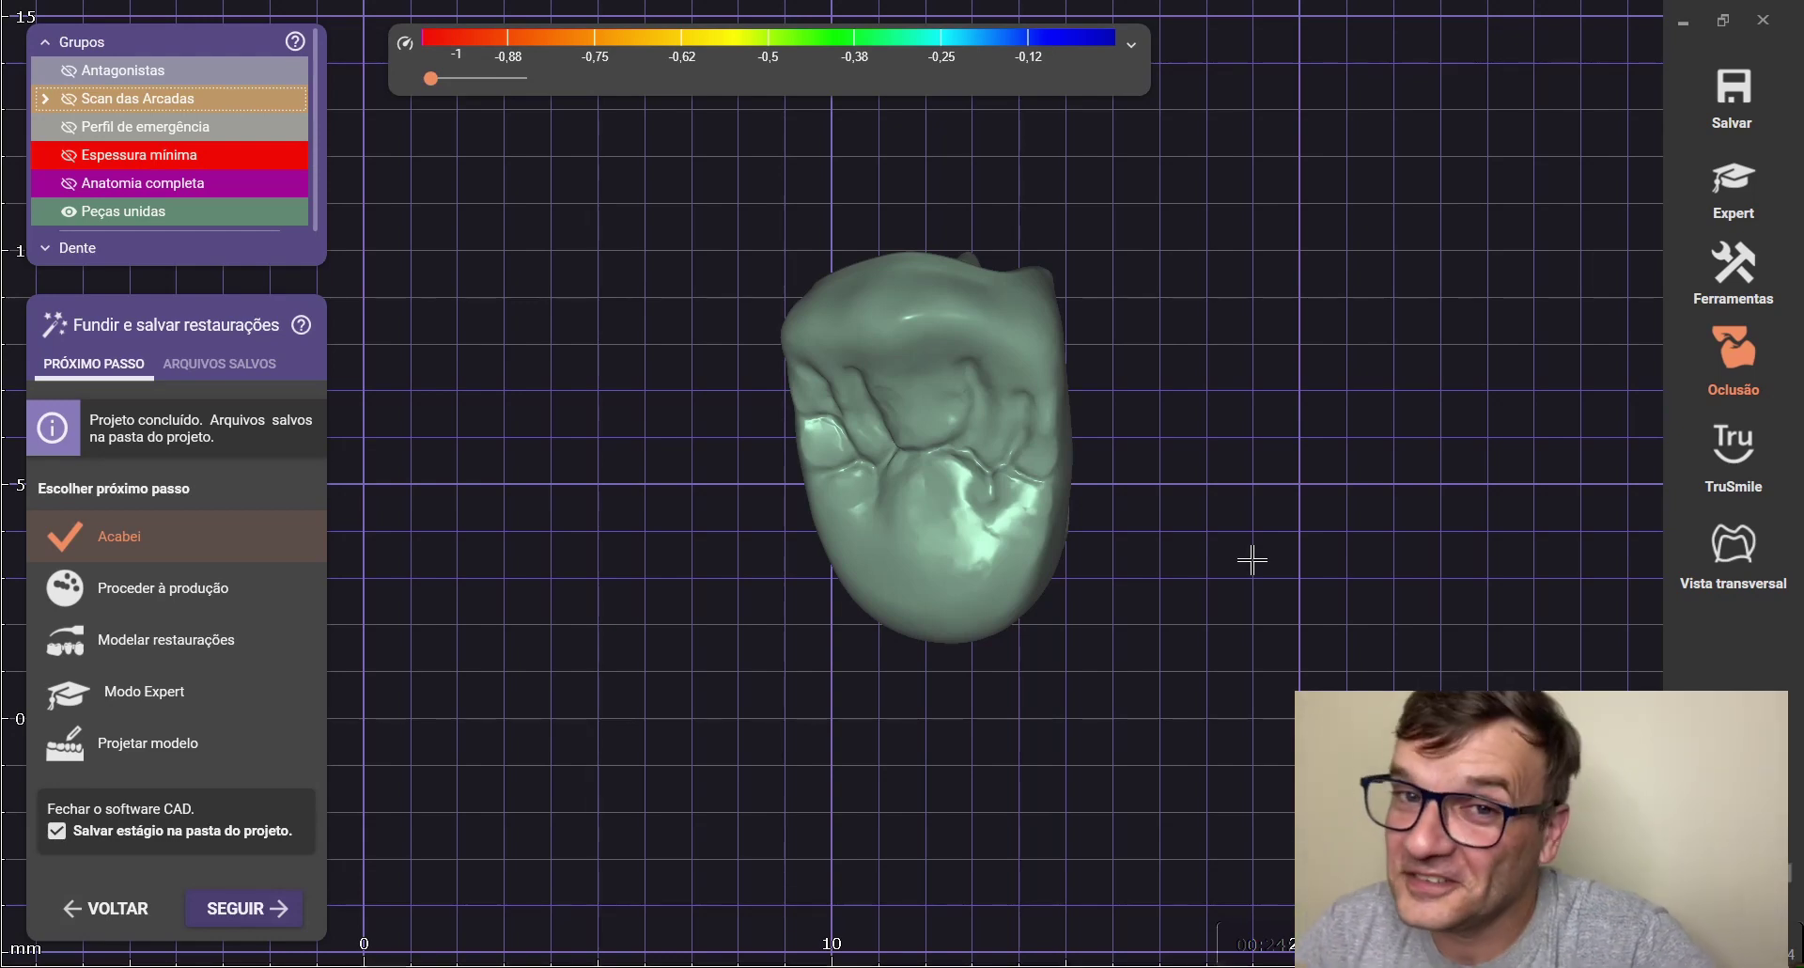
{"action": "right_click_drag", "start_coordinate": [1170, 646], "coordinate": [1196, 585]}
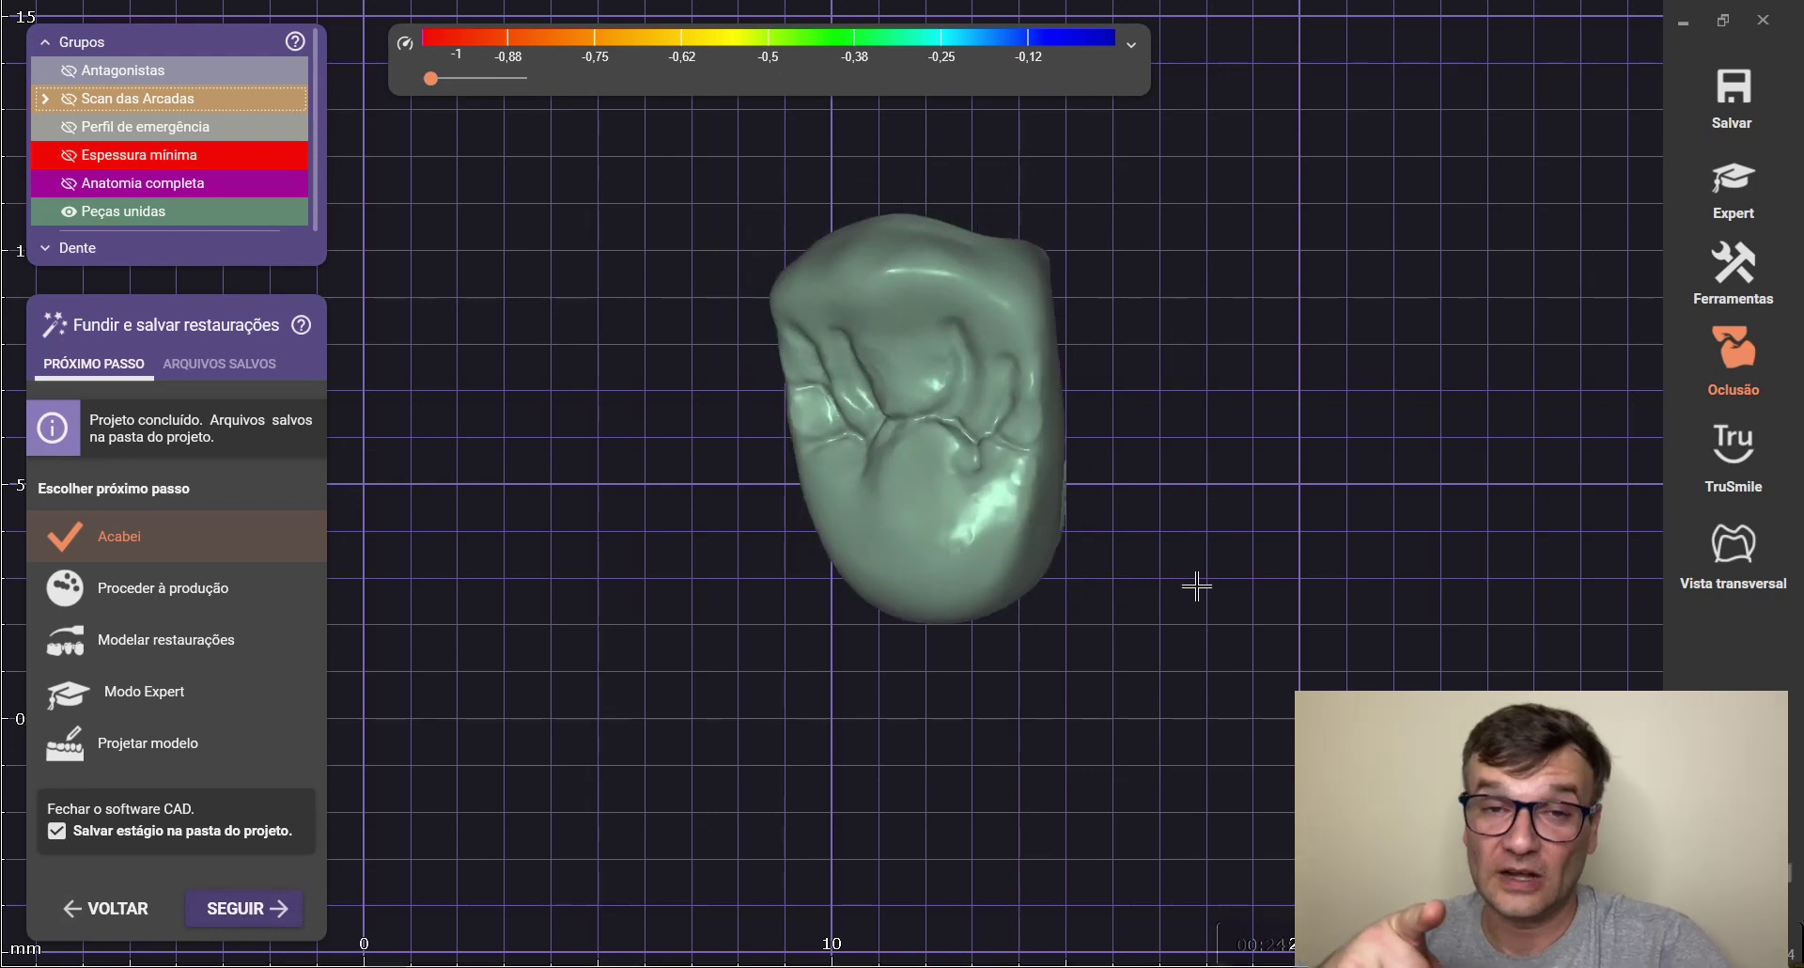